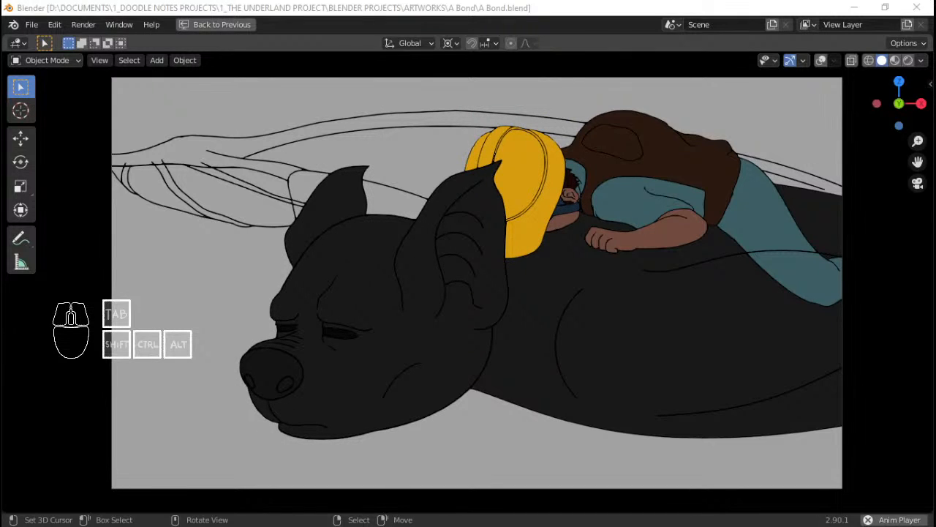
Stop the animation playback and bring the maximized viewport back to the regular animation workspace layout
{"action": "left_click", "coordinate": [438, 4]}
{"action": "key", "text": "space"}
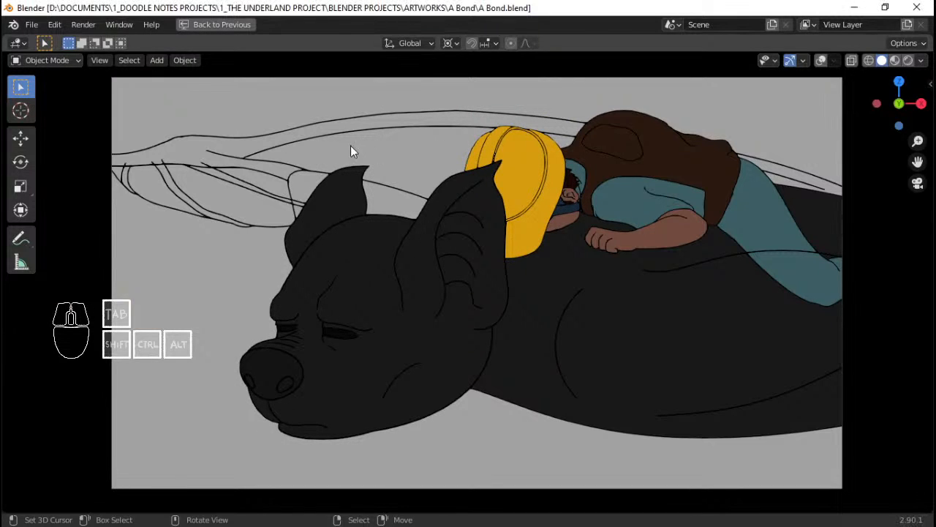
{"action": "left_click", "coordinate": [218, 25]}
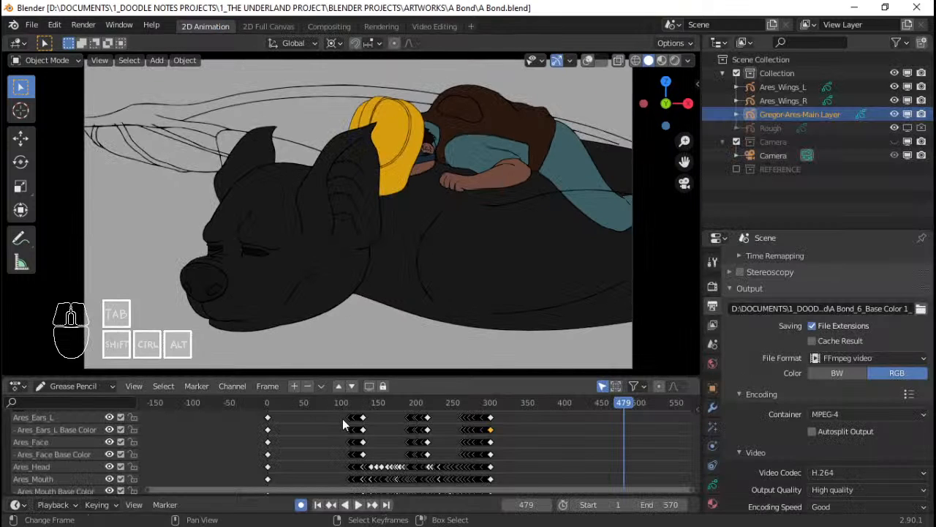
Play and scrub through the coloured animation between about frames 111 and 329 to review the characters' movement and base colours
{"action": "left_click_drag", "start_coordinate": [342, 419], "coordinate": [344, 419]}
{"action": "left_click", "coordinate": [433, 425]}
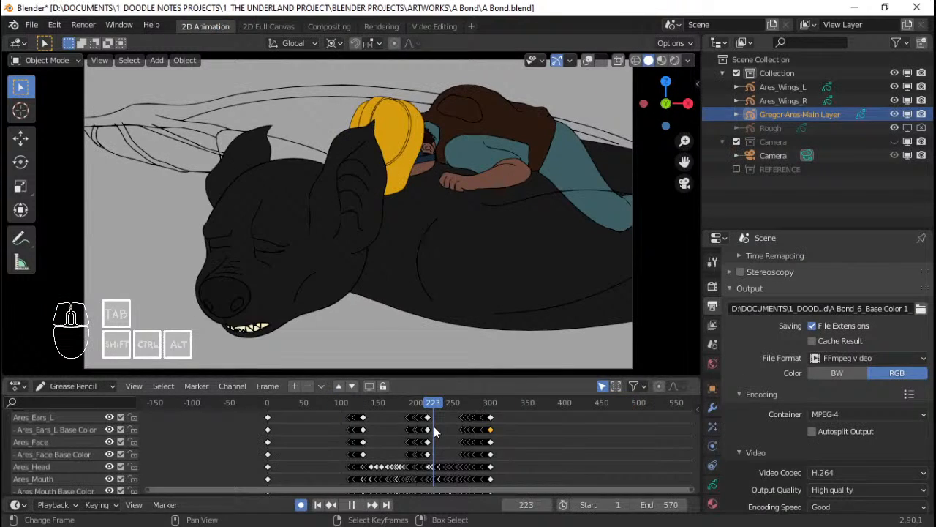
{"action": "key", "text": "space"}
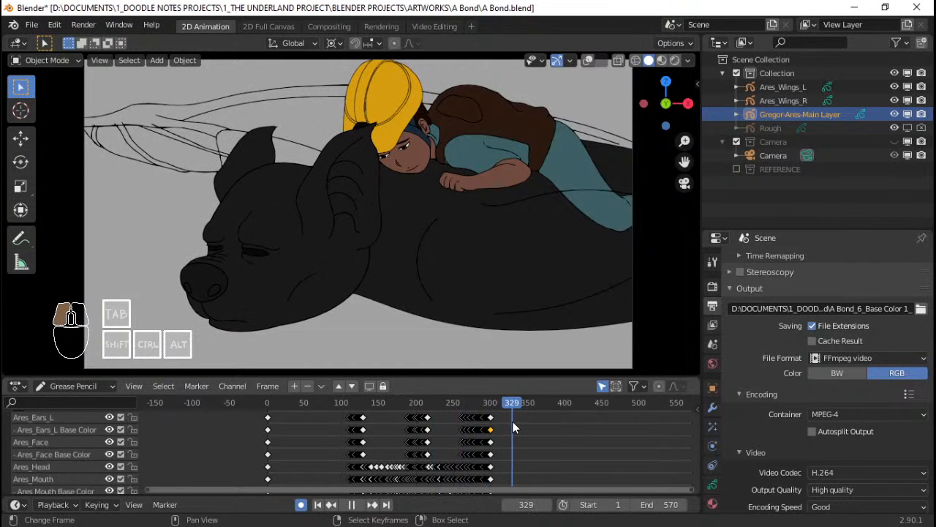
{"action": "key", "text": "space"}
{"action": "scroll", "coordinate": [435, 184], "scroll_direction": "up", "scroll_amount": 3}
{"action": "scroll", "coordinate": [434, 177], "scroll_direction": "down", "scroll_amount": 4}
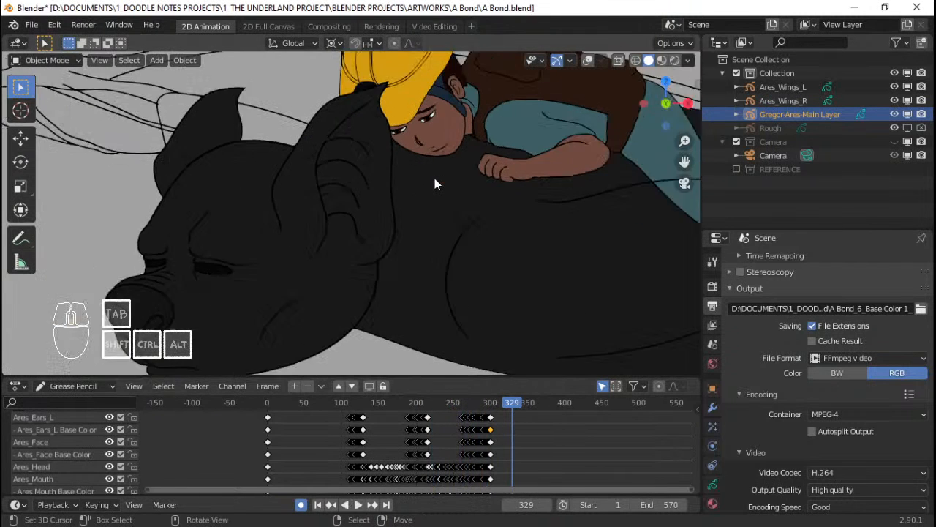
{"action": "scroll", "coordinate": [467, 439], "scroll_direction": "up", "scroll_amount": 3}
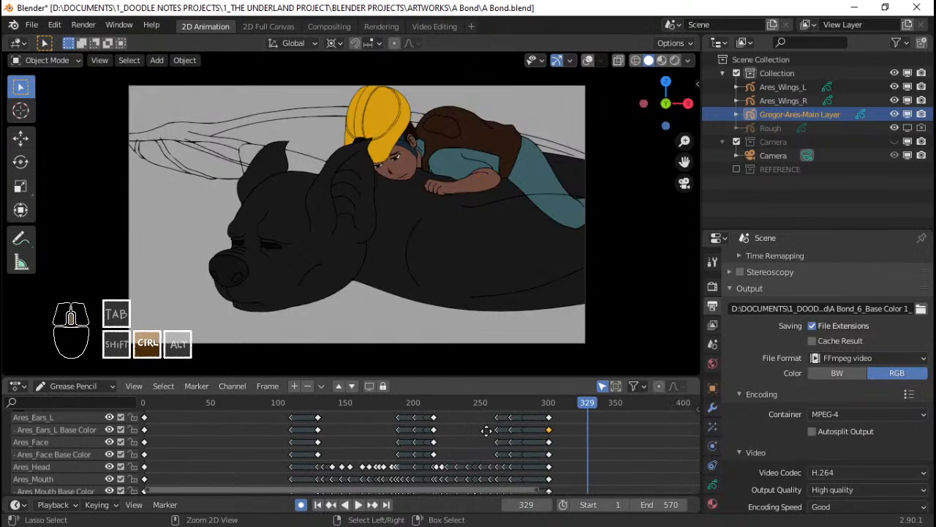
{"action": "key", "text": "space"}
{"action": "left_click_drag", "start_coordinate": [275, 425], "coordinate": [288, 426]}
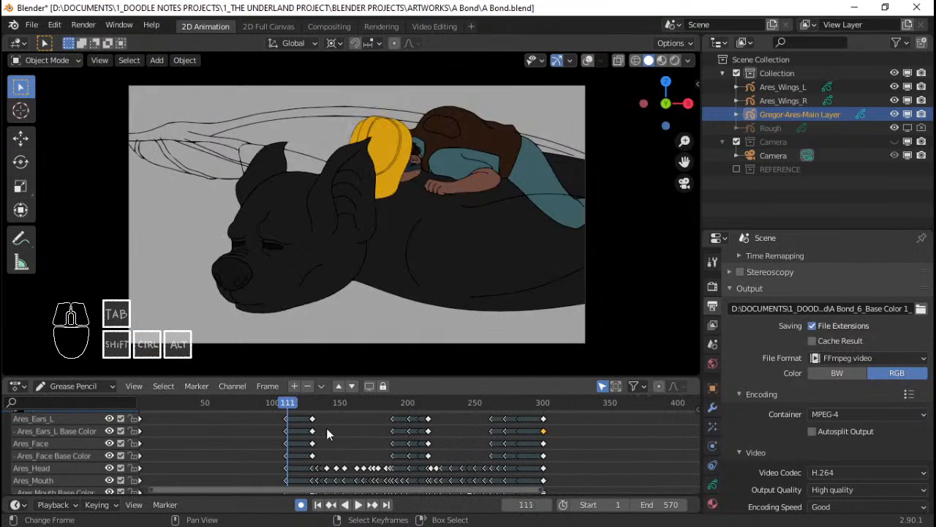
{"action": "left_click", "coordinate": [383, 433]}
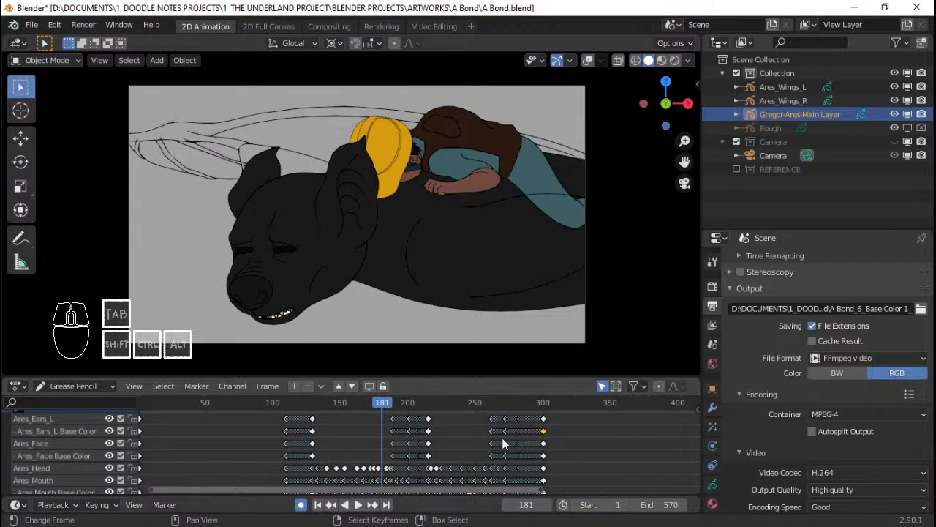
{"action": "left_click_drag", "start_coordinate": [502, 438], "coordinate": [573, 439]}
{"action": "scroll", "coordinate": [576, 435], "scroll_direction": "down", "scroll_amount": 5}
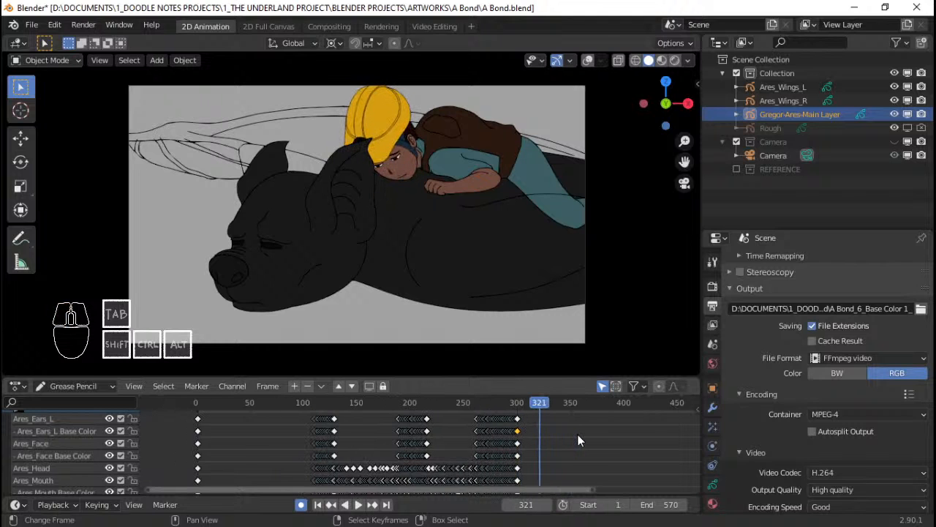
{"action": "scroll", "coordinate": [462, 434], "scroll_direction": "up", "scroll_amount": 2}
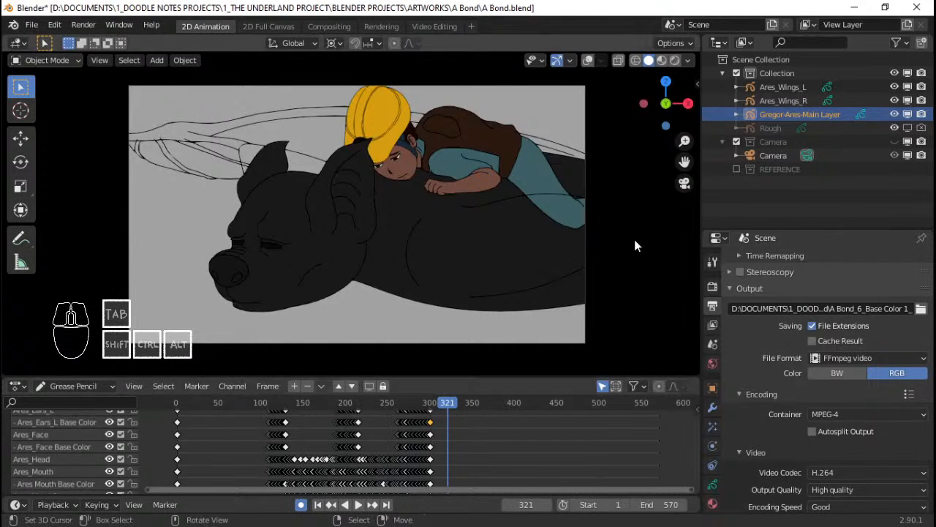
Review the start of the keyframed section and stop the animation at frame 98
{"action": "middle_click_drag", "start_coordinate": [340, 255], "coordinate": [373, 247], "text": "shift"}
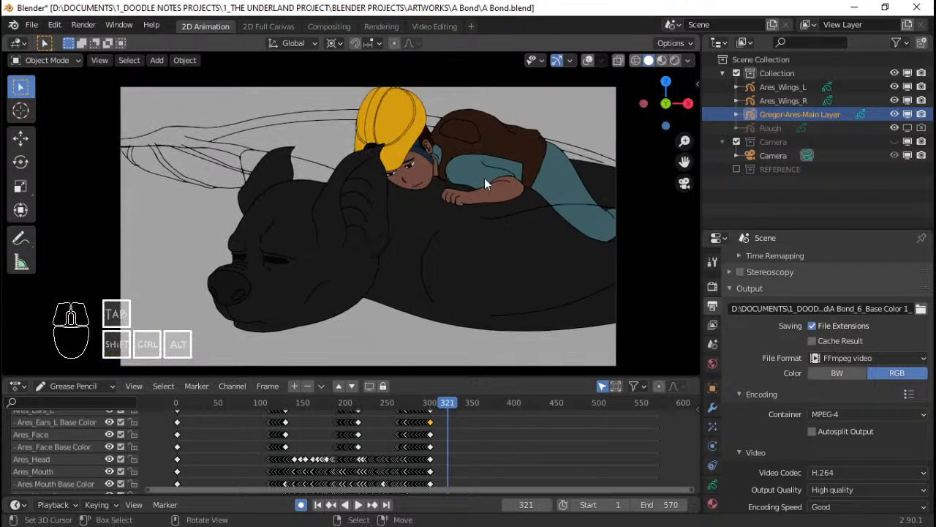
{"action": "scroll", "coordinate": [277, 445], "scroll_direction": "up", "scroll_amount": 4}
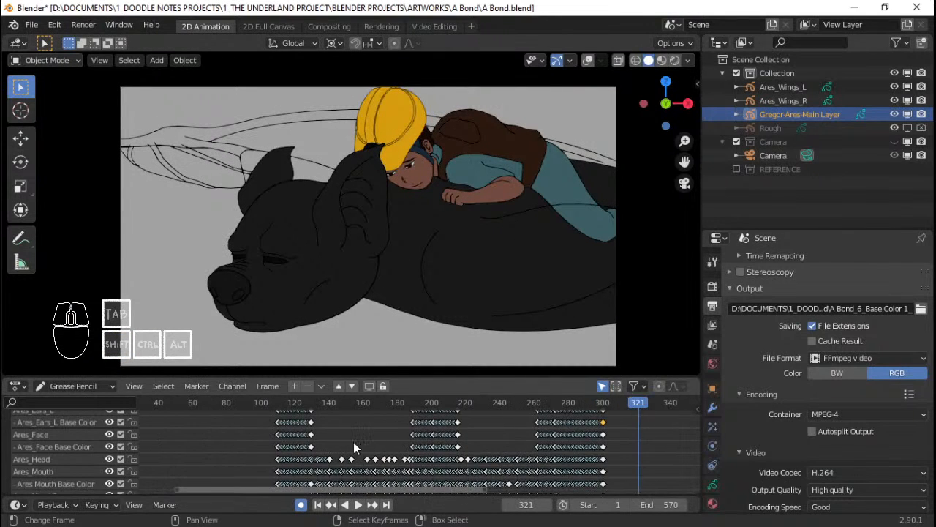
{"action": "middle_click_drag", "start_coordinate": [354, 442], "coordinate": [338, 480]}
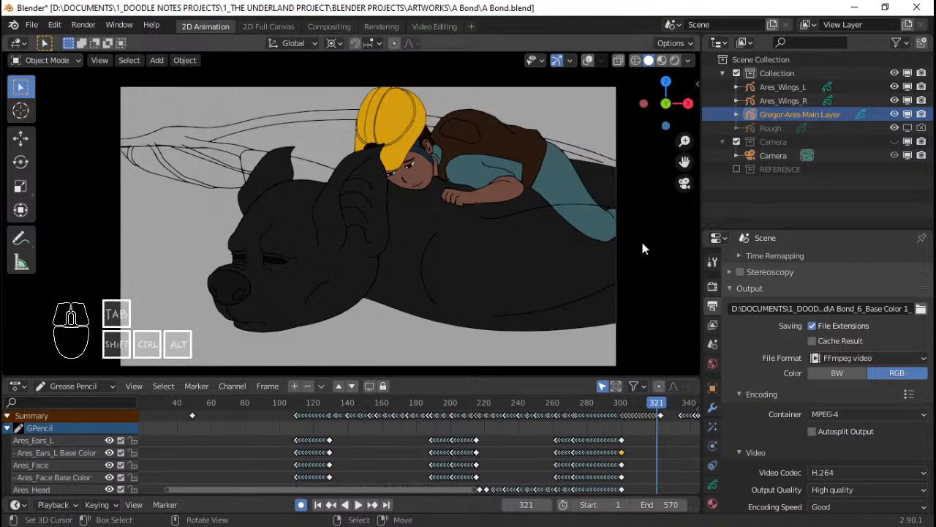
{"action": "key", "text": "shift+space"}
{"action": "left_click_drag", "start_coordinate": [288, 455], "coordinate": [362, 443]}
{"action": "scroll", "coordinate": [225, 449], "scroll_direction": "down", "scroll_amount": 3}
{"action": "key", "text": "space"}
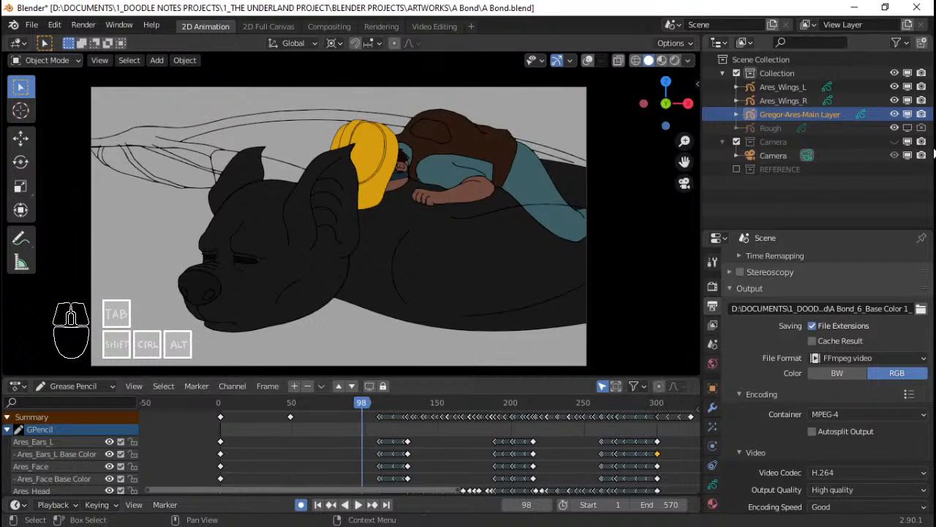
Unhide the Rough grease pencil object and make it display In Front of the coloured artwork
{"action": "left_click", "coordinate": [894, 128]}
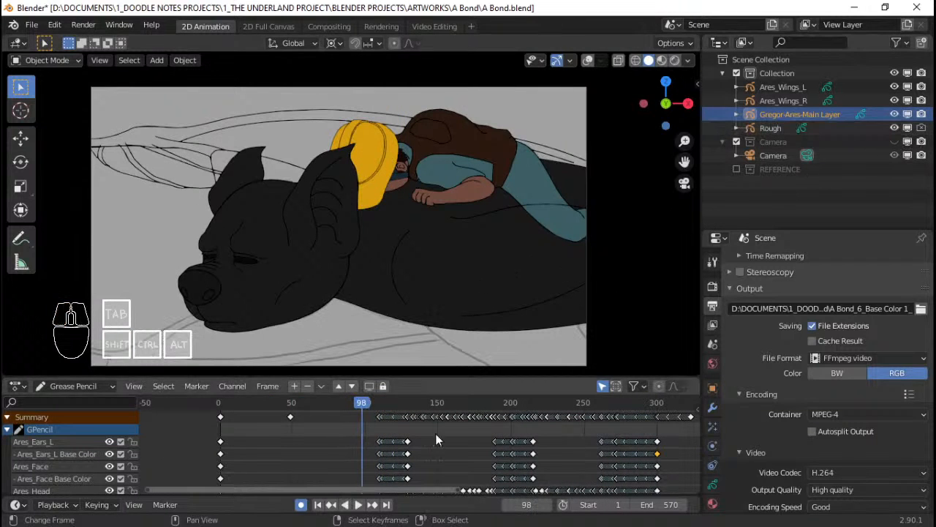
{"action": "scroll", "coordinate": [782, 452], "scroll_direction": "down", "scroll_amount": 5}
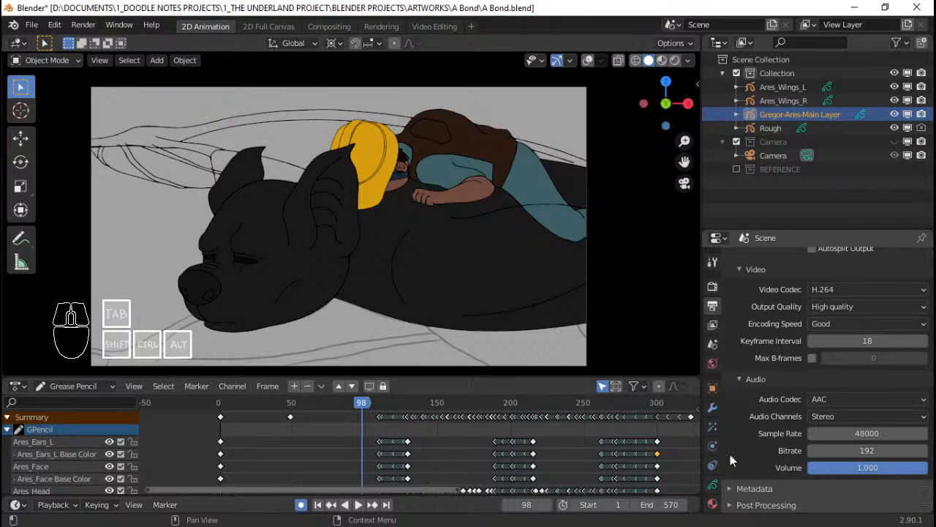
{"action": "left_click", "coordinate": [771, 127]}
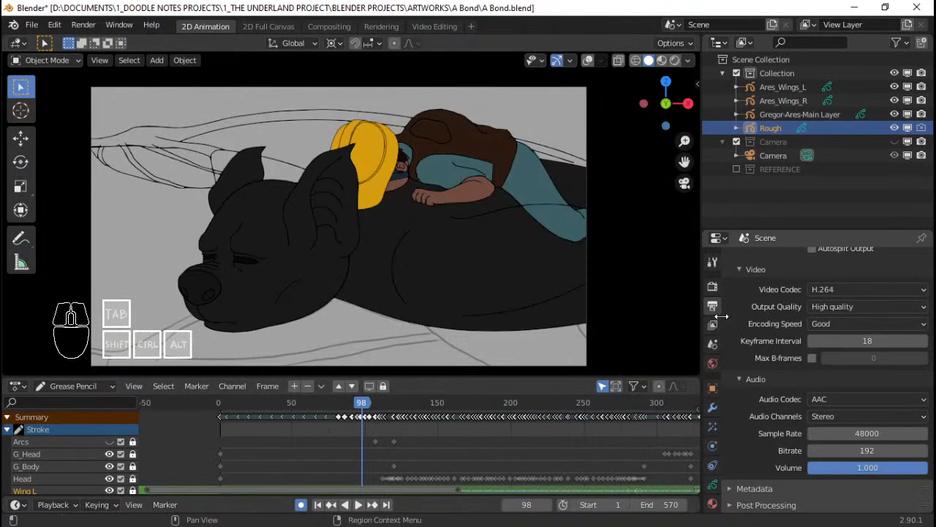
{"action": "left_click", "coordinate": [710, 486]}
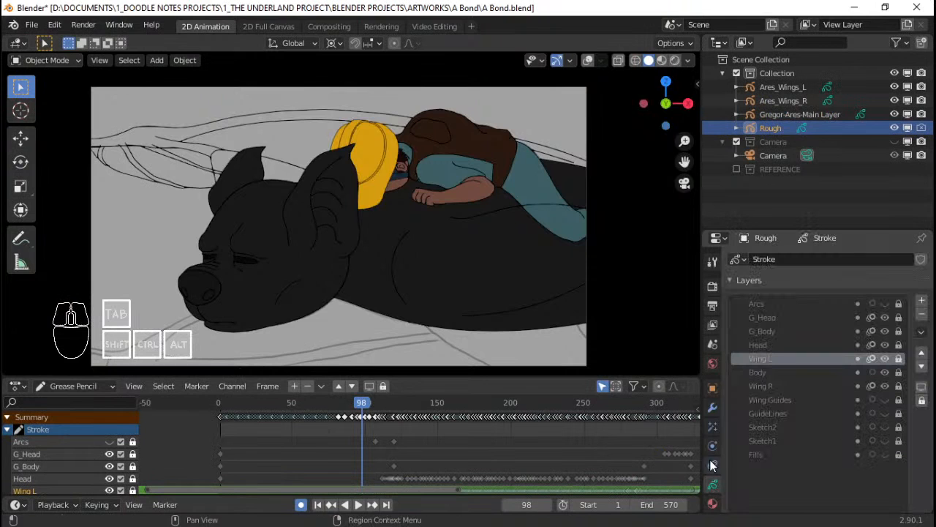
{"action": "left_click", "coordinate": [712, 389]}
{"action": "scroll", "coordinate": [764, 418], "scroll_direction": "down", "scroll_amount": 10}
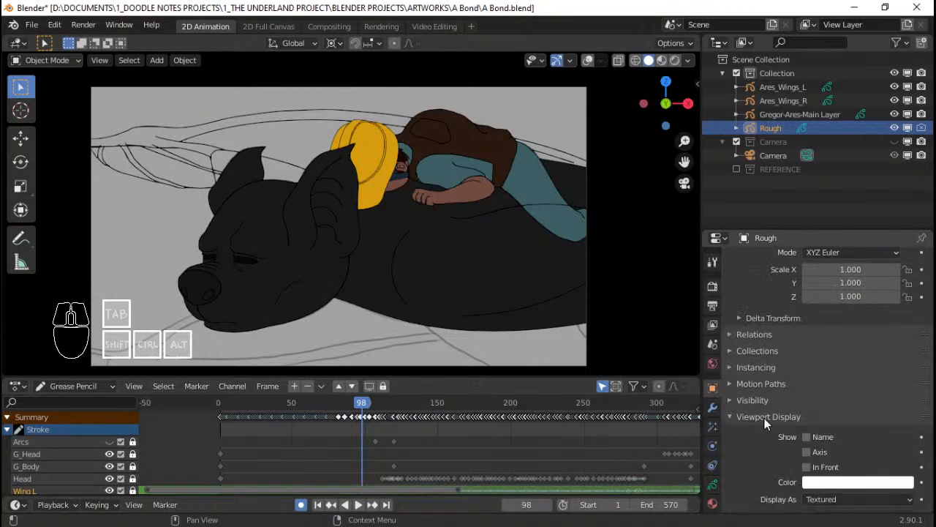
{"action": "left_click", "coordinate": [806, 435]}
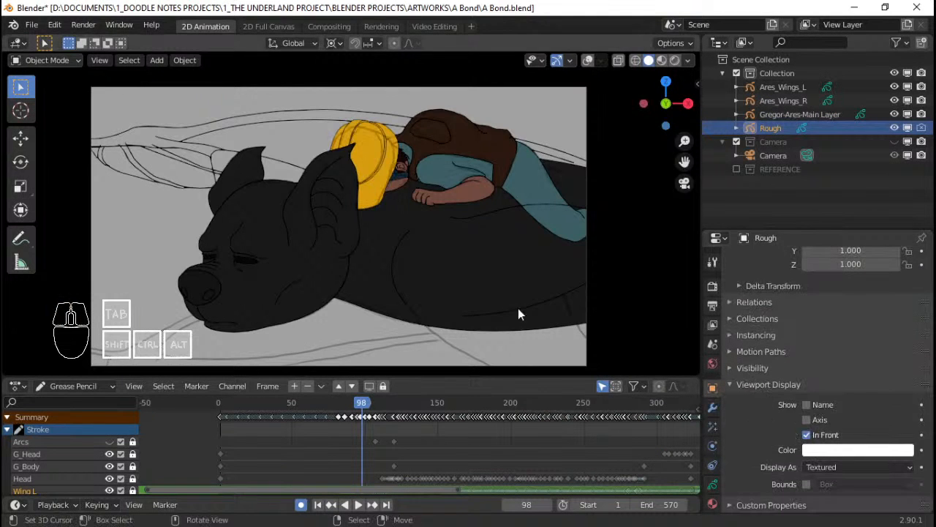
With the viewport overlays shown, select the Ares_Wings_L object and go to frame 2
{"action": "mouse_move", "coordinate": [371, 459]}
{"action": "left_mouse_down"}
{"action": "mouse_move", "coordinate": [372, 445]}
{"action": "mouse_move", "coordinate": [386, 444]}
{"action": "mouse_move", "coordinate": [369, 444]}
{"action": "mouse_move", "coordinate": [398, 442]}
{"action": "mouse_move", "coordinate": [362, 437]}
{"action": "mouse_move", "coordinate": [369, 451]}
{"action": "mouse_move", "coordinate": [326, 426]}
{"action": "mouse_move", "coordinate": [390, 422]}
{"action": "mouse_move", "coordinate": [335, 421]}
{"action": "mouse_move", "coordinate": [380, 421]}
{"action": "mouse_move", "coordinate": [336, 418]}
{"action": "mouse_move", "coordinate": [353, 417]}
{"action": "mouse_move", "coordinate": [407, 429]}
{"action": "mouse_move", "coordinate": [356, 423]}
{"action": "left_mouse_up"}
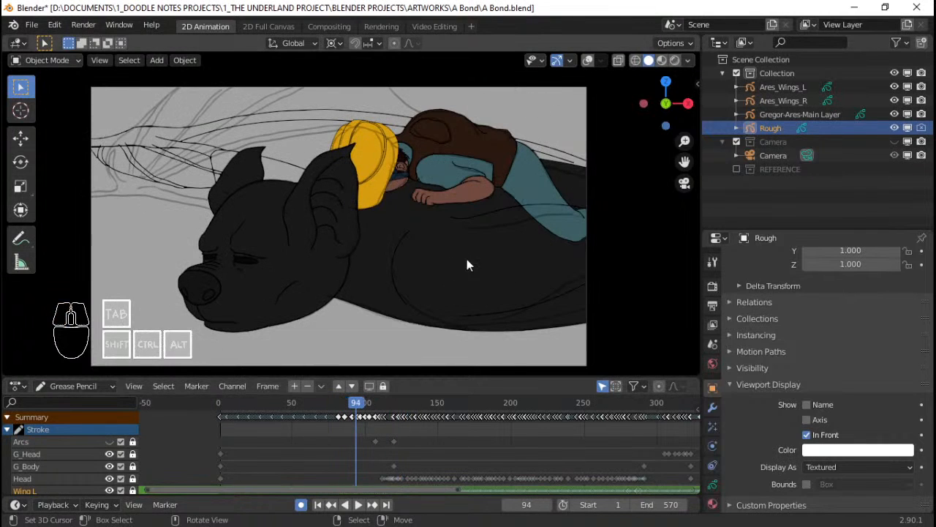
{"action": "left_click", "coordinate": [777, 100]}
{"action": "key", "text": "shift+alt+z"}
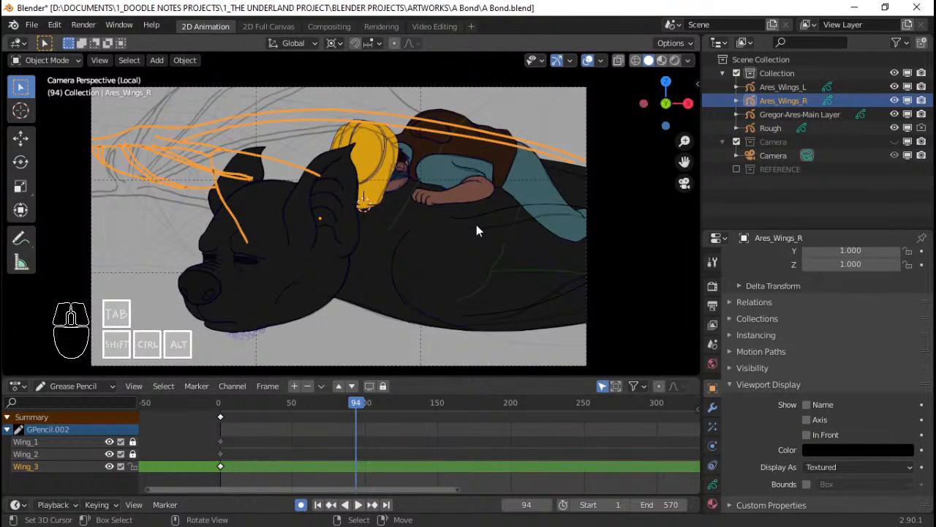
{"action": "left_click", "coordinate": [774, 87]}
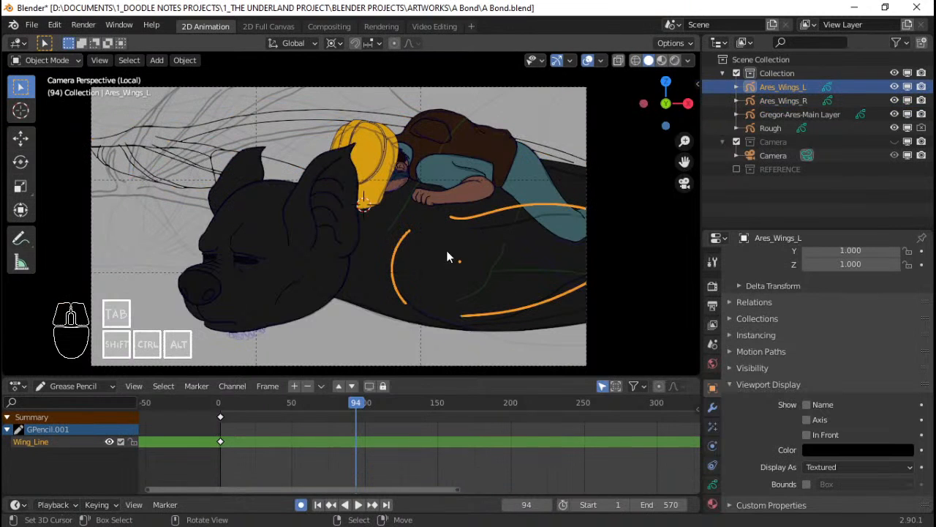
{"action": "mouse_move", "coordinate": [353, 422]}
{"action": "left_mouse_down"}
{"action": "mouse_move", "coordinate": [224, 414]}
{"action": "mouse_move", "coordinate": [392, 409]}
{"action": "mouse_move", "coordinate": [314, 409]}
{"action": "mouse_move", "coordinate": [346, 407]}
{"action": "left_mouse_up"}
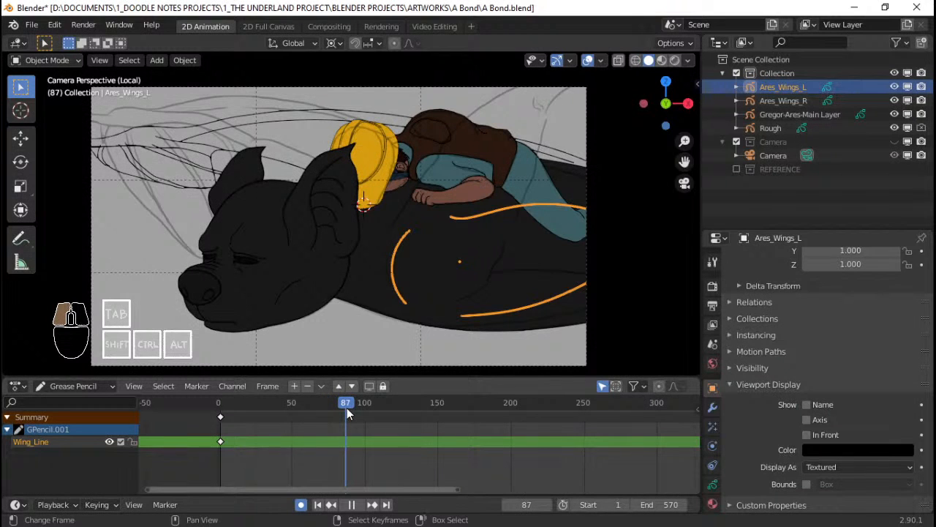
{"action": "left_click_drag", "start_coordinate": [347, 408], "coordinate": [223, 414]}
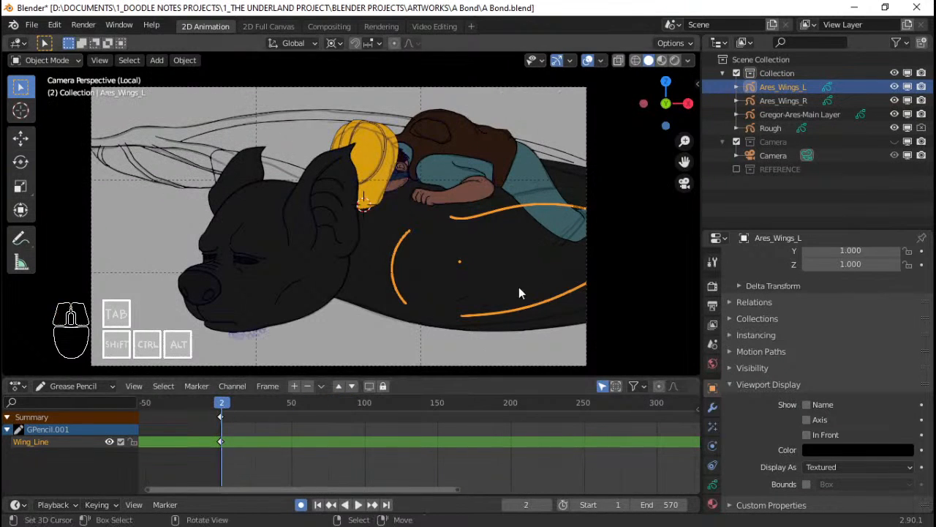
Rename the only layer of the Ares_Wings_L object to Wing_Arm and save the file
{"action": "left_click", "coordinate": [712, 484]}
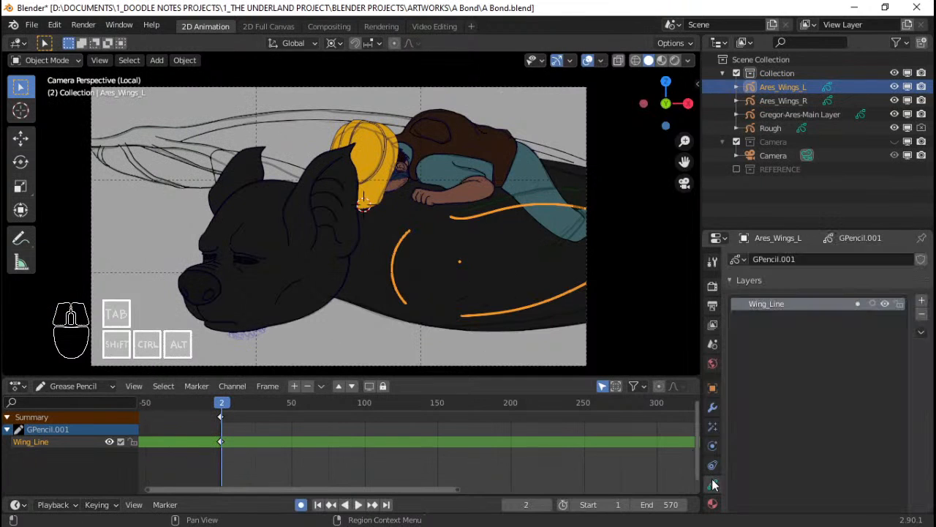
{"action": "double_click", "coordinate": [792, 307]}
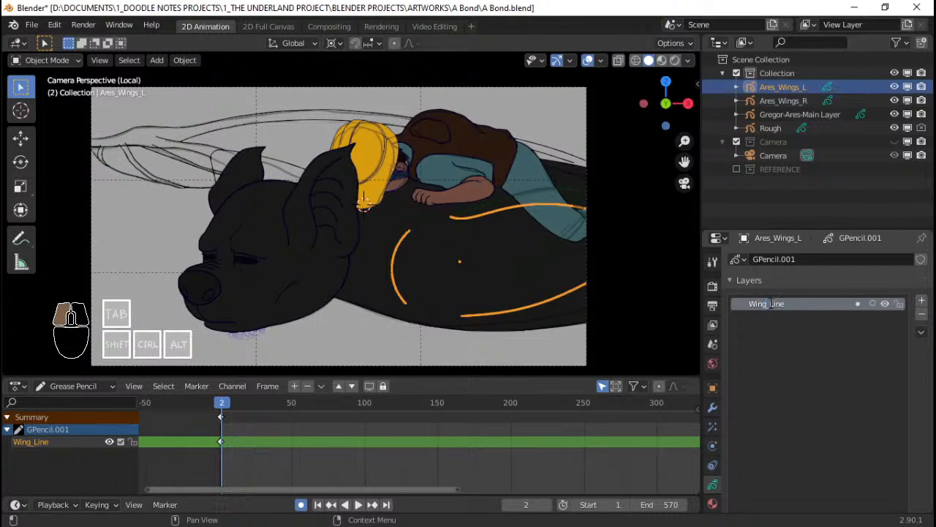
{"action": "type", "text": "Arm"}
{"action": "key", "text": "Return"}
{"action": "key", "text": "ctrl+s"}
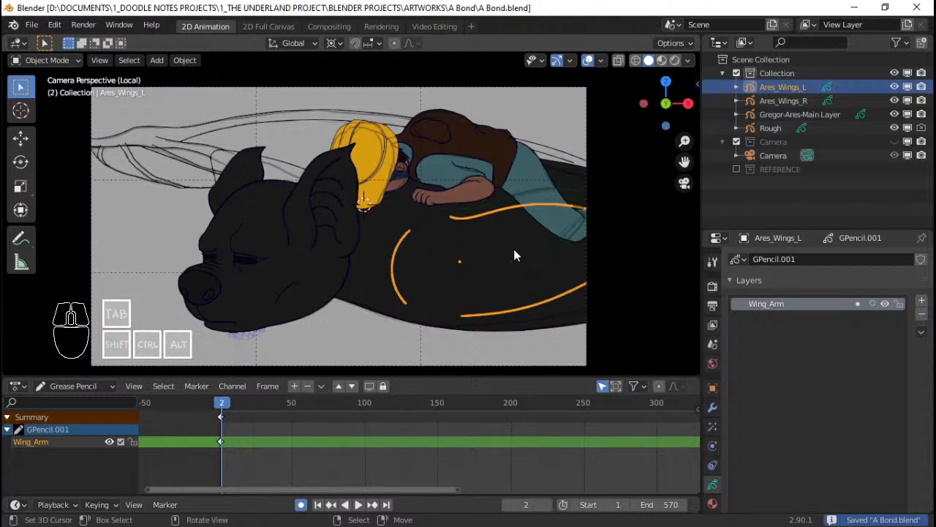
In the front view, add a layer beneath Wing_Arm on Ares_Wings_L and name it Wing Flap
{"action": "key", "text": "KP_1"}
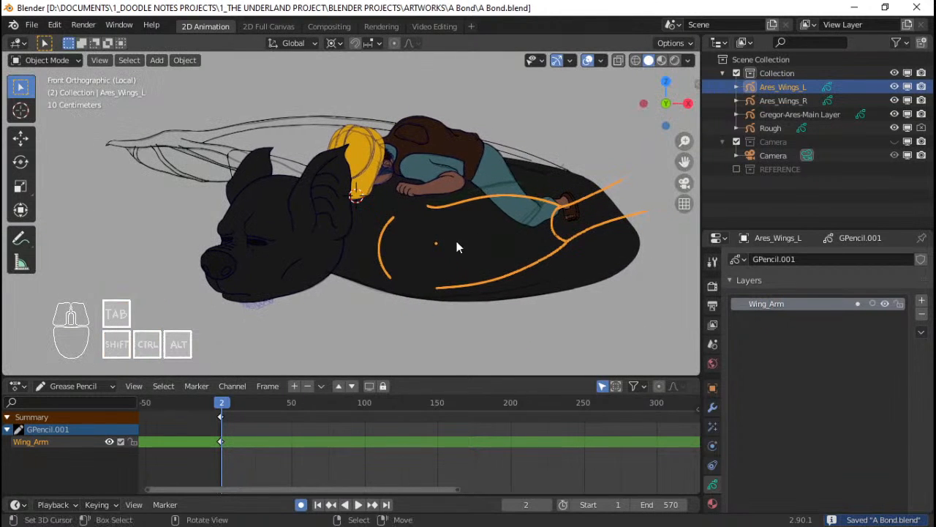
{"action": "middle_click_drag", "start_coordinate": [613, 202], "coordinate": [561, 214], "text": "shift"}
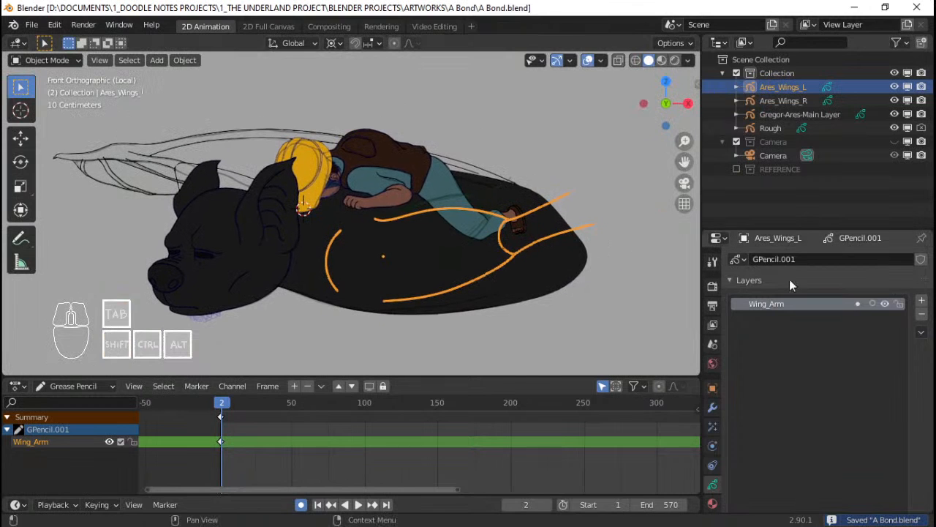
{"action": "left_click", "coordinate": [922, 300]}
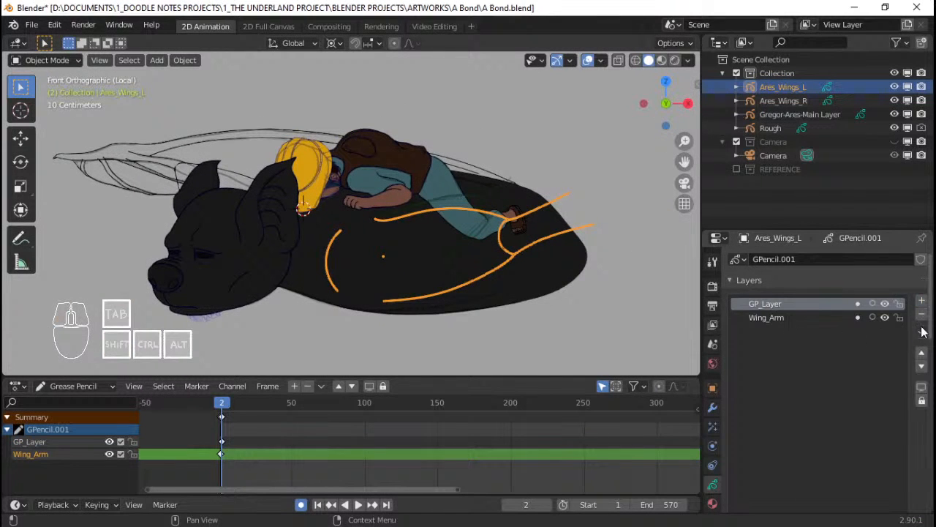
{"action": "left_click", "coordinate": [921, 365]}
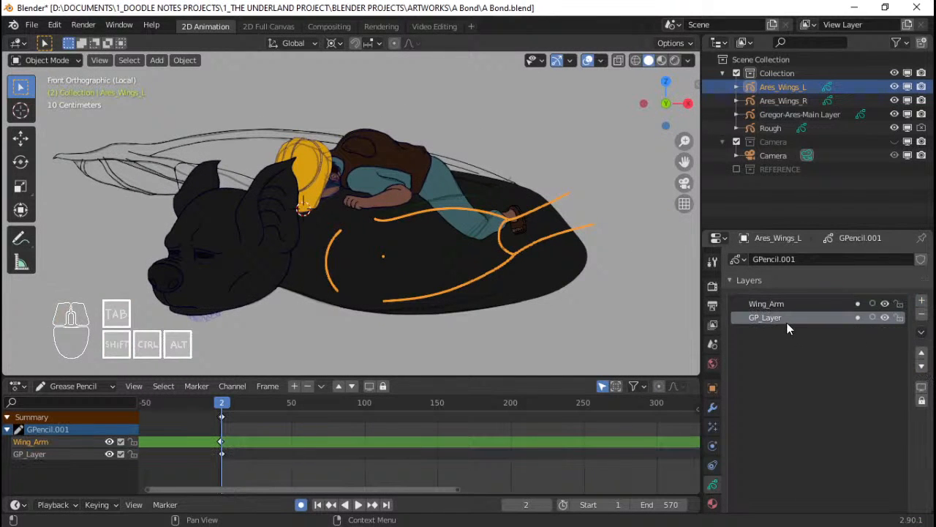
{"action": "double_click", "coordinate": [787, 322]}
{"action": "type", "text": "Wing"}
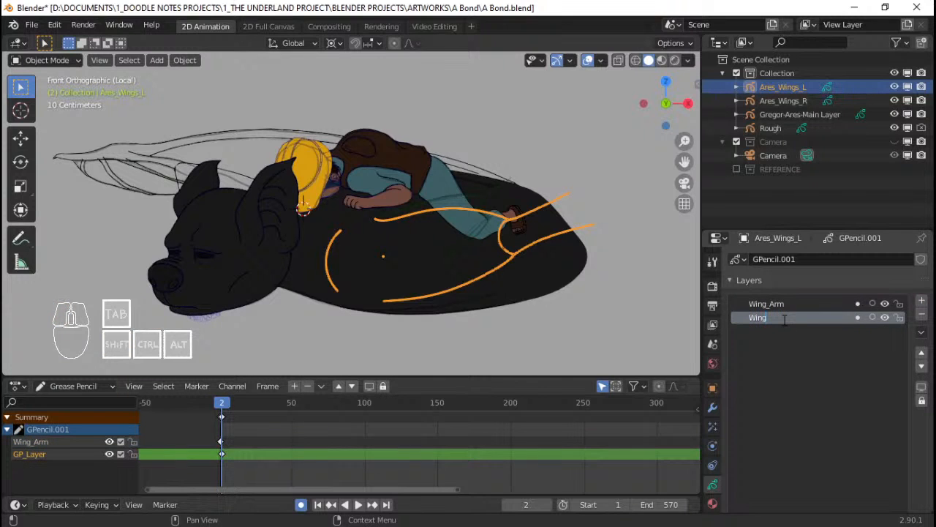
{"action": "type", "text": " Flap"}
{"action": "key", "text": "Return"}
{"action": "scroll", "coordinate": [491, 278], "scroll_direction": "up", "scroll_amount": 1, "text": "shift"}
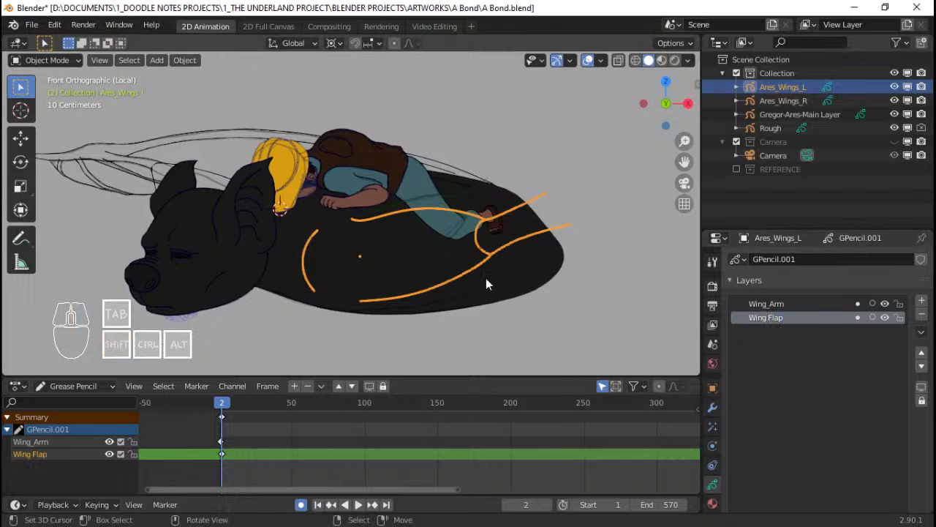
{"action": "scroll", "coordinate": [486, 278], "scroll_direction": "up", "scroll_amount": 2}
{"action": "middle_click_drag", "start_coordinate": [485, 317], "coordinate": [395, 304], "text": "shift"}
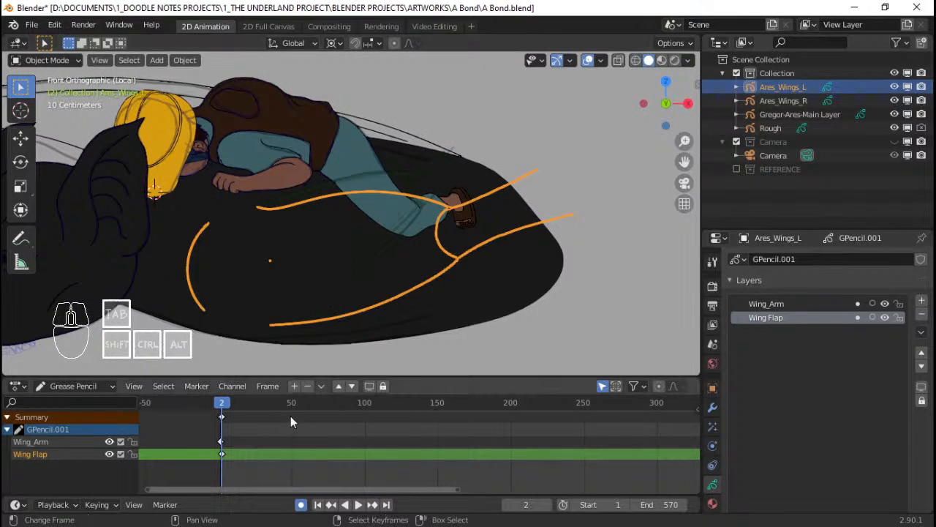
Go to frame 1, snap the Wing Flap layer's keyframe to that frame, and save the file
{"action": "key", "text": "shift+Left"}
{"action": "key", "text": "KP_Decimal"}
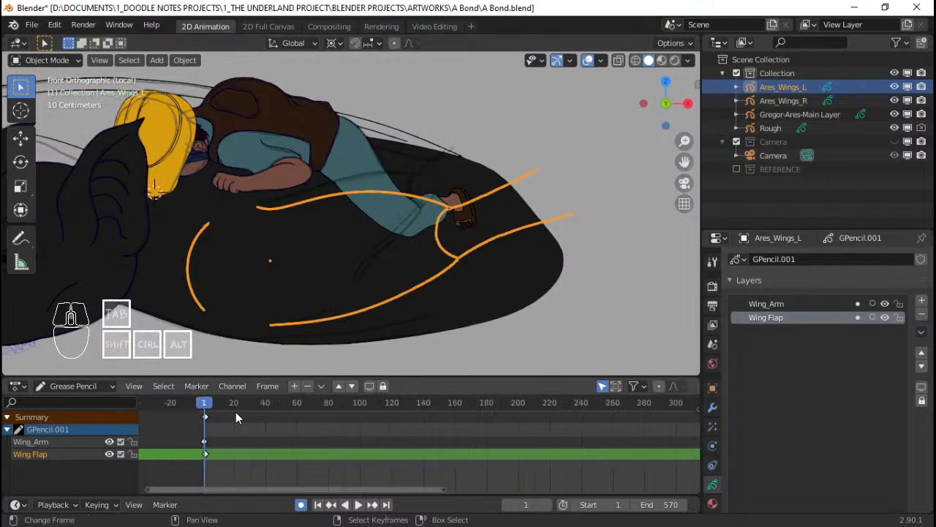
{"action": "scroll", "coordinate": [446, 434], "scroll_direction": "up", "scroll_amount": 5}
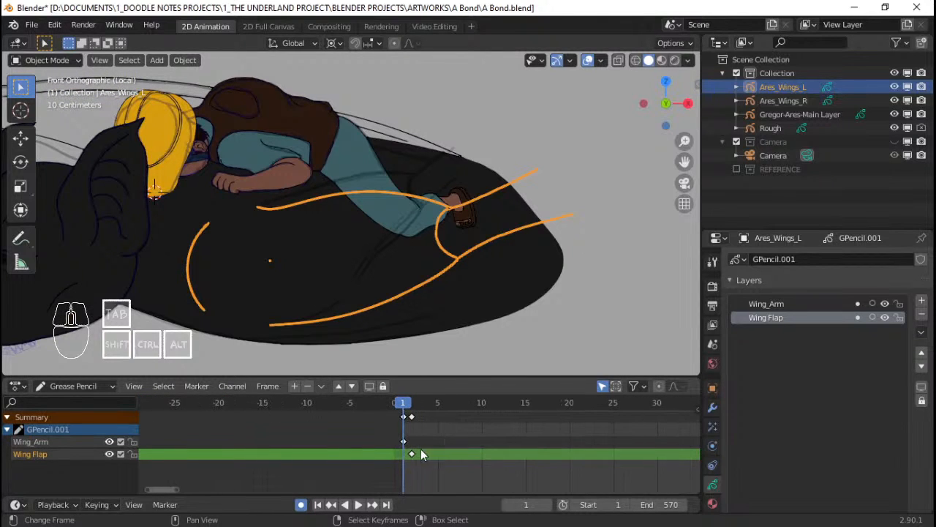
{"action": "left_click", "coordinate": [411, 454], "text": "shift"}
{"action": "key", "text": "shift+s"}
{"action": "left_click", "coordinate": [339, 441]}
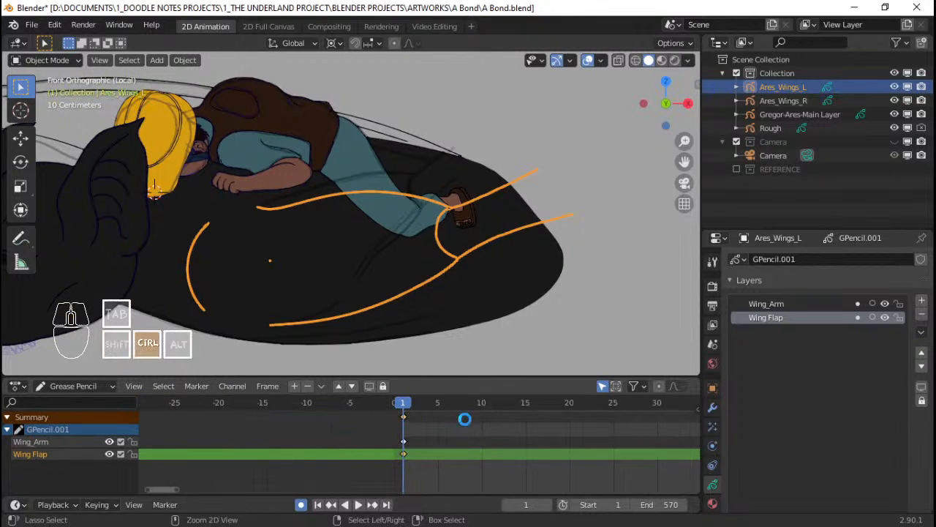
{"action": "key", "text": "ctrl+s"}
{"action": "left_click", "coordinate": [402, 455]}
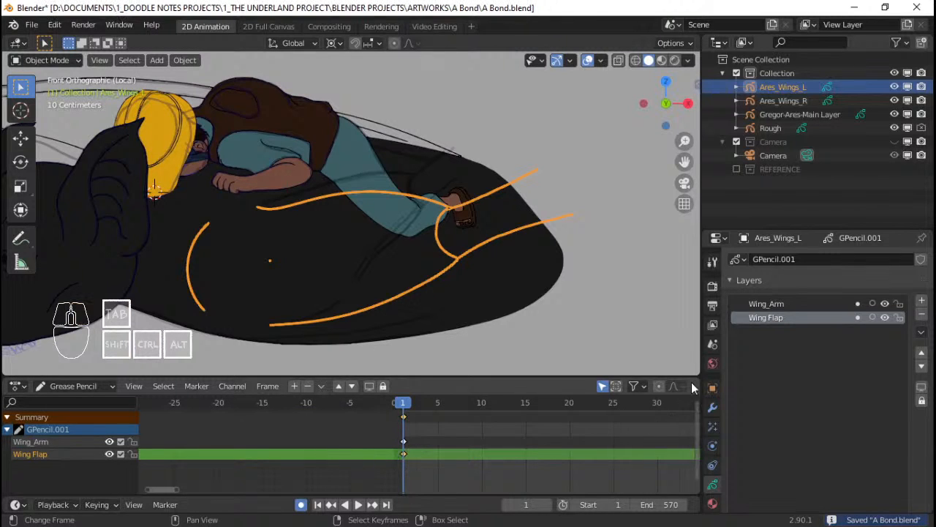
{"action": "middle_click_drag", "start_coordinate": [505, 442], "coordinate": [489, 443]}
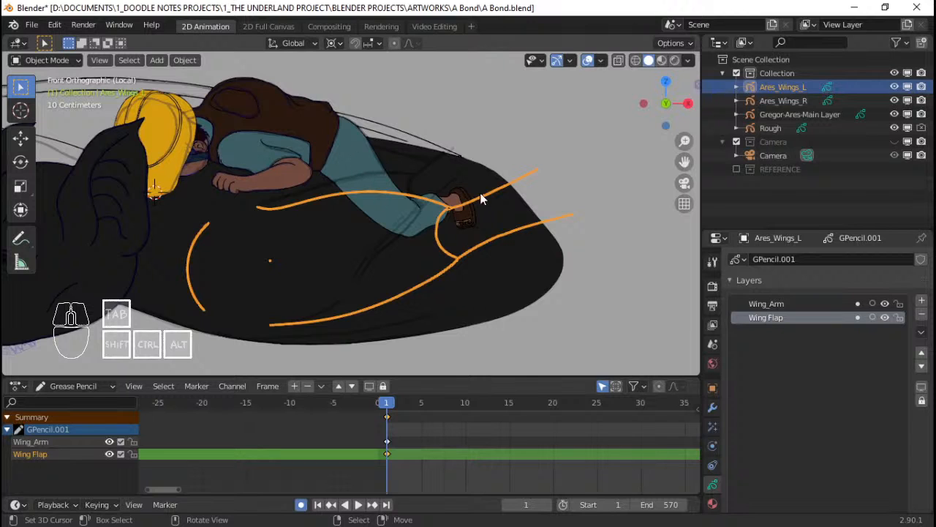
In Draw mode, set the 3D cursor at the lower wing's inner end and start a flattened Arc from there to the body's rear edge
{"action": "key", "text": "ctrl+Tab"}
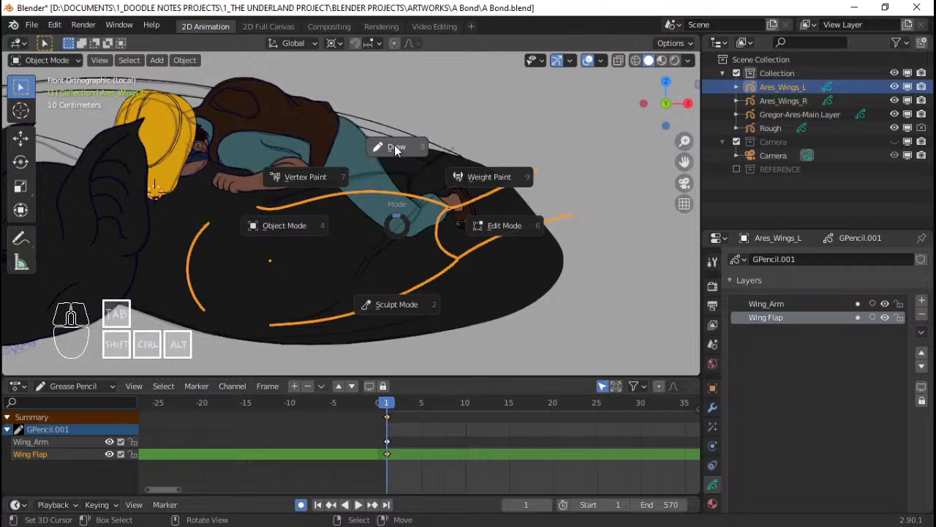
{"action": "left_click", "coordinate": [394, 146]}
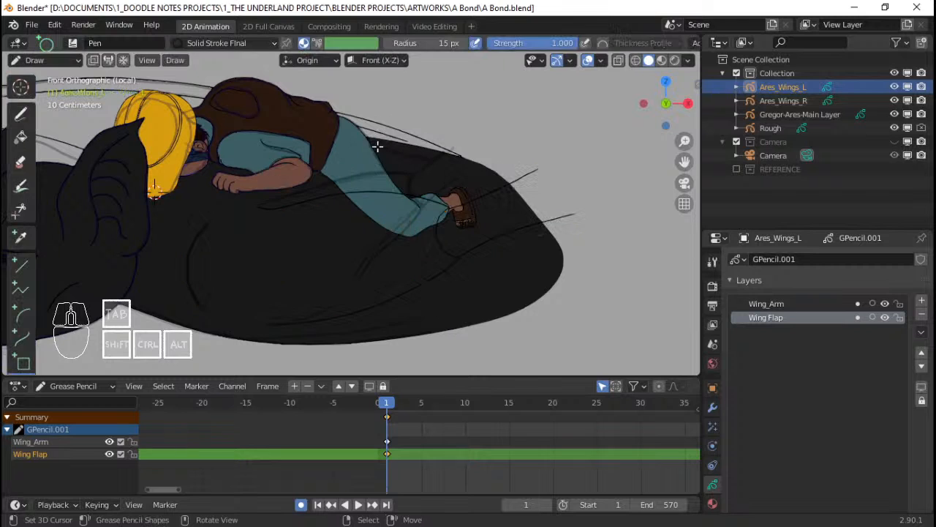
{"action": "left_click", "coordinate": [20, 117]}
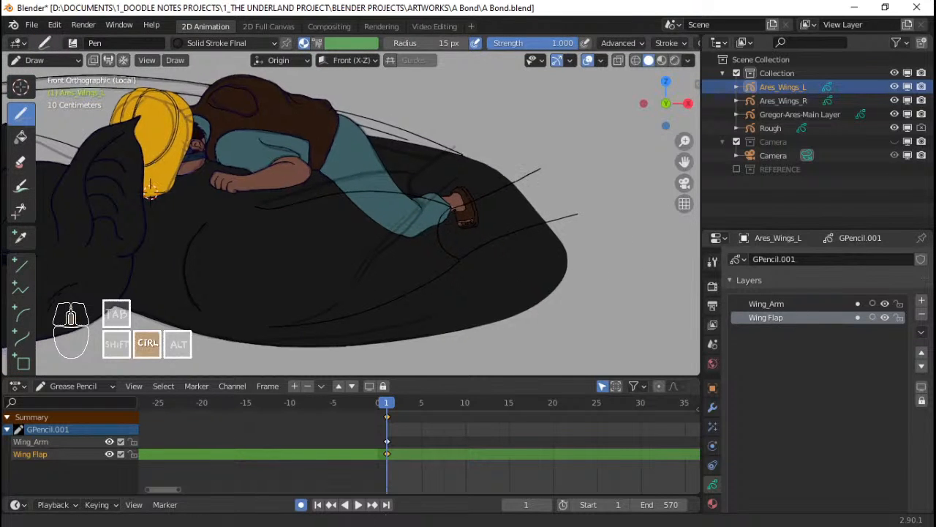
{"action": "middle_click_drag", "start_coordinate": [428, 281], "coordinate": [391, 236], "text": "ctrl"}
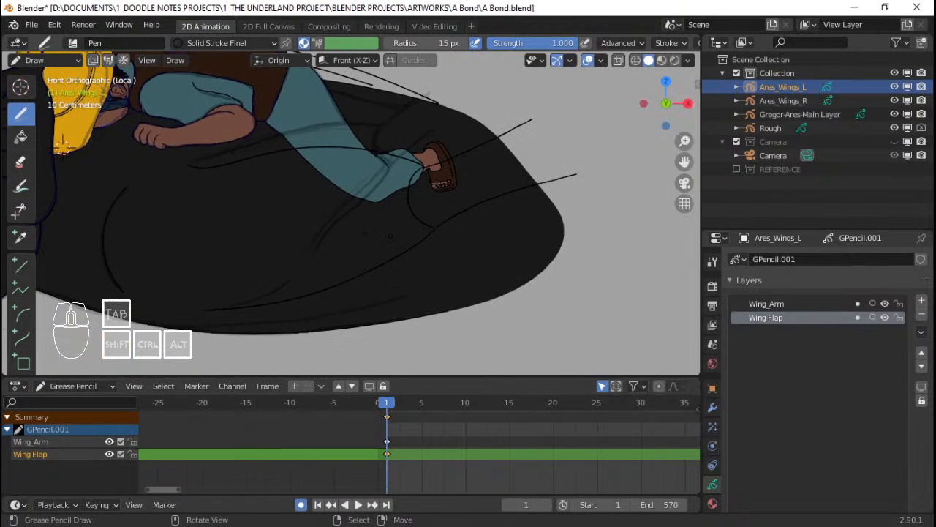
{"action": "left_click", "coordinate": [24, 317]}
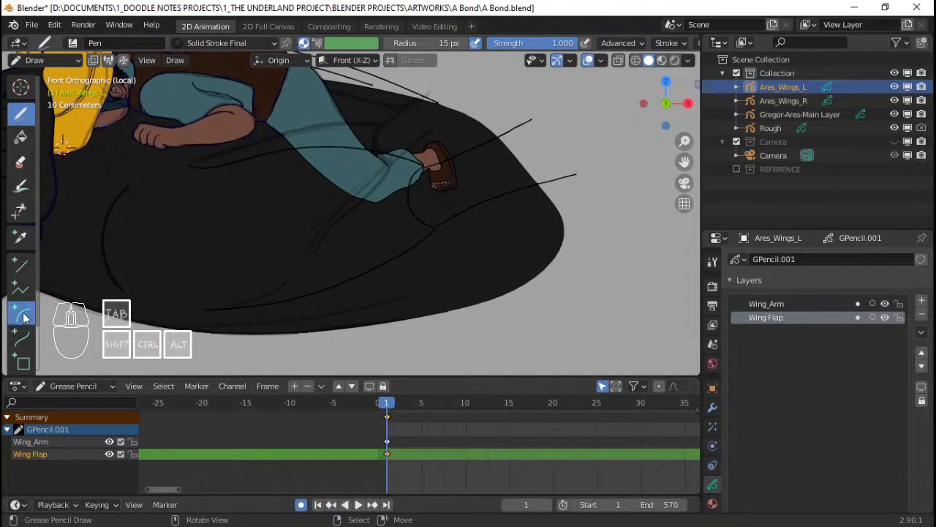
{"action": "scroll", "coordinate": [230, 302], "scroll_direction": "up", "scroll_amount": 2}
{"action": "middle_click_drag", "start_coordinate": [289, 302], "coordinate": [268, 297], "text": "shift"}
{"action": "scroll", "coordinate": [243, 296], "scroll_direction": "down", "scroll_amount": 3}
{"action": "scroll", "coordinate": [239, 295], "scroll_direction": "up", "scroll_amount": 1}
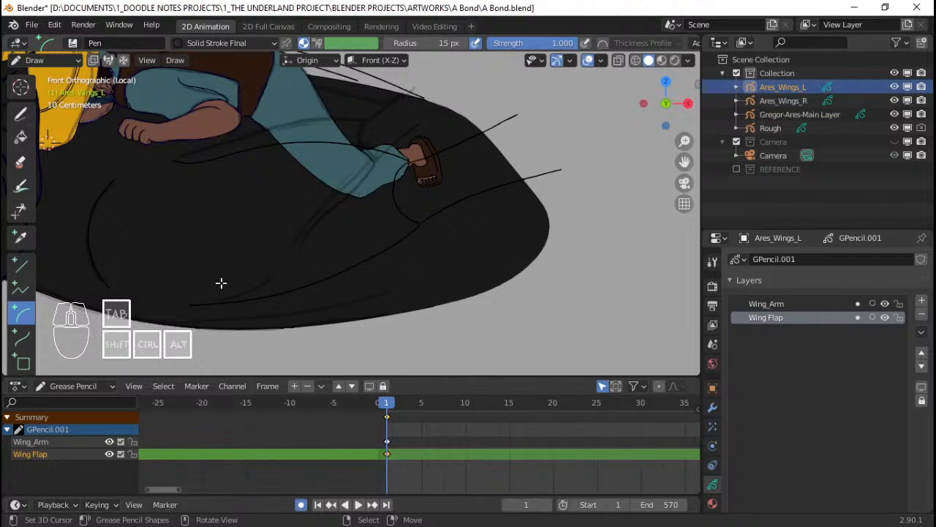
{"action": "right_click", "coordinate": [221, 282], "text": "shift"}
{"action": "left_click_drag", "start_coordinate": [221, 282], "coordinate": [548, 274]}
{"action": "left_click_drag", "start_coordinate": [384, 151], "coordinate": [388, 296]}
Adjust the lower wing arc's ends and curvature into a nearly straight line reaching just past the body's rear edge, confirm it, and save
{"action": "left_click_drag", "start_coordinate": [549, 274], "coordinate": [539, 269]}
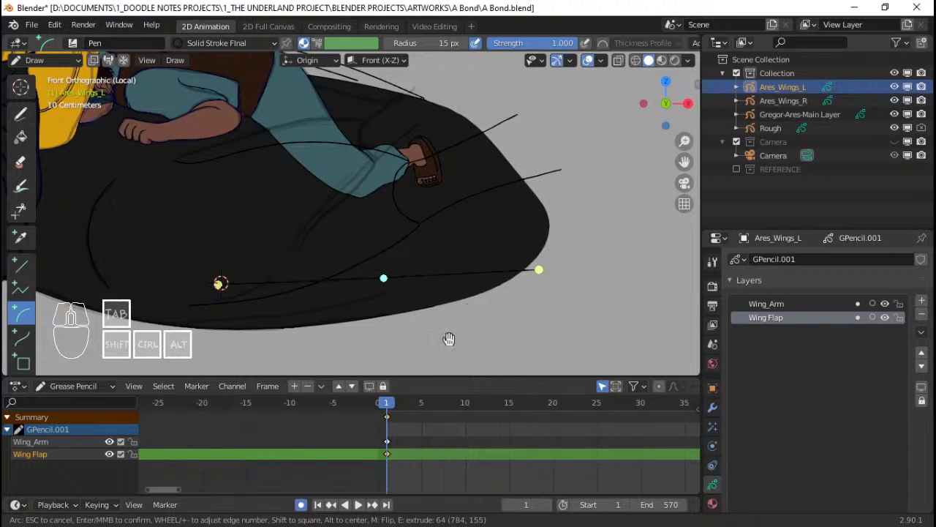
{"action": "mouse_move", "coordinate": [383, 279]}
{"action": "left_mouse_down"}
{"action": "mouse_move", "coordinate": [383, 264]}
{"action": "mouse_move", "coordinate": [381, 278]}
{"action": "mouse_move", "coordinate": [376, 270]}
{"action": "left_mouse_up"}
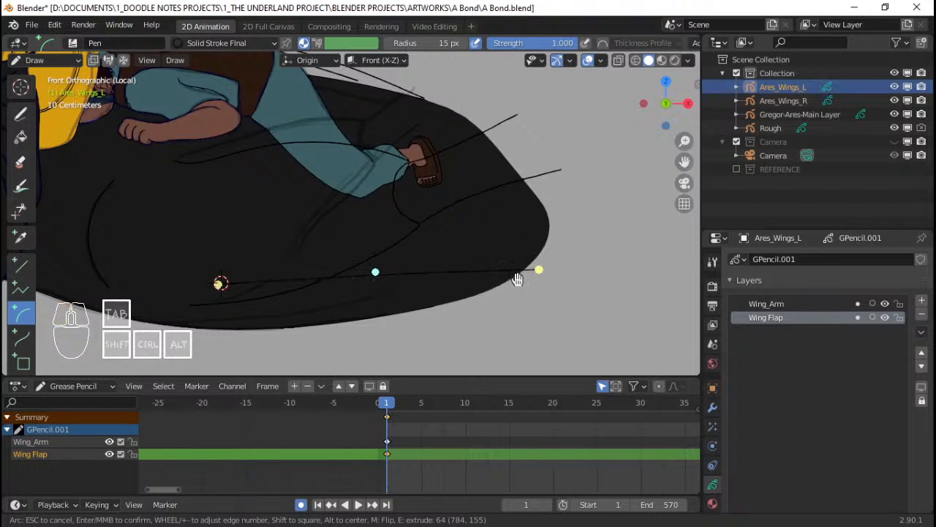
{"action": "left_click_drag", "start_coordinate": [536, 274], "coordinate": [548, 270]}
{"action": "mouse_move", "coordinate": [378, 275]}
{"action": "left_mouse_down"}
{"action": "mouse_move", "coordinate": [375, 300]}
{"action": "mouse_move", "coordinate": [384, 268]}
{"action": "mouse_move", "coordinate": [385, 290]}
{"action": "mouse_move", "coordinate": [387, 270]}
{"action": "mouse_move", "coordinate": [386, 278]}
{"action": "left_mouse_up"}
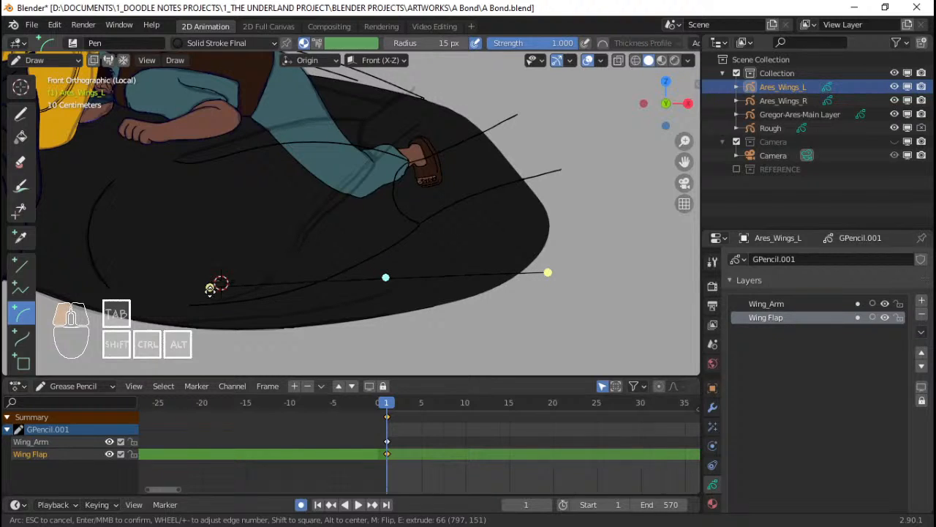
{"action": "left_click_drag", "start_coordinate": [210, 287], "coordinate": [217, 293]}
{"action": "mouse_move", "coordinate": [383, 278]}
{"action": "left_mouse_down"}
{"action": "mouse_move", "coordinate": [386, 295]}
{"action": "mouse_move", "coordinate": [387, 275]}
{"action": "left_mouse_up"}
{"action": "mouse_move", "coordinate": [217, 295]}
{"action": "left_mouse_down"}
{"action": "mouse_move", "coordinate": [216, 275]}
{"action": "mouse_move", "coordinate": [202, 286]}
{"action": "mouse_move", "coordinate": [207, 271]}
{"action": "mouse_move", "coordinate": [215, 292]}
{"action": "mouse_move", "coordinate": [228, 287]}
{"action": "mouse_move", "coordinate": [215, 278]}
{"action": "mouse_move", "coordinate": [216, 287]}
{"action": "left_mouse_up"}
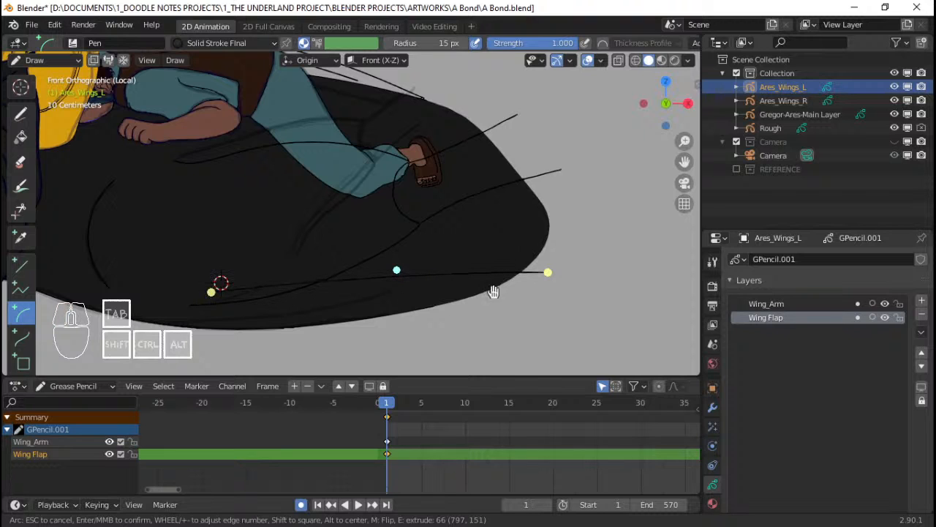
{"action": "left_click_drag", "start_coordinate": [534, 270], "coordinate": [525, 275]}
{"action": "left_click_drag", "start_coordinate": [397, 271], "coordinate": [395, 286]}
{"action": "left_click_drag", "start_coordinate": [555, 269], "coordinate": [555, 270]}
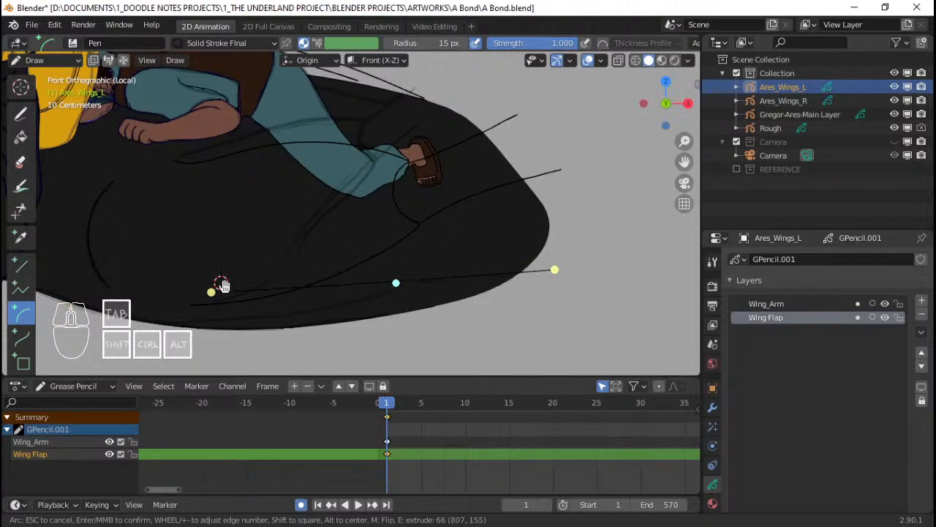
{"action": "left_click_drag", "start_coordinate": [205, 291], "coordinate": [204, 291]}
{"action": "key", "text": "Return"}
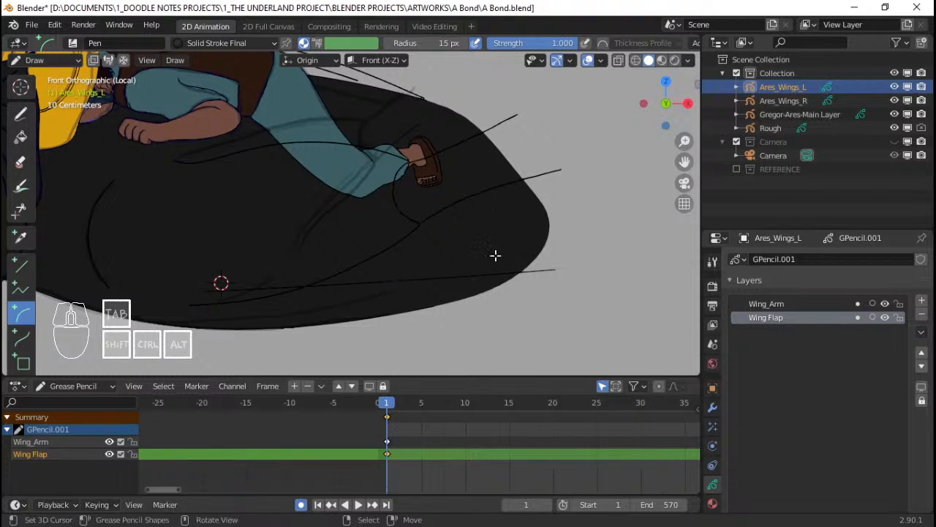
{"action": "scroll", "coordinate": [371, 262], "scroll_direction": "up", "scroll_amount": 2}
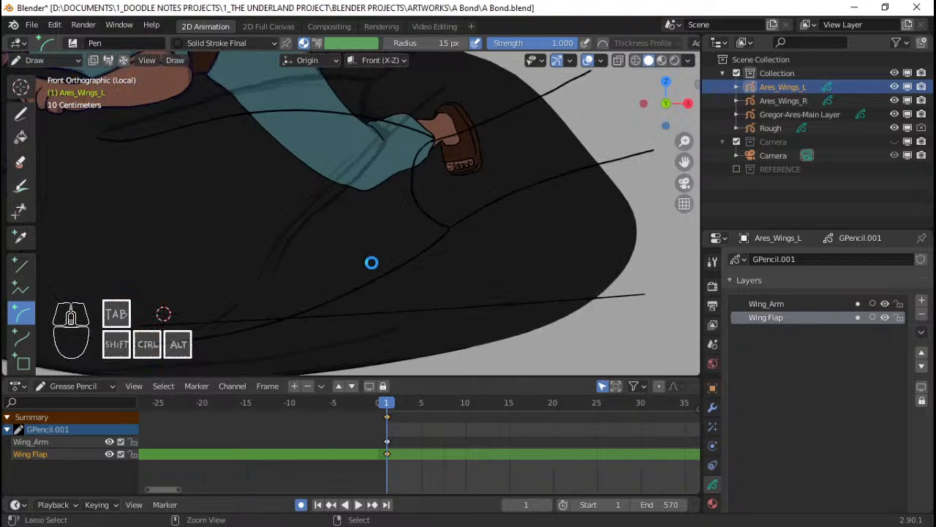
{"action": "key", "text": "ctrl+s"}
{"action": "scroll", "coordinate": [373, 252], "scroll_direction": "down", "scroll_amount": 3}
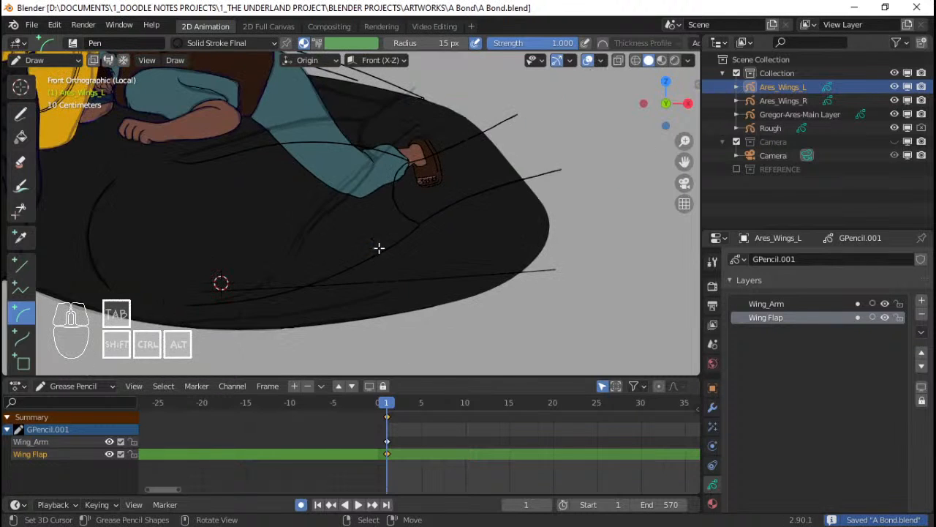
Draw a nearly flat arc outward from the body's upper rear edge, between the two arm lines, on the Wing Flap layer
{"action": "scroll", "coordinate": [366, 259], "scroll_direction": "up", "scroll_amount": 2}
{"action": "mouse_move", "coordinate": [421, 260]}
{"action": "middle_mouse_down", "text": "shift"}
{"action": "mouse_move", "coordinate": [447, 259]}
{"action": "mouse_move", "coordinate": [370, 293]}
{"action": "mouse_move", "coordinate": [389, 262]}
{"action": "middle_mouse_up", "text": "shift"}
{"action": "scroll", "coordinate": [365, 252], "scroll_direction": "down", "scroll_amount": 5}
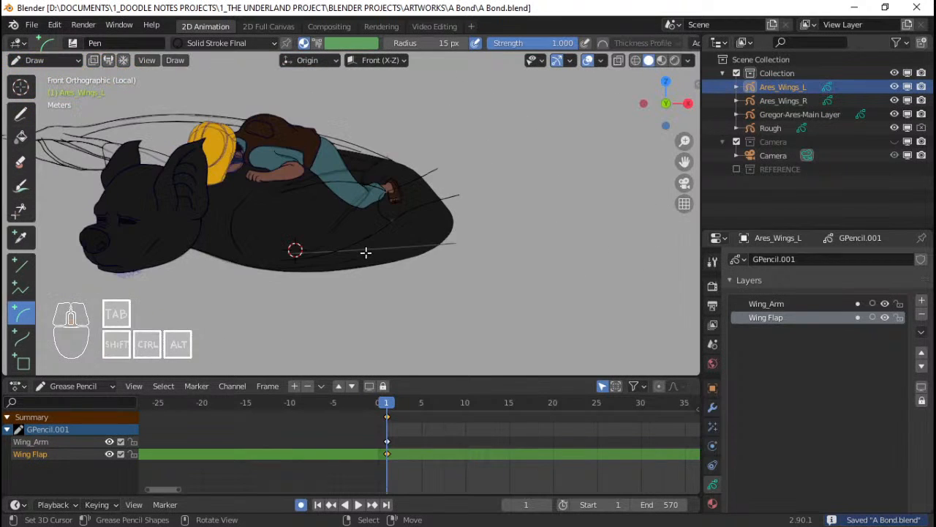
{"action": "scroll", "coordinate": [366, 251], "scroll_direction": "up", "scroll_amount": 3}
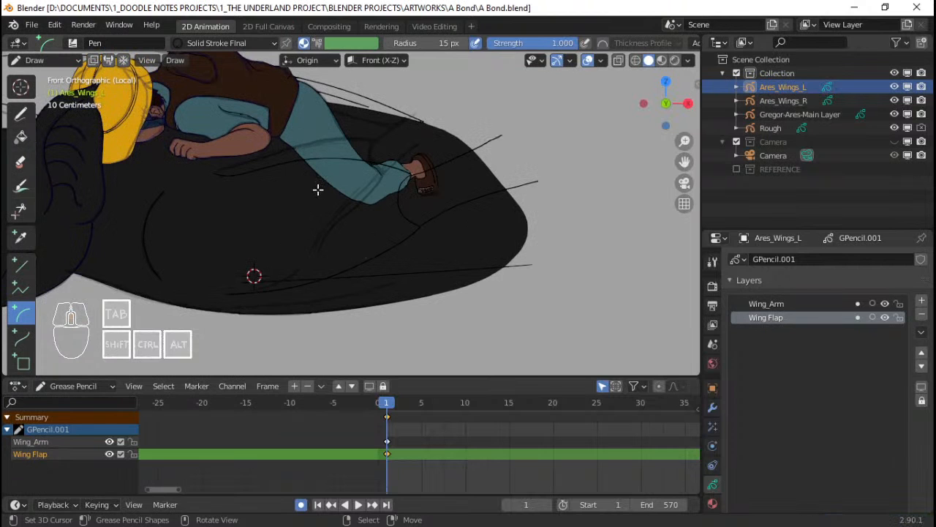
{"action": "middle_click_drag", "start_coordinate": [499, 172], "coordinate": [410, 172], "text": "shift"}
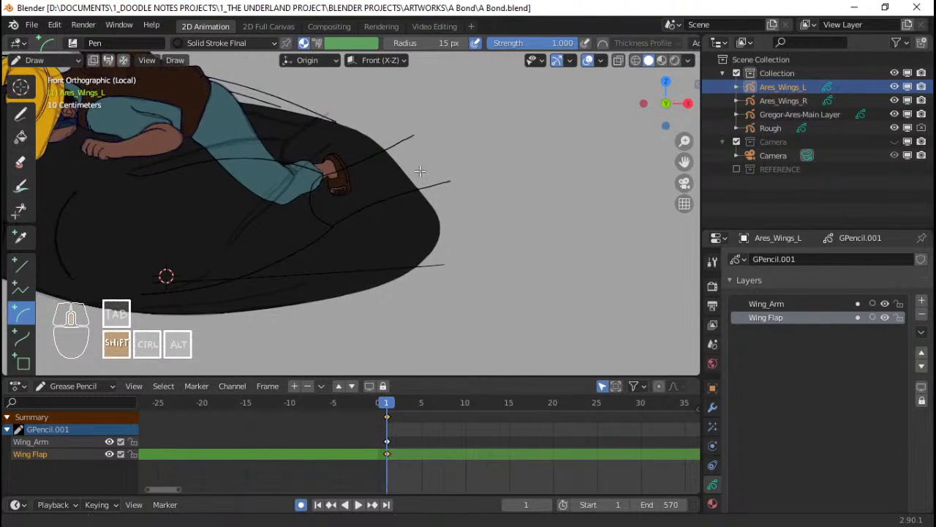
{"action": "mouse_move", "coordinate": [413, 160]}
{"action": "left_mouse_down"}
{"action": "mouse_move", "coordinate": [549, 167]}
{"action": "mouse_move", "coordinate": [592, 180]}
{"action": "left_mouse_up"}
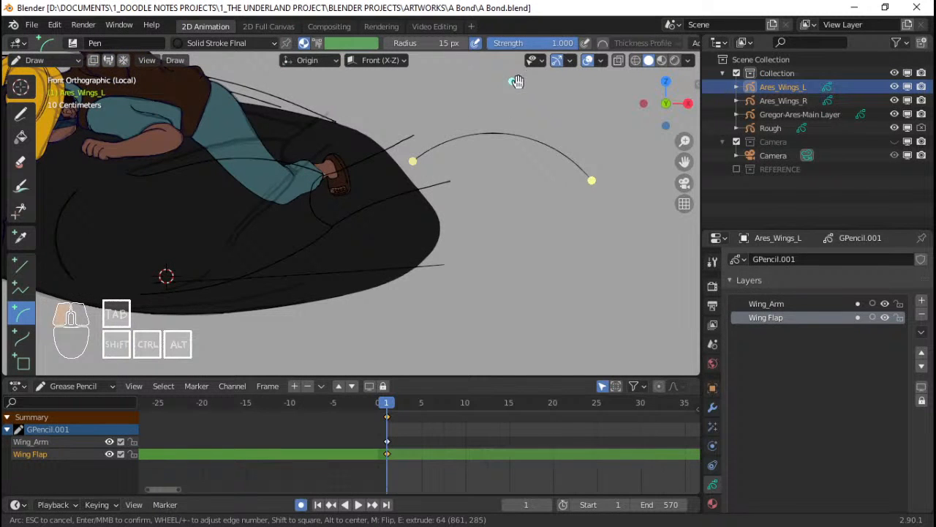
{"action": "left_click_drag", "start_coordinate": [512, 80], "coordinate": [497, 169]}
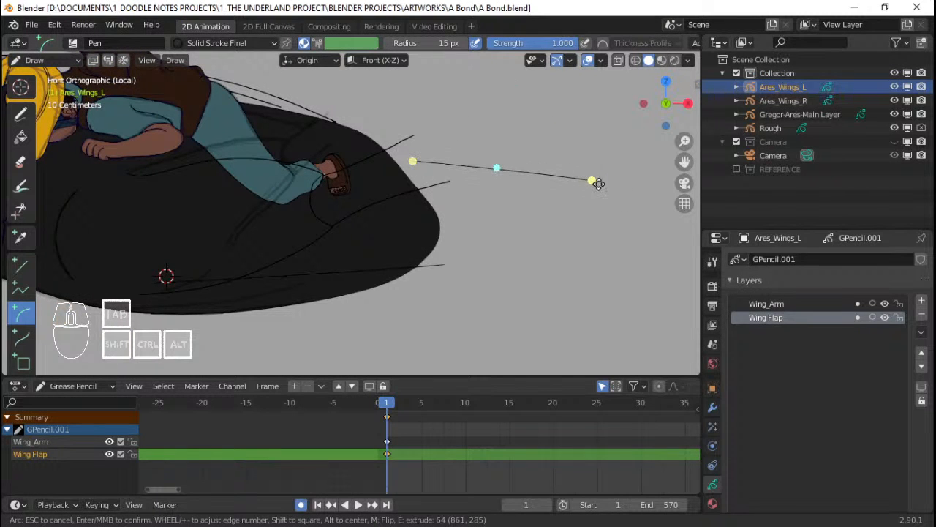
{"action": "left_click_drag", "start_coordinate": [593, 180], "coordinate": [592, 172]}
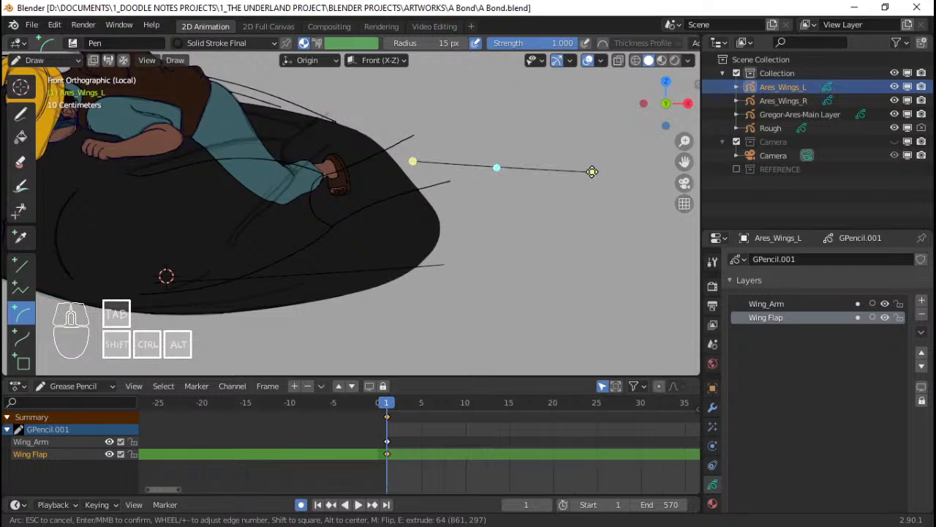
{"action": "mouse_move", "coordinate": [412, 161]}
{"action": "left_mouse_down"}
{"action": "mouse_move", "coordinate": [411, 179]}
{"action": "mouse_move", "coordinate": [430, 177]}
{"action": "mouse_move", "coordinate": [405, 172]}
{"action": "left_mouse_up"}
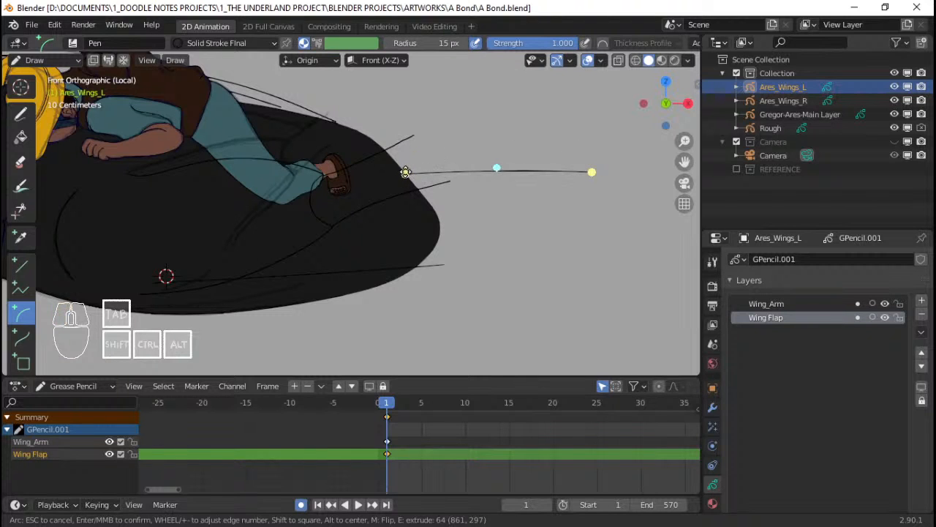
{"action": "key", "text": "Return"}
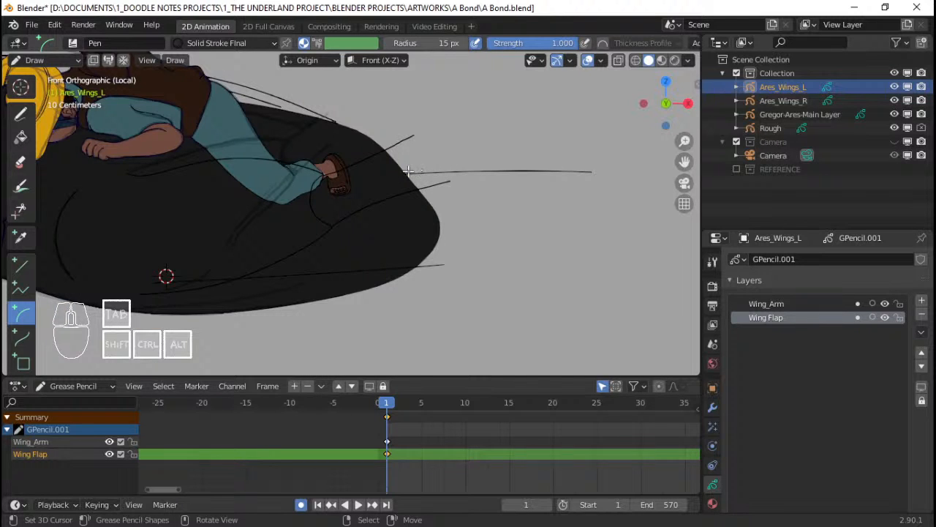
Draw a gently curved arc joining the inner end of the lower flap line to the start of the outer flap line
{"action": "scroll", "coordinate": [410, 187], "scroll_direction": "up", "scroll_amount": 2}
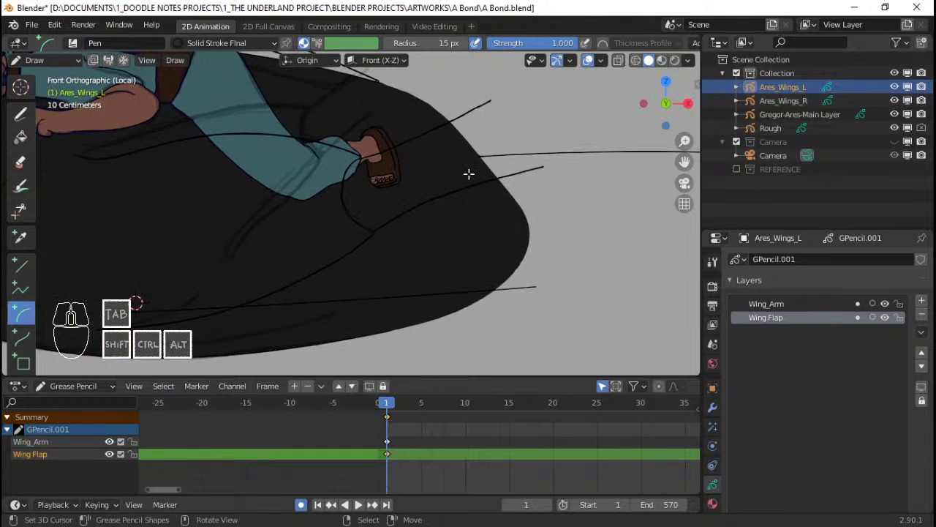
{"action": "middle_click_drag", "start_coordinate": [462, 173], "coordinate": [488, 171], "text": "shift"}
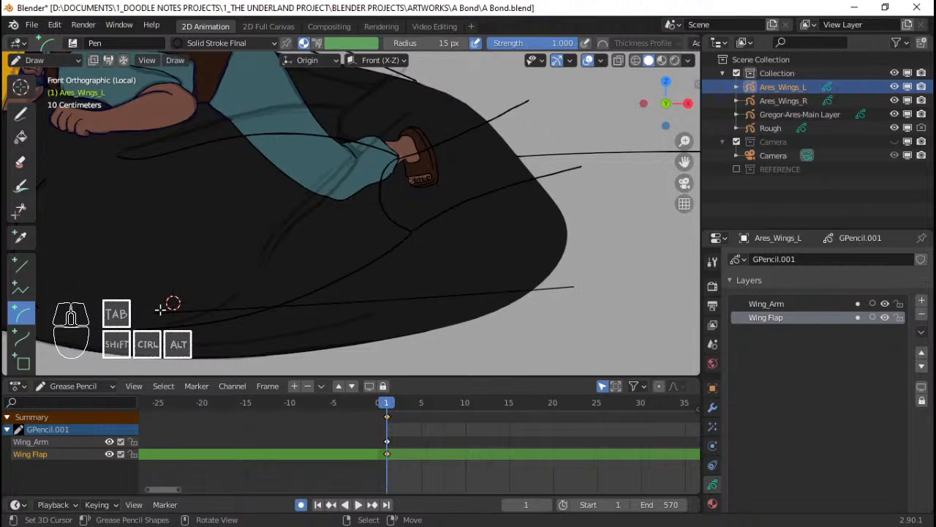
{"action": "mouse_move", "coordinate": [153, 312]}
{"action": "left_mouse_down"}
{"action": "mouse_move", "coordinate": [487, 148]}
{"action": "mouse_move", "coordinate": [516, 155]}
{"action": "left_mouse_up"}
{"action": "left_click_drag", "start_coordinate": [265, 78], "coordinate": [314, 249]}
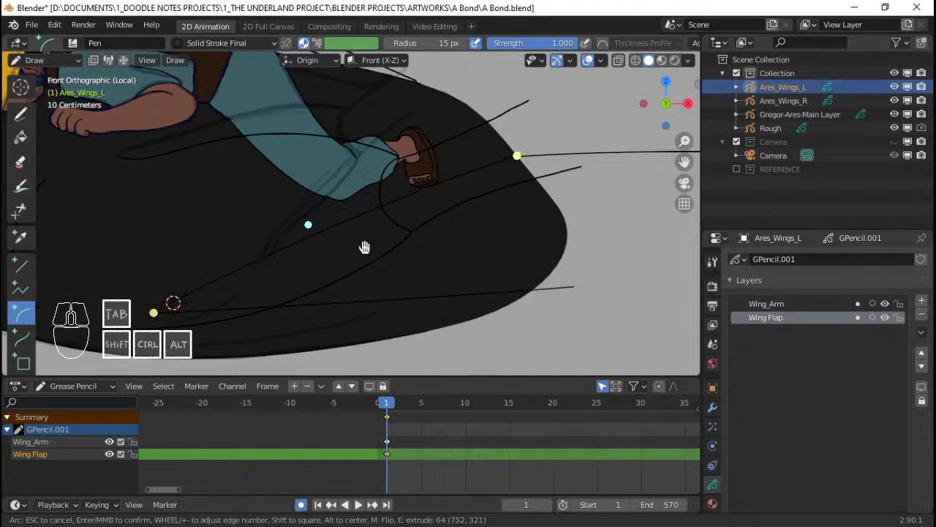
{"action": "key", "text": "Return"}
Examine the wing flap lines against the body at several zoom levels, with the viewport overlays hidden and shown
{"action": "scroll", "coordinate": [417, 224], "scroll_direction": "down", "scroll_amount": 2}
{"action": "scroll", "coordinate": [442, 223], "scroll_direction": "up", "scroll_amount": 1}
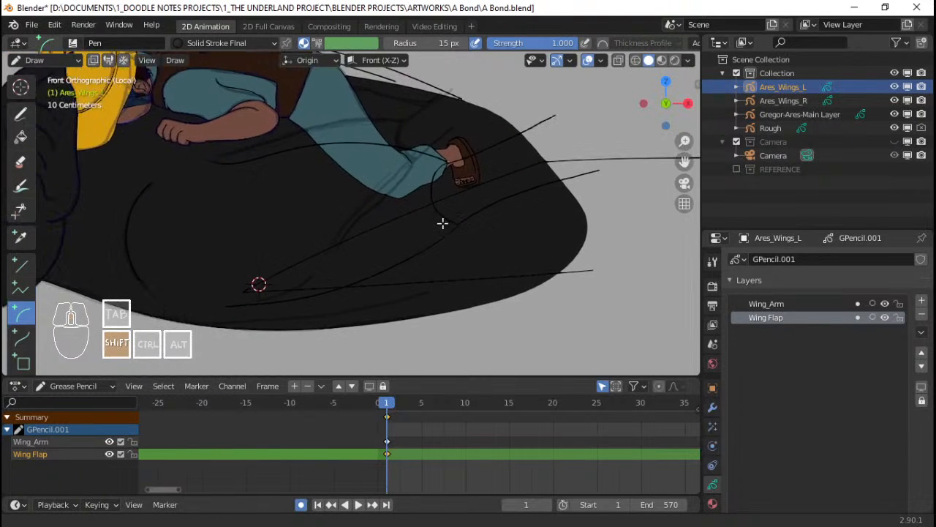
{"action": "scroll", "coordinate": [395, 224], "scroll_direction": "down", "scroll_amount": 3}
{"action": "scroll", "coordinate": [365, 234], "scroll_direction": "up", "scroll_amount": 4}
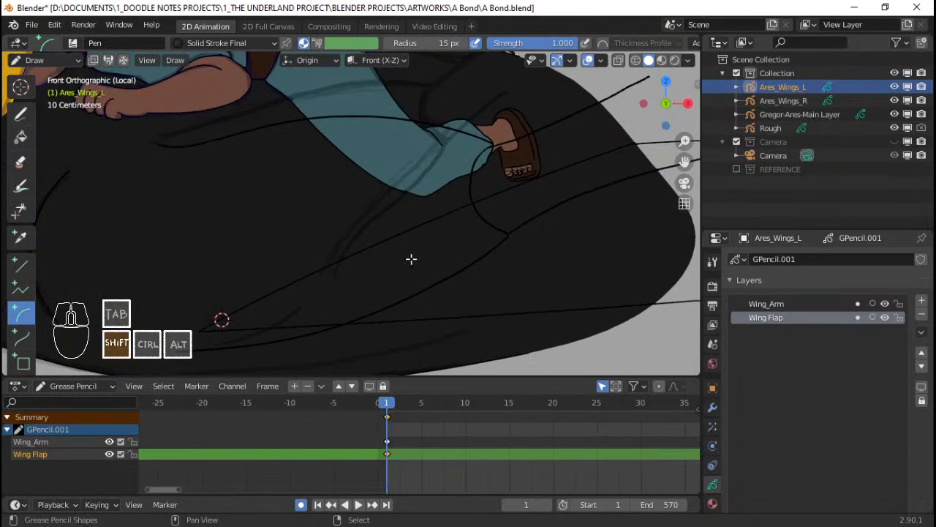
{"action": "scroll", "coordinate": [434, 255], "scroll_direction": "down", "scroll_amount": 4}
{"action": "scroll", "coordinate": [439, 251], "scroll_direction": "up", "scroll_amount": 1}
{"action": "scroll", "coordinate": [432, 250], "scroll_direction": "down", "scroll_amount": 2}
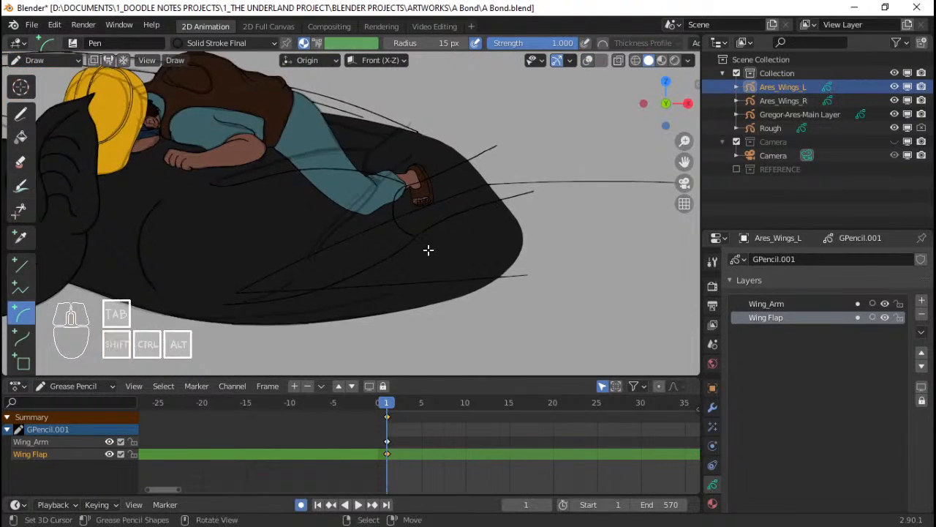
{"action": "scroll", "coordinate": [429, 250], "scroll_direction": "up", "scroll_amount": 1}
{"action": "scroll", "coordinate": [429, 250], "scroll_direction": "down", "scroll_amount": 3}
{"action": "key", "text": "shift+alt+z"}
{"action": "scroll", "coordinate": [322, 242], "scroll_direction": "up", "scroll_amount": 3}
Return the Ares_Wings_L object to Object Mode
{"action": "key", "text": "ctrl+Tab"}
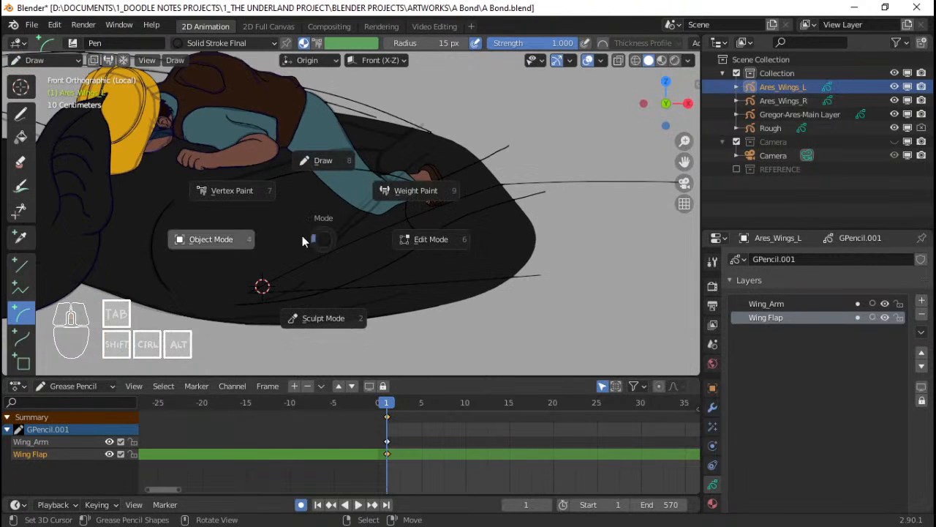
{"action": "left_click", "coordinate": [225, 250]}
{"action": "scroll", "coordinate": [247, 231], "scroll_direction": "up", "scroll_amount": 1}
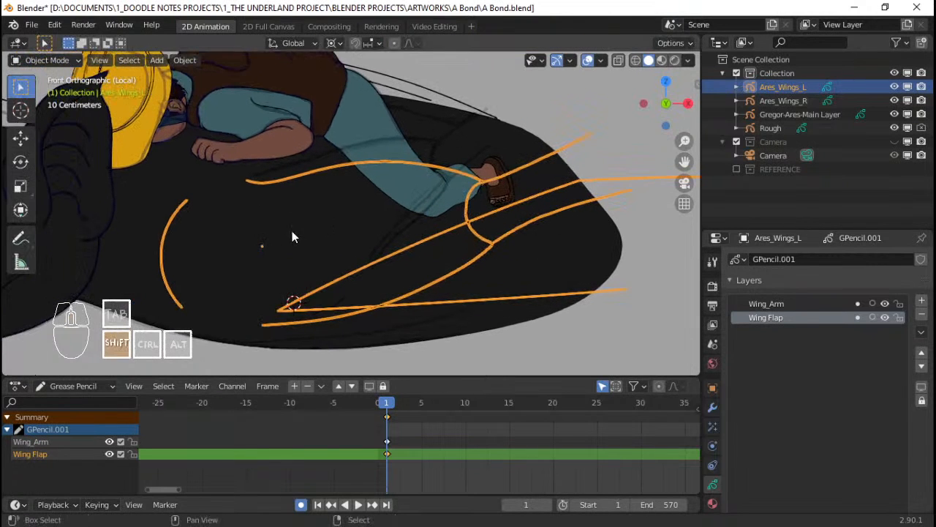
Snap the 3D cursor to the selected Ares_Wings_L object's origin and save the file
{"action": "key", "text": "shift+s"}
{"action": "left_click", "coordinate": [283, 321]}
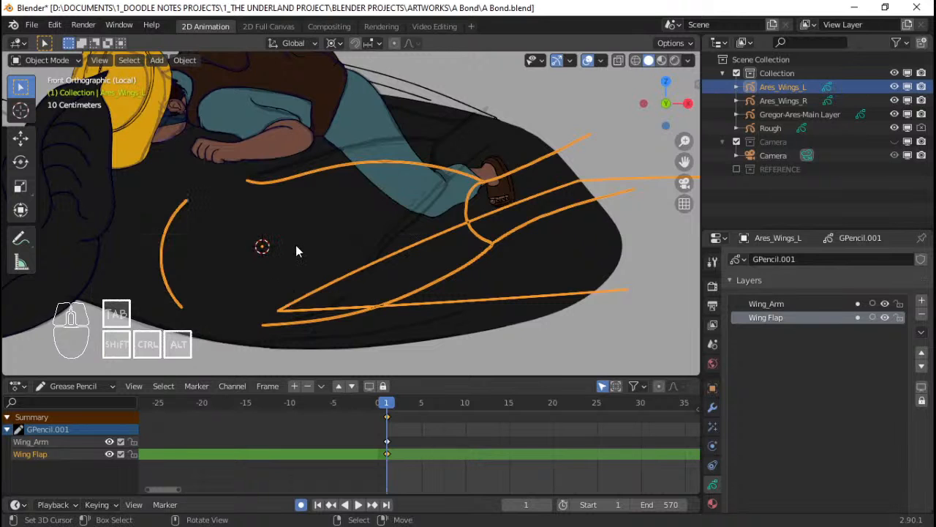
{"action": "scroll", "coordinate": [332, 244], "scroll_direction": "up", "scroll_amount": 2}
{"action": "scroll", "coordinate": [271, 271], "scroll_direction": "down", "scroll_amount": 1}
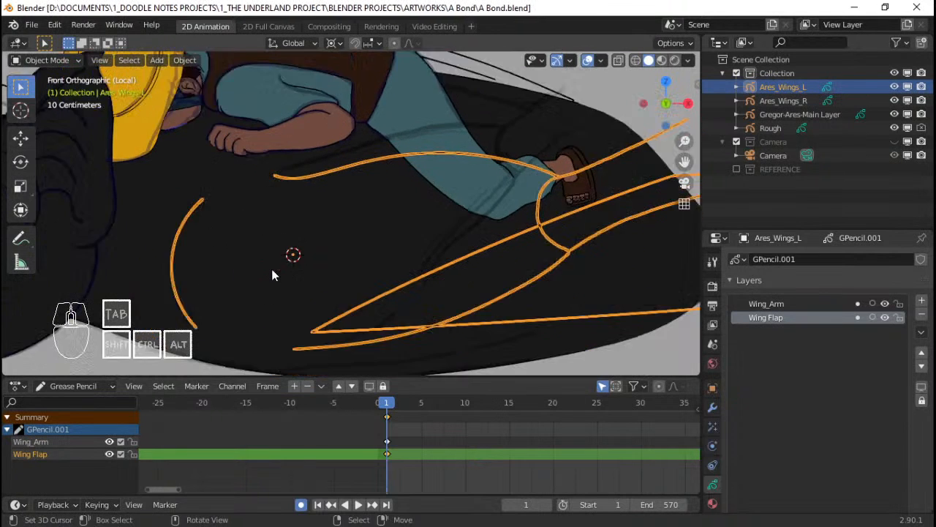
{"action": "scroll", "coordinate": [272, 268], "scroll_direction": "down", "scroll_amount": 2}
{"action": "key", "text": "ctrl+s"}
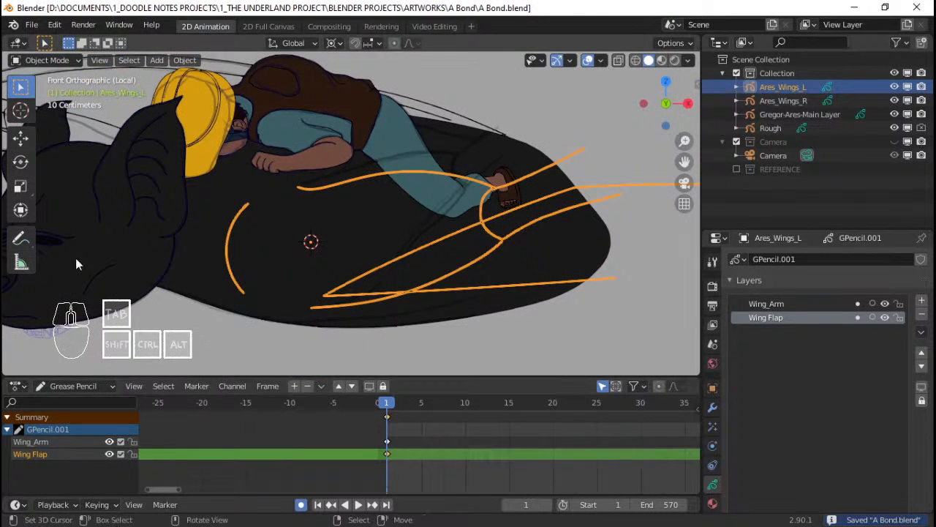
Add a grease pencil layer to Ares_Wings_L and move it below the Wing Flap layer
{"action": "middle_click_drag", "start_coordinate": [193, 281], "coordinate": [277, 293], "text": "shift"}
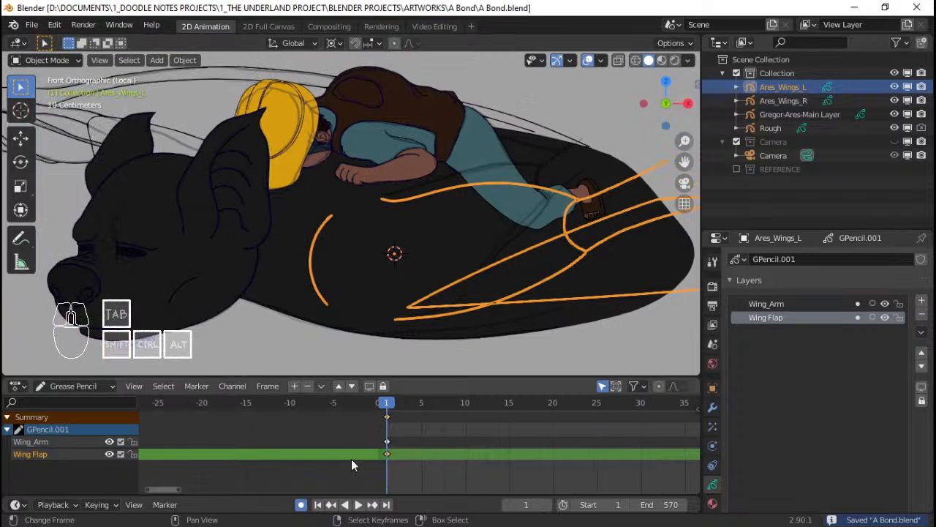
{"action": "middle_click_drag", "start_coordinate": [560, 236], "coordinate": [397, 249], "text": "shift"}
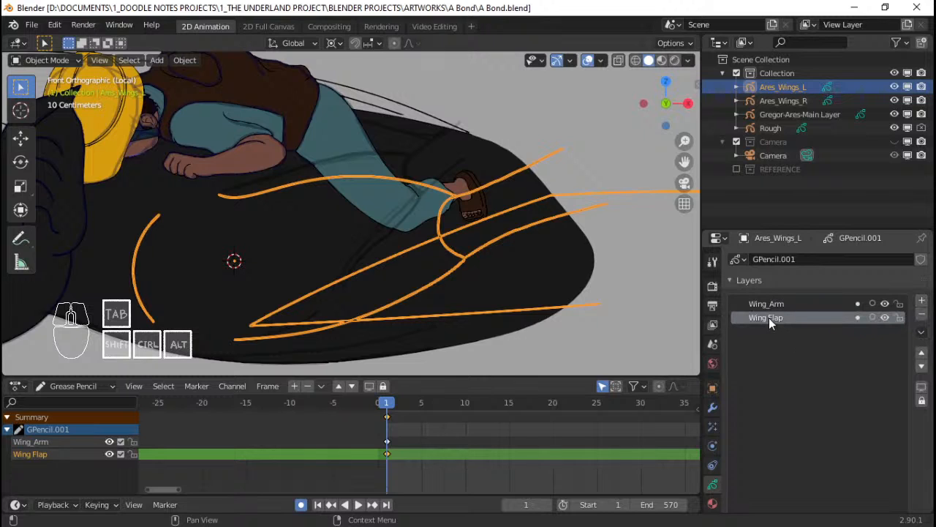
{"action": "left_click", "coordinate": [922, 300]}
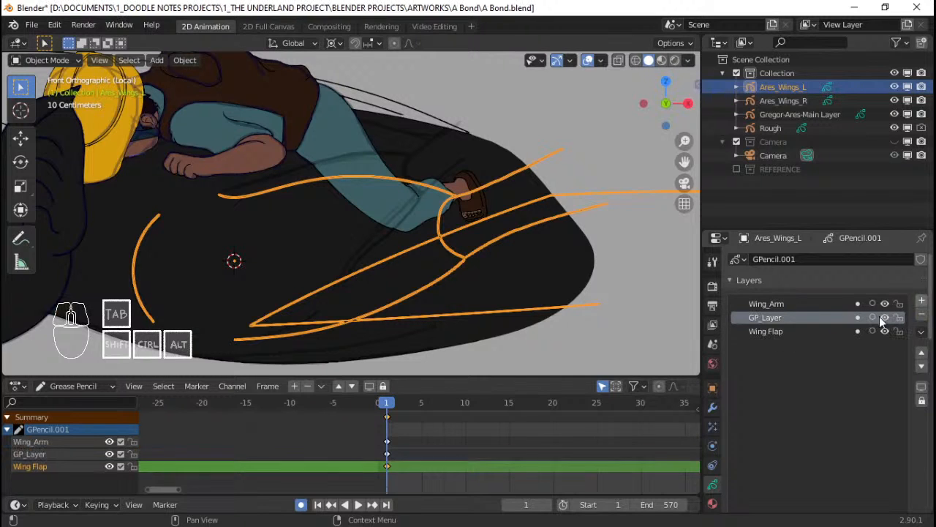
{"action": "left_click", "coordinate": [922, 366]}
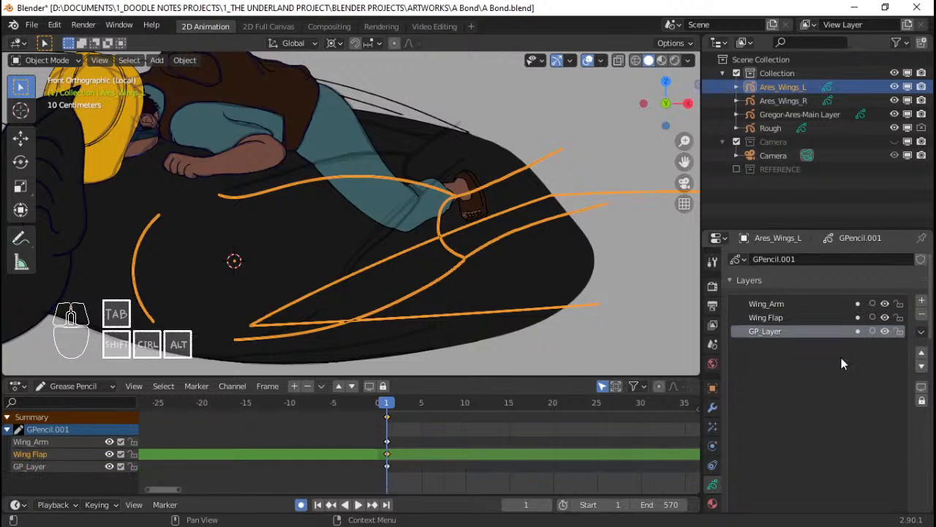
Rename the new layer "- Wing Flap Base Color" and save the file
{"action": "double_click", "coordinate": [784, 332]}
{"action": "key", "text": "BackSpace"}
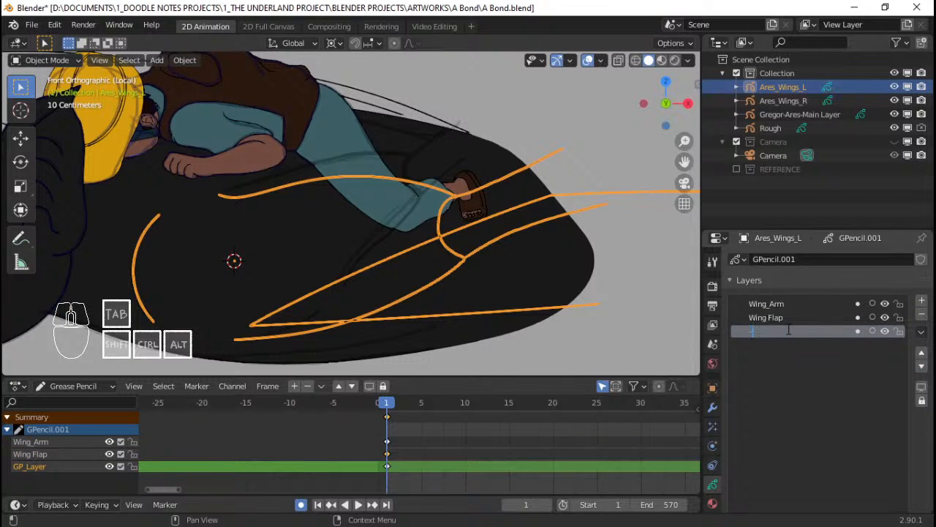
{"action": "type", "text": "Wi"}
{"action": "type", "text": "ngs"}
{"action": "type", "text": " Fla"}
{"action": "key", "text": "BackSpace"}
{"action": "type", "text": "p"}
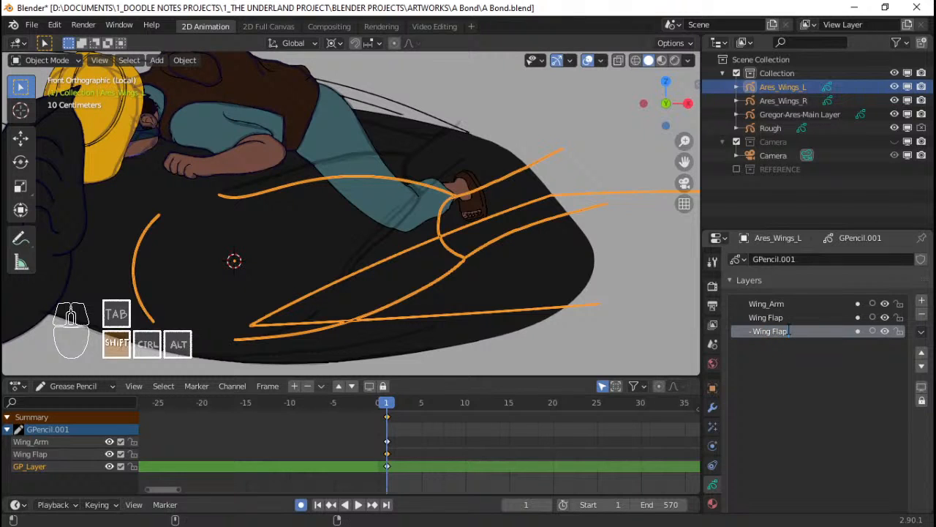
{"action": "type", "text": " Base Color"}
{"action": "key", "text": "Return"}
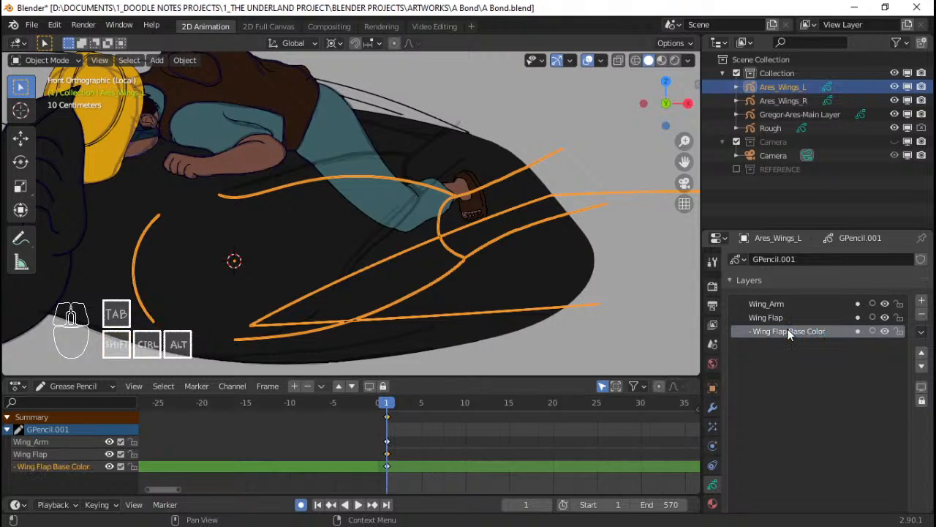
{"action": "key", "text": "ctrl+s"}
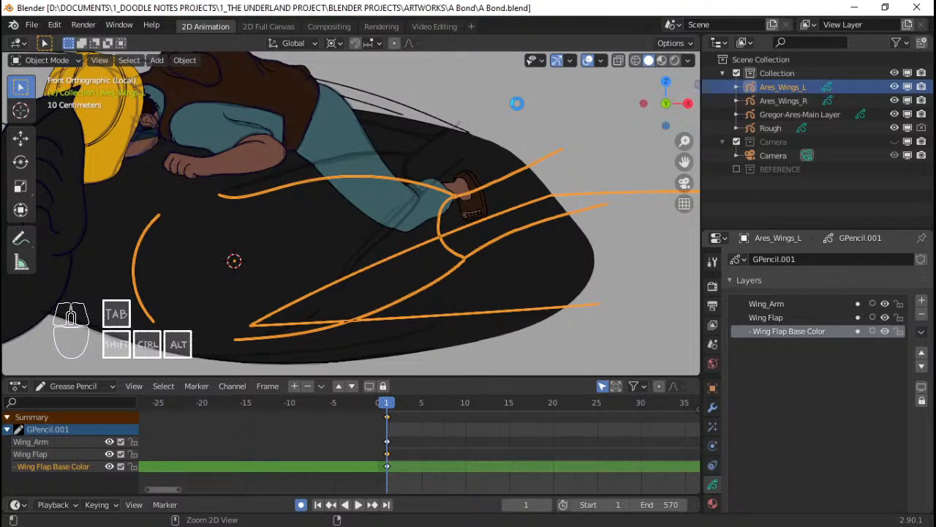
{"action": "key", "text": "ctrl+s"}
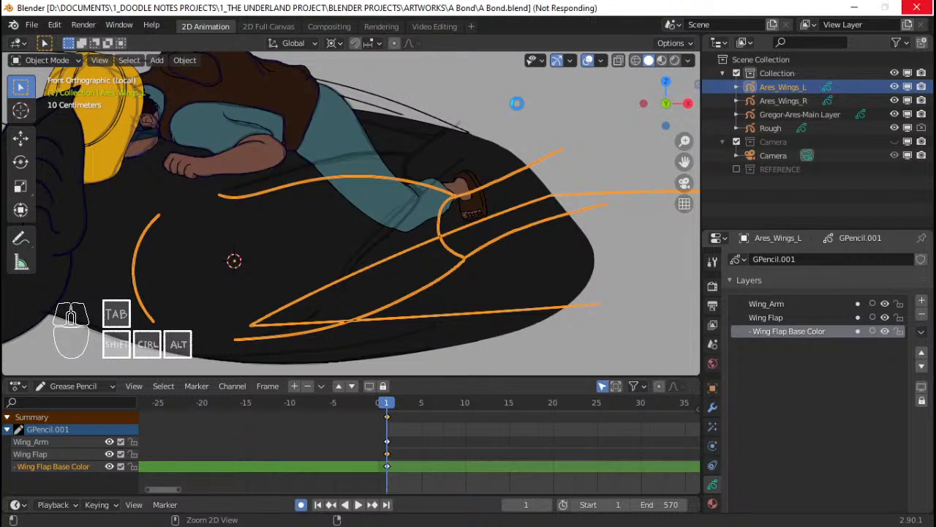
Disable the Gregor-Ares-Main Layer object in the viewport, keeping the front view on the outer wing flap lines
{"action": "middle_click_drag", "start_coordinate": [418, 216], "coordinate": [417, 214]}
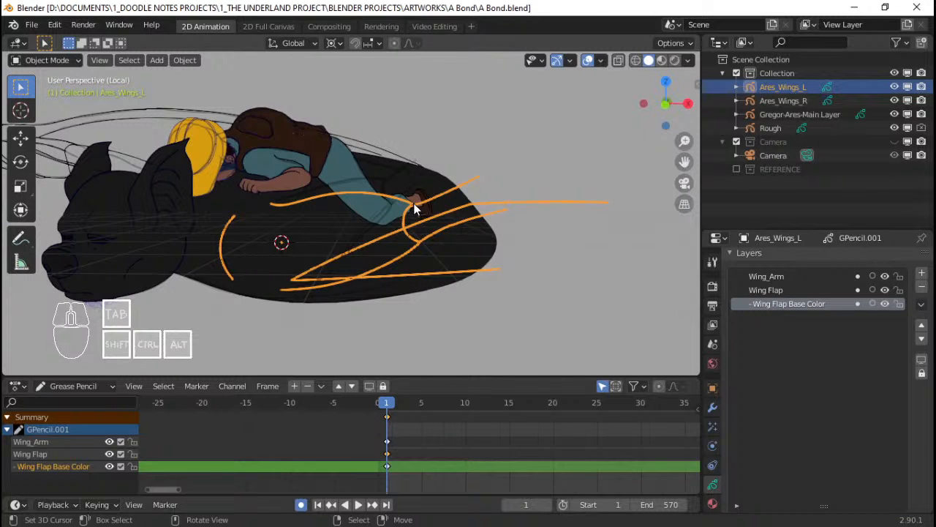
{"action": "key", "text": "KP_1"}
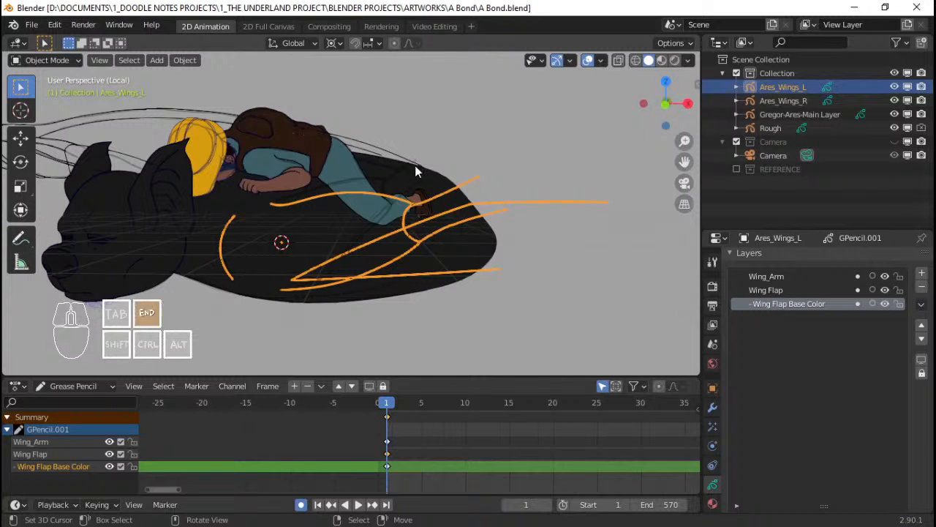
{"action": "scroll", "coordinate": [462, 215], "scroll_direction": "up", "scroll_amount": 2}
{"action": "middle_click_drag", "start_coordinate": [463, 215], "coordinate": [429, 214], "text": "shift"}
{"action": "scroll", "coordinate": [429, 214], "scroll_direction": "up", "scroll_amount": 2}
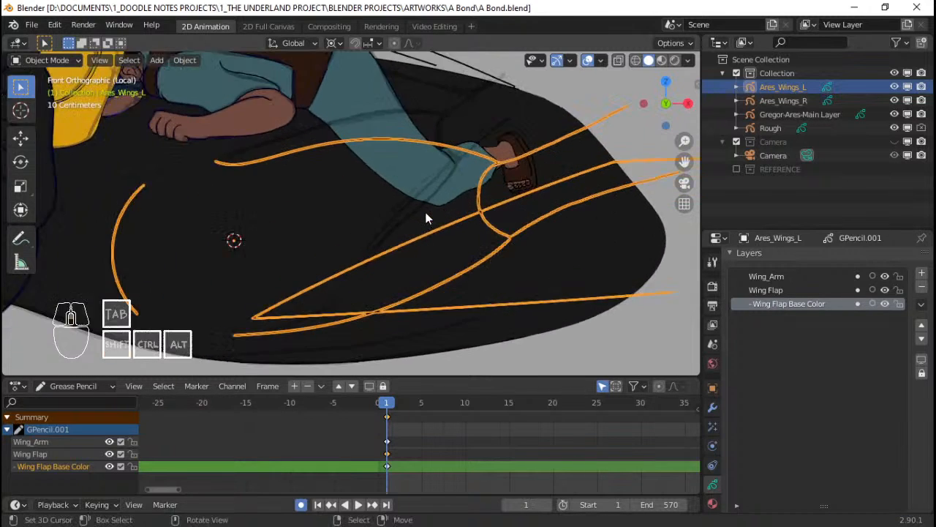
{"action": "middle_click_drag", "start_coordinate": [556, 216], "coordinate": [479, 203], "text": "shift"}
{"action": "middle_click_drag", "start_coordinate": [529, 223], "coordinate": [478, 217], "text": "shift"}
{"action": "middle_click_drag", "start_coordinate": [442, 249], "coordinate": [455, 251], "text": "shift"}
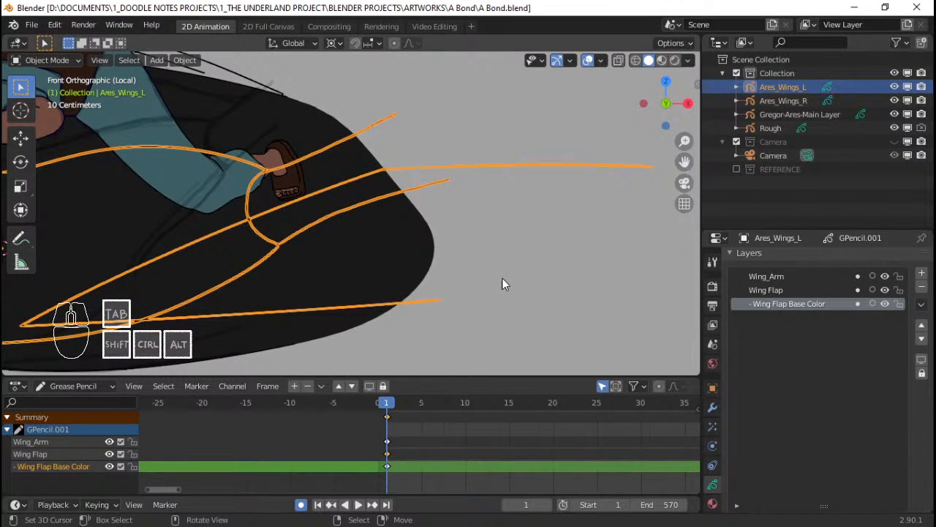
{"action": "middle_click_drag", "start_coordinate": [501, 278], "coordinate": [485, 275], "text": "shift"}
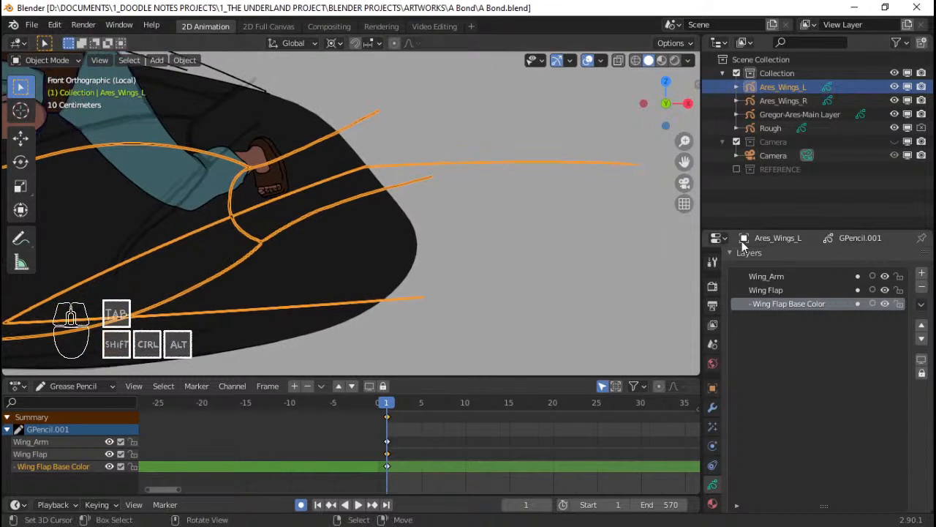
{"action": "left_click", "coordinate": [907, 114]}
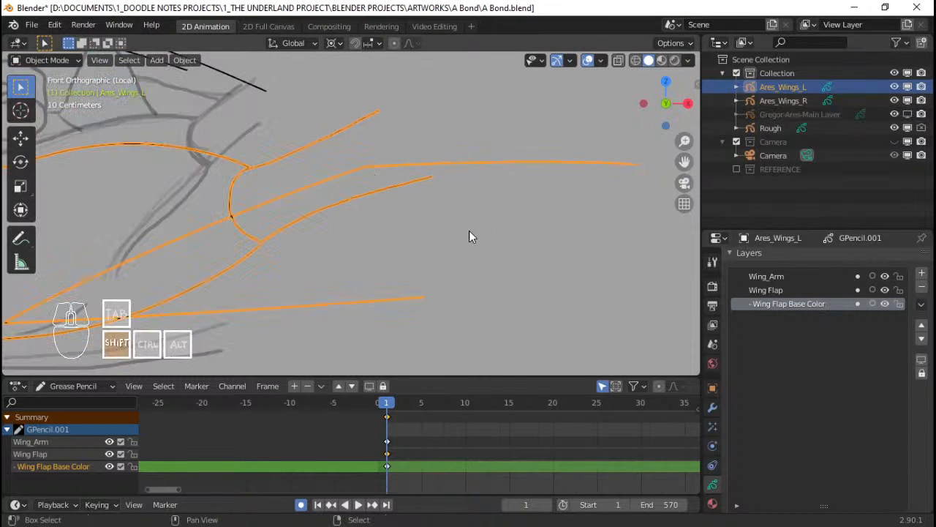
On the Wing Flap layer, draw a slightly outward-bowed arc joining the outer ends of the lower and upper flap lines
{"action": "middle_click_drag", "start_coordinate": [471, 236], "coordinate": [485, 245], "text": "shift"}
{"action": "middle_click_drag", "start_coordinate": [454, 277], "coordinate": [440, 267], "text": "shift"}
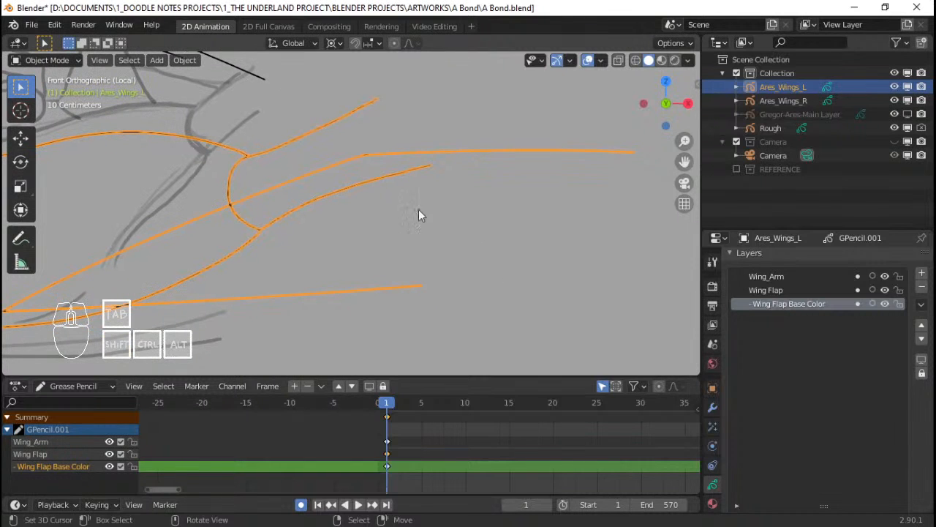
{"action": "left_click", "coordinate": [797, 287]}
{"action": "key", "text": "ctrl+Tab"}
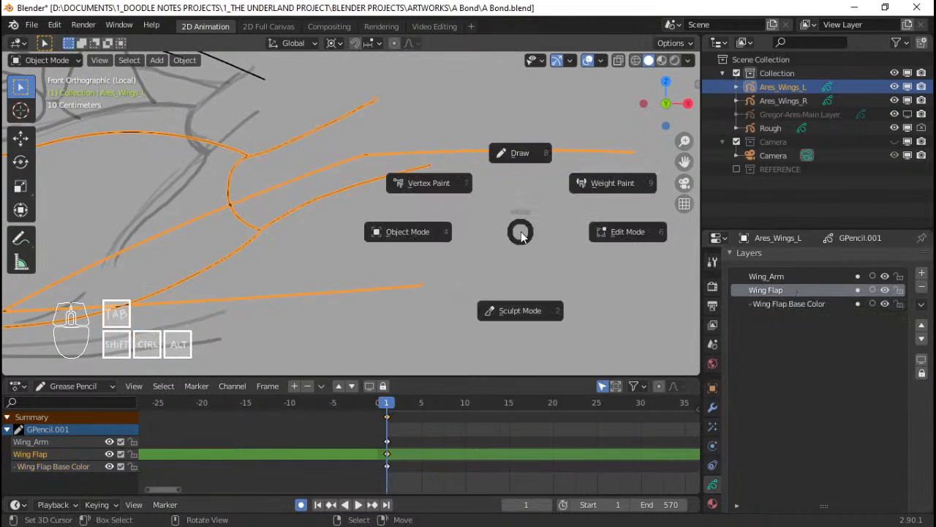
{"action": "left_click", "coordinate": [523, 168]}
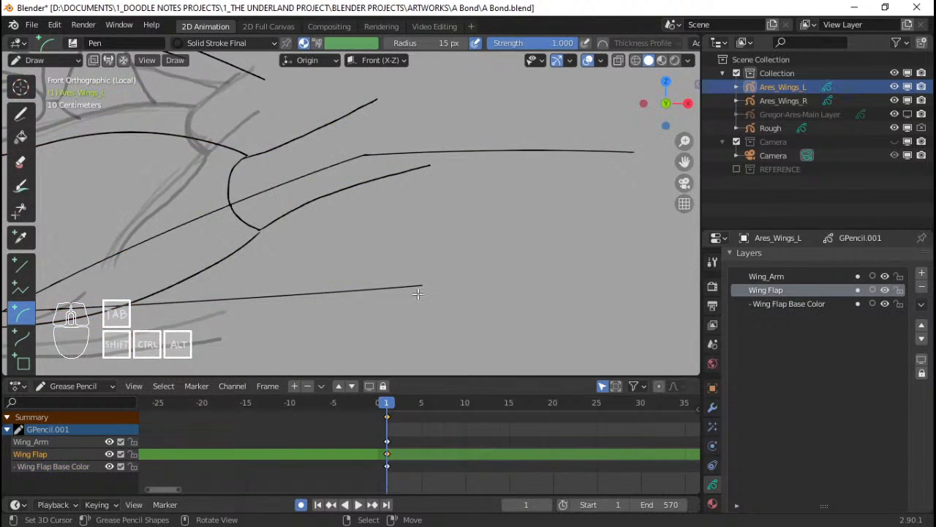
{"action": "mouse_move", "coordinate": [421, 285]}
{"action": "left_mouse_down"}
{"action": "mouse_move", "coordinate": [548, 215]}
{"action": "mouse_move", "coordinate": [632, 153]}
{"action": "left_mouse_up"}
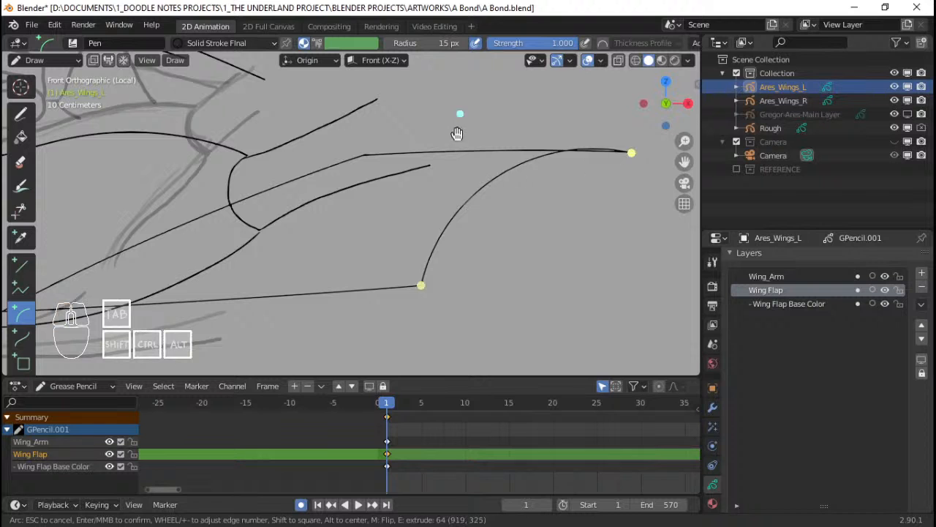
{"action": "left_click_drag", "start_coordinate": [455, 134], "coordinate": [540, 254]}
{"action": "key", "text": "Return"}
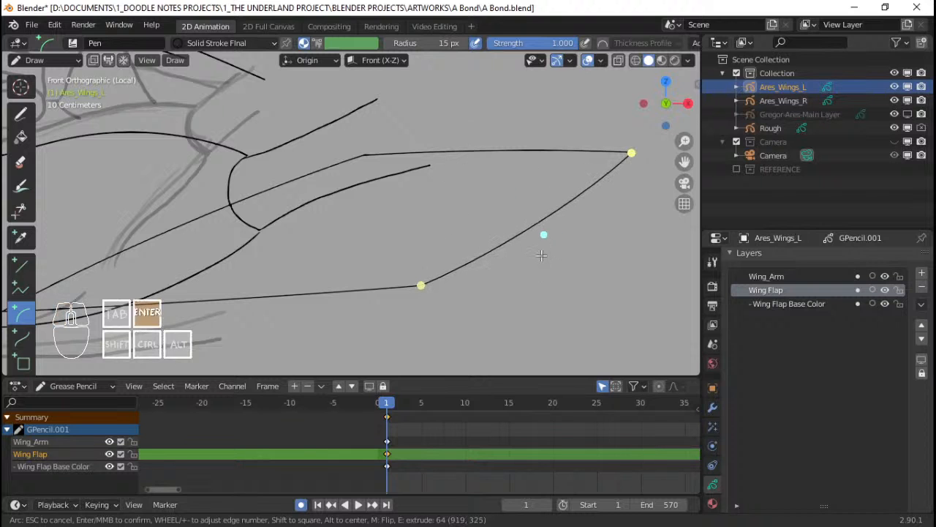
{"action": "scroll", "coordinate": [592, 223], "scroll_direction": "up", "scroll_amount": 1}
{"action": "middle_click_drag", "start_coordinate": [601, 204], "coordinate": [440, 236], "text": "shift"}
{"action": "scroll", "coordinate": [440, 237], "scroll_direction": "up", "scroll_amount": 1}
{"action": "scroll", "coordinate": [440, 237], "scroll_direction": "down", "scroll_amount": 3}
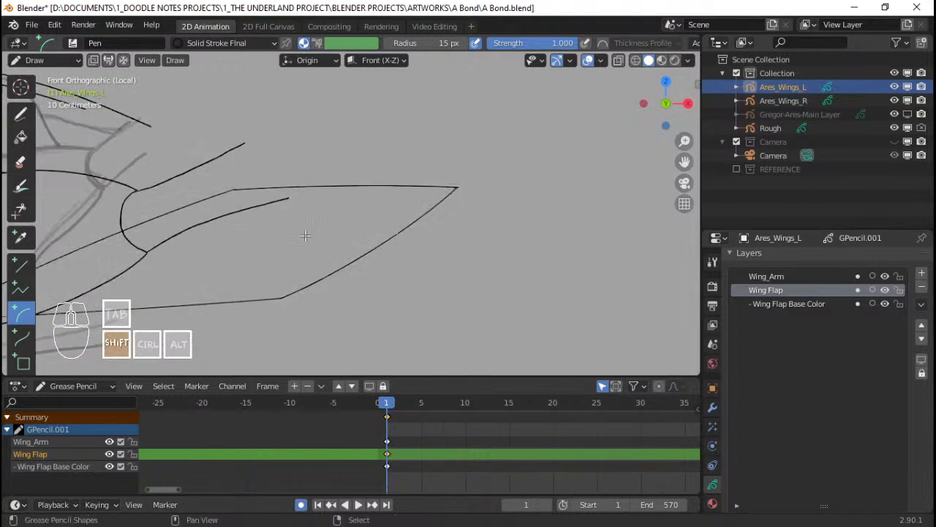
Activate the Fill tool in Draw mode for the Ares_Wings_L object
{"action": "middle_click_drag", "start_coordinate": [220, 251], "coordinate": [409, 228], "text": "shift"}
{"action": "scroll", "coordinate": [410, 229], "scroll_direction": "up", "scroll_amount": 2}
{"action": "key", "text": "ctrl+Tab"}
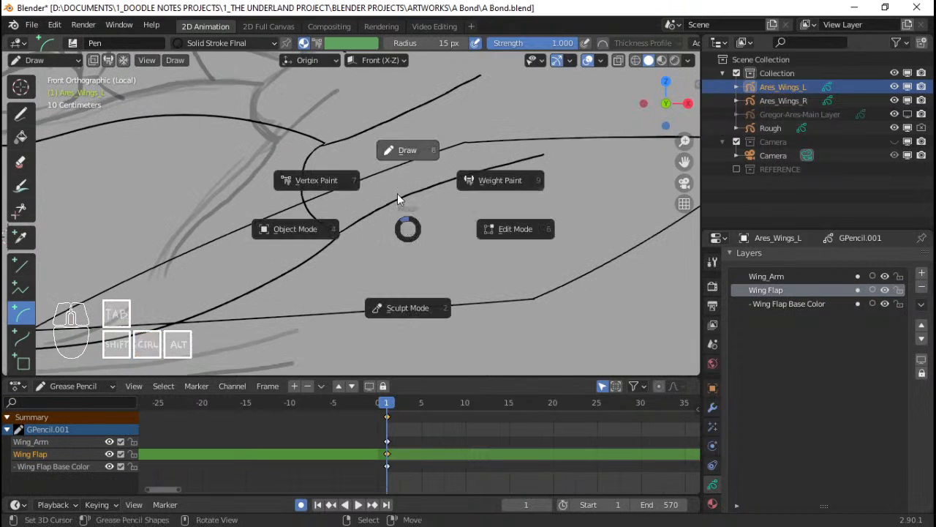
{"action": "left_click", "coordinate": [416, 150]}
{"action": "left_click", "coordinate": [21, 137]}
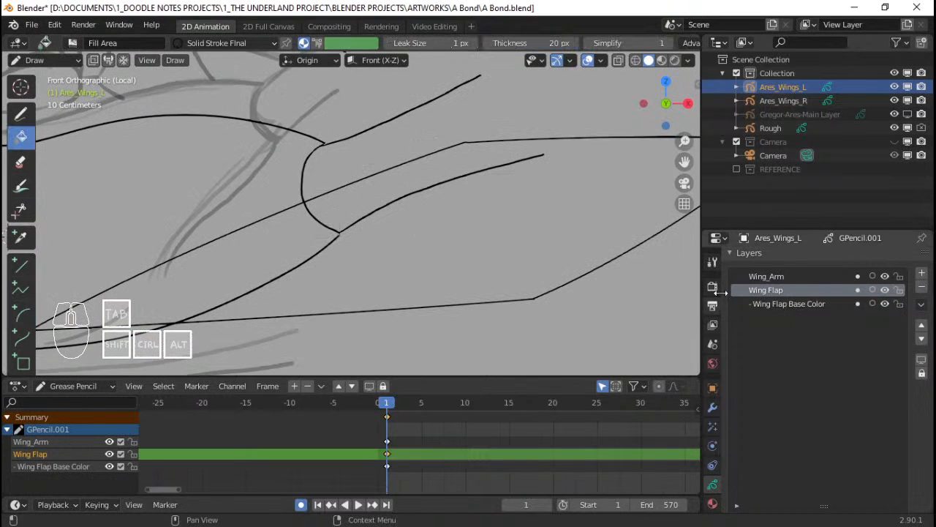
Hide the Wing_Arm layer so only the flap outline shows, and save the file
{"action": "left_click", "coordinate": [885, 277]}
{"action": "scroll", "coordinate": [297, 228], "scroll_direction": "down", "scroll_amount": 2}
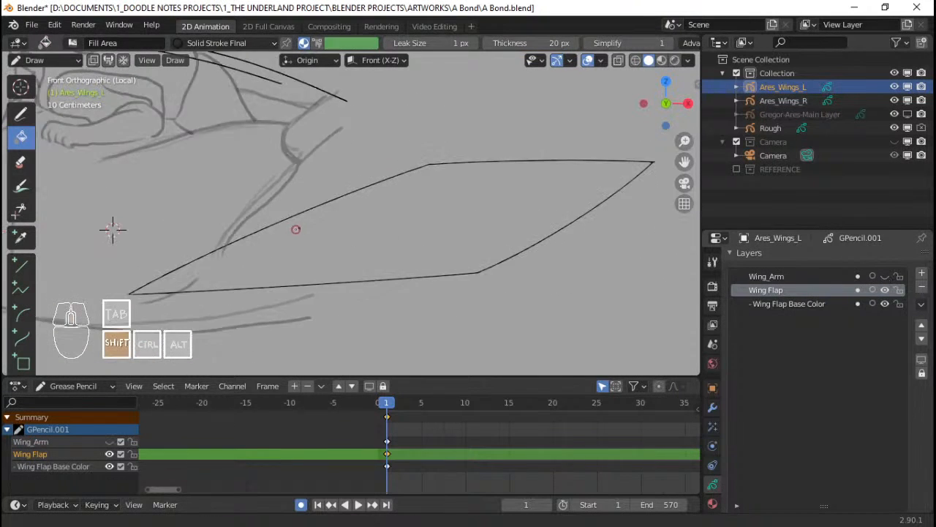
{"action": "middle_click_drag", "start_coordinate": [297, 228], "coordinate": [364, 222], "text": "shift"}
{"action": "scroll", "coordinate": [365, 223], "scroll_direction": "up", "scroll_amount": 1}
{"action": "middle_click_drag", "start_coordinate": [493, 246], "coordinate": [478, 243], "text": "shift"}
{"action": "key", "text": "ctrl+s"}
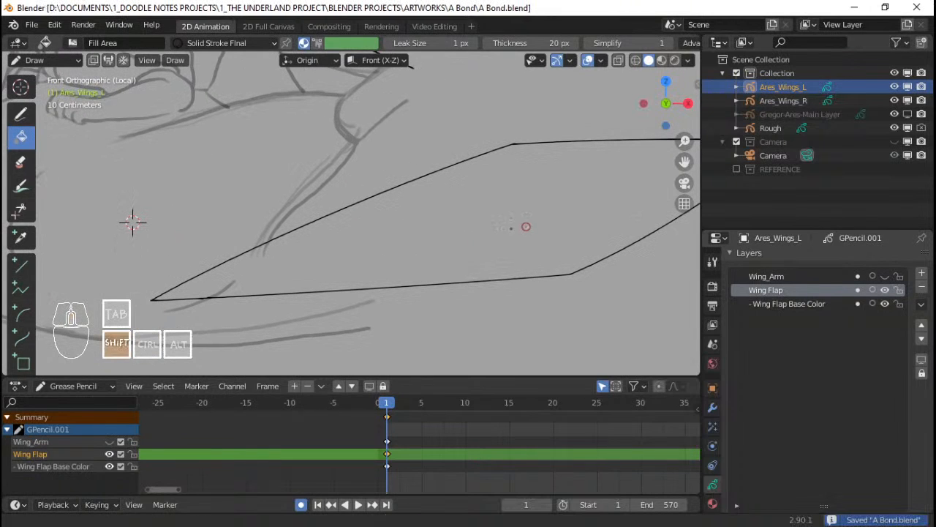
Add a new material slot to Ares_Wings_L with a new material named "Ares Wing Flap"
{"action": "middle_click_drag", "start_coordinate": [527, 226], "coordinate": [482, 234], "text": "shift"}
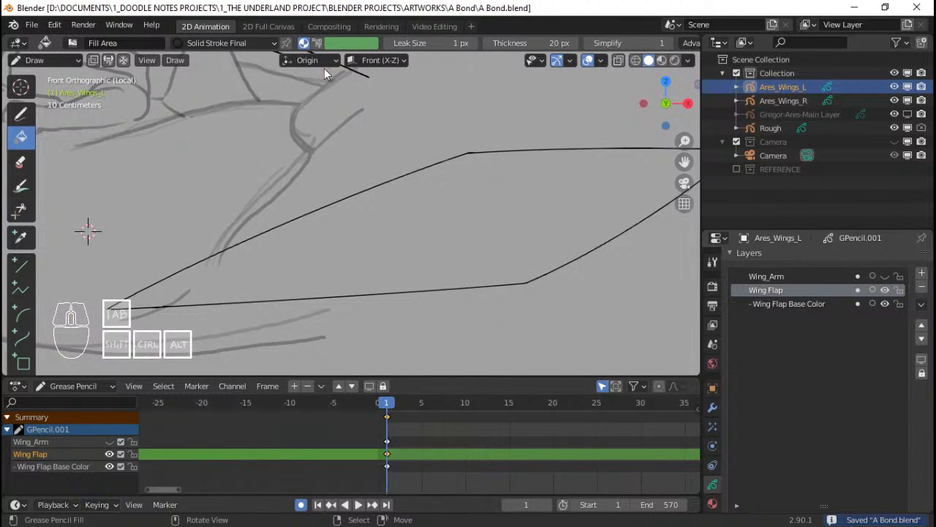
{"action": "scroll", "coordinate": [195, 219], "scroll_direction": "down", "scroll_amount": 2}
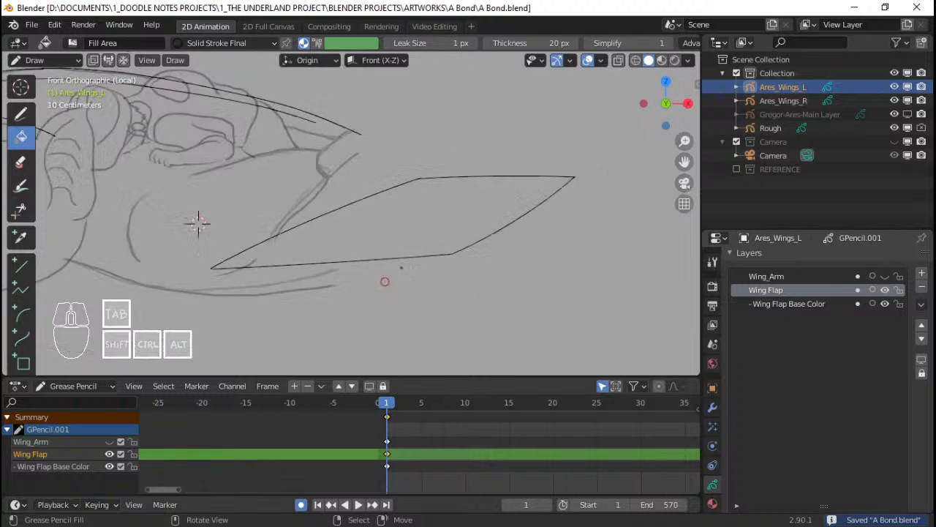
{"action": "middle_click_drag", "start_coordinate": [195, 220], "coordinate": [153, 236], "text": "shift"}
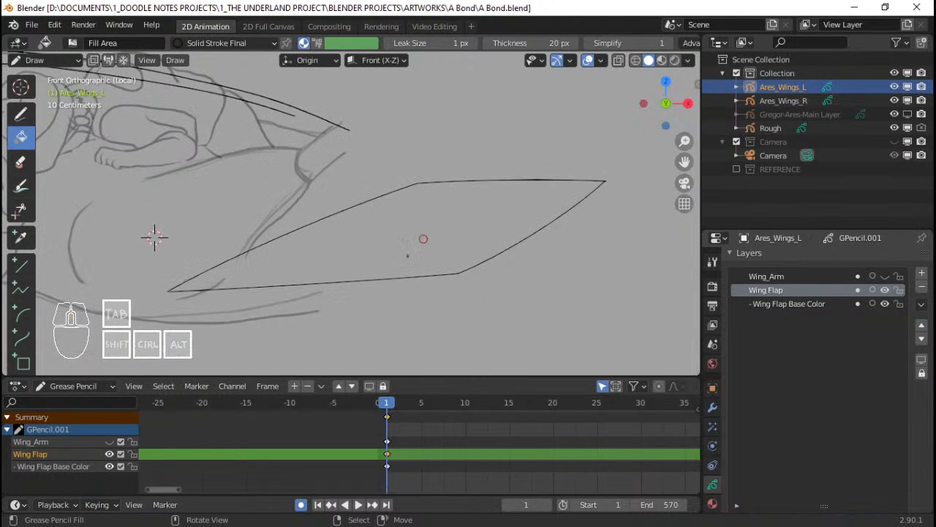
{"action": "left_click", "coordinate": [712, 503]}
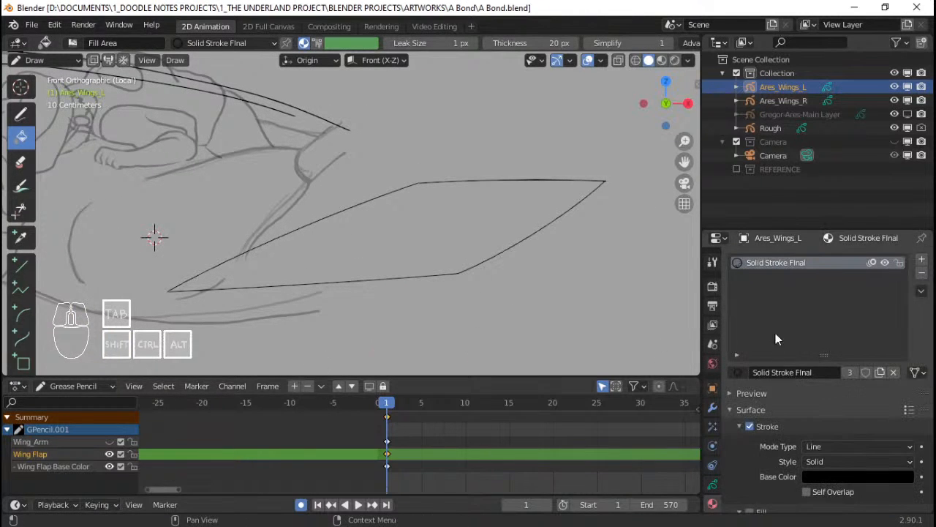
{"action": "left_click", "coordinate": [921, 259]}
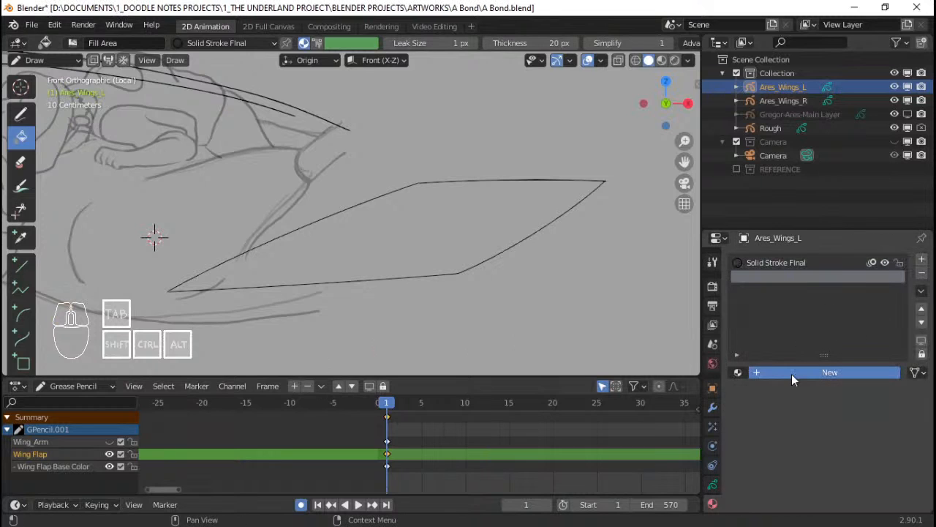
{"action": "left_click", "coordinate": [770, 373]}
{"action": "left_click", "coordinate": [769, 373]}
{"action": "type", "text": "Ares"}
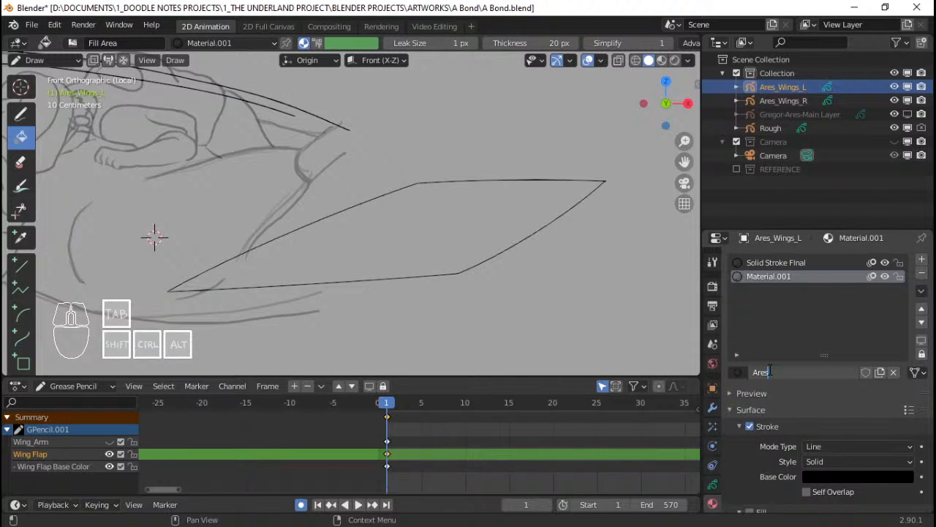
{"action": "type", "text": " Wing Flap"}
{"action": "key", "text": "Return"}
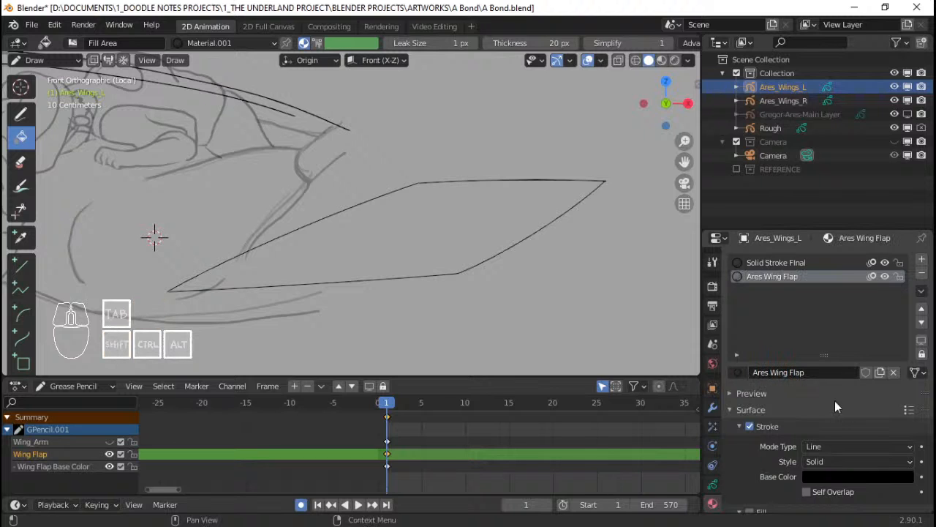
Disable Stroke and enable Fill for the Ares Wing Flap material, then set its fill base color to a muted pinkish brown
{"action": "scroll", "coordinate": [835, 400], "scroll_direction": "down", "scroll_amount": 2}
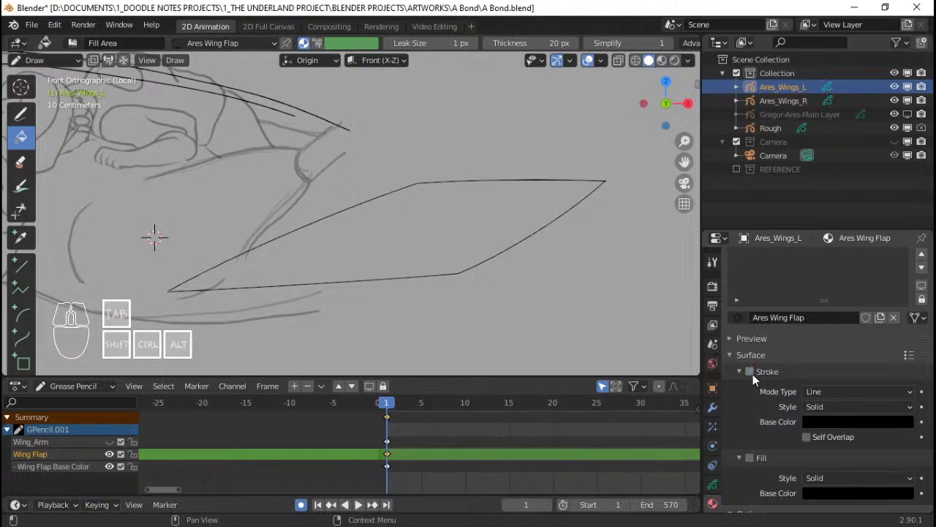
{"action": "scroll", "coordinate": [757, 450], "scroll_direction": "down", "scroll_amount": 2}
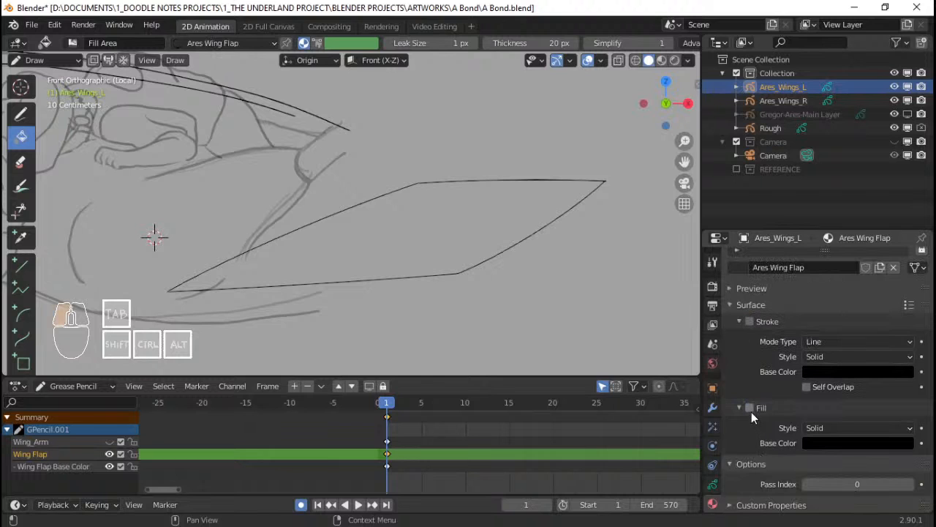
{"action": "left_click", "coordinate": [839, 444]}
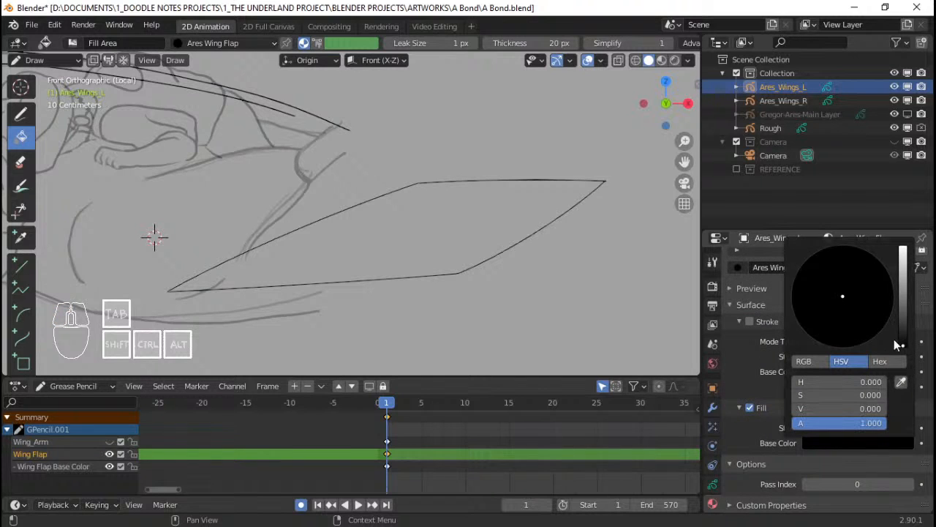
{"action": "left_click_drag", "start_coordinate": [903, 338], "coordinate": [903, 290]}
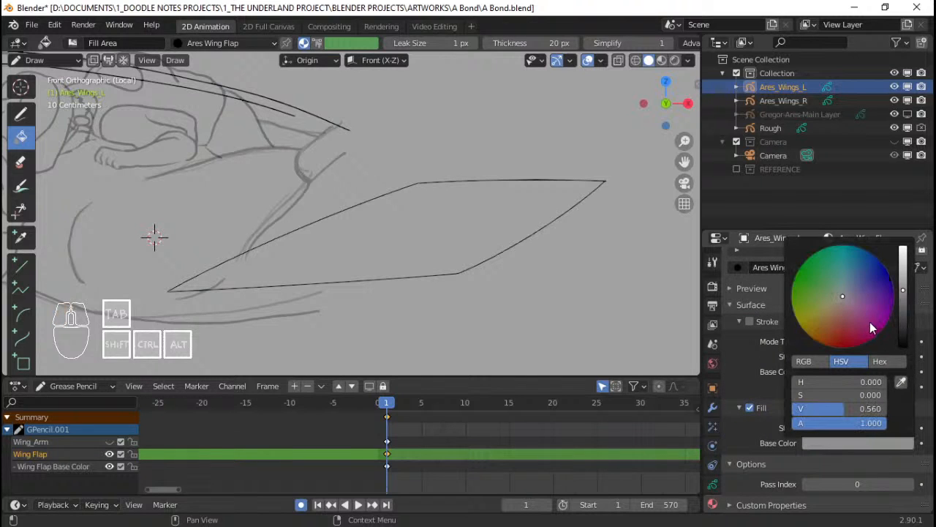
{"action": "left_click", "coordinate": [831, 324]}
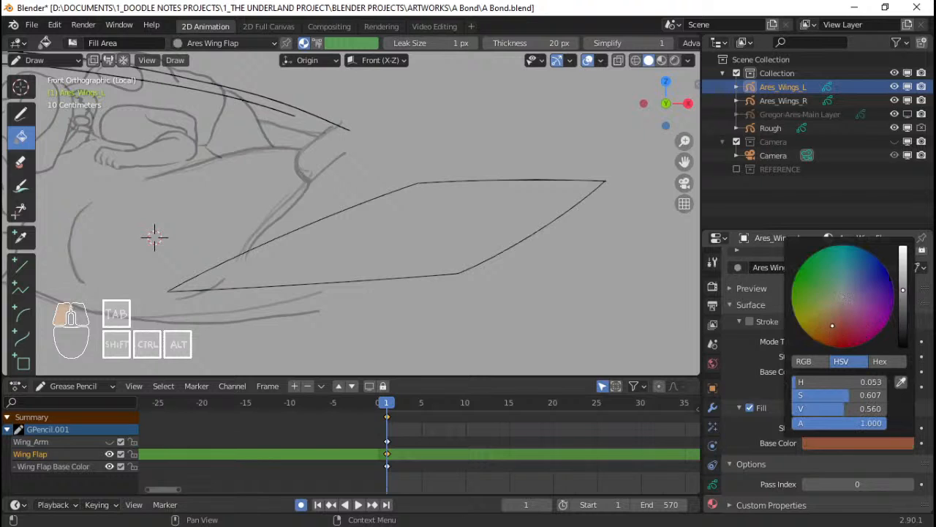
{"action": "left_click_drag", "start_coordinate": [839, 323], "coordinate": [842, 302]}
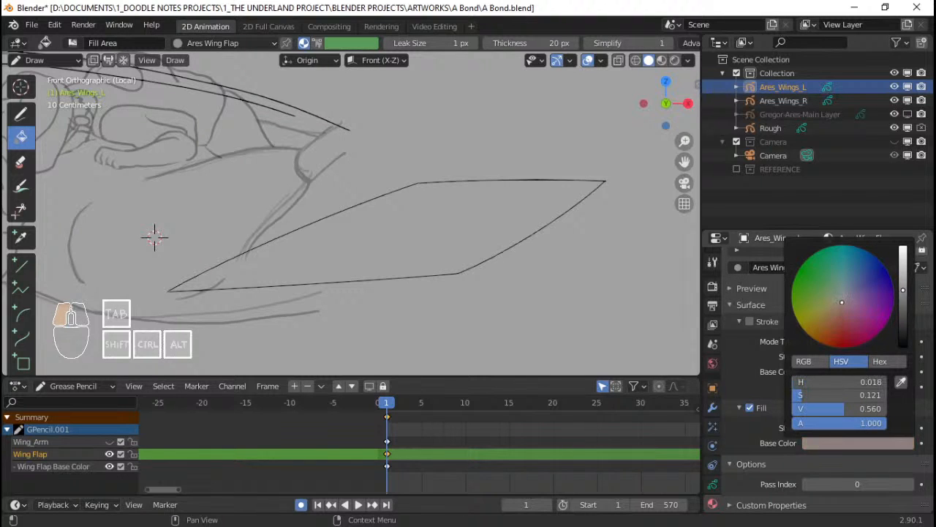
{"action": "left_click_drag", "start_coordinate": [904, 299], "coordinate": [903, 288]}
{"action": "left_click_drag", "start_coordinate": [841, 307], "coordinate": [841, 304]}
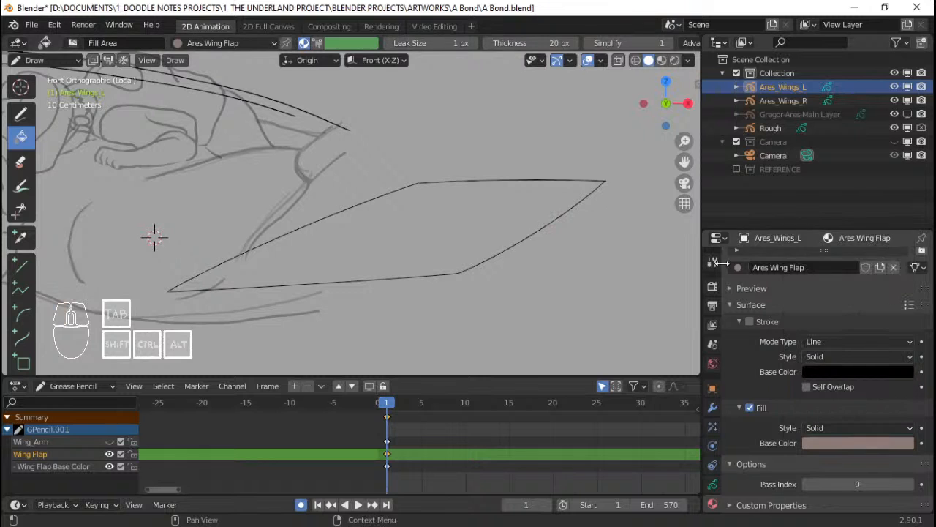
Fill the closed wing flap outline with the Ares Wing Flap material and check the fill along its edges
{"action": "left_click", "coordinate": [443, 234]}
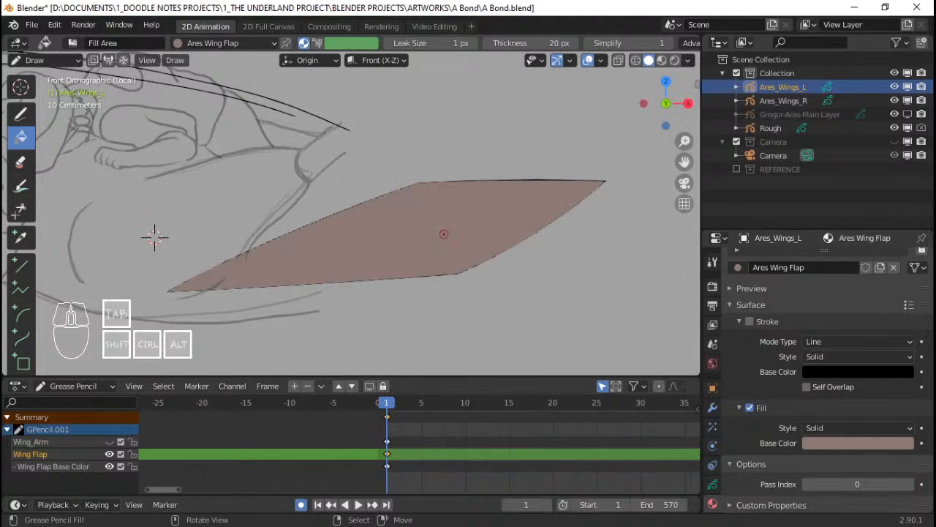
{"action": "scroll", "coordinate": [114, 241], "scroll_direction": "up", "scroll_amount": 4}
{"action": "scroll", "coordinate": [115, 242], "scroll_direction": "down", "scroll_amount": 3}
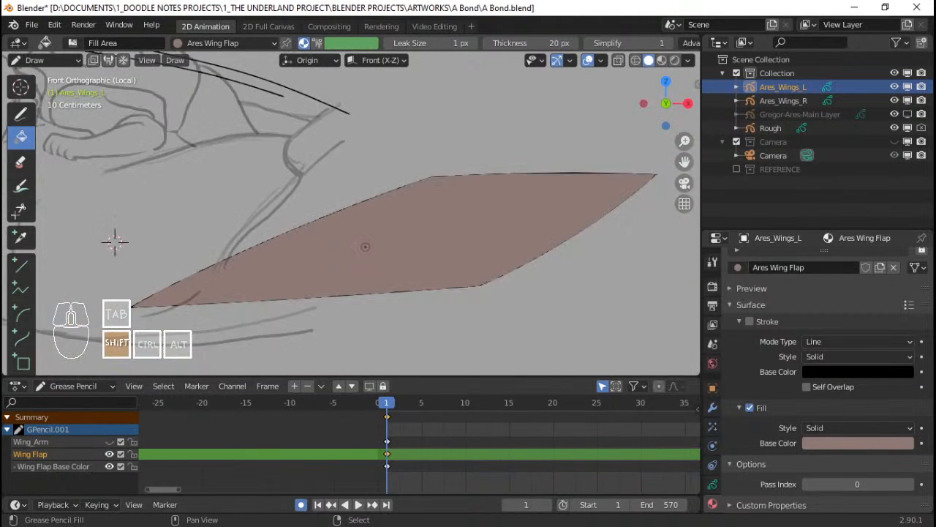
{"action": "scroll", "coordinate": [117, 241], "scroll_direction": "up", "scroll_amount": 4}
{"action": "scroll", "coordinate": [186, 208], "scroll_direction": "up", "scroll_amount": 2}
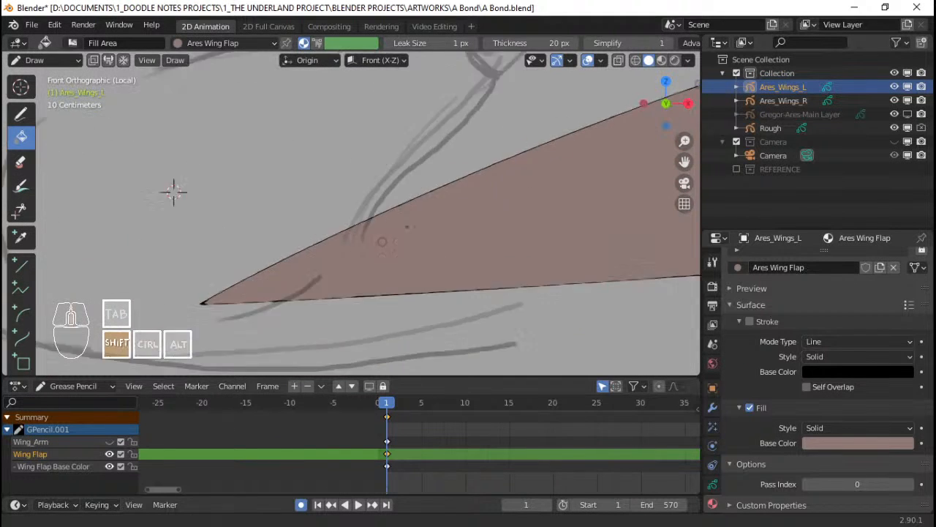
{"action": "scroll", "coordinate": [173, 192], "scroll_direction": "down", "scroll_amount": 5}
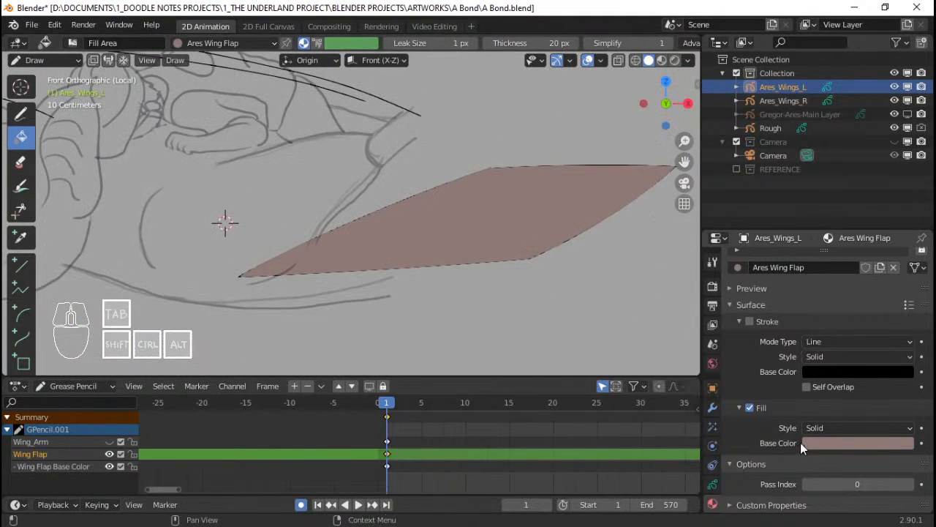
Lock and hide the Wing Flap and Wing Flap Base Color layers
{"action": "left_click", "coordinate": [712, 483]}
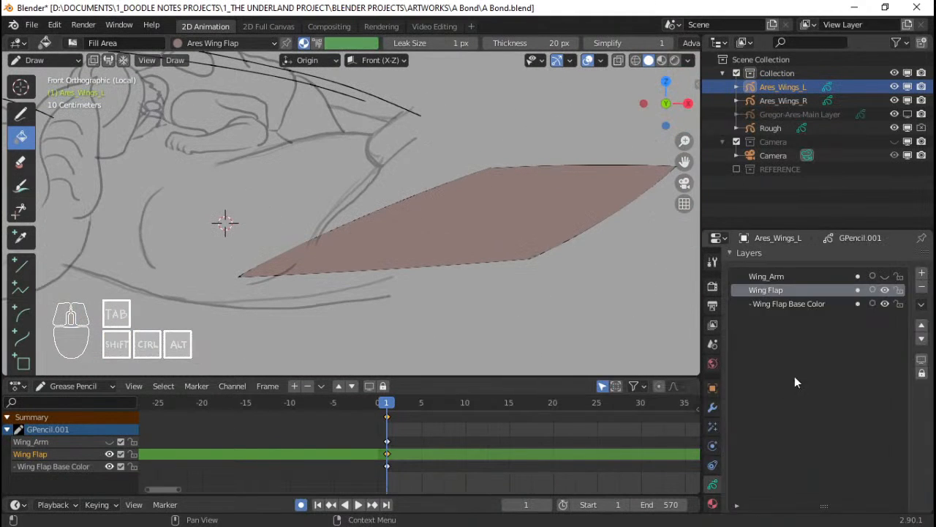
{"action": "left_click", "coordinate": [898, 303]}
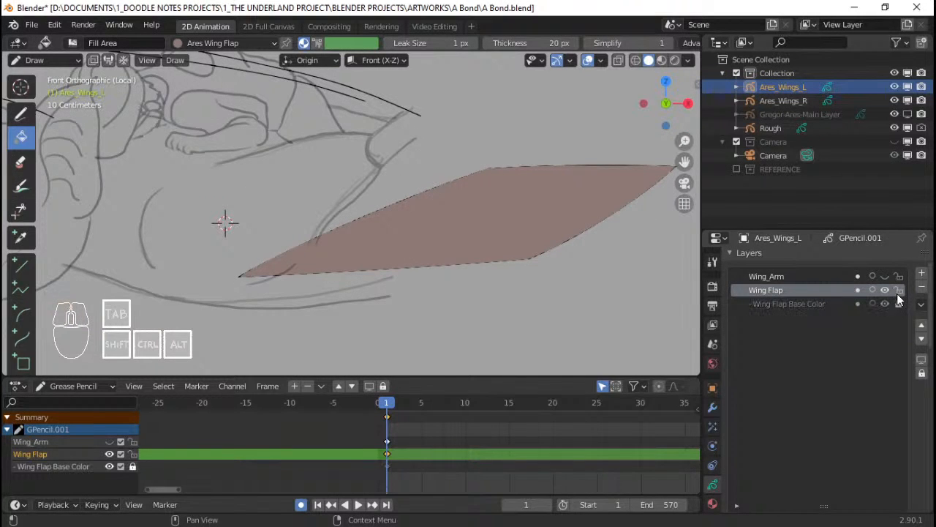
{"action": "left_click", "coordinate": [885, 289]}
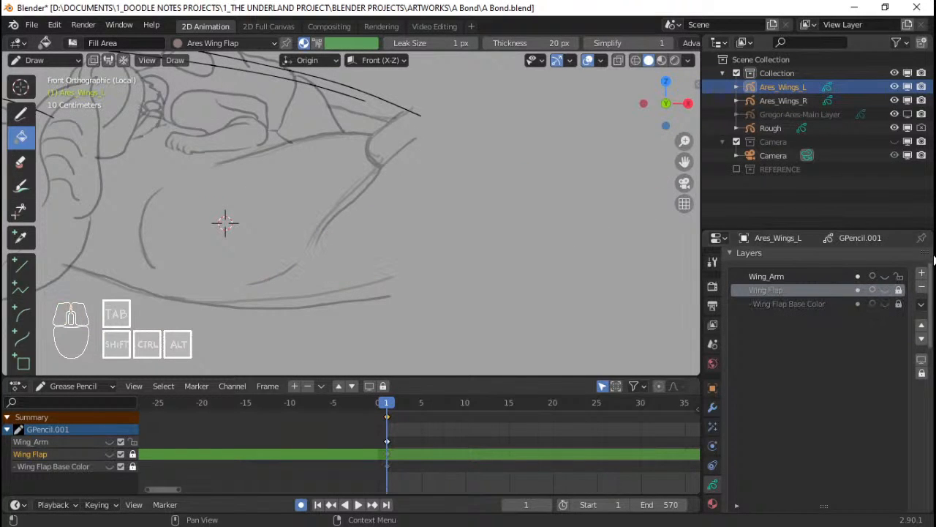
Add a new grease pencil layer named "- Wing Arm Base Color" above the Wing Flap layer and save the file
{"action": "left_click", "coordinate": [922, 272]}
{"action": "double_click", "coordinate": [790, 291]}
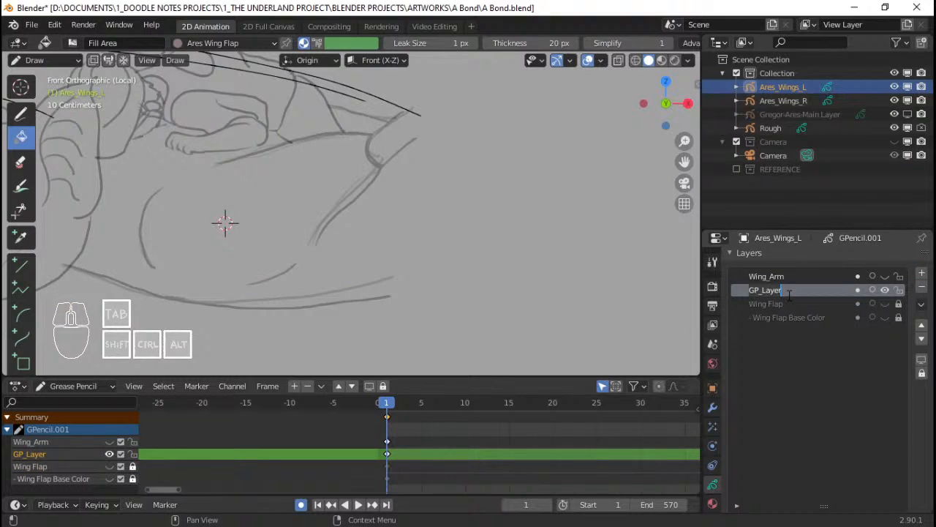
{"action": "type", "text": "- Wing Arm Base Color"}
{"action": "key", "text": "Return"}
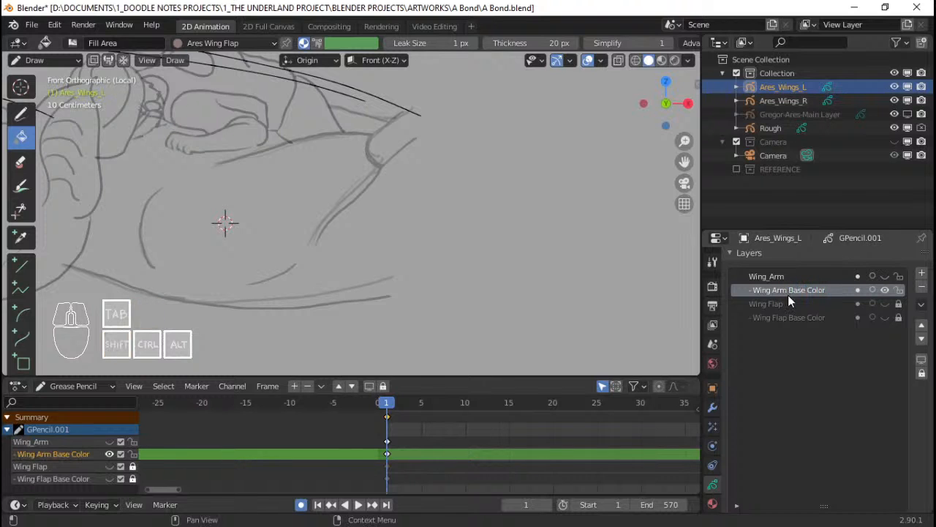
{"action": "key", "text": "ctrl+s"}
Add a new material named "Ares Arm 1" to Ares_Wings_L, with Stroke disabled and Fill enabled
{"action": "scroll", "coordinate": [324, 198], "scroll_direction": "up", "scroll_amount": 2}
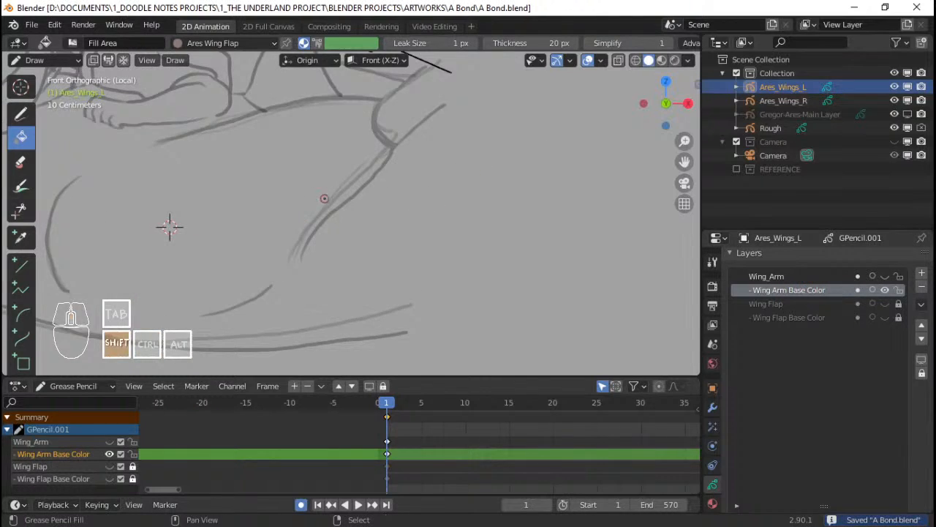
{"action": "middle_click_drag", "start_coordinate": [324, 198], "coordinate": [340, 236], "text": "shift"}
{"action": "middle_click_drag", "start_coordinate": [184, 265], "coordinate": [138, 292], "text": "shift"}
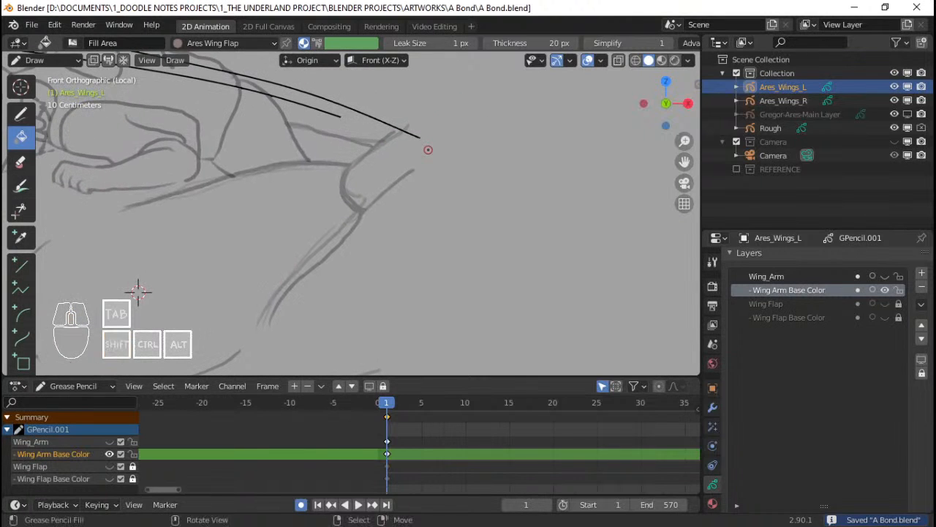
{"action": "left_click", "coordinate": [714, 505]}
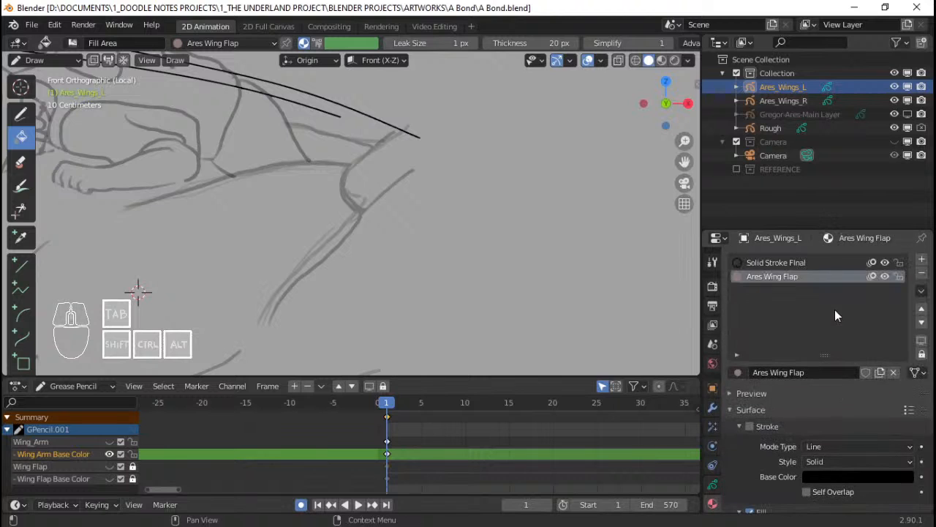
{"action": "left_click", "coordinate": [922, 259]}
{"action": "left_click", "coordinate": [785, 371]}
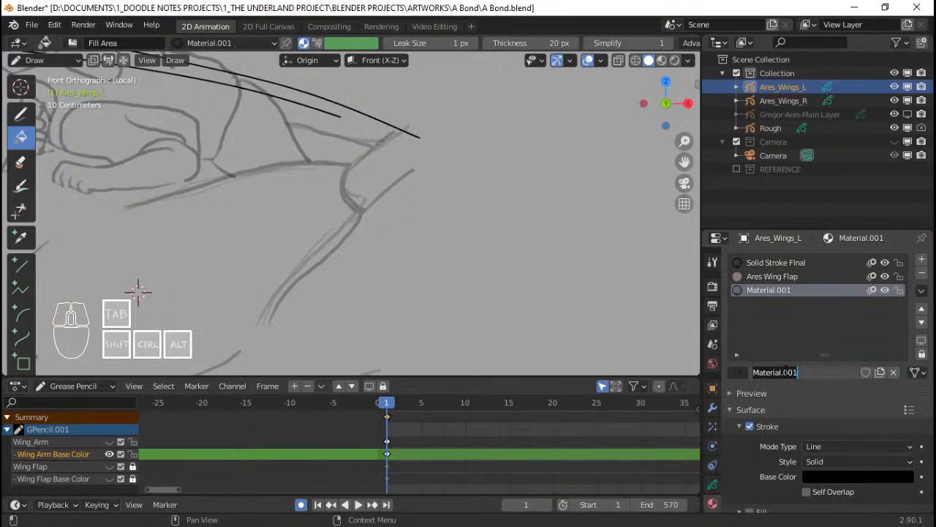
{"action": "double_click", "coordinate": [785, 371]}
{"action": "type", "text": "Ares "}
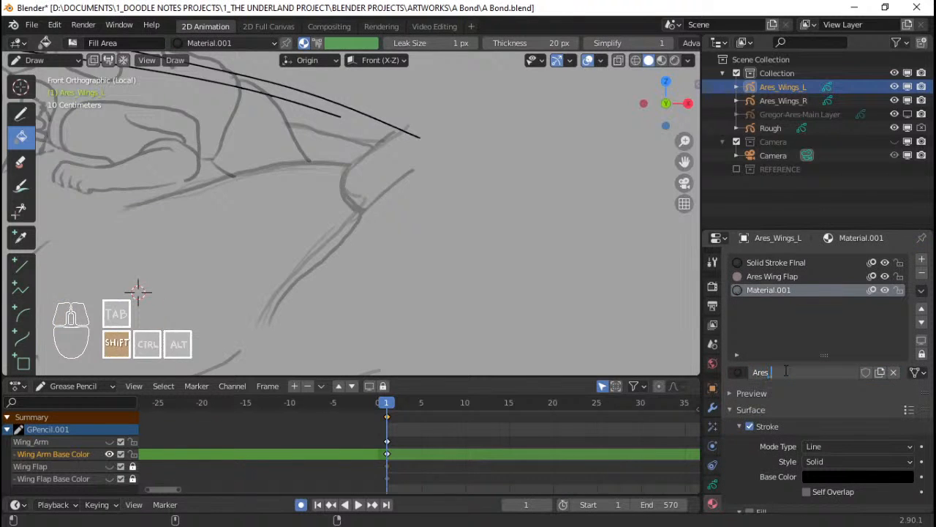
{"action": "type", "text": "Arm"}
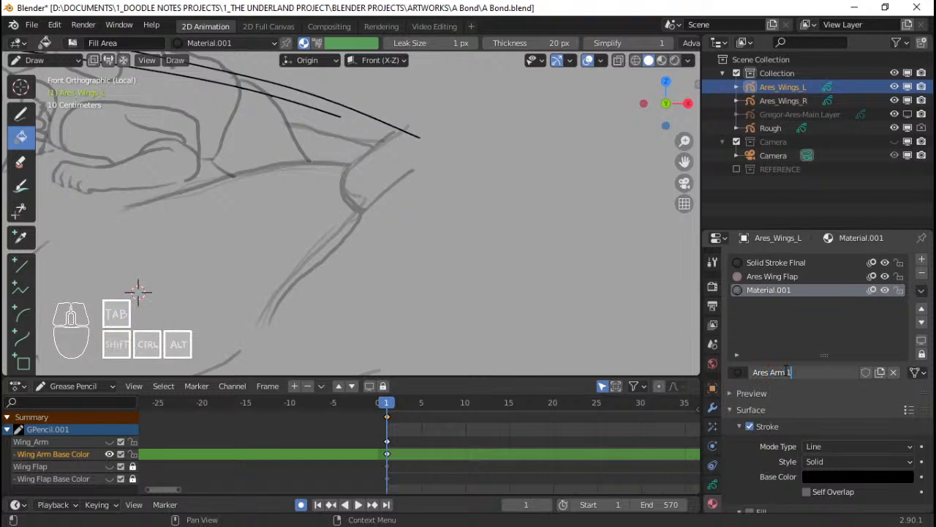
{"action": "type", "text": " 1"}
{"action": "key", "text": "Return"}
{"action": "scroll", "coordinate": [763, 409], "scroll_direction": "down", "scroll_amount": 1}
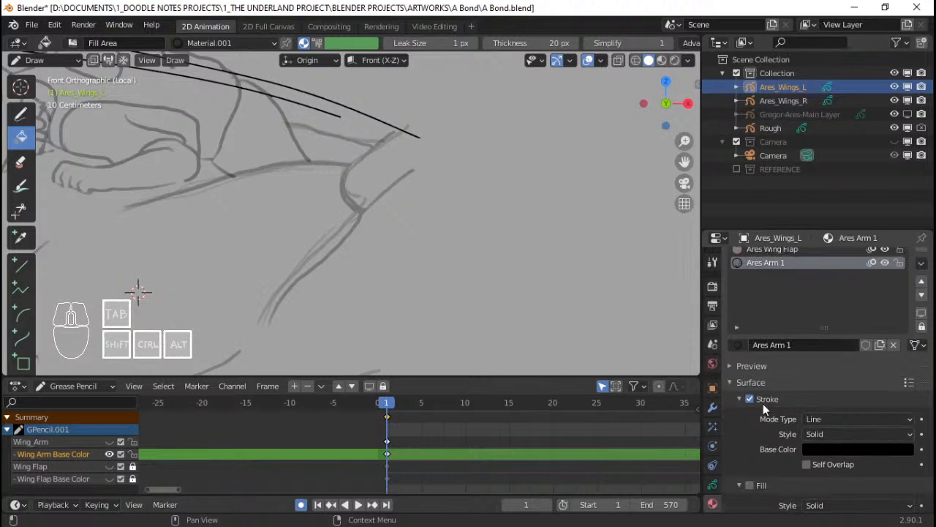
{"action": "scroll", "coordinate": [805, 468], "scroll_direction": "down", "scroll_amount": 2}
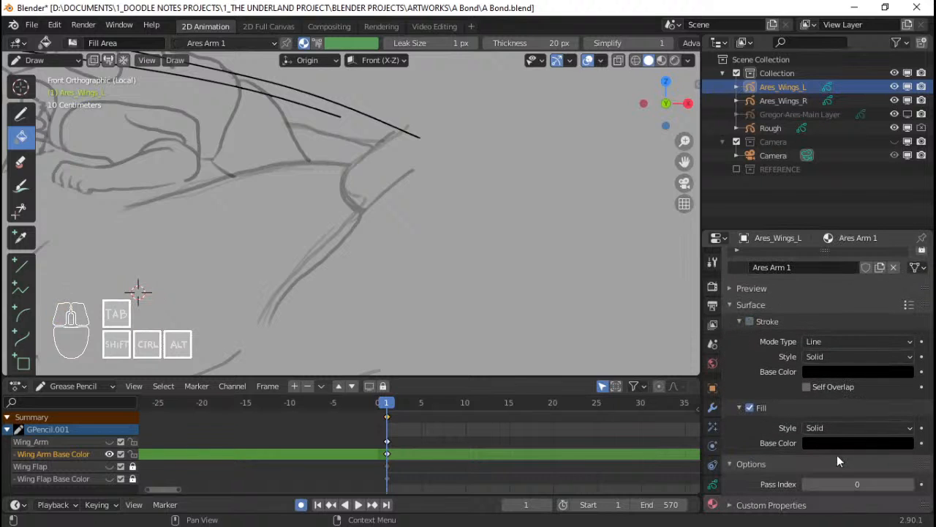
Rename the Ares Arm 1 material as "Ares Arm" and save the file
{"action": "scroll", "coordinate": [783, 296], "scroll_direction": "up", "scroll_amount": 4}
{"action": "double_click", "coordinate": [788, 291]}
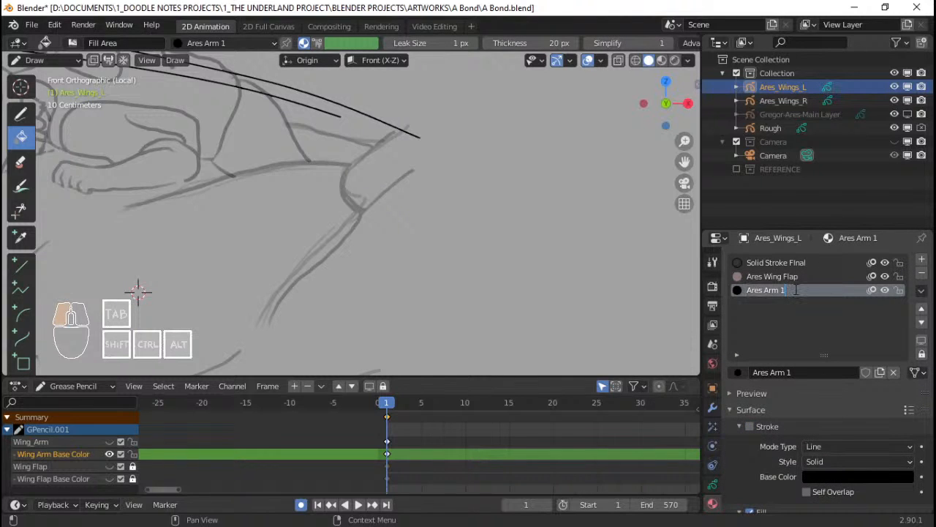
{"action": "key", "text": "BackSpace"}
{"action": "key", "text": "BackSpace"}
{"action": "key", "text": "Return"}
{"action": "key", "text": "ctrl+s"}
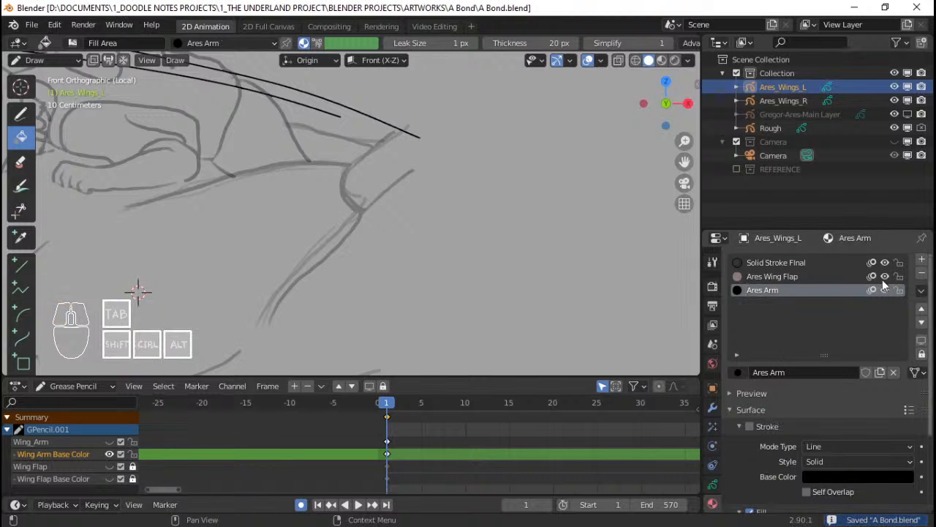
Add another material slot to Ares_Wings_L and assign the existing Ares_Body_Base material to it
{"action": "left_click", "coordinate": [921, 258]}
{"action": "left_click", "coordinate": [737, 373]}
{"action": "type", "text": "A"}
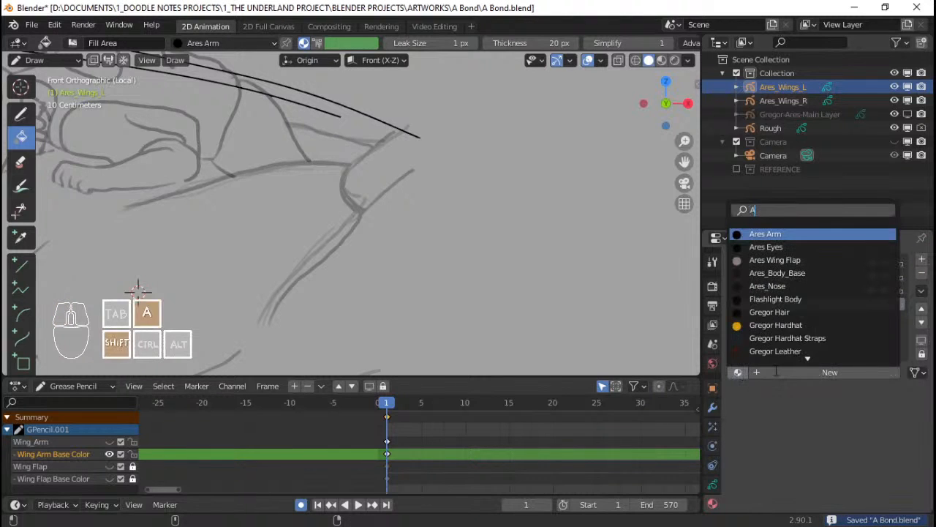
{"action": "left_click", "coordinate": [798, 274]}
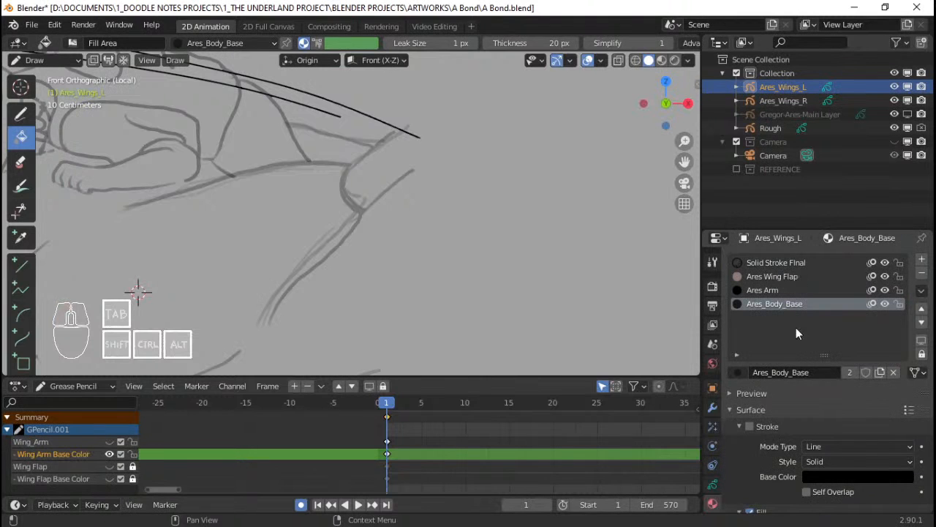
{"action": "middle_click_drag", "start_coordinate": [138, 292], "coordinate": [231, 273], "text": "shift"}
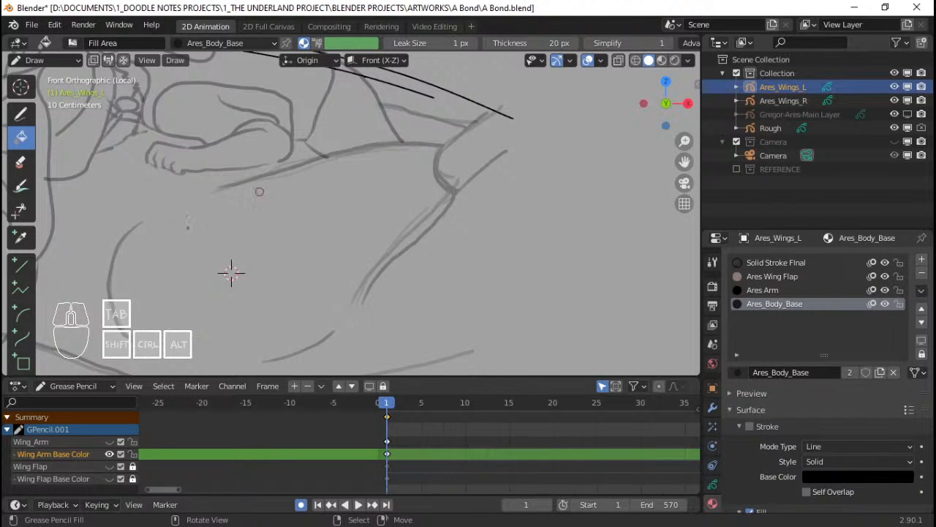
Set the Ares Arm material's fill base color to a dark muted brown with hue 0.031 and saturation 0.136
{"action": "left_click", "coordinate": [784, 285]}
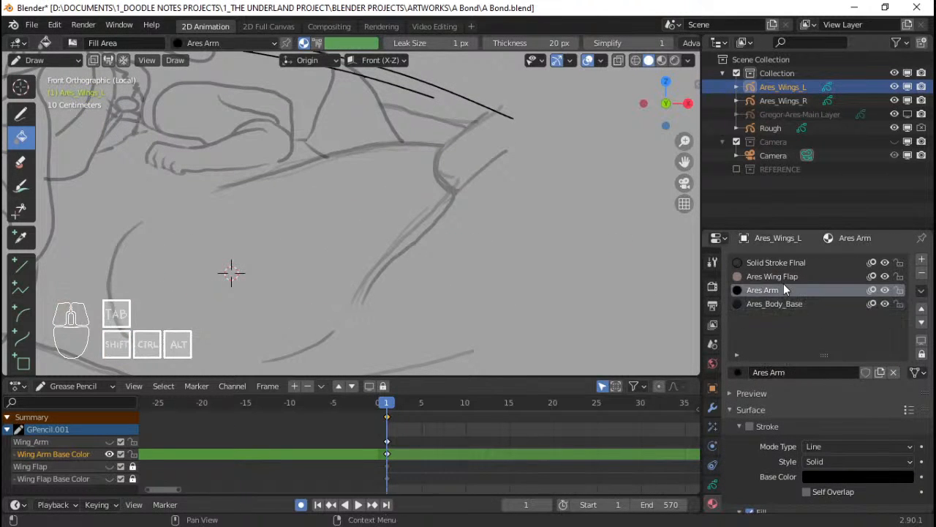
{"action": "scroll", "coordinate": [832, 411], "scroll_direction": "down", "scroll_amount": 4}
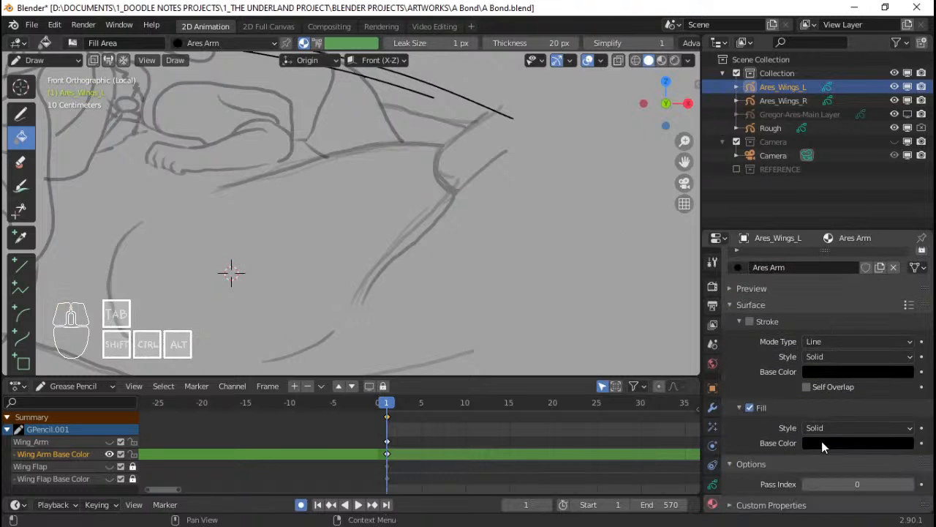
{"action": "left_click", "coordinate": [822, 441]}
{"action": "left_click_drag", "start_coordinate": [903, 340], "coordinate": [902, 300]}
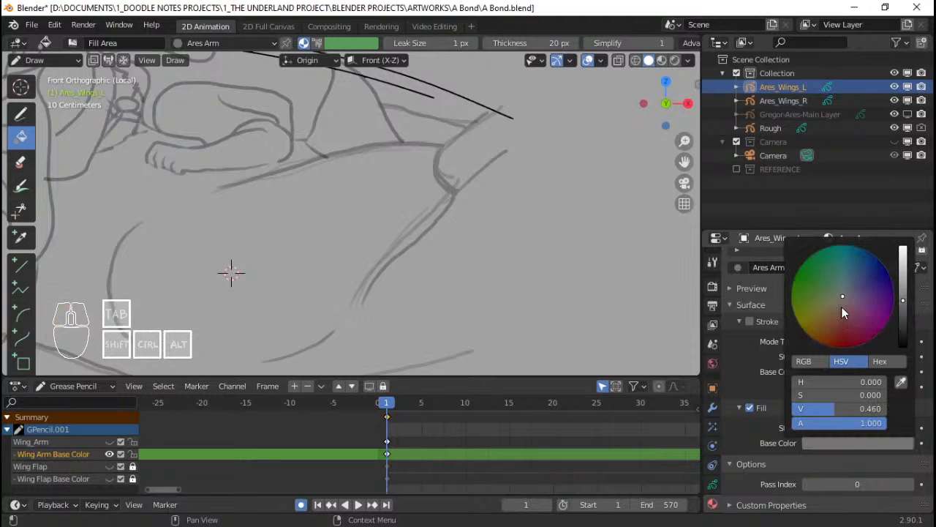
{"action": "left_click", "coordinate": [841, 302]}
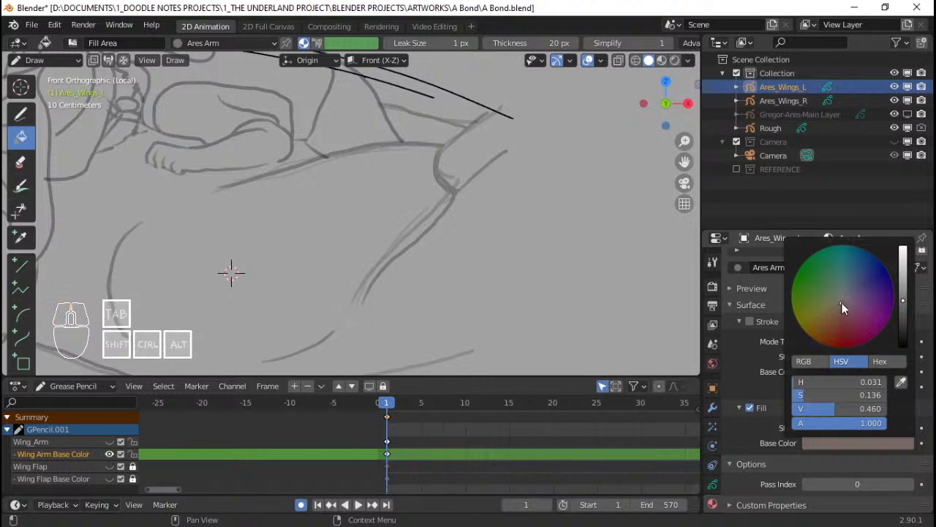
{"action": "left_click_drag", "start_coordinate": [903, 300], "coordinate": [903, 307]}
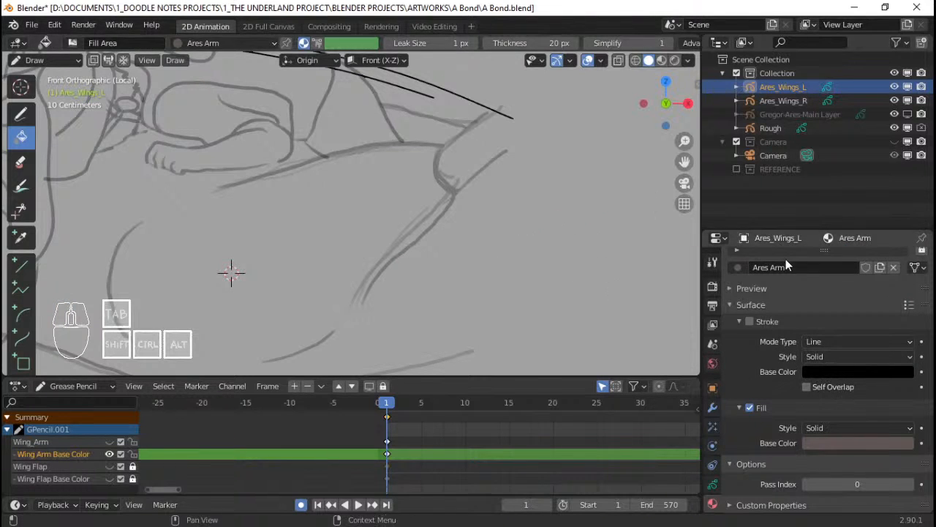
Unhide the Wing_Arm layer so its outline shows while Wing Arm Base Color stays the active layer
{"action": "left_click", "coordinate": [712, 484]}
{"action": "left_click", "coordinate": [885, 277]}
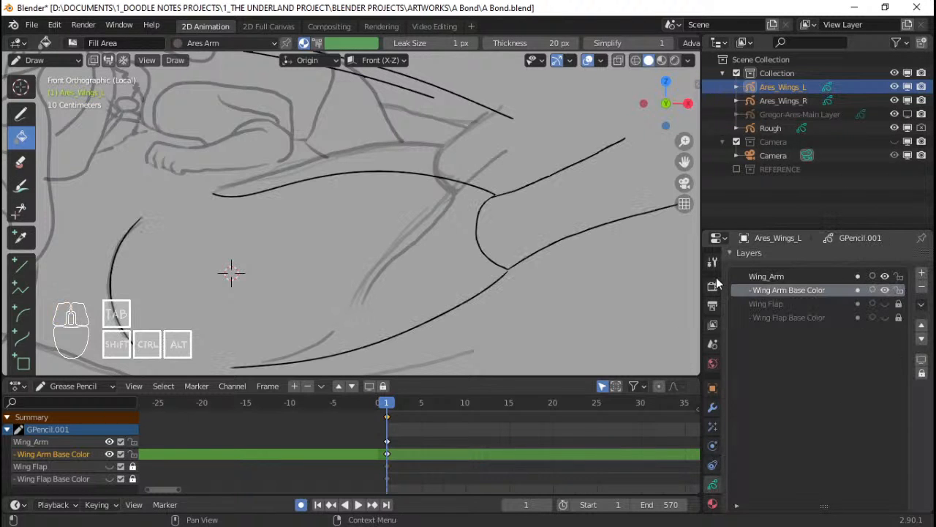
Draw a wide filled ellipse over the arm outline on the Wing Arm Base Color layer with the Ares Arm material
{"action": "mouse_move", "coordinate": [534, 199]}
{"action": "middle_mouse_down", "text": "shift"}
{"action": "mouse_move", "coordinate": [403, 204]}
{"action": "mouse_move", "coordinate": [424, 203]}
{"action": "mouse_move", "coordinate": [309, 230]}
{"action": "mouse_move", "coordinate": [425, 180]}
{"action": "middle_mouse_up", "text": "shift"}
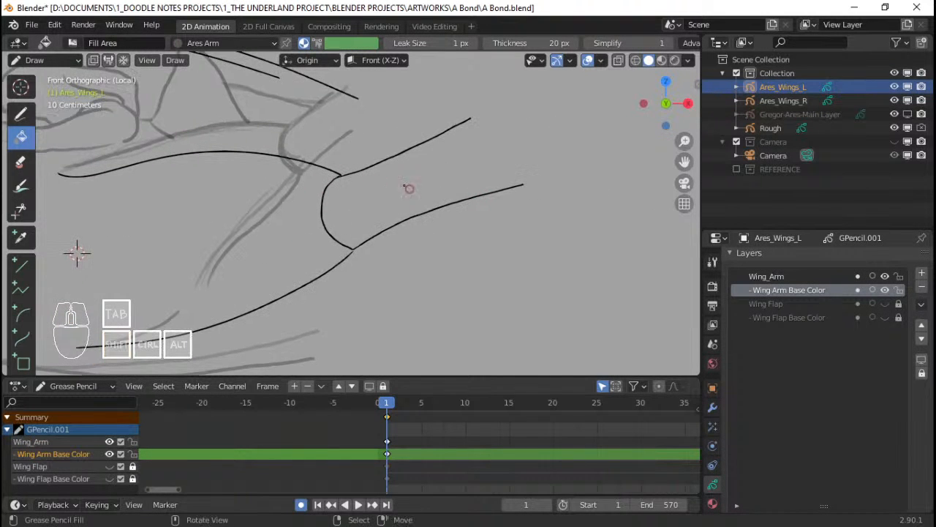
{"action": "scroll", "coordinate": [498, 237], "scroll_direction": "up", "scroll_amount": 2}
{"action": "middle_click_drag", "start_coordinate": [497, 236], "coordinate": [510, 236], "text": "shift"}
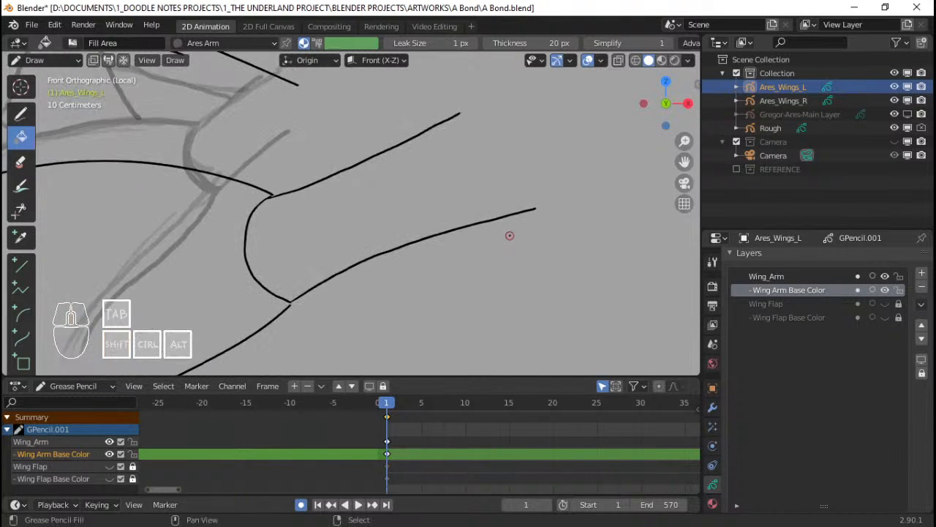
{"action": "left_click", "coordinate": [714, 504]}
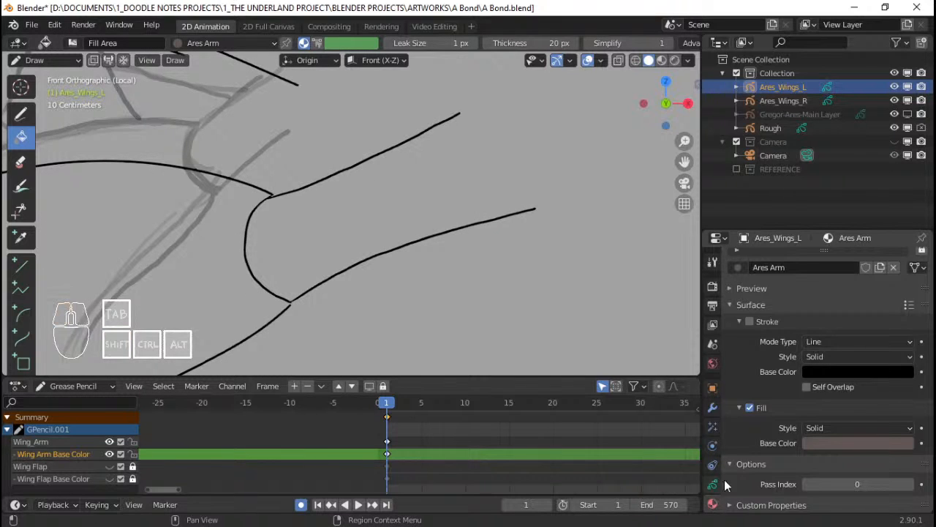
{"action": "scroll", "coordinate": [763, 381], "scroll_direction": "up", "scroll_amount": 4}
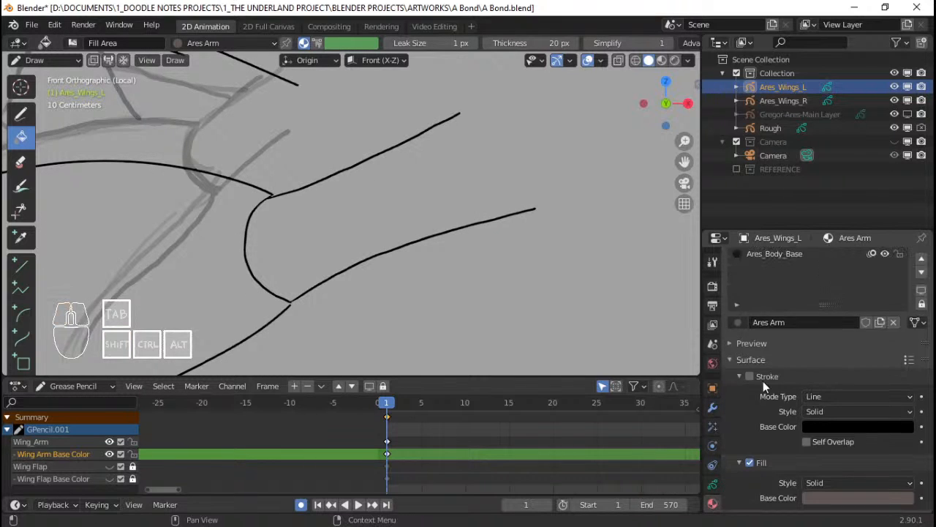
{"action": "left_click", "coordinate": [713, 485]}
{"action": "left_click", "coordinate": [230, 42]}
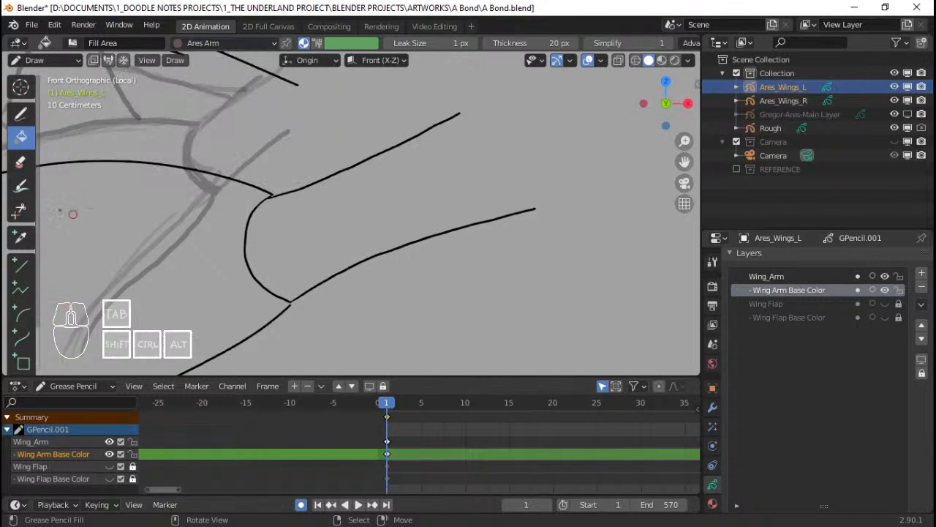
{"action": "scroll", "coordinate": [28, 368], "scroll_direction": "down", "scroll_amount": 3}
{"action": "left_click", "coordinate": [22, 331]}
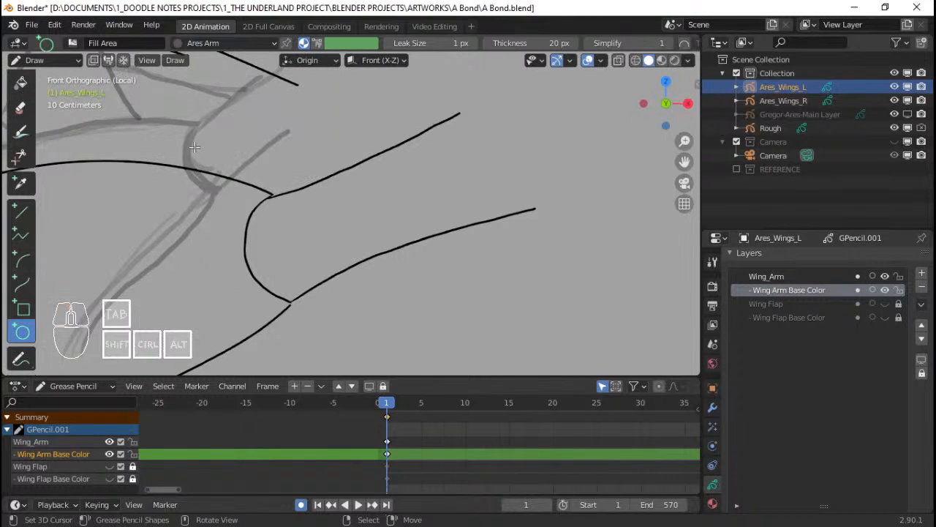
{"action": "left_click_drag", "start_coordinate": [195, 146], "coordinate": [539, 265]}
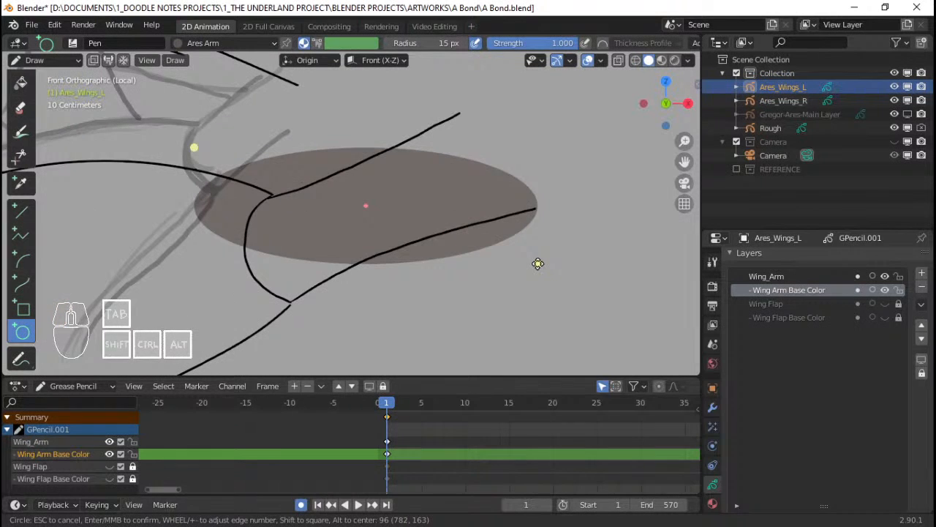
{"action": "key", "text": "Return"}
Select all of the ellipse's points for editing and lock the Wing_Arm layer to keep its outline out of the selection
{"action": "key", "text": "Tab"}
{"action": "key", "text": "a"}
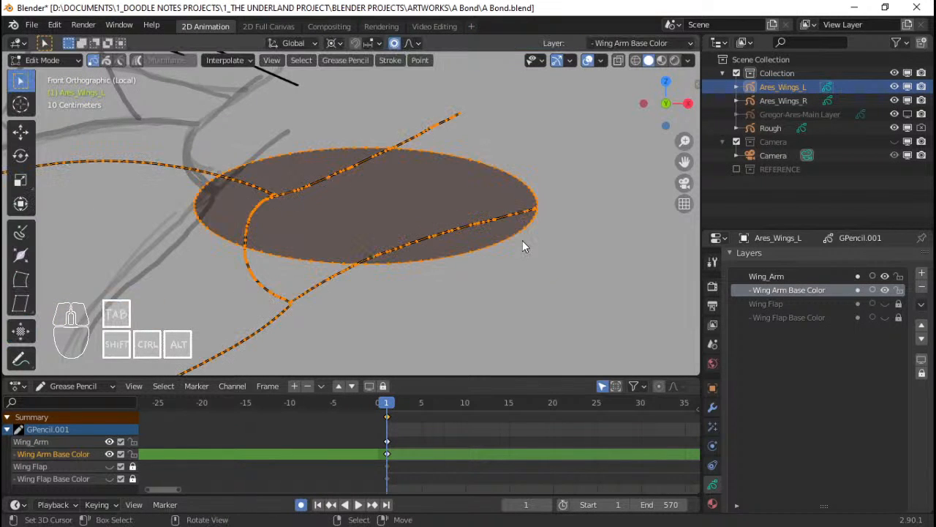
{"action": "left_click", "coordinate": [898, 275]}
{"action": "key", "text": "r"}
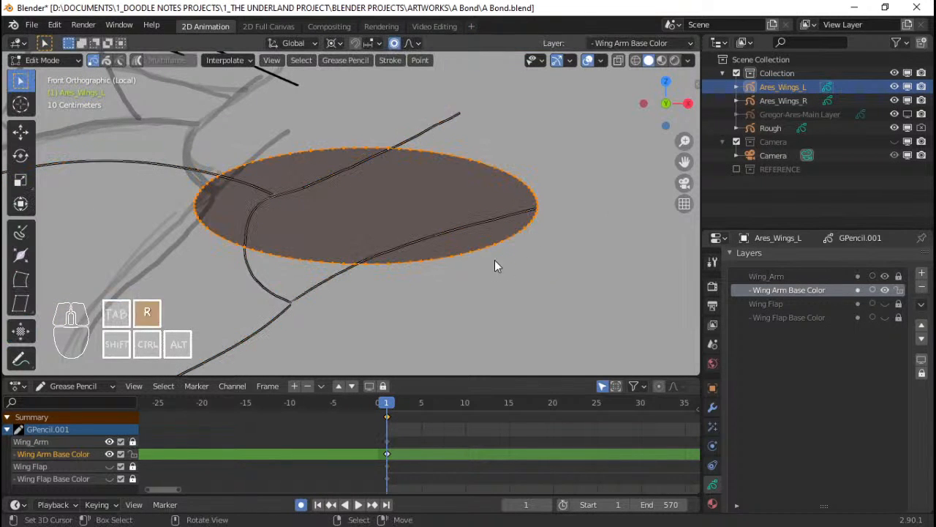
{"action": "right_click", "coordinate": [516, 222]}
Rotate the ellipse about -22 degrees around its median point and move it onto the arm outline
{"action": "key", "text": "period"}
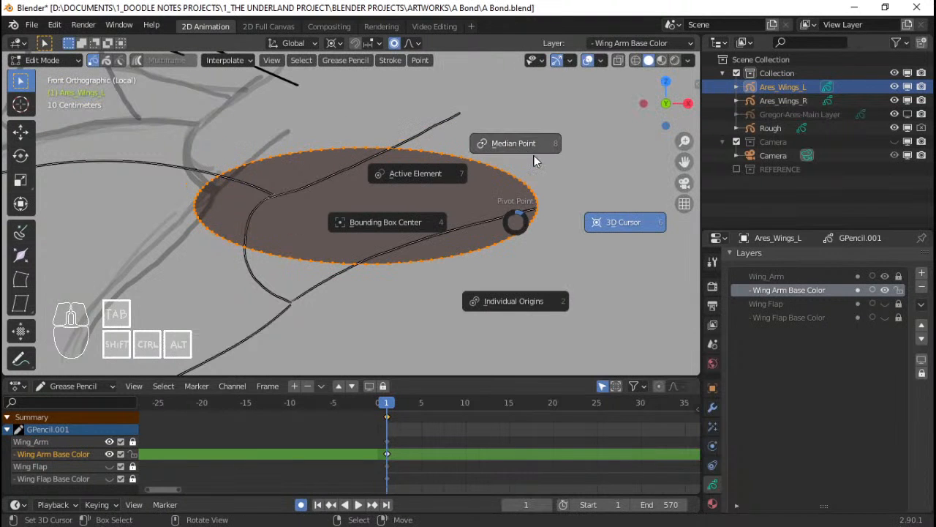
{"action": "left_click", "coordinate": [622, 220]}
{"action": "key", "text": "r"}
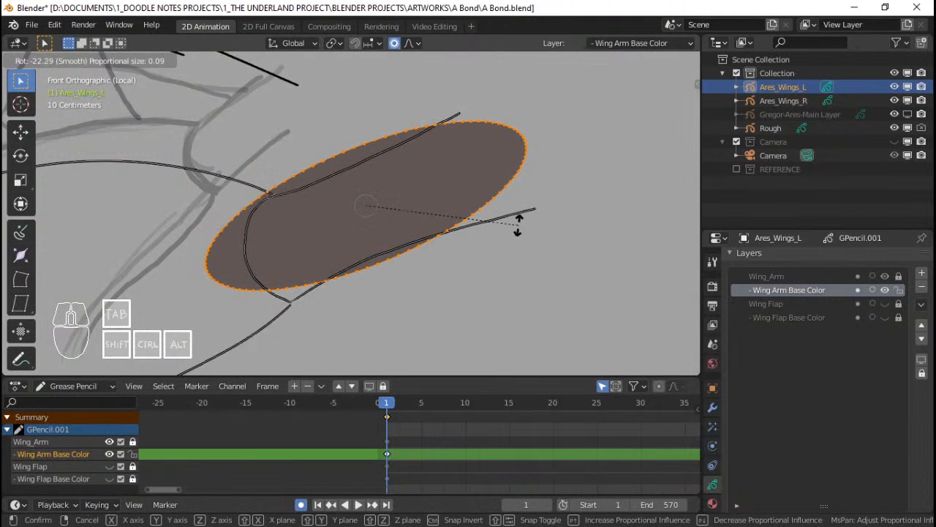
{"action": "left_click", "coordinate": [524, 224]}
{"action": "key", "text": "g"}
{"action": "left_click", "coordinate": [544, 222]}
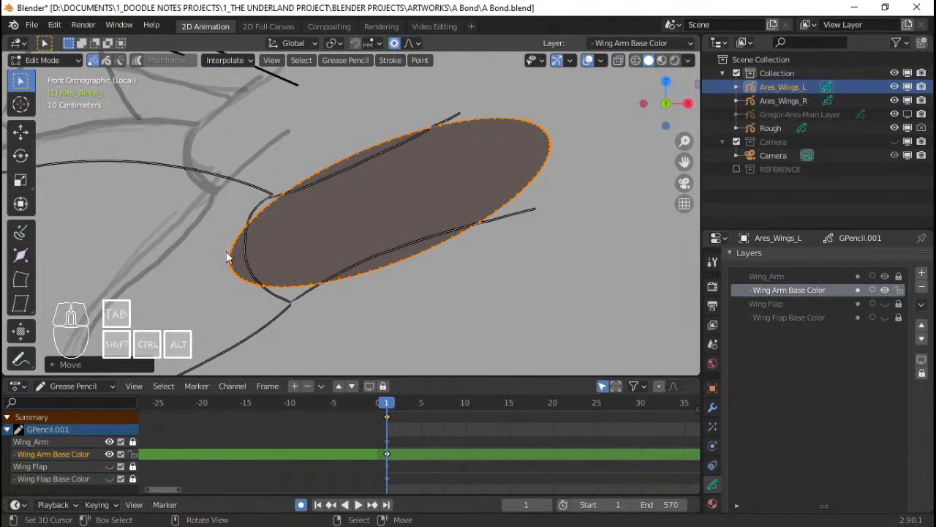
Pull the fill's rounded left end and lower corner onto the arm outline using proportional editing with sizes 0.47 and 0.42
{"action": "key", "text": "g"}
{"action": "scroll", "coordinate": [457, 220], "scroll_direction": "down", "scroll_amount": 6}
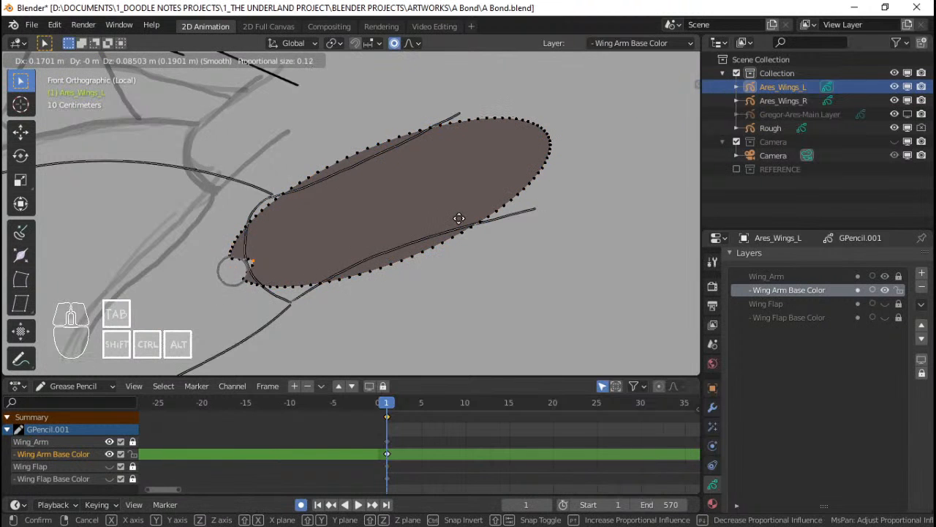
{"action": "left_click", "coordinate": [457, 229]}
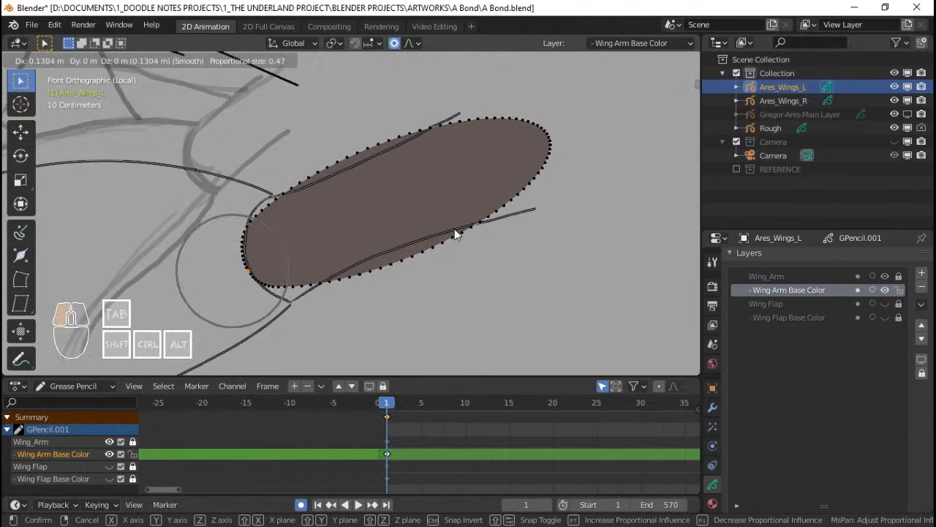
{"action": "left_click", "coordinate": [300, 288]}
{"action": "key", "text": "g"}
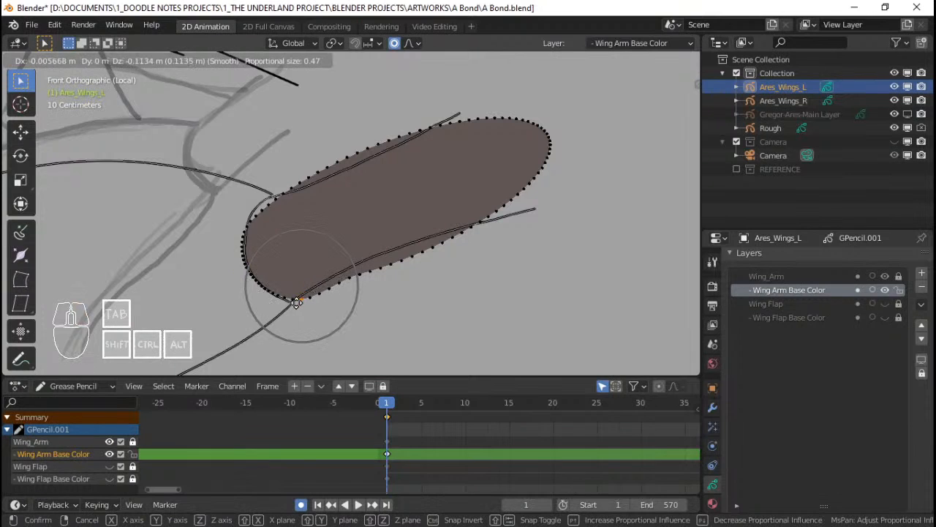
{"action": "left_click", "coordinate": [292, 306]}
{"action": "key", "text": "g"}
{"action": "scroll", "coordinate": [292, 305], "scroll_direction": "up", "scroll_amount": 2}
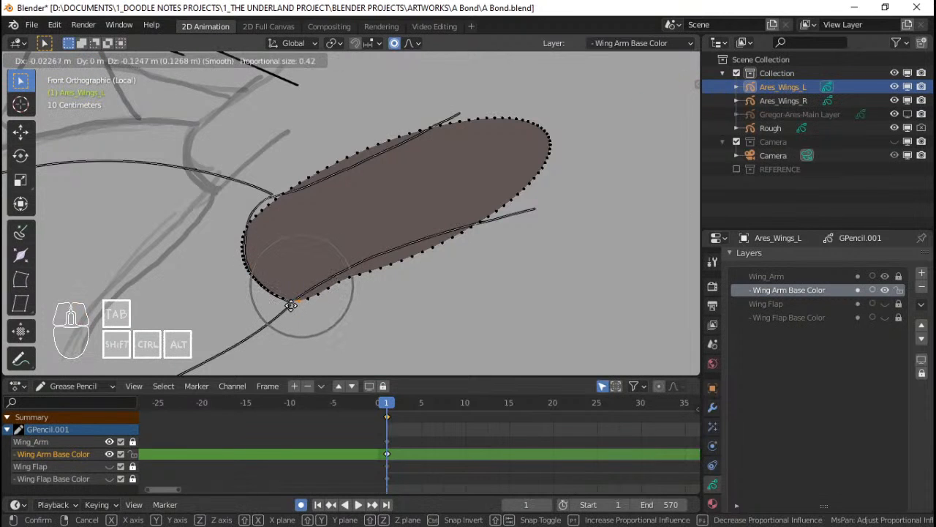
{"action": "left_click", "coordinate": [289, 306]}
Move the fill's upper-left curve out to the outline and adjust the points along its lower-left curve
{"action": "scroll", "coordinate": [284, 267], "scroll_direction": "up", "scroll_amount": 2}
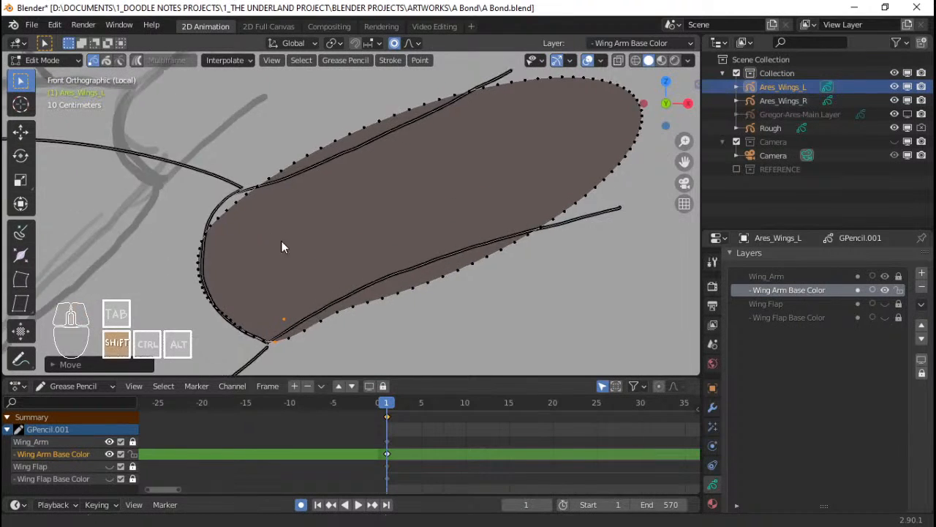
{"action": "middle_click_drag", "start_coordinate": [280, 240], "coordinate": [324, 252], "text": "shift"}
{"action": "right_click", "coordinate": [274, 220]}
{"action": "key", "text": "g"}
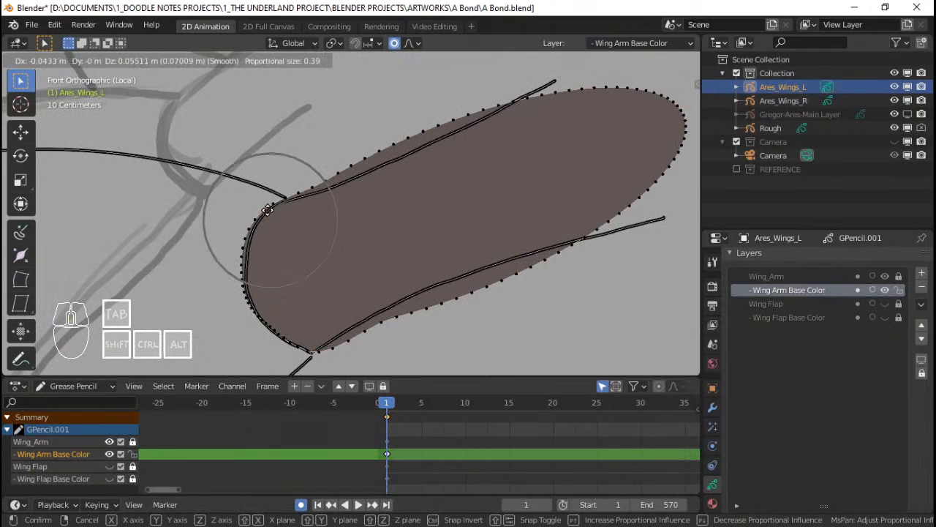
{"action": "left_click", "coordinate": [271, 230]}
{"action": "key", "text": "g"}
{"action": "left_click", "coordinate": [250, 335]}
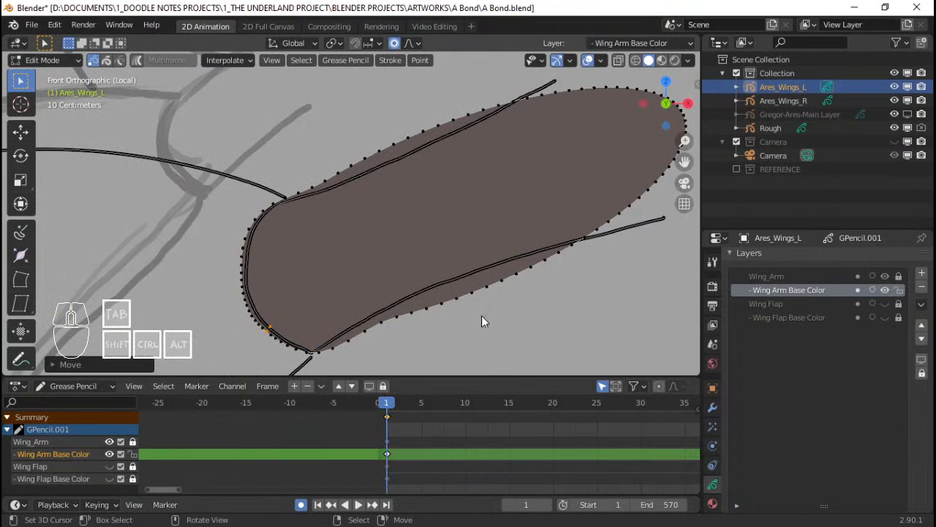
Shape the fill's lower edge to follow the arm's lower line using proportional sizes of about 0.62 and 0.56
{"action": "right_click", "coordinate": [465, 297]}
{"action": "key", "text": "g"}
{"action": "scroll", "coordinate": [466, 280], "scroll_direction": "down", "scroll_amount": 11}
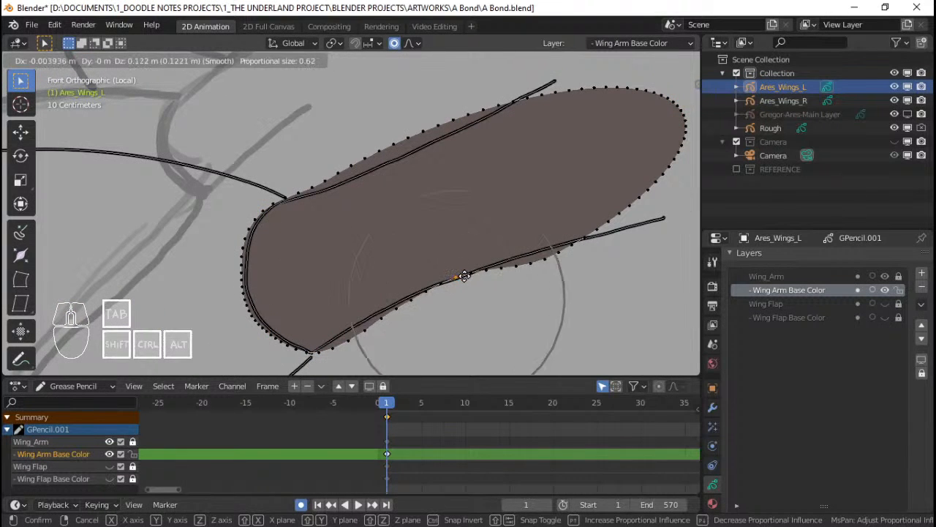
{"action": "left_click", "coordinate": [360, 329]}
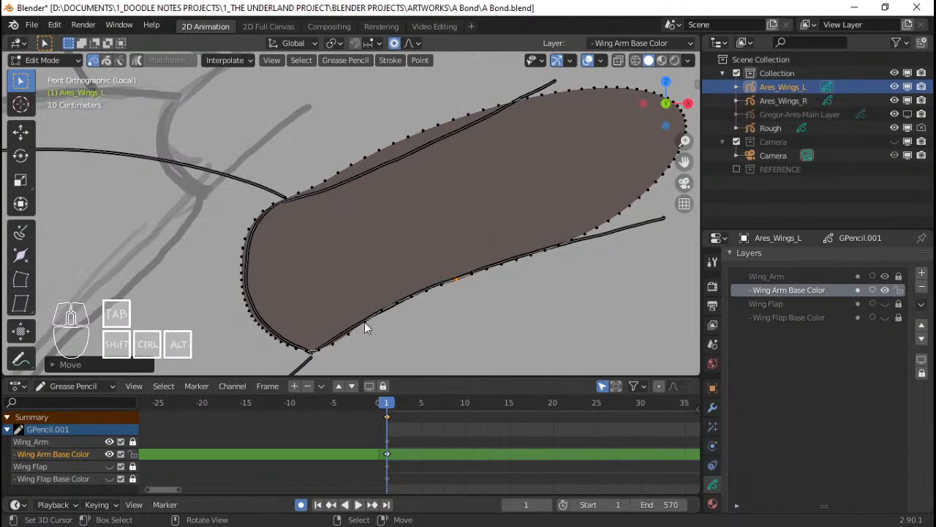
{"action": "right_click", "coordinate": [351, 333]}
{"action": "key", "text": "g"}
{"action": "scroll", "coordinate": [347, 333], "scroll_direction": "up", "scroll_amount": 5}
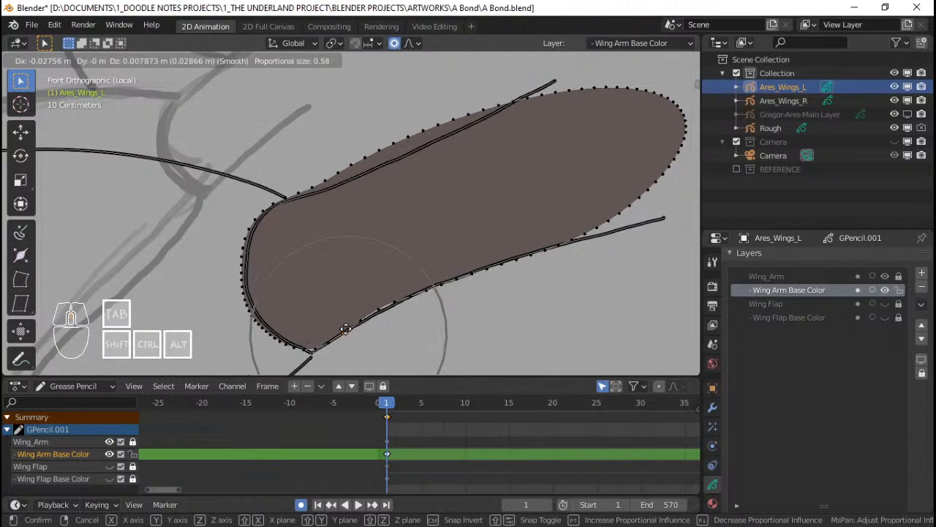
{"action": "left_click", "coordinate": [344, 334]}
Refine the fill's lower-left corner point and the neighbouring lower-edge point so they sit on the outline
{"action": "key", "text": "g"}
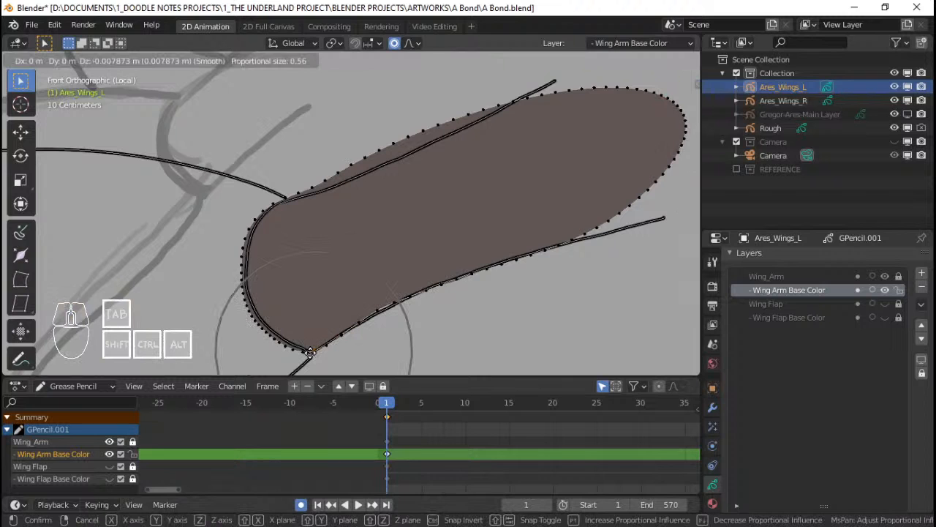
{"action": "right_click", "coordinate": [310, 353]}
{"action": "middle_click_drag", "start_coordinate": [341, 355], "coordinate": [356, 349], "text": "shift"}
{"action": "scroll", "coordinate": [366, 340], "scroll_direction": "up", "scroll_amount": 3}
{"action": "key", "text": "r"}
{"action": "left_click", "coordinate": [442, 328]}
{"action": "key", "text": "g"}
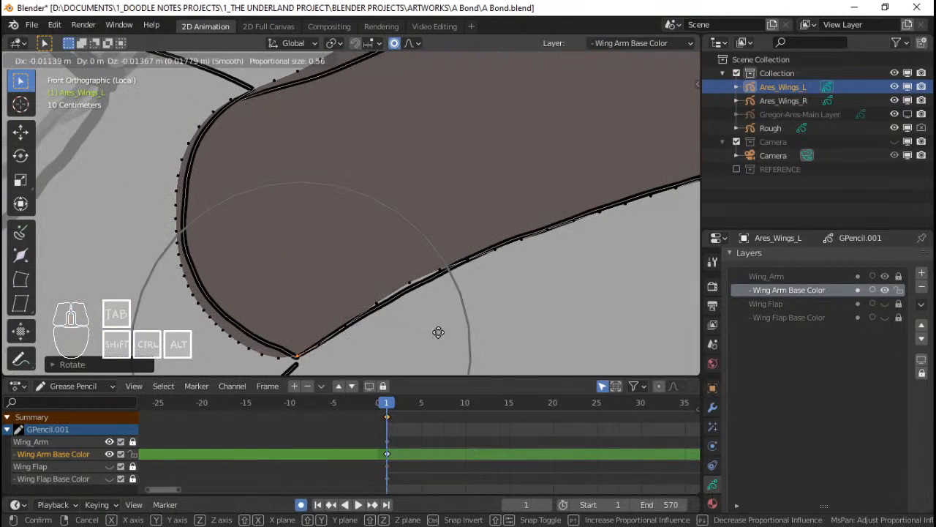
{"action": "left_click", "coordinate": [438, 332]}
{"action": "right_click", "coordinate": [417, 275]}
{"action": "key", "text": "g"}
{"action": "left_click", "coordinate": [420, 276]}
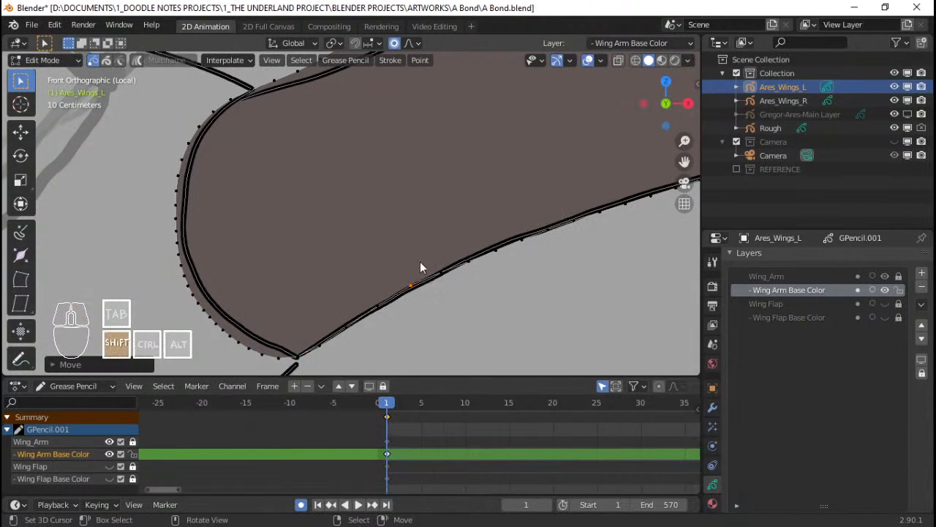
Pull the fill's upper edge down onto the arm's upper line using a proportional size of 1.00
{"action": "middle_click_drag", "start_coordinate": [415, 174], "coordinate": [368, 210], "text": "shift"}
{"action": "mouse_move", "coordinate": [359, 125]}
{"action": "middle_mouse_down", "text": "shift"}
{"action": "mouse_move", "coordinate": [342, 170]}
{"action": "mouse_move", "coordinate": [318, 194]}
{"action": "middle_mouse_up", "text": "shift"}
{"action": "scroll", "coordinate": [376, 150], "scroll_direction": "down", "scroll_amount": 3}
{"action": "middle_click_drag", "start_coordinate": [378, 148], "coordinate": [368, 156], "text": "shift"}
{"action": "scroll", "coordinate": [361, 156], "scroll_direction": "up", "scroll_amount": 1}
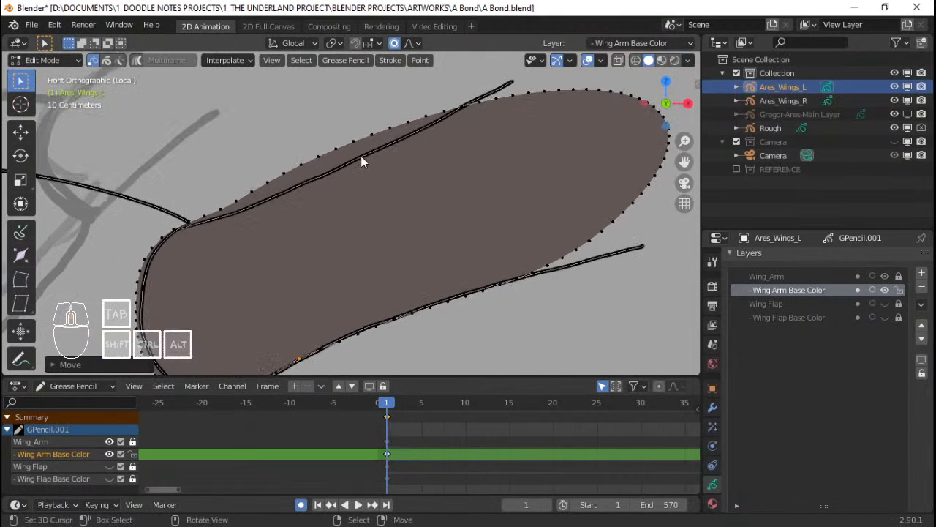
{"action": "right_click", "coordinate": [335, 149]}
{"action": "scroll", "coordinate": [329, 154], "scroll_direction": "up", "scroll_amount": 1}
{"action": "scroll", "coordinate": [342, 164], "scroll_direction": "down", "scroll_amount": 2}
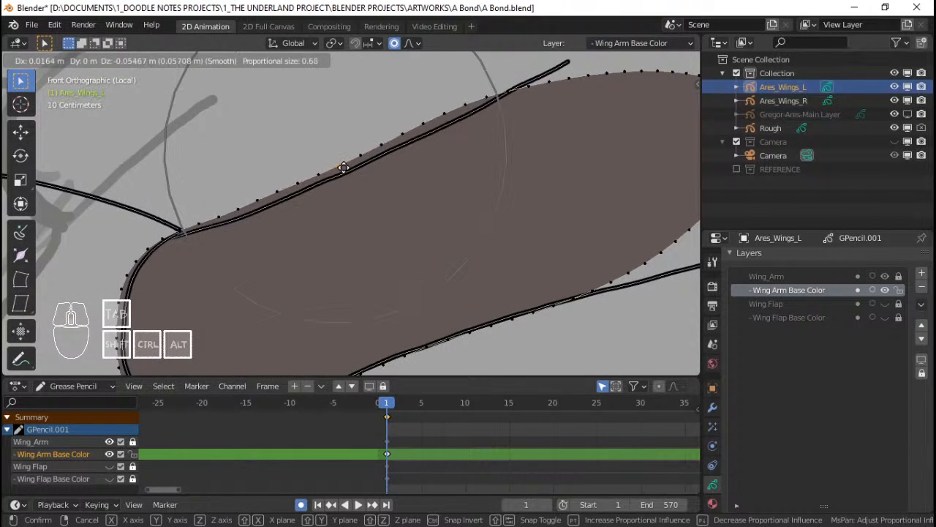
{"action": "scroll", "coordinate": [344, 174], "scroll_direction": "down", "scroll_amount": 4}
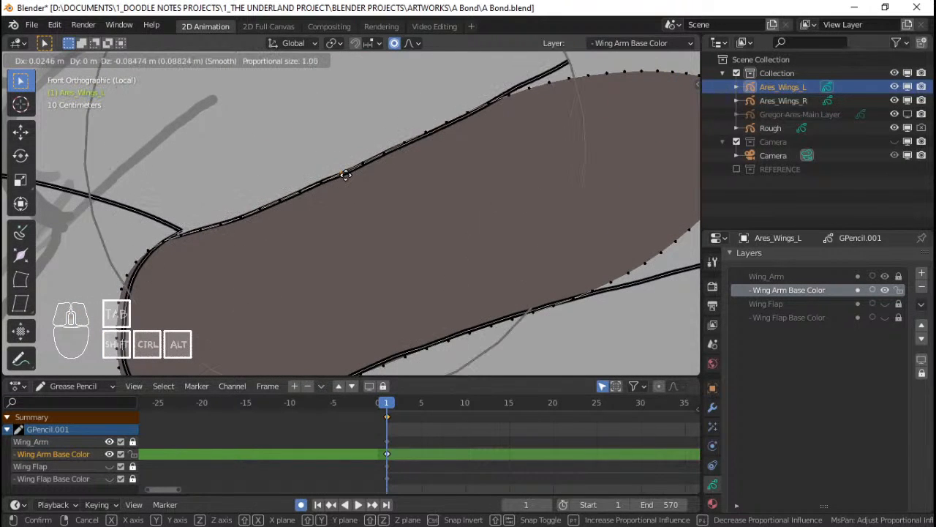
{"action": "left_click", "coordinate": [345, 174]}
{"action": "key", "text": "ctrl+z"}
{"action": "key", "text": "ctrl+z"}
Extend the fill's rounded right end up and outward to meet both arm line ends, using a proportional size of 0.75
{"action": "key", "text": "g"}
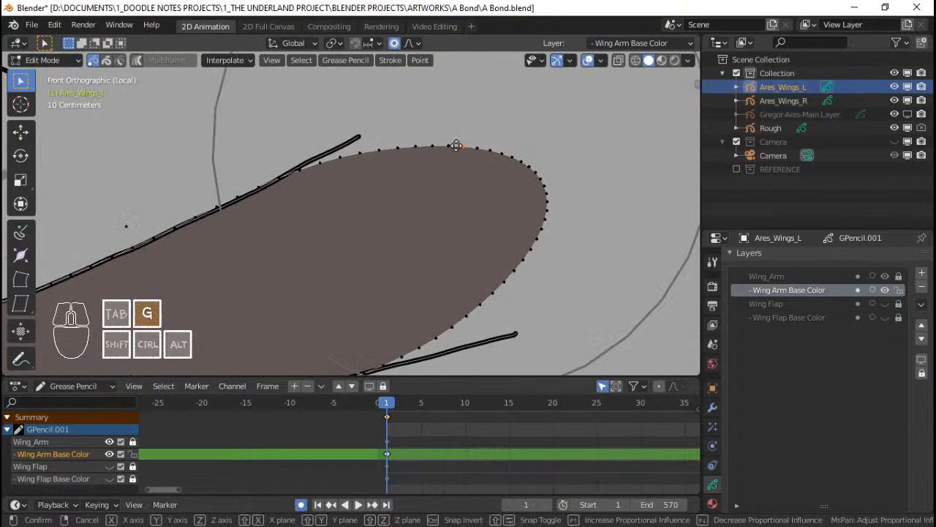
{"action": "scroll", "coordinate": [470, 121], "scroll_direction": "up", "scroll_amount": 4}
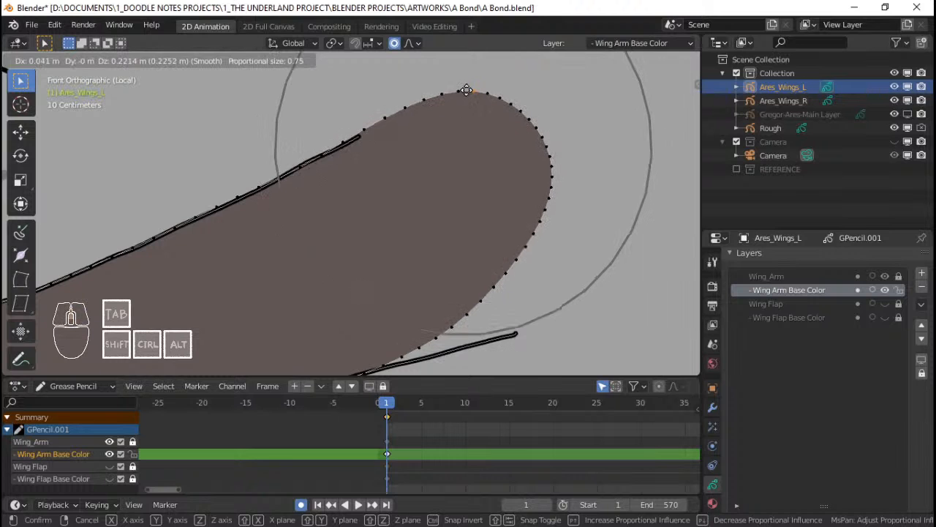
{"action": "left_click", "coordinate": [466, 90]}
{"action": "key", "text": "g"}
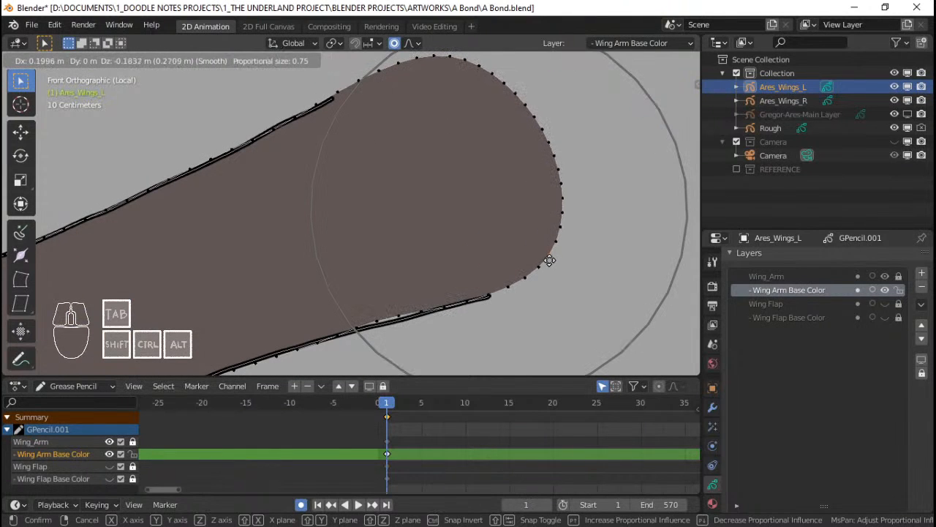
{"action": "left_click", "coordinate": [393, 300]}
Nudge the fill's lower edge near its right end onto the arm line with a proportional size of 0.35
{"action": "key", "text": "g"}
{"action": "scroll", "coordinate": [393, 302], "scroll_direction": "down", "scroll_amount": 2}
{"action": "scroll", "coordinate": [394, 303], "scroll_direction": "up", "scroll_amount": 7}
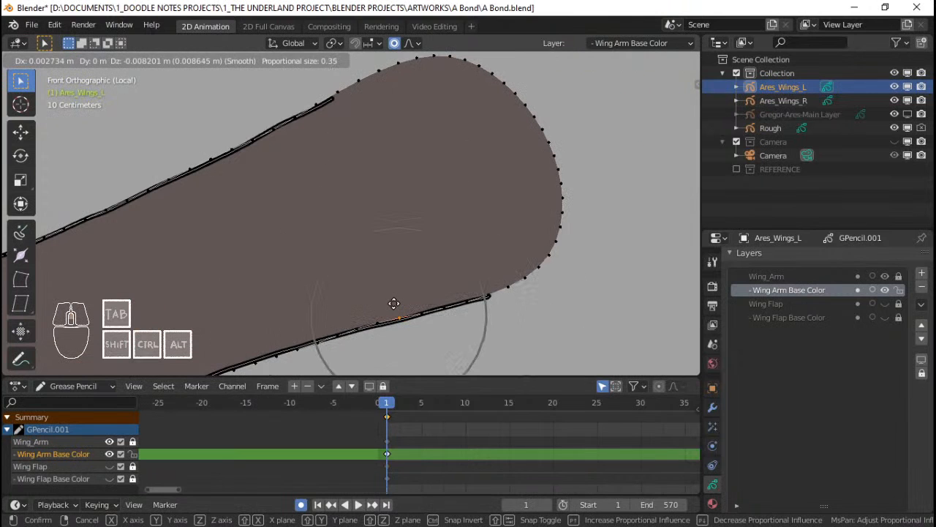
{"action": "left_click", "coordinate": [394, 306]}
Fine-tune two points along the middle of the fill's lower edge to match the arm line, using a proportional size of 0.32
{"action": "scroll", "coordinate": [366, 293], "scroll_direction": "down", "scroll_amount": 4}
{"action": "key", "text": "a"}
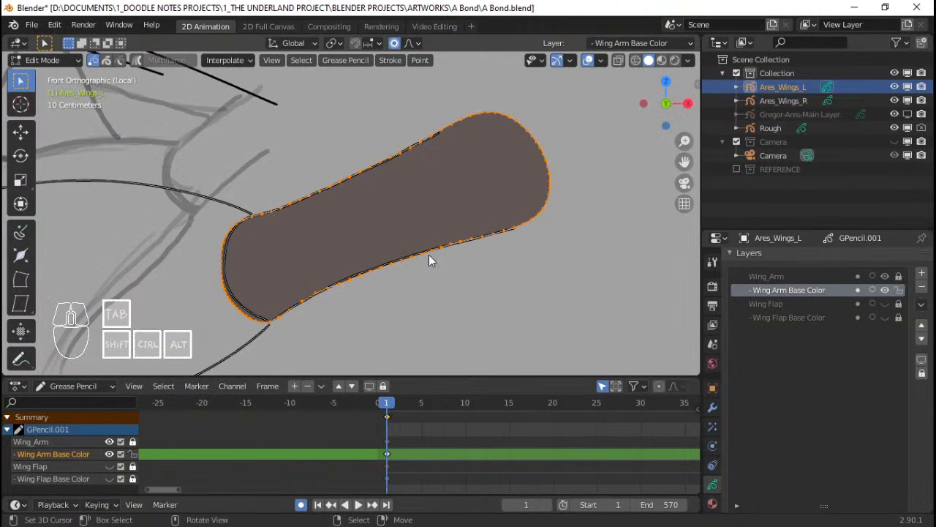
{"action": "scroll", "coordinate": [409, 259], "scroll_direction": "up", "scroll_amount": 4}
{"action": "left_click", "coordinate": [407, 293]}
{"action": "key", "text": "g"}
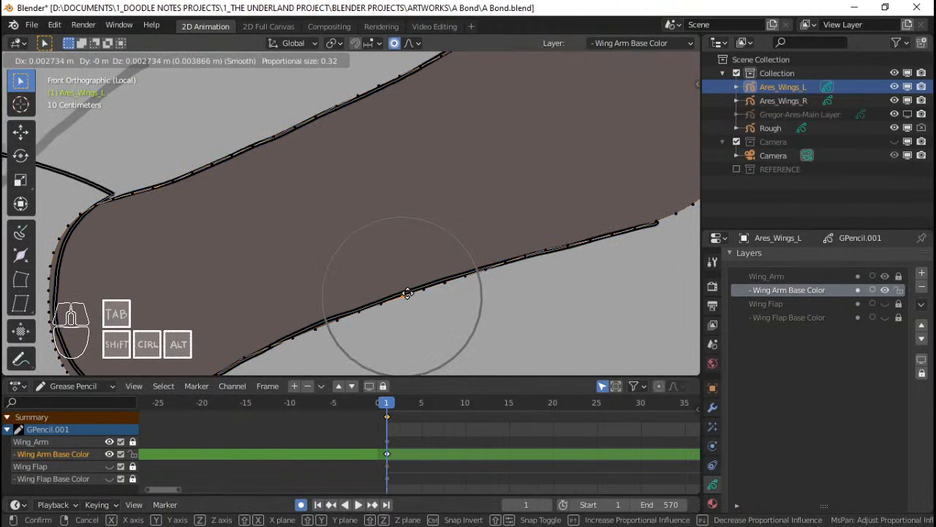
{"action": "left_click", "coordinate": [406, 291]}
{"action": "left_click", "coordinate": [324, 314]}
{"action": "key", "text": "g"}
{"action": "left_click", "coordinate": [323, 314]}
{"action": "scroll", "coordinate": [404, 311], "scroll_direction": "up", "scroll_amount": 2}
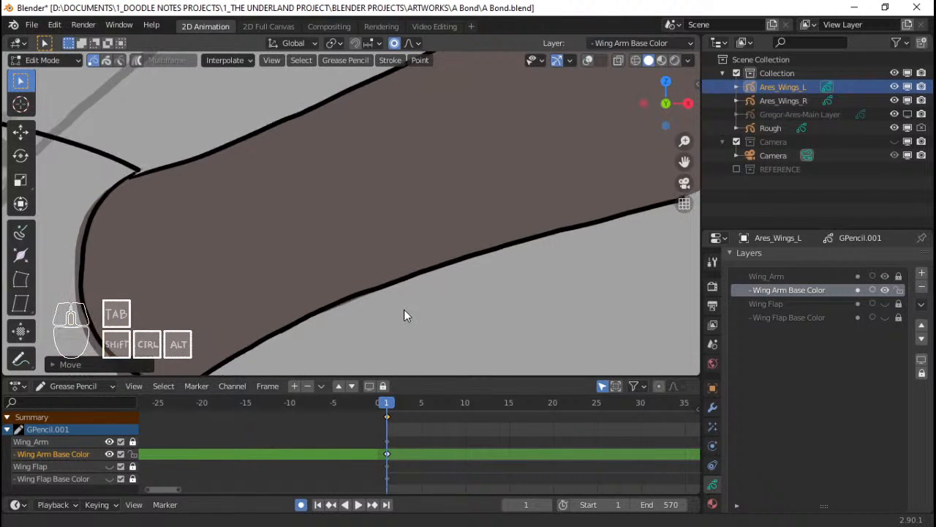
Nudge the brown fill's lower edge near its left end onto the arm line with a proportional size of 0.32, and save the file
{"action": "scroll", "coordinate": [366, 308], "scroll_direction": "down", "scroll_amount": 1}
{"action": "left_click", "coordinate": [336, 307], "text": "shift"}
{"action": "key", "text": "g"}
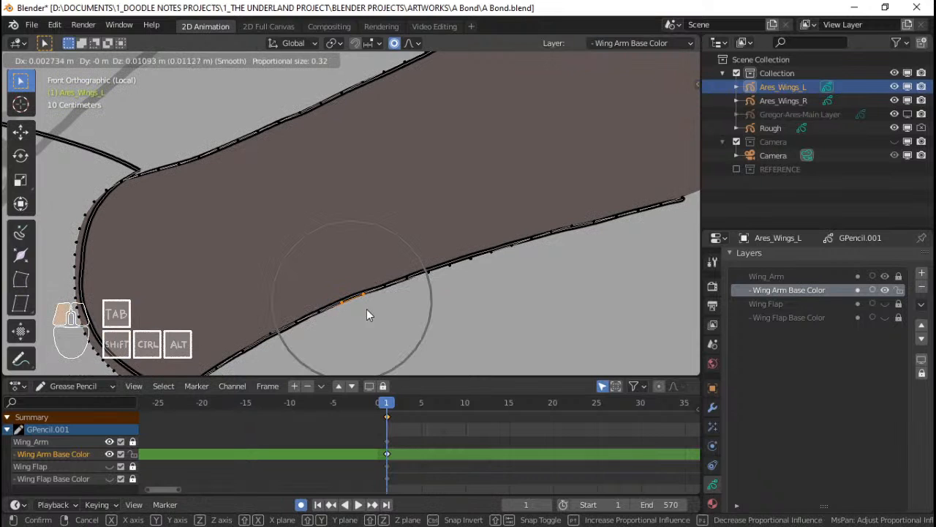
{"action": "left_click", "coordinate": [366, 309]}
{"action": "scroll", "coordinate": [369, 306], "scroll_direction": "down", "scroll_amount": 2}
{"action": "middle_click_drag", "start_coordinate": [441, 280], "coordinate": [545, 266], "text": "shift"}
{"action": "scroll", "coordinate": [391, 234], "scroll_direction": "up", "scroll_amount": 2}
{"action": "scroll", "coordinate": [302, 210], "scroll_direction": "up", "scroll_amount": 2}
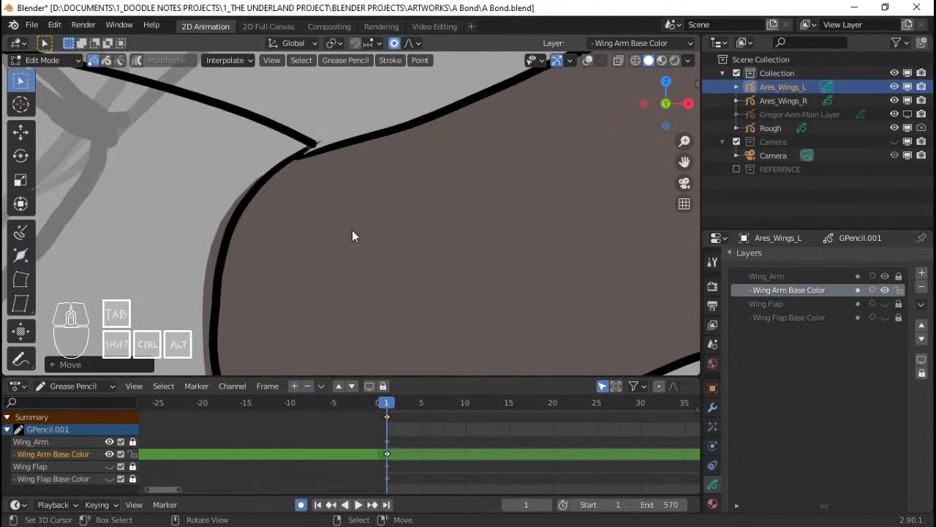
{"action": "scroll", "coordinate": [352, 230], "scroll_direction": "down", "scroll_amount": 3}
{"action": "middle_click_drag", "start_coordinate": [352, 230], "coordinate": [383, 224], "text": "shift"}
{"action": "scroll", "coordinate": [383, 225], "scroll_direction": "up", "scroll_amount": 1}
{"action": "key", "text": "ctrl+s"}
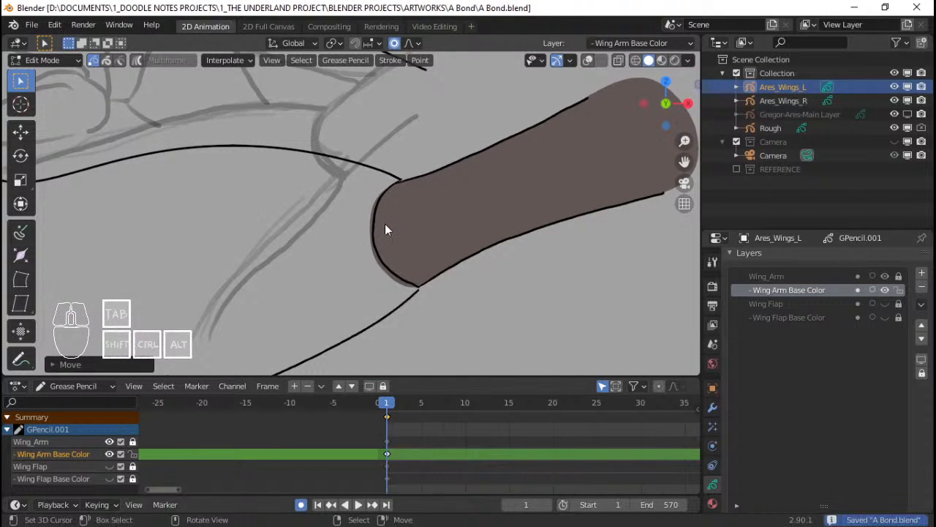
Draw a filled ellipse in the Ares_Body_Base material covering the large unfilled arm segment, on the Wing Arm Base Color layer
{"action": "scroll", "coordinate": [388, 231], "scroll_direction": "down", "scroll_amount": 2}
{"action": "middle_click_drag", "start_coordinate": [293, 262], "coordinate": [407, 246], "text": "shift"}
{"action": "middle_click_drag", "start_coordinate": [333, 235], "coordinate": [385, 235], "text": "shift"}
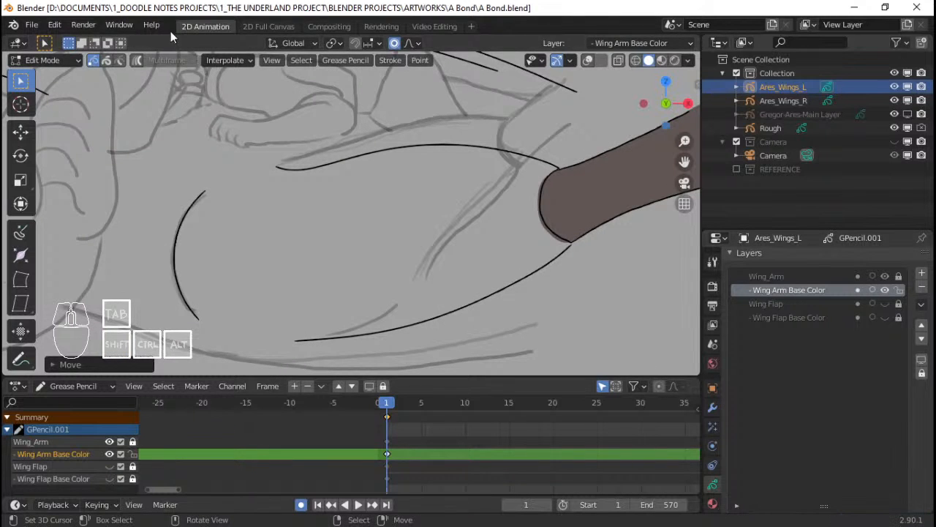
{"action": "key", "text": "Tab"}
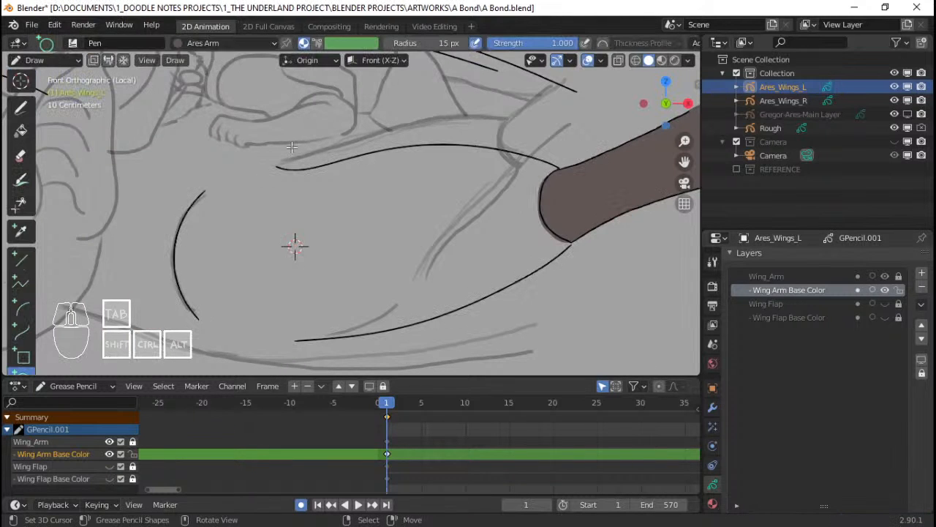
{"action": "left_click", "coordinate": [202, 44]}
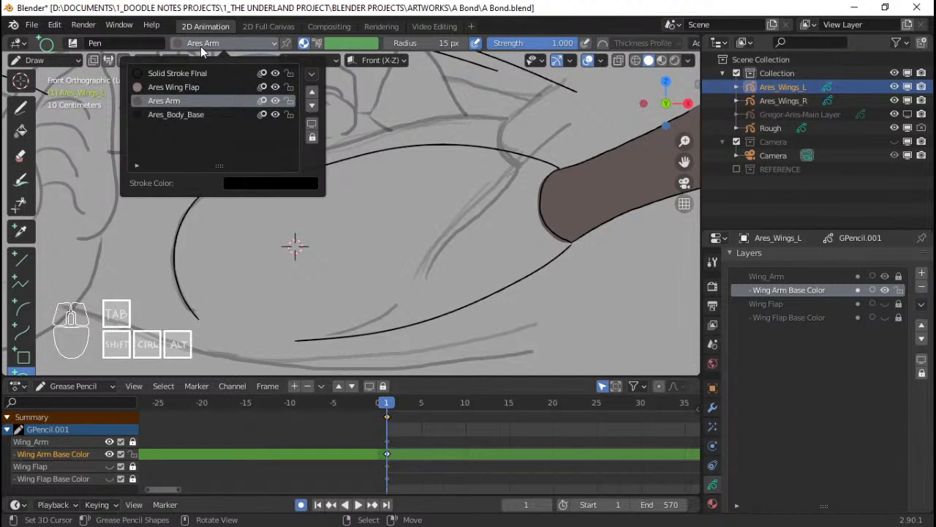
{"action": "left_click", "coordinate": [194, 114]}
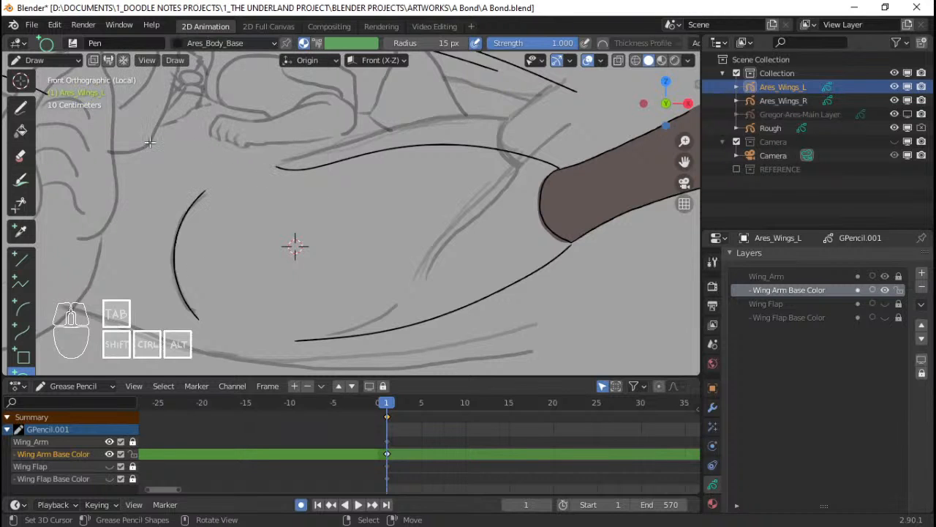
{"action": "left_click_drag", "start_coordinate": [145, 124], "coordinate": [594, 359]}
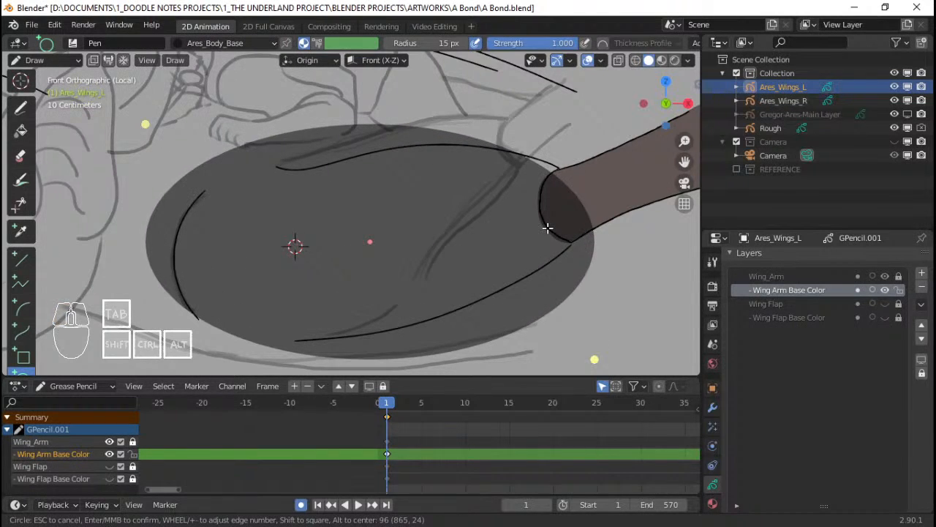
{"action": "key", "text": "Return"}
In Edit Mode, pull the dark ellipse's left end inward onto the segment's curved end line, using a proportional size of 2.85
{"action": "key", "text": "Tab"}
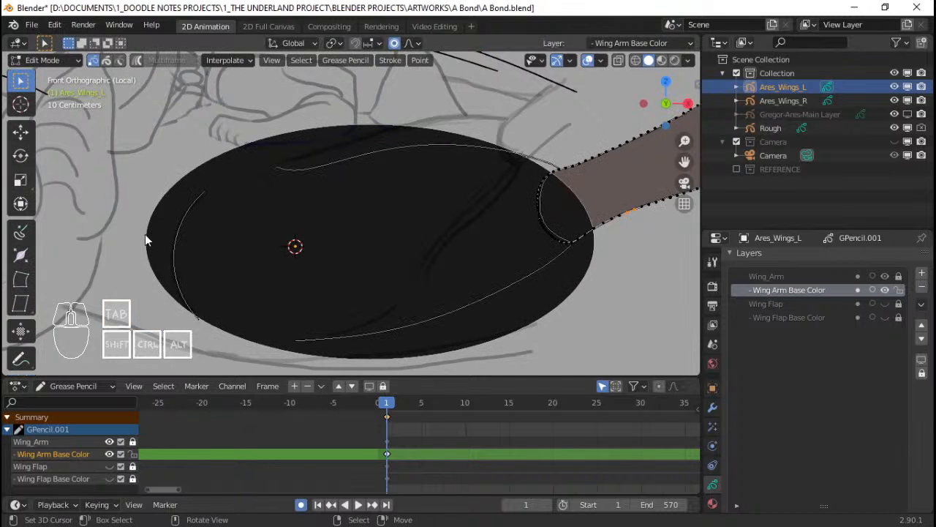
{"action": "left_click", "coordinate": [145, 234]}
{"action": "key", "text": "g"}
{"action": "scroll", "coordinate": [185, 247], "scroll_direction": "down", "scroll_amount": 20}
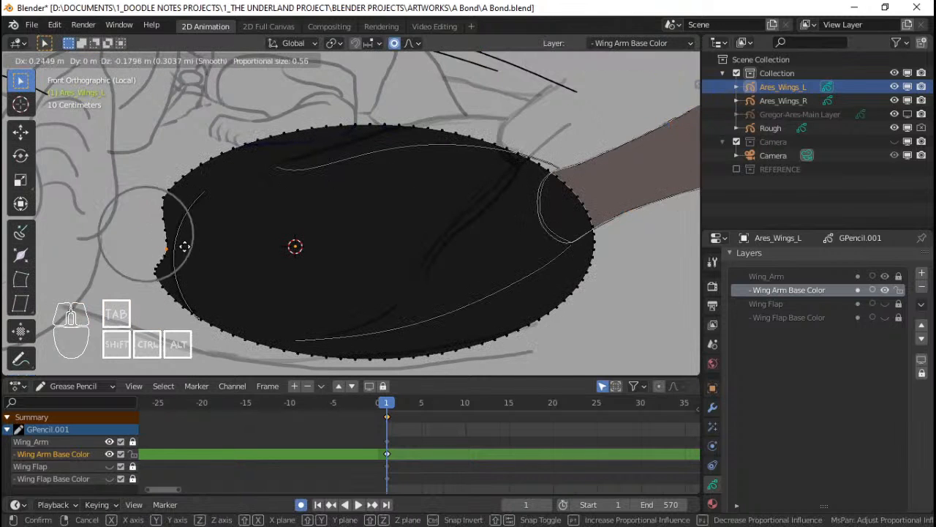
{"action": "scroll", "coordinate": [193, 249], "scroll_direction": "down", "scroll_amount": 2}
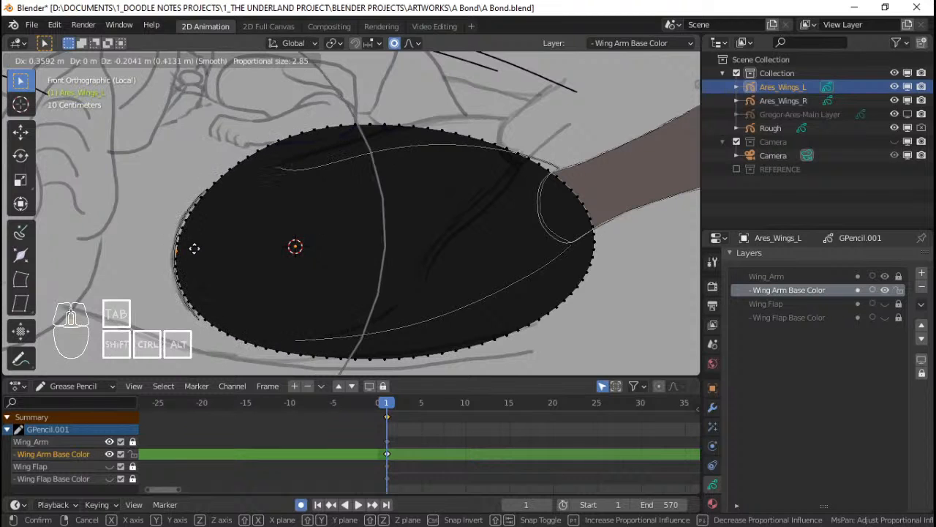
{"action": "left_click", "coordinate": [192, 253]}
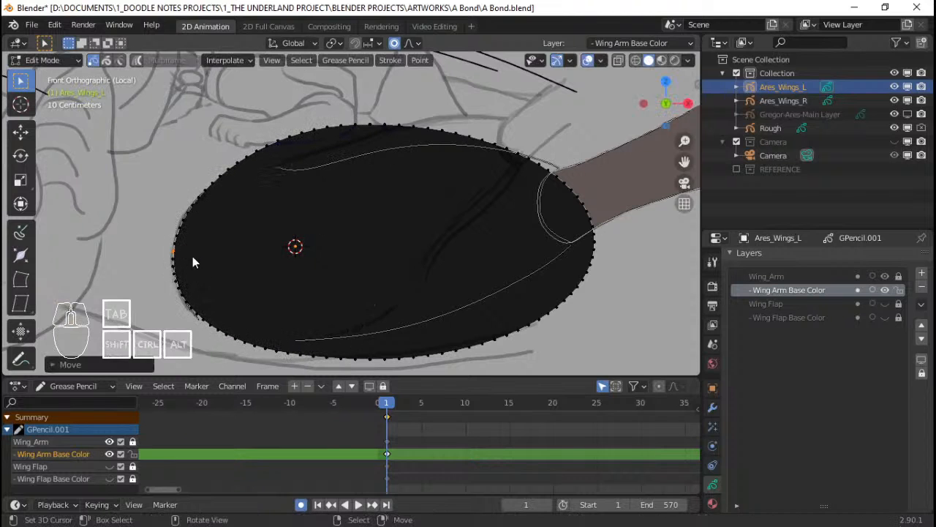
Pull the dark fill's lower left edge slightly downward to round out the corner, using a proportional size of 1.77
{"action": "scroll", "coordinate": [219, 271], "scroll_direction": "up", "scroll_amount": 2}
{"action": "middle_click_drag", "start_coordinate": [256, 284], "coordinate": [329, 179], "text": "shift"}
{"action": "scroll", "coordinate": [315, 198], "scroll_direction": "up", "scroll_amount": 1}
{"action": "left_click", "coordinate": [222, 284]}
{"action": "key", "text": "g"}
{"action": "scroll", "coordinate": [214, 289], "scroll_direction": "up", "scroll_amount": 6}
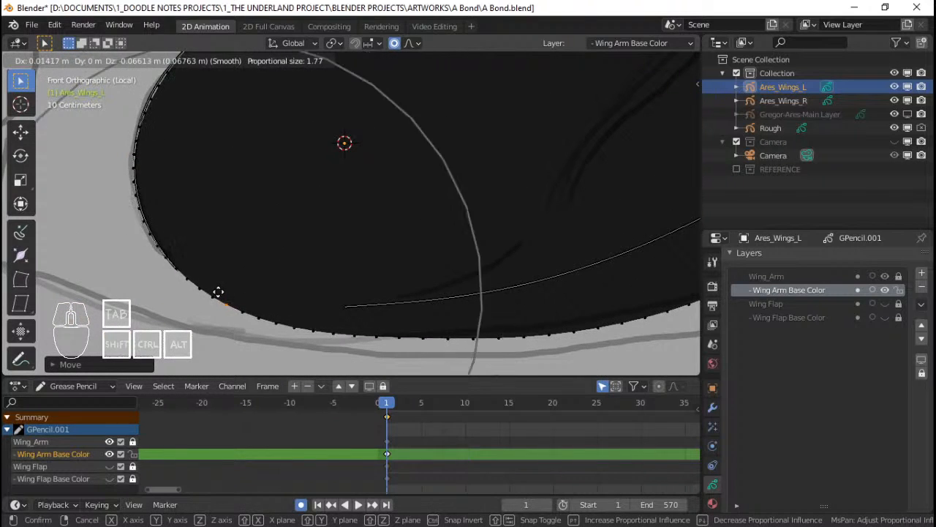
{"action": "left_click", "coordinate": [217, 289]}
Raise the dark fill's lower right edge to the arm line and rotate it slightly, using a proportional size of 3.80
{"action": "middle_click_drag", "start_coordinate": [219, 289], "coordinate": [346, 303], "text": "shift"}
{"action": "left_click", "coordinate": [553, 304]}
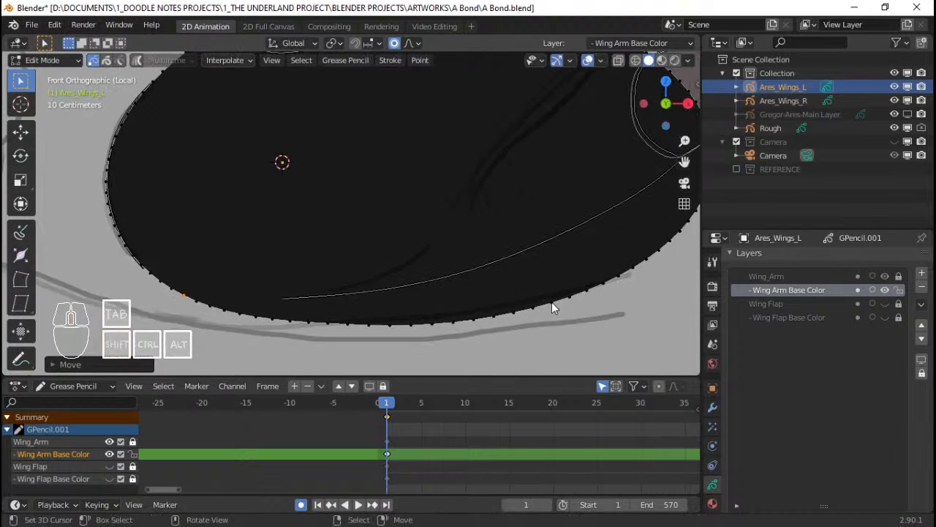
{"action": "key", "text": "g"}
{"action": "scroll", "coordinate": [541, 256], "scroll_direction": "down", "scroll_amount": 7}
{"action": "scroll", "coordinate": [542, 246], "scroll_direction": "down", "scroll_amount": 3}
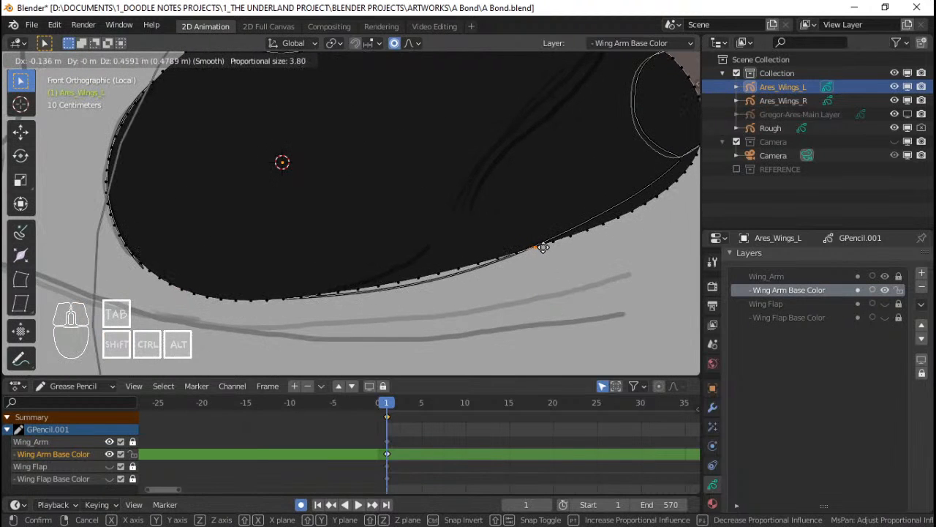
{"action": "left_click", "coordinate": [541, 245]}
{"action": "middle_click_drag", "start_coordinate": [541, 246], "coordinate": [386, 299], "text": "shift"}
{"action": "key", "text": "r"}
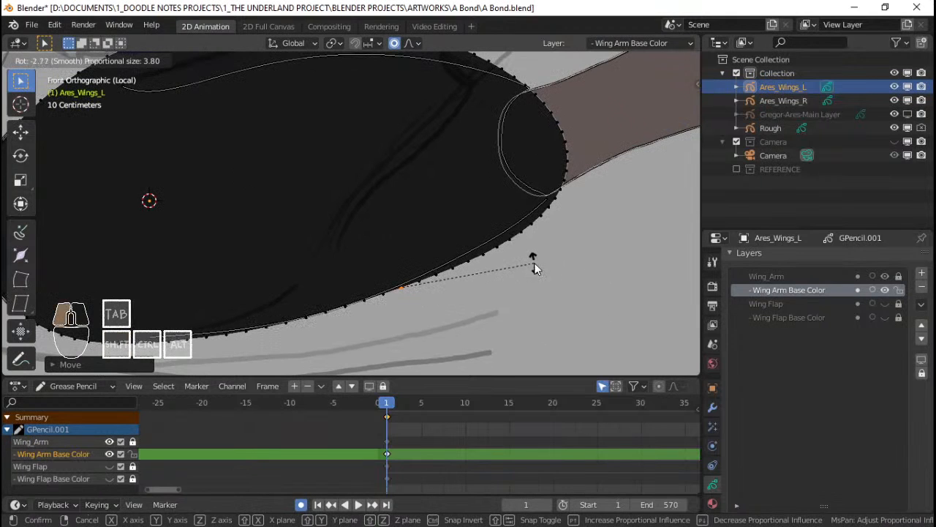
{"action": "left_click", "coordinate": [534, 265]}
Show the Wing Flap and Wing Flap Base Color layers
{"action": "left_click", "coordinate": [885, 304]}
{"action": "left_click", "coordinate": [884, 318]}
Nudge points along the dark fill's lower left and middle edge onto the arm line, reducing the proportional size to 1.33
{"action": "middle_click_drag", "start_coordinate": [393, 300], "coordinate": [475, 299], "text": "shift"}
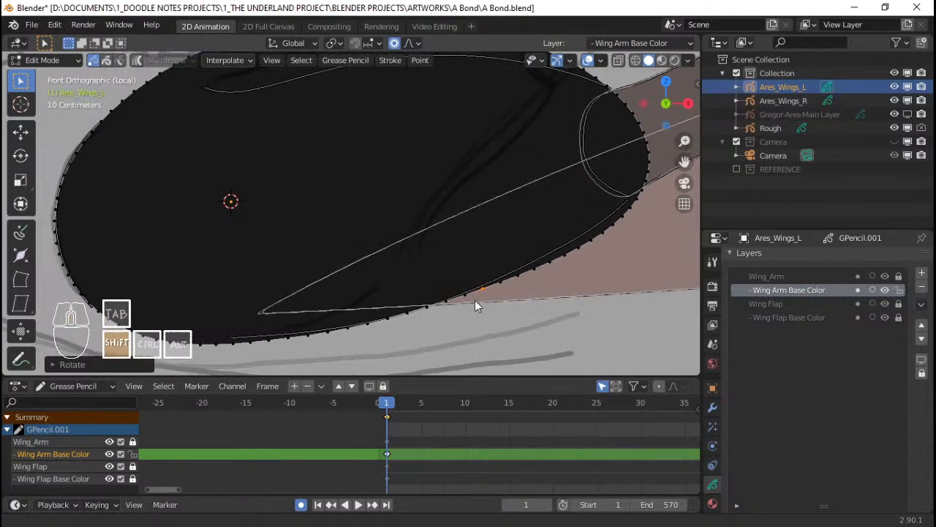
{"action": "left_click", "coordinate": [294, 340]}
{"action": "key", "text": "g"}
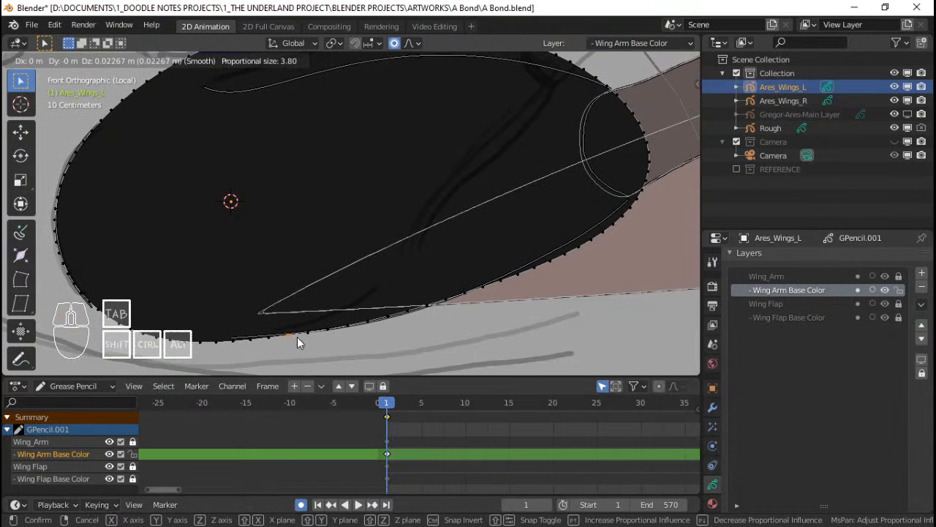
{"action": "scroll", "coordinate": [226, 339], "scroll_direction": "up", "scroll_amount": 6}
{"action": "left_click", "coordinate": [226, 339]}
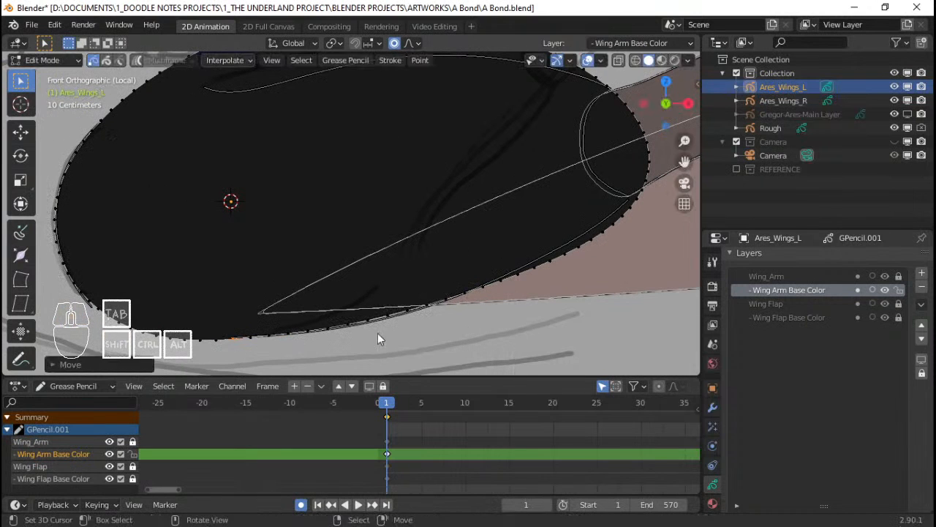
{"action": "left_click", "coordinate": [389, 320]}
{"action": "key", "text": "g"}
{"action": "scroll", "coordinate": [388, 318], "scroll_direction": "up", "scroll_amount": 8}
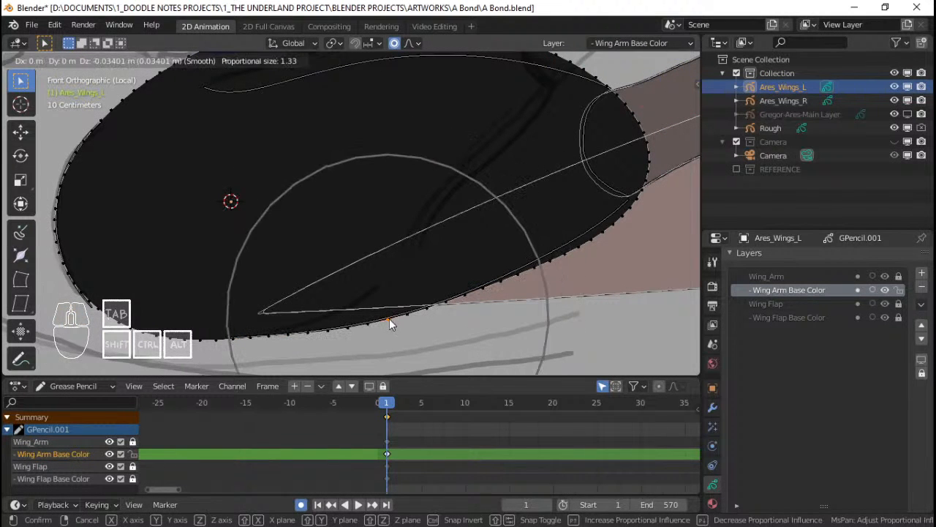
{"action": "left_click", "coordinate": [391, 323]}
Fine-tune points along the dark fill's lower right edge to match the arm line, using a proportional size of 1.10
{"action": "key", "text": "g"}
{"action": "left_click", "coordinate": [608, 224]}
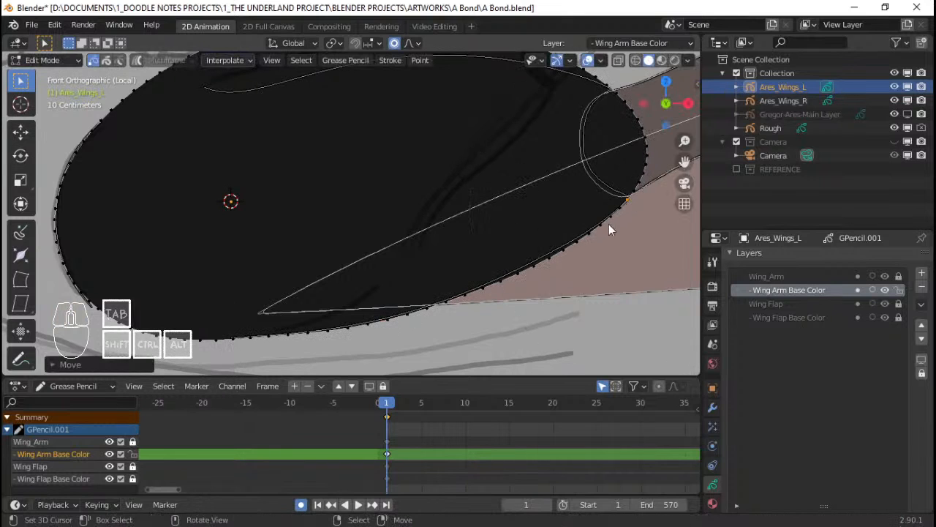
{"action": "key", "text": "g"}
{"action": "right_click", "coordinate": [555, 264]}
{"action": "left_click", "coordinate": [505, 285]}
{"action": "key", "text": "g"}
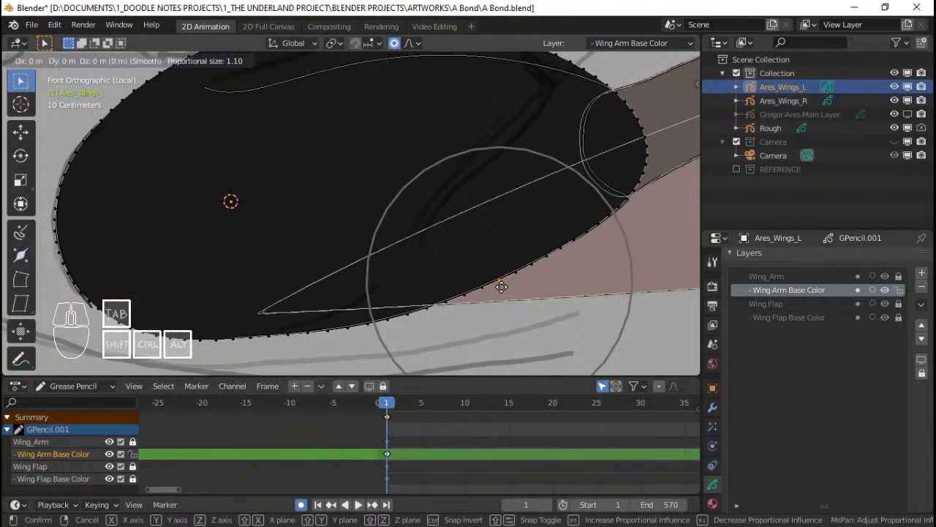
{"action": "left_click", "coordinate": [502, 286]}
{"action": "key", "text": "g"}
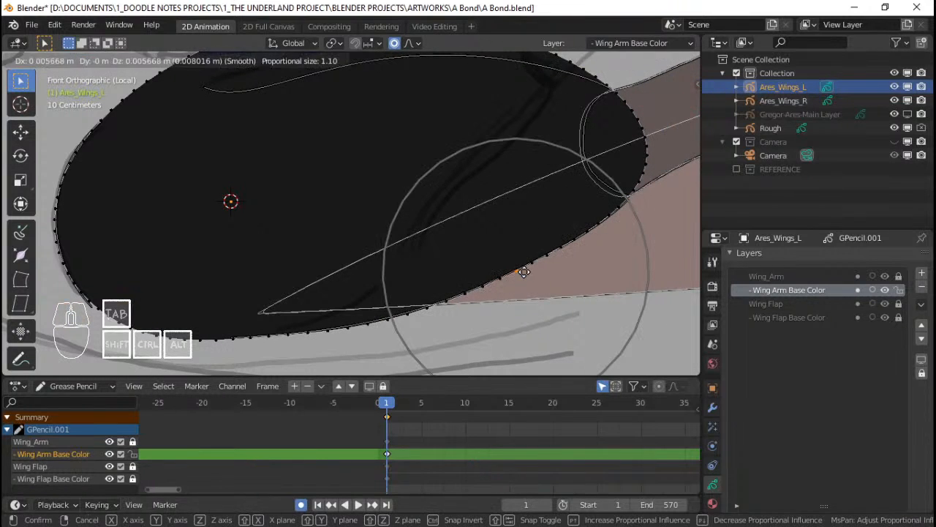
{"action": "left_click", "coordinate": [511, 288]}
{"action": "key", "text": "g"}
{"action": "left_click", "coordinate": [406, 313]}
Pull the dark fill's upper left edge down onto the dip of the upper arm line, using proportional sizes of 1.10 and 0.91
{"action": "scroll", "coordinate": [462, 218], "scroll_direction": "up", "scroll_amount": 4, "text": "shift"}
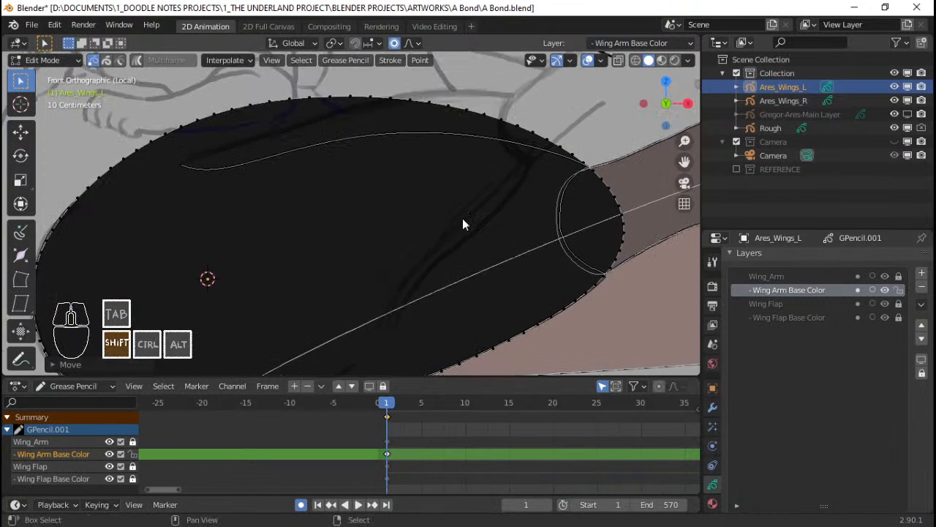
{"action": "key", "text": "g"}
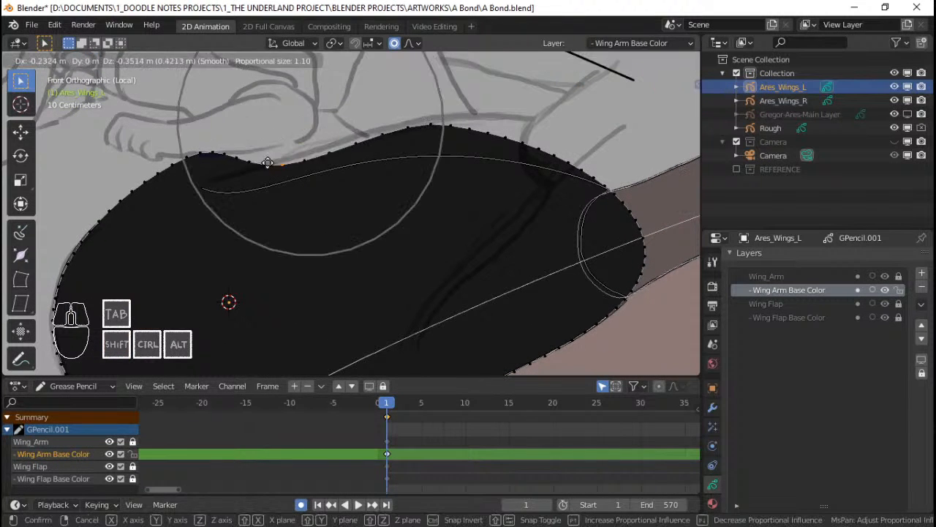
{"action": "left_click", "coordinate": [225, 189]}
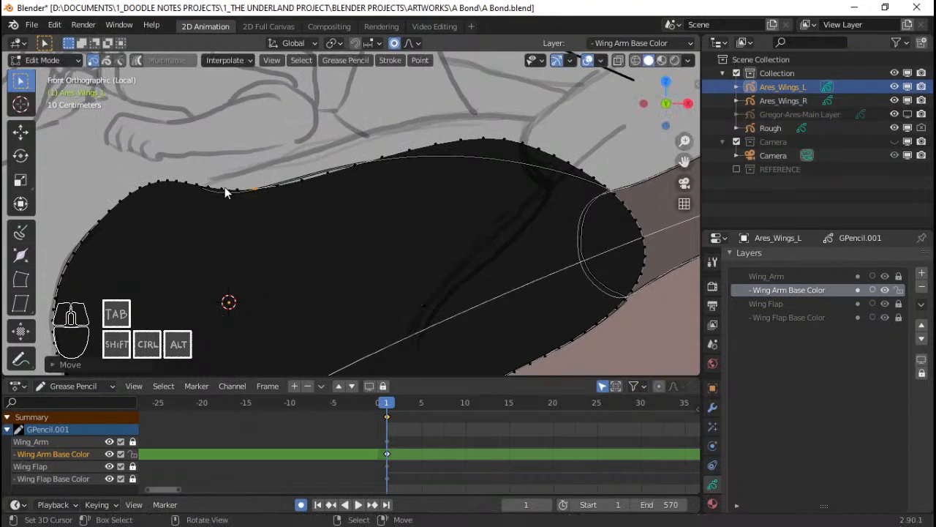
{"action": "key", "text": "g"}
{"action": "scroll", "coordinate": [227, 195], "scroll_direction": "up", "scroll_amount": 6}
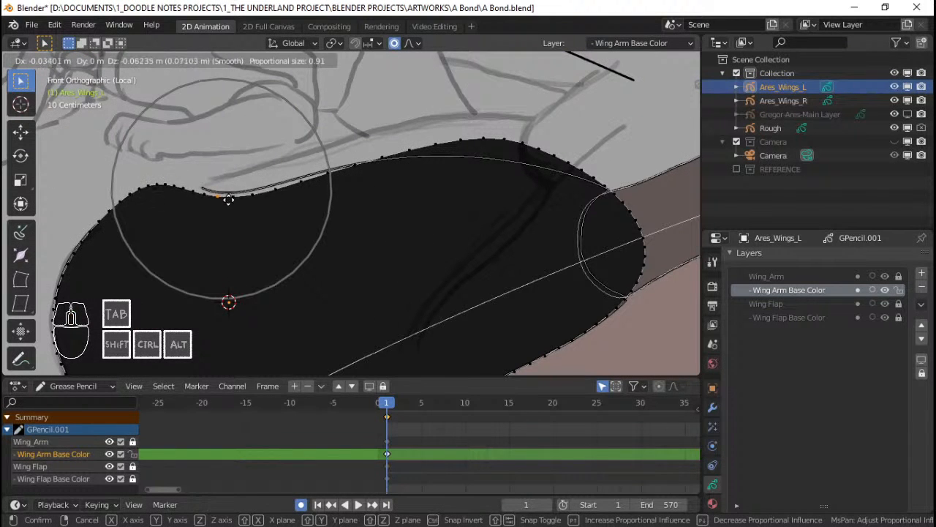
{"action": "left_click", "coordinate": [229, 196]}
Move and rotate the upper-edge point just right of the dip onto the arm line, with a proportional size of 0.91
{"action": "right_click", "coordinate": [328, 175]}
{"action": "key", "text": "g"}
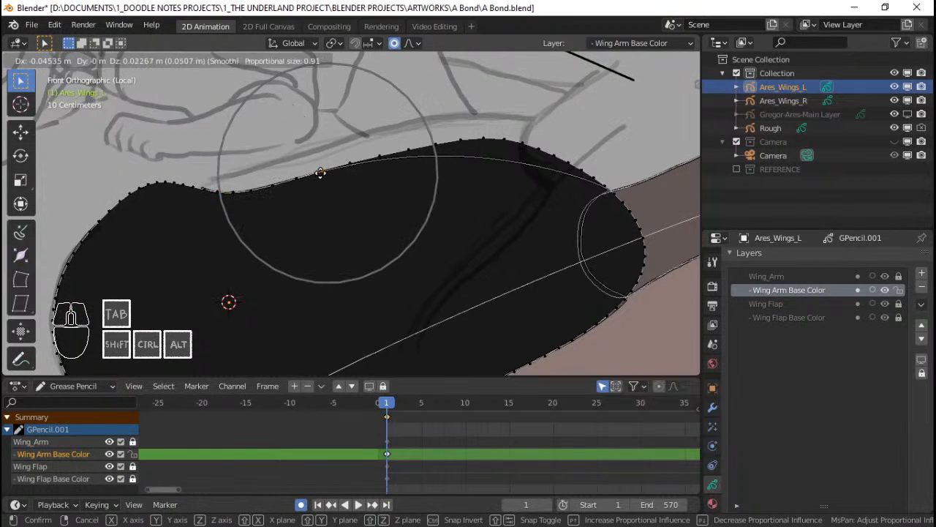
{"action": "left_click", "coordinate": [323, 175]}
{"action": "key", "text": "r"}
{"action": "left_click", "coordinate": [482, 142]}
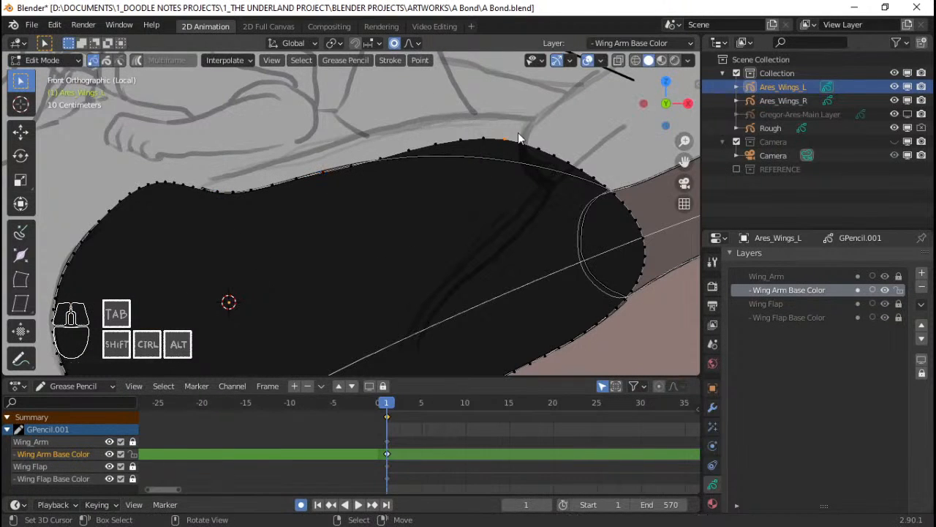
Lower the upper right edge of the dark fill to the arm line using a proportional size of 1.46
{"action": "key", "text": "g"}
{"action": "scroll", "coordinate": [527, 147], "scroll_direction": "down", "scroll_amount": 3}
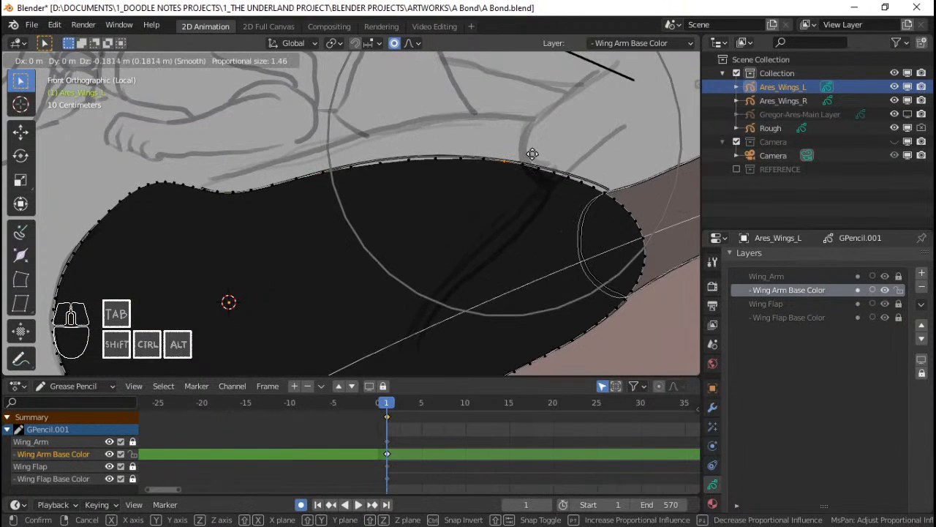
{"action": "left_click", "coordinate": [533, 153]}
Raise the point near the middle of the dark fill's upper edge onto the arm line, using a proportional size of 0.91
{"action": "right_click", "coordinate": [390, 167]}
{"action": "key", "text": "g"}
{"action": "scroll", "coordinate": [390, 165], "scroll_direction": "up", "scroll_amount": 5}
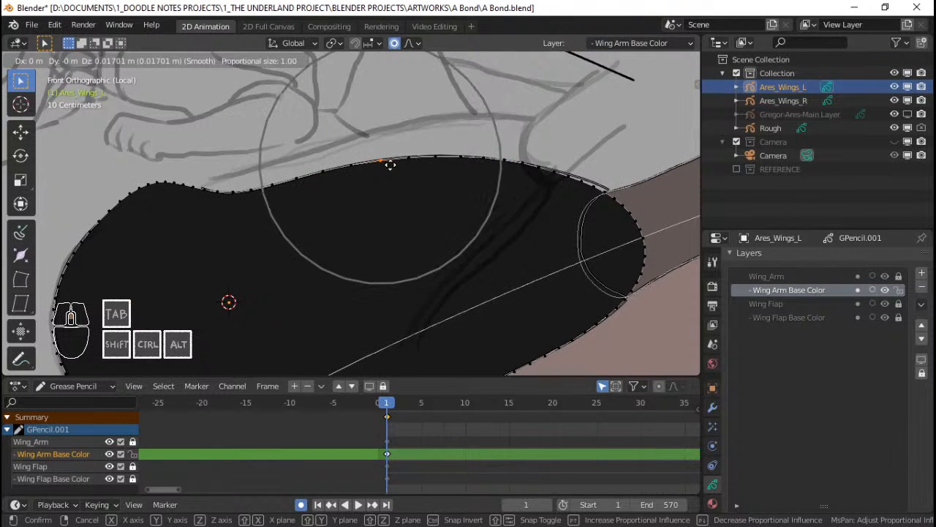
{"action": "right_click", "coordinate": [394, 166]}
{"action": "key", "text": "g"}
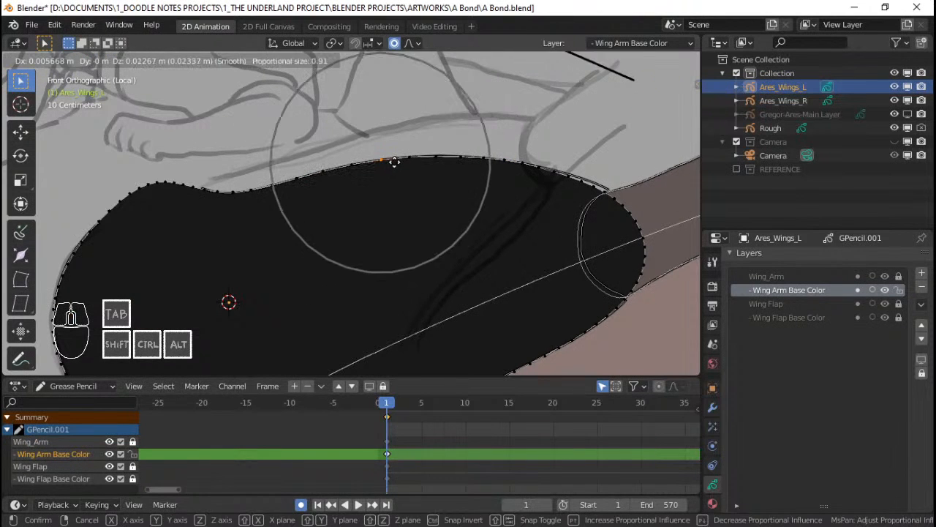
{"action": "left_click", "coordinate": [393, 161]}
Move and rotate the dark fill's upper right edge to meet the joint with the brown segment, with a proportional size of 0.91
{"action": "middle_click_drag", "start_coordinate": [508, 174], "coordinate": [410, 188], "text": "shift"}
{"action": "scroll", "coordinate": [505, 201], "scroll_direction": "up", "scroll_amount": 1}
{"action": "middle_click_drag", "start_coordinate": [505, 202], "coordinate": [494, 208], "text": "shift"}
{"action": "scroll", "coordinate": [493, 207], "scroll_direction": "up", "scroll_amount": 1}
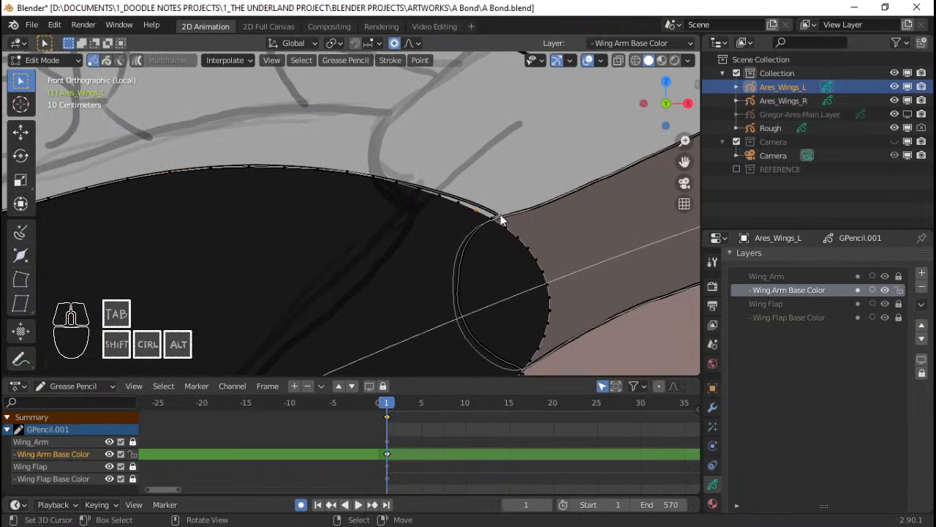
{"action": "key", "text": "g"}
{"action": "right_click", "coordinate": [504, 211]}
{"action": "key", "text": "g"}
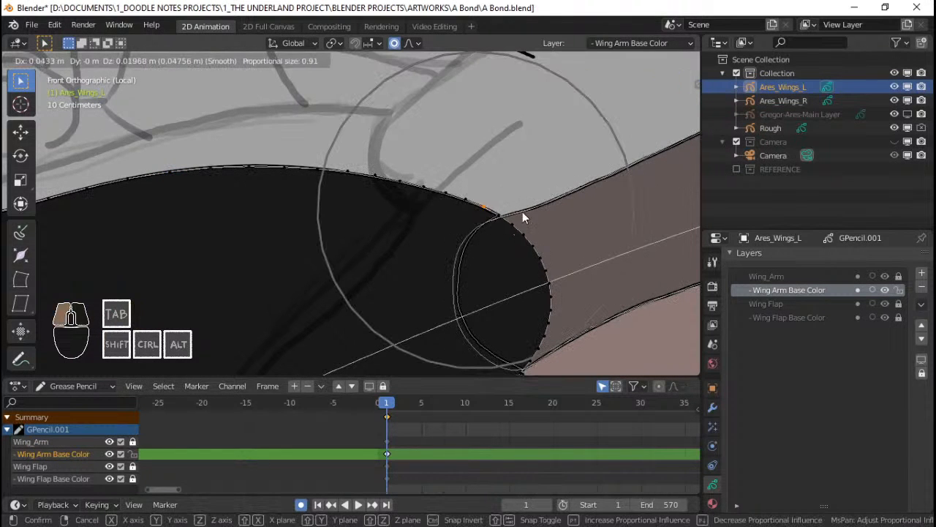
{"action": "left_click", "coordinate": [522, 212]}
{"action": "key", "text": "r"}
{"action": "left_click", "coordinate": [559, 211]}
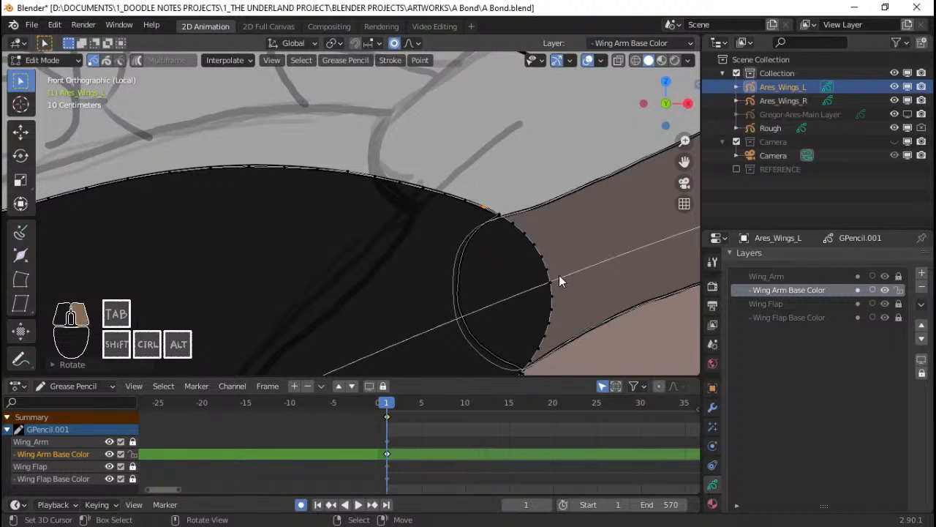
Pull the dark fill's right-edge points back onto the joint curve, using proportional sizes of 0.47, 0.22 and 0.10
{"action": "key", "text": "g"}
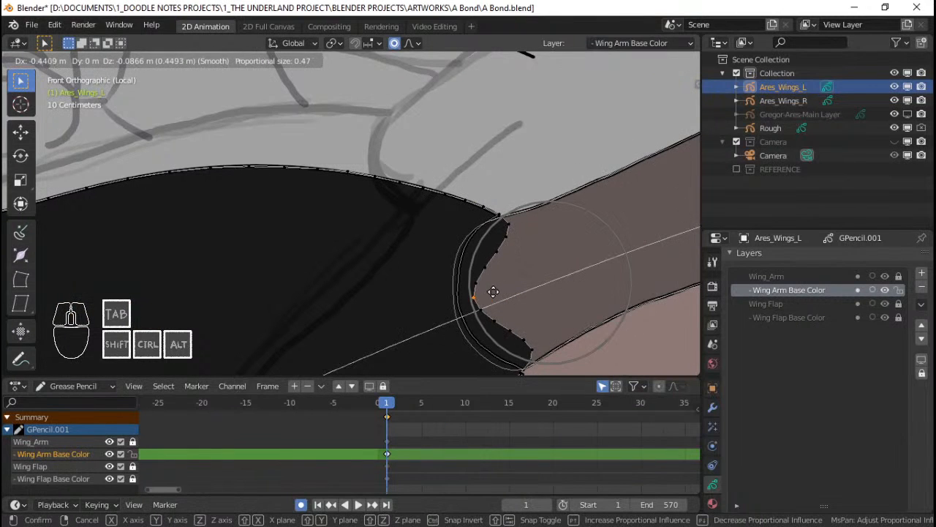
{"action": "left_click", "coordinate": [481, 301]}
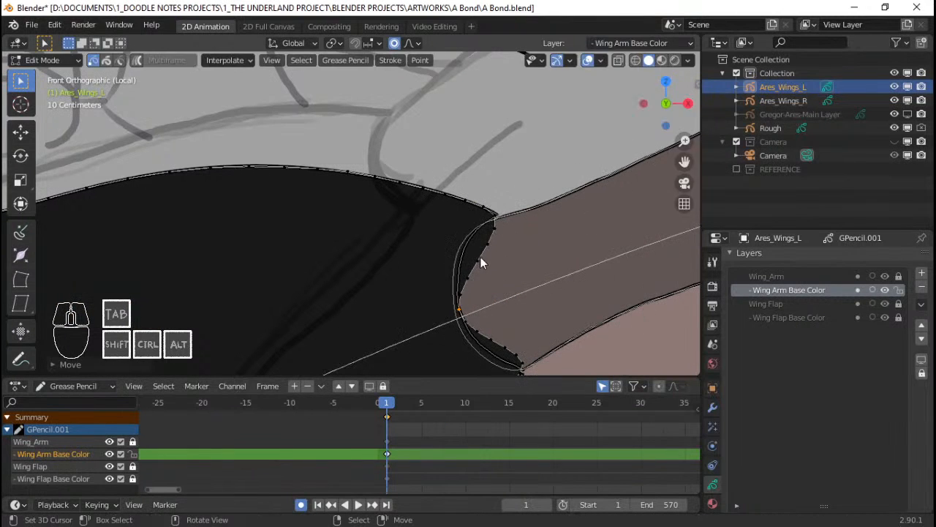
{"action": "key", "text": "g"}
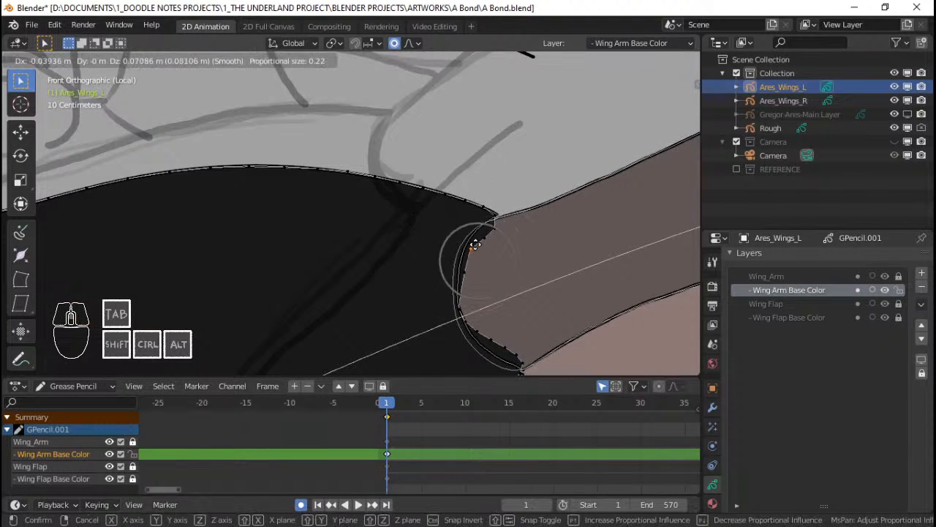
{"action": "scroll", "coordinate": [471, 245], "scroll_direction": "down", "scroll_amount": 1}
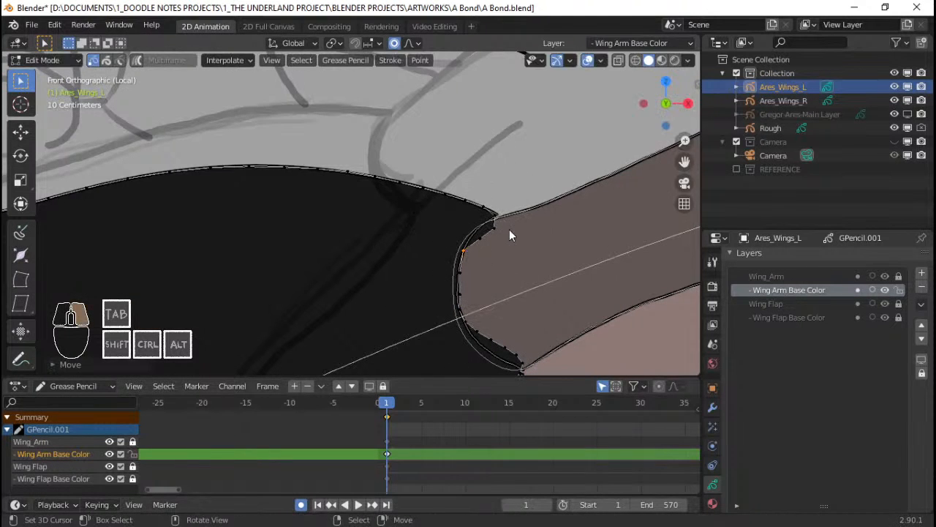
{"action": "scroll", "coordinate": [505, 227], "scroll_direction": "up", "scroll_amount": 9}
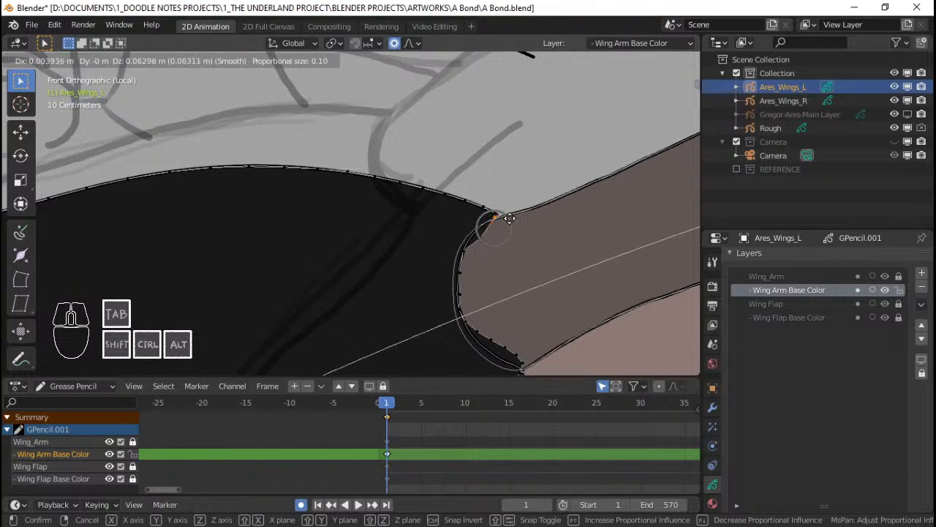
{"action": "left_click", "coordinate": [509, 220]}
Move the edge points just below the joint's upper corner onto the curve with a proportional size of 0.09
{"action": "scroll", "coordinate": [512, 234], "scroll_direction": "up", "scroll_amount": 4}
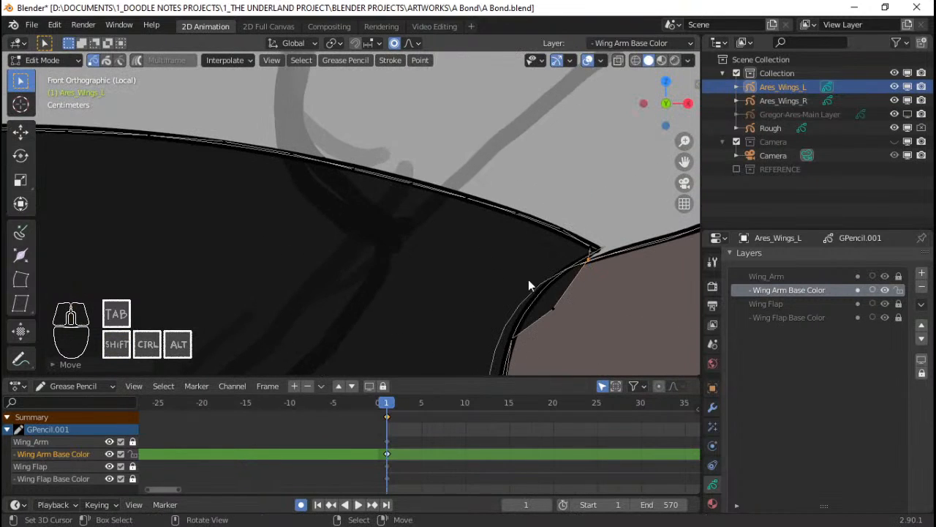
{"action": "key", "text": "g"}
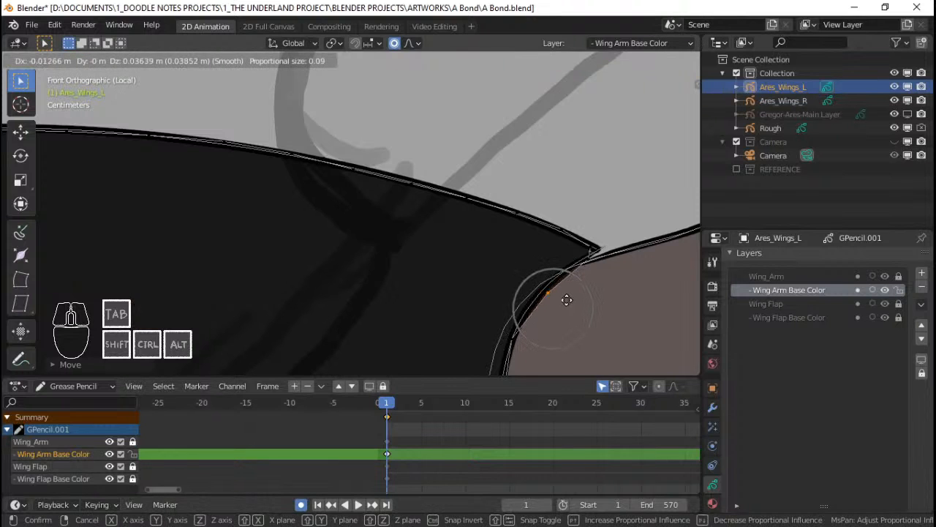
{"action": "left_click", "coordinate": [596, 254]}
{"action": "key", "text": "g"}
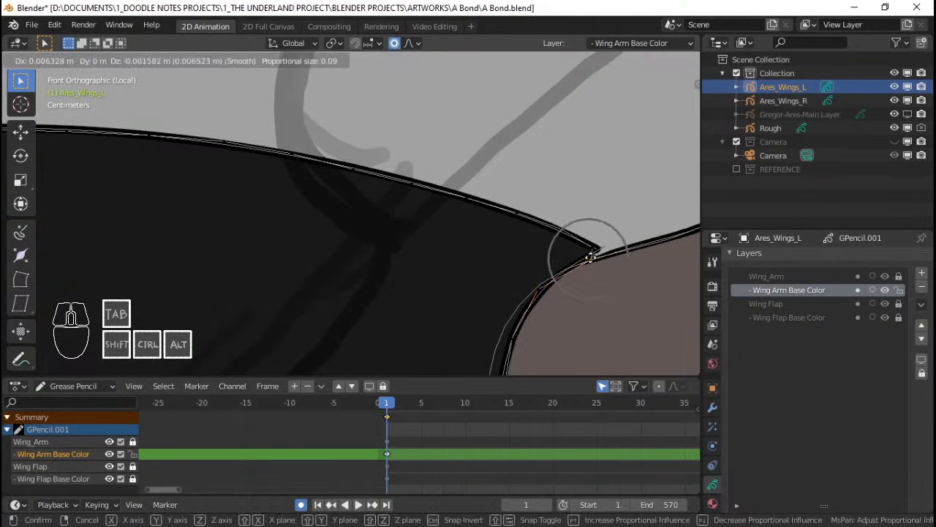
{"action": "left_click", "coordinate": [590, 257]}
Fine-tune the dark fill's points at the tip of the joint's upper corner, using proportional sizes of 0.08 and 0.03
{"action": "scroll", "coordinate": [577, 281], "scroll_direction": "up", "scroll_amount": 1}
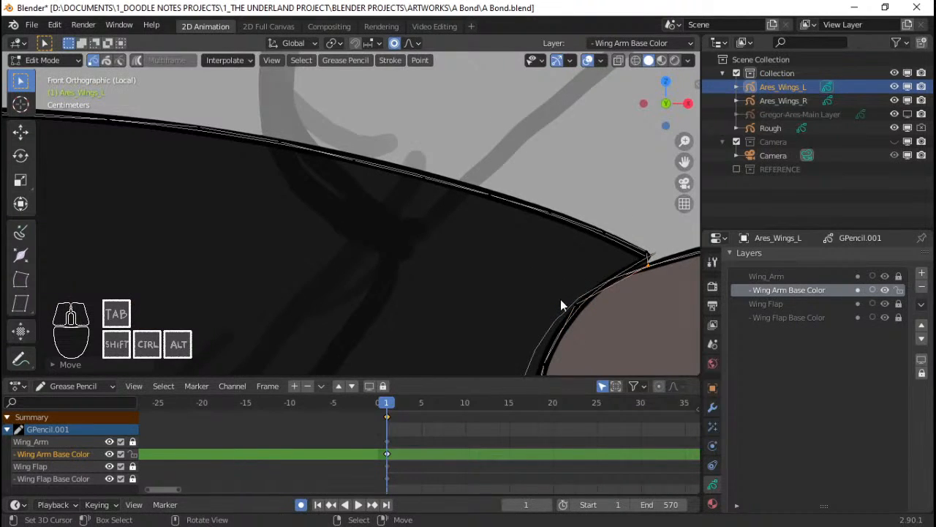
{"action": "key", "text": "g"}
{"action": "left_click", "coordinate": [617, 293]}
{"action": "key", "text": "g"}
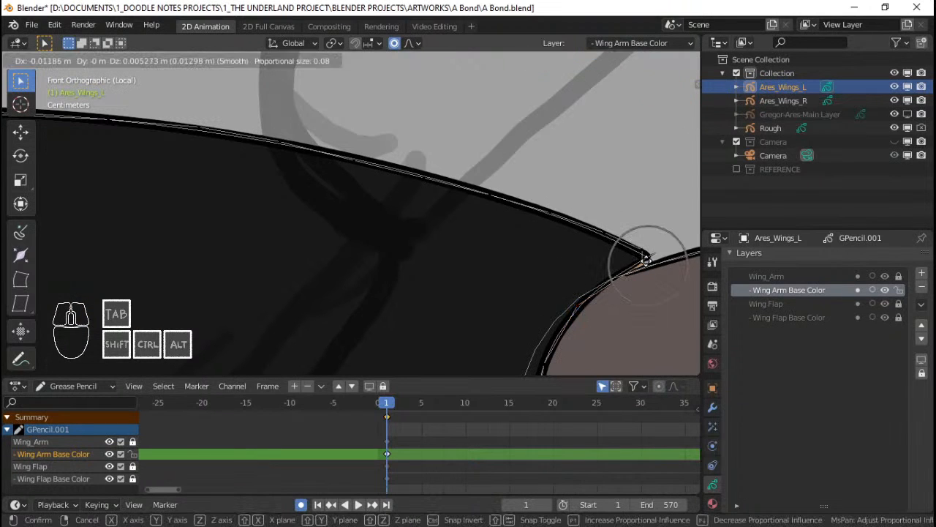
{"action": "left_click", "coordinate": [644, 249]}
{"action": "key", "text": "g"}
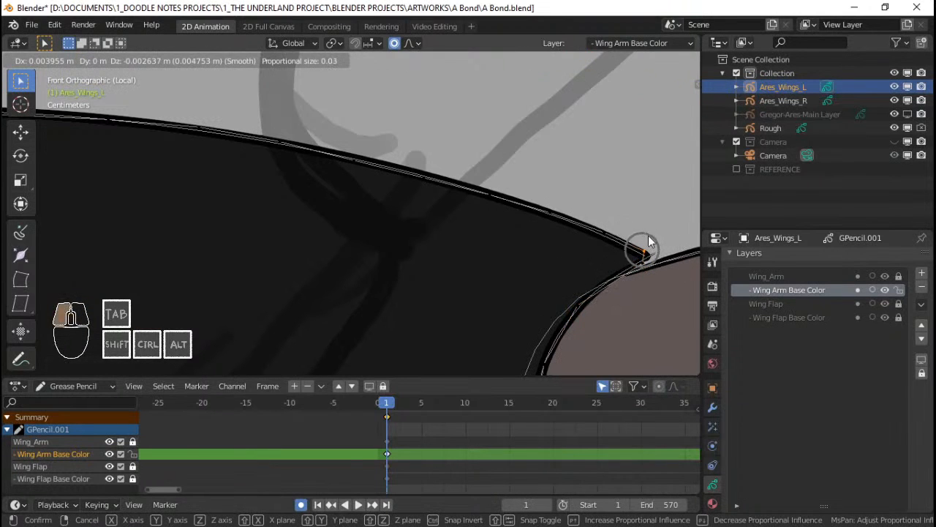
{"action": "left_click", "coordinate": [640, 246]}
Nudge the point midway down the joint curve onto the line with a proportional size of 0.03
{"action": "scroll", "coordinate": [638, 244], "scroll_direction": "down", "scroll_amount": 1}
{"action": "scroll", "coordinate": [638, 245], "scroll_direction": "up", "scroll_amount": 2}
{"action": "mouse_move", "coordinate": [549, 218]}
{"action": "middle_mouse_down", "text": "shift"}
{"action": "mouse_move", "coordinate": [506, 215]}
{"action": "mouse_move", "coordinate": [408, 167]}
{"action": "middle_mouse_up", "text": "shift"}
{"action": "key", "text": "g"}
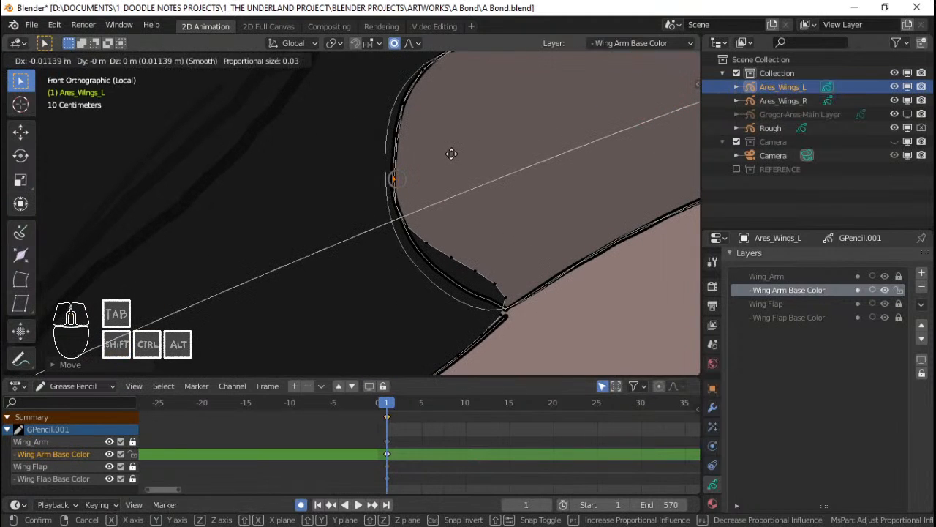
{"action": "left_click", "coordinate": [453, 149]}
Move the dark fill's points at the joint's lower corner onto the line intersection, using proportional sizes of 0.08 and 0.12
{"action": "middle_click_drag", "start_coordinate": [454, 149], "coordinate": [462, 205], "text": "shift"}
{"action": "key", "text": "g"}
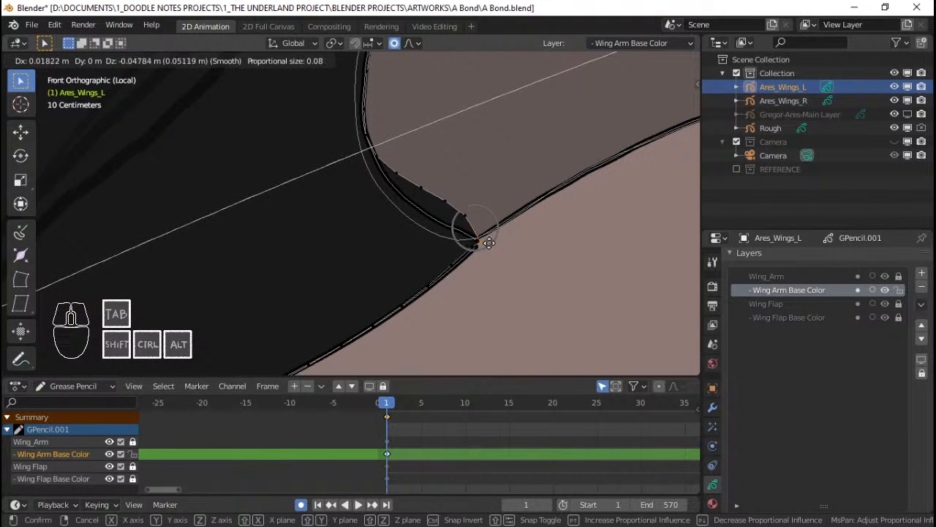
{"action": "left_click", "coordinate": [487, 242]}
{"action": "key", "text": "g"}
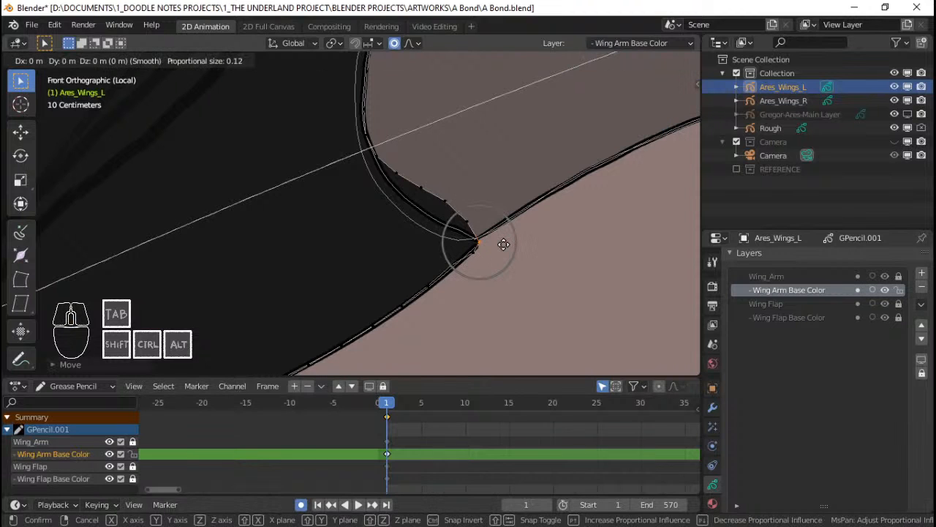
{"action": "left_click", "coordinate": [475, 224]}
Pull the fill point just above the joint's lower corner down onto the curve with a proportional size of 0.12
{"action": "key", "text": "g"}
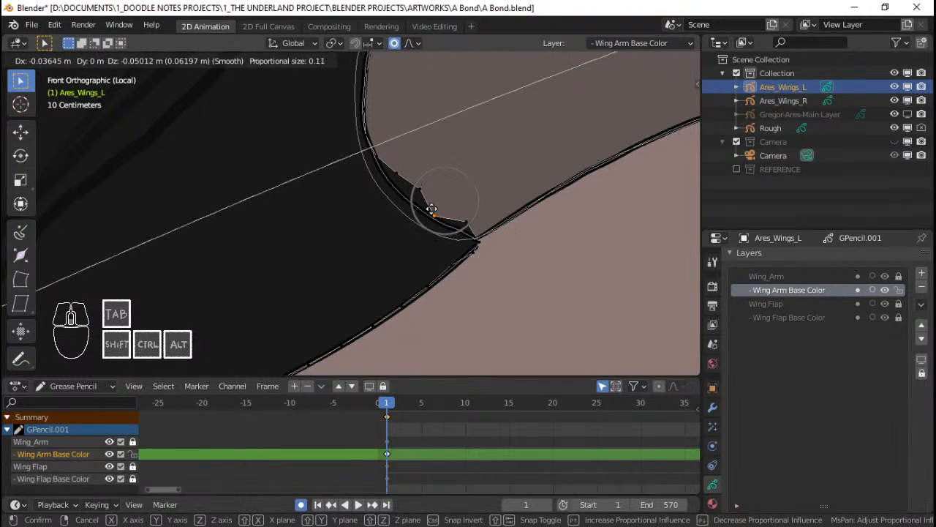
{"action": "scroll", "coordinate": [428, 213], "scroll_direction": "down", "scroll_amount": 1}
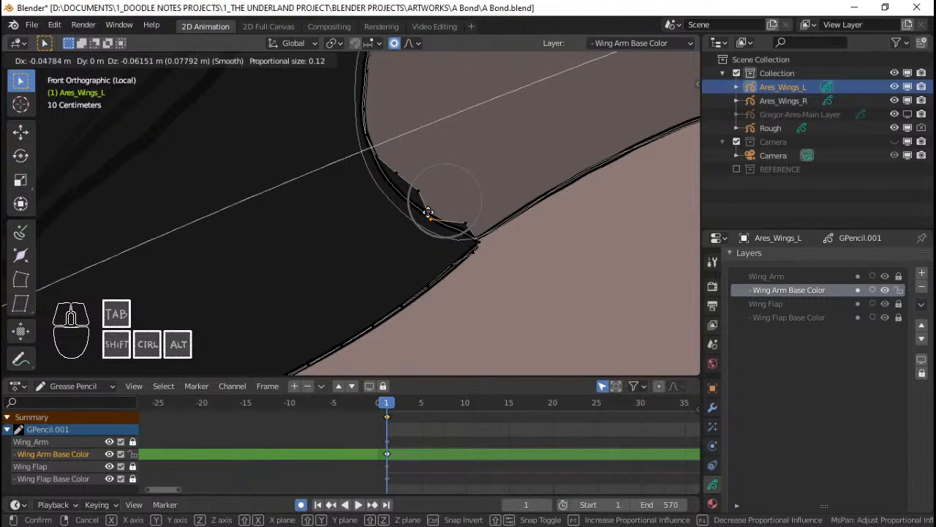
{"action": "left_click", "coordinate": [428, 212]}
{"action": "scroll", "coordinate": [442, 212], "scroll_direction": "up", "scroll_amount": 3}
{"action": "middle_click_drag", "start_coordinate": [553, 238], "coordinate": [486, 285], "text": "shift"}
{"action": "key", "text": "g"}
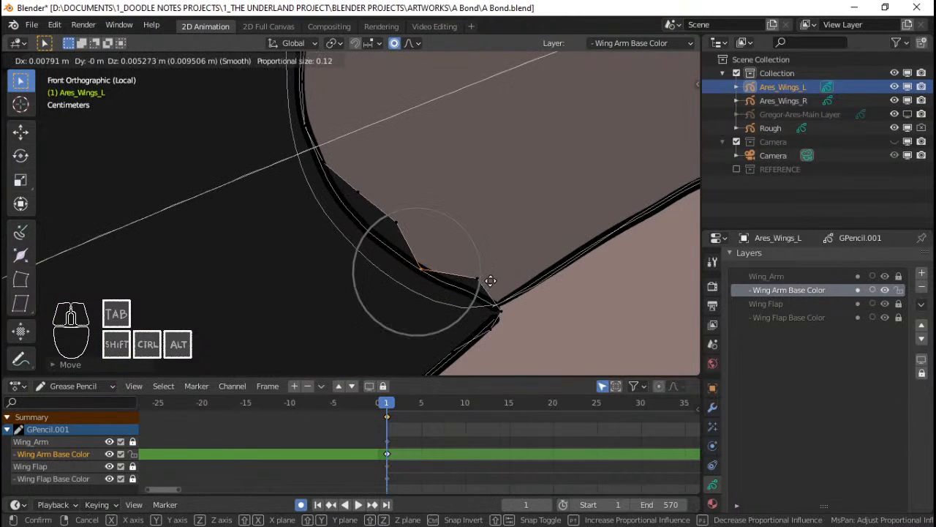
{"action": "left_click", "coordinate": [489, 278]}
Move the remaining fill points along the lower part of the joint curve onto the line, with a proportional size of 0.07
{"action": "key", "text": "g"}
{"action": "scroll", "coordinate": [483, 279], "scroll_direction": "up", "scroll_amount": 6}
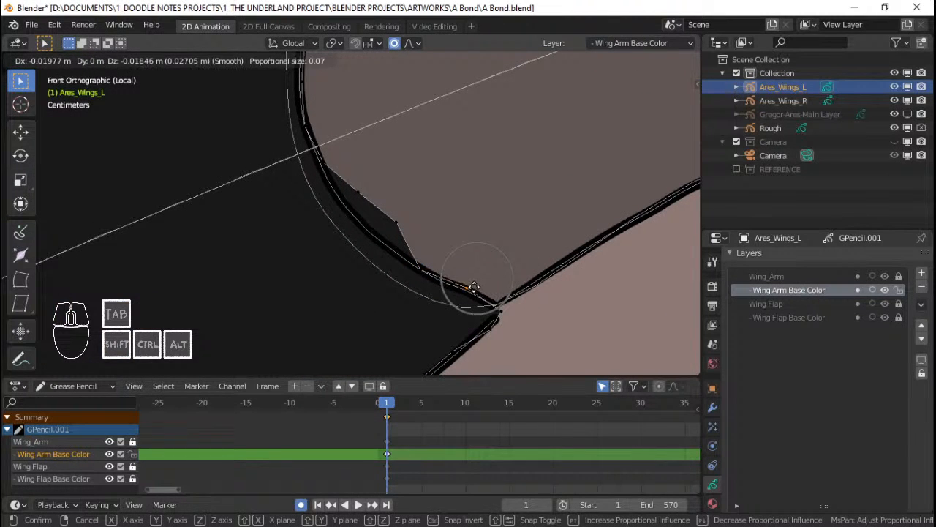
{"action": "left_click", "coordinate": [474, 292]}
{"action": "left_click", "coordinate": [381, 210]}
{"action": "key", "text": "g"}
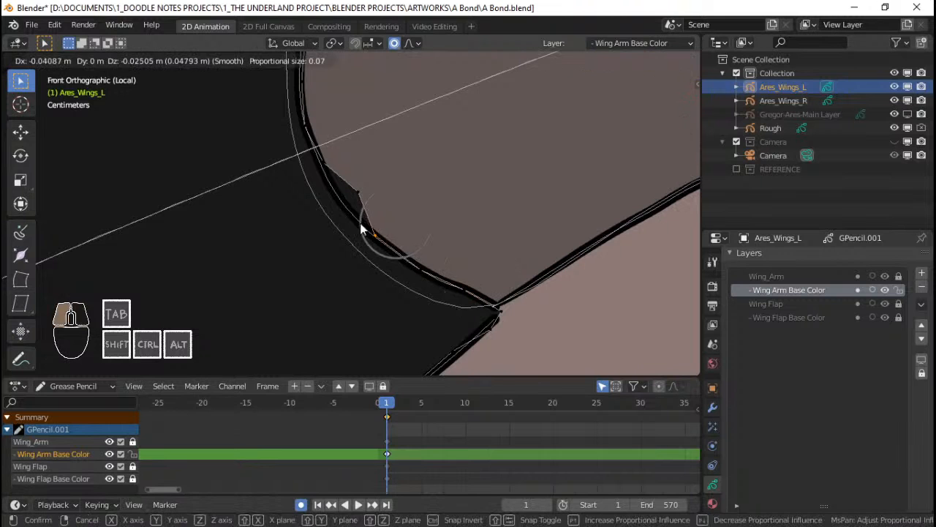
{"action": "left_click", "coordinate": [358, 180]}
{"action": "key", "text": "g"}
{"action": "left_click", "coordinate": [349, 191]}
Hide the viewport overlays and enable the Gregor-Ares-Main Layer object in the viewports
{"action": "scroll", "coordinate": [351, 191], "scroll_direction": "down", "scroll_amount": 10}
{"action": "key", "text": "shift+alt+z"}
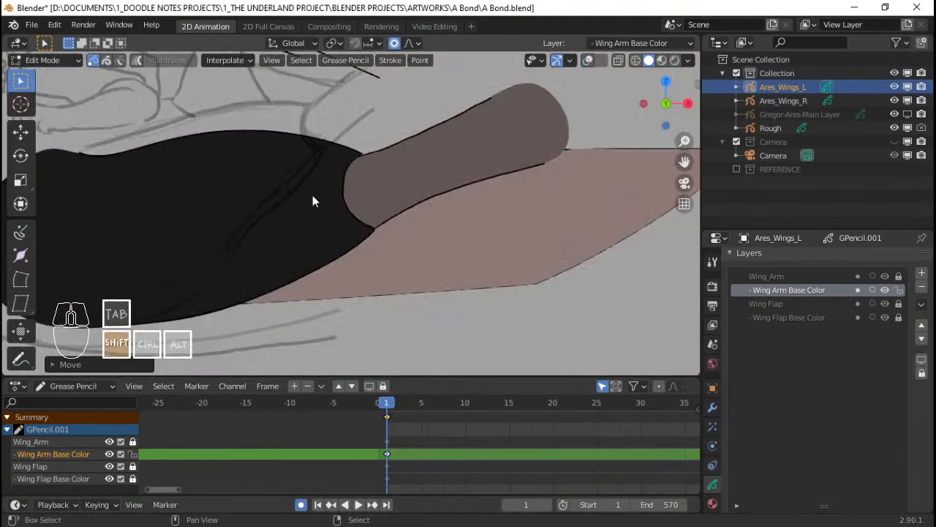
{"action": "middle_click_drag", "start_coordinate": [314, 196], "coordinate": [452, 214], "text": "shift"}
{"action": "mouse_move", "coordinate": [380, 229]}
{"action": "middle_mouse_down", "text": "shift"}
{"action": "mouse_move", "coordinate": [343, 228]}
{"action": "mouse_move", "coordinate": [416, 209]}
{"action": "mouse_move", "coordinate": [413, 218]}
{"action": "mouse_move", "coordinate": [452, 219]}
{"action": "middle_mouse_up", "text": "shift"}
{"action": "scroll", "coordinate": [416, 209], "scroll_direction": "down", "scroll_amount": 3}
{"action": "scroll", "coordinate": [412, 219], "scroll_direction": "up", "scroll_amount": 2}
{"action": "scroll", "coordinate": [412, 220], "scroll_direction": "down", "scroll_amount": 3}
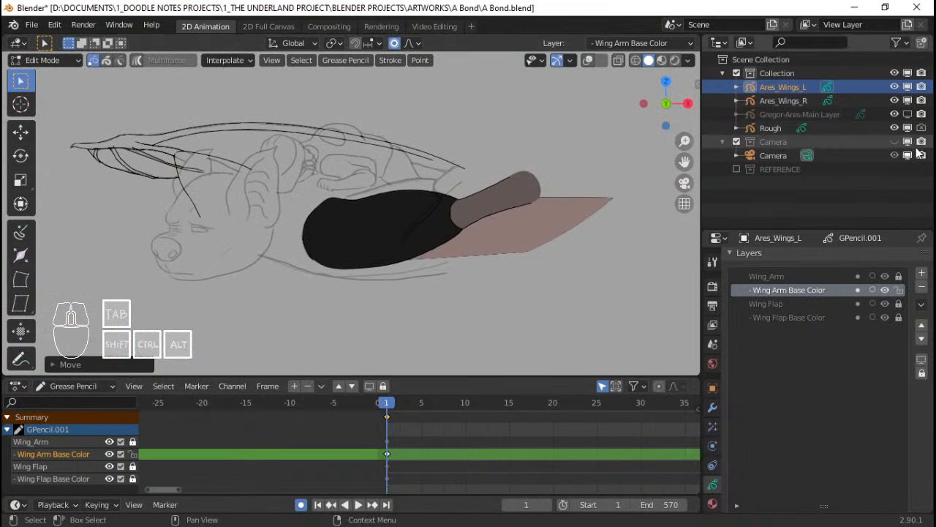
{"action": "left_click", "coordinate": [907, 114]}
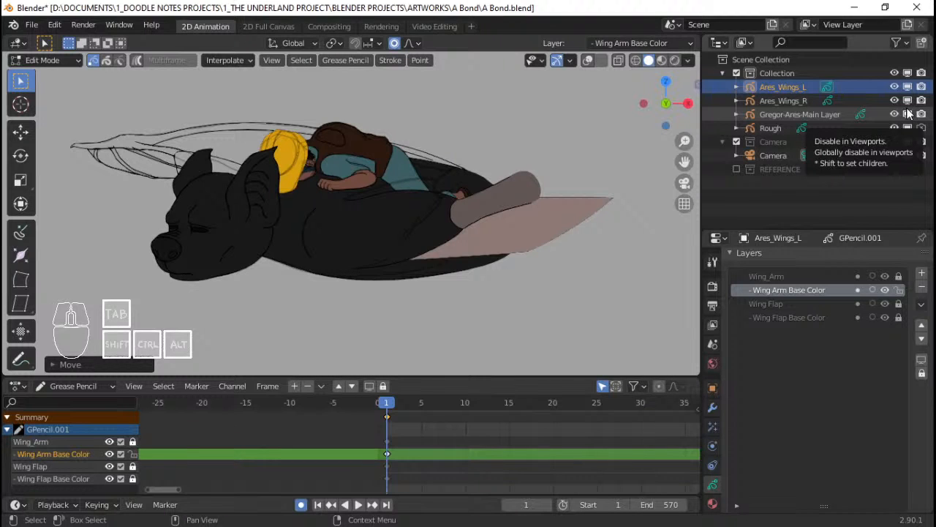
Examine how the left wing's base colors fit with the bat and rider artwork, both up close and through the camera
{"action": "scroll", "coordinate": [206, 221], "scroll_direction": "up", "scroll_amount": 3}
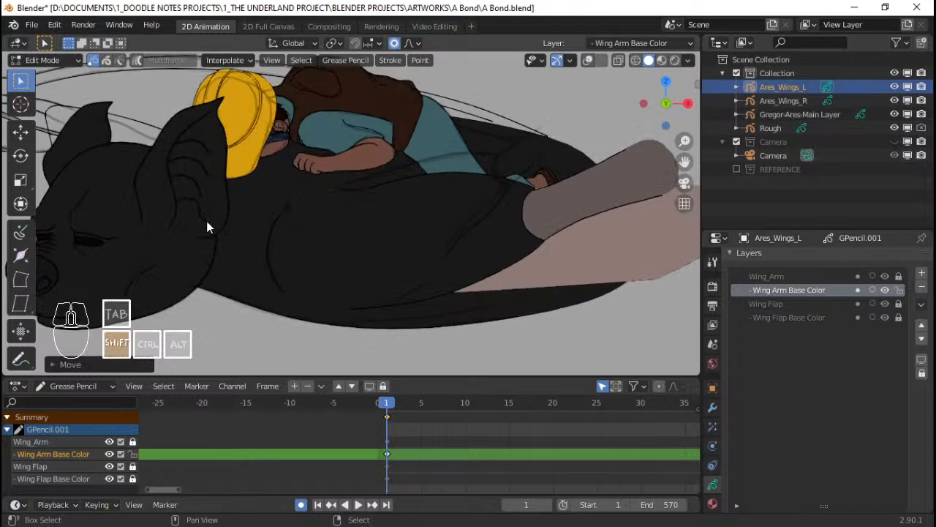
{"action": "middle_click_drag", "start_coordinate": [206, 221], "coordinate": [354, 275], "text": "shift"}
{"action": "scroll", "coordinate": [341, 228], "scroll_direction": "up", "scroll_amount": 3}
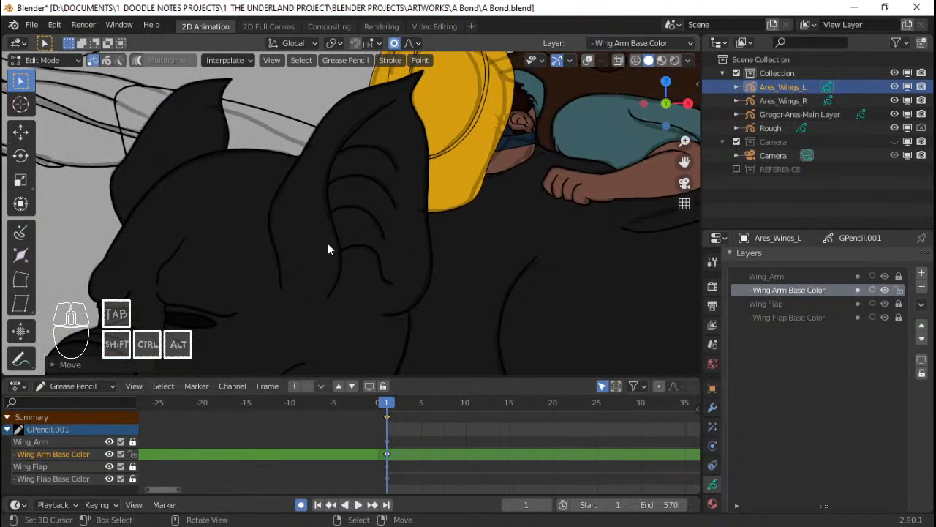
{"action": "scroll", "coordinate": [341, 261], "scroll_direction": "down", "scroll_amount": 2}
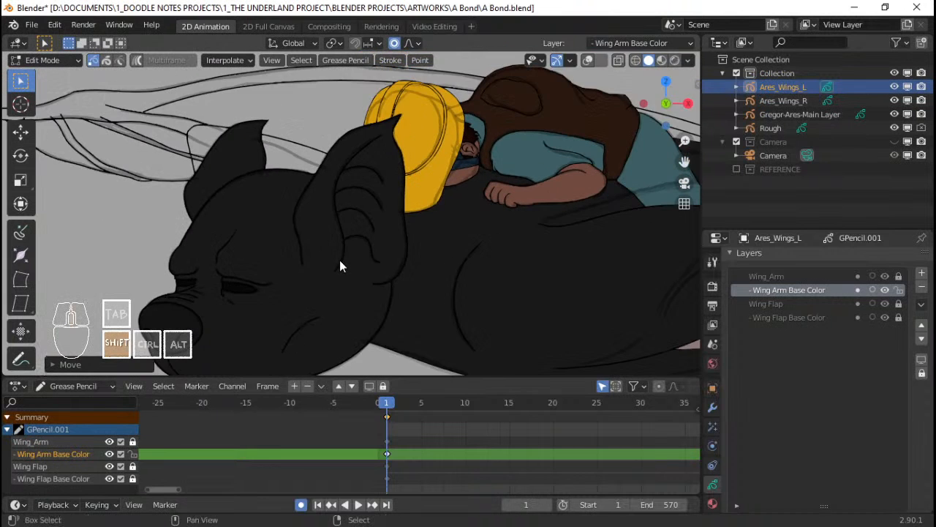
{"action": "middle_click_drag", "start_coordinate": [339, 259], "coordinate": [249, 256], "text": "shift"}
{"action": "scroll", "coordinate": [253, 256], "scroll_direction": "down", "scroll_amount": 3}
{"action": "middle_click_drag", "start_coordinate": [402, 269], "coordinate": [356, 264], "text": "shift"}
{"action": "scroll", "coordinate": [357, 264], "scroll_direction": "up", "scroll_amount": 3}
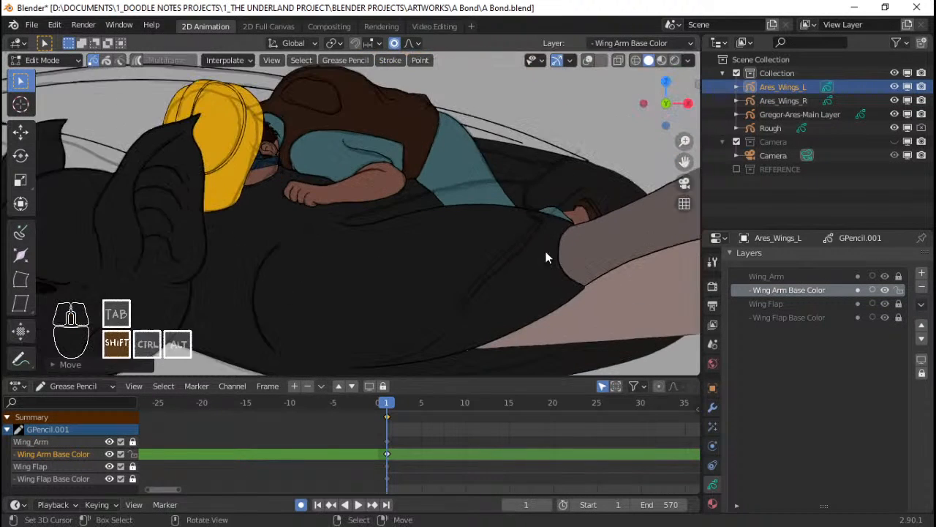
{"action": "middle_click_drag", "start_coordinate": [545, 255], "coordinate": [453, 250], "text": "shift"}
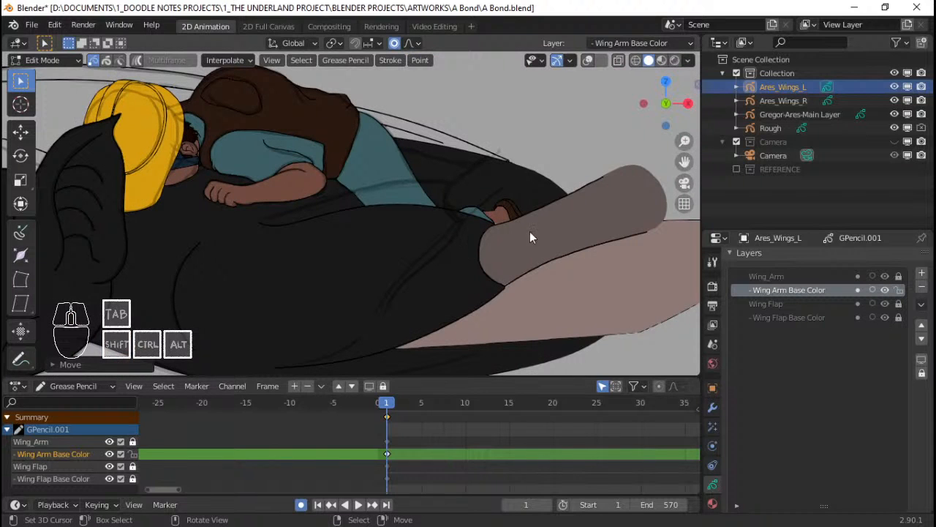
{"action": "key", "text": "KP_0"}
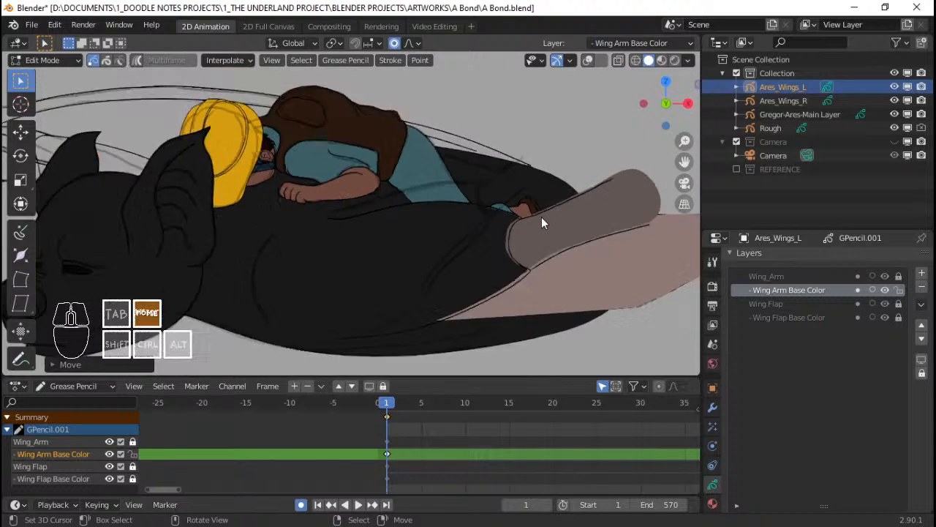
{"action": "scroll", "coordinate": [541, 218], "scroll_direction": "up", "scroll_amount": 4}
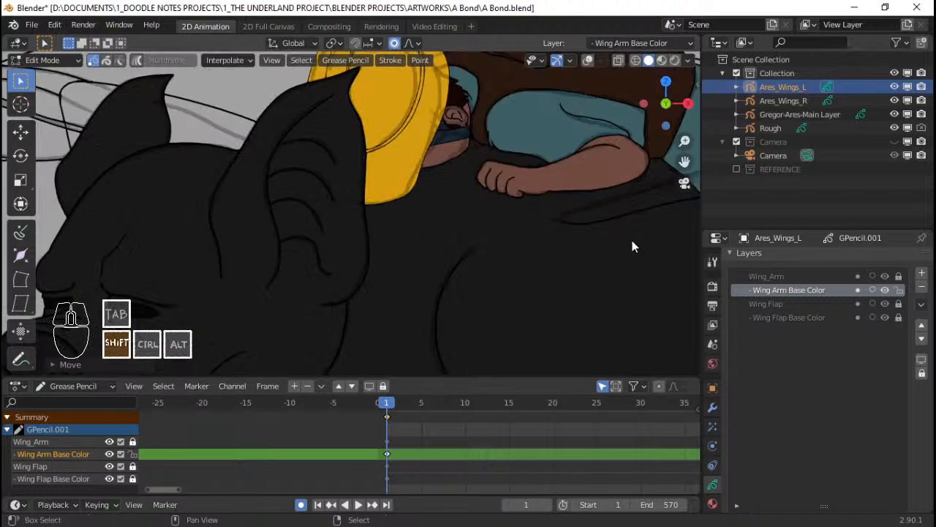
{"action": "middle_click_drag", "start_coordinate": [631, 240], "coordinate": [468, 241], "text": "shift"}
{"action": "middle_click_drag", "start_coordinate": [607, 266], "coordinate": [496, 211], "text": "shift"}
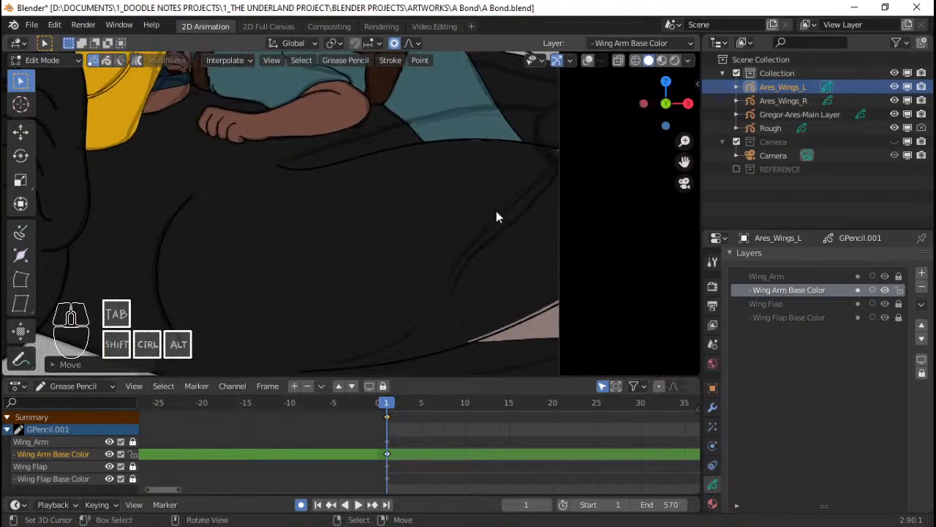
{"action": "scroll", "coordinate": [496, 216], "scroll_direction": "down", "scroll_amount": 2}
Unlock all the left wing's line and base color layers and select all their strokes, with the overlays shown
{"action": "mouse_move", "coordinate": [496, 217]}
{"action": "middle_mouse_down"}
{"action": "mouse_move", "coordinate": [507, 212]}
{"action": "mouse_move", "coordinate": [412, 251]}
{"action": "mouse_move", "coordinate": [419, 226]}
{"action": "mouse_move", "coordinate": [349, 246]}
{"action": "mouse_move", "coordinate": [368, 229]}
{"action": "mouse_move", "coordinate": [431, 238]}
{"action": "mouse_move", "coordinate": [366, 256]}
{"action": "mouse_move", "coordinate": [351, 241]}
{"action": "mouse_move", "coordinate": [431, 248]}
{"action": "mouse_move", "coordinate": [347, 258]}
{"action": "mouse_move", "coordinate": [357, 256]}
{"action": "middle_mouse_up"}
{"action": "key", "text": "Tab"}
{"action": "key", "text": "Tab"}
{"action": "key", "text": "a"}
{"action": "key", "text": "KP_3"}
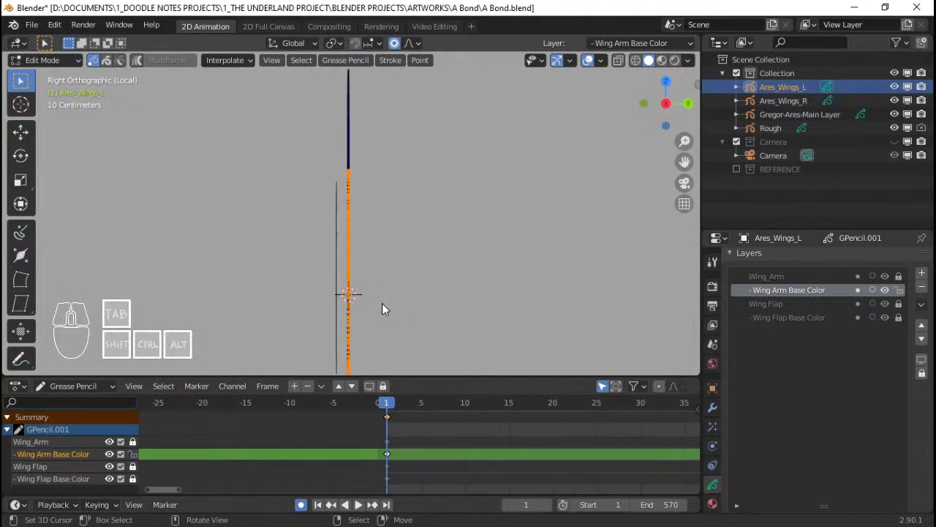
{"action": "left_click", "coordinate": [900, 277]}
Flatten all the selected wing strokes by scaling them to 0 along the global Y axis
{"action": "mouse_move", "coordinate": [286, 246]}
{"action": "middle_mouse_down"}
{"action": "mouse_move", "coordinate": [330, 232]}
{"action": "mouse_move", "coordinate": [305, 236]}
{"action": "mouse_move", "coordinate": [307, 282]}
{"action": "mouse_move", "coordinate": [335, 286]}
{"action": "mouse_move", "coordinate": [405, 249]}
{"action": "middle_mouse_up"}
{"action": "key", "text": "s"}
{"action": "key", "text": "y"}
{"action": "key", "text": "0"}
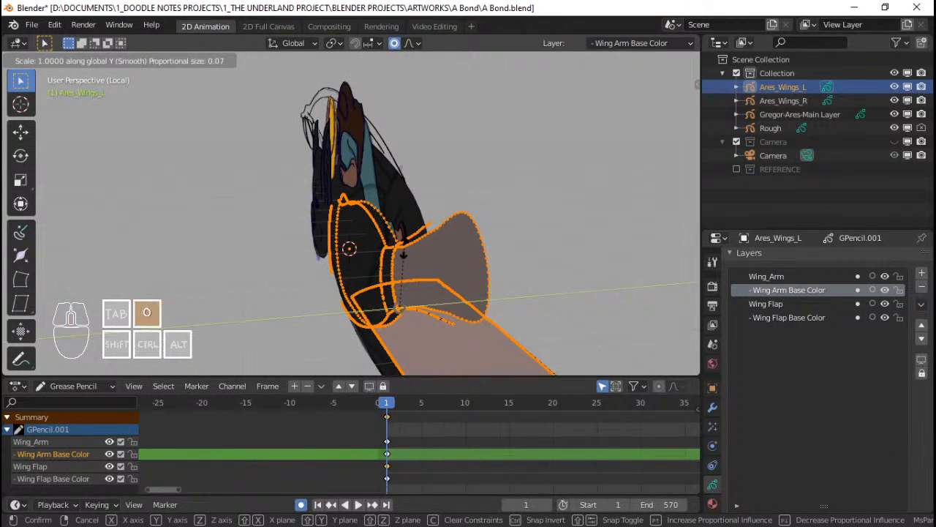
{"action": "key", "text": "Return"}
Set the pivot point to 3D Cursor and scale the selected left wing strokes to 0 along the global Y axis
{"action": "key", "text": "Page_Down"}
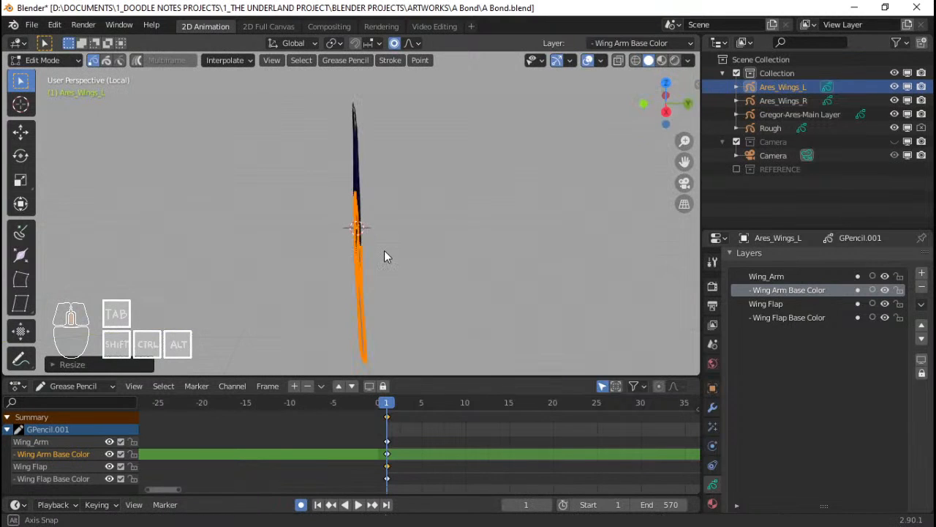
{"action": "scroll", "coordinate": [384, 250], "scroll_direction": "up", "scroll_amount": 6}
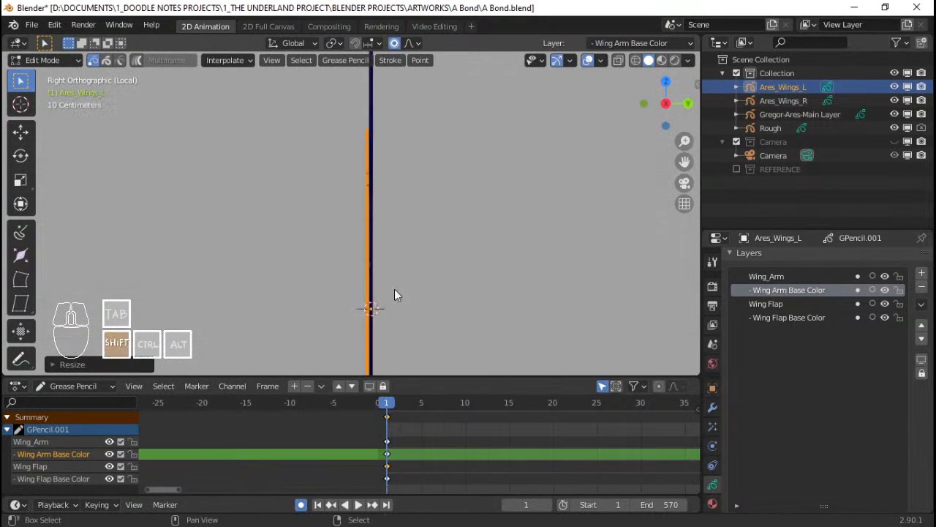
{"action": "middle_click_drag", "start_coordinate": [395, 305], "coordinate": [393, 269], "text": "shift"}
{"action": "key", "text": "shift+s"}
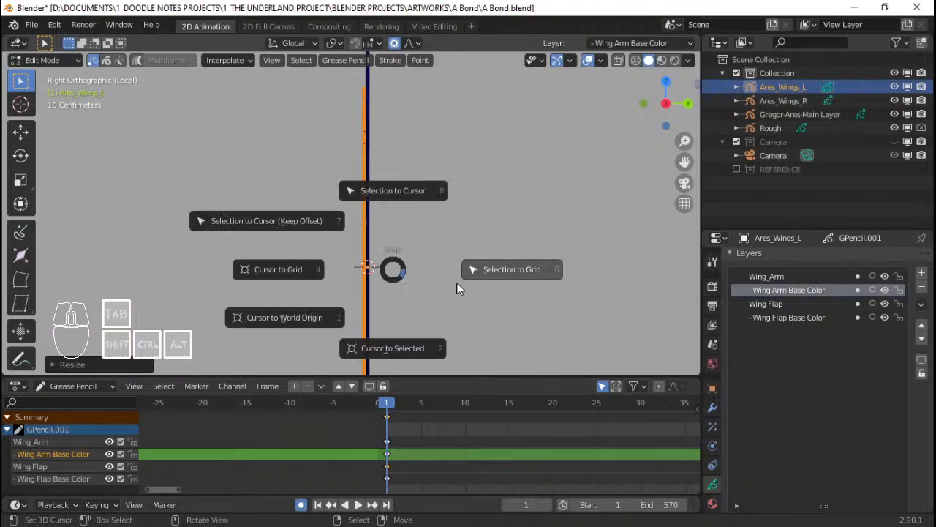
{"action": "key", "text": "Escape"}
{"action": "key", "text": "period"}
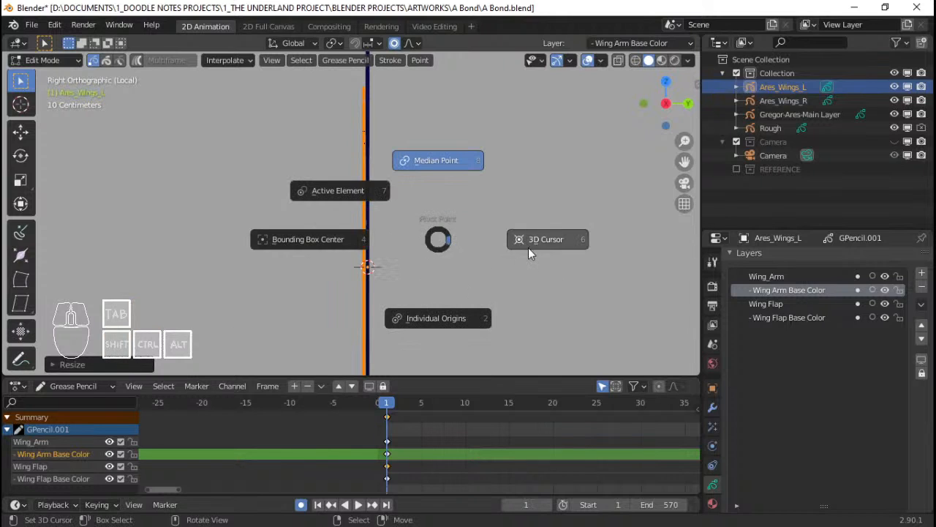
{"action": "left_click", "coordinate": [528, 248]}
{"action": "scroll", "coordinate": [452, 222], "scroll_direction": "down", "scroll_amount": 3, "text": "shift"}
{"action": "key", "text": "s"}
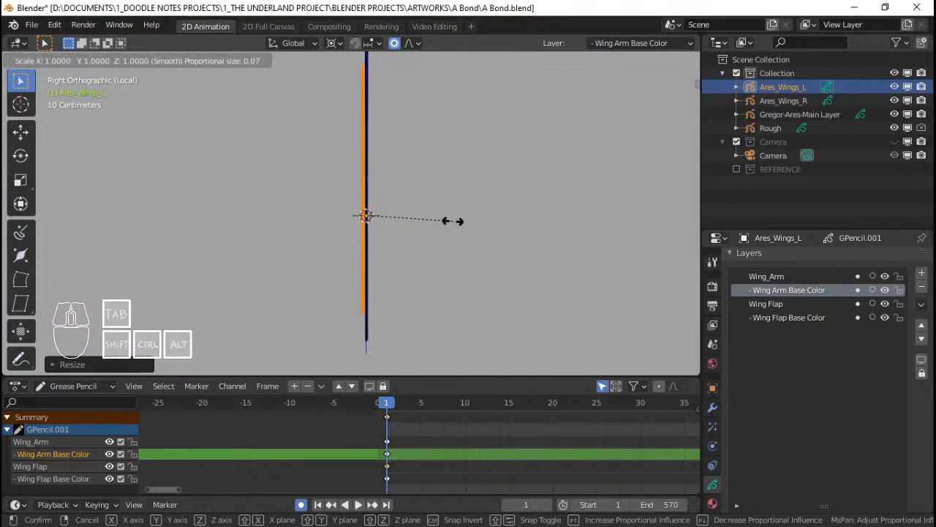
{"action": "key", "text": "y"}
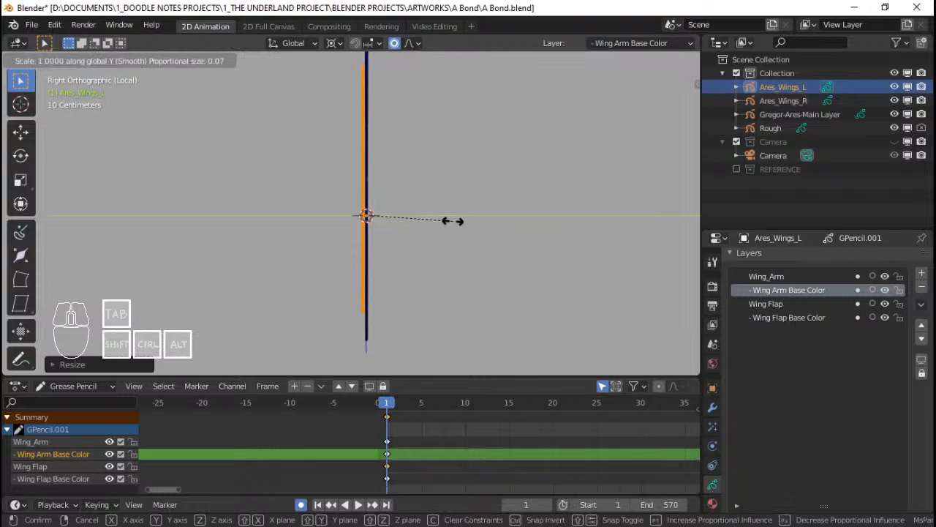
{"action": "key", "text": "0"}
{"action": "key", "text": "Return"}
Switch the left wing from Edit Mode to Object Mode
{"action": "scroll", "coordinate": [453, 221], "scroll_direction": "up", "scroll_amount": 3}
{"action": "mouse_move", "coordinate": [433, 217]}
{"action": "middle_mouse_down", "text": "shift"}
{"action": "mouse_move", "coordinate": [442, 221]}
{"action": "mouse_move", "coordinate": [356, 211]}
{"action": "mouse_move", "coordinate": [391, 219]}
{"action": "mouse_move", "coordinate": [387, 239]}
{"action": "middle_mouse_up", "text": "shift"}
{"action": "key", "text": "Tab"}
{"action": "key", "text": "ctrl+Tab"}
{"action": "left_click", "coordinate": [309, 227]}
{"action": "key", "text": "g"}
{"action": "key", "text": "y"}
{"action": "right_click", "coordinate": [384, 264]}
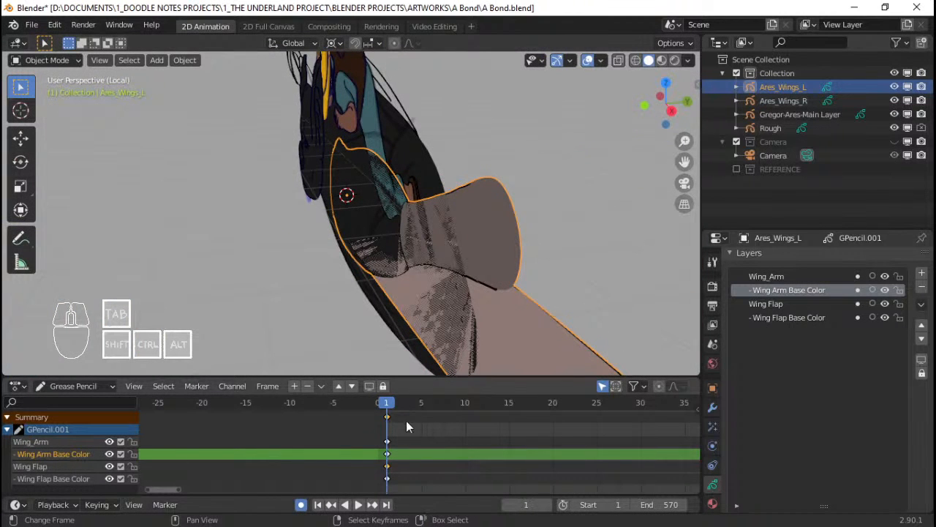
Turn off auto keying and move the left wing object slightly forward along the Y axis, clear of the body artwork
{"action": "left_click", "coordinate": [300, 504]}
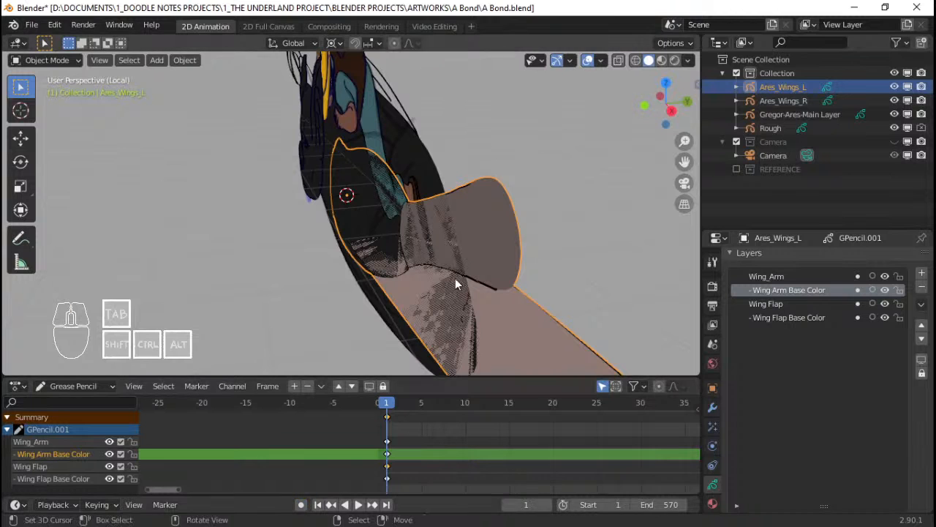
{"action": "key", "text": "g"}
{"action": "key", "text": "y"}
{"action": "left_click", "coordinate": [454, 272]}
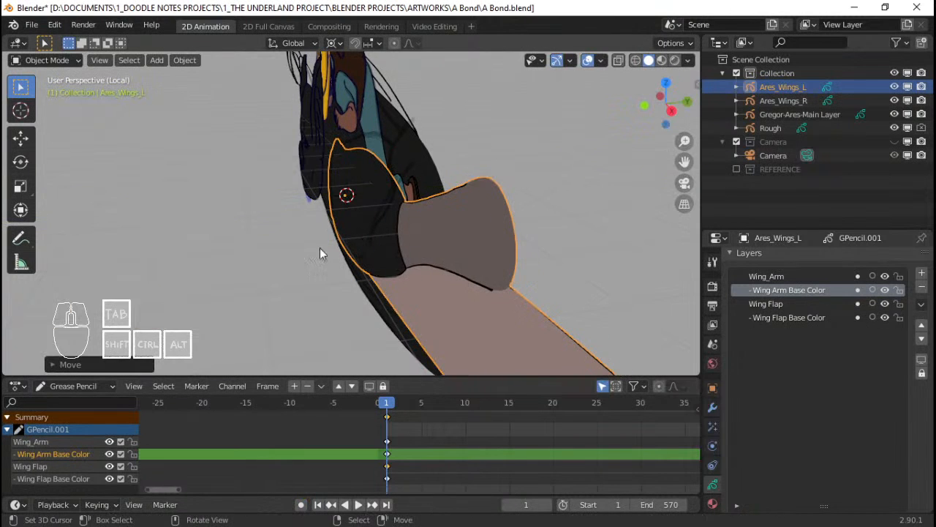
{"action": "middle_click_drag", "start_coordinate": [320, 247], "coordinate": [240, 242]}
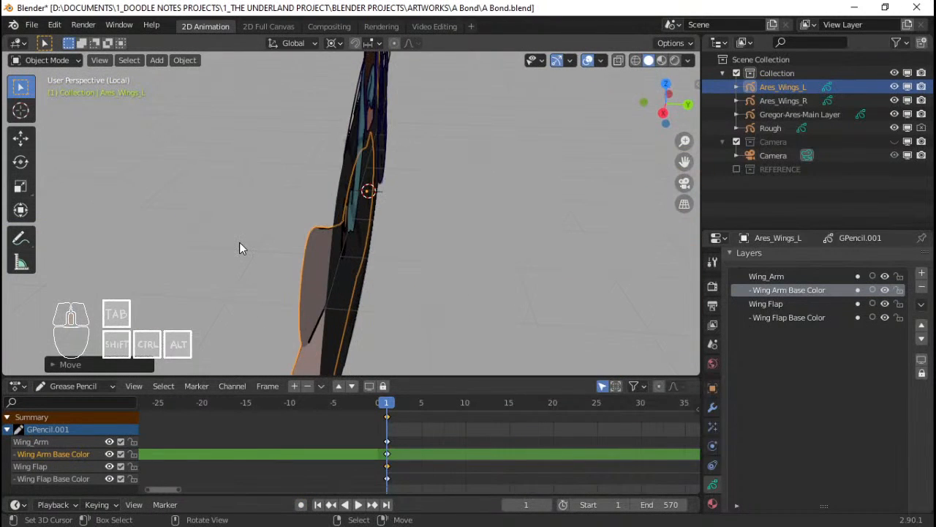
{"action": "key", "text": "KP_3"}
{"action": "scroll", "coordinate": [344, 264], "scroll_direction": "up", "scroll_amount": 4}
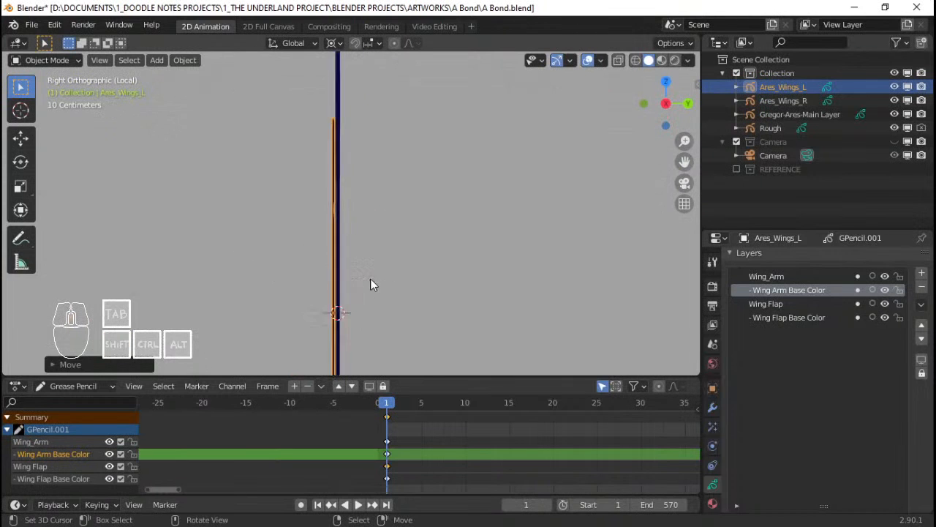
{"action": "key", "text": "g"}
{"action": "key", "text": "y"}
{"action": "right_click", "coordinate": [359, 259]}
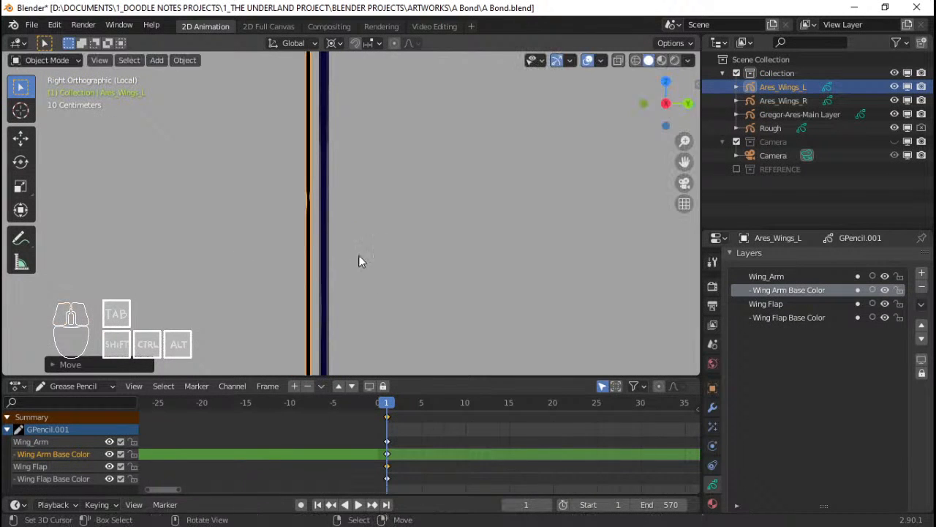
Check the left wing's placement against the bat's body from several angles and the front, and save the file
{"action": "middle_click_drag", "start_coordinate": [359, 259], "coordinate": [493, 247]}
{"action": "scroll", "coordinate": [493, 246], "scroll_direction": "down", "scroll_amount": 8}
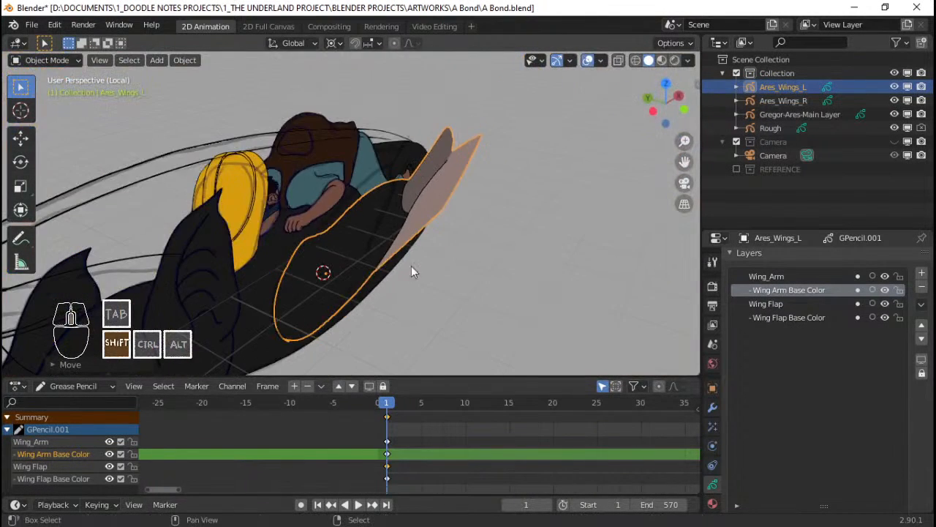
{"action": "middle_click_drag", "start_coordinate": [411, 266], "coordinate": [440, 245], "text": "shift"}
{"action": "middle_click_drag", "start_coordinate": [440, 245], "coordinate": [441, 205]}
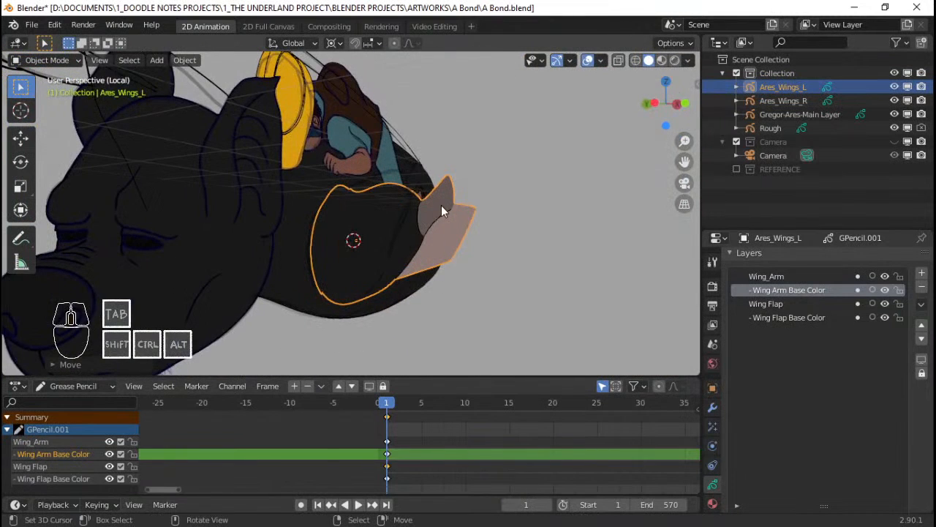
{"action": "scroll", "coordinate": [441, 204], "scroll_direction": "up", "scroll_amount": 3}
{"action": "key", "text": "ctrl+s"}
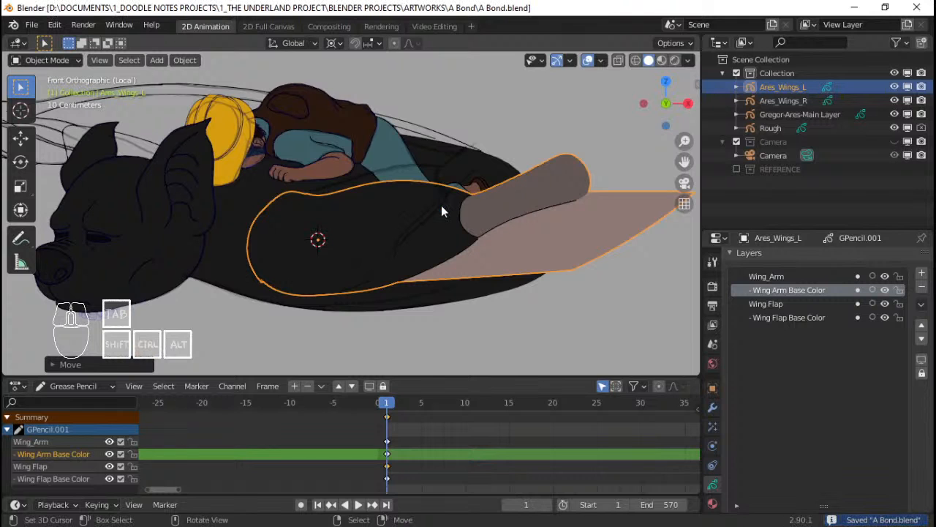
Deselect everything, check the wing's lines against the bat's body in front view, and save the file
{"action": "scroll", "coordinate": [479, 208], "scroll_direction": "up", "scroll_amount": 2}
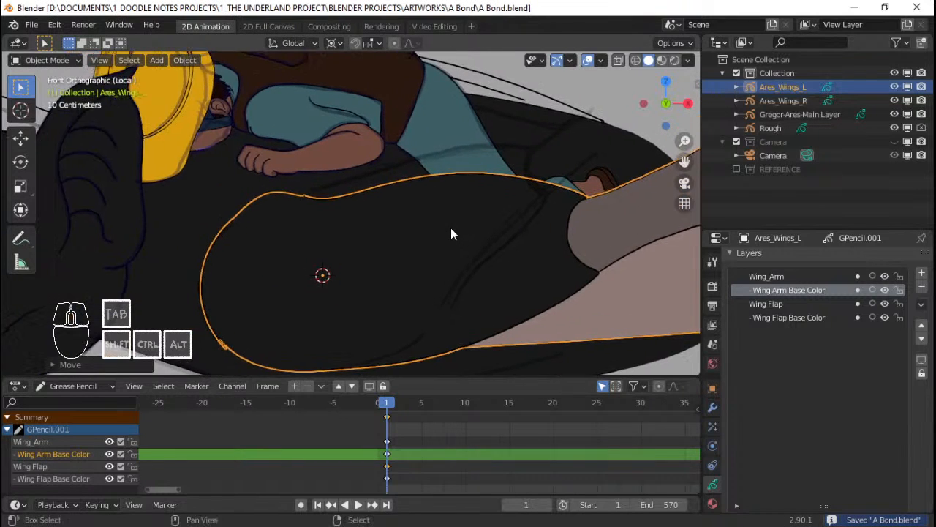
{"action": "scroll", "coordinate": [450, 233], "scroll_direction": "down", "scroll_amount": 2}
{"action": "scroll", "coordinate": [451, 228], "scroll_direction": "up", "scroll_amount": 2}
{"action": "key", "text": "alt+a"}
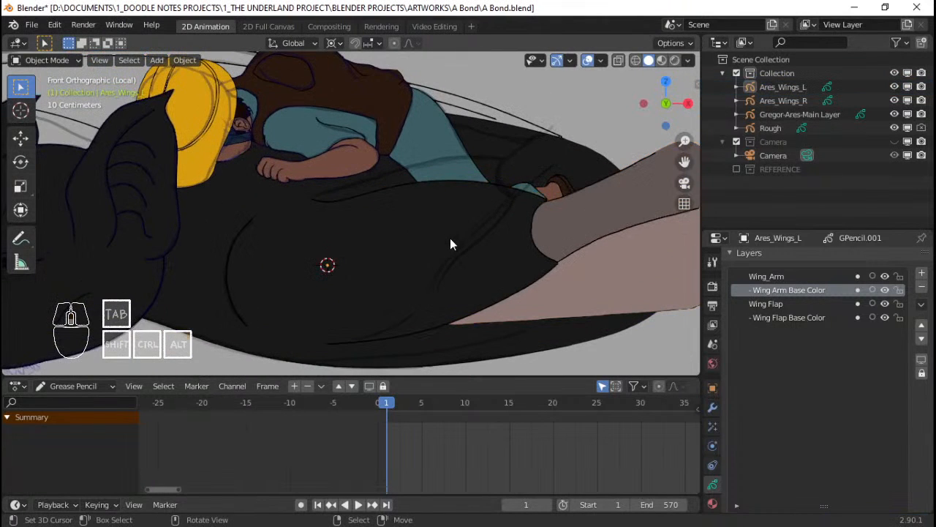
{"action": "scroll", "coordinate": [450, 238], "scroll_direction": "down", "scroll_amount": 1}
{"action": "middle_click_drag", "start_coordinate": [448, 238], "coordinate": [460, 243], "text": "shift"}
{"action": "scroll", "coordinate": [414, 258], "scroll_direction": "up", "scroll_amount": 2}
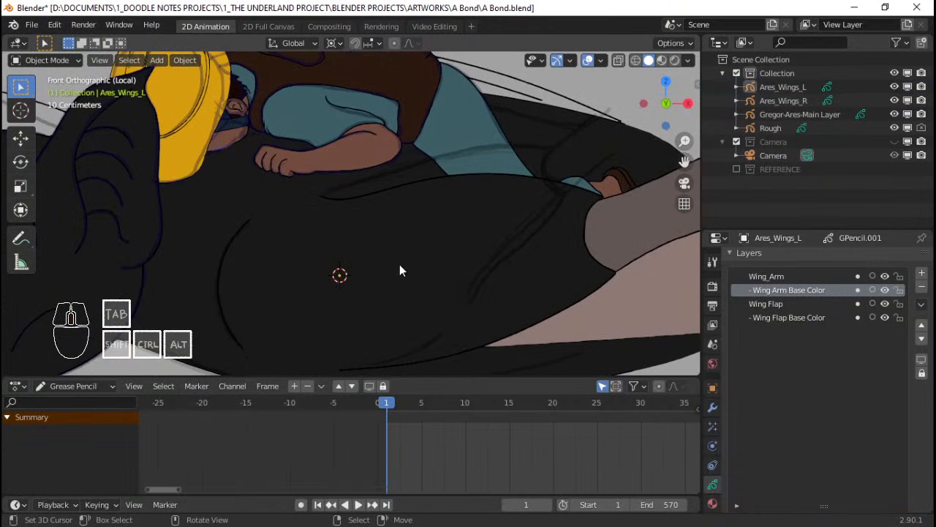
{"action": "scroll", "coordinate": [357, 276], "scroll_direction": "down", "scroll_amount": 3}
{"action": "scroll", "coordinate": [339, 245], "scroll_direction": "up", "scroll_amount": 3}
{"action": "key", "text": "ctrl+s"}
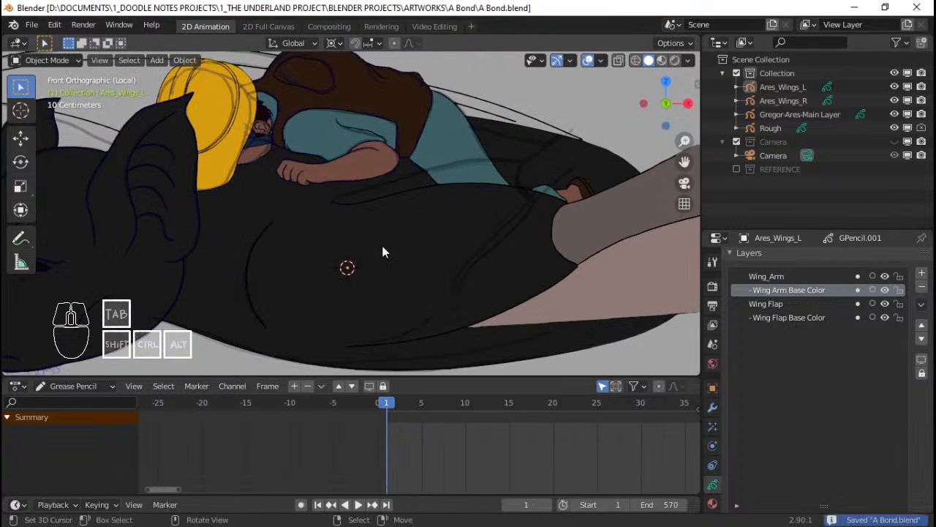
Examine how the left wing's arm and flap fills fit their outlines and overlap the bat's body in front view
{"action": "mouse_move", "coordinate": [475, 236]}
{"action": "middle_mouse_down", "text": "shift"}
{"action": "mouse_move", "coordinate": [372, 254]}
{"action": "mouse_move", "coordinate": [470, 240]}
{"action": "middle_mouse_up", "text": "shift"}
{"action": "scroll", "coordinate": [372, 253], "scroll_direction": "up", "scroll_amount": 2}
{"action": "scroll", "coordinate": [389, 250], "scroll_direction": "down", "scroll_amount": 1}
{"action": "scroll", "coordinate": [470, 241], "scroll_direction": "down", "scroll_amount": 1}
{"action": "middle_click_drag", "start_coordinate": [330, 235], "coordinate": [374, 234], "text": "shift"}
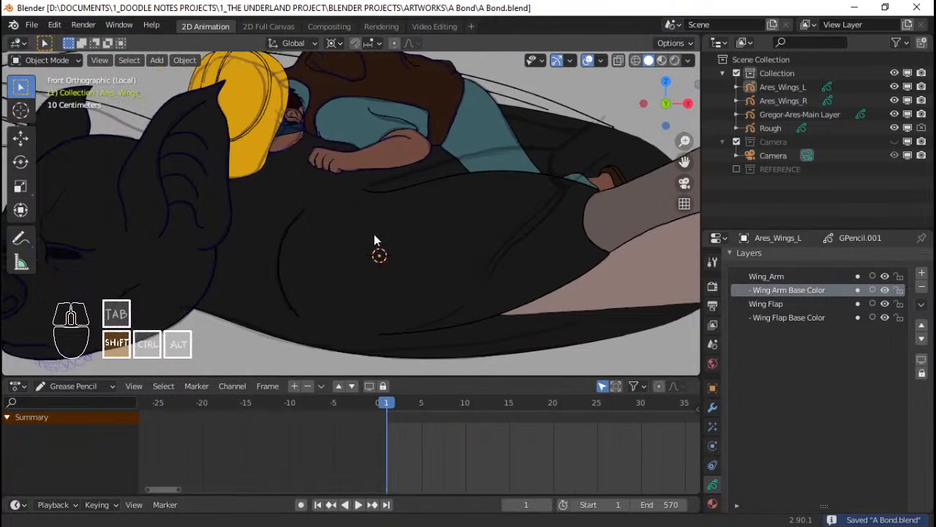
{"action": "scroll", "coordinate": [416, 260], "scroll_direction": "up", "scroll_amount": 2}
{"action": "middle_click_drag", "start_coordinate": [418, 270], "coordinate": [542, 283], "text": "shift"}
{"action": "scroll", "coordinate": [539, 286], "scroll_direction": "up", "scroll_amount": 1}
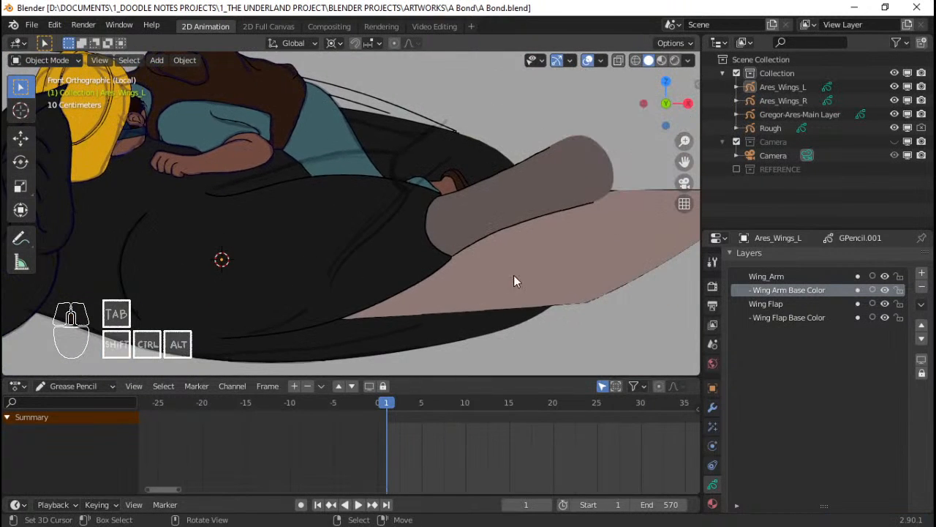
{"action": "middle_click_drag", "start_coordinate": [380, 308], "coordinate": [376, 311], "text": "shift"}
{"action": "scroll", "coordinate": [457, 293], "scroll_direction": "up", "scroll_amount": 2}
{"action": "middle_click_drag", "start_coordinate": [457, 293], "coordinate": [410, 298], "text": "shift"}
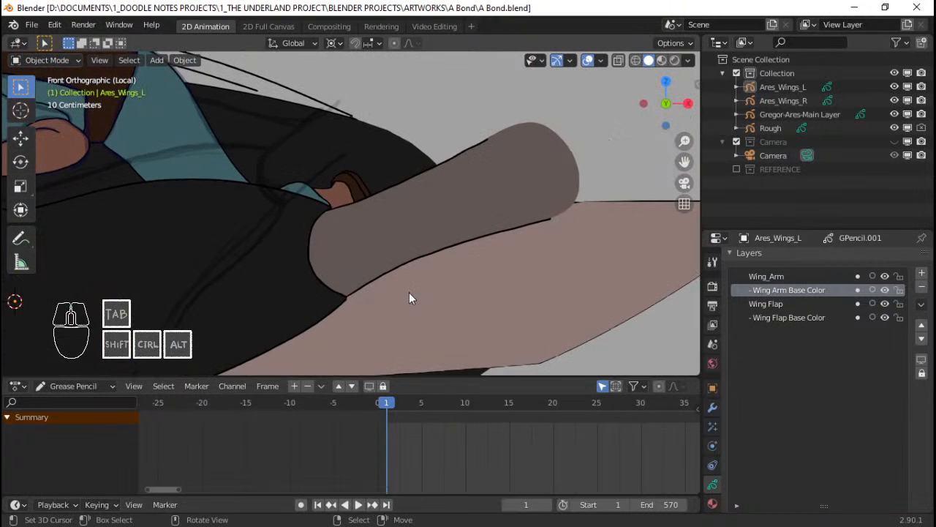
{"action": "scroll", "coordinate": [409, 298], "scroll_direction": "down", "scroll_amount": 2}
{"action": "middle_click_drag", "start_coordinate": [359, 253], "coordinate": [395, 247], "text": "shift"}
{"action": "scroll", "coordinate": [451, 234], "scroll_direction": "up", "scroll_amount": 2}
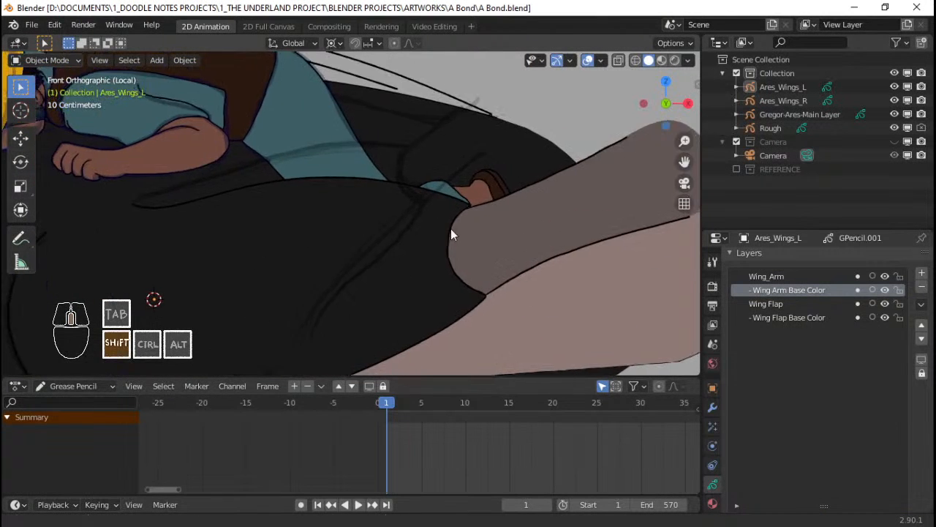
{"action": "scroll", "coordinate": [451, 235], "scroll_direction": "down", "scroll_amount": 2}
{"action": "middle_click_drag", "start_coordinate": [202, 220], "coordinate": [402, 209], "text": "shift"}
{"action": "scroll", "coordinate": [503, 221], "scroll_direction": "up", "scroll_amount": 1}
{"action": "scroll", "coordinate": [439, 227], "scroll_direction": "up", "scroll_amount": 1}
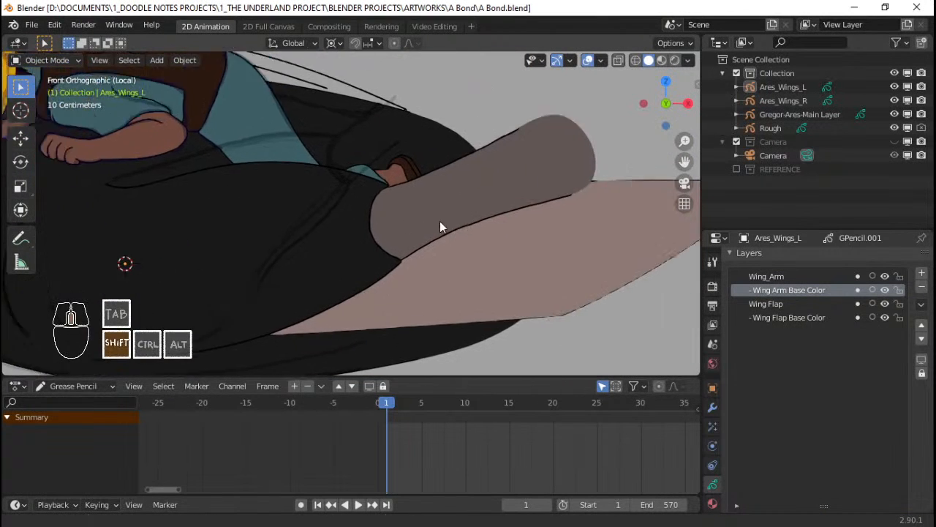
{"action": "scroll", "coordinate": [425, 230], "scroll_direction": "up", "scroll_amount": 2}
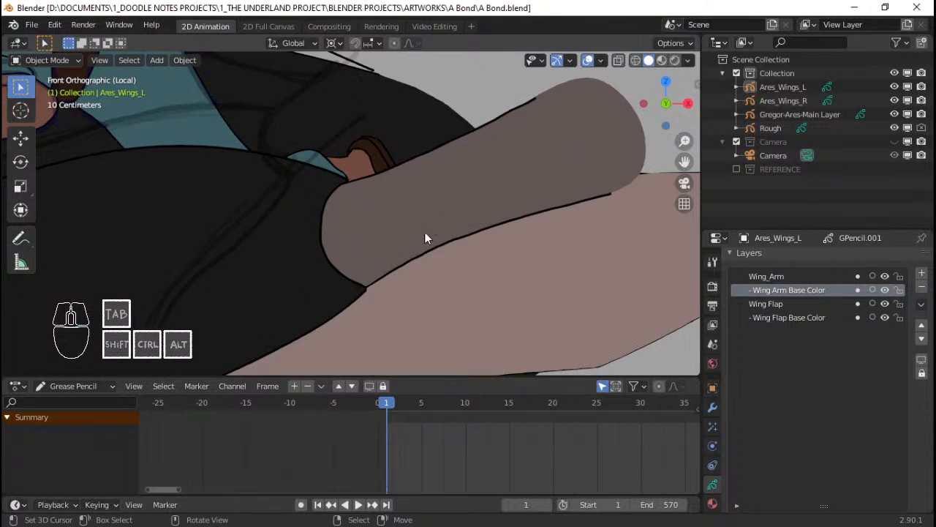
{"action": "scroll", "coordinate": [433, 233], "scroll_direction": "up", "scroll_amount": 1}
{"action": "scroll", "coordinate": [454, 224], "scroll_direction": "down", "scroll_amount": 3}
Hide the viewport overlays to inspect the wing artwork, show them again, and select the Ares_Wings_L object
{"action": "key", "text": "q"}
{"action": "scroll", "coordinate": [407, 236], "scroll_direction": "up", "scroll_amount": 1}
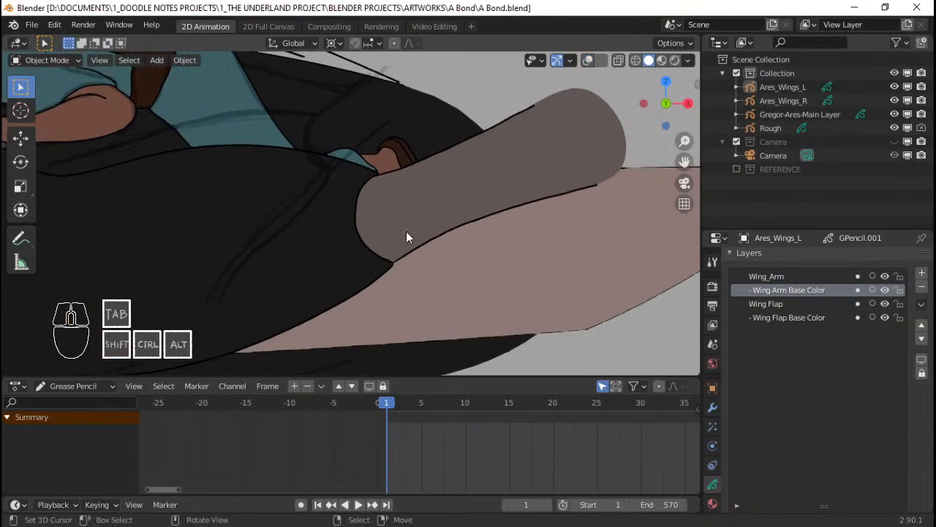
{"action": "scroll", "coordinate": [406, 242], "scroll_direction": "down", "scroll_amount": 2}
{"action": "scroll", "coordinate": [439, 259], "scroll_direction": "up", "scroll_amount": 1}
{"action": "scroll", "coordinate": [497, 241], "scroll_direction": "down", "scroll_amount": 1}
{"action": "left_click", "coordinate": [538, 218]}
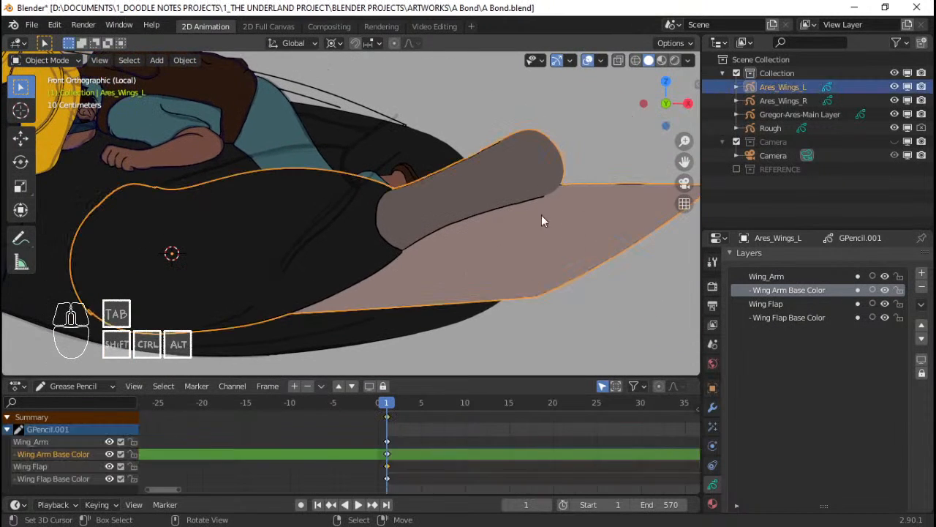
{"action": "middle_click_drag", "start_coordinate": [303, 257], "coordinate": [336, 238], "text": "shift"}
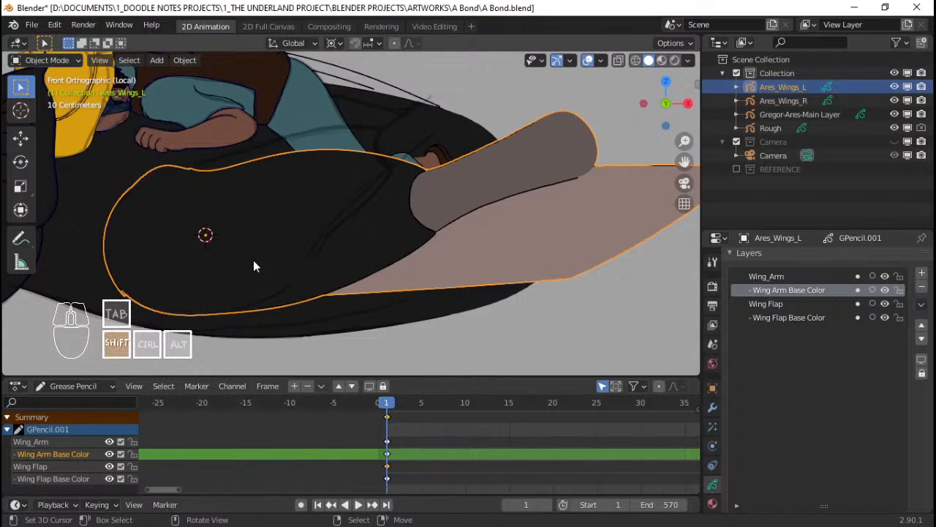
{"action": "middle_click_drag", "start_coordinate": [253, 259], "coordinate": [389, 259], "text": "shift"}
{"action": "scroll", "coordinate": [310, 254], "scroll_direction": "up", "scroll_amount": 1}
{"action": "scroll", "coordinate": [355, 260], "scroll_direction": "up", "scroll_amount": 1}
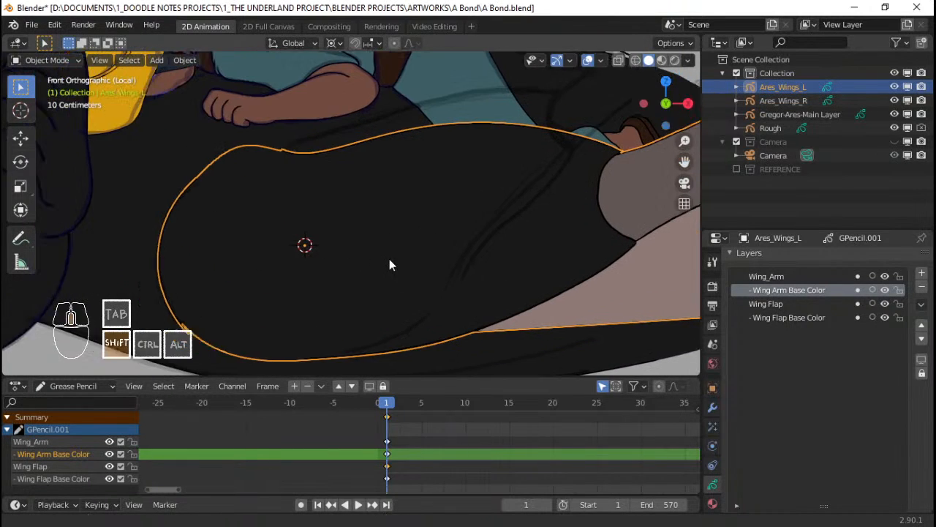
{"action": "scroll", "coordinate": [389, 261], "scroll_direction": "down", "scroll_amount": 1}
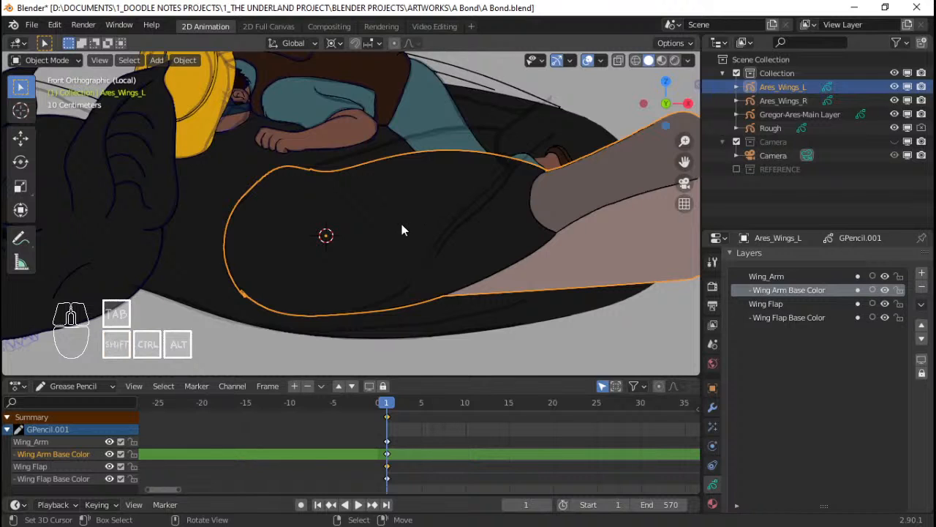
{"action": "key", "text": "shift+a"}
{"action": "key", "text": "shift+a"}
{"action": "scroll", "coordinate": [347, 226], "scroll_direction": "down", "scroll_amount": 3}
{"action": "scroll", "coordinate": [434, 244], "scroll_direction": "up", "scroll_amount": 4}
{"action": "scroll", "coordinate": [363, 255], "scroll_direction": "down", "scroll_amount": 1}
{"action": "scroll", "coordinate": [340, 255], "scroll_direction": "up", "scroll_amount": 1}
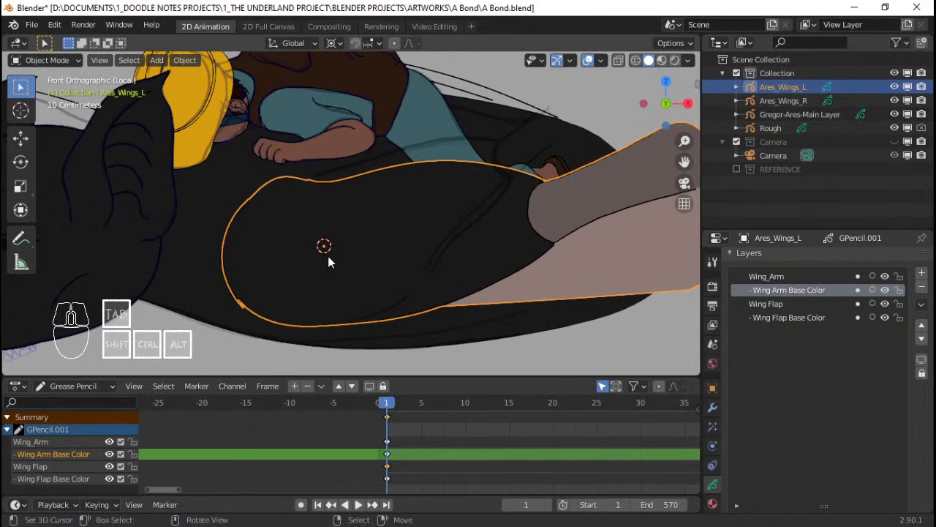
{"action": "key", "text": "shift+a"}
{"action": "scroll", "coordinate": [358, 232], "scroll_direction": "down", "scroll_amount": 3}
{"action": "scroll", "coordinate": [328, 236], "scroll_direction": "up", "scroll_amount": 3}
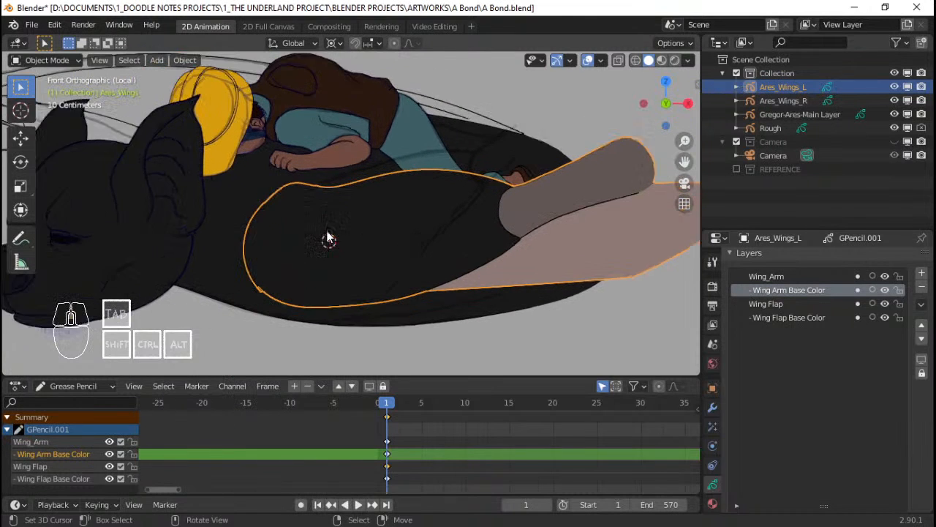
Select the Gregor-Ares-Main Layer object in place of the left wing
{"action": "key", "text": "Tab"}
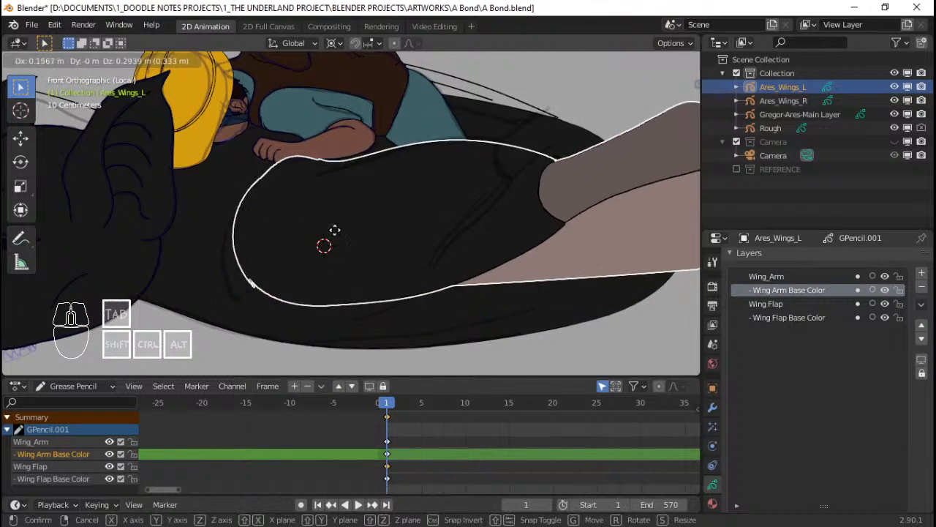
{"action": "key", "text": "Tab"}
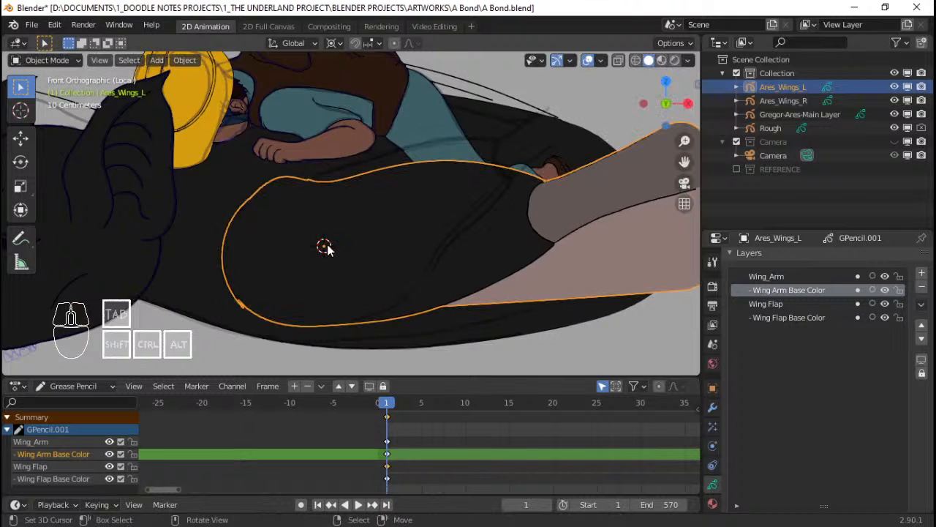
{"action": "left_click", "coordinate": [324, 249]}
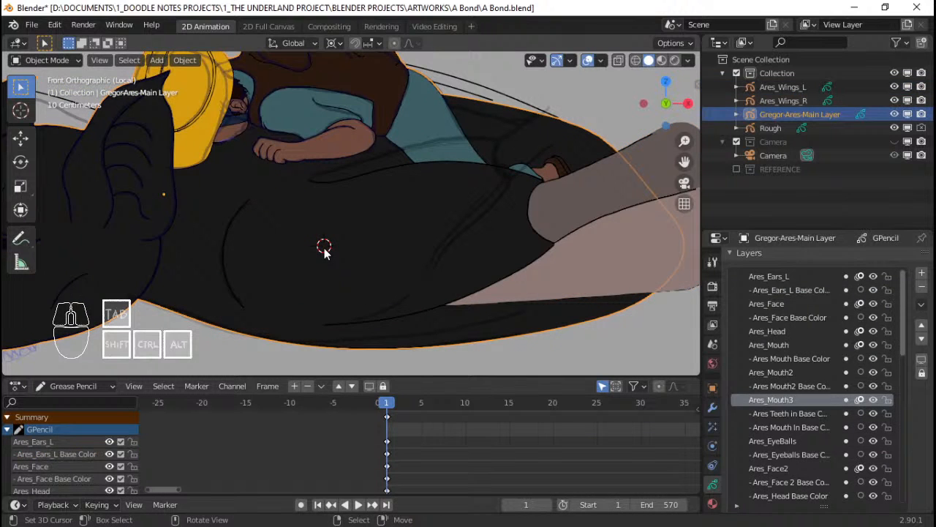
Select the Ares_Wings_L object and test its rotation around the current origin, restoring its orientation
{"action": "left_click", "coordinate": [324, 249]}
{"action": "key", "text": "r"}
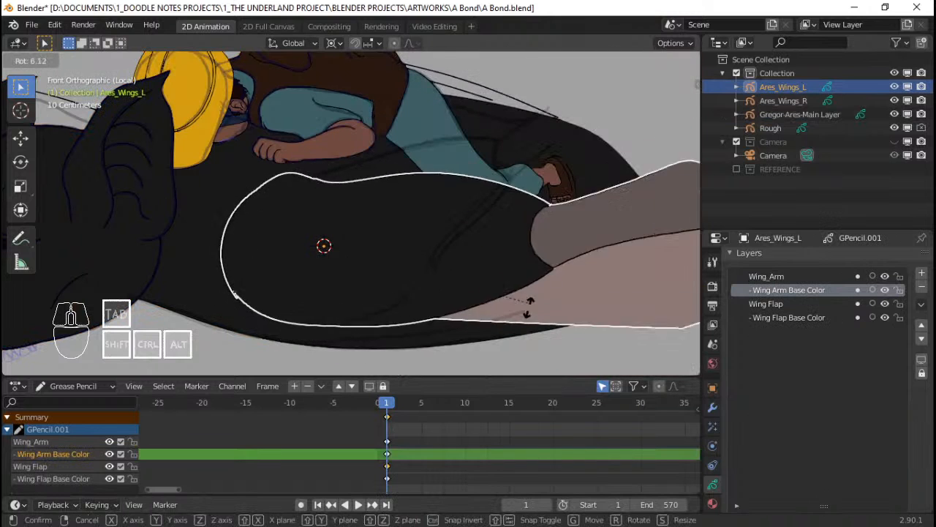
{"action": "right_click", "coordinate": [507, 285]}
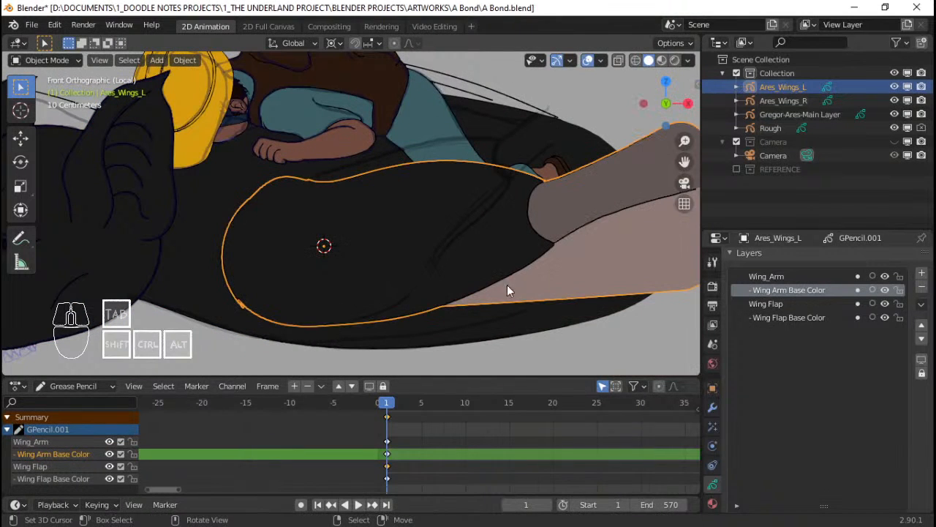
Move all of the left wing's strokes in edit mode by about 0.32 m along X and 0.16 m along Z
{"action": "scroll", "coordinate": [385, 245], "scroll_direction": "down", "scroll_amount": 3}
{"action": "key", "text": "Tab"}
{"action": "scroll", "coordinate": [386, 245], "scroll_direction": "up", "scroll_amount": 3}
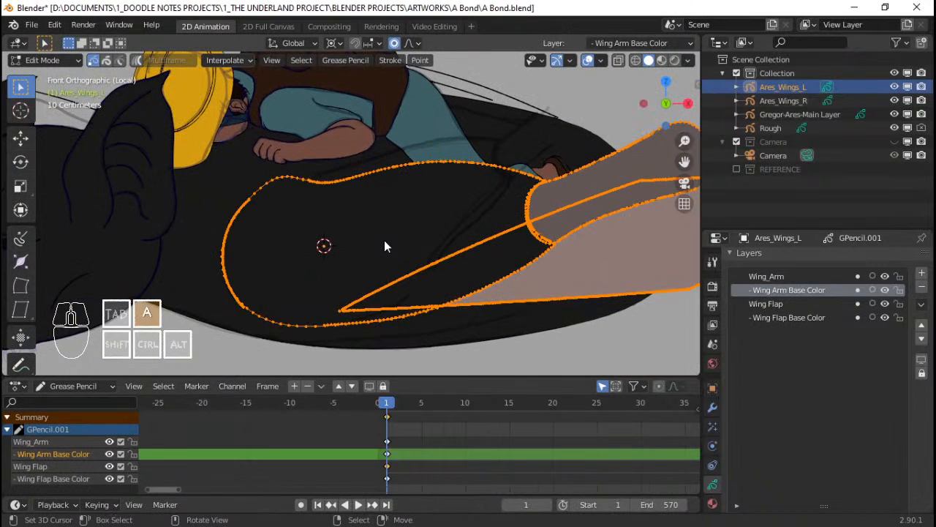
{"action": "key", "text": "g"}
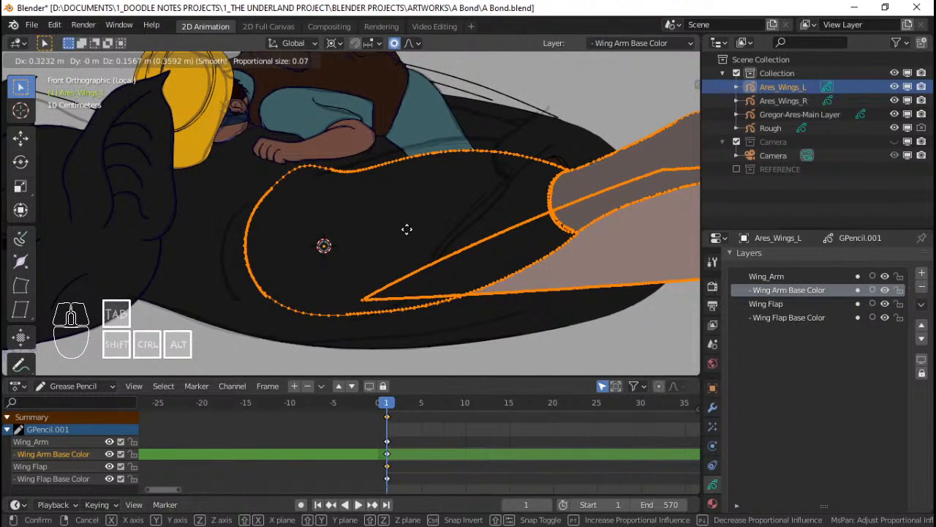
{"action": "left_click", "coordinate": [407, 234]}
{"action": "key", "text": "Tab"}
{"action": "key", "text": "Tab"}
Move the left wing object by about -0.29 m along X and -0.18 m along Z, back over the bat's shoulder
{"action": "key", "text": "g"}
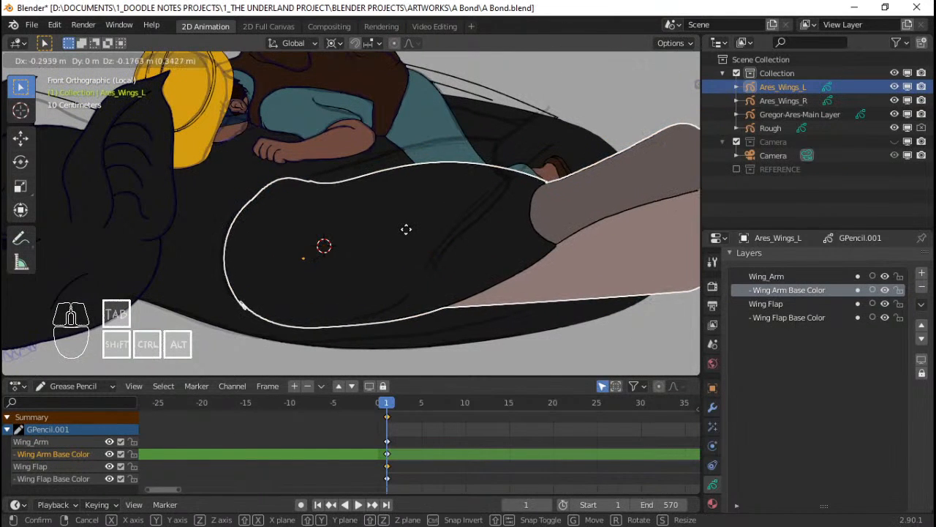
{"action": "left_click", "coordinate": [405, 229]}
{"action": "key", "text": "Tab"}
{"action": "scroll", "coordinate": [340, 239], "scroll_direction": "down", "scroll_amount": 3}
{"action": "scroll", "coordinate": [320, 247], "scroll_direction": "up", "scroll_amount": 3}
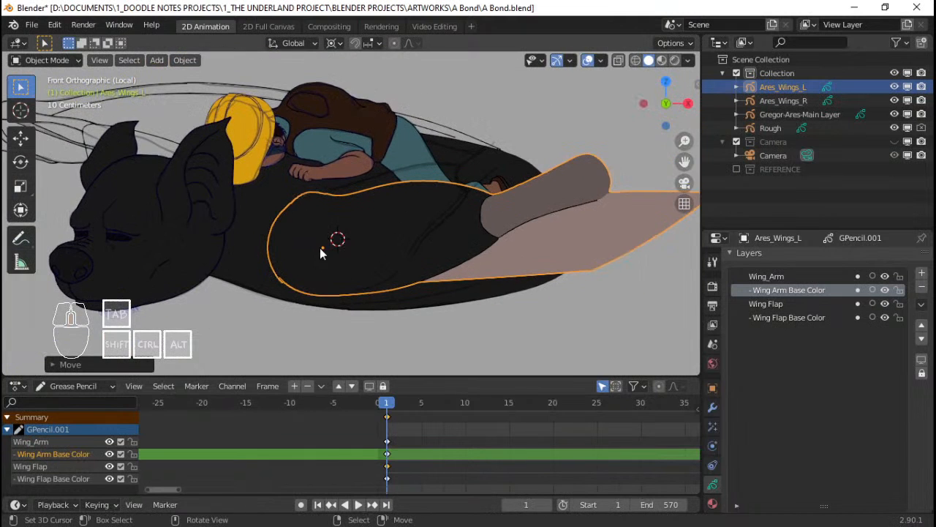
Change the transform pivot point and test the left wing's rotation with it, restoring the wing's orientation
{"action": "key", "text": "r"}
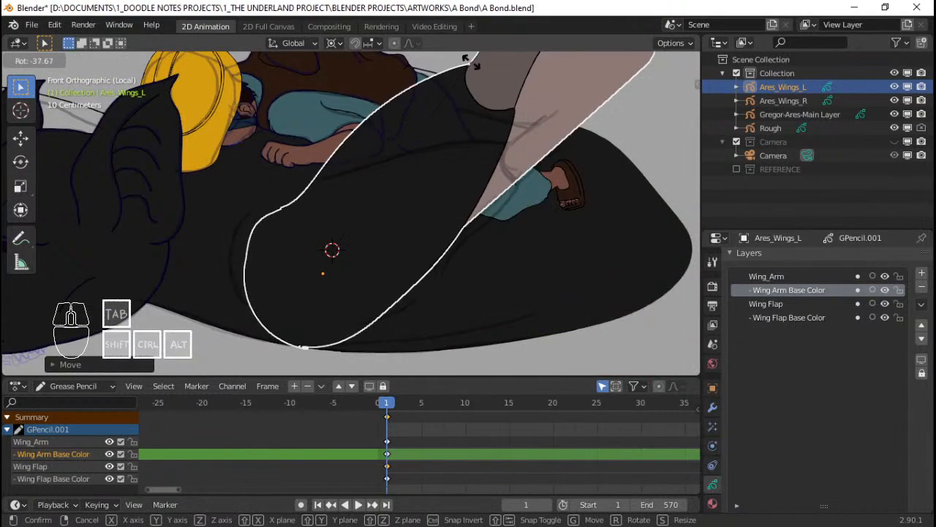
{"action": "left_click", "coordinate": [488, 331]}
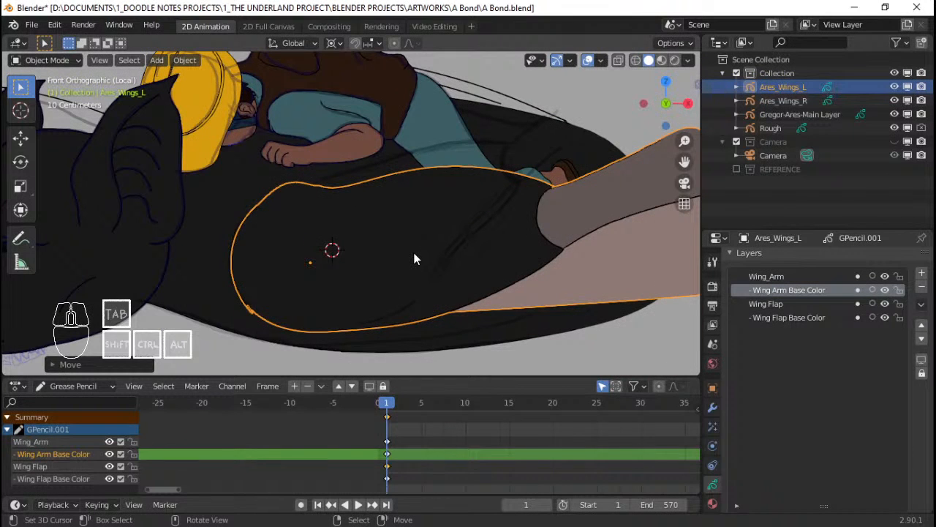
{"action": "key", "text": "period"}
{"action": "left_click", "coordinate": [431, 174]}
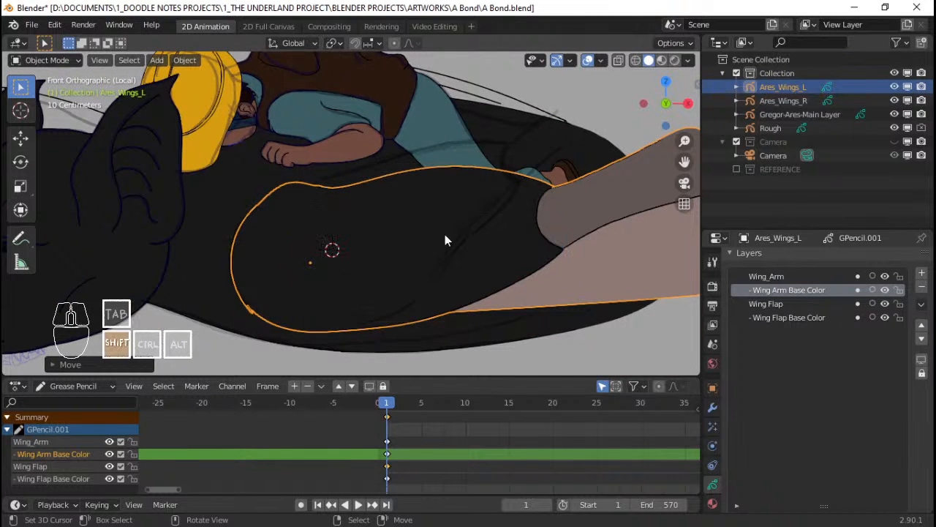
{"action": "key", "text": "r"}
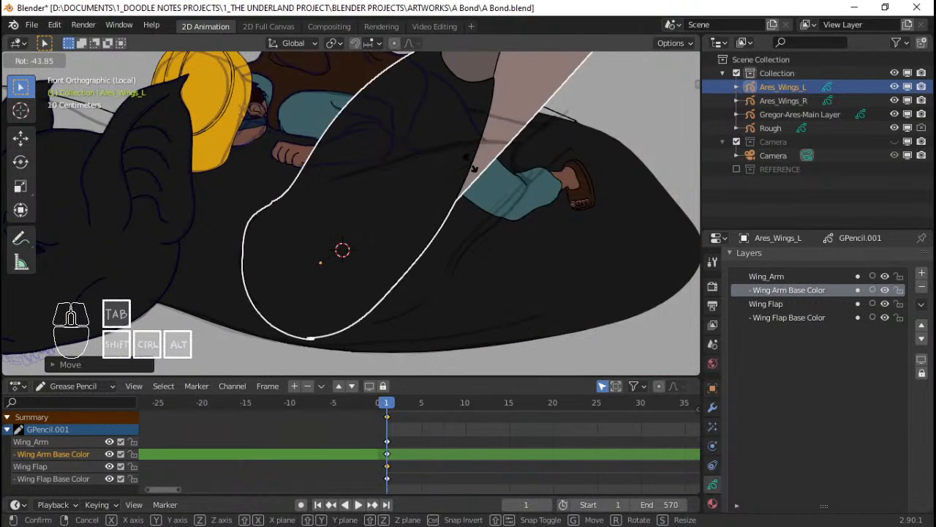
{"action": "left_click", "coordinate": [442, 290]}
Snap the 3D cursor to the left wing's origin
{"action": "key", "text": "shift+s"}
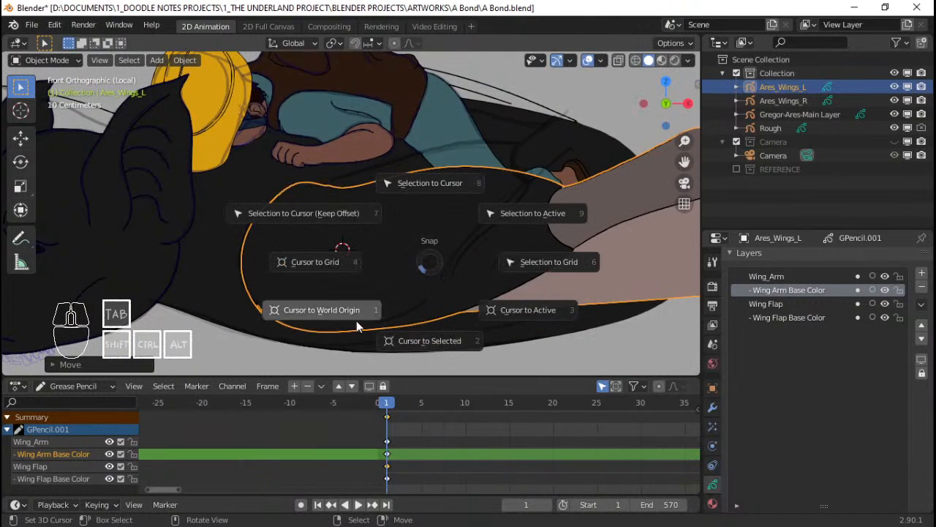
{"action": "left_click", "coordinate": [430, 339]}
{"action": "middle_click_drag", "start_coordinate": [370, 263], "coordinate": [384, 252], "text": "shift"}
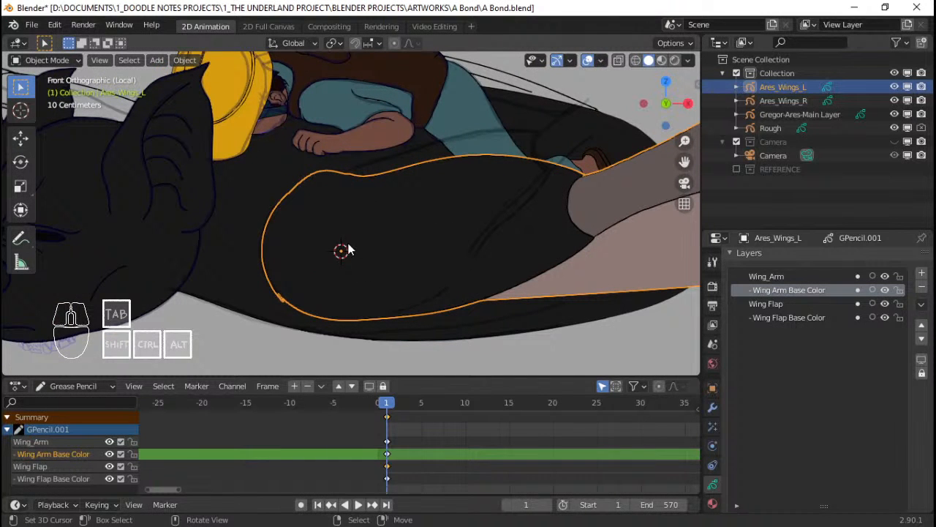
Test-rotate the left wing up and down about its shoulder origin, restoring its orientation each time
{"action": "key", "text": "r"}
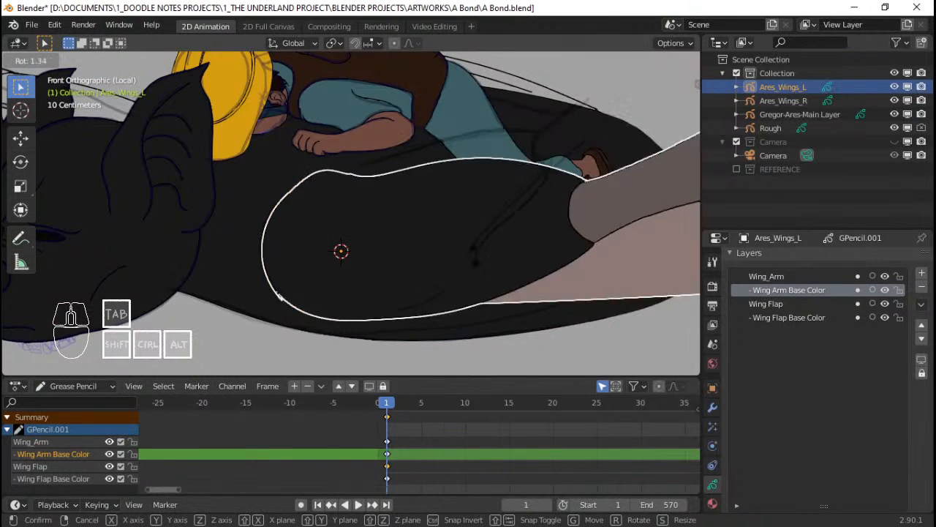
{"action": "key", "text": "Escape"}
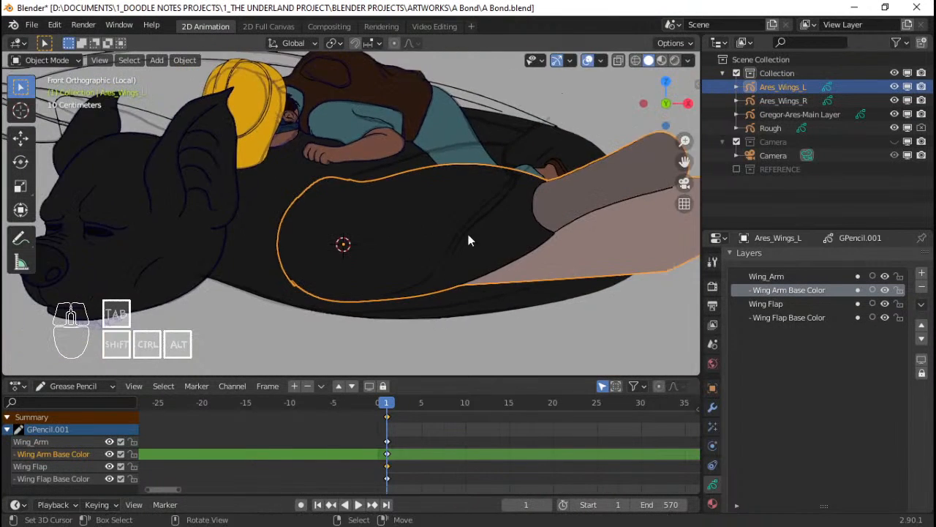
{"action": "key", "text": "r"}
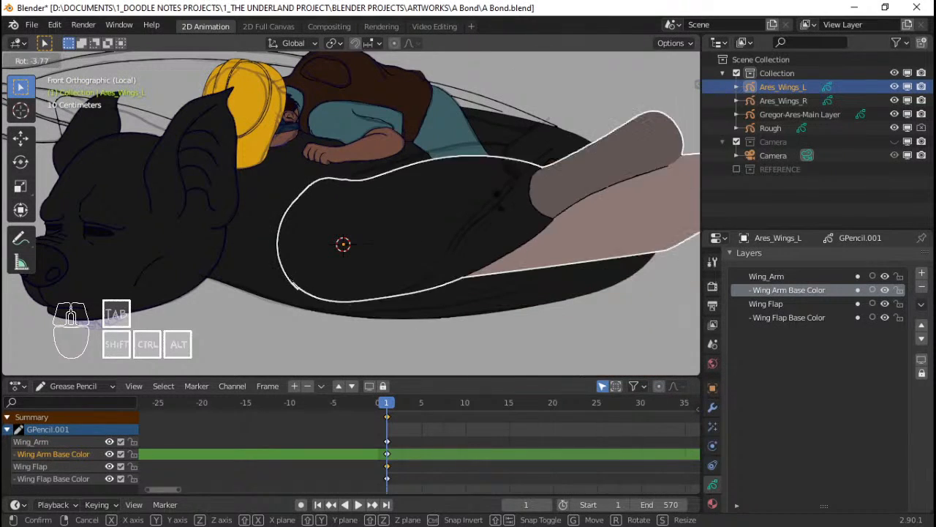
{"action": "left_click", "coordinate": [480, 206]}
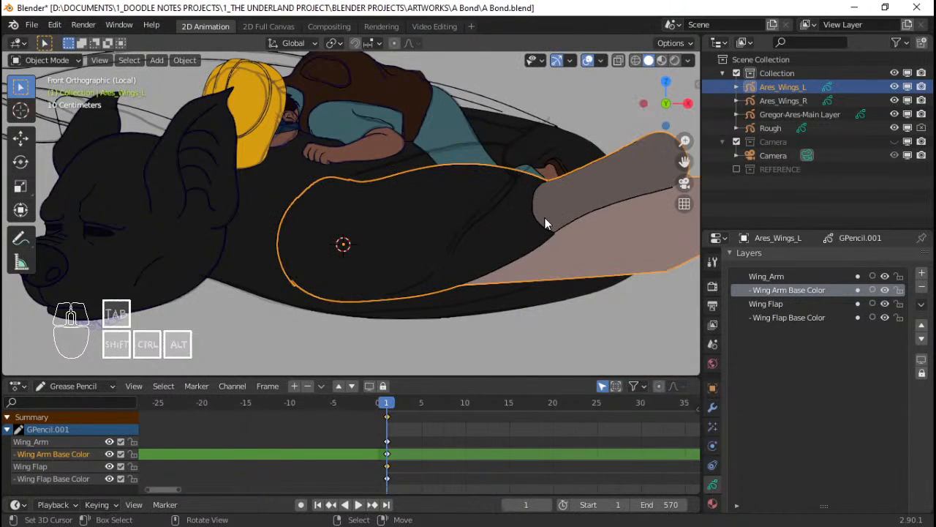
{"action": "key", "text": "r"}
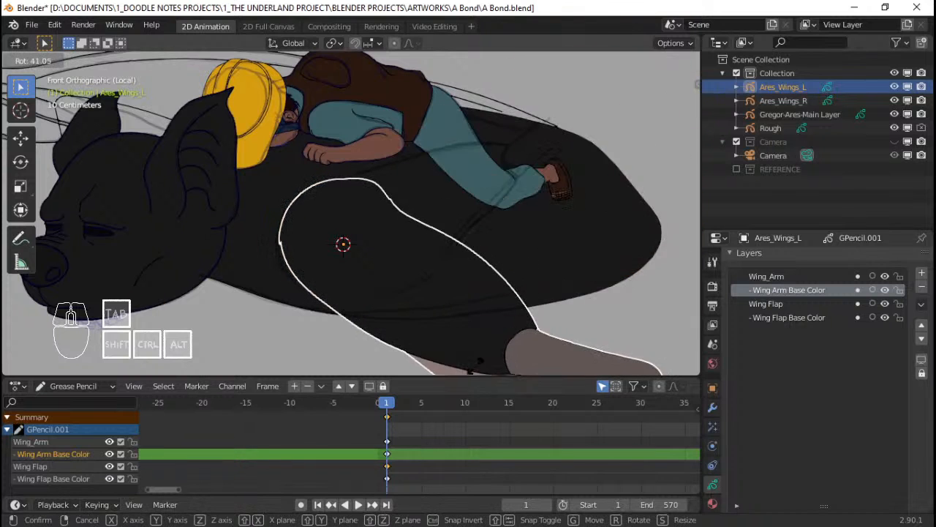
{"action": "left_click", "coordinate": [558, 341]}
Check the left wing's shoulder outline against the bat's body up close and save the file
{"action": "scroll", "coordinate": [477, 142], "scroll_direction": "up", "scroll_amount": 2}
{"action": "middle_click_drag", "start_coordinate": [440, 127], "coordinate": [468, 127], "text": "shift"}
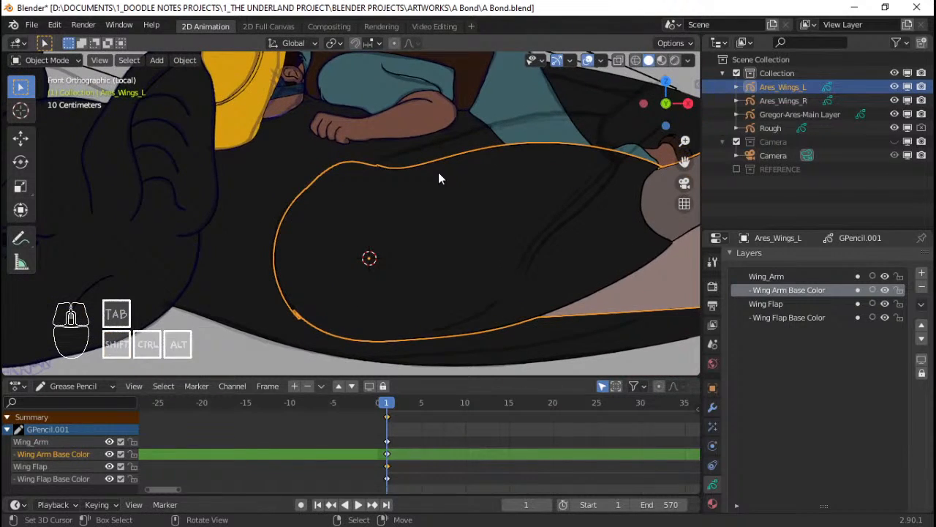
{"action": "middle_click_drag", "start_coordinate": [438, 172], "coordinate": [462, 229], "text": "shift"}
{"action": "key", "text": "ctrl+s"}
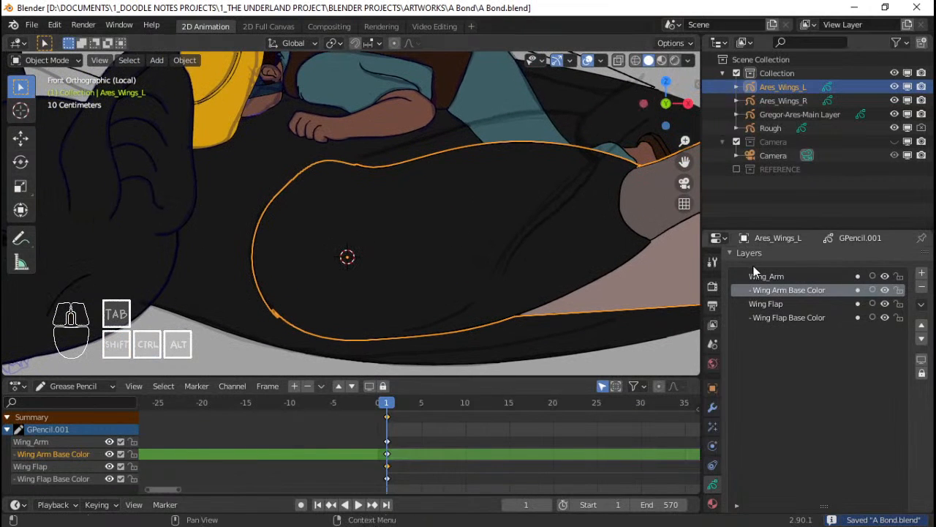
{"action": "middle_click_drag", "start_coordinate": [383, 212], "coordinate": [396, 211], "text": "shift"}
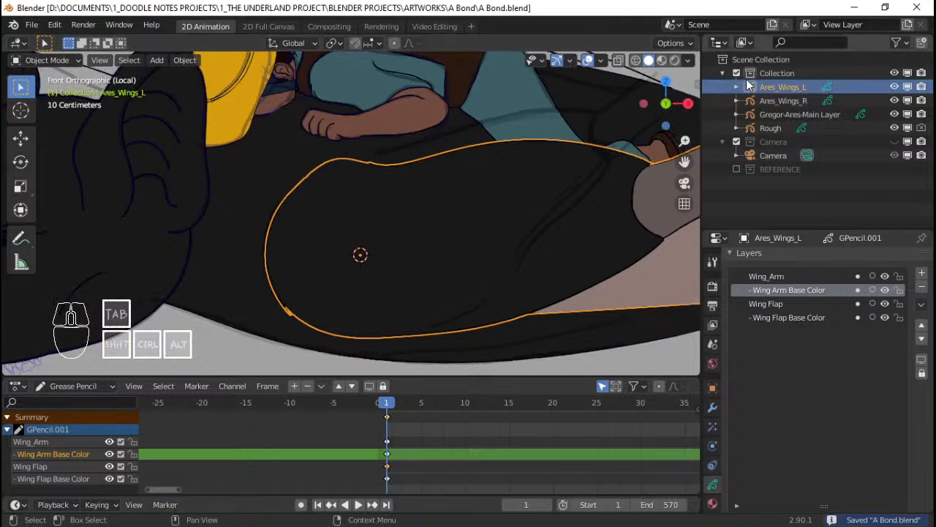
Select the Rough sketch object and try to move it to another collection
{"action": "left_click", "coordinate": [780, 76]}
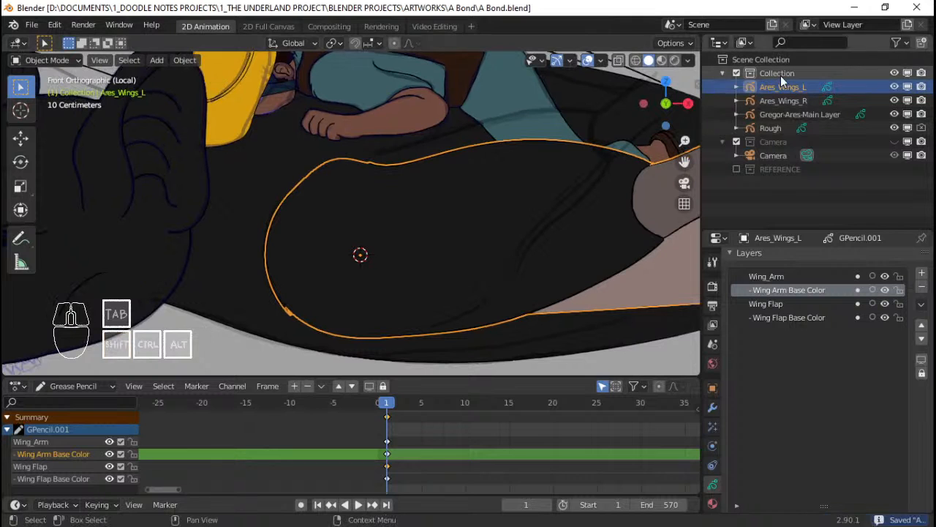
{"action": "left_click", "coordinate": [774, 128]}
{"action": "key", "text": "m"}
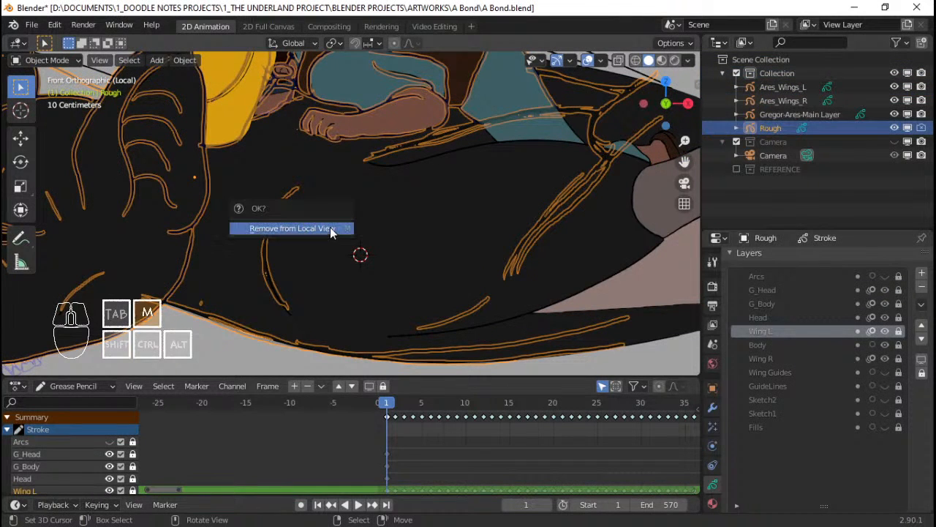
{"action": "scroll", "coordinate": [401, 215], "scroll_direction": "down", "scroll_amount": 4}
{"action": "key", "text": "ctrl+Tab"}
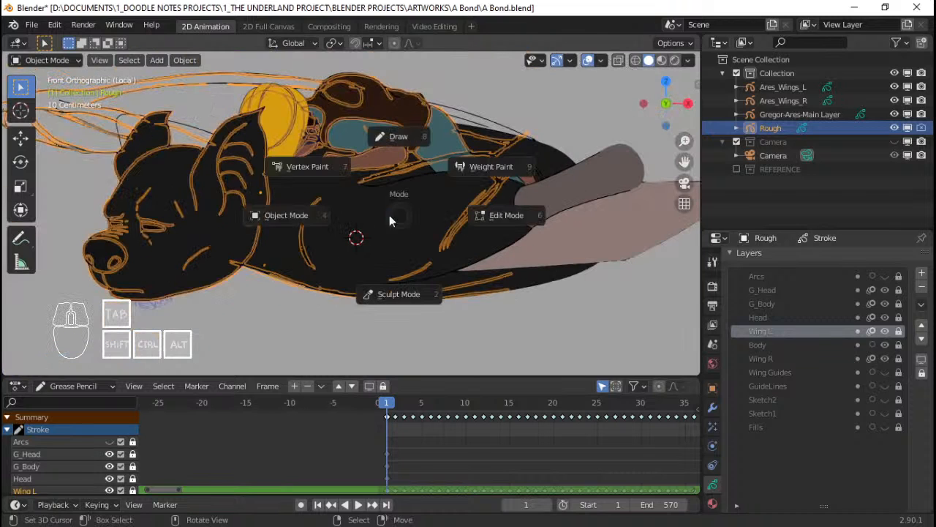
{"action": "key", "text": "m"}
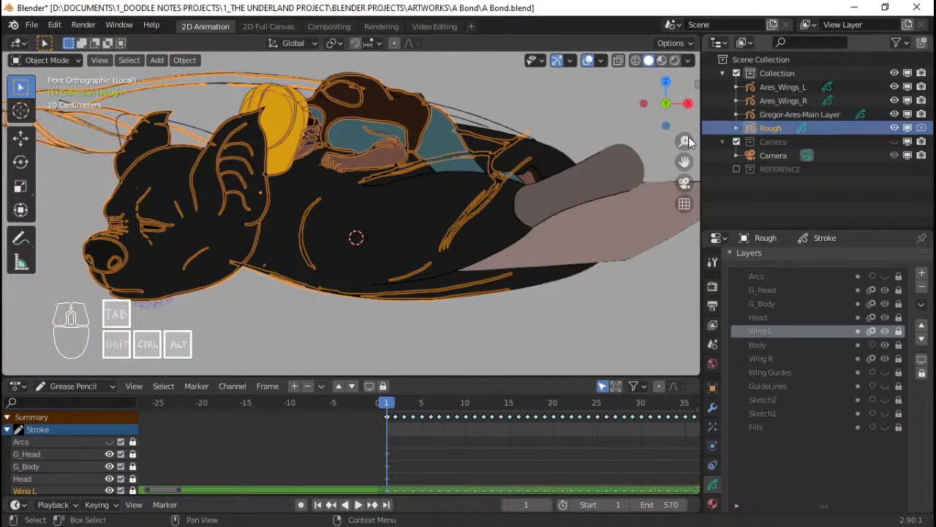
{"action": "middle_click_drag", "start_coordinate": [206, 150], "coordinate": [282, 156], "text": "shift"}
{"action": "right_click", "coordinate": [156, 125]}
{"action": "right_click", "coordinate": [156, 127]}
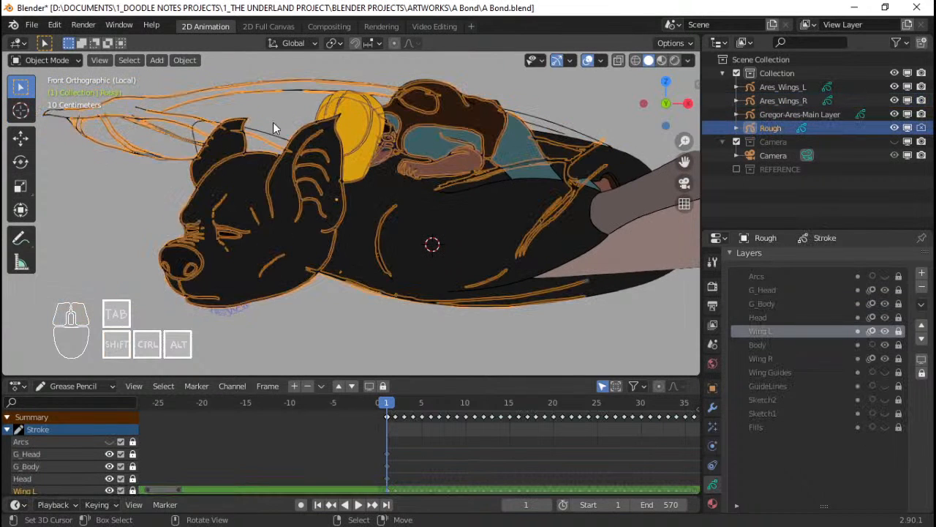
{"action": "key", "text": "m"}
{"action": "mouse_move", "coordinate": [470, 269]}
{"action": "middle_mouse_down"}
{"action": "mouse_move", "coordinate": [466, 255]}
{"action": "mouse_move", "coordinate": [408, 273]}
{"action": "mouse_move", "coordinate": [286, 268]}
{"action": "mouse_move", "coordinate": [295, 320]}
{"action": "mouse_move", "coordinate": [475, 263]}
{"action": "middle_mouse_up"}
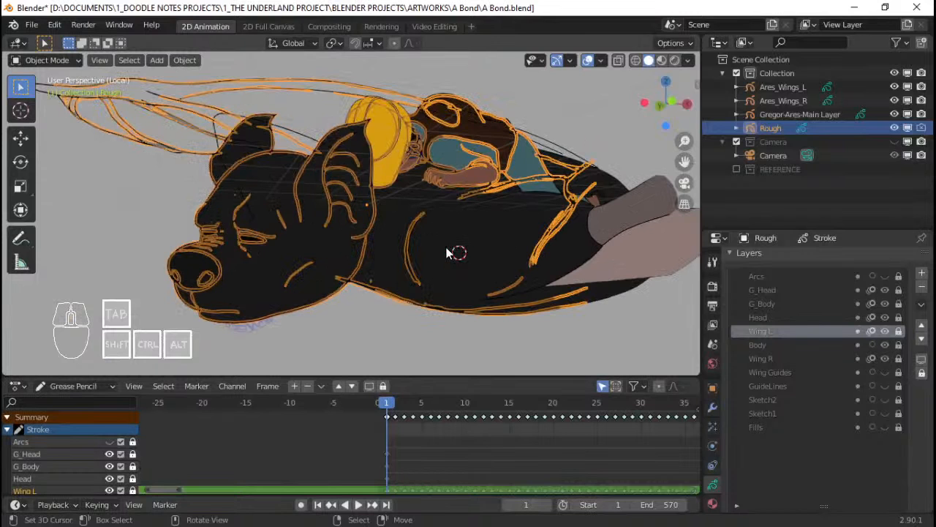
{"action": "key", "text": "KP_1"}
{"action": "middle_click_drag", "start_coordinate": [420, 250], "coordinate": [420, 250], "text": "shift"}
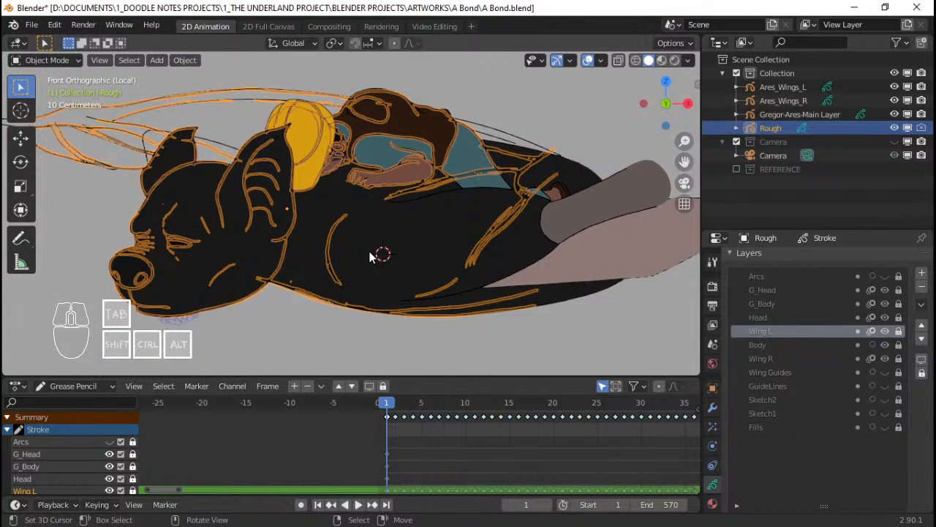
{"action": "key", "text": "ctrl+m"}
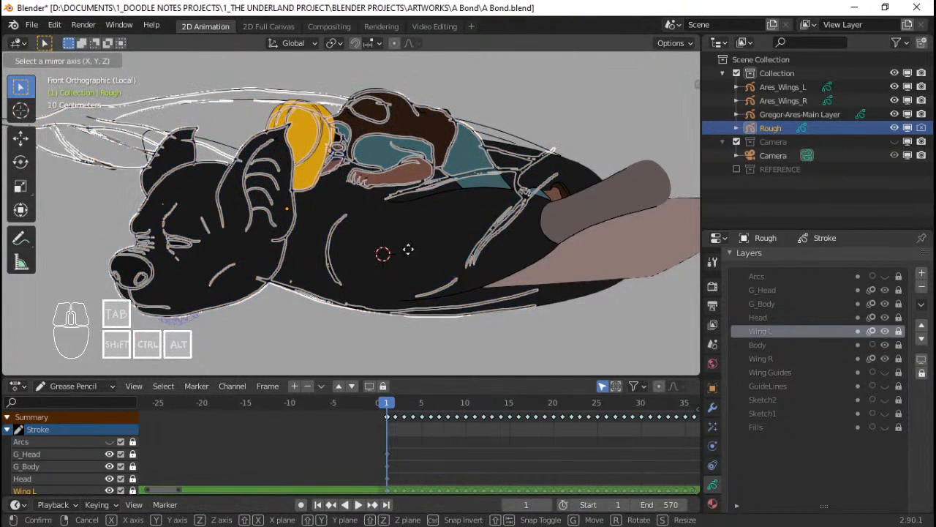
{"action": "right_click", "coordinate": [408, 250]}
{"action": "key", "text": "ctrl+z"}
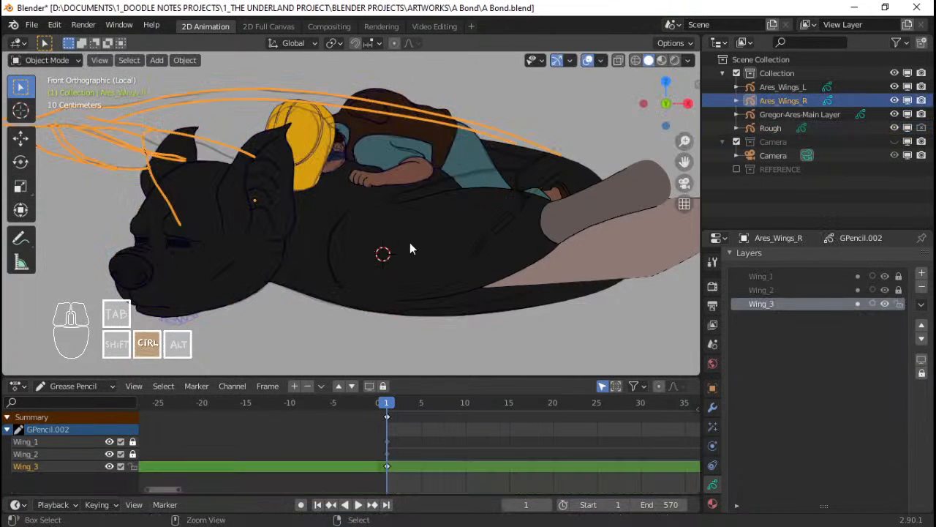
{"action": "key", "text": "ctrl+z"}
Select the Rough object and rename the collection holding the wings and main artwork as FINAL
{"action": "left_click", "coordinate": [780, 118]}
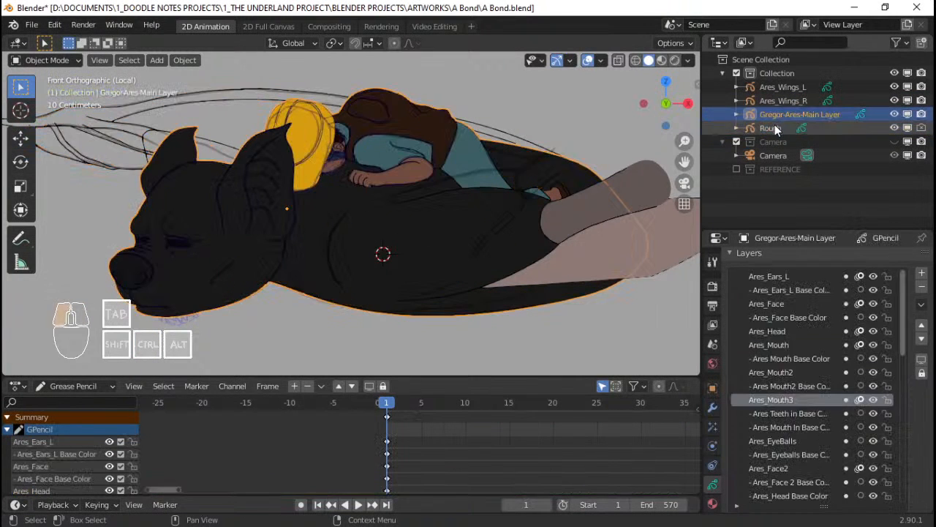
{"action": "left_click", "coordinate": [775, 128]}
{"action": "double_click", "coordinate": [783, 72]}
{"action": "type", "text": "Are"}
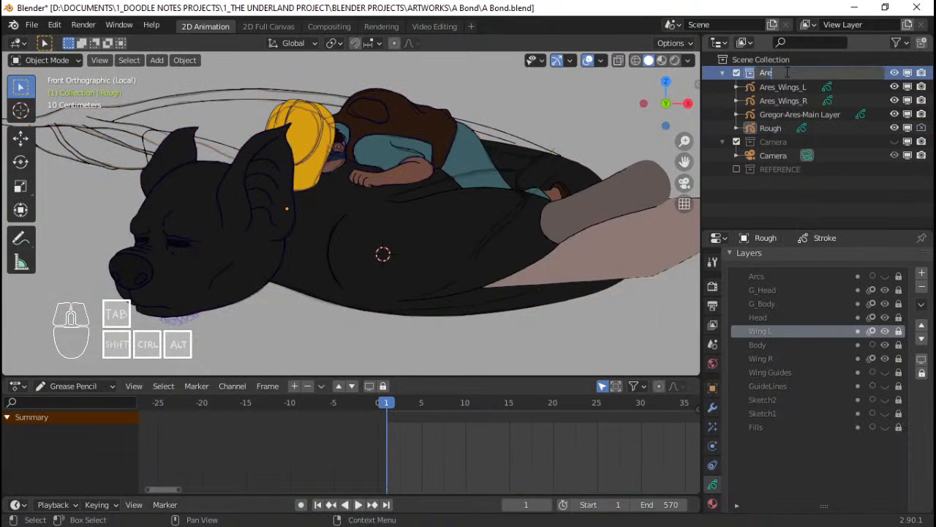
{"action": "type", "text": "s"}
{"action": "key", "text": "BackSpace"}
{"action": "key", "text": "BackSpace"}
{"action": "key", "text": "BackSpace"}
{"action": "key", "text": "BackSpace"}
{"action": "type", "text": "FI"}
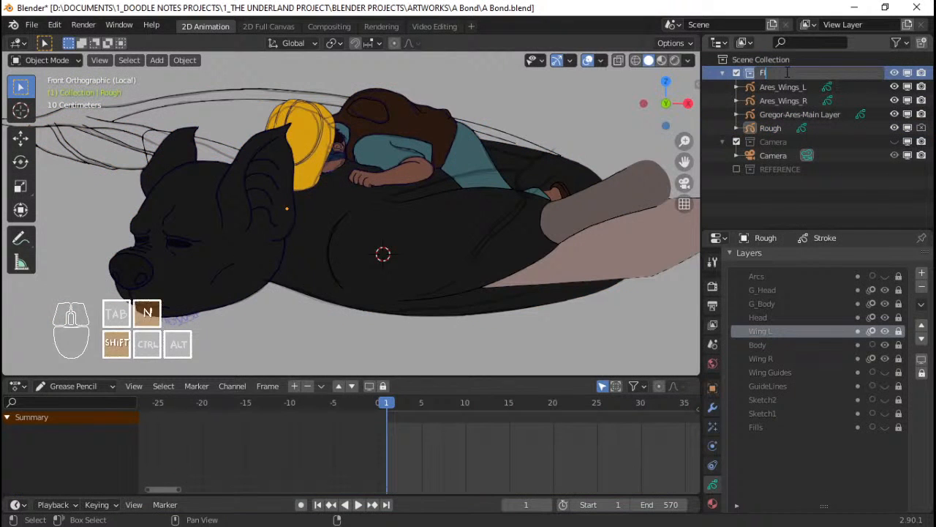
{"action": "type", "text": "NAL"}
{"action": "key", "text": "Return"}
Create a new collection in the scene and name it SKETCH
{"action": "right_click", "coordinate": [784, 72]}
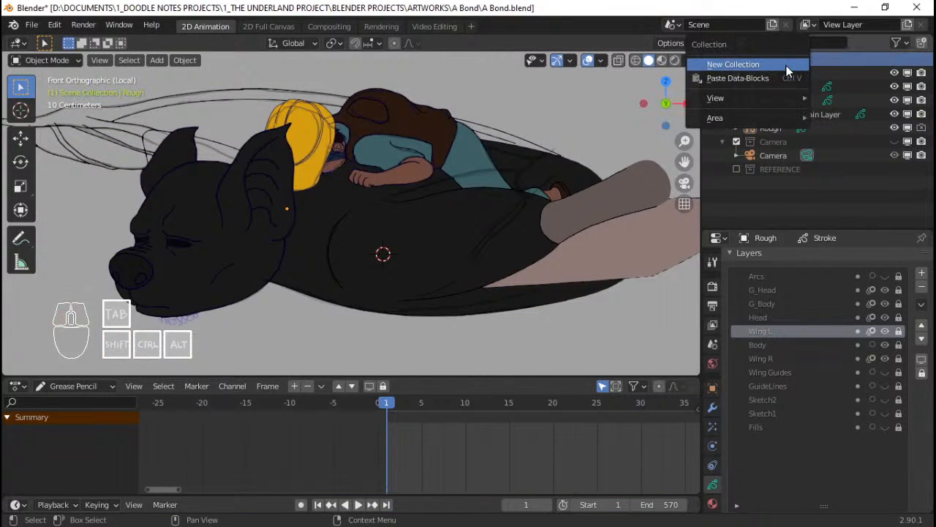
{"action": "left_click", "coordinate": [787, 69]}
{"action": "double_click", "coordinate": [782, 183]}
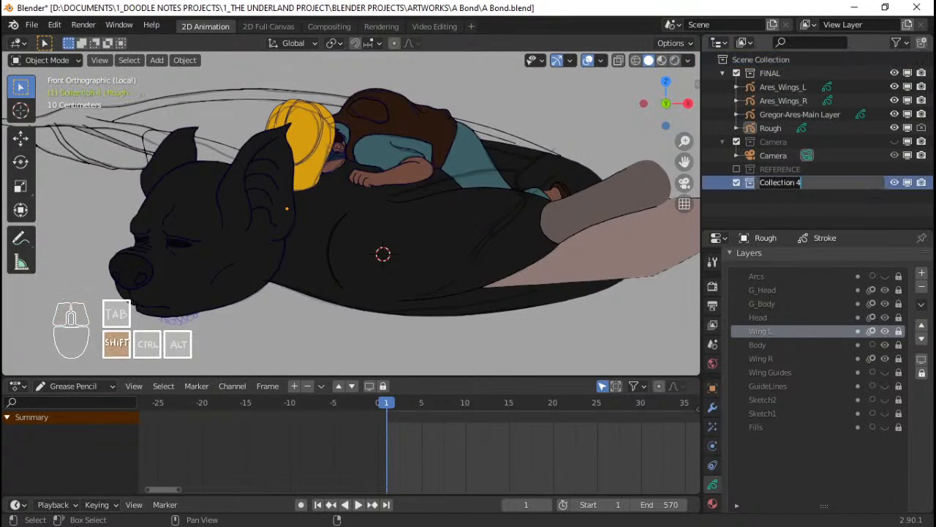
{"action": "type", "text": "SKETCH"}
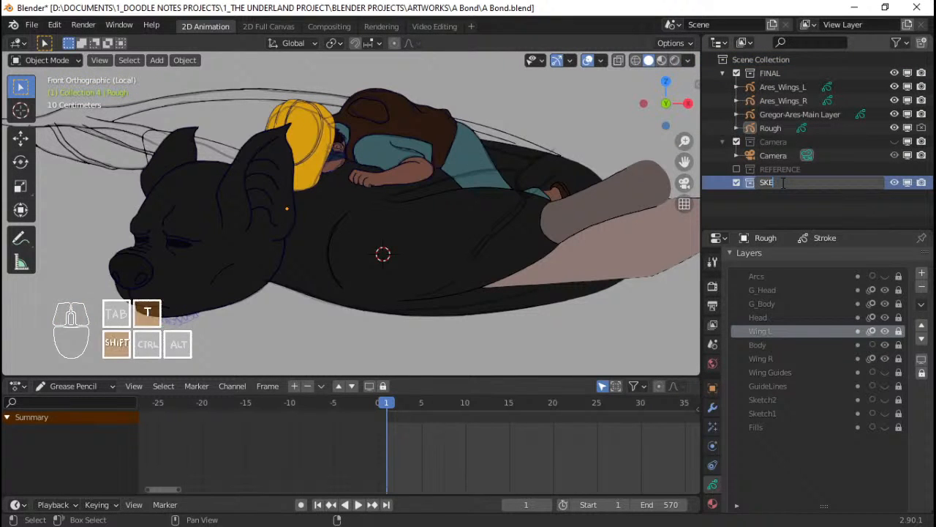
{"action": "key", "text": "Return"}
Move the Rough object out of the FINAL collection into the SKETCH collection
{"action": "left_click", "coordinate": [767, 126]}
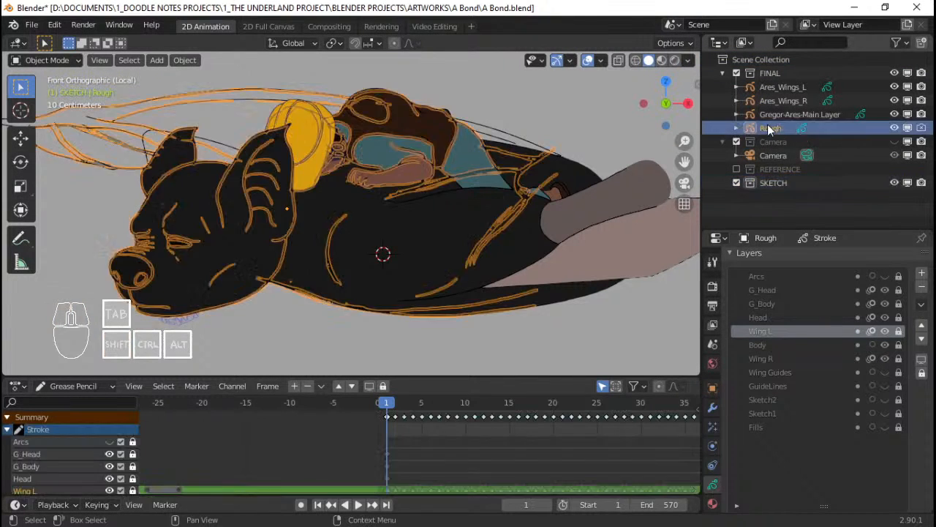
{"action": "left_click_drag", "start_coordinate": [767, 126], "coordinate": [770, 183]}
{"action": "left_click", "coordinate": [773, 169]}
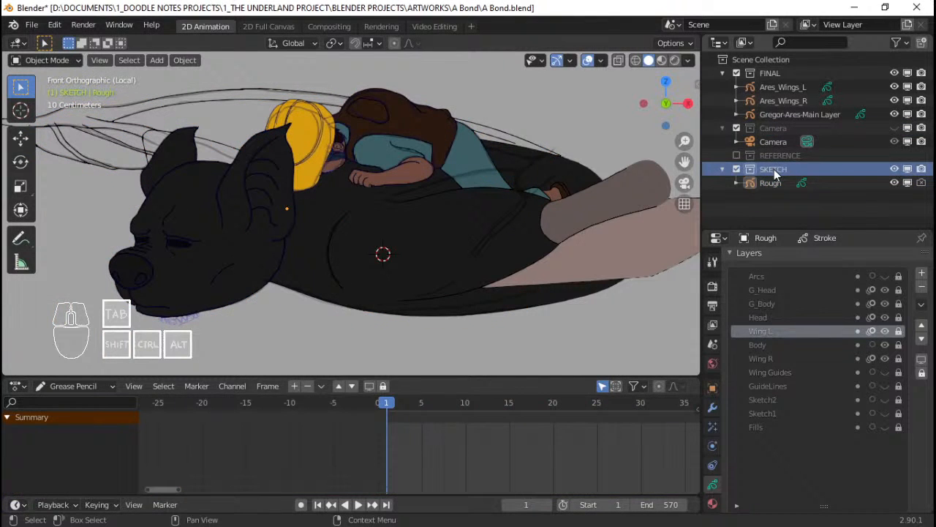
Reorder the collections so Camera comes first and REFERENCE last, and save the file with Ares_Wings_L selected
{"action": "left_click_drag", "start_coordinate": [782, 129], "coordinate": [782, 69]}
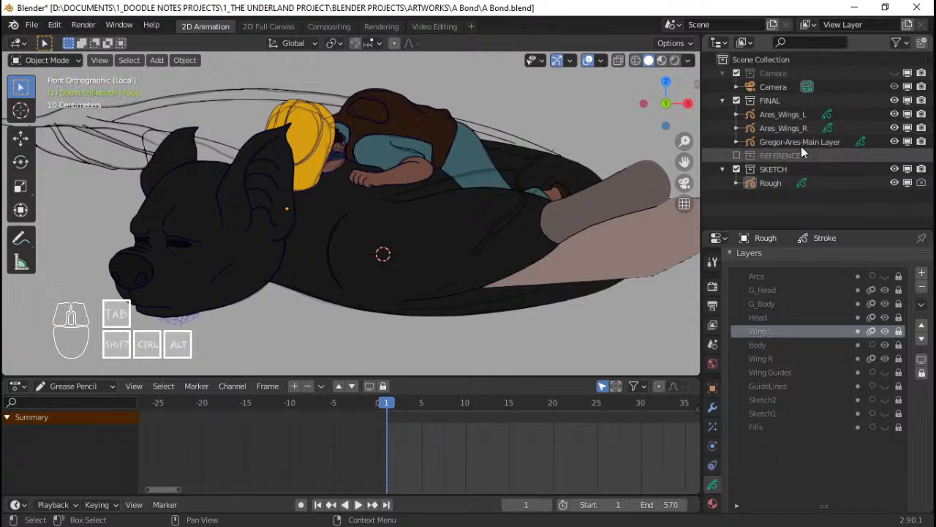
{"action": "mouse_move", "coordinate": [784, 155]}
{"action": "left_mouse_down"}
{"action": "mouse_move", "coordinate": [773, 161]}
{"action": "mouse_move", "coordinate": [782, 204]}
{"action": "mouse_move", "coordinate": [779, 148]}
{"action": "mouse_move", "coordinate": [787, 151]}
{"action": "left_mouse_up"}
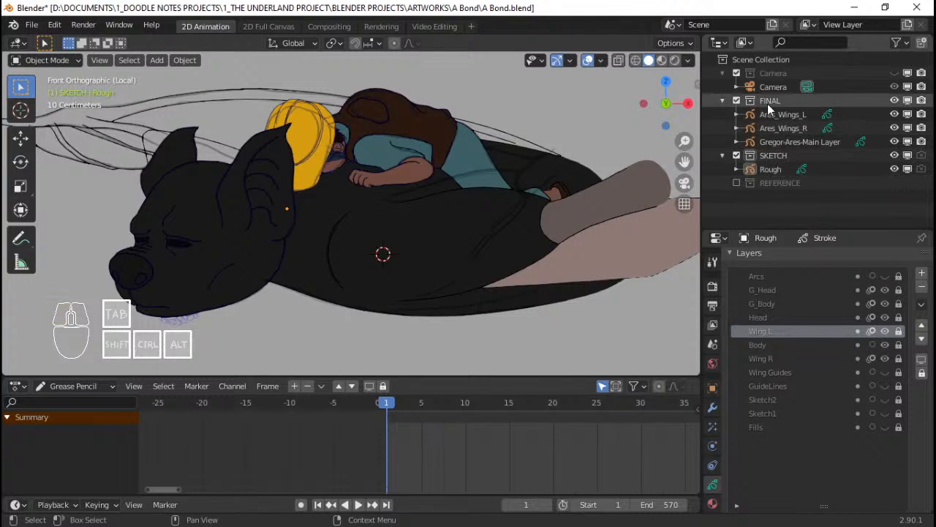
{"action": "left_click", "coordinate": [787, 116]}
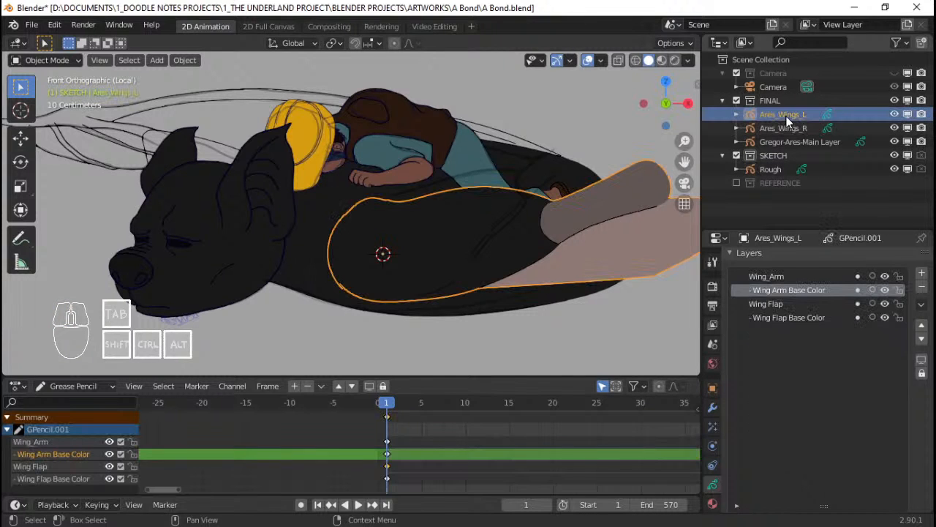
{"action": "key", "text": "ctrl+s"}
Add a single-bone armature at the 3D cursor on the left wing's shoulder
{"action": "scroll", "coordinate": [449, 270], "scroll_direction": "up", "scroll_amount": 5}
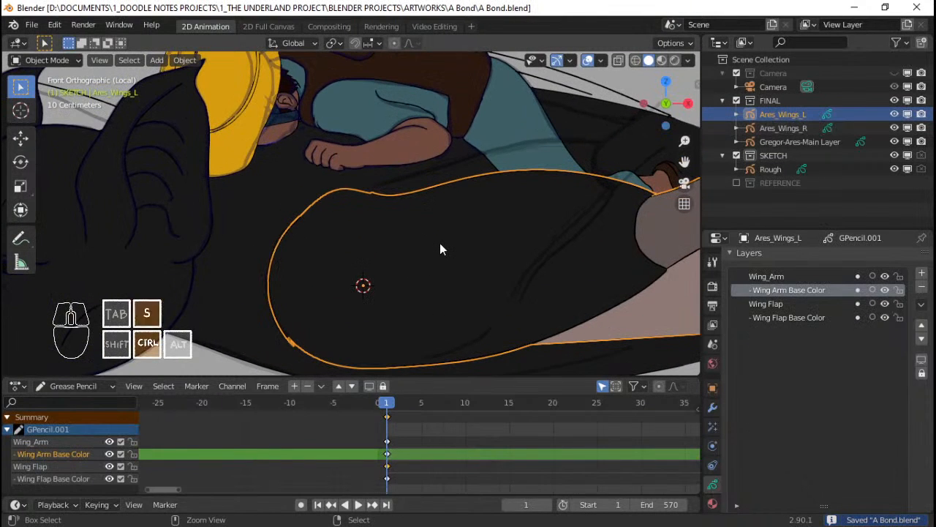
{"action": "key", "text": "shift+a"}
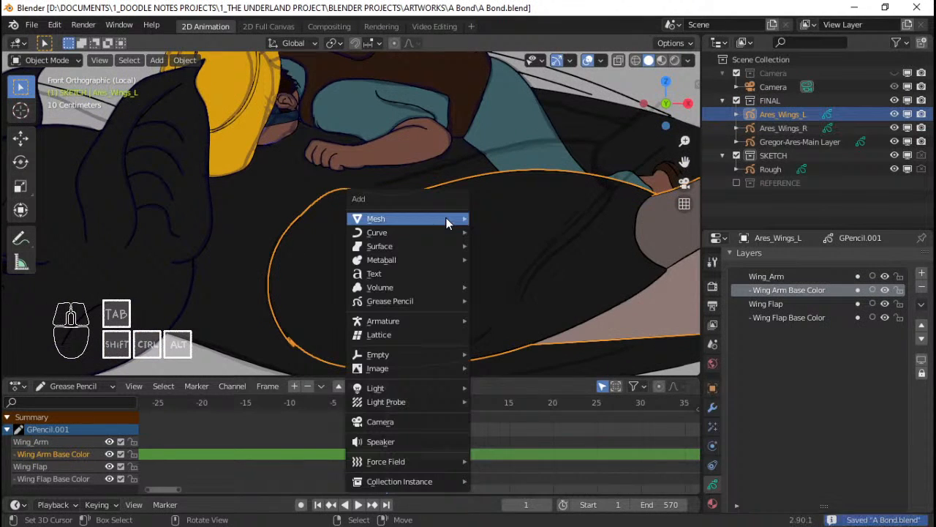
{"action": "mouse_move", "coordinate": [448, 221]}
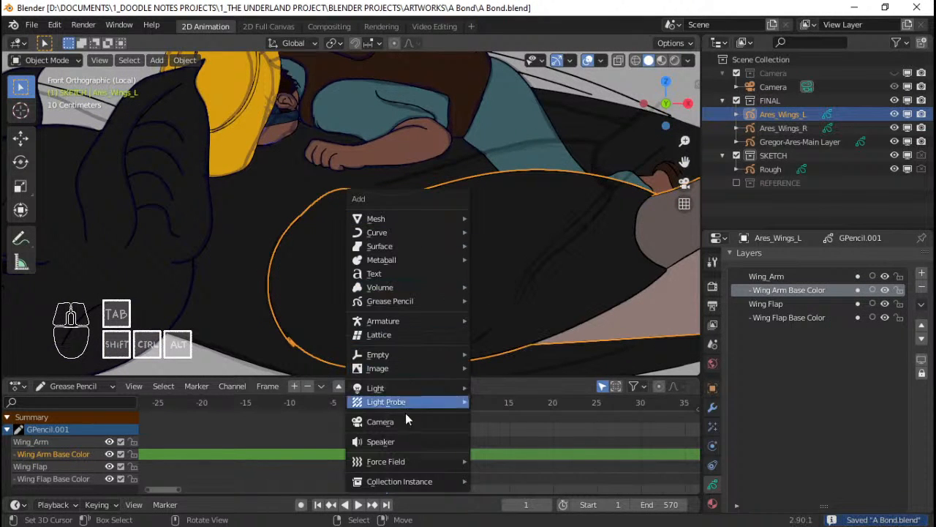
{"action": "mouse_move", "coordinate": [413, 314]}
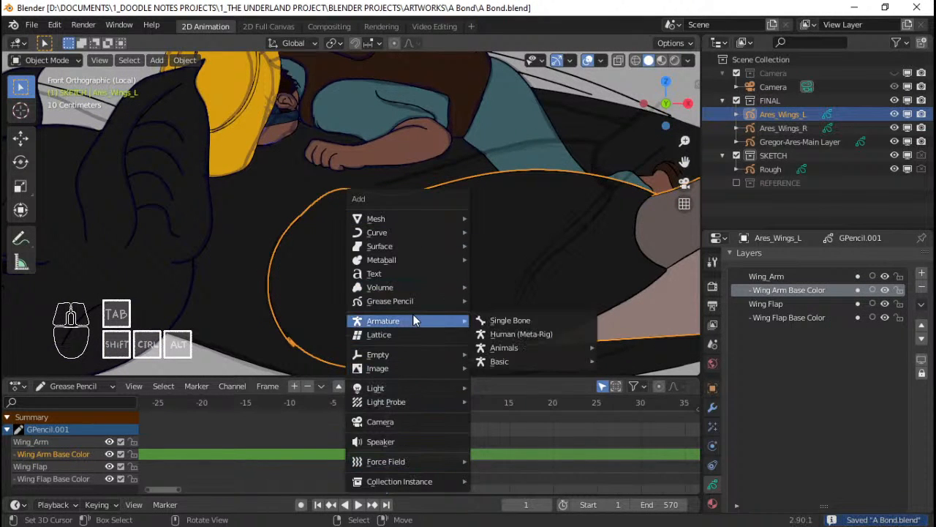
{"action": "left_click", "coordinate": [481, 320]}
{"action": "middle_click_drag", "start_coordinate": [428, 272], "coordinate": [716, 310]}
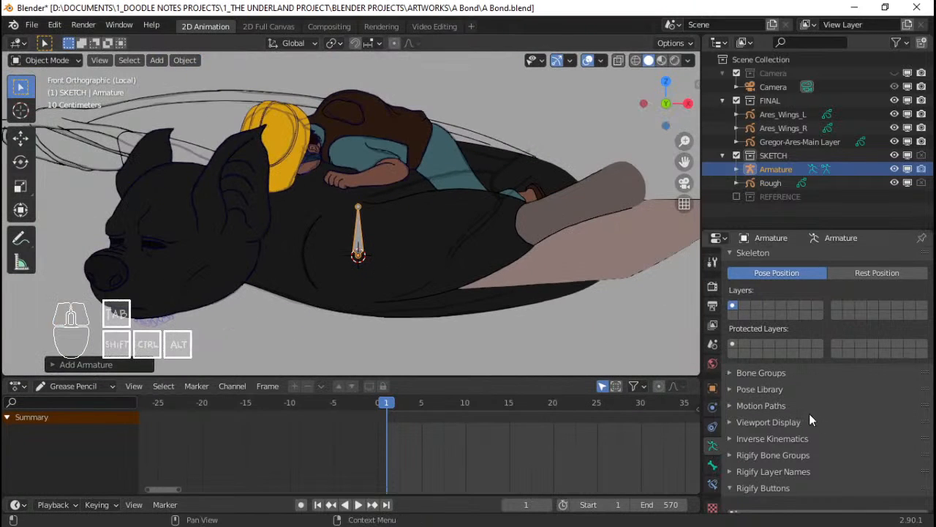
Set the armature's viewport display to In Front so its bone draws over the artwork
{"action": "scroll", "coordinate": [806, 421], "scroll_direction": "down", "scroll_amount": 2}
{"action": "left_click", "coordinate": [765, 374]}
{"action": "scroll", "coordinate": [804, 395], "scroll_direction": "down", "scroll_amount": 2}
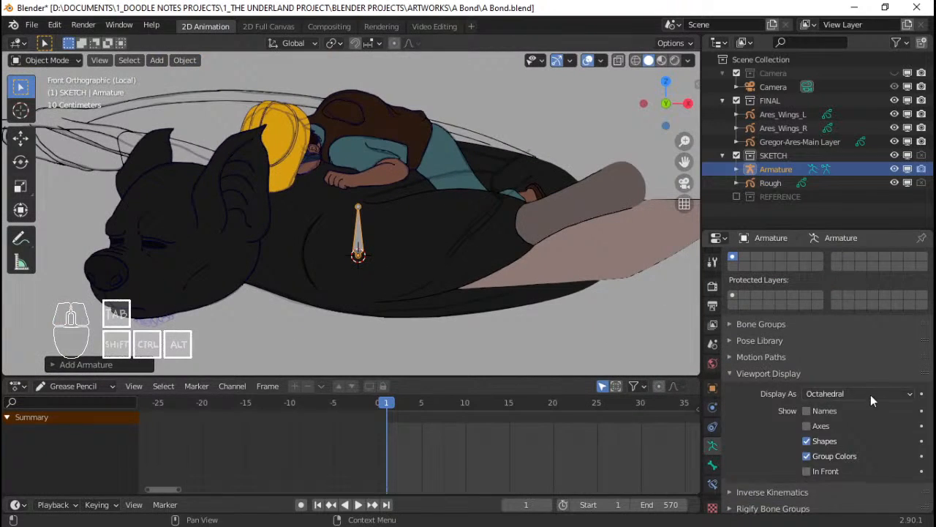
{"action": "scroll", "coordinate": [432, 322], "scroll_direction": "up", "scroll_amount": 4}
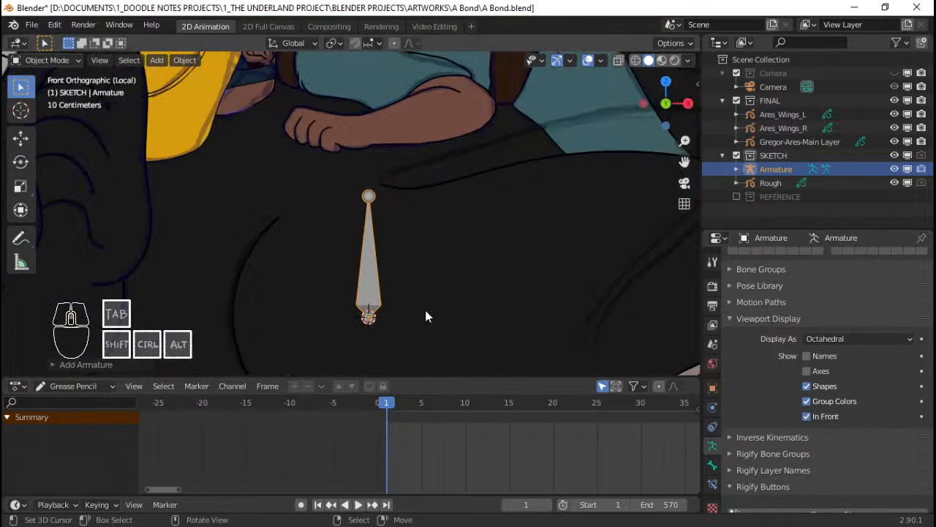
Edit the armature and move the bone's tip about 3.46 m along X and -0.35 m along Z to the left wing's elbow
{"action": "scroll", "coordinate": [409, 286], "scroll_direction": "down", "scroll_amount": 3}
{"action": "key", "text": "Tab"}
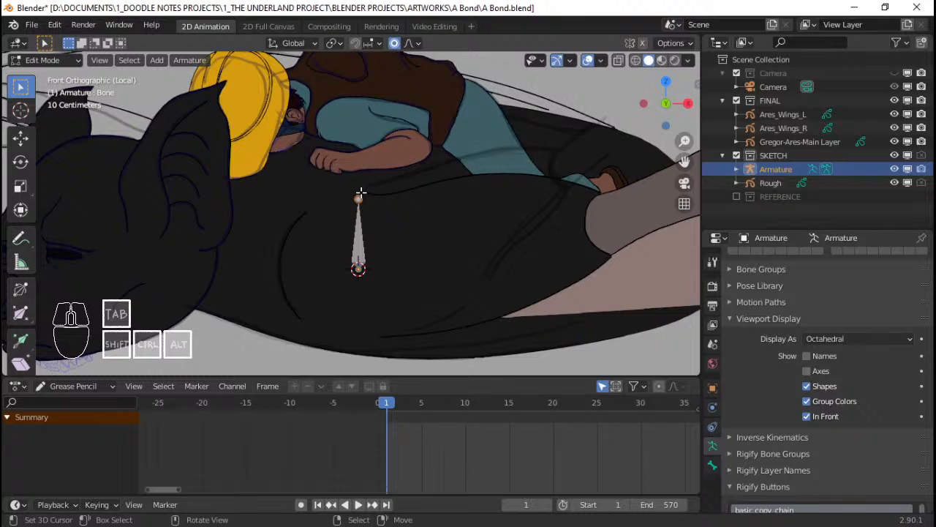
{"action": "key", "text": "Tab"}
{"action": "key", "text": "Tab"}
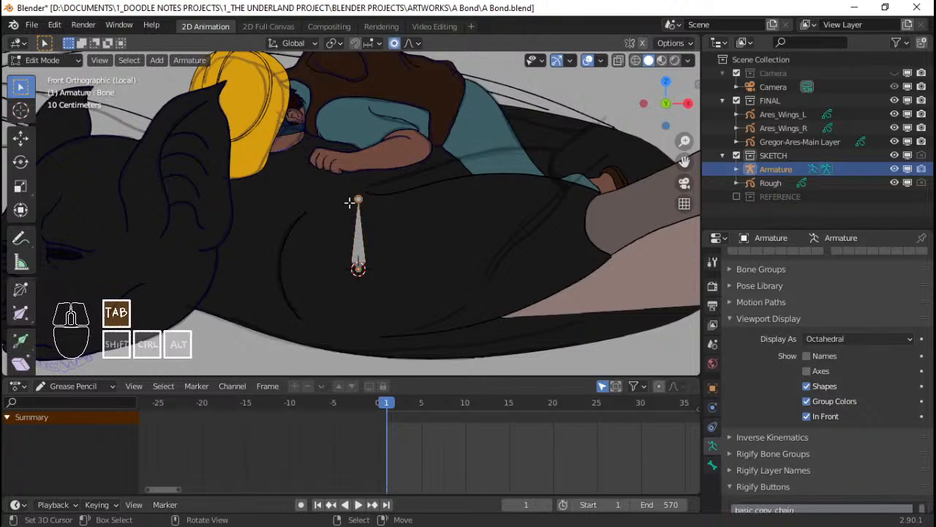
{"action": "left_click", "coordinate": [57, 60]}
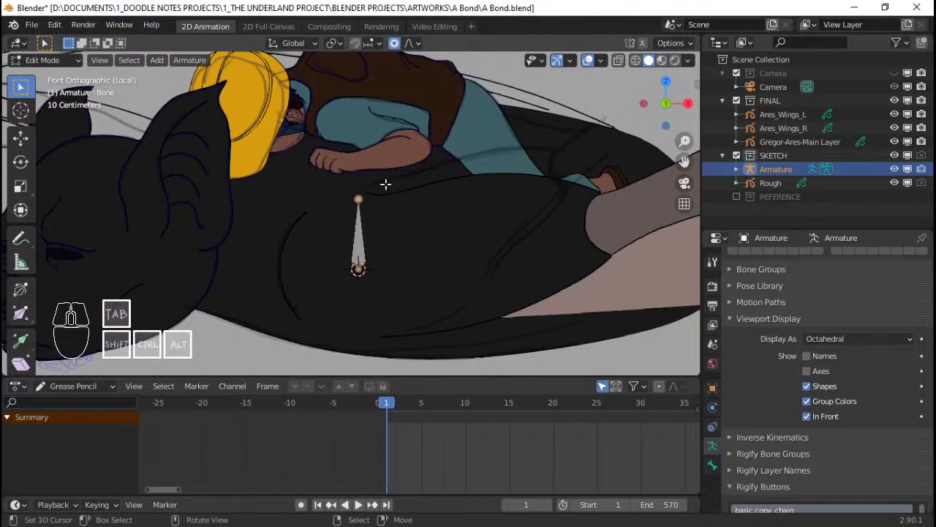
{"action": "key", "text": "g"}
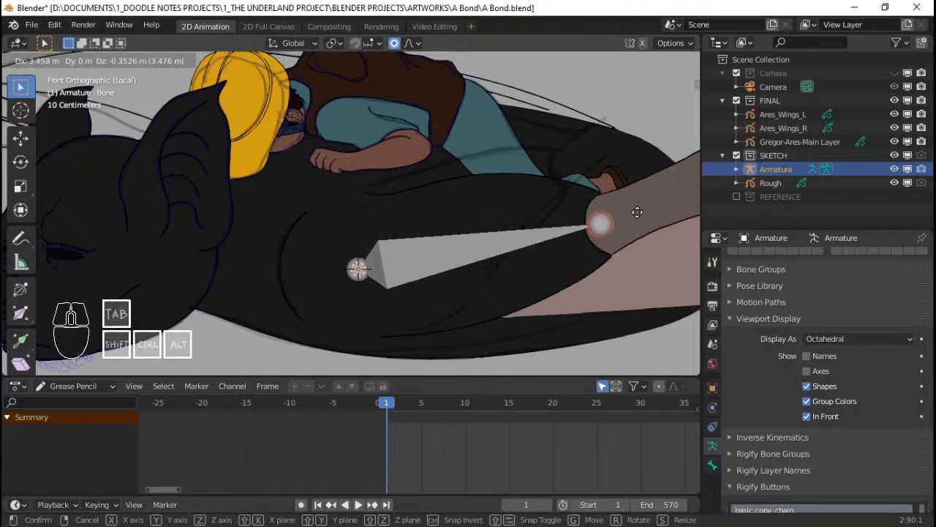
{"action": "left_click", "coordinate": [637, 212]}
Extrude a second bone about 2.8 m long from the elbow to the end of the wing's forearm, and return to Object Mode
{"action": "scroll", "coordinate": [631, 210], "scroll_direction": "down", "scroll_amount": 1}
{"action": "middle_click_drag", "start_coordinate": [622, 207], "coordinate": [521, 227], "text": "shift"}
{"action": "key", "text": "e"}
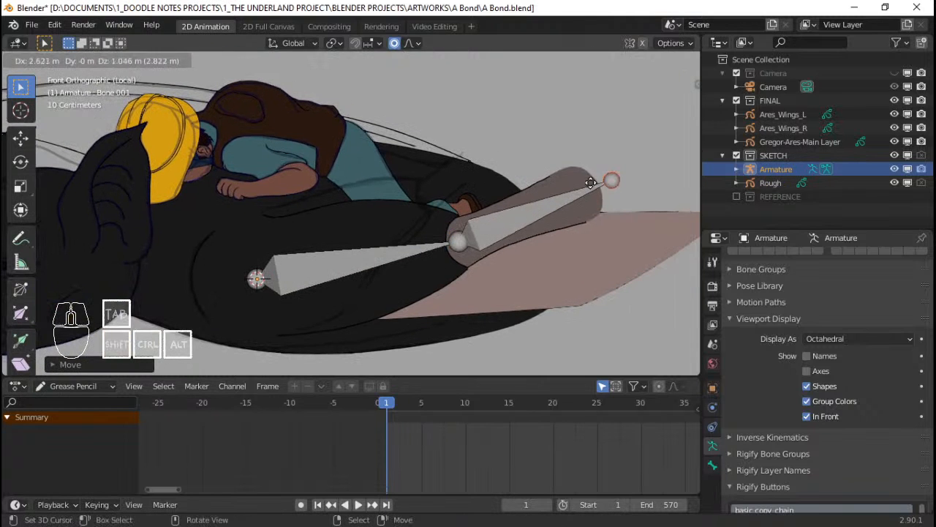
{"action": "left_click", "coordinate": [591, 182]}
{"action": "scroll", "coordinate": [336, 249], "scroll_direction": "up", "scroll_amount": 1}
{"action": "middle_click_drag", "start_coordinate": [337, 249], "coordinate": [409, 225], "text": "shift"}
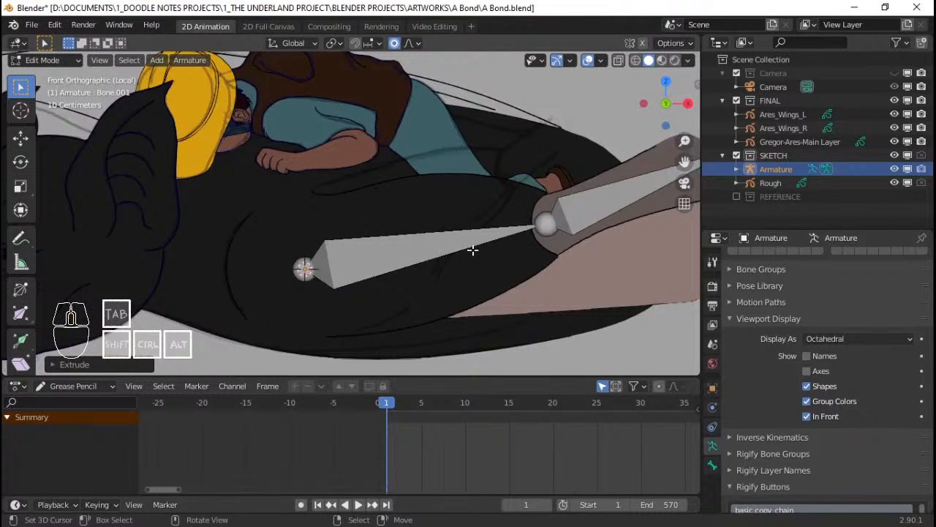
{"action": "scroll", "coordinate": [473, 250], "scroll_direction": "down", "scroll_amount": 3}
{"action": "scroll", "coordinate": [472, 250], "scroll_direction": "up", "scroll_amount": 1}
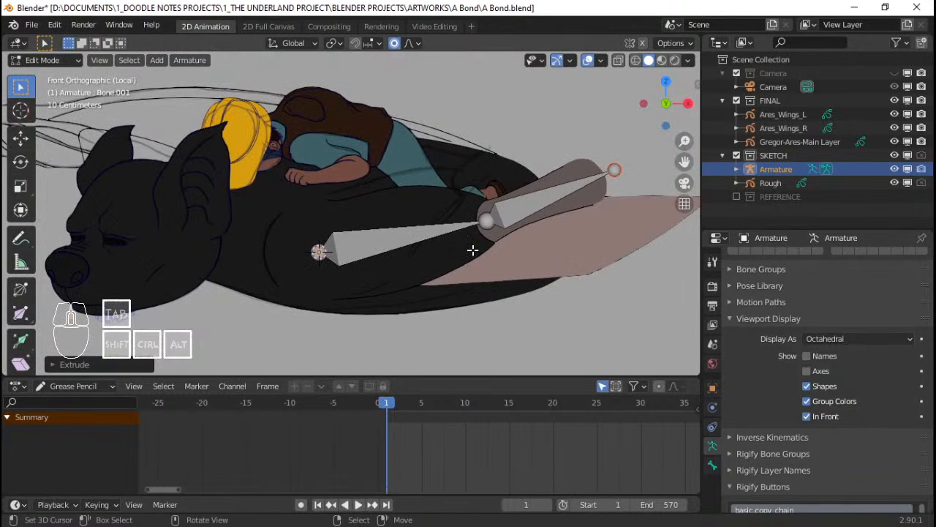
{"action": "key", "text": "Tab"}
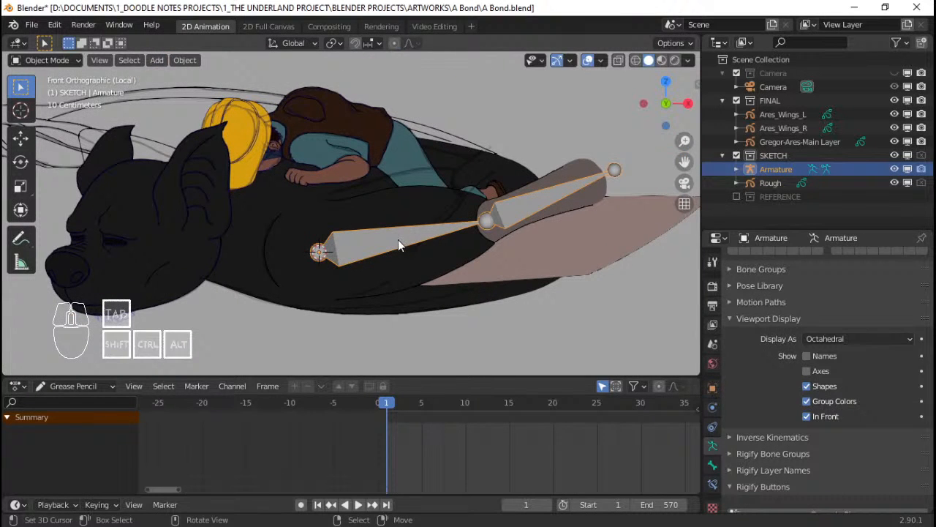
Parent Ares_Wings_L to the armature using Armature Deform With Empty Groups
{"action": "left_click", "coordinate": [627, 212]}
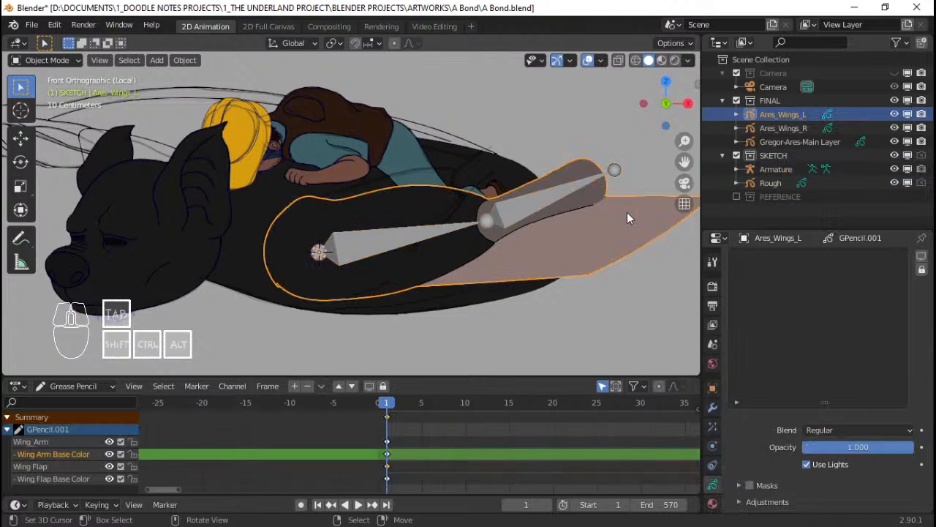
{"action": "left_click", "coordinate": [623, 164], "text": "shift"}
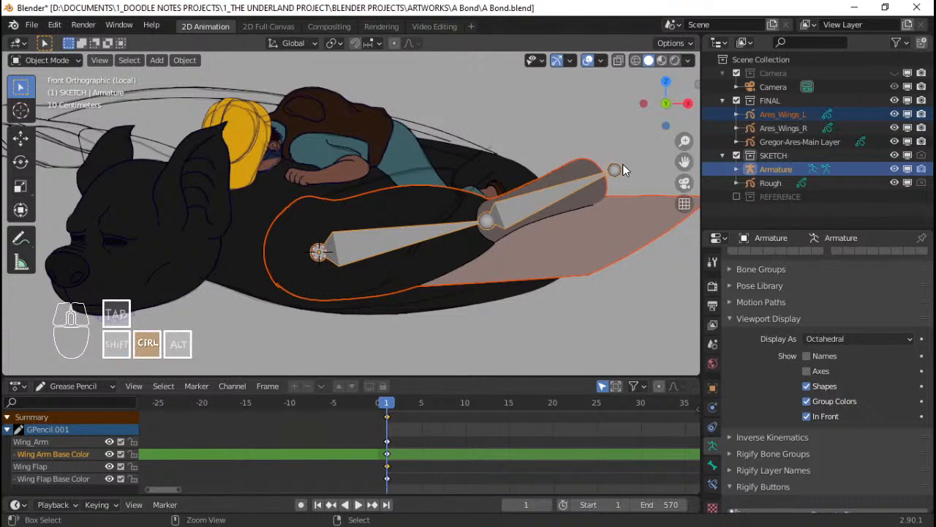
{"action": "key", "text": "ctrl+p"}
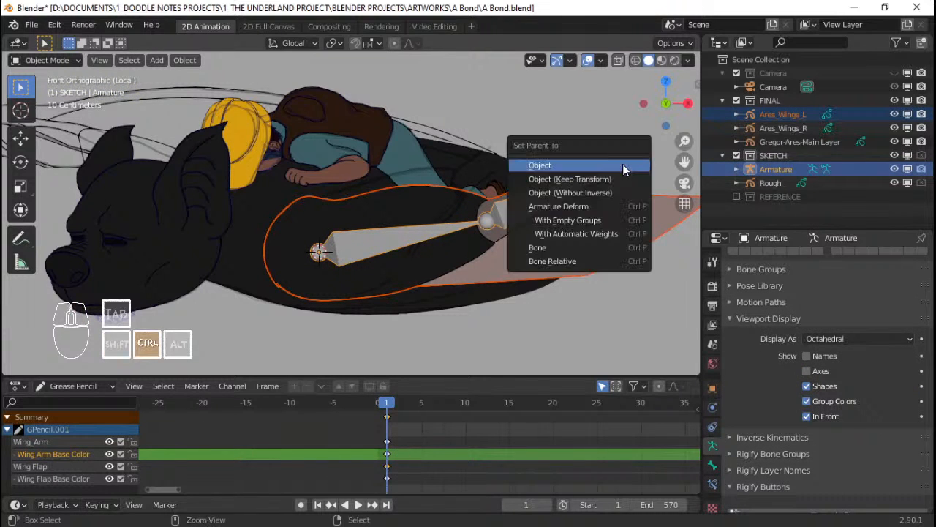
{"action": "left_click", "coordinate": [596, 221]}
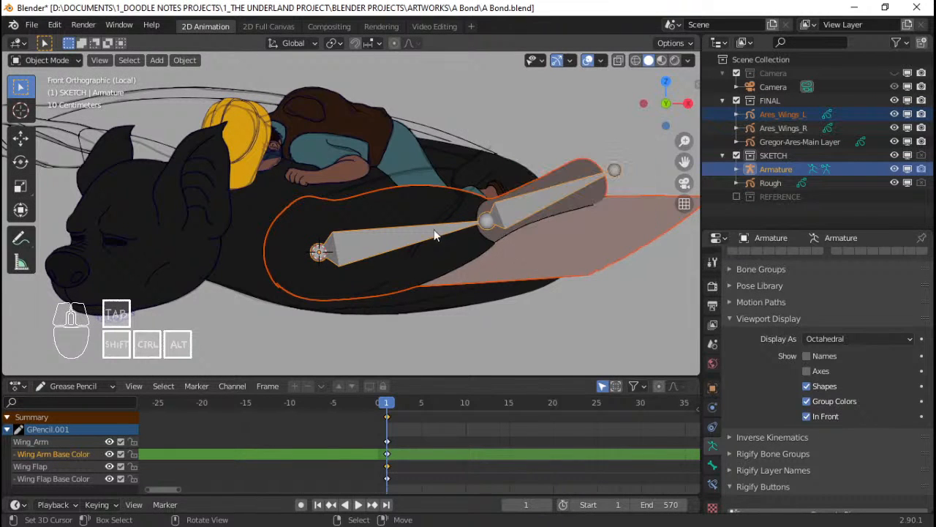
Edit the armature and rename the upper-arm bone as Ares Wing L 1
{"action": "left_click", "coordinate": [391, 234]}
{"action": "left_click", "coordinate": [392, 234]}
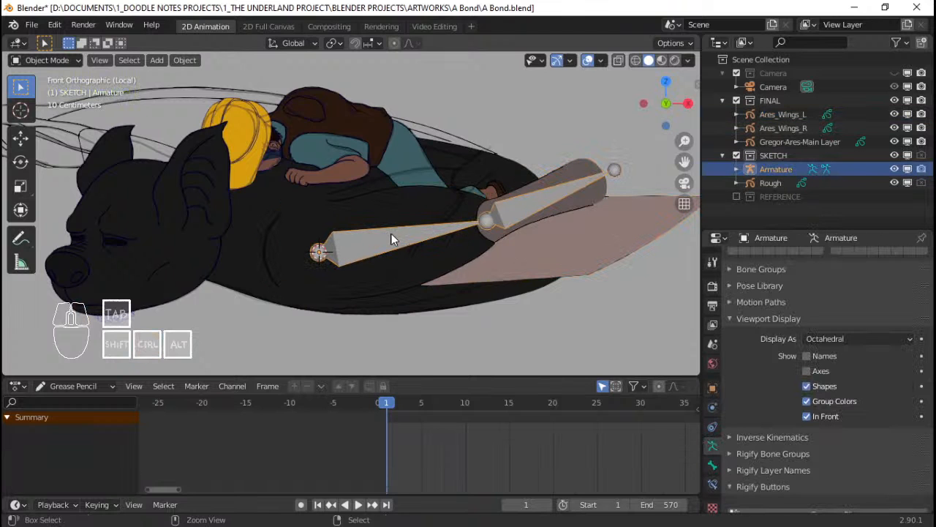
{"action": "key", "text": "Tab"}
{"action": "left_click", "coordinate": [391, 233]}
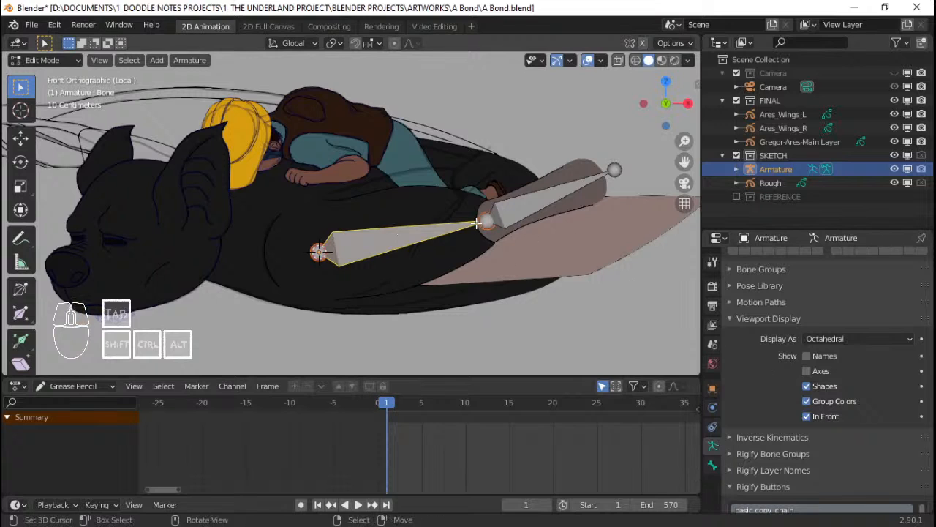
{"action": "key", "text": "F2"}
{"action": "type", "text": "Are"}
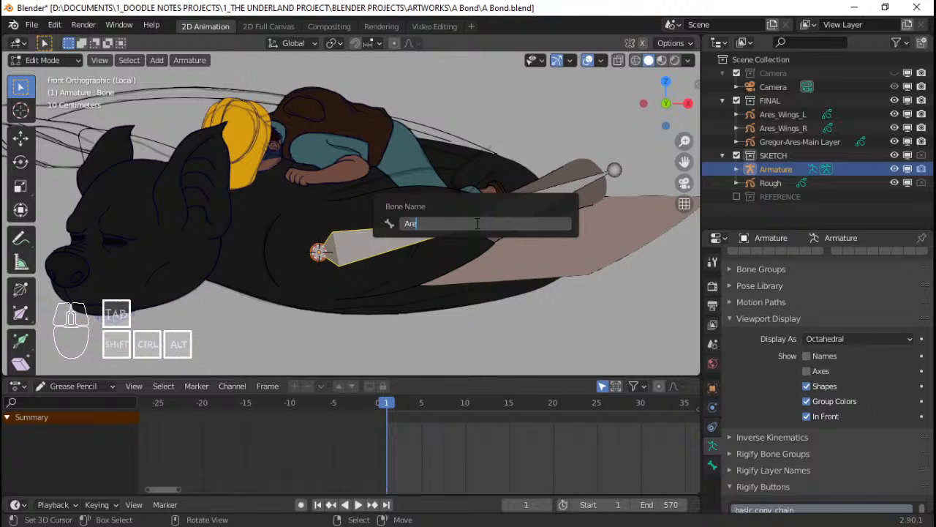
{"action": "type", "text": "s Wing"}
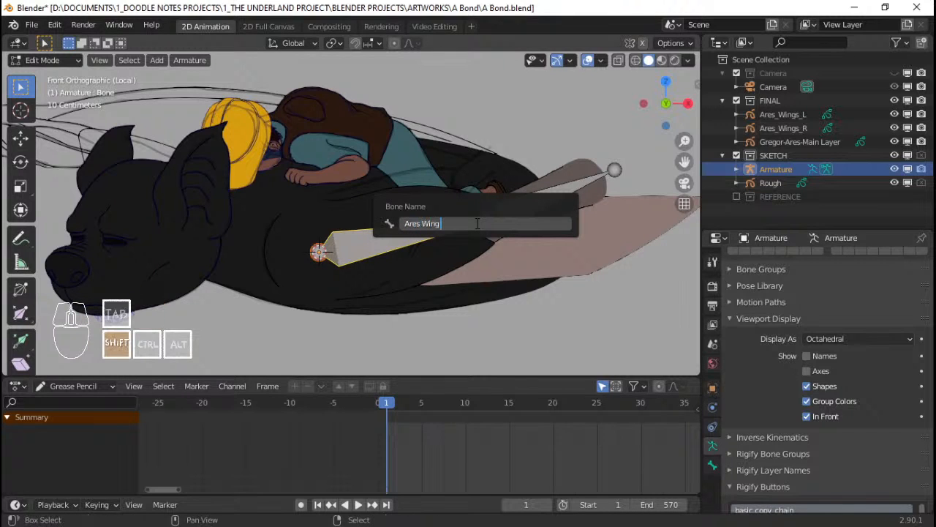
{"action": "type", "text": " L 1"}
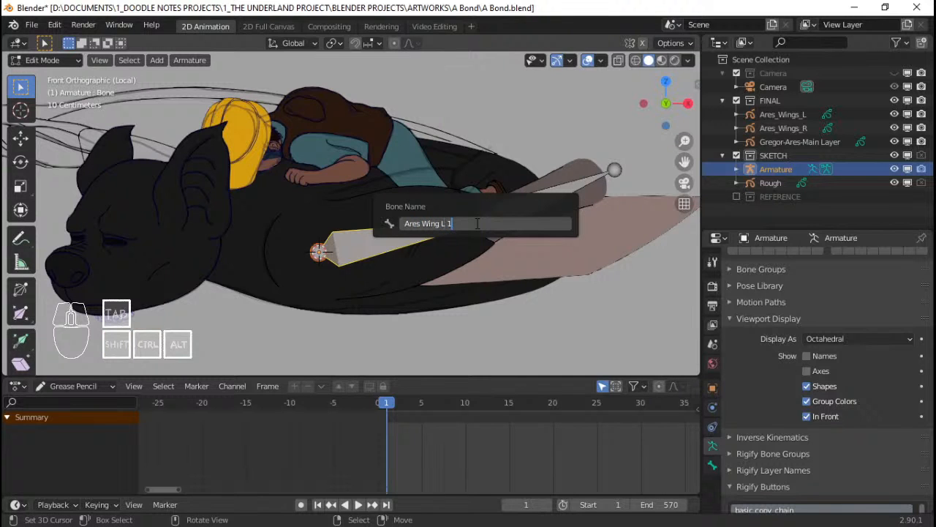
{"action": "key", "text": "Return"}
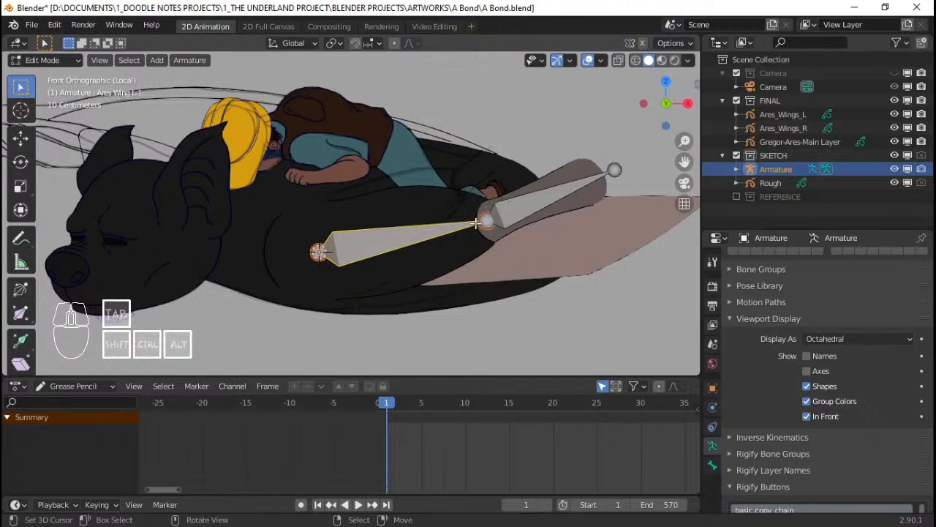
Rename the forearm bone as Ares Wing L 2 and save the file
{"action": "left_click", "coordinate": [500, 208]}
{"action": "key", "text": "ctrl+v"}
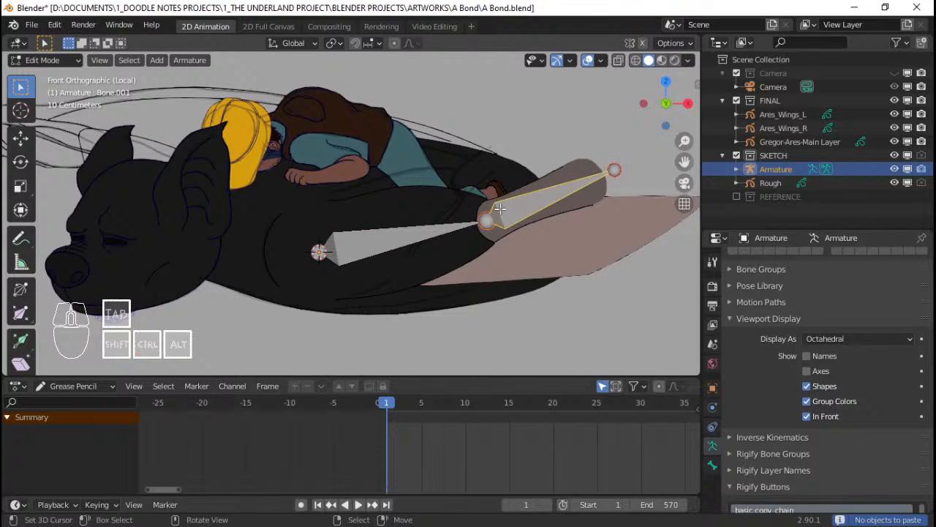
{"action": "key", "text": "F2"}
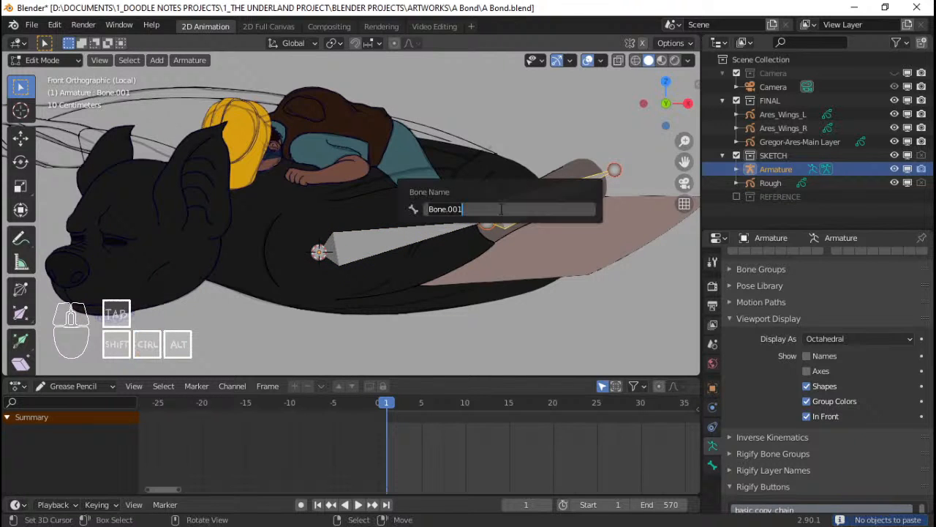
{"action": "type", "text": "Ares Wing L 1"}
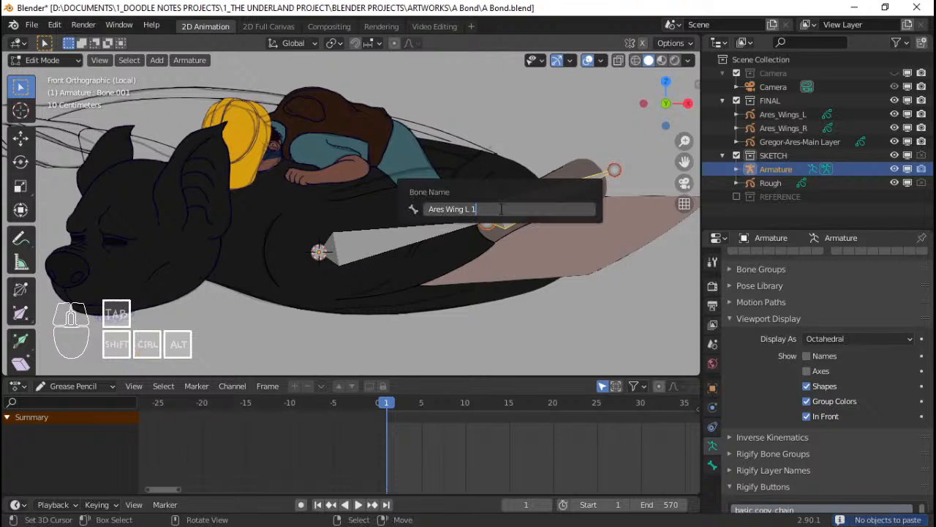
{"action": "key", "text": "Return"}
{"action": "key", "text": "ctrl+s"}
Return to Object Mode, rename the armature object as Ares Arm L, and save the file
{"action": "left_click", "coordinate": [396, 247]}
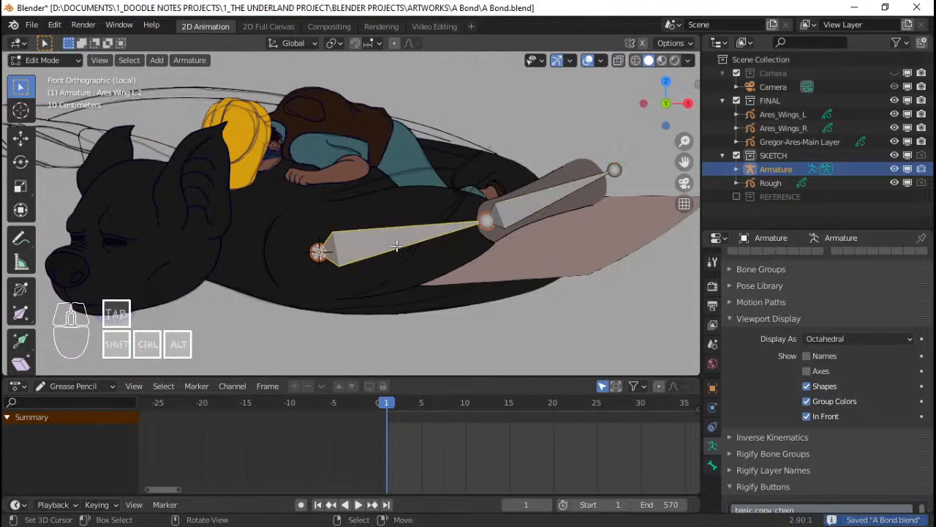
{"action": "key", "text": "Tab"}
{"action": "left_click", "coordinate": [397, 247]}
{"action": "left_click", "coordinate": [396, 247]}
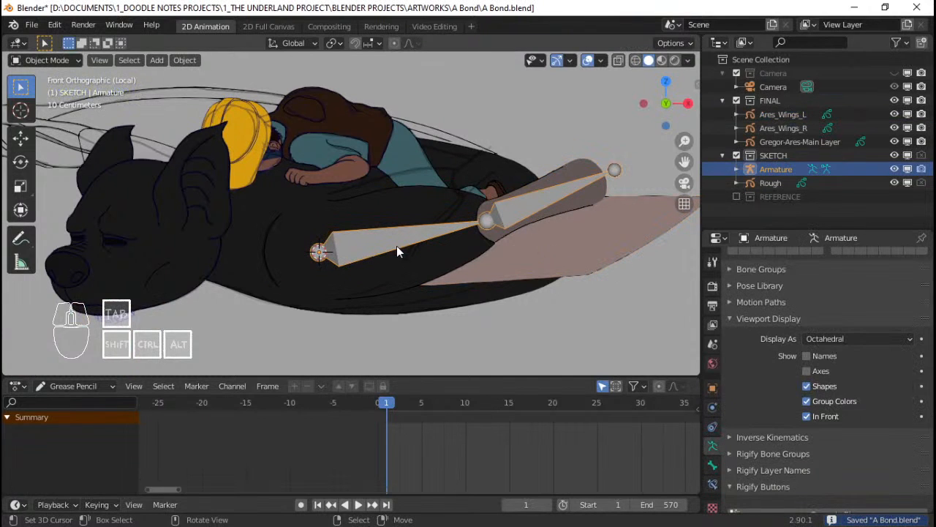
{"action": "key", "text": "F2"}
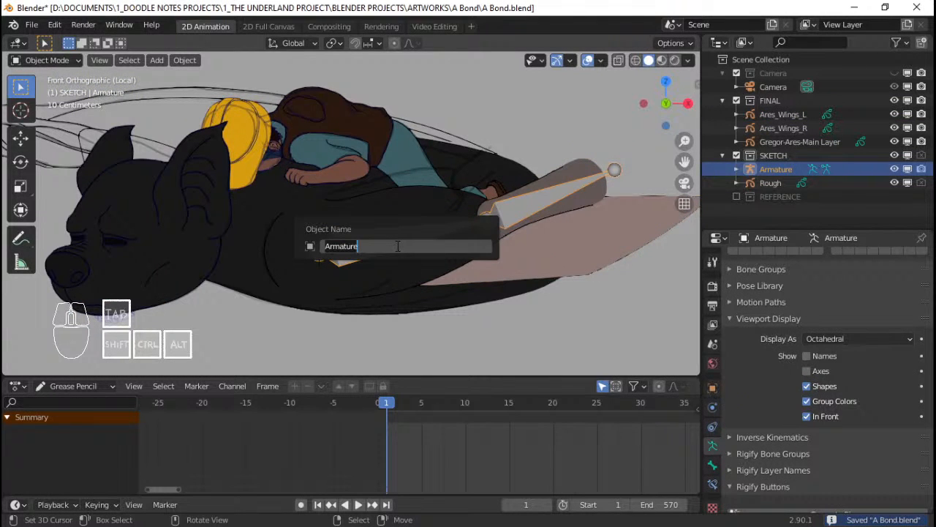
{"action": "type", "text": "Ares A"}
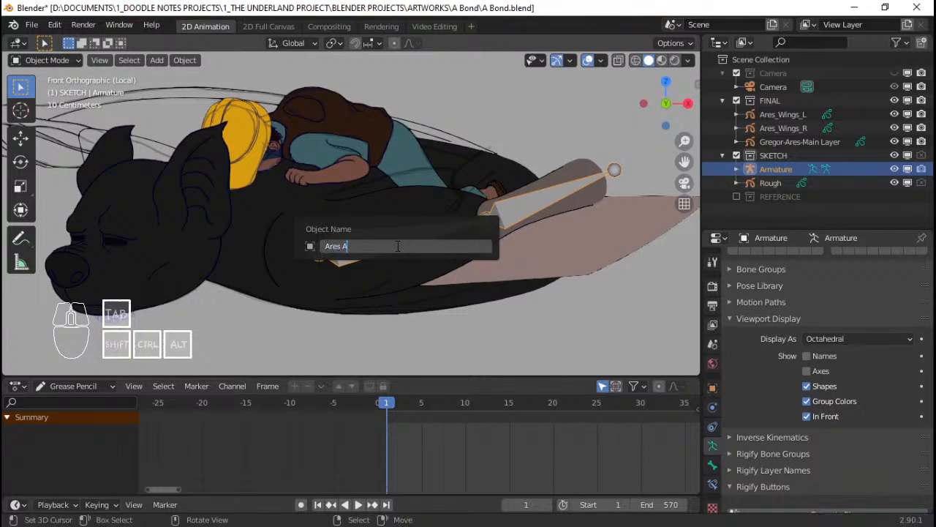
{"action": "type", "text": "rm L"}
{"action": "key", "text": "Return"}
{"action": "key", "text": "ctrl+s"}
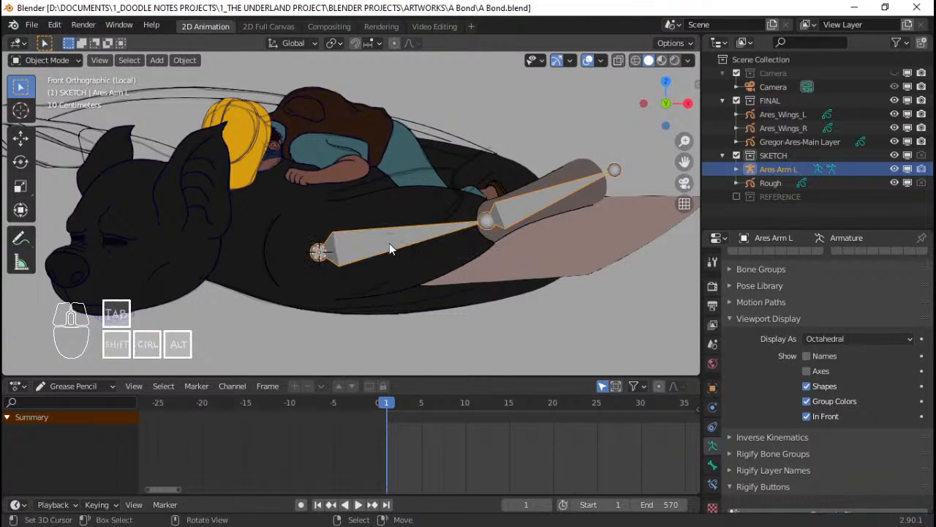
Move the Ares Arm L armature from the SKETCH collection into the FINAL collection
{"action": "scroll", "coordinate": [389, 246], "scroll_direction": "up", "scroll_amount": 1}
{"action": "mouse_move", "coordinate": [781, 173]}
{"action": "left_mouse_down"}
{"action": "mouse_move", "coordinate": [768, 169]}
{"action": "mouse_move", "coordinate": [790, 108]}
{"action": "left_mouse_up"}
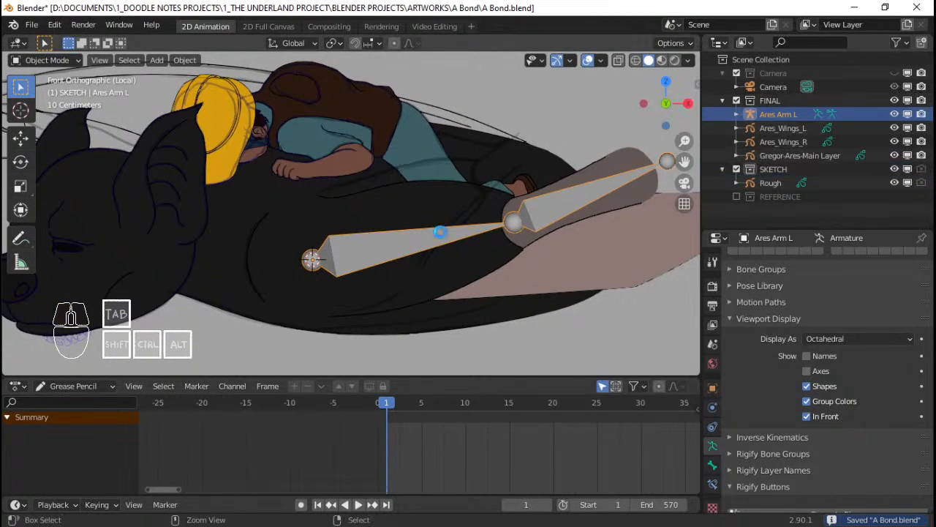
Parent Ares_Wings_L to the Ares Arm L armature using Armature Deform With Empty Groups
{"action": "scroll", "coordinate": [460, 243], "scroll_direction": "up", "scroll_amount": 1}
{"action": "scroll", "coordinate": [512, 241], "scroll_direction": "up", "scroll_amount": 1}
{"action": "scroll", "coordinate": [614, 274], "scroll_direction": "down", "scroll_amount": 2}
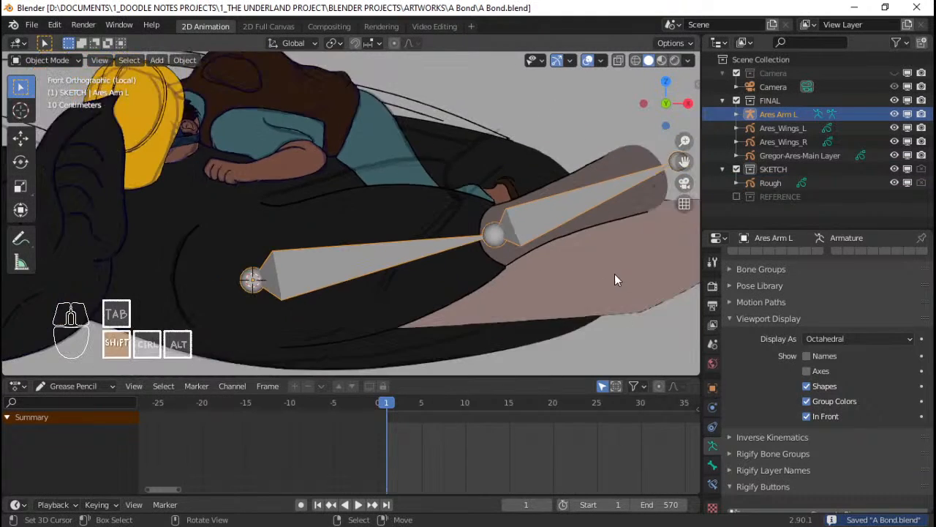
{"action": "left_click", "coordinate": [643, 227]}
{"action": "scroll", "coordinate": [644, 176], "scroll_direction": "up", "scroll_amount": 1}
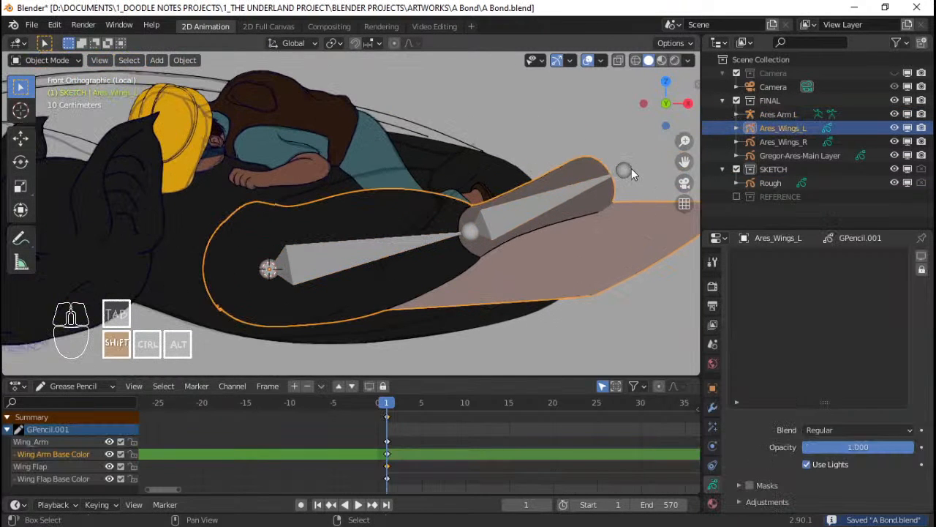
{"action": "left_click", "coordinate": [631, 168], "text": "shift"}
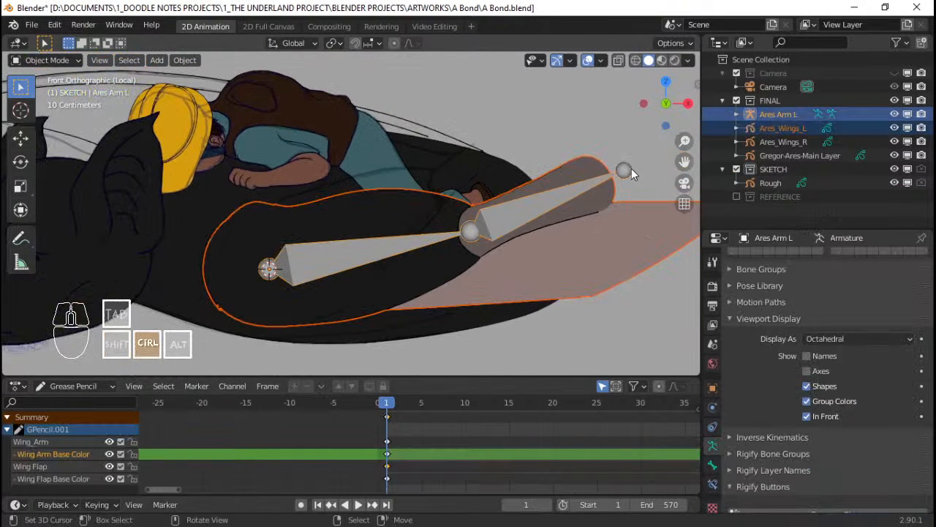
{"action": "key", "text": "ctrl+p"}
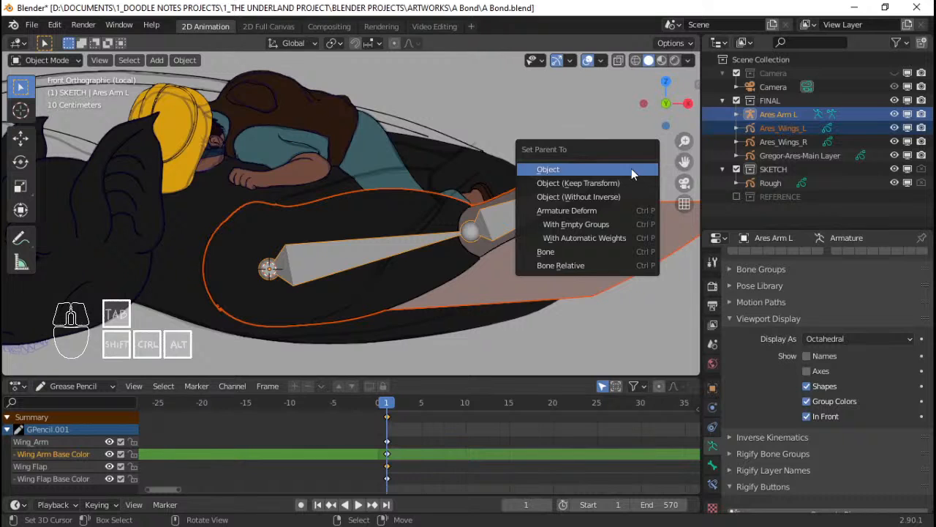
{"action": "left_click", "coordinate": [619, 221]}
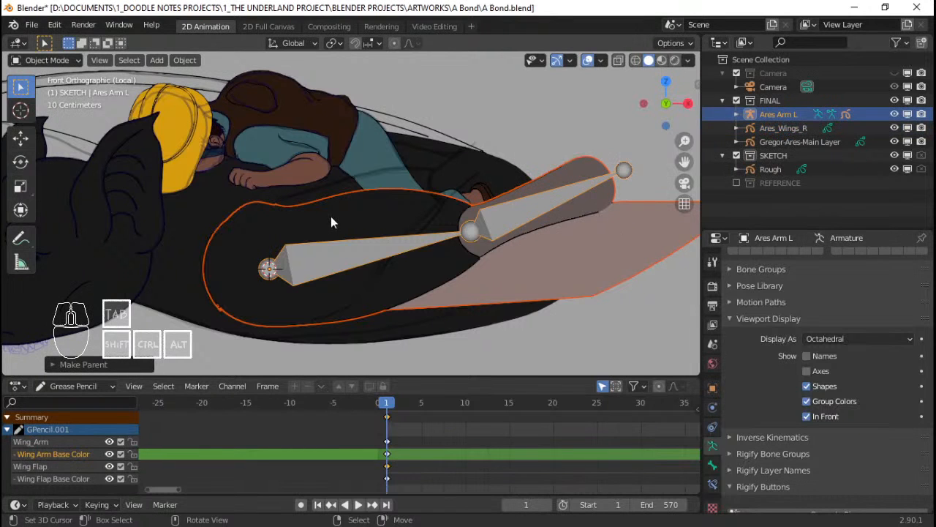
Select the Ares Arm L armature together with Ares_Wings_L as the active object and switch to Weight Paint mode
{"action": "scroll", "coordinate": [392, 203], "scroll_direction": "up", "scroll_amount": 2}
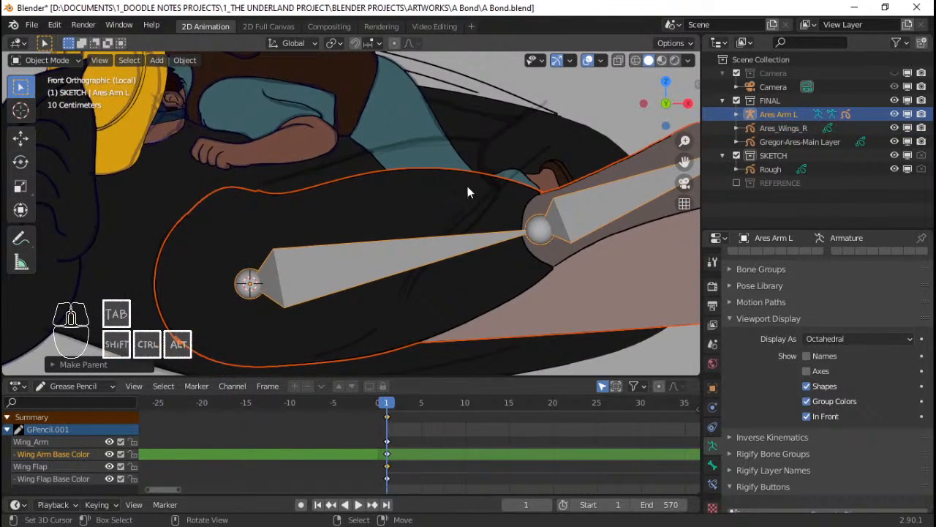
{"action": "left_click", "coordinate": [429, 242]}
{"action": "left_click", "coordinate": [440, 244]}
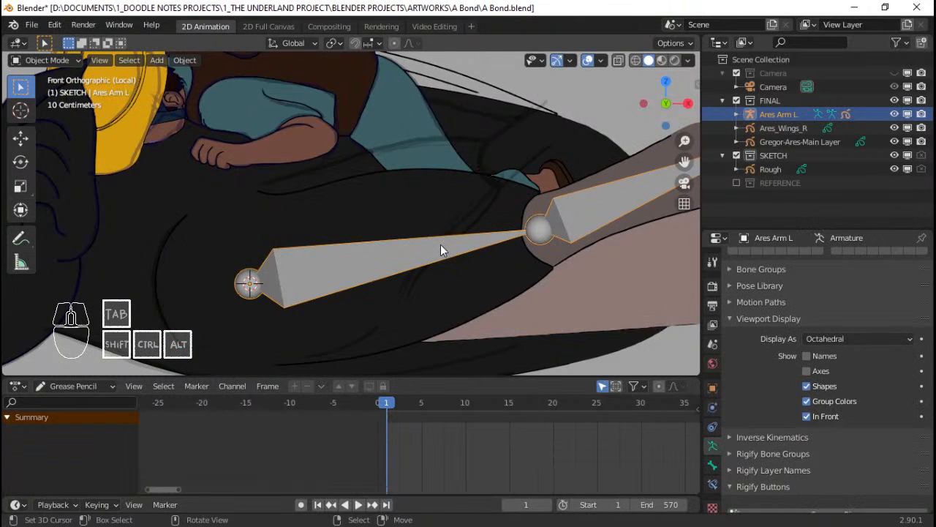
{"action": "scroll", "coordinate": [539, 182], "scroll_direction": "down", "scroll_amount": 2}
{"action": "left_click", "coordinate": [564, 163], "text": "shift"}
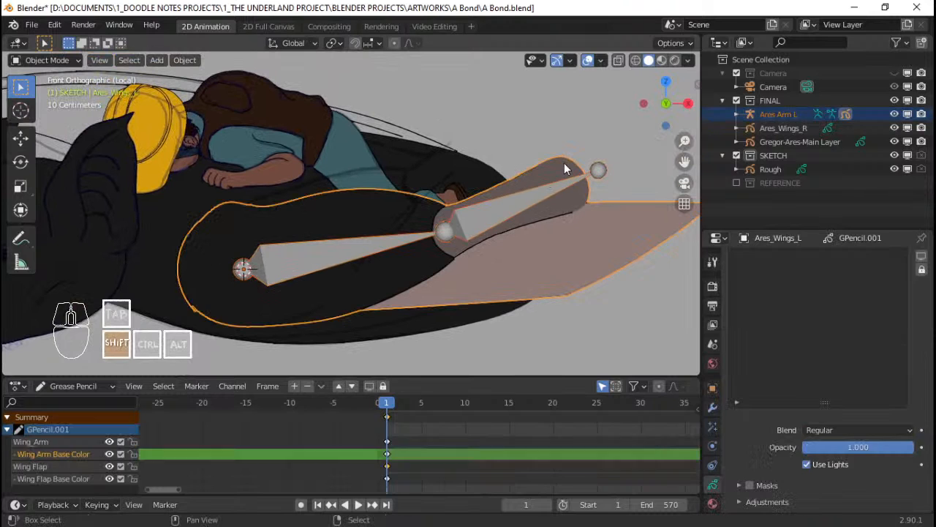
{"action": "key", "text": "ctrl+Tab"}
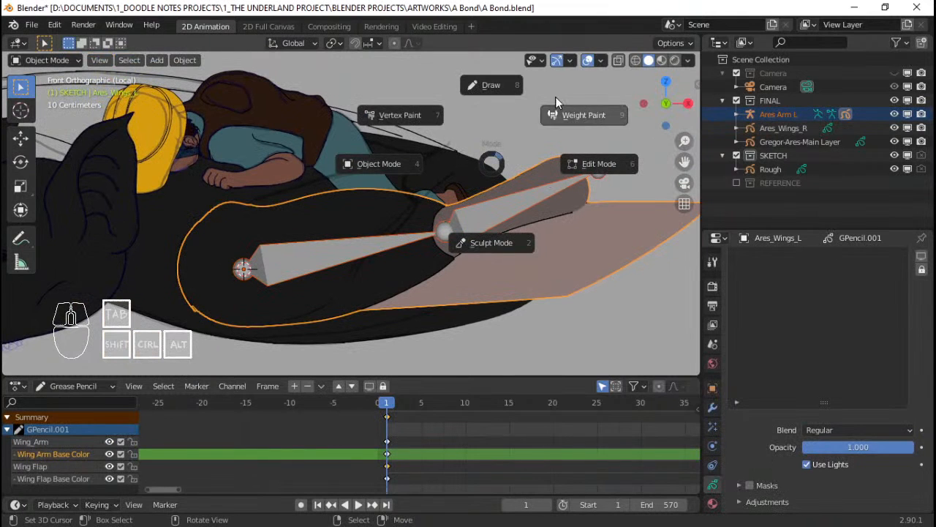
{"action": "left_click", "coordinate": [577, 115]}
Find the Vertex Groups settings in the object data properties of Ares_Wings_L
{"action": "scroll", "coordinate": [456, 209], "scroll_direction": "up", "scroll_amount": 2}
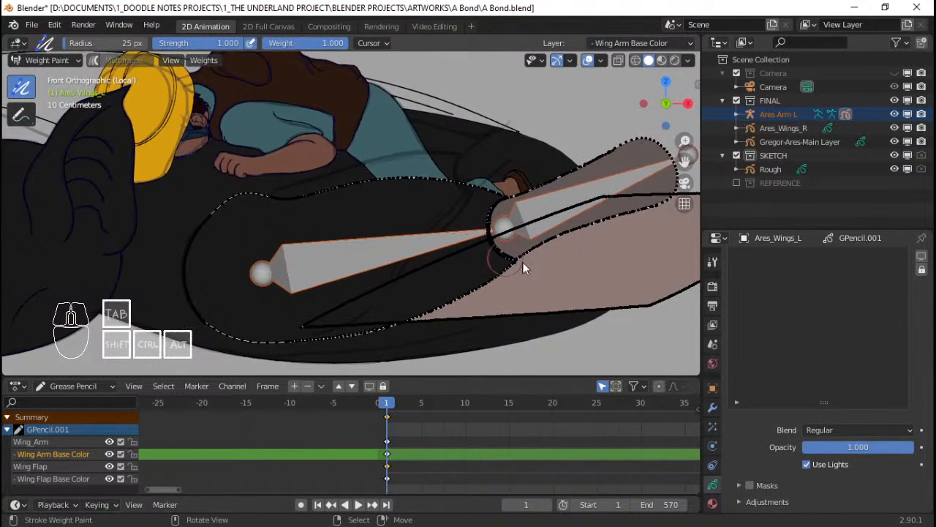
{"action": "scroll", "coordinate": [714, 468], "scroll_direction": "down", "scroll_amount": 1}
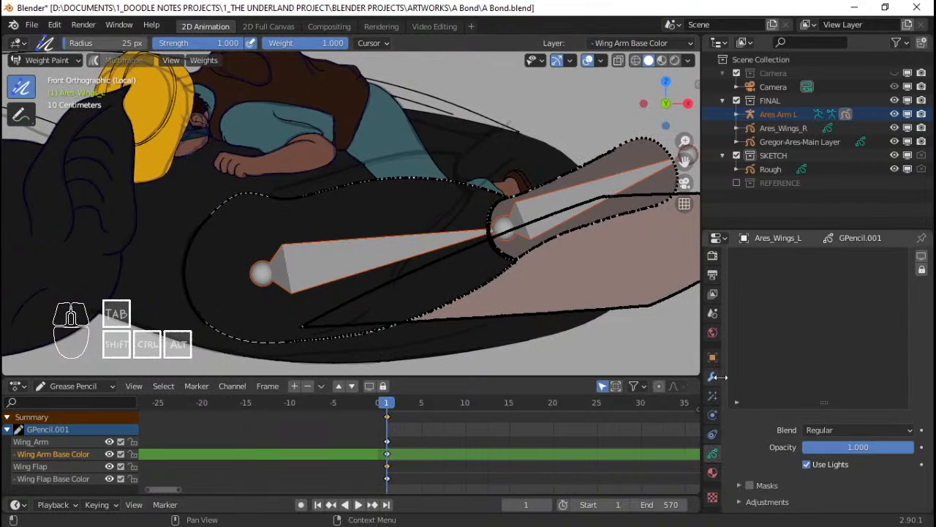
{"action": "scroll", "coordinate": [714, 375], "scroll_direction": "up", "scroll_amount": 1}
{"action": "scroll", "coordinate": [839, 375], "scroll_direction": "up", "scroll_amount": 3}
{"action": "scroll", "coordinate": [839, 375], "scroll_direction": "down", "scroll_amount": 2}
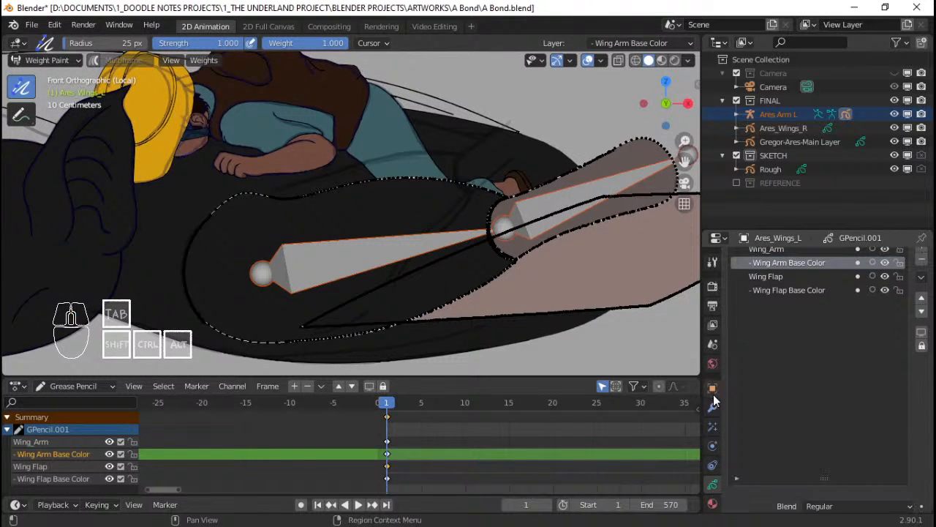
{"action": "scroll", "coordinate": [713, 417], "scroll_direction": "down", "scroll_amount": 1}
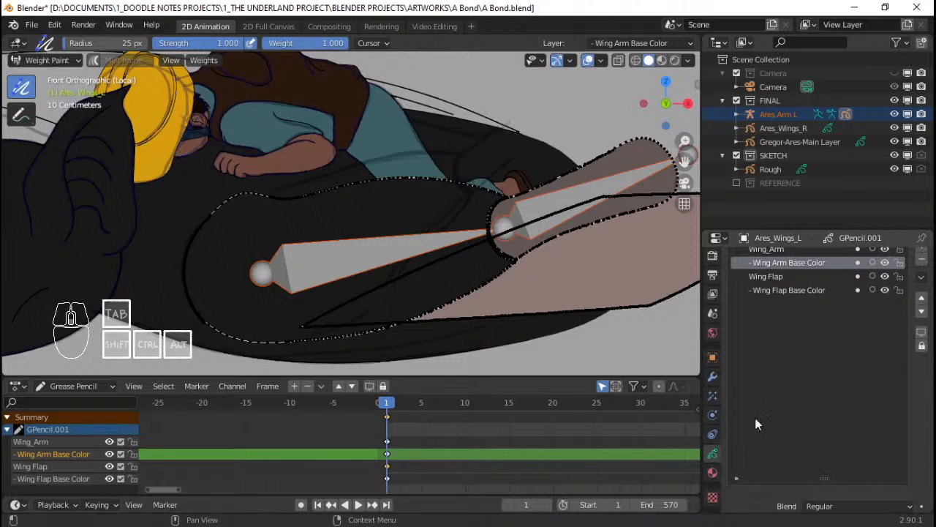
{"action": "scroll", "coordinate": [761, 424], "scroll_direction": "down", "scroll_amount": 7}
{"action": "scroll", "coordinate": [765, 366], "scroll_direction": "down", "scroll_amount": 1}
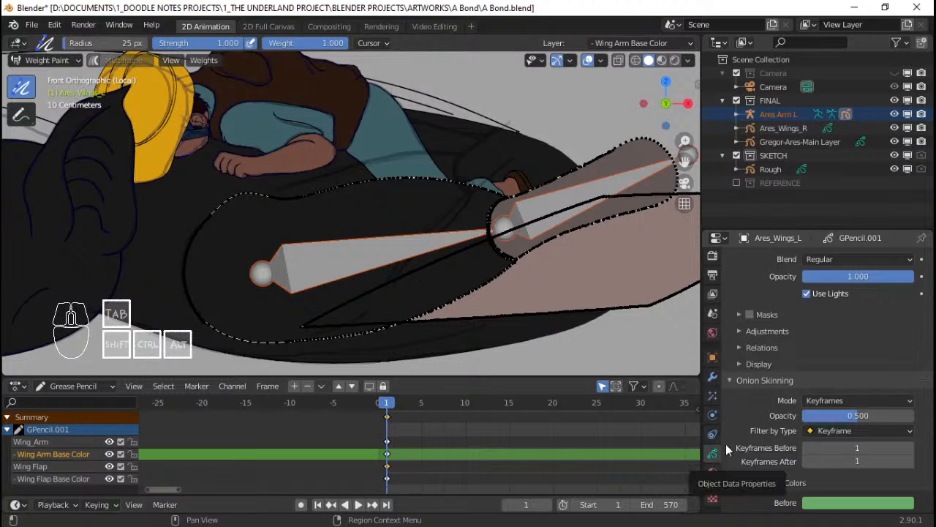
{"action": "scroll", "coordinate": [785, 434], "scroll_direction": "down", "scroll_amount": 8}
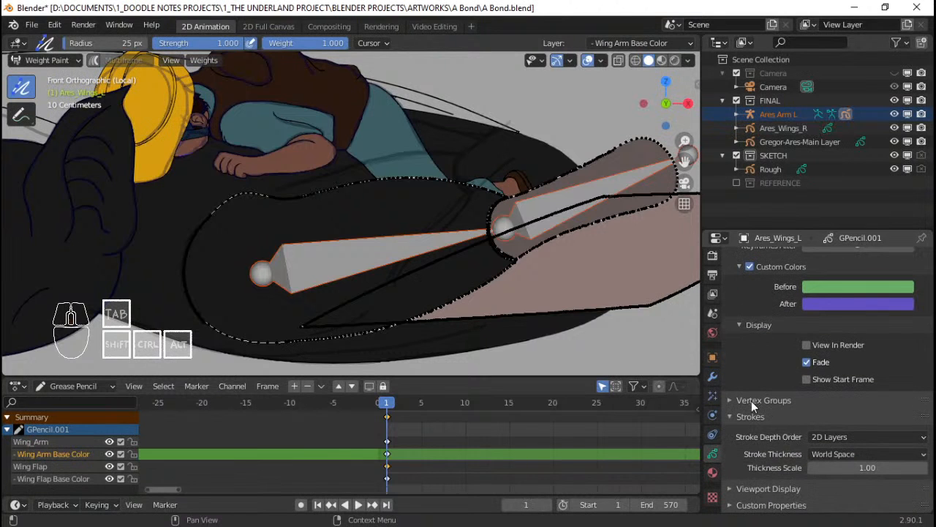
Expand the vertex groups of Ares_Wings_L and make Ares Wing L 1 the active group
{"action": "left_click", "coordinate": [751, 401]}
{"action": "left_click", "coordinate": [772, 424]}
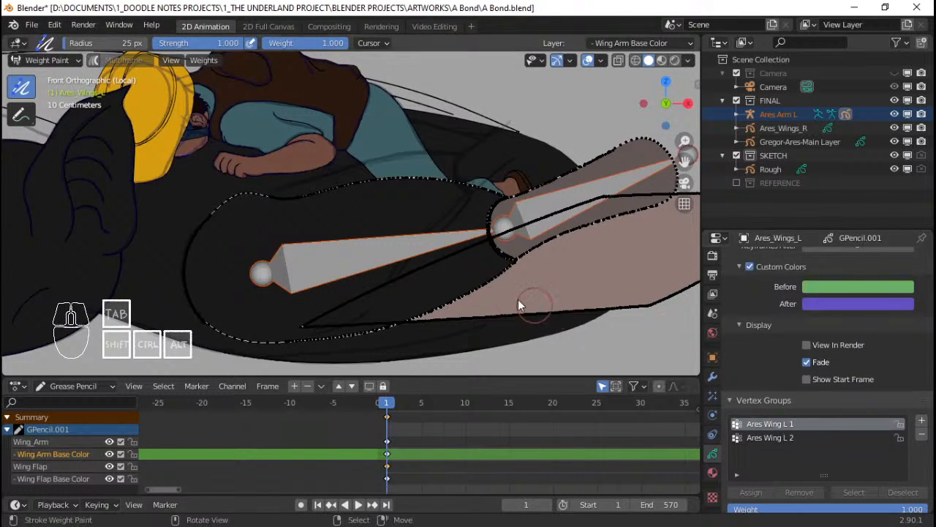
{"action": "scroll", "coordinate": [408, 279], "scroll_direction": "down", "scroll_amount": 3}
{"action": "scroll", "coordinate": [344, 263], "scroll_direction": "up", "scroll_amount": 2}
{"action": "middle_click_drag", "start_coordinate": [344, 264], "coordinate": [350, 262], "text": "shift"}
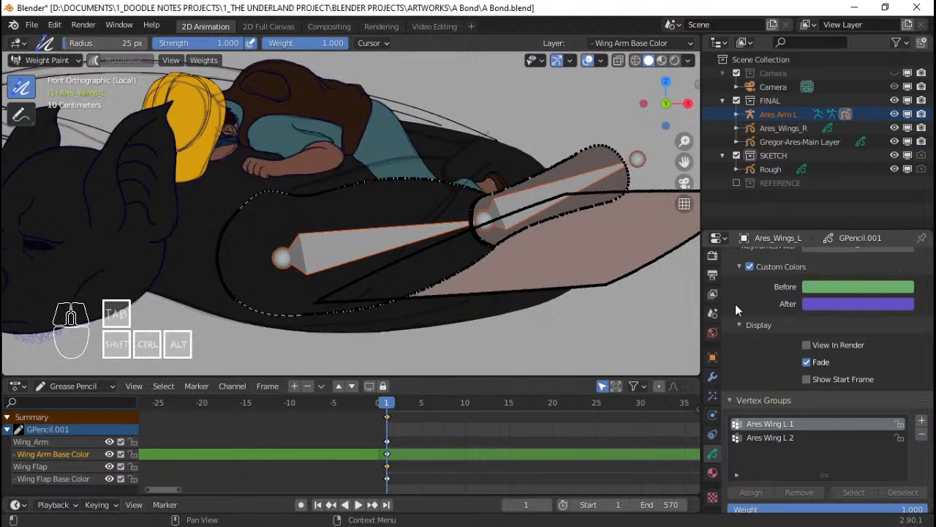
Open the active tool's brush settings and choose the Draw Weight brush
{"action": "scroll", "coordinate": [758, 301], "scroll_direction": "up", "scroll_amount": 16}
{"action": "scroll", "coordinate": [691, 284], "scroll_direction": "up", "scroll_amount": 4}
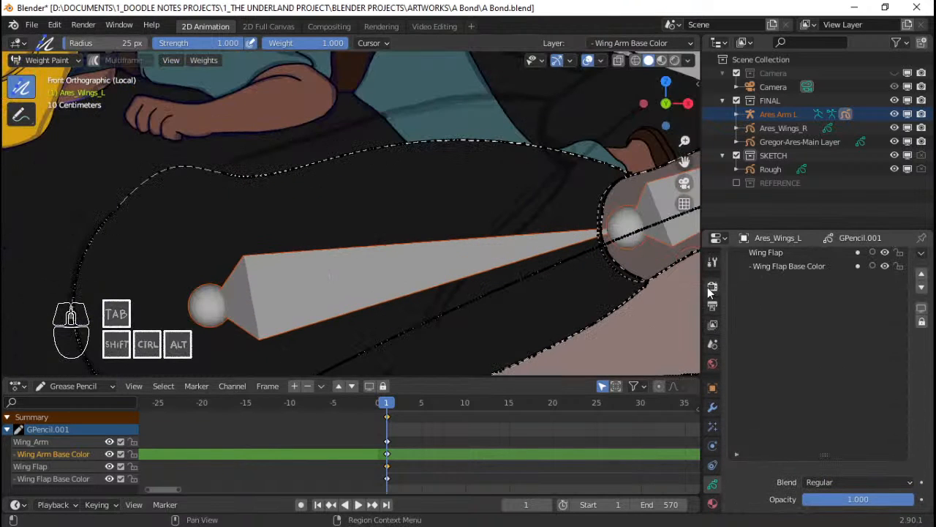
{"action": "left_click", "coordinate": [709, 289]}
{"action": "left_click", "coordinate": [770, 315]}
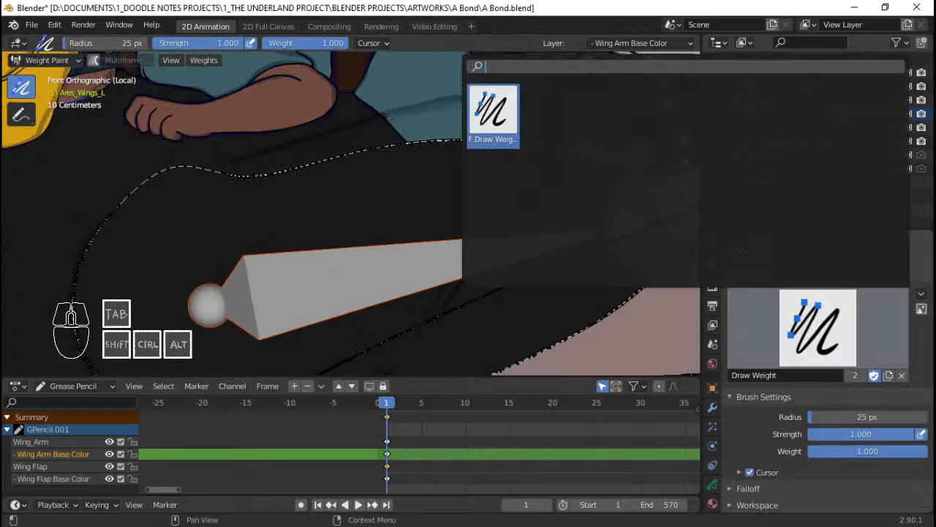
{"action": "left_click", "coordinate": [485, 129]}
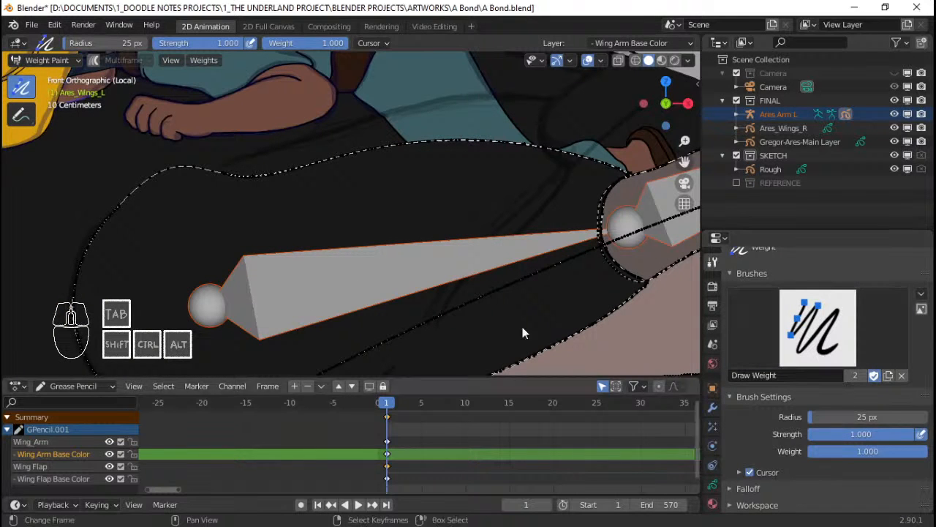
{"action": "scroll", "coordinate": [293, 233], "scroll_direction": "down", "scroll_amount": 5}
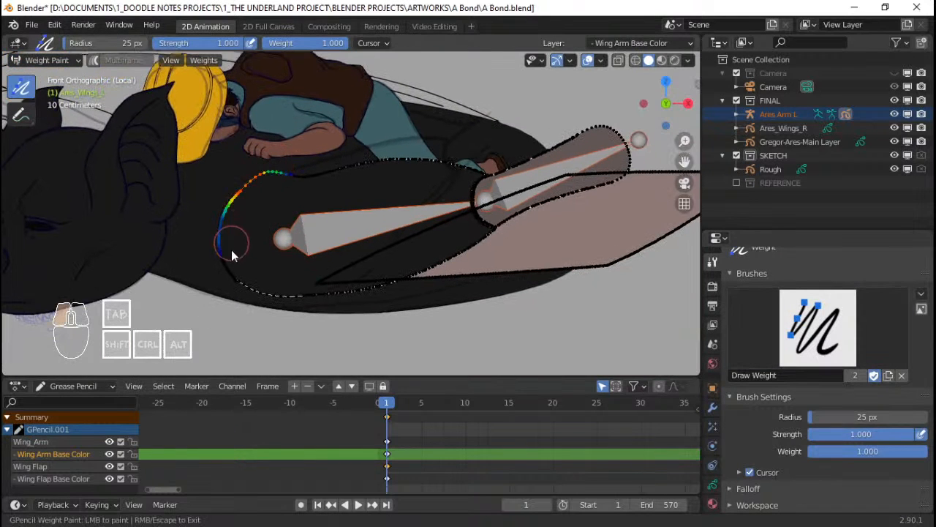
{"action": "mouse_move", "coordinate": [232, 250]}
{"action": "left_mouse_down"}
{"action": "mouse_move", "coordinate": [285, 293]}
{"action": "mouse_move", "coordinate": [273, 200]}
{"action": "mouse_move", "coordinate": [247, 278]}
{"action": "mouse_move", "coordinate": [308, 313]}
{"action": "mouse_move", "coordinate": [320, 271]}
{"action": "mouse_move", "coordinate": [294, 178]}
{"action": "mouse_move", "coordinate": [318, 202]}
{"action": "left_mouse_up"}
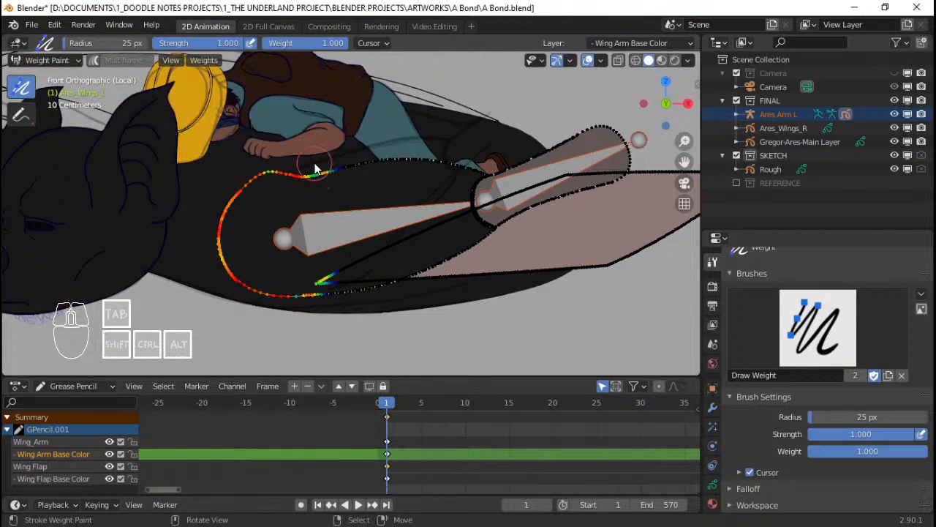
{"action": "right_click", "coordinate": [387, 187]}
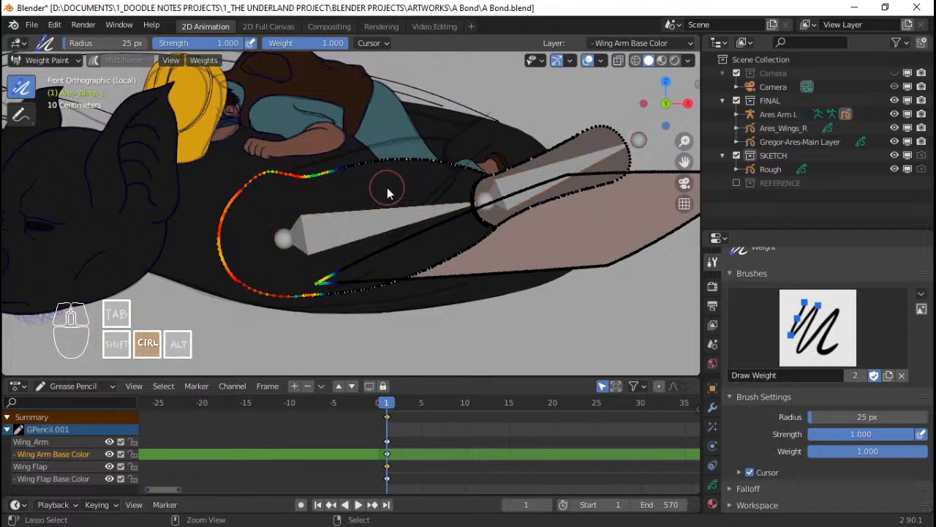
{"action": "key", "text": "ctrl+z"}
{"action": "key", "text": "ctrl+z"}
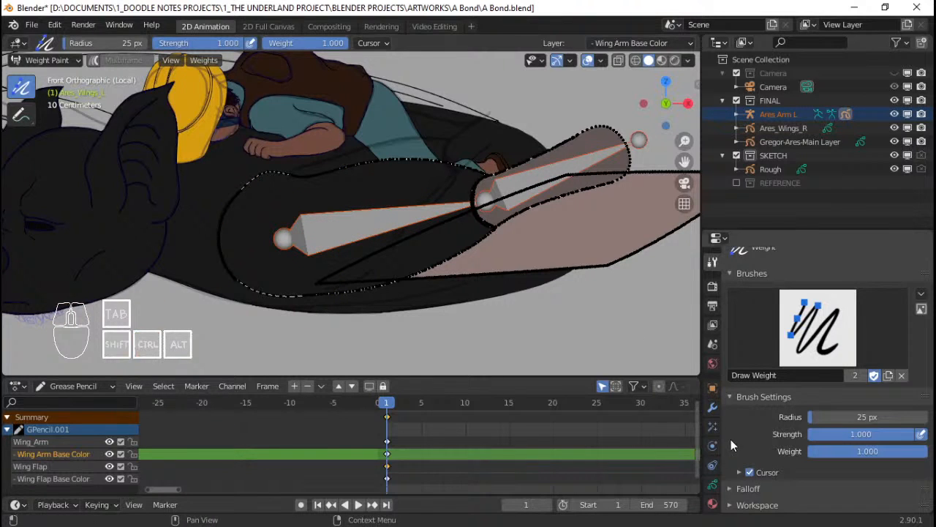
Lock the Wing Flap and Wing Flap Base Color layers so that only the wing arm layers accept paint
{"action": "left_click", "coordinate": [713, 483]}
{"action": "left_click", "coordinate": [899, 319]}
{"action": "left_click", "coordinate": [899, 319]}
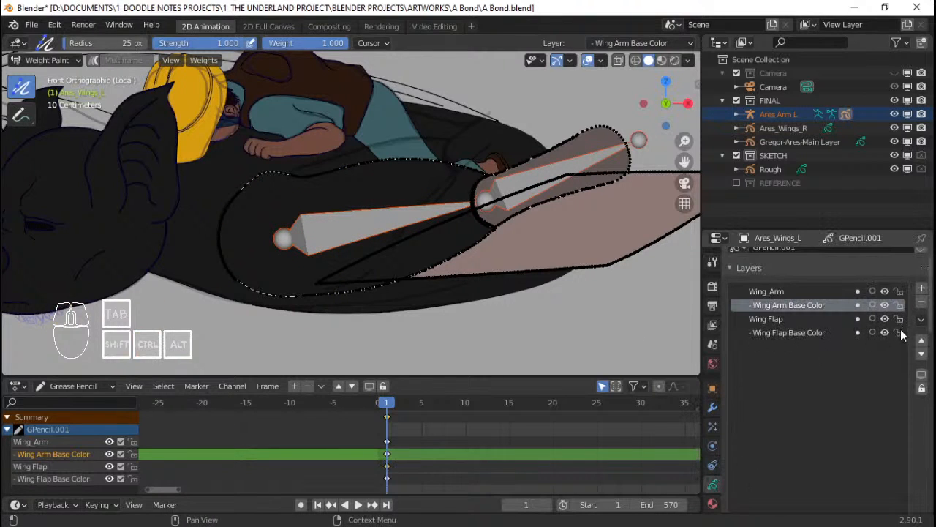
{"action": "left_click", "coordinate": [899, 319]}
{"action": "left_click", "coordinate": [899, 332]}
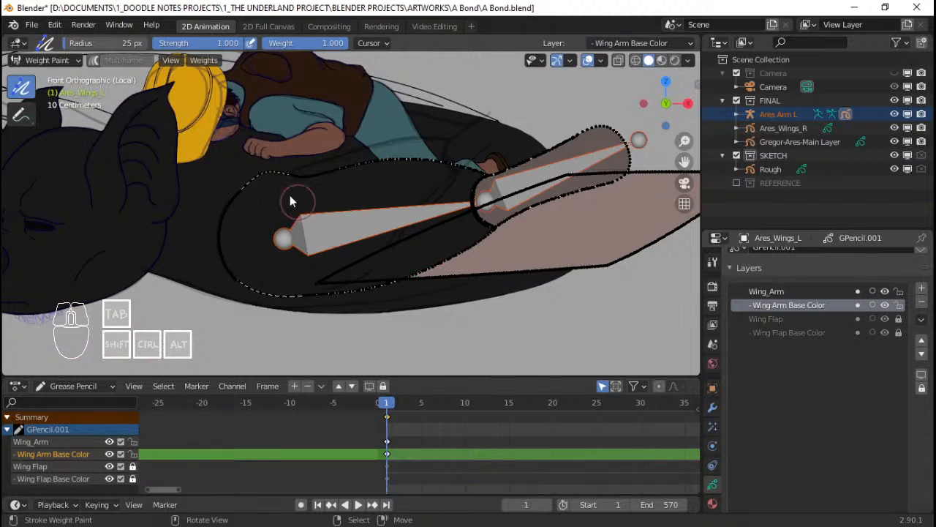
Paint weight 1.000 around the whole inner wing arm segment up to the joint, and expand the brush's Falloff and Cursor settings
{"action": "mouse_move", "coordinate": [278, 163]}
{"action": "left_mouse_down"}
{"action": "mouse_move", "coordinate": [263, 172]}
{"action": "mouse_move", "coordinate": [248, 299]}
{"action": "mouse_move", "coordinate": [286, 180]}
{"action": "mouse_move", "coordinate": [275, 300]}
{"action": "mouse_move", "coordinate": [248, 191]}
{"action": "mouse_move", "coordinate": [249, 269]}
{"action": "mouse_move", "coordinate": [265, 265]}
{"action": "mouse_move", "coordinate": [249, 192]}
{"action": "mouse_move", "coordinate": [230, 250]}
{"action": "mouse_move", "coordinate": [256, 226]}
{"action": "mouse_move", "coordinate": [257, 303]}
{"action": "left_mouse_up"}
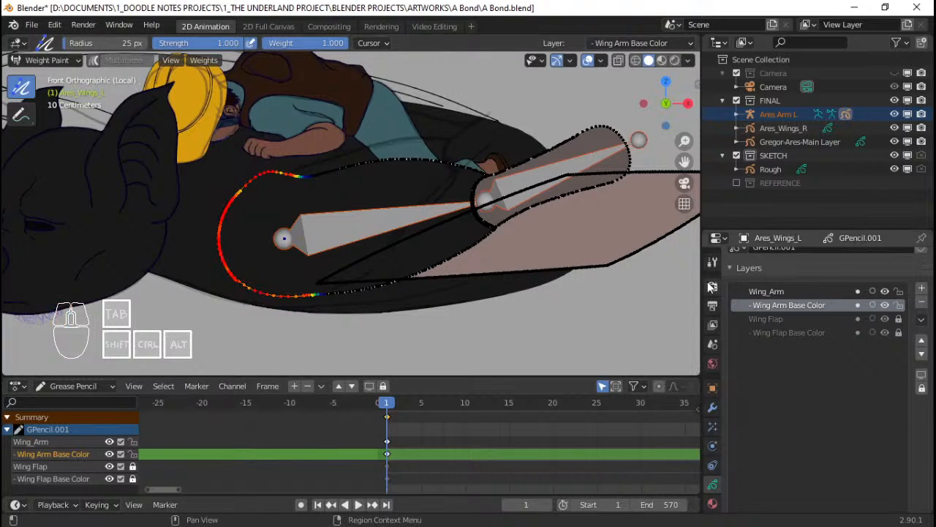
{"action": "left_click", "coordinate": [712, 262]}
{"action": "left_click", "coordinate": [760, 483]}
{"action": "scroll", "coordinate": [801, 439], "scroll_direction": "down", "scroll_amount": 1}
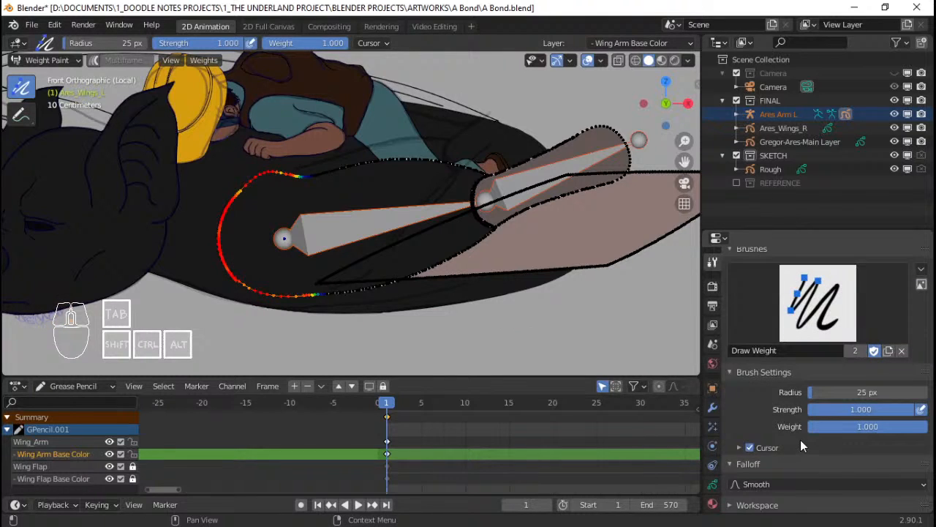
{"action": "left_click", "coordinate": [776, 447]}
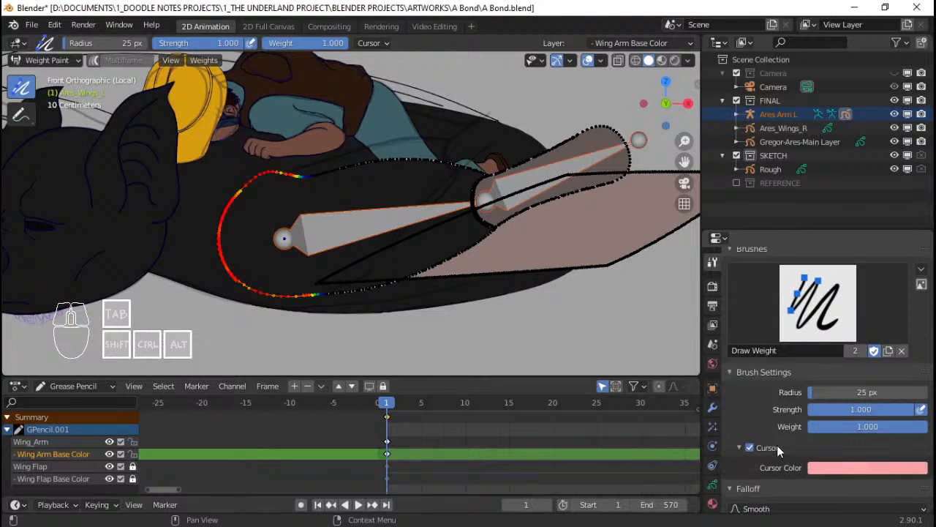
{"action": "mouse_move", "coordinate": [248, 192]}
{"action": "left_mouse_down"}
{"action": "mouse_move", "coordinate": [325, 198]}
{"action": "mouse_move", "coordinate": [387, 181]}
{"action": "mouse_move", "coordinate": [342, 185]}
{"action": "mouse_move", "coordinate": [315, 176]}
{"action": "mouse_move", "coordinate": [300, 272]}
{"action": "mouse_move", "coordinate": [340, 274]}
{"action": "mouse_move", "coordinate": [441, 234]}
{"action": "mouse_move", "coordinate": [427, 187]}
{"action": "mouse_move", "coordinate": [410, 183]}
{"action": "mouse_move", "coordinate": [430, 182]}
{"action": "mouse_move", "coordinate": [405, 189]}
{"action": "left_mouse_up"}
{"action": "mouse_move", "coordinate": [365, 256]}
{"action": "left_mouse_down"}
{"action": "mouse_move", "coordinate": [408, 256]}
{"action": "mouse_move", "coordinate": [289, 284]}
{"action": "mouse_move", "coordinate": [271, 205]}
{"action": "mouse_move", "coordinate": [440, 254]}
{"action": "mouse_move", "coordinate": [442, 180]}
{"action": "left_mouse_up"}
{"action": "scroll", "coordinate": [397, 195], "scroll_direction": "up", "scroll_amount": 3}
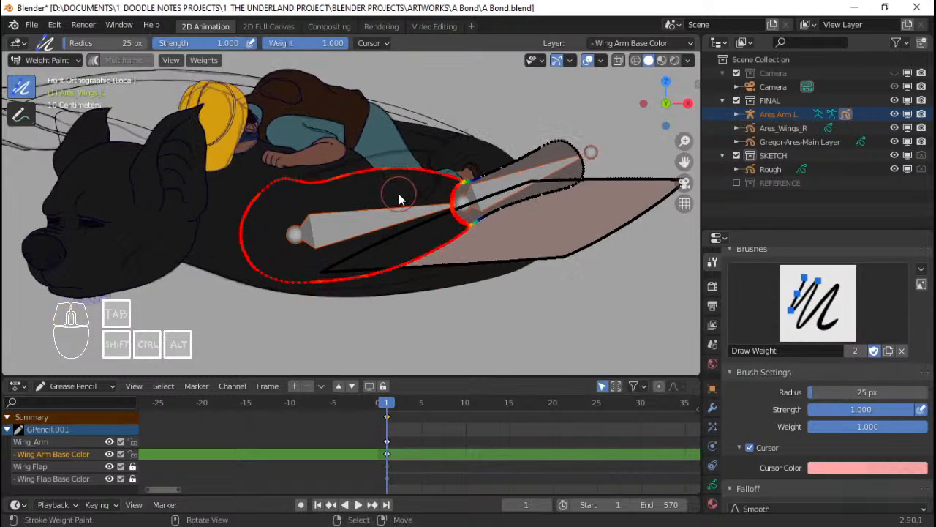
Make Ares Wing L 2 the active vertex group and bring the outer wing arm segment into view
{"action": "left_click", "coordinate": [714, 485]}
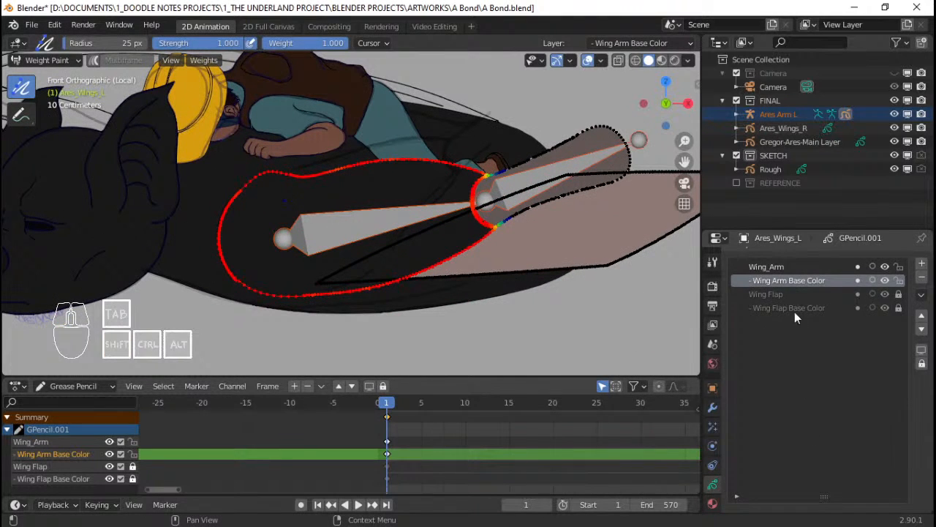
{"action": "scroll", "coordinate": [829, 425], "scroll_direction": "down", "scroll_amount": 15}
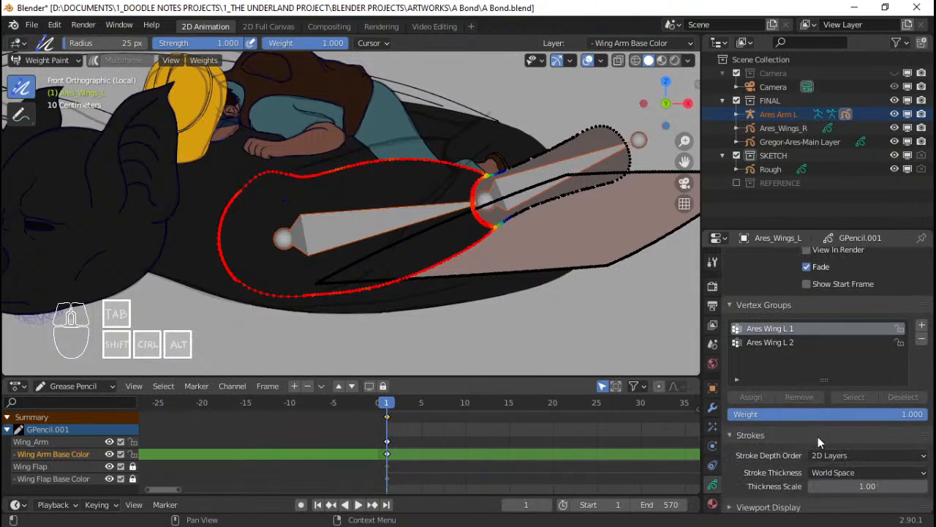
{"action": "left_click", "coordinate": [770, 343]}
{"action": "middle_click_drag", "start_coordinate": [532, 253], "coordinate": [445, 273], "text": "shift"}
{"action": "middle_click_drag", "start_coordinate": [480, 207], "coordinate": [442, 233], "text": "shift"}
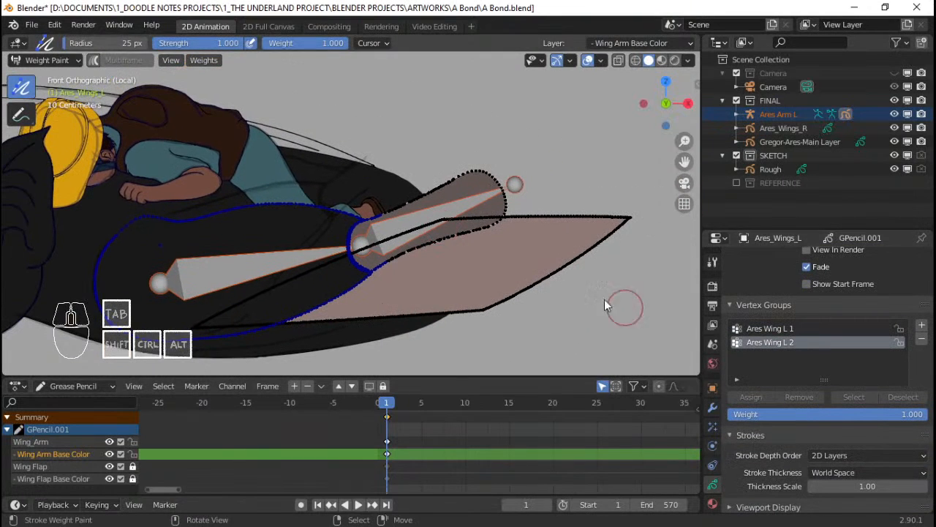
{"action": "left_click", "coordinate": [799, 328]}
{"action": "left_click", "coordinate": [793, 342]}
Paint full weight around the entire outer wing arm segment, from its tip to the rounded joint end
{"action": "mouse_move", "coordinate": [505, 192]}
{"action": "left_mouse_down"}
{"action": "mouse_move", "coordinate": [477, 170]}
{"action": "mouse_move", "coordinate": [466, 182]}
{"action": "left_mouse_up"}
{"action": "left_click_drag", "start_coordinate": [472, 233], "coordinate": [448, 245]}
{"action": "left_click_drag", "start_coordinate": [448, 245], "coordinate": [462, 238]}
{"action": "mouse_move", "coordinate": [468, 175]}
{"action": "left_mouse_down"}
{"action": "mouse_move", "coordinate": [446, 172]}
{"action": "mouse_move", "coordinate": [443, 186]}
{"action": "mouse_move", "coordinate": [476, 236]}
{"action": "mouse_move", "coordinate": [428, 224]}
{"action": "mouse_move", "coordinate": [424, 211]}
{"action": "mouse_move", "coordinate": [384, 249]}
{"action": "mouse_move", "coordinate": [424, 198]}
{"action": "mouse_move", "coordinate": [379, 245]}
{"action": "mouse_move", "coordinate": [379, 234]}
{"action": "mouse_move", "coordinate": [377, 267]}
{"action": "mouse_move", "coordinate": [368, 215]}
{"action": "mouse_move", "coordinate": [360, 262]}
{"action": "mouse_move", "coordinate": [380, 274]}
{"action": "left_mouse_up"}
{"action": "mouse_move", "coordinate": [360, 231]}
{"action": "left_mouse_down"}
{"action": "mouse_move", "coordinate": [375, 272]}
{"action": "mouse_move", "coordinate": [380, 264]}
{"action": "left_mouse_up"}
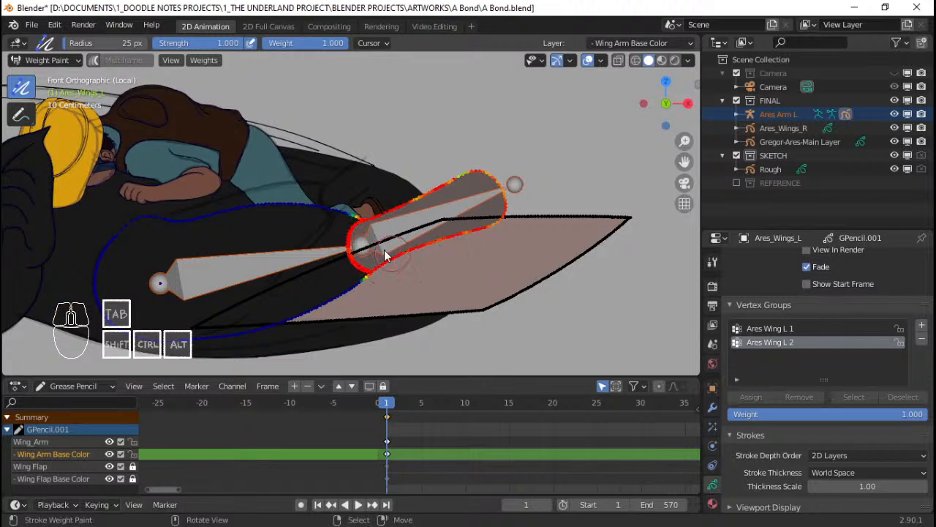
{"action": "scroll", "coordinate": [385, 251], "scroll_direction": "up", "scroll_amount": 1}
{"action": "middle_click_drag", "start_coordinate": [316, 257], "coordinate": [396, 243], "text": "shift"}
{"action": "key", "text": "ctrl+Tab"}
{"action": "key", "text": "Escape"}
{"action": "left_click_drag", "start_coordinate": [578, 159], "coordinate": [522, 181]}
{"action": "mouse_move", "coordinate": [606, 155]}
{"action": "left_mouse_down"}
{"action": "mouse_move", "coordinate": [604, 204]}
{"action": "mouse_move", "coordinate": [526, 228]}
{"action": "left_mouse_up"}
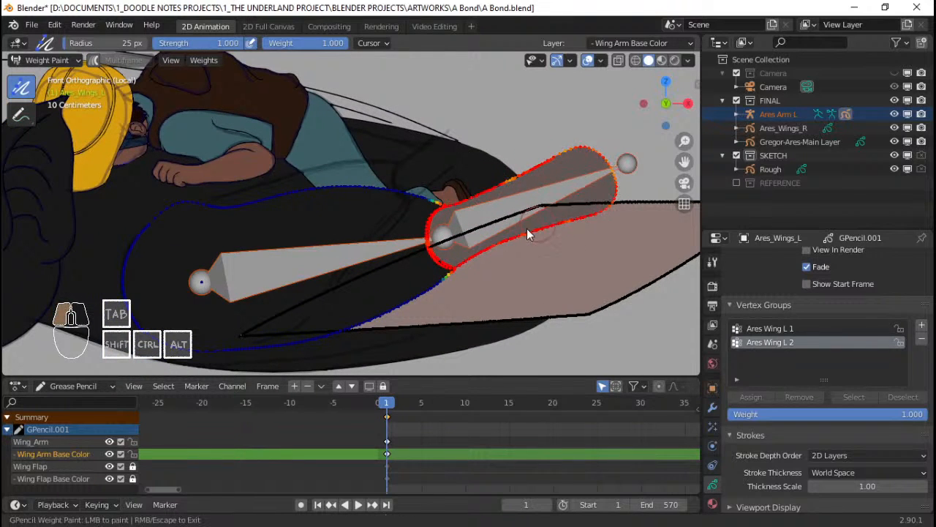
{"action": "mouse_move", "coordinate": [533, 168]}
{"action": "left_mouse_down"}
{"action": "mouse_move", "coordinate": [514, 172]}
{"action": "mouse_move", "coordinate": [564, 146]}
{"action": "mouse_move", "coordinate": [600, 151]}
{"action": "mouse_move", "coordinate": [596, 228]}
{"action": "left_mouse_up"}
Put the Ares Arm L armature into Pose Mode, test-rotate the Ares Wing L 1 bone and cancel the rotation
{"action": "key", "text": "ctrl+Tab"}
{"action": "left_click", "coordinate": [442, 203]}
{"action": "left_click", "coordinate": [313, 247]}
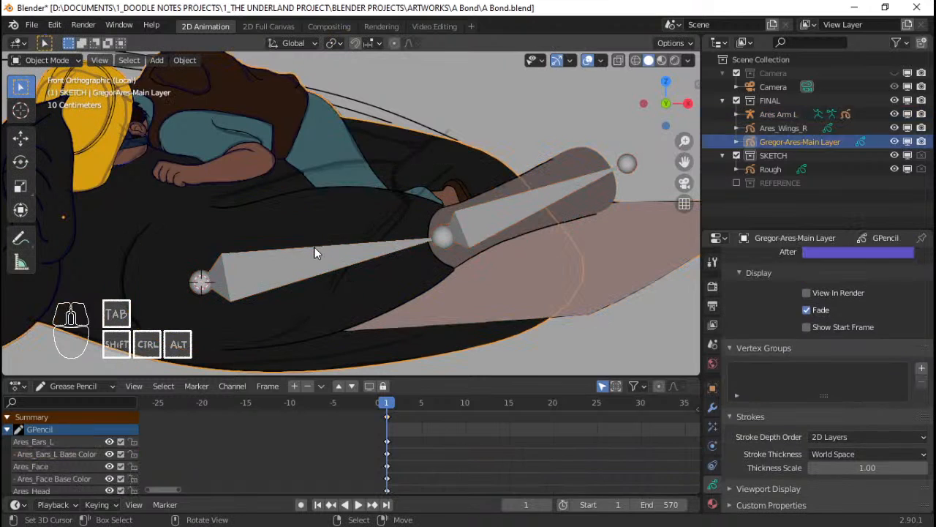
{"action": "left_click", "coordinate": [314, 247]}
{"action": "key", "text": "ctrl+Tab"}
{"action": "left_click", "coordinate": [332, 254]}
{"action": "key", "text": "r"}
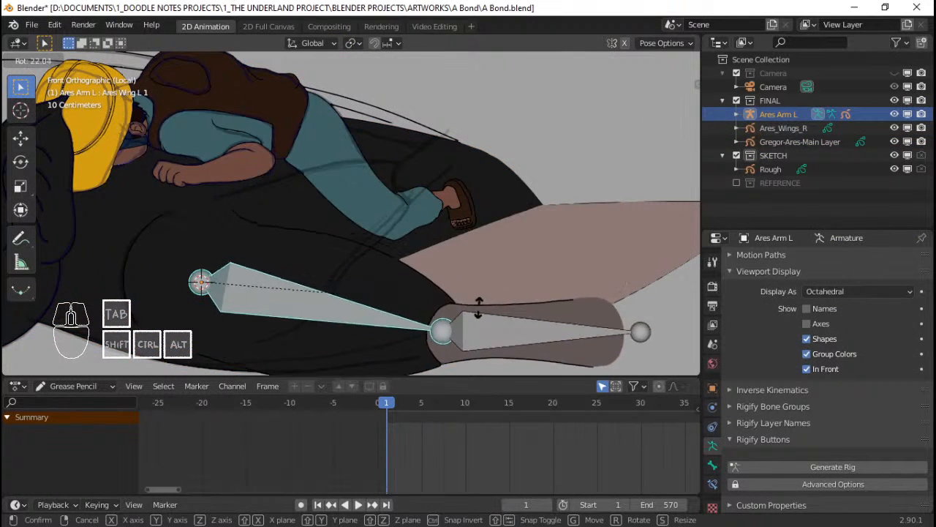
{"action": "right_click", "coordinate": [496, 294]}
Test-rotate the Ares Wing L 2 bone to check the outer segment's deformation, restoring its original pose
{"action": "middle_click_drag", "start_coordinate": [496, 294], "coordinate": [456, 289], "text": "shift"}
{"action": "right_click", "coordinate": [473, 212]}
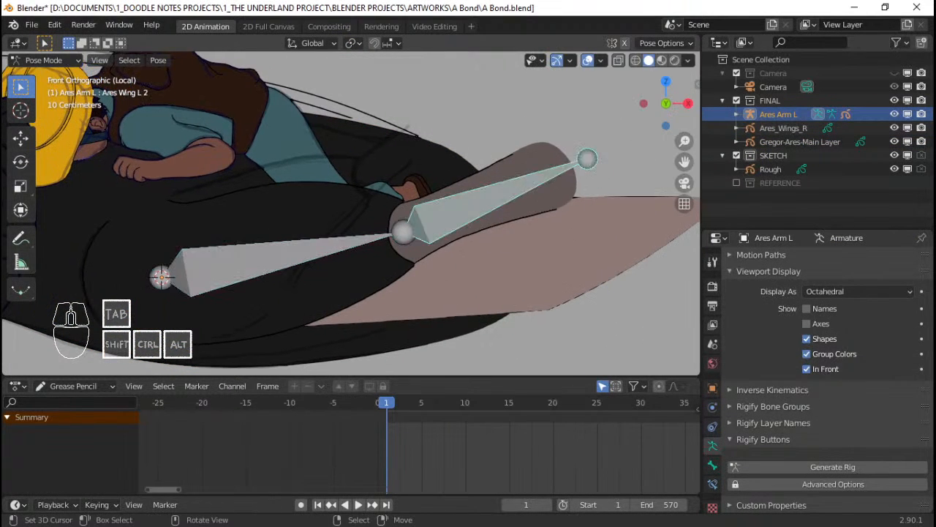
{"action": "key", "text": "r"}
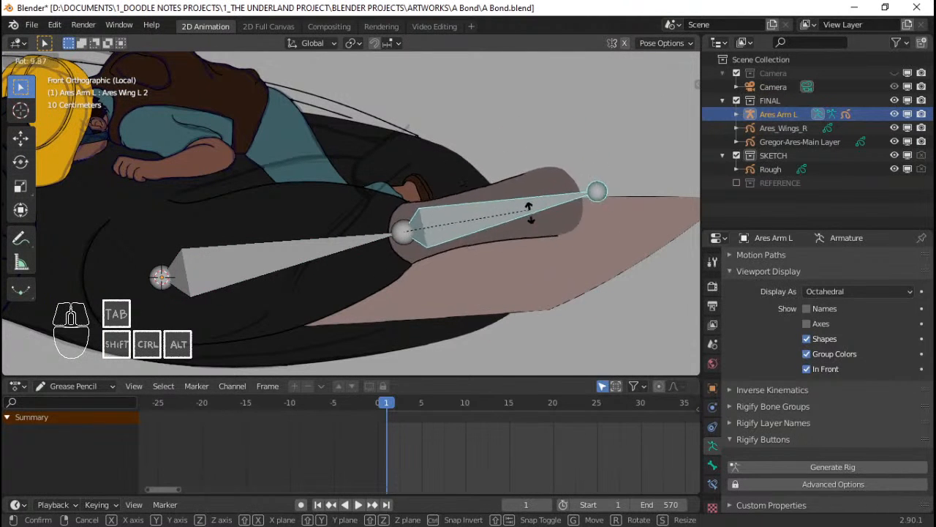
{"action": "left_click", "coordinate": [522, 184]}
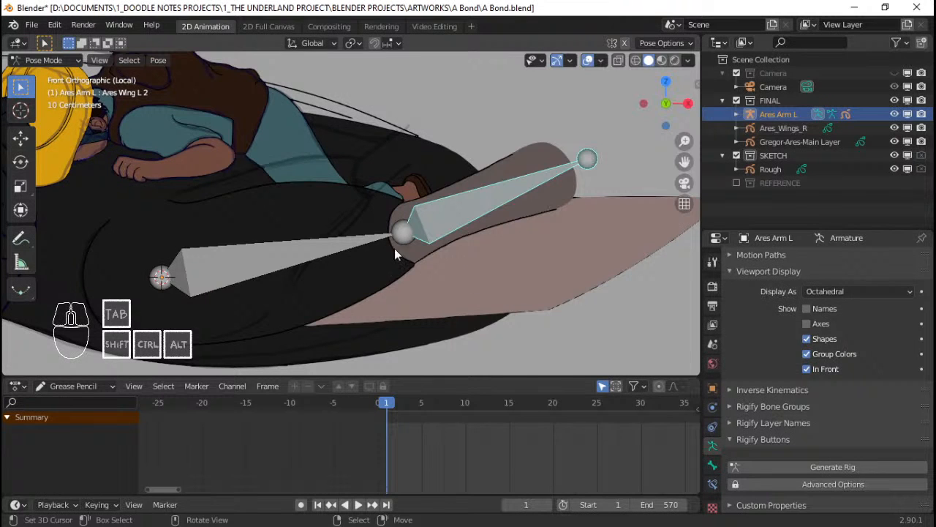
Return the armature to Object Mode, select the Ares_Wings_L drawing and enter Weight Paint mode
{"action": "left_click", "coordinate": [407, 261]}
{"action": "key", "text": "ctrl+Tab"}
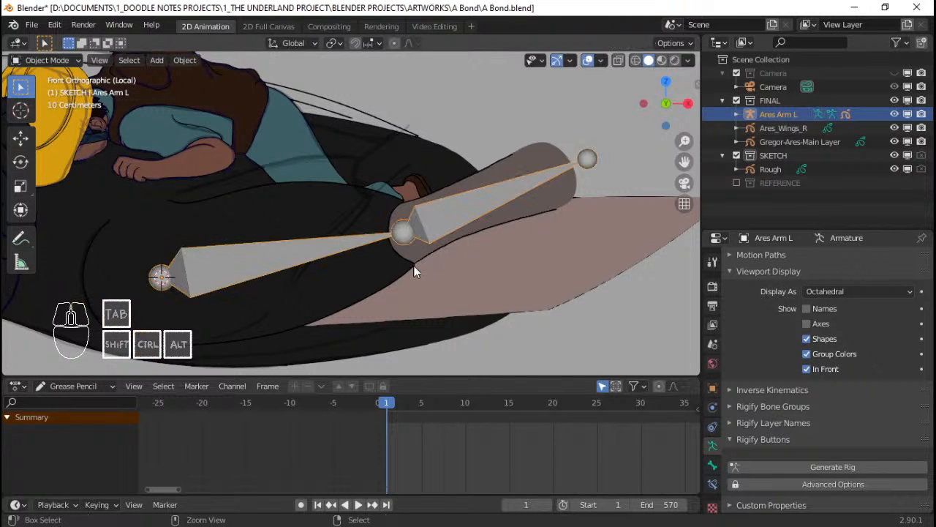
{"action": "left_click", "coordinate": [413, 264]}
{"action": "left_click", "coordinate": [412, 253]}
{"action": "left_click", "coordinate": [411, 257], "text": "shift"}
{"action": "key", "text": "ctrl+Tab"}
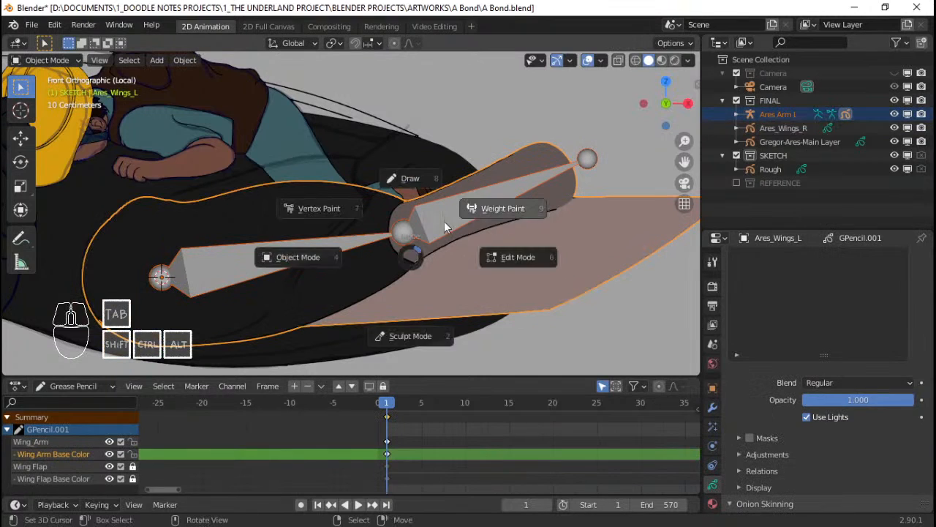
{"action": "left_click", "coordinate": [472, 214]}
Examine the layers and vertex groups of Ares_Wings_L and the available weight operations
{"action": "scroll", "coordinate": [808, 330], "scroll_direction": "up", "scroll_amount": 5}
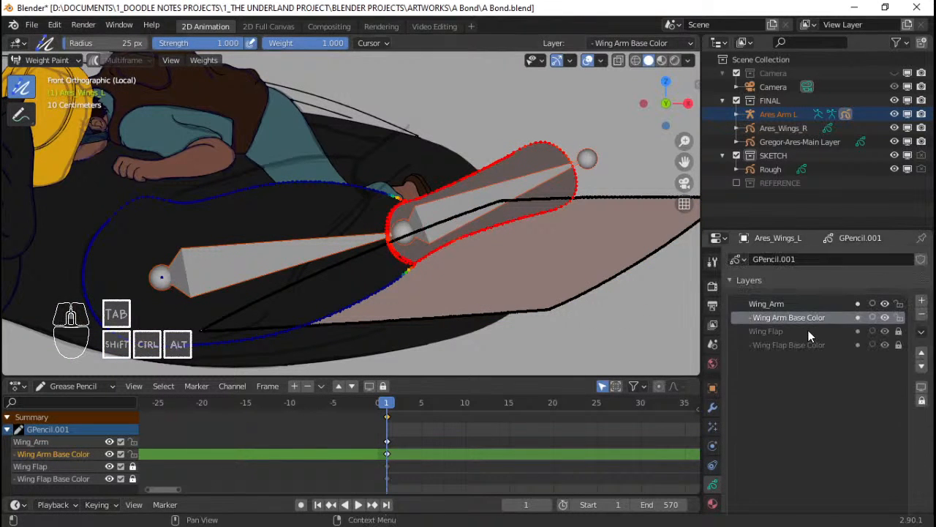
{"action": "scroll", "coordinate": [809, 330], "scroll_direction": "down", "scroll_amount": 3}
{"action": "scroll", "coordinate": [802, 409], "scroll_direction": "down", "scroll_amount": 6}
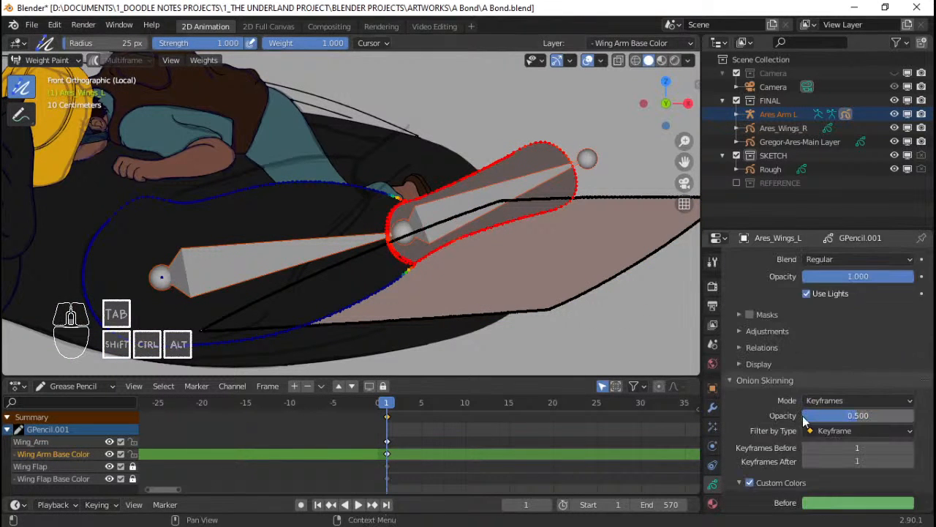
{"action": "scroll", "coordinate": [805, 421], "scroll_direction": "down", "scroll_amount": 8}
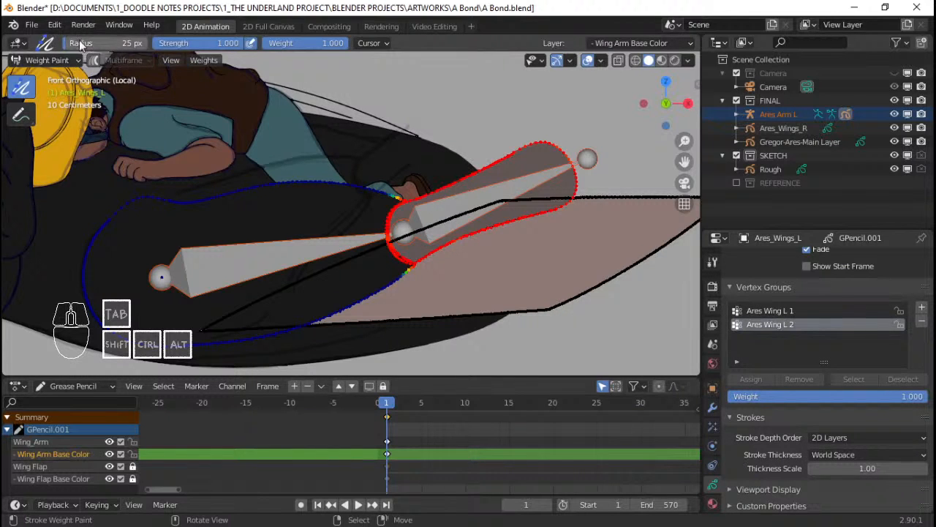
{"action": "left_click", "coordinate": [24, 92]}
{"action": "left_click", "coordinate": [194, 61]}
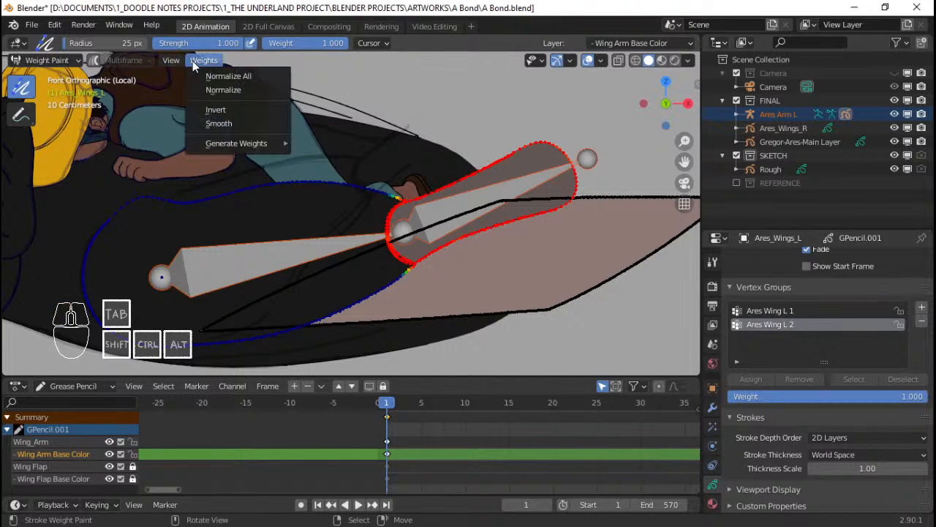
{"action": "key", "text": "Escape"}
Examine the Draw Weight brush's radius, strength, weight, cursor and falloff settings and the list of available brushes
{"action": "left_click", "coordinate": [712, 262]}
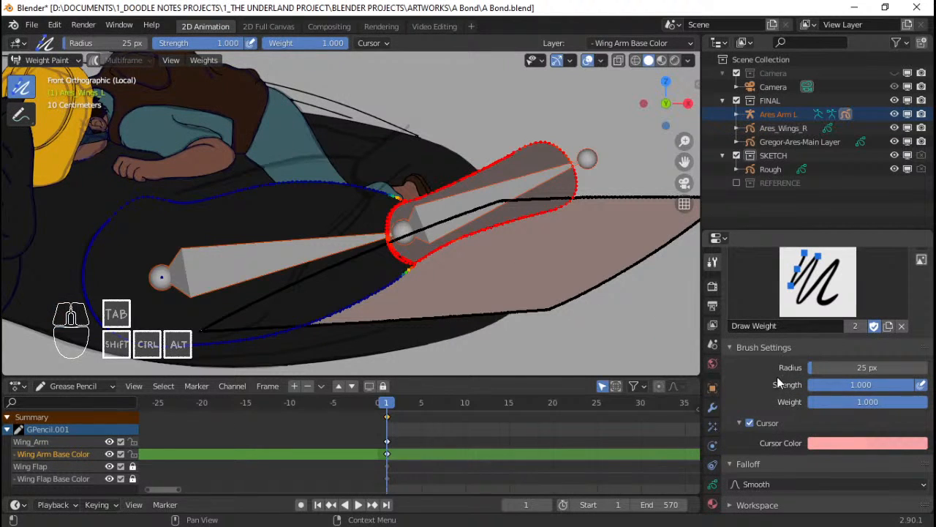
{"action": "scroll", "coordinate": [794, 395], "scroll_direction": "up", "scroll_amount": 2}
{"action": "scroll", "coordinate": [827, 399], "scroll_direction": "down", "scroll_amount": 2}
{"action": "scroll", "coordinate": [805, 399], "scroll_direction": "up", "scroll_amount": 2}
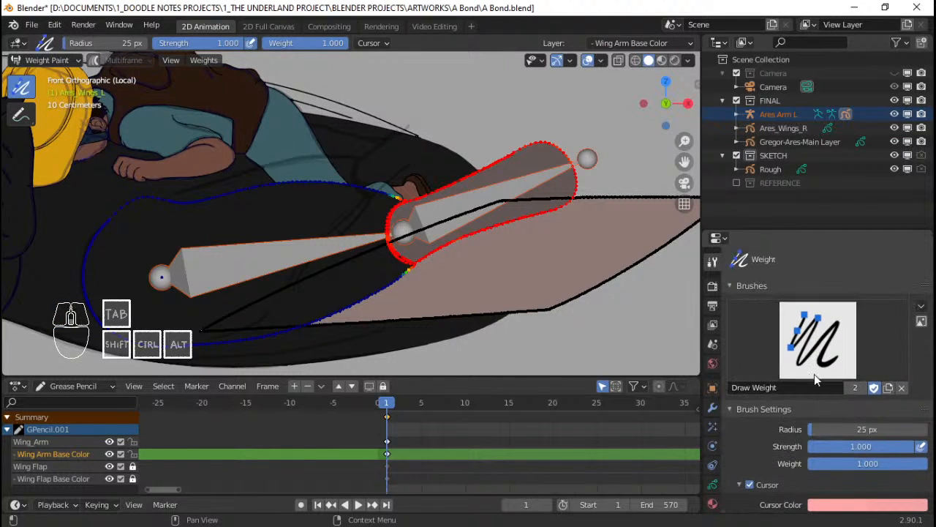
{"action": "scroll", "coordinate": [814, 373], "scroll_direction": "down", "scroll_amount": 2}
{"action": "scroll", "coordinate": [874, 327], "scroll_direction": "up", "scroll_amount": 1}
{"action": "scroll", "coordinate": [874, 327], "scroll_direction": "up", "scroll_amount": 1}
{"action": "left_click", "coordinate": [811, 326]}
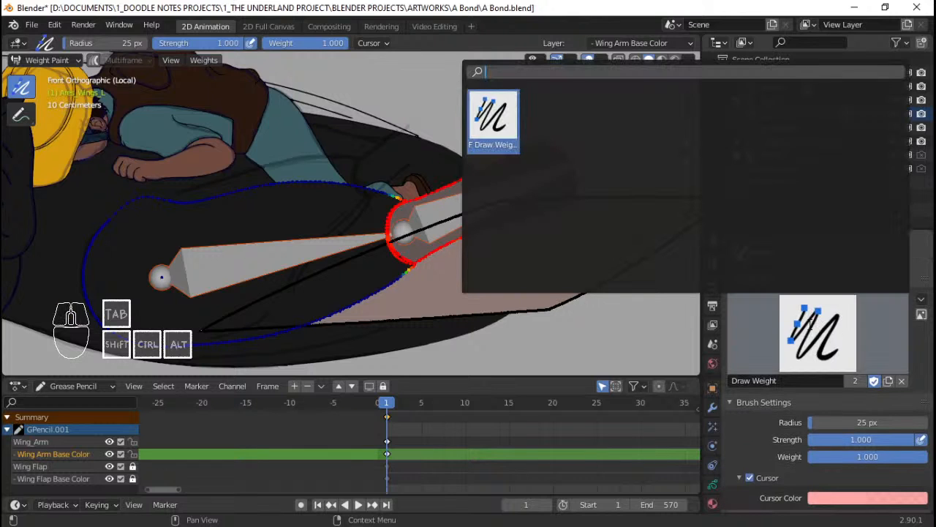
{"action": "left_click", "coordinate": [777, 422]}
{"action": "scroll", "coordinate": [782, 410], "scroll_direction": "down", "scroll_amount": 2}
{"action": "scroll", "coordinate": [859, 341], "scroll_direction": "up", "scroll_amount": 2}
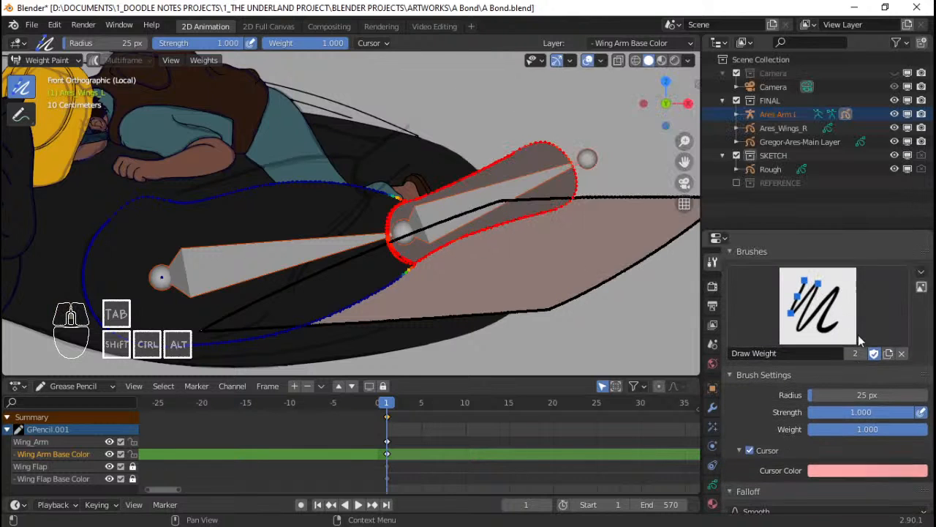
Try a custom icon on the Draw Weight brush, unlink the brush and assign Draw Weight again
{"action": "left_click", "coordinate": [855, 333]}
{"action": "left_click", "coordinate": [922, 301]}
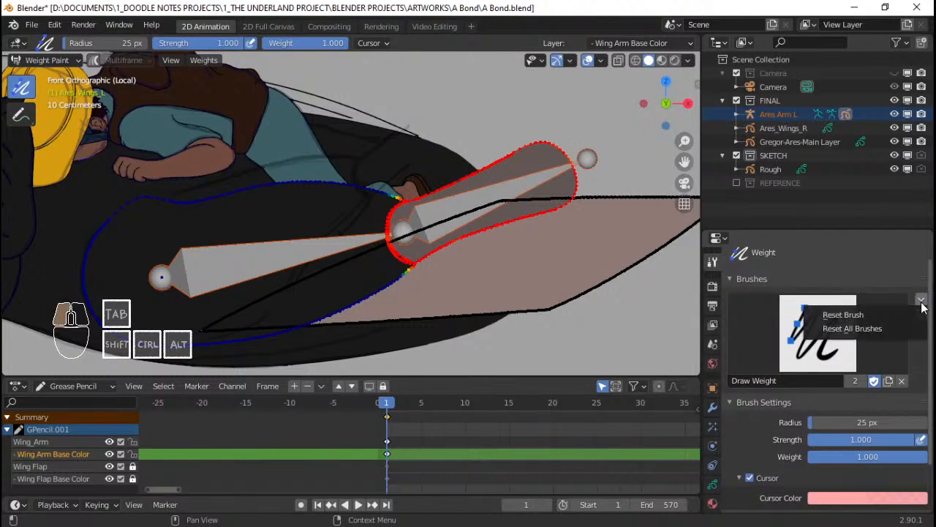
{"action": "left_click", "coordinate": [921, 314]}
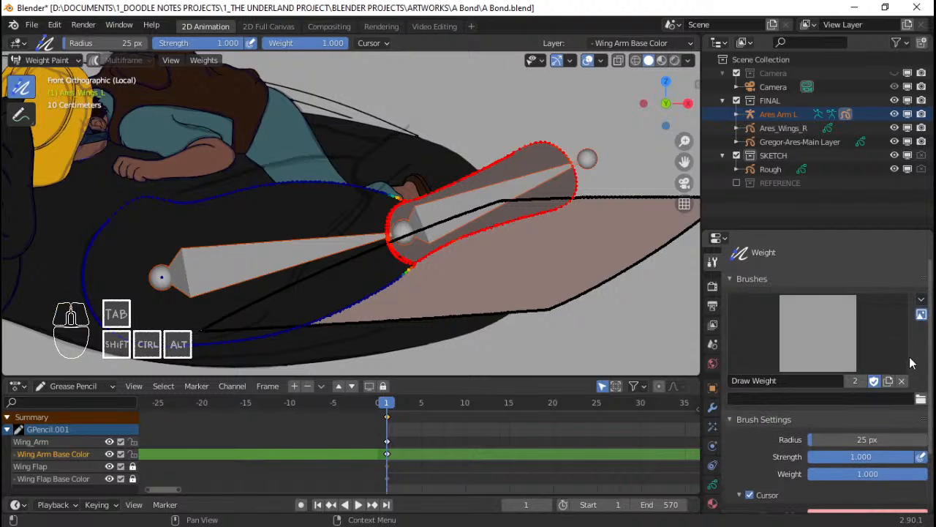
{"action": "left_click", "coordinate": [902, 381]}
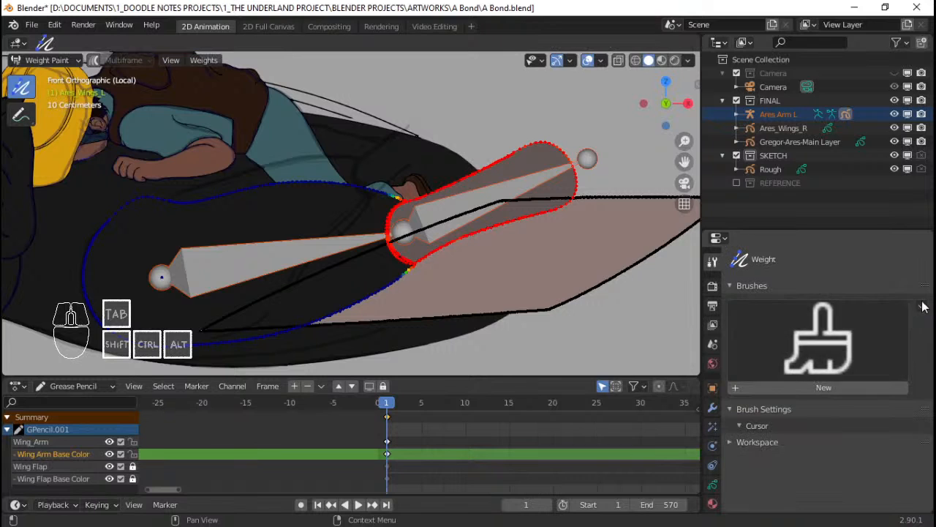
{"action": "left_click", "coordinate": [820, 354]}
{"action": "left_click", "coordinate": [516, 143]}
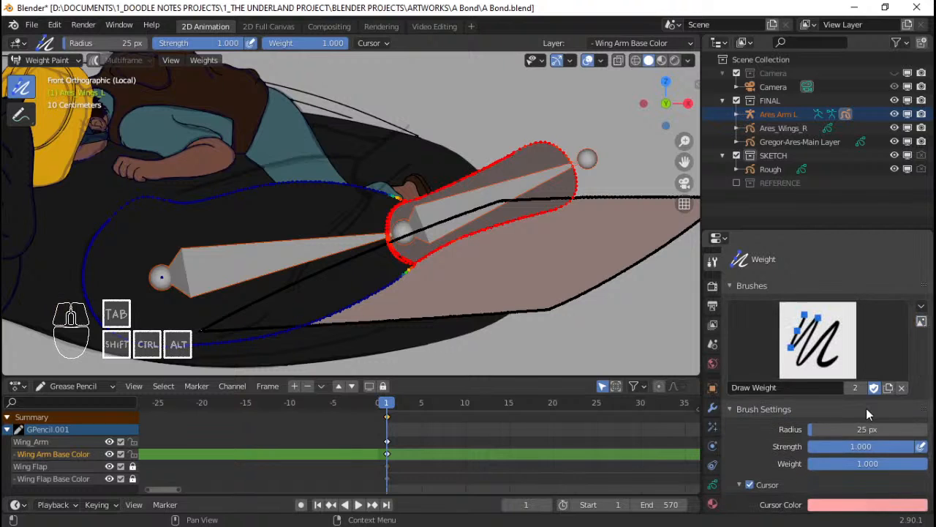
{"action": "scroll", "coordinate": [866, 410], "scroll_direction": "down", "scroll_amount": 2}
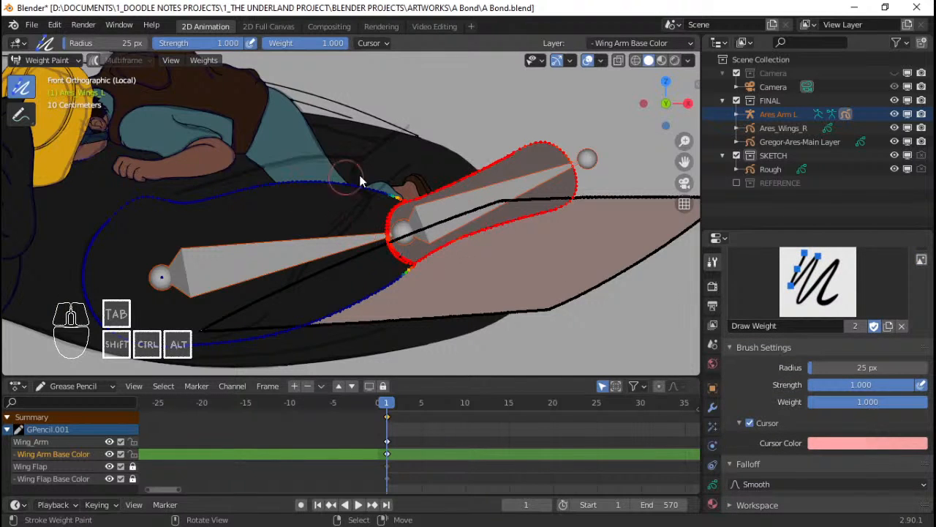
Set the brush strength to 0 and try painting over the joint end of the outer wing segment
{"action": "left_click", "coordinate": [218, 41]}
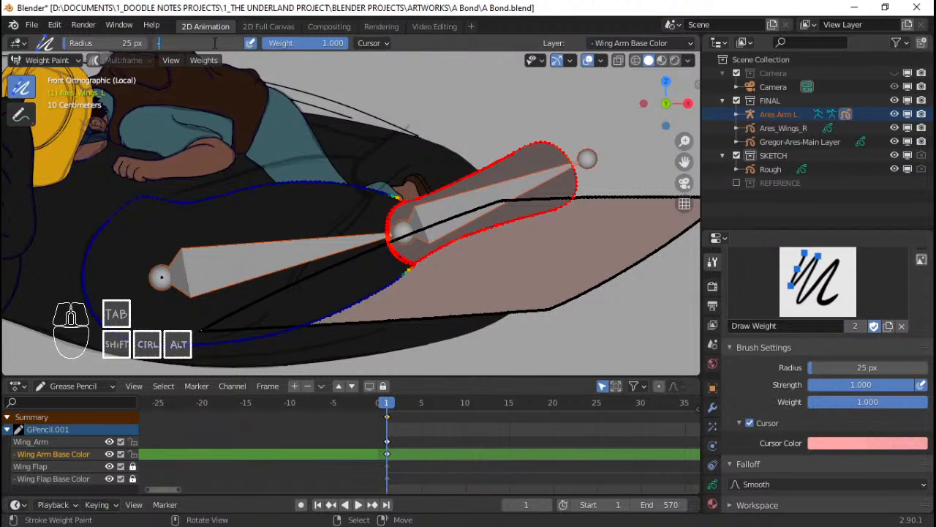
{"action": "type", "text": "-2"}
{"action": "key", "text": "Return"}
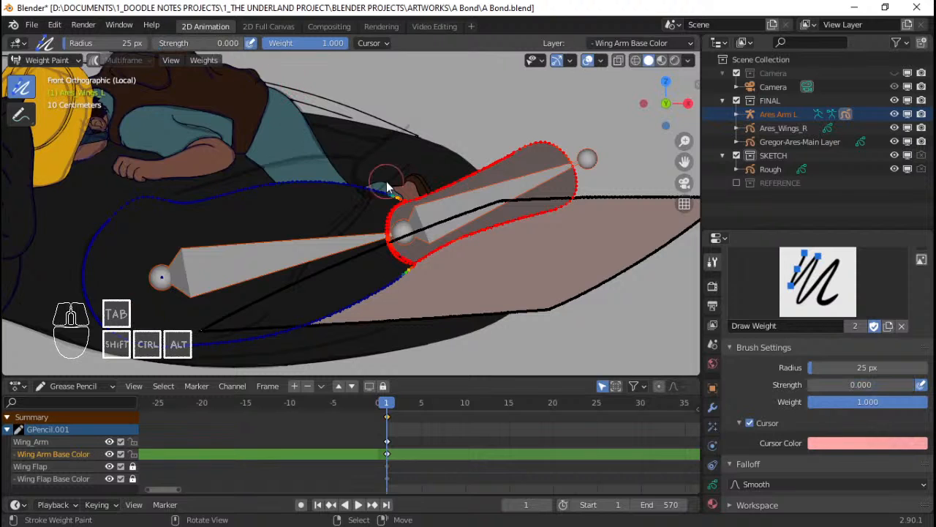
{"action": "left_click_drag", "start_coordinate": [392, 220], "coordinate": [400, 260]}
Remove all selected points of Ares_Wings_L from the Ares Wing L 2 vertex group in Edit Mode and return to Weight Paint
{"action": "left_click", "coordinate": [714, 485]}
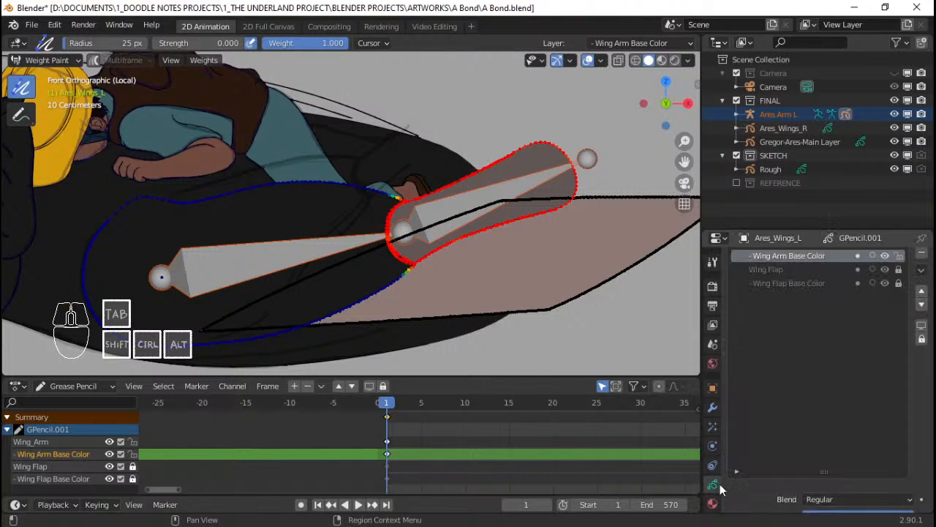
{"action": "key", "text": "Tab"}
{"action": "scroll", "coordinate": [834, 418], "scroll_direction": "down", "scroll_amount": 15}
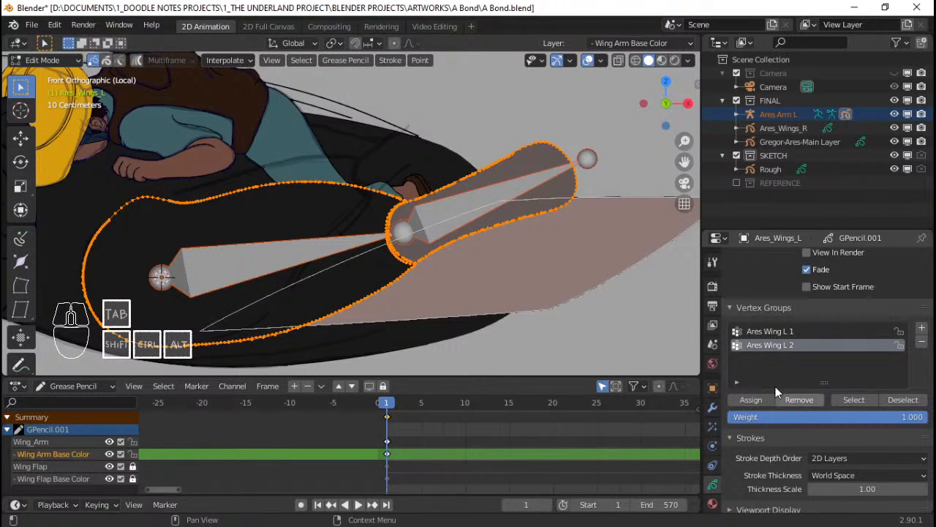
{"action": "key", "text": "Tab"}
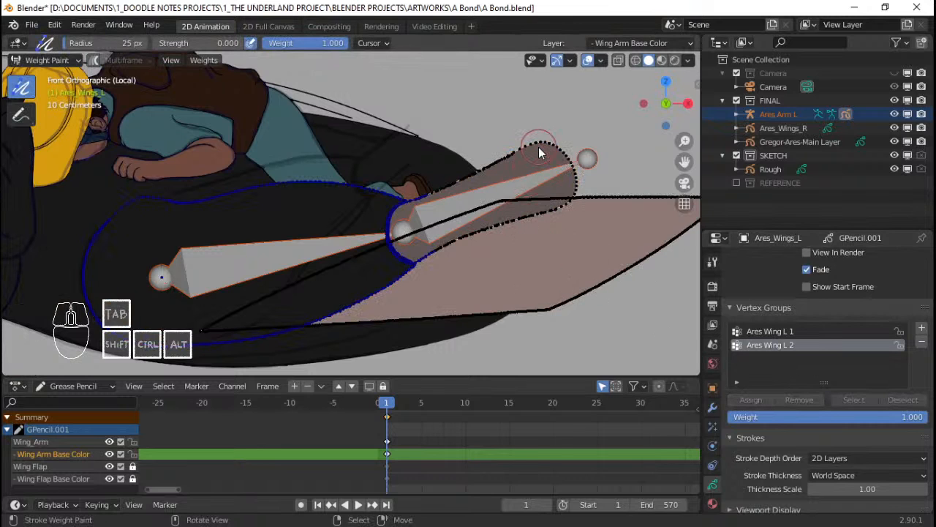
Set the brush strength to the maximum of 10 and paint Ares Wing L 2 weight along the outer segment's outline
{"action": "mouse_move", "coordinate": [565, 154]}
{"action": "left_mouse_down"}
{"action": "mouse_move", "coordinate": [573, 154]}
{"action": "mouse_move", "coordinate": [568, 210]}
{"action": "left_mouse_up"}
{"action": "left_click", "coordinate": [220, 43]}
{"action": "type", "text": "25"}
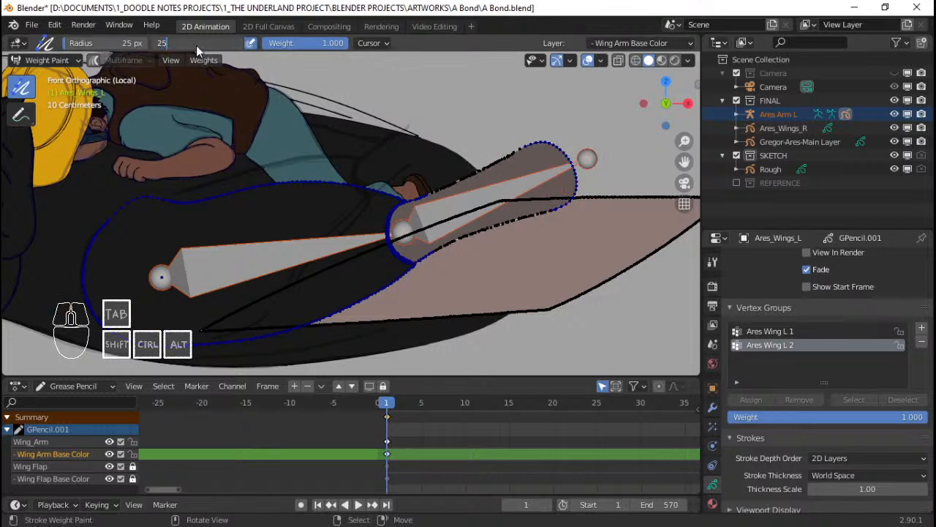
{"action": "key", "text": "Return"}
{"action": "mouse_move", "coordinate": [544, 125]}
{"action": "left_mouse_down"}
{"action": "mouse_move", "coordinate": [560, 168]}
{"action": "mouse_move", "coordinate": [511, 133]}
{"action": "mouse_move", "coordinate": [550, 199]}
{"action": "mouse_move", "coordinate": [500, 153]}
{"action": "mouse_move", "coordinate": [477, 184]}
{"action": "left_mouse_up"}
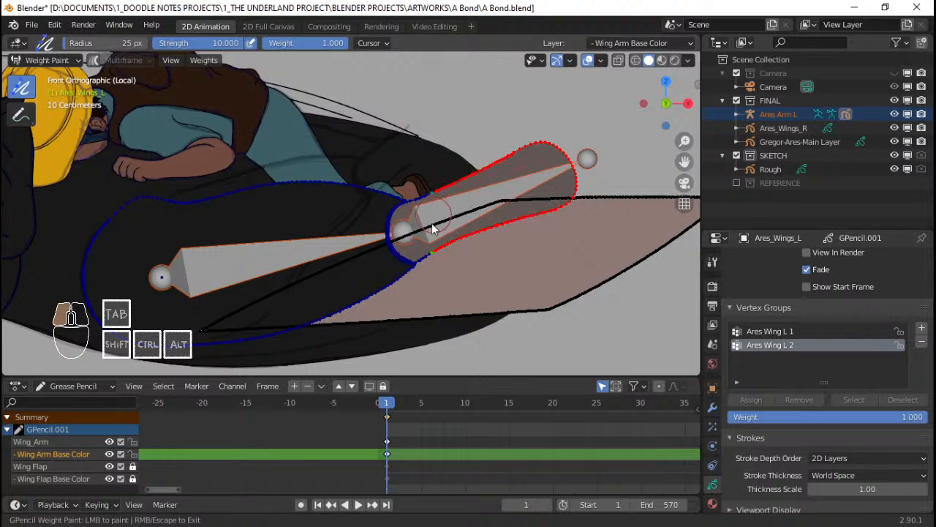
{"action": "mouse_move", "coordinate": [429, 199]}
{"action": "left_mouse_down"}
{"action": "mouse_move", "coordinate": [407, 219]}
{"action": "mouse_move", "coordinate": [418, 255]}
{"action": "mouse_move", "coordinate": [439, 257]}
{"action": "left_mouse_up"}
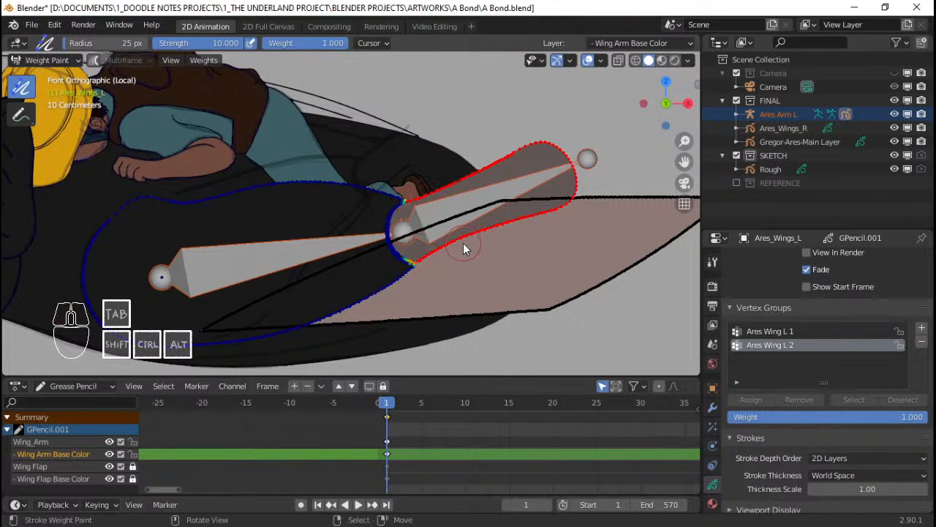
Paint Ares Wing L 2 weight onto the rounded joint end of the outer wing segment
{"action": "middle_click_drag", "start_coordinate": [403, 258], "coordinate": [411, 269]}
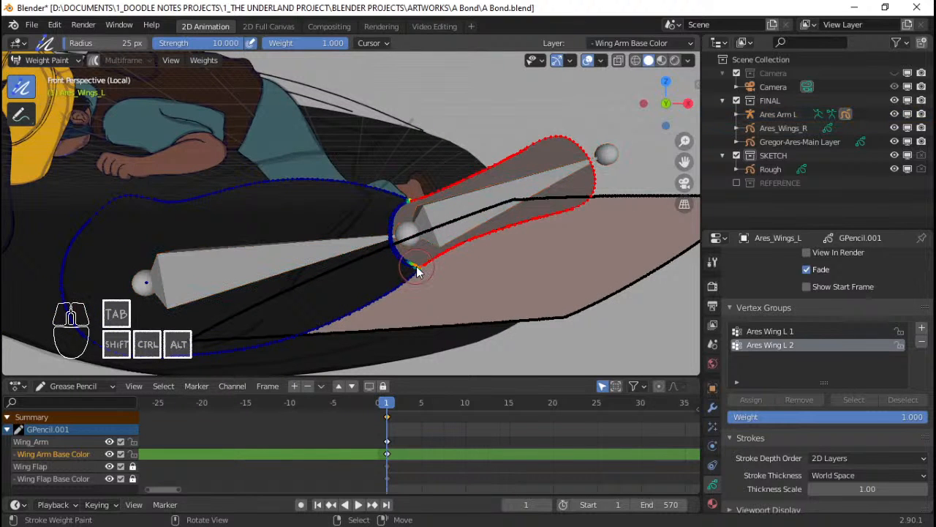
{"action": "key", "text": "c"}
{"action": "left_click_drag", "start_coordinate": [412, 265], "coordinate": [471, 245]}
{"action": "right_click", "coordinate": [431, 265]}
{"action": "scroll", "coordinate": [449, 259], "scroll_direction": "down", "scroll_amount": 2}
{"action": "key", "text": "KP_5"}
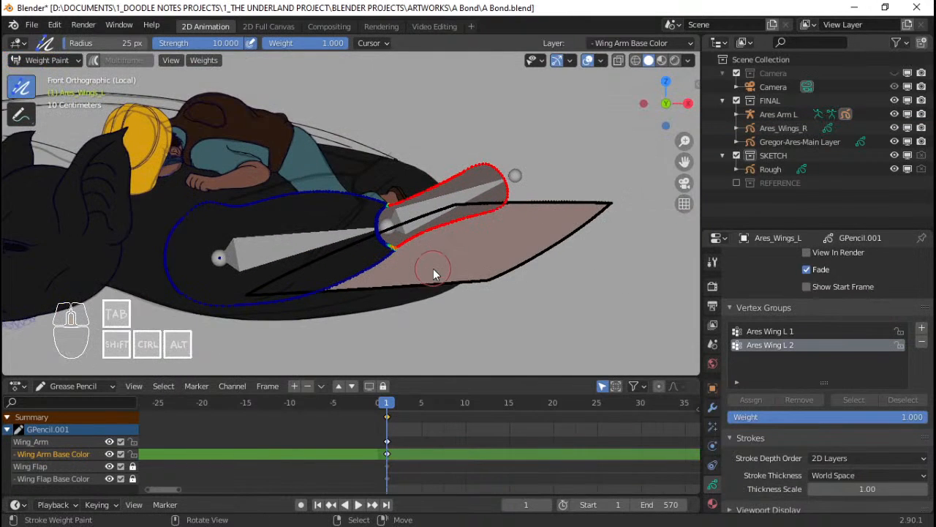
{"action": "scroll", "coordinate": [433, 271], "scroll_direction": "up", "scroll_amount": 4}
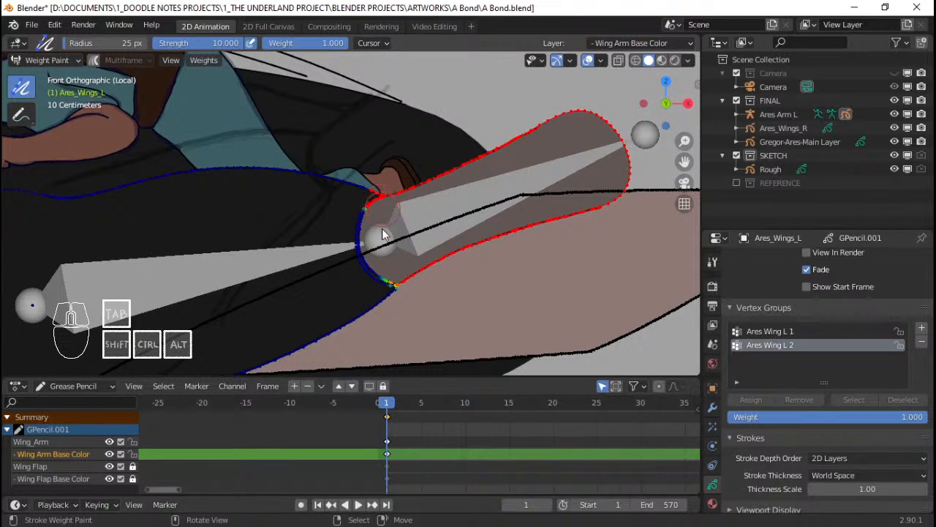
{"action": "left_click_drag", "start_coordinate": [370, 229], "coordinate": [381, 267]}
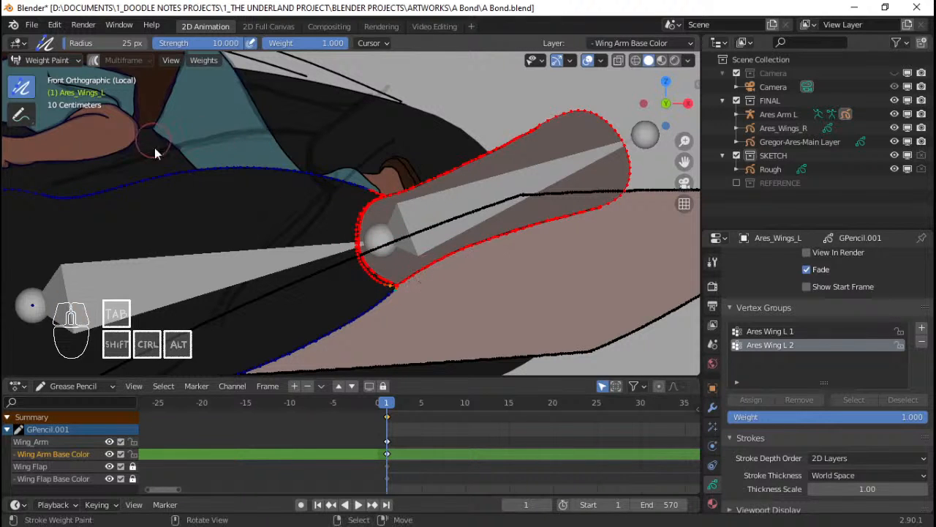
Switch to the Ares Arm L armature in Pose Mode and test-rotate the Ares Wing L 2 bone, cancelling the rotation
{"action": "key", "text": "ctrl+Tab"}
{"action": "left_click", "coordinate": [382, 192]}
{"action": "left_click", "coordinate": [459, 187]}
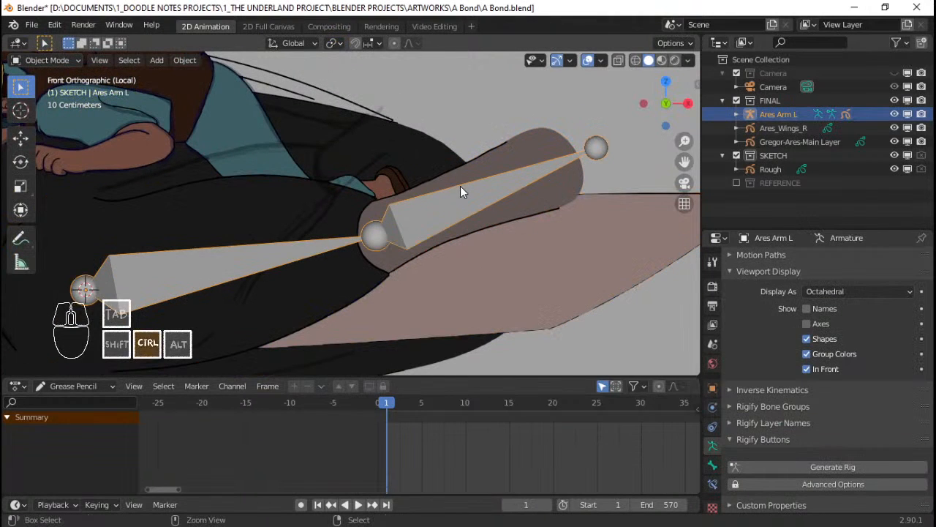
{"action": "key", "text": "ctrl+Tab"}
{"action": "key", "text": "r"}
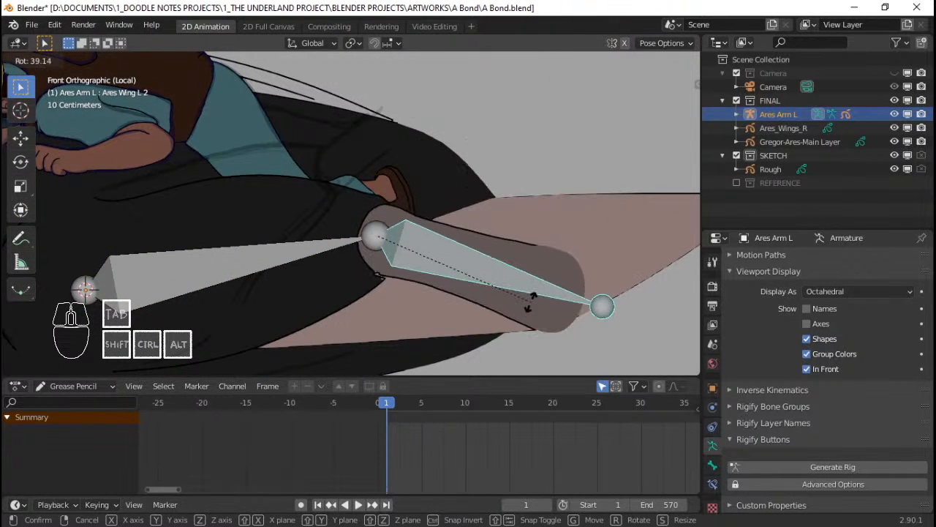
{"action": "right_click", "coordinate": [487, 176]}
Rotate the Ares Wing L 1 bone downward to test how the whole wing arm follows
{"action": "left_click", "coordinate": [326, 236]}
{"action": "scroll", "coordinate": [326, 236], "scroll_direction": "down", "scroll_amount": 2}
{"action": "middle_click_drag", "start_coordinate": [326, 236], "coordinate": [380, 223], "text": "shift"}
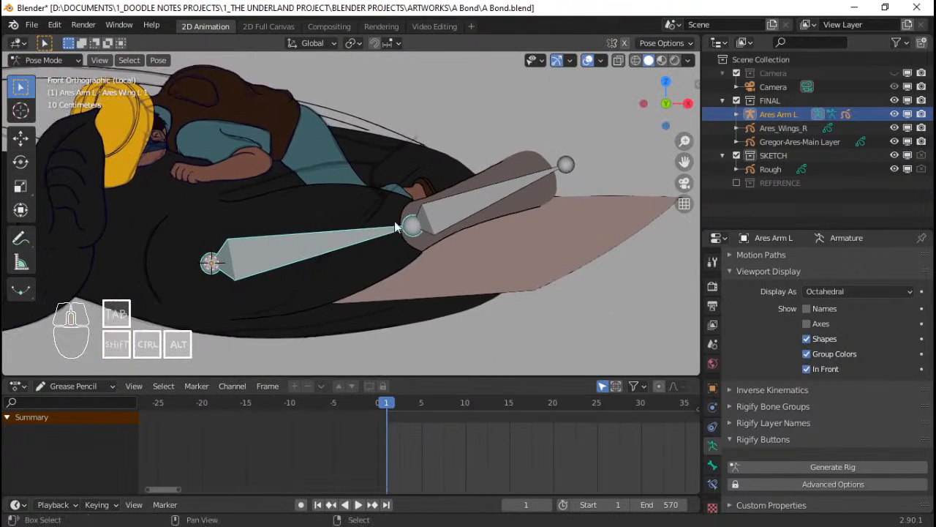
{"action": "key", "text": "r"}
{"action": "left_click", "coordinate": [535, 309]}
Test-rotate the Ares Wing L 2 bone in the lowered pose to check the joint, cancelling each rotation
{"action": "left_click", "coordinate": [534, 309]}
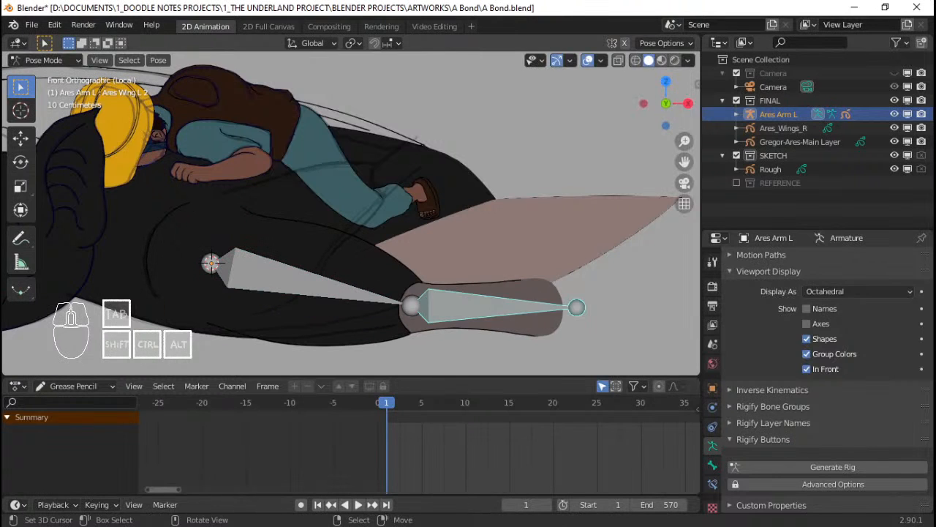
{"action": "key", "text": "r"}
{"action": "right_click", "coordinate": [505, 362]}
{"action": "middle_click_drag", "start_coordinate": [463, 303], "coordinate": [483, 228], "text": "shift"}
{"action": "key", "text": "r"}
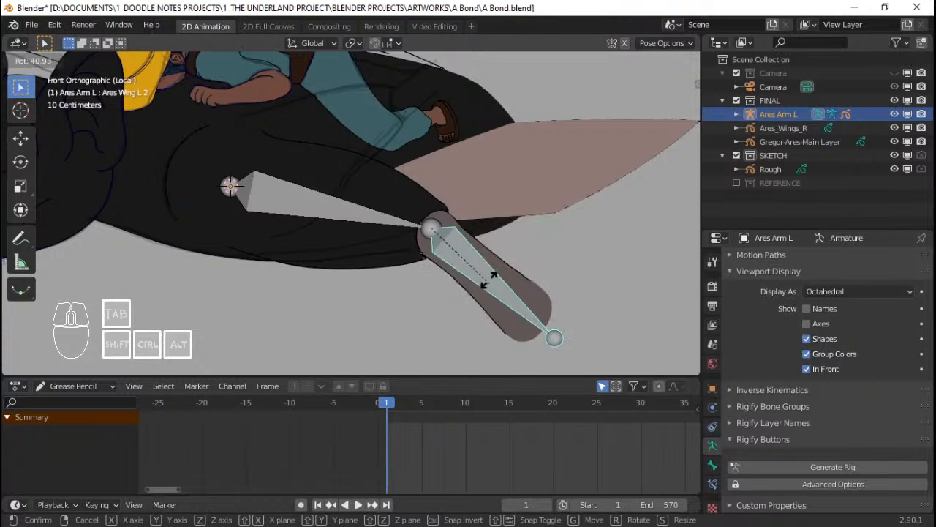
{"action": "right_click", "coordinate": [500, 244]}
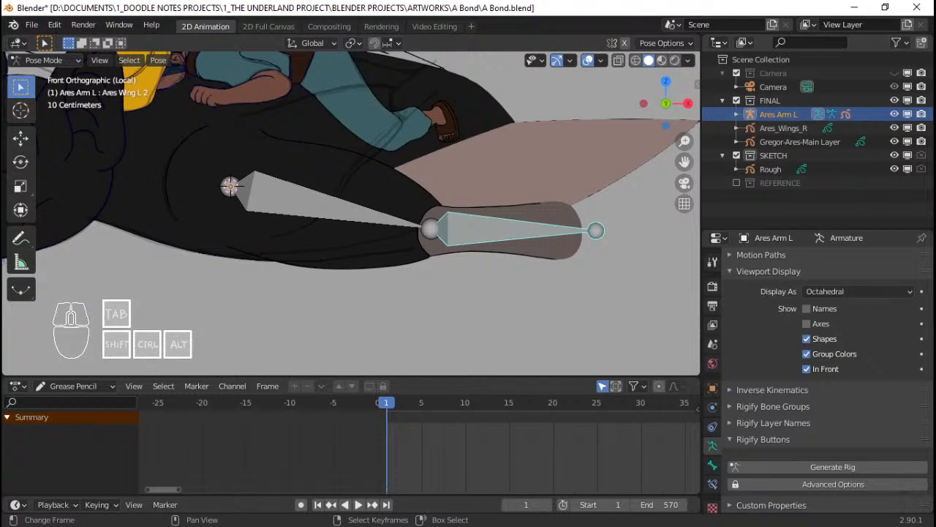
{"action": "key", "text": "r"}
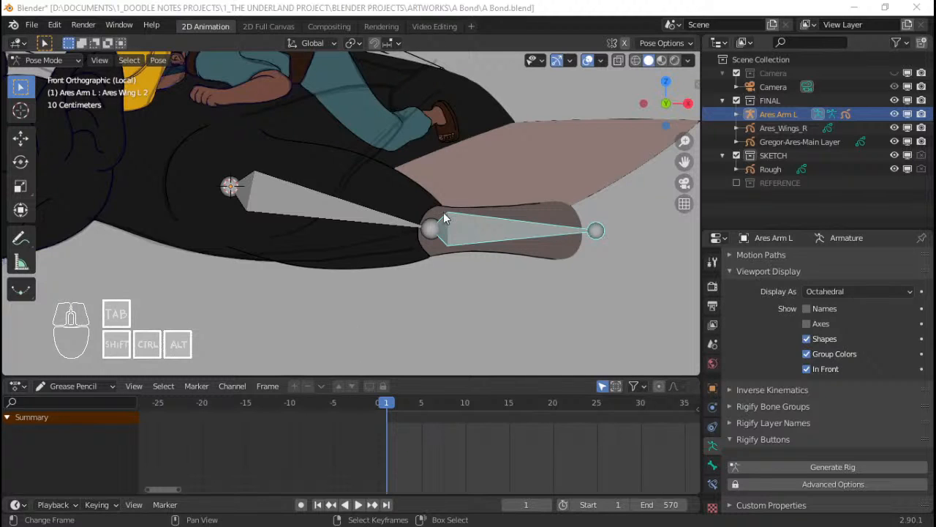
{"action": "scroll", "coordinate": [445, 217], "scroll_direction": "up", "scroll_amount": 2}
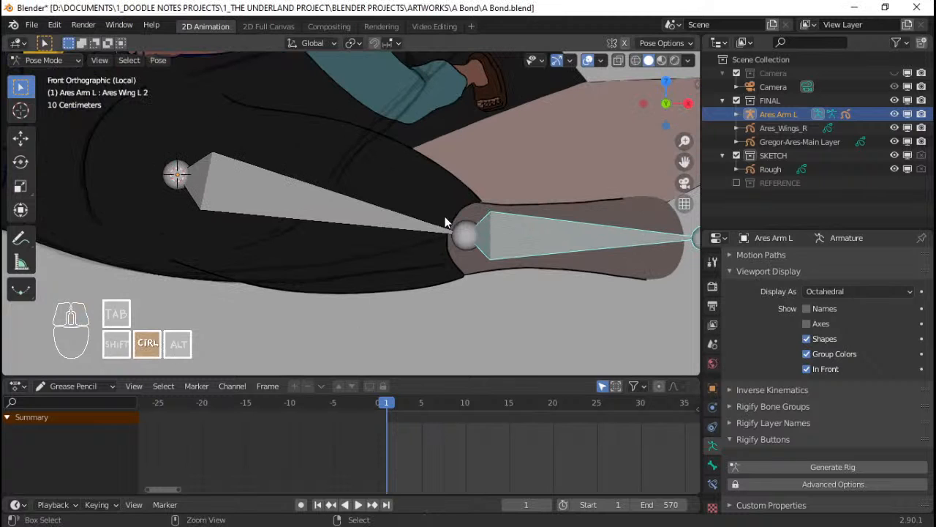
{"action": "key", "text": "ctrl+Tab"}
{"action": "middle_click_drag", "start_coordinate": [345, 197], "coordinate": [425, 199], "text": "shift"}
{"action": "left_click", "coordinate": [428, 198]}
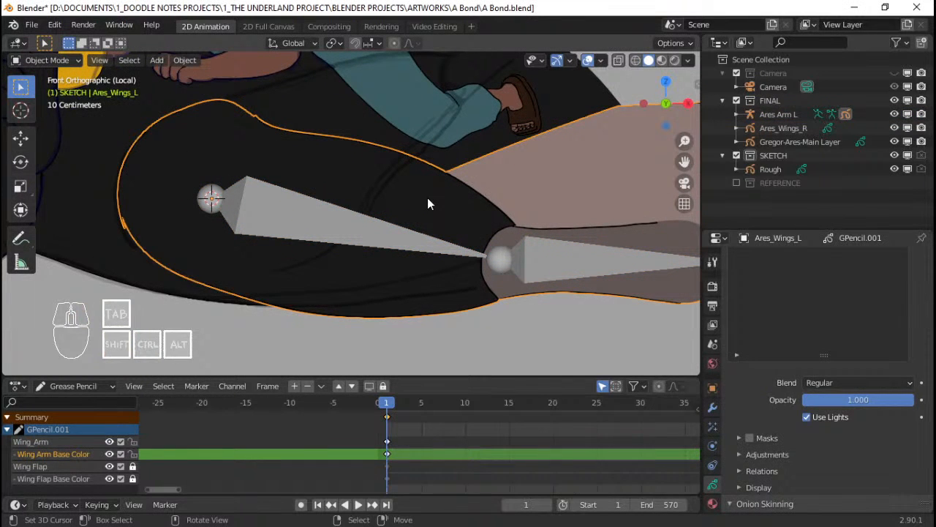
{"action": "scroll", "coordinate": [419, 226], "scroll_direction": "down", "scroll_amount": 3}
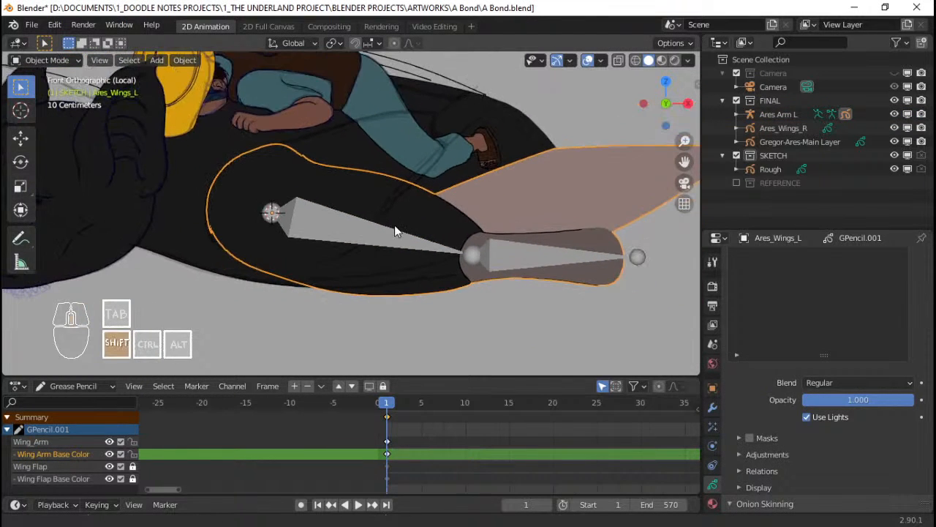
{"action": "scroll", "coordinate": [387, 227], "scroll_direction": "down", "scroll_amount": 3}
{"action": "scroll", "coordinate": [455, 259], "scroll_direction": "up", "scroll_amount": 3}
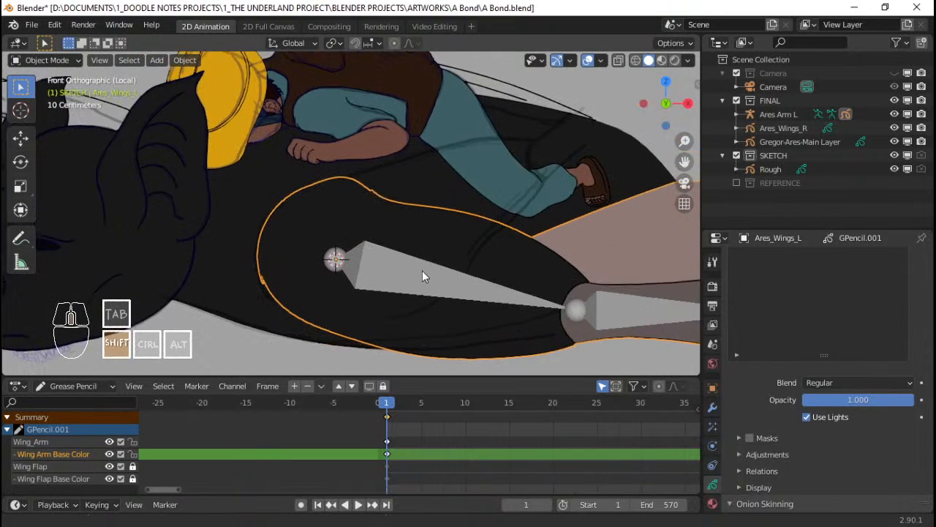
Clear the rotation of both Ares Arm L bones in Pose Mode and return the armature to Object Mode
{"action": "left_click", "coordinate": [511, 291]}
{"action": "key", "text": "Tab"}
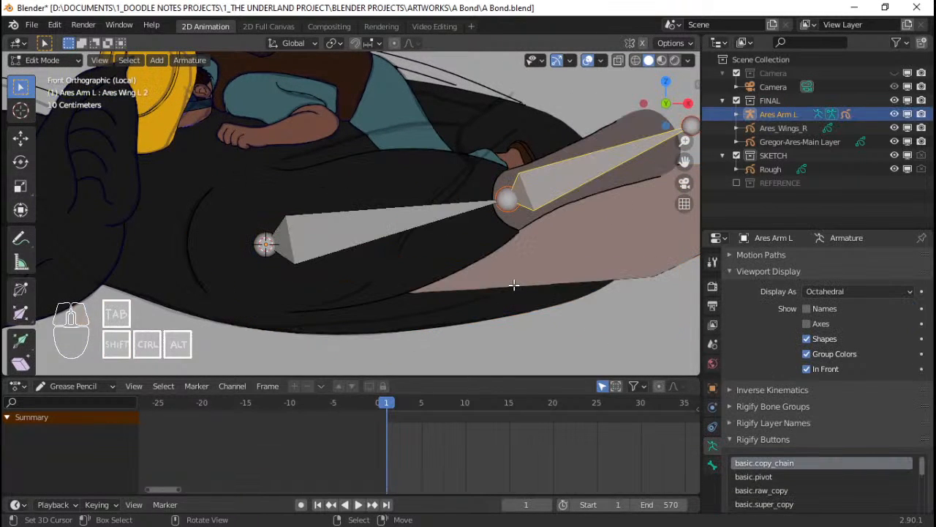
{"action": "key", "text": "Tab"}
{"action": "key", "text": "ctrl+Tab"}
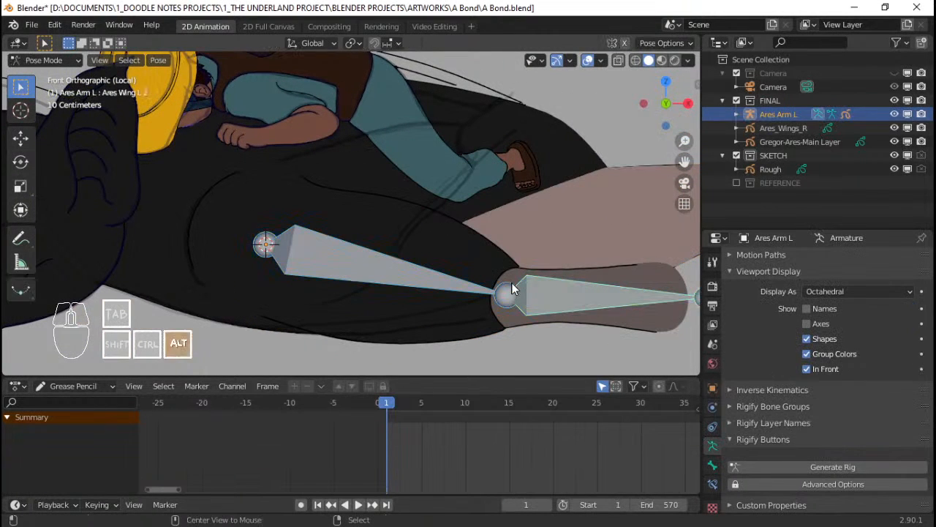
{"action": "key", "text": "alt+r"}
{"action": "key", "text": "ctrl+Tab"}
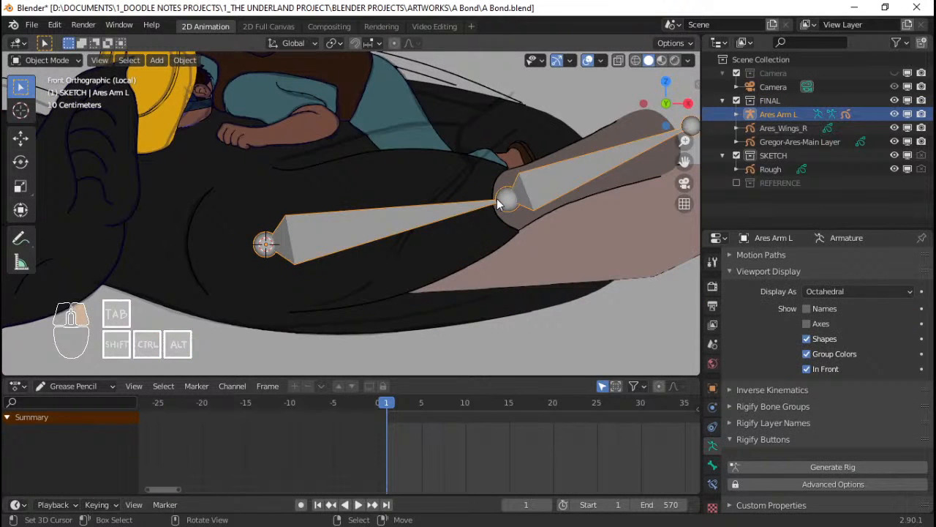
Remove all selected points of Ares_Wings_L from the Ares Wing L 2 vertex group and make Ares Wing L 1 the active group
{"action": "left_click", "coordinate": [497, 198]}
{"action": "left_click", "coordinate": [498, 199]}
{"action": "left_click", "coordinate": [499, 200]}
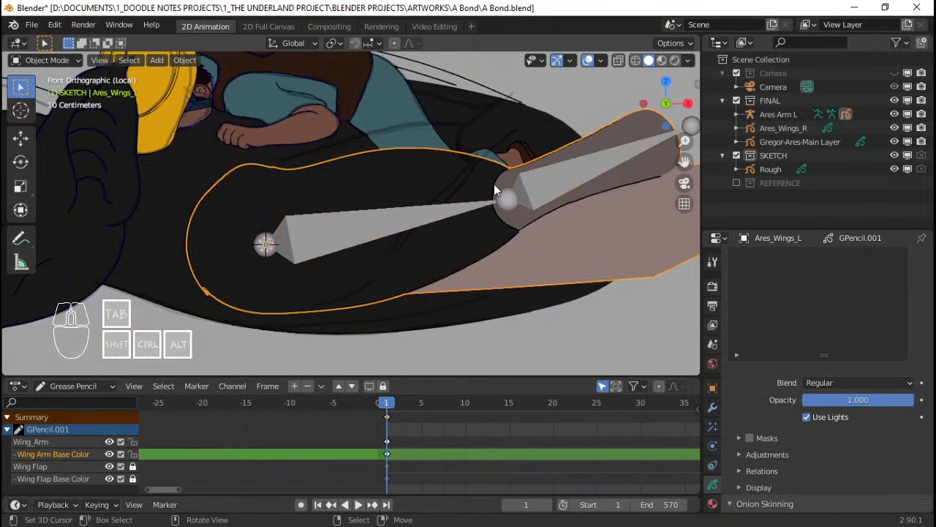
{"action": "key", "text": "Tab"}
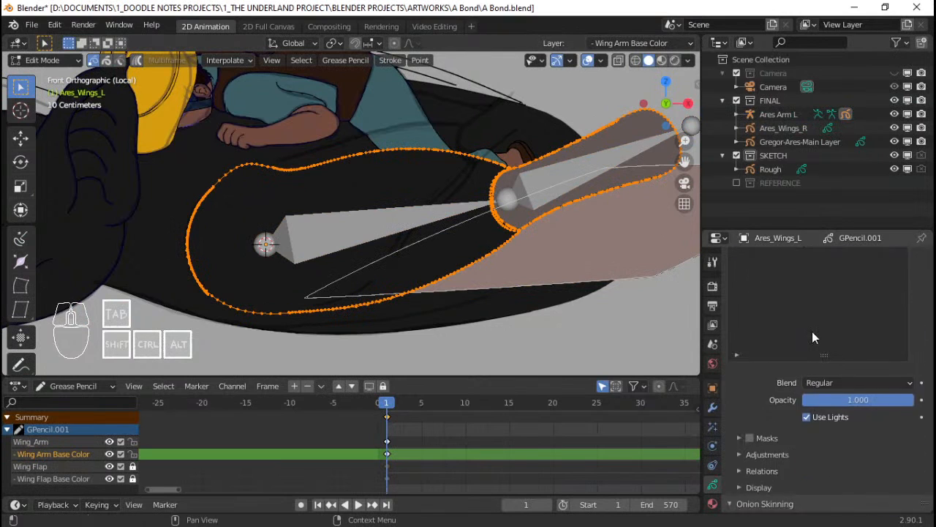
{"action": "scroll", "coordinate": [802, 418], "scroll_direction": "down", "scroll_amount": 10}
{"action": "left_click", "coordinate": [824, 391]}
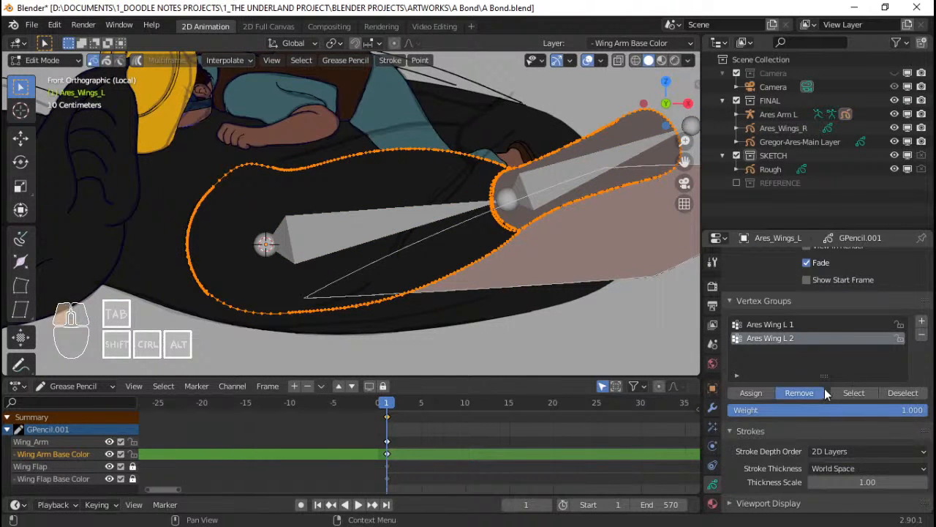
{"action": "left_click", "coordinate": [780, 325]}
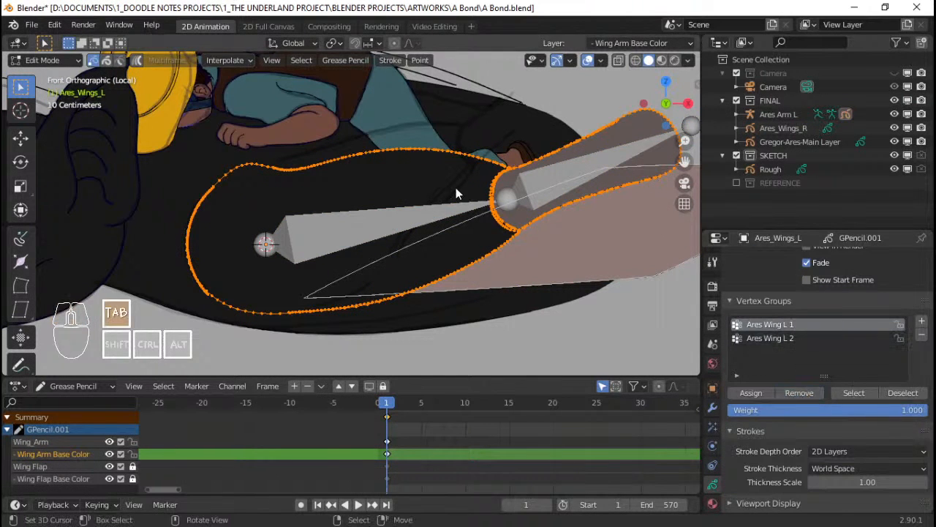
In the Ares Arm L armature's Edit Mode, move the joint between the two wing bones toward the body, then return to Object Mode
{"action": "key", "text": "Tab"}
{"action": "left_click", "coordinate": [538, 200]}
{"action": "key", "text": "Tab"}
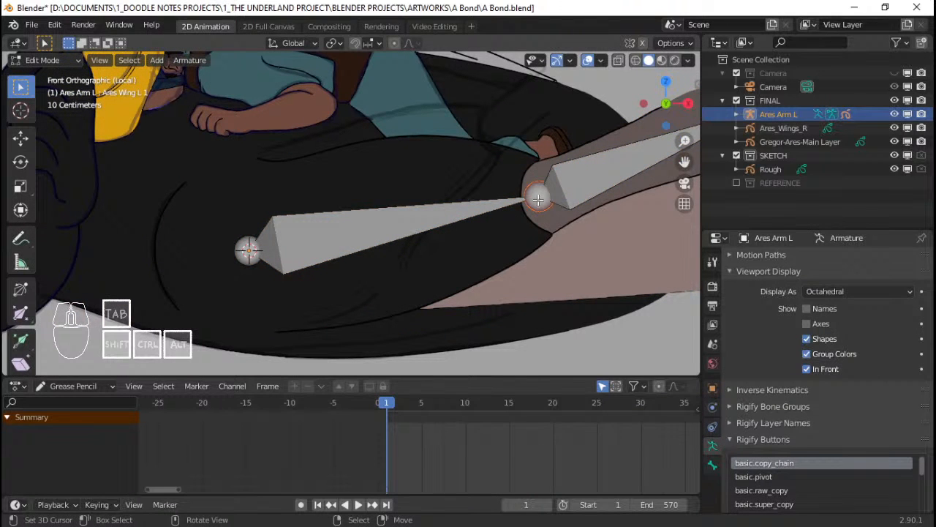
{"action": "left_click_drag", "start_coordinate": [538, 200], "coordinate": [486, 216]}
{"action": "key", "text": "ctrl+Tab"}
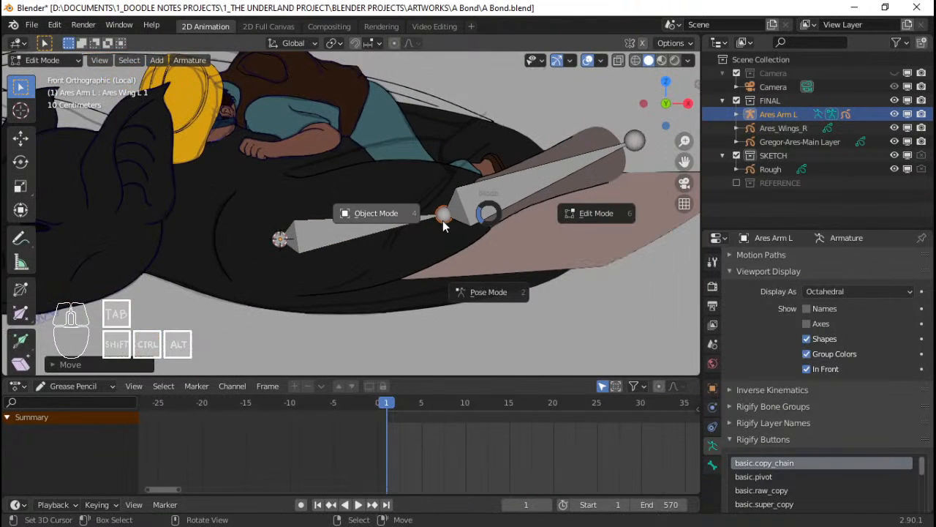
{"action": "key", "text": "Escape"}
{"action": "key", "text": "Tab"}
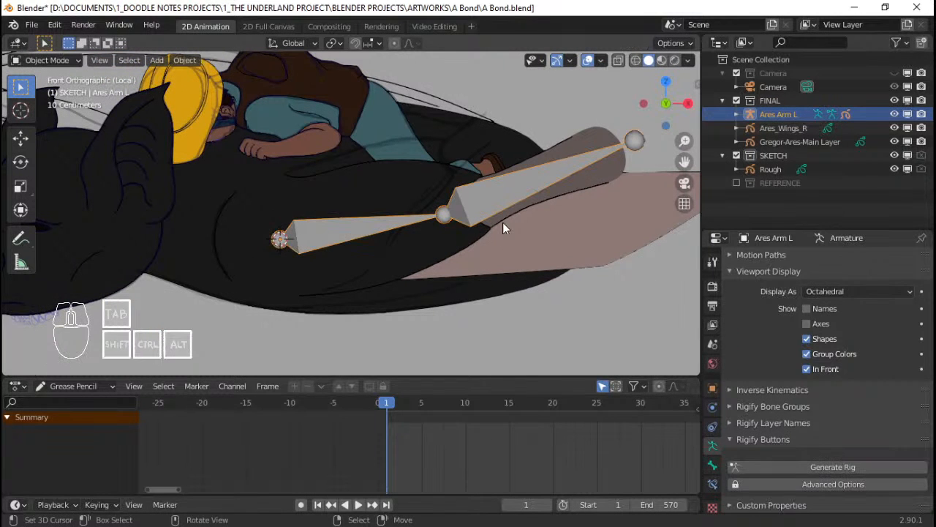
Add Ares_Wings_L to the selection with the armature, enter Weight Paint mode and bring its vertex groups into view
{"action": "left_click", "coordinate": [637, 197], "text": "shift"}
{"action": "key", "text": "ctrl+Tab"}
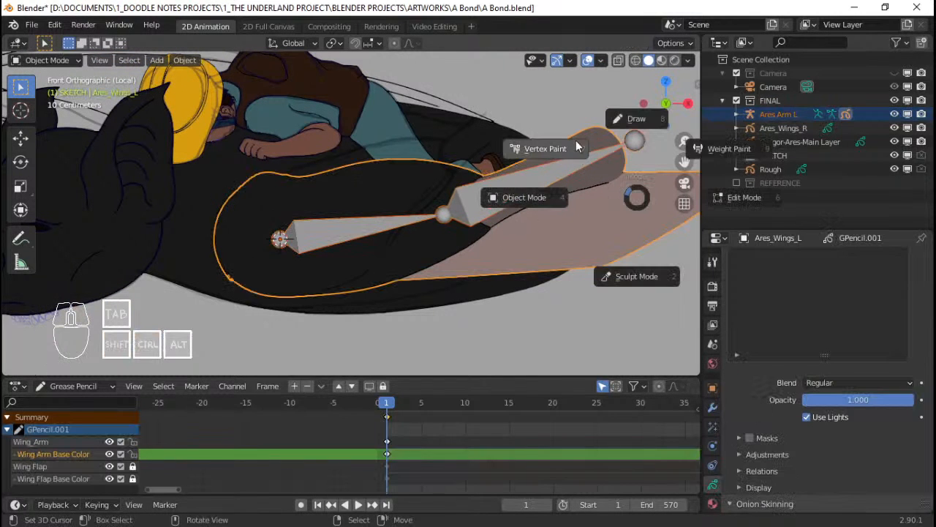
{"action": "left_click", "coordinate": [724, 149]}
{"action": "scroll", "coordinate": [543, 199], "scroll_direction": "up", "scroll_amount": 1}
{"action": "scroll", "coordinate": [820, 377], "scroll_direction": "up", "scroll_amount": 4}
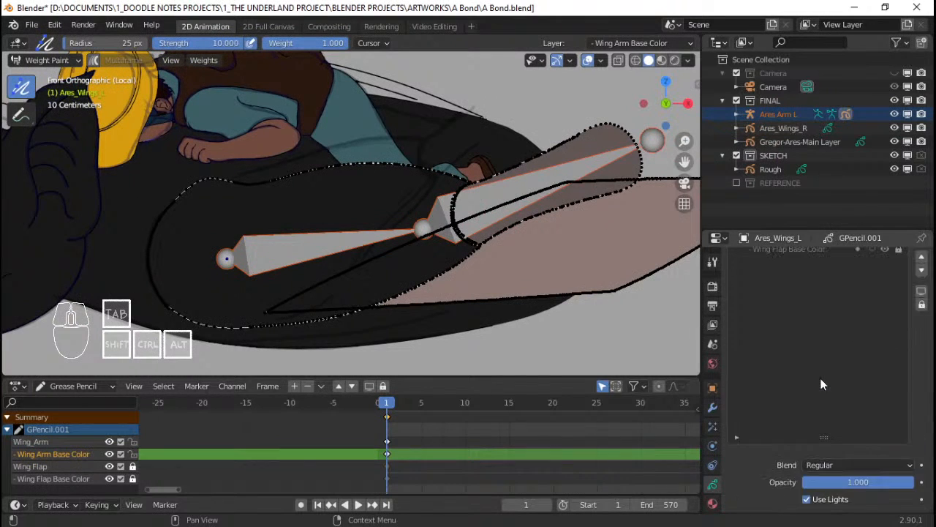
{"action": "scroll", "coordinate": [817, 346], "scroll_direction": "down", "scroll_amount": 12}
{"action": "scroll", "coordinate": [831, 368], "scroll_direction": "down", "scroll_amount": 5}
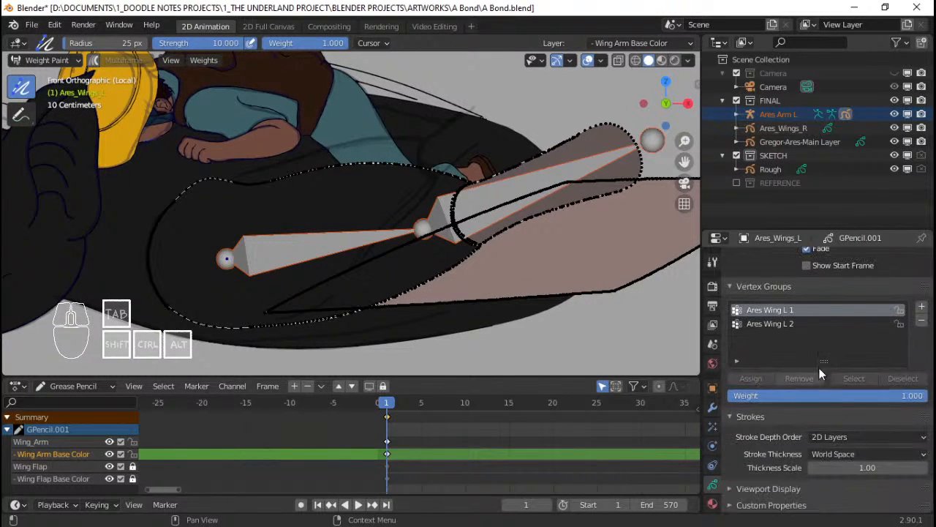
Paint weight 1.000 for Ares Wing L 1 along the inner arm segment's outline, lowering the brush strength to 3.926 near the joint
{"action": "left_click_drag", "start_coordinate": [212, 188], "coordinate": [196, 187]}
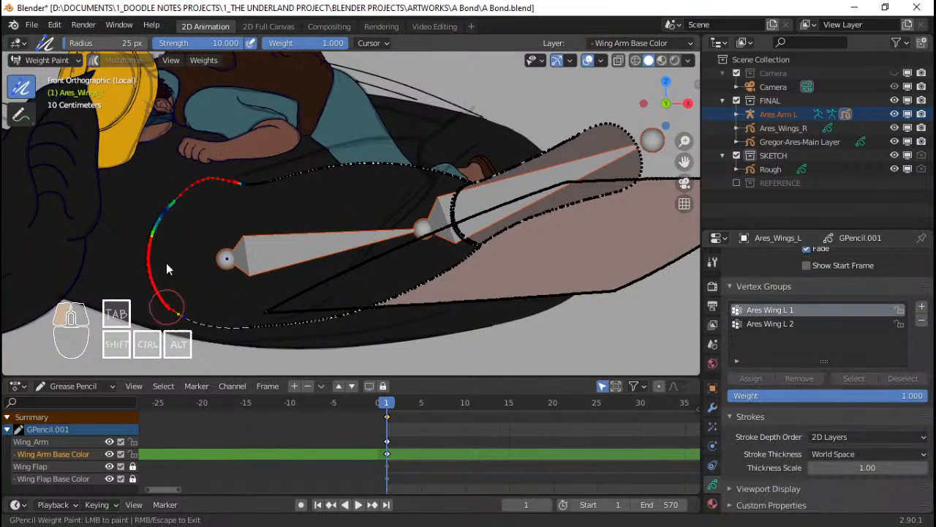
{"action": "left_click_drag", "start_coordinate": [158, 276], "coordinate": [190, 214]}
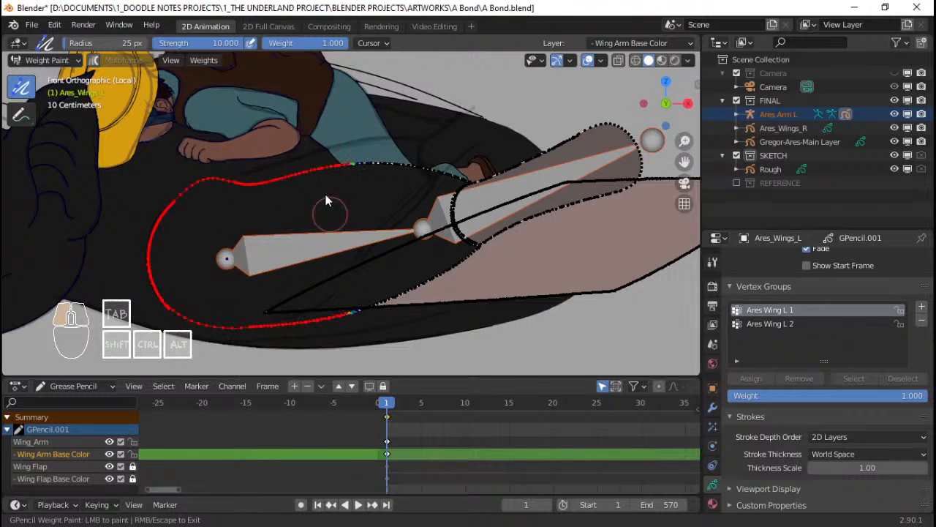
{"action": "mouse_move", "coordinate": [326, 231]}
{"action": "left_mouse_down"}
{"action": "mouse_move", "coordinate": [355, 157]}
{"action": "mouse_move", "coordinate": [360, 273]}
{"action": "left_mouse_up"}
{"action": "left_click_drag", "start_coordinate": [374, 306], "coordinate": [377, 303]}
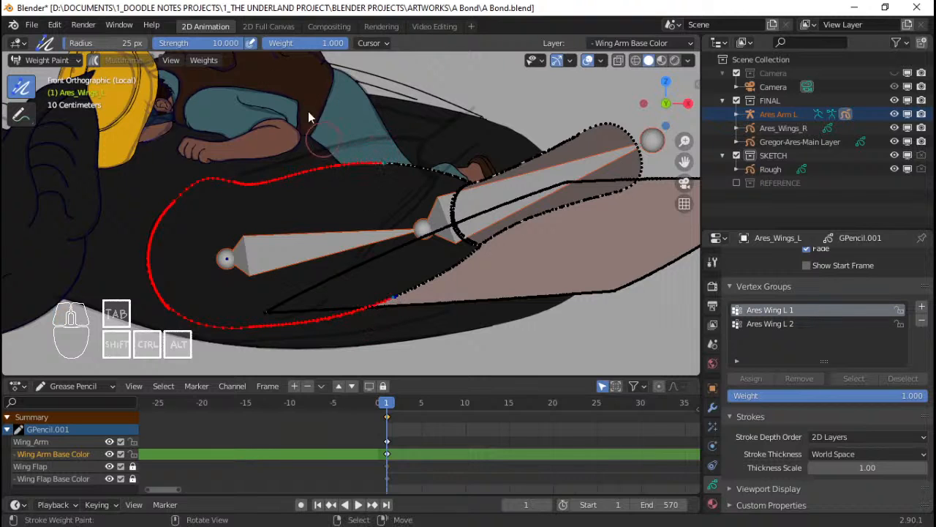
{"action": "left_click_drag", "start_coordinate": [226, 43], "coordinate": [189, 43]}
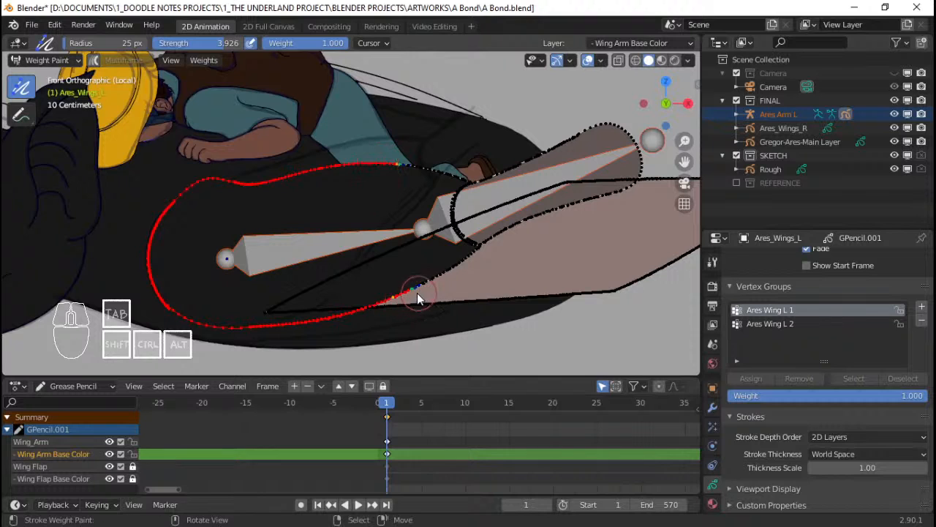
{"action": "left_click_drag", "start_coordinate": [416, 293], "coordinate": [398, 305]}
Set the brush weight to 0.500 and blend the Ares Wing L 1 weights along both outline edges near the joint
{"action": "left_click_drag", "start_coordinate": [331, 44], "coordinate": [306, 43]}
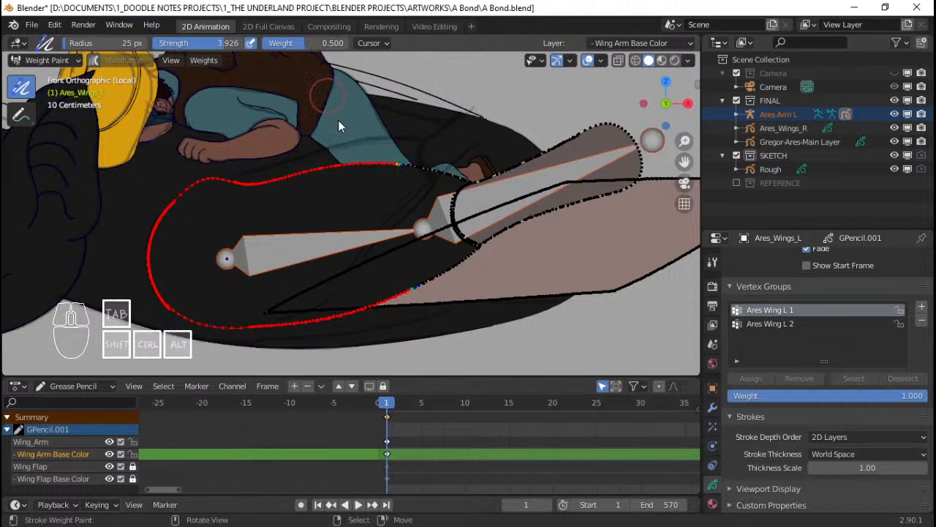
{"action": "left_click_drag", "start_coordinate": [419, 171], "coordinate": [377, 167]}
{"action": "left_click_drag", "start_coordinate": [388, 168], "coordinate": [364, 167]}
{"action": "mouse_move", "coordinate": [391, 167]}
{"action": "left_mouse_down"}
{"action": "mouse_move", "coordinate": [411, 167]}
{"action": "mouse_move", "coordinate": [371, 169]}
{"action": "left_mouse_up"}
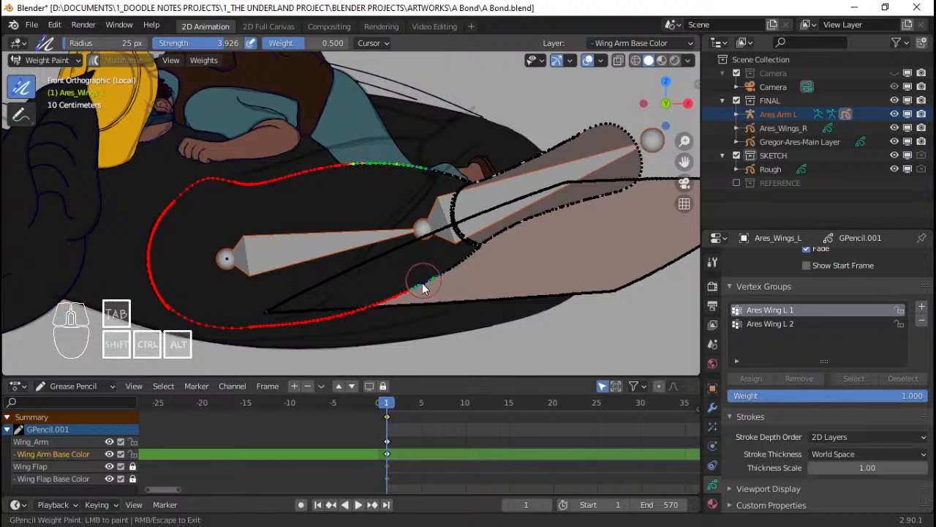
{"action": "mouse_move", "coordinate": [404, 293]}
{"action": "left_mouse_down"}
{"action": "mouse_move", "coordinate": [397, 299]}
{"action": "mouse_move", "coordinate": [477, 262]}
{"action": "mouse_move", "coordinate": [444, 278]}
{"action": "mouse_move", "coordinate": [449, 271]}
{"action": "left_mouse_up"}
{"action": "left_click_drag", "start_coordinate": [447, 272], "coordinate": [446, 266]}
{"action": "left_click", "coordinate": [451, 269]}
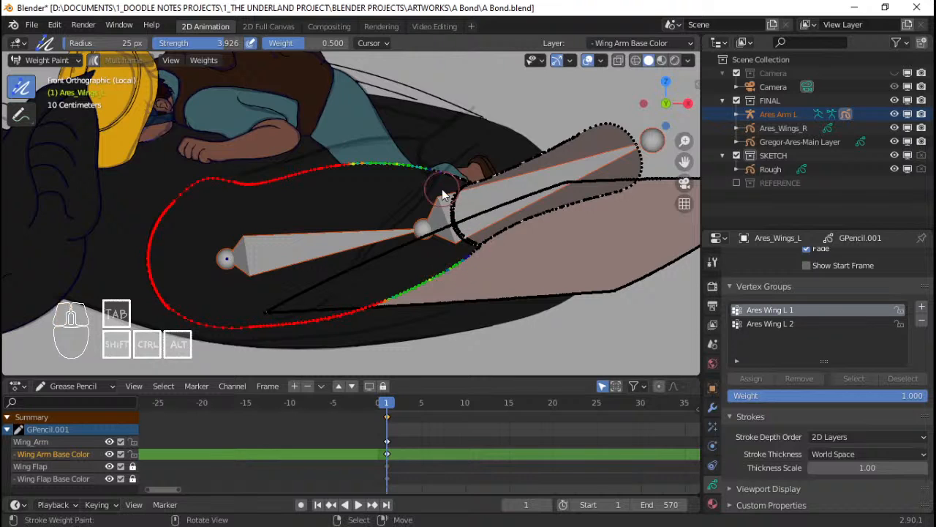
For Ares Wing L 2, paint weight 1.000 at strength 5.000 along the entire outer arm segment's outline up to the joint
{"action": "left_click", "coordinate": [771, 324]}
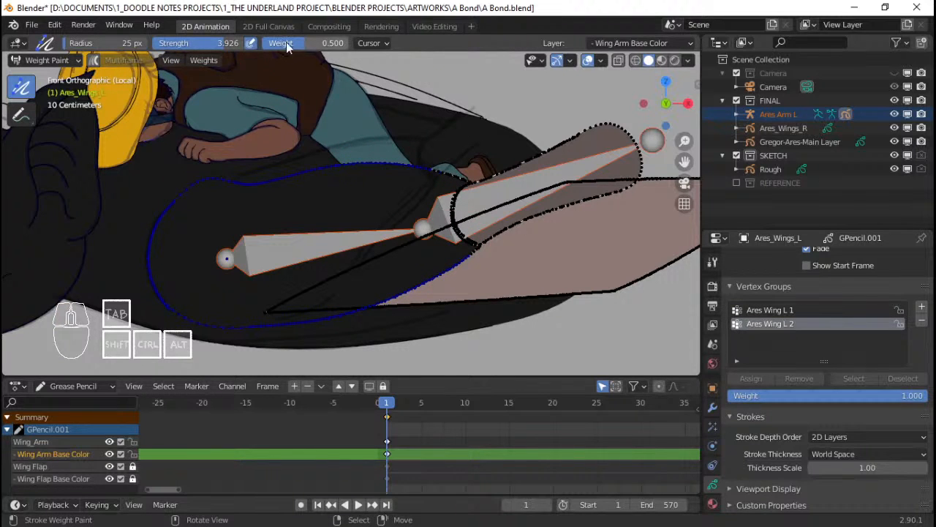
{"action": "left_click_drag", "start_coordinate": [322, 43], "coordinate": [359, 43]}
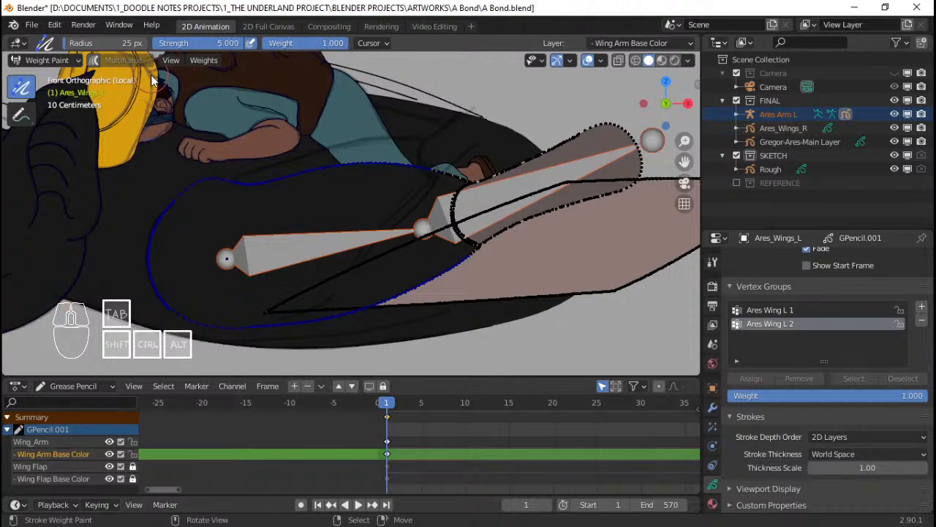
{"action": "left_click", "coordinate": [221, 48]}
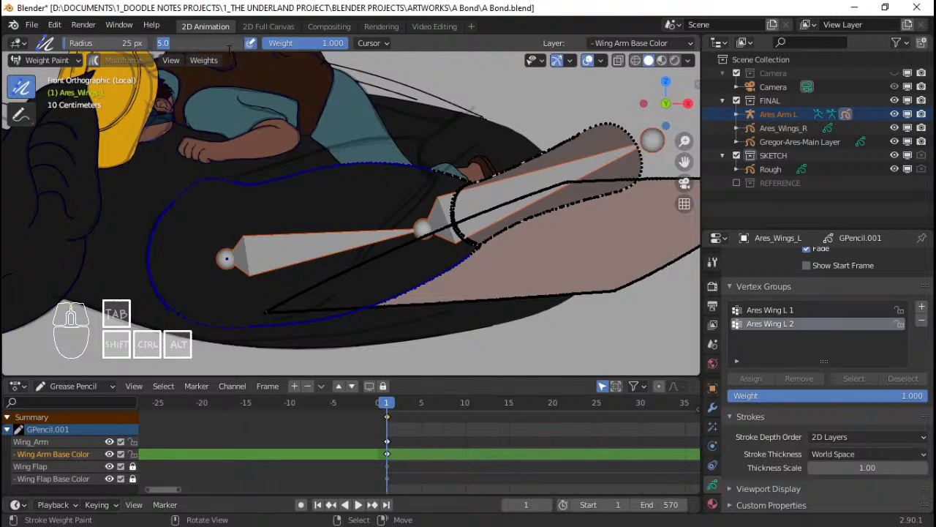
{"action": "left_click", "coordinate": [236, 92]}
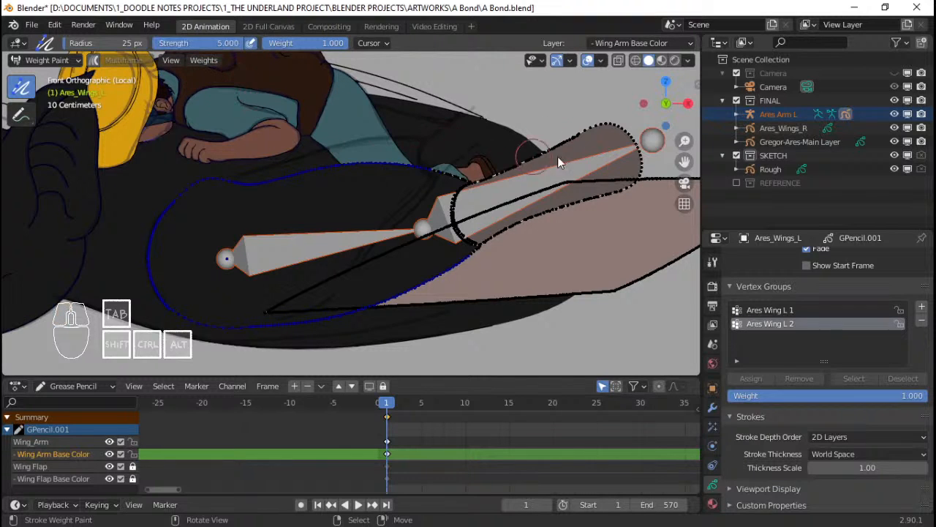
{"action": "mouse_move", "coordinate": [557, 157]}
{"action": "middle_mouse_down", "text": "shift"}
{"action": "mouse_move", "coordinate": [552, 196]}
{"action": "mouse_move", "coordinate": [526, 204]}
{"action": "middle_mouse_up", "text": "shift"}
{"action": "left_click", "coordinate": [804, 310], "text": "shift"}
{"action": "left_click", "coordinate": [795, 323], "text": "shift"}
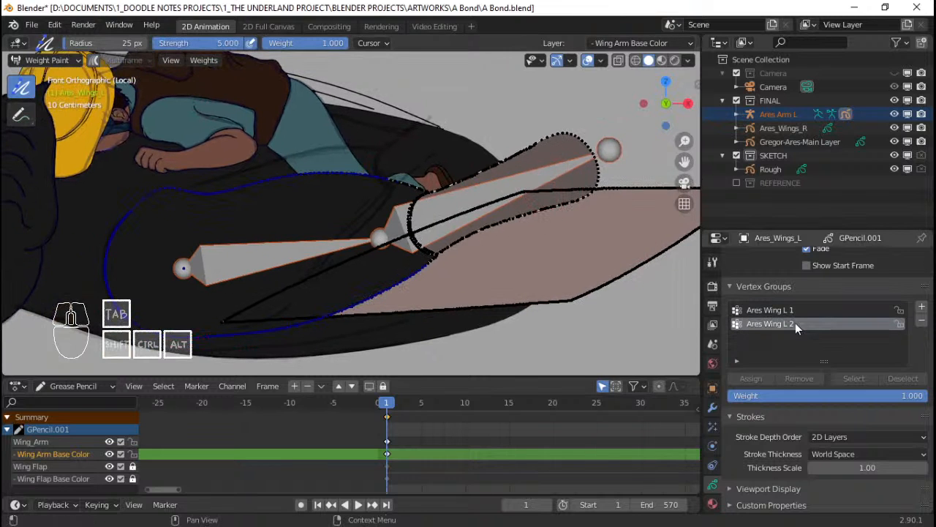
{"action": "left_click", "coordinate": [803, 310]}
{"action": "left_click", "coordinate": [797, 324]}
{"action": "mouse_move", "coordinate": [560, 147]}
{"action": "left_mouse_down"}
{"action": "mouse_move", "coordinate": [621, 192]}
{"action": "mouse_move", "coordinate": [591, 130]}
{"action": "mouse_move", "coordinate": [567, 161]}
{"action": "left_mouse_up"}
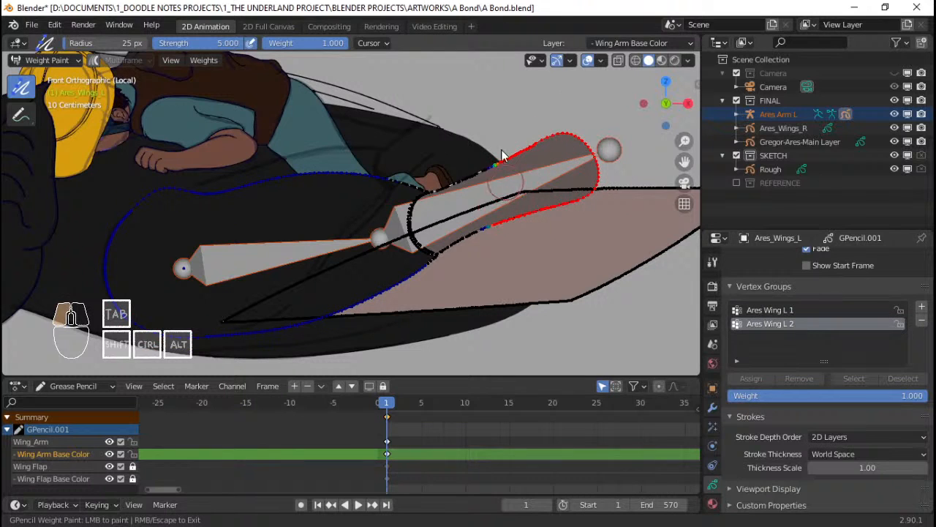
{"action": "mouse_move", "coordinate": [494, 196]}
{"action": "left_mouse_down"}
{"action": "mouse_move", "coordinate": [468, 250]}
{"action": "mouse_move", "coordinate": [432, 246]}
{"action": "mouse_move", "coordinate": [419, 206]}
{"action": "mouse_move", "coordinate": [447, 260]}
{"action": "left_mouse_up"}
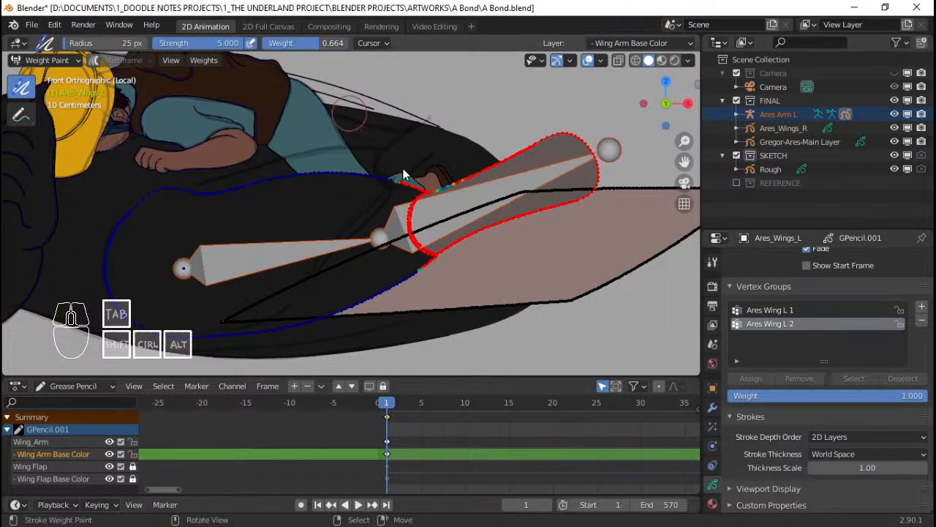
Fade the Ares Wing L 2 weights along both inner segment edges near the joint, lowering the brush weight from 0.664 to 0.352
{"action": "left_click_drag", "start_coordinate": [404, 175], "coordinate": [384, 178]}
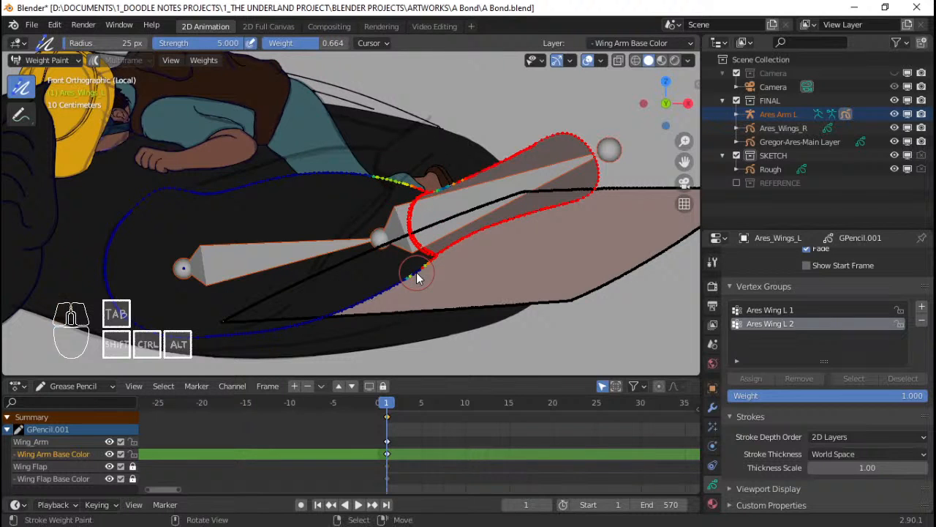
{"action": "left_click_drag", "start_coordinate": [412, 272], "coordinate": [423, 275]}
{"action": "left_click_drag", "start_coordinate": [333, 43], "coordinate": [322, 43]}
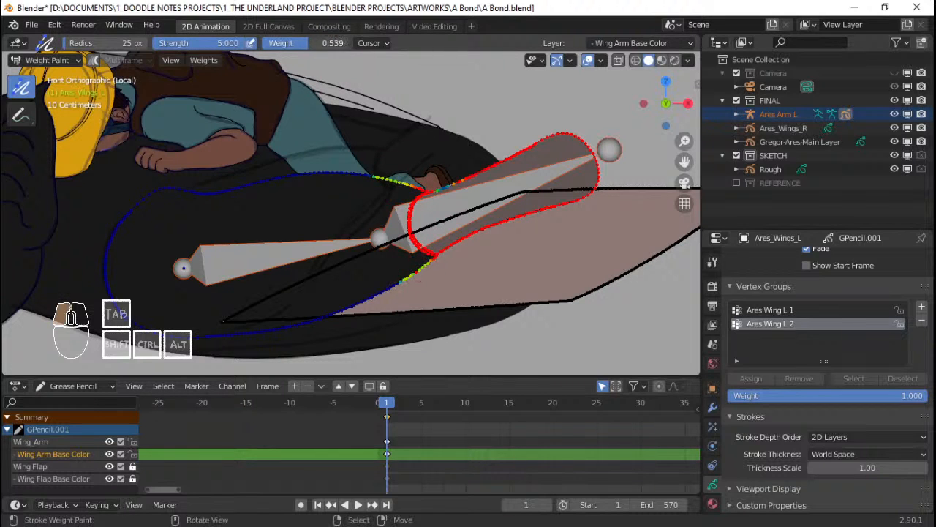
{"action": "mouse_move", "coordinate": [367, 180]}
{"action": "left_mouse_down"}
{"action": "mouse_move", "coordinate": [354, 172]}
{"action": "mouse_move", "coordinate": [375, 178]}
{"action": "mouse_move", "coordinate": [367, 177]}
{"action": "left_mouse_up"}
{"action": "mouse_move", "coordinate": [402, 264]}
{"action": "left_mouse_down"}
{"action": "mouse_move", "coordinate": [408, 279]}
{"action": "mouse_move", "coordinate": [380, 292]}
{"action": "left_mouse_up"}
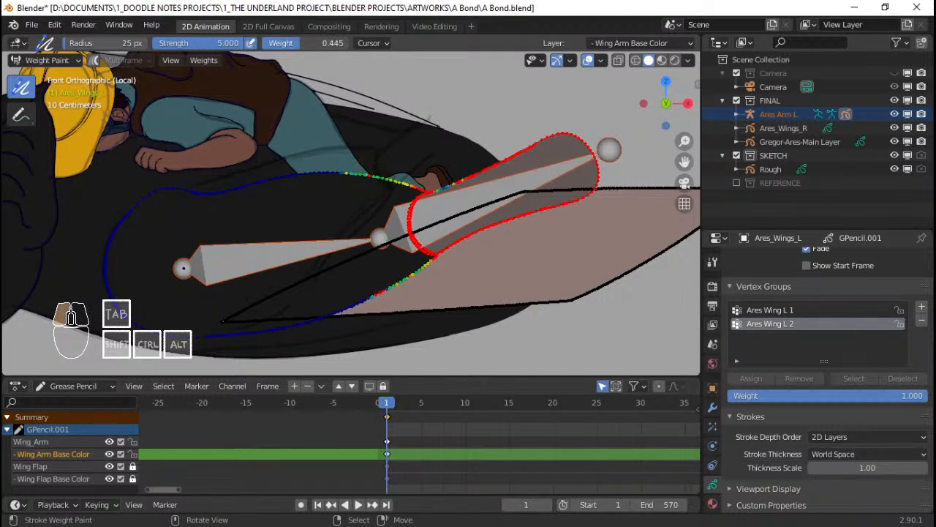
{"action": "left_click_drag", "start_coordinate": [333, 42], "coordinate": [322, 43]}
{"action": "mouse_move", "coordinate": [381, 265]}
{"action": "left_mouse_down"}
{"action": "mouse_move", "coordinate": [368, 295]}
{"action": "mouse_move", "coordinate": [399, 277]}
{"action": "mouse_move", "coordinate": [414, 288]}
{"action": "left_mouse_up"}
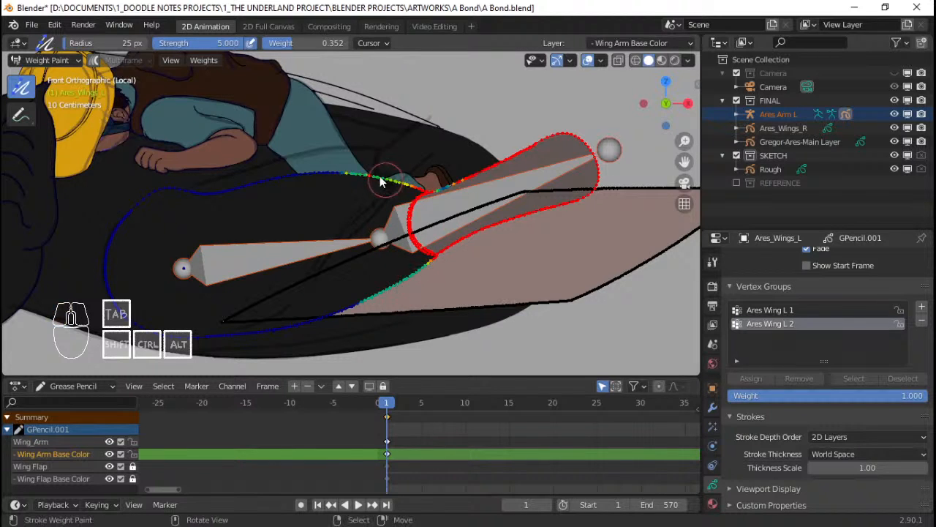
{"action": "left_click_drag", "start_coordinate": [383, 178], "coordinate": [355, 176]}
Restore the brush weight to 1.000 and repaint the outer segment's upper edge at the joint for Ares Wing L 2
{"action": "key", "text": "ctrl"}
{"action": "left_click_drag", "start_coordinate": [284, 44], "coordinate": [345, 45]}
{"action": "left_click_drag", "start_coordinate": [422, 189], "coordinate": [452, 183]}
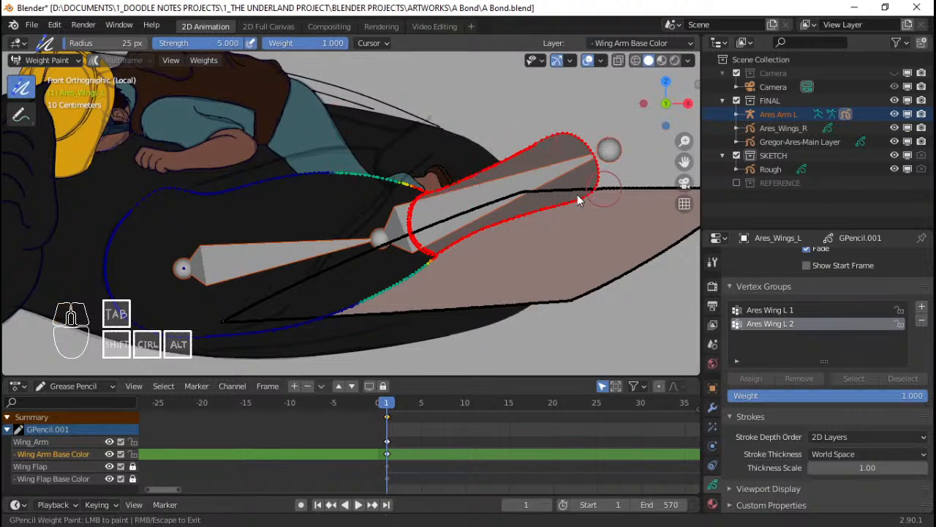
Switch to the Ares Arm L armature in Pose Mode and test-rotate the Ares Wing L 2 bone upward, cancelling the rotation
{"action": "key", "text": "ctrl+Tab"}
{"action": "left_click", "coordinate": [427, 201]}
{"action": "left_click", "coordinate": [428, 209]}
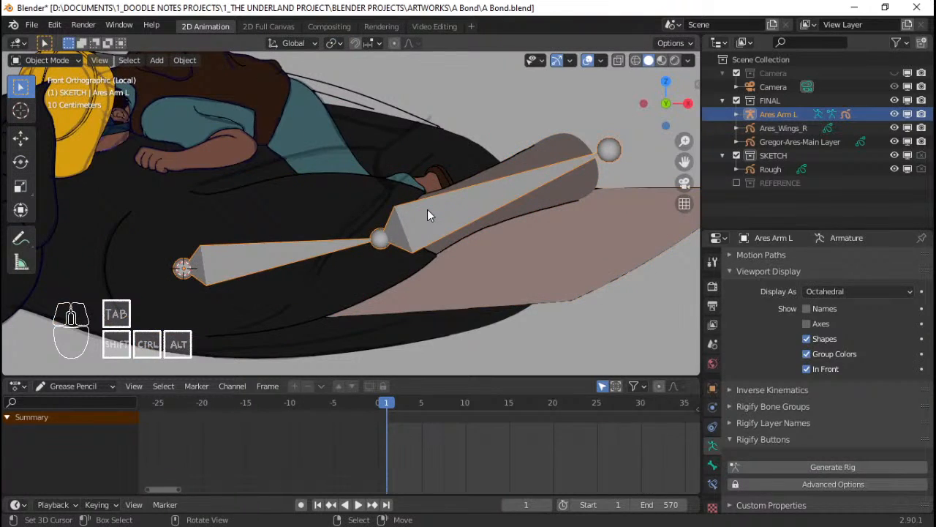
{"action": "key", "text": "ctrl+Tab"}
{"action": "left_click", "coordinate": [475, 192]}
{"action": "key", "text": "r"}
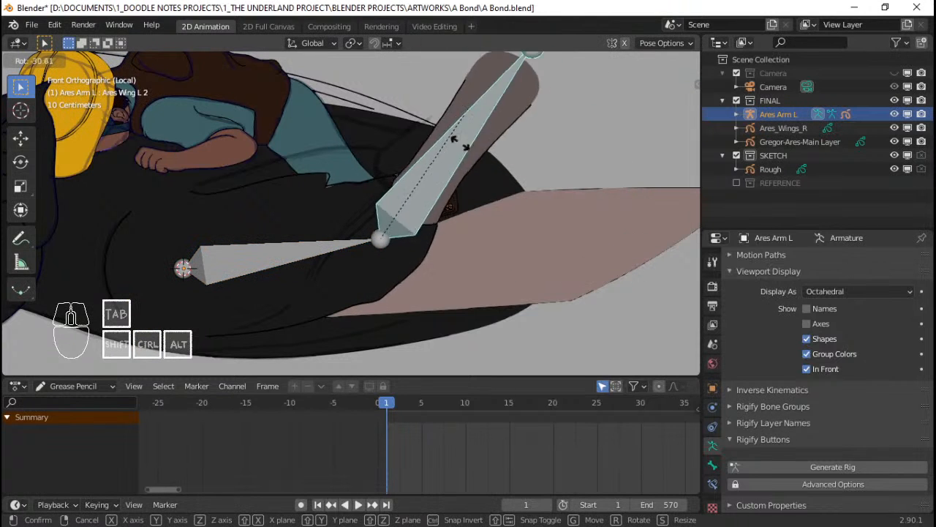
{"action": "right_click", "coordinate": [443, 214]}
Test-rotate the Ares Wing L 1 bone several times, leaving it about 32° downward to check how the wing arm follows
{"action": "right_click", "coordinate": [358, 242]}
{"action": "key", "text": "r"}
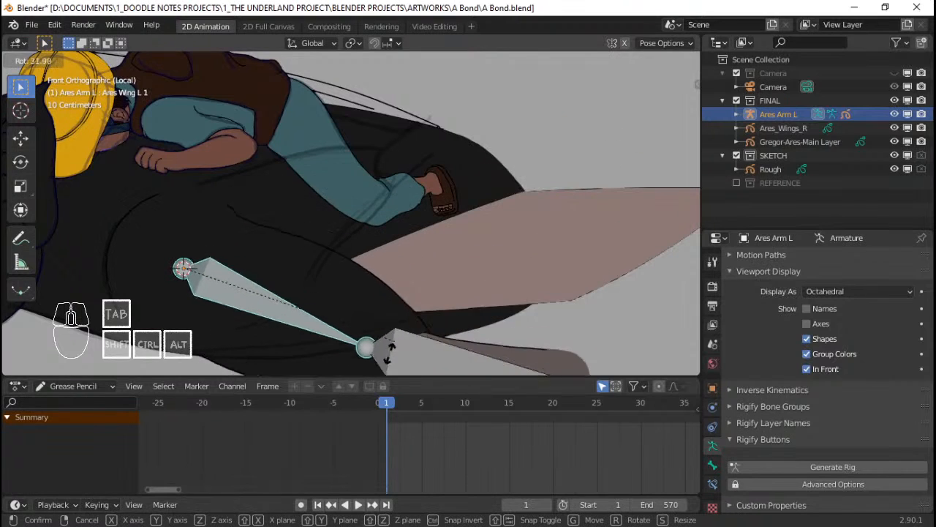
{"action": "right_click", "coordinate": [347, 168]}
{"action": "middle_click_drag", "start_coordinate": [346, 168], "coordinate": [359, 173]}
{"action": "key", "text": "r"}
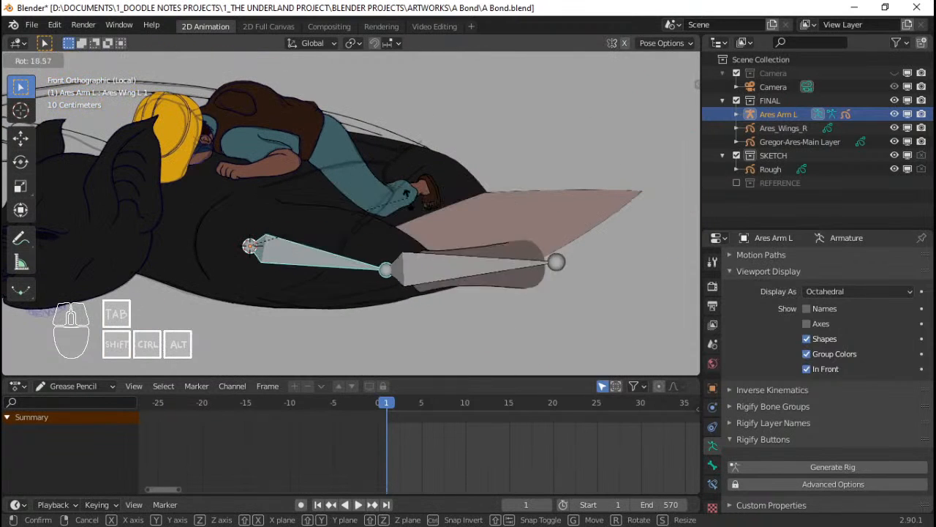
{"action": "left_click", "coordinate": [412, 237]}
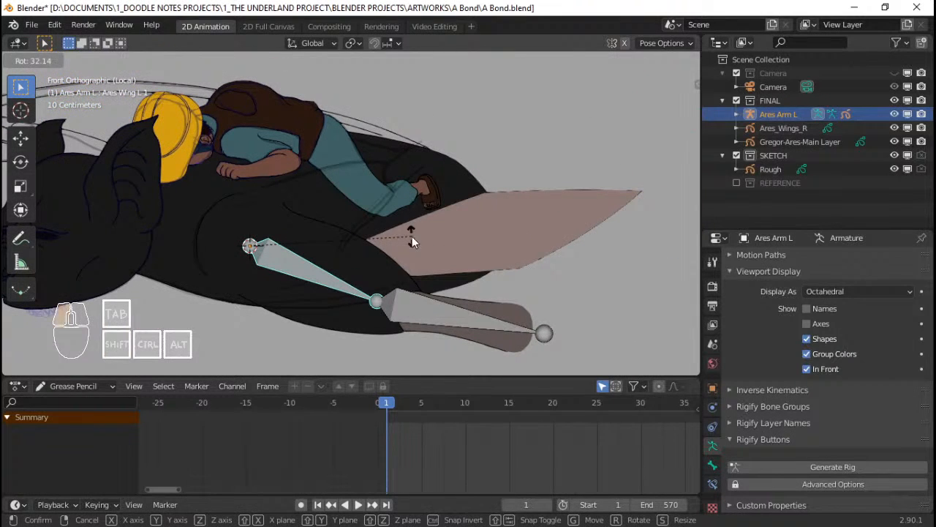
{"action": "middle_click_drag", "start_coordinate": [412, 236], "coordinate": [448, 241]}
{"action": "key", "text": "r"}
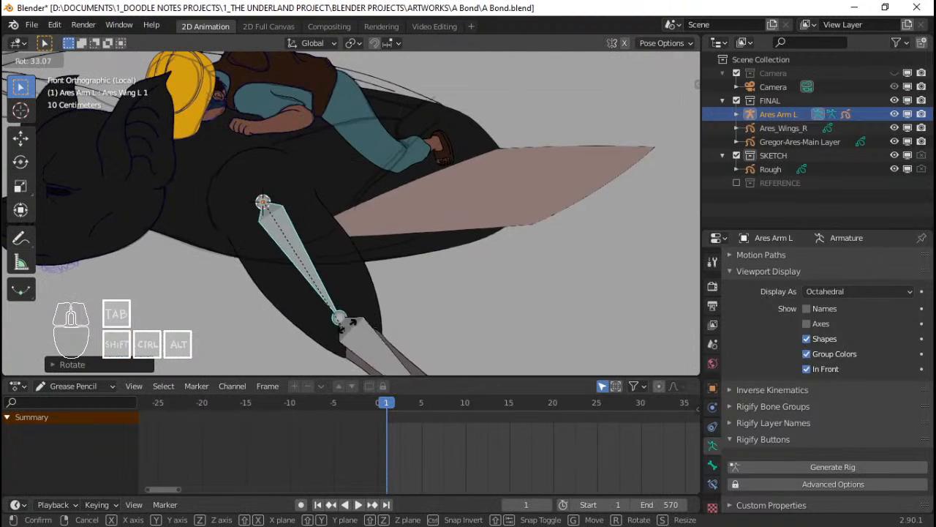
{"action": "left_click", "coordinate": [421, 243]}
Test-rotate the Ares Wing L 2 bone with the inner bone lowered to check the joint's bending, cancelling the rotation
{"action": "left_click", "coordinate": [421, 248]}
{"action": "key", "text": "r"}
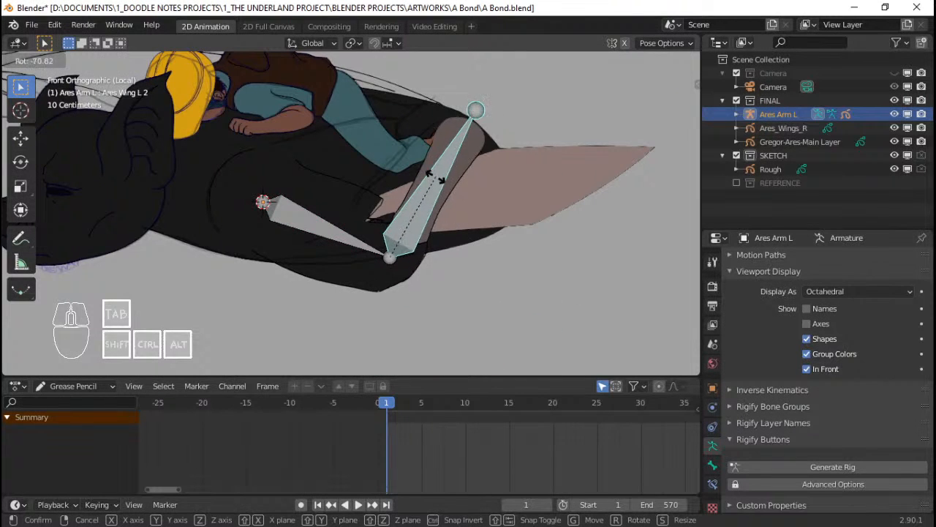
{"action": "left_click", "coordinate": [453, 256]}
Clear the rotation of both Ares Arm L bones and switch the armature to Edit Mode
{"action": "left_click", "coordinate": [344, 229]}
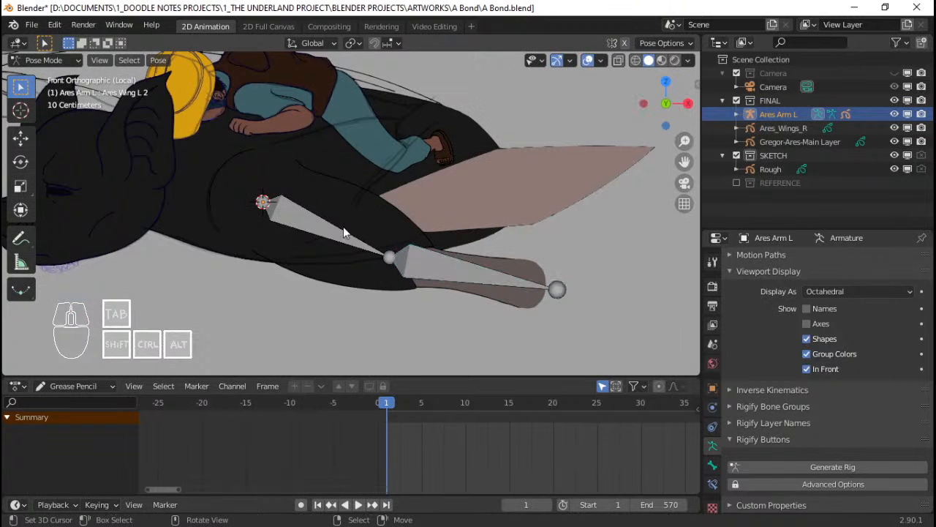
{"action": "left_click", "coordinate": [357, 255]}
{"action": "left_click", "coordinate": [419, 267], "text": "shift"}
{"action": "key", "text": "alt+r"}
{"action": "scroll", "coordinate": [439, 220], "scroll_direction": "up", "scroll_amount": 1}
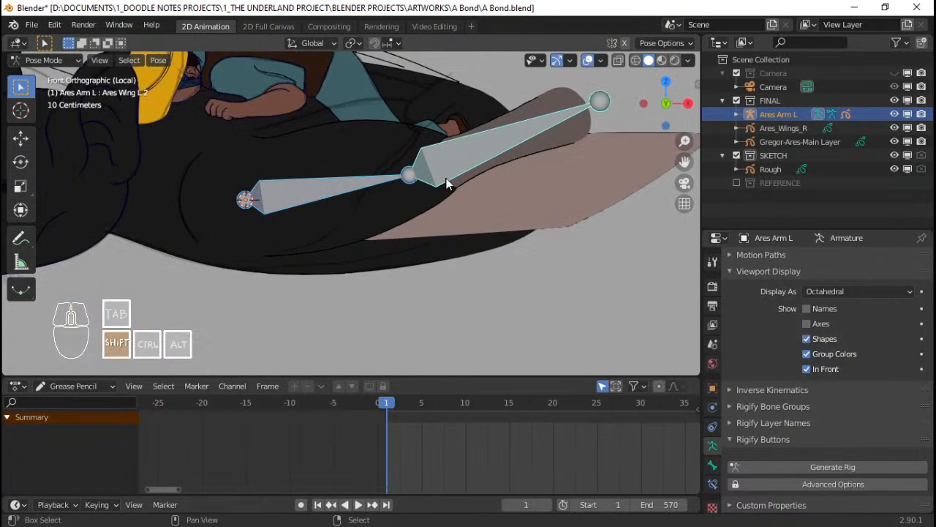
{"action": "middle_click_drag", "start_coordinate": [447, 180], "coordinate": [431, 231], "text": "shift"}
{"action": "scroll", "coordinate": [431, 231], "scroll_direction": "up", "scroll_amount": 1}
{"action": "scroll", "coordinate": [432, 227], "scroll_direction": "up", "scroll_amount": 1}
{"action": "key", "text": "Tab"}
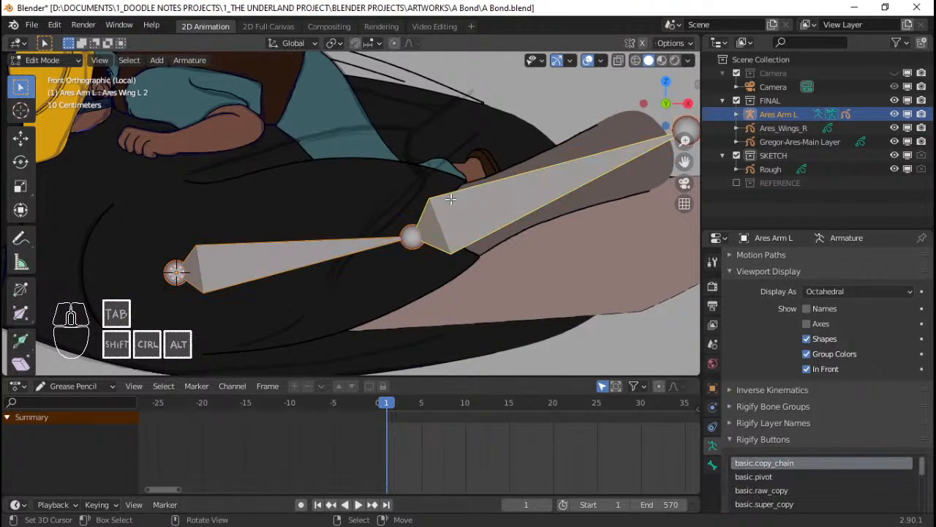
Delete the outer Ares Wing L 2 bone from the armature and leave Edit Mode
{"action": "left_click", "coordinate": [451, 199]}
{"action": "key", "text": "x"}
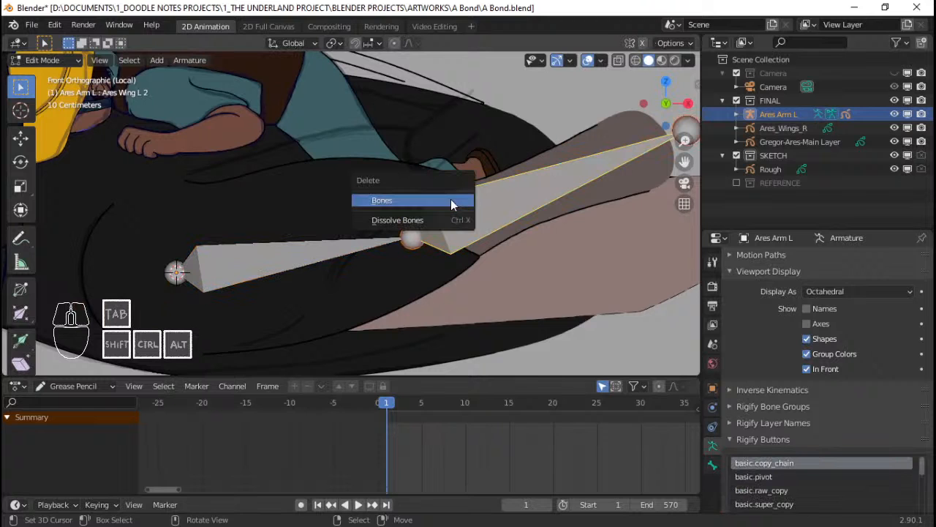
{"action": "left_click", "coordinate": [451, 200]}
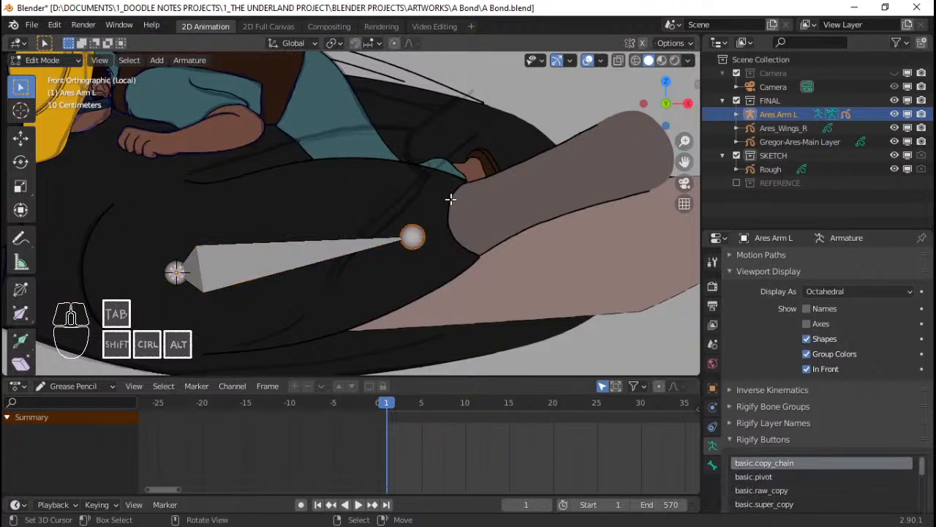
{"action": "left_click", "coordinate": [355, 239]}
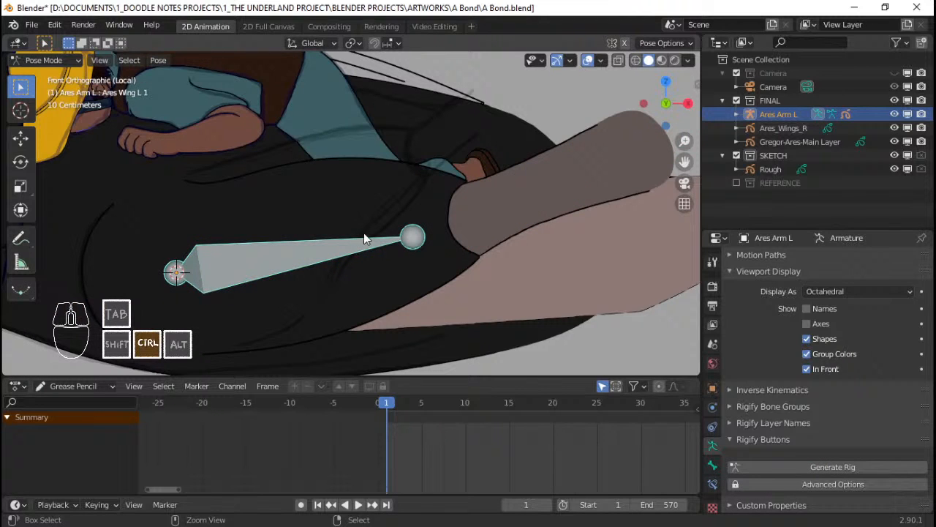
{"action": "key", "text": "Tab"}
Select the Ares_Wings_L drawing and remove its Ares Wing L 2 vertex group
{"action": "left_click", "coordinate": [393, 208]}
{"action": "scroll", "coordinate": [819, 307], "scroll_direction": "up", "scroll_amount": 5}
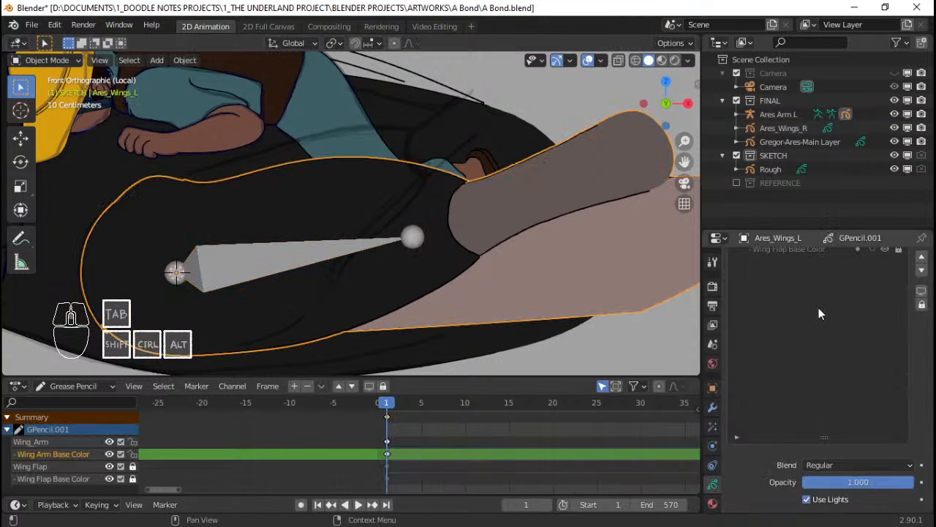
{"action": "scroll", "coordinate": [823, 376], "scroll_direction": "down", "scroll_amount": 15}
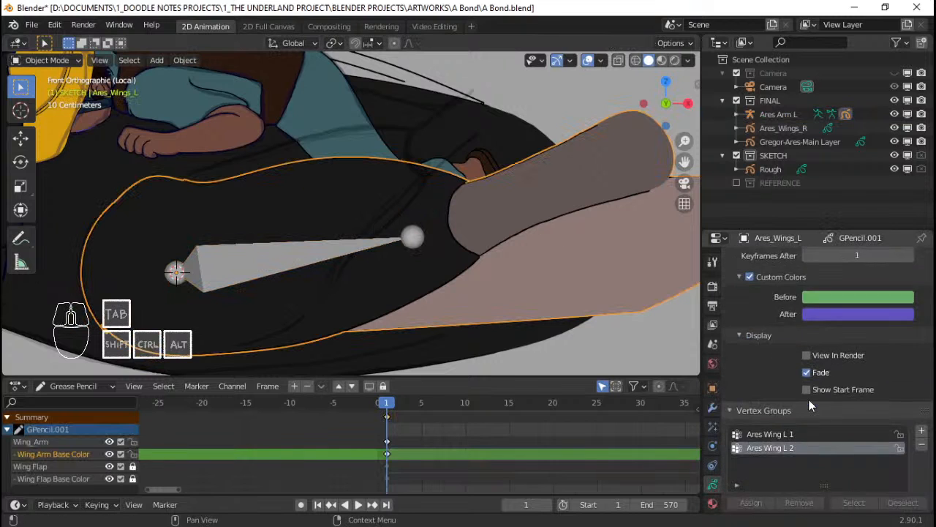
{"action": "left_click", "coordinate": [922, 362]}
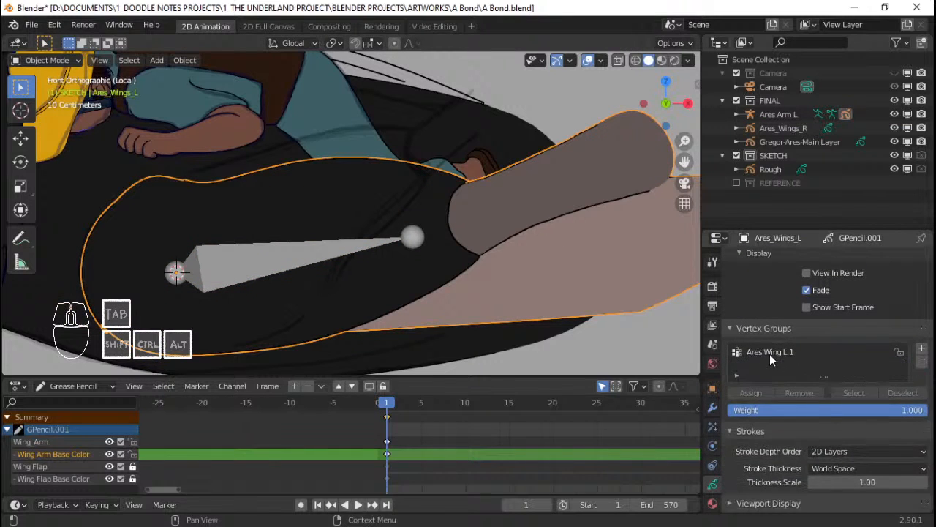
Assign all the wing arm's stroke points to the Ares Wing L 1 vertex group with weight 1.000 and save the file
{"action": "key", "text": "Tab"}
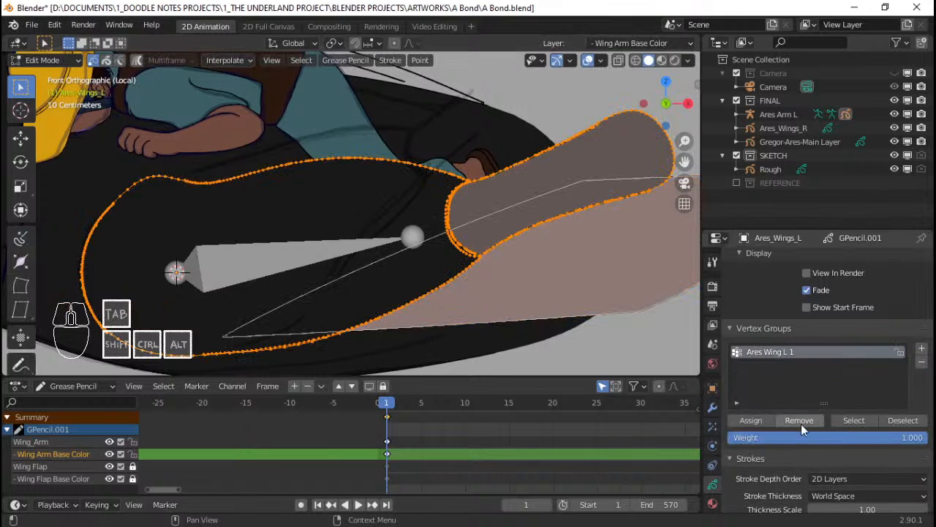
{"action": "left_click", "coordinate": [752, 421]}
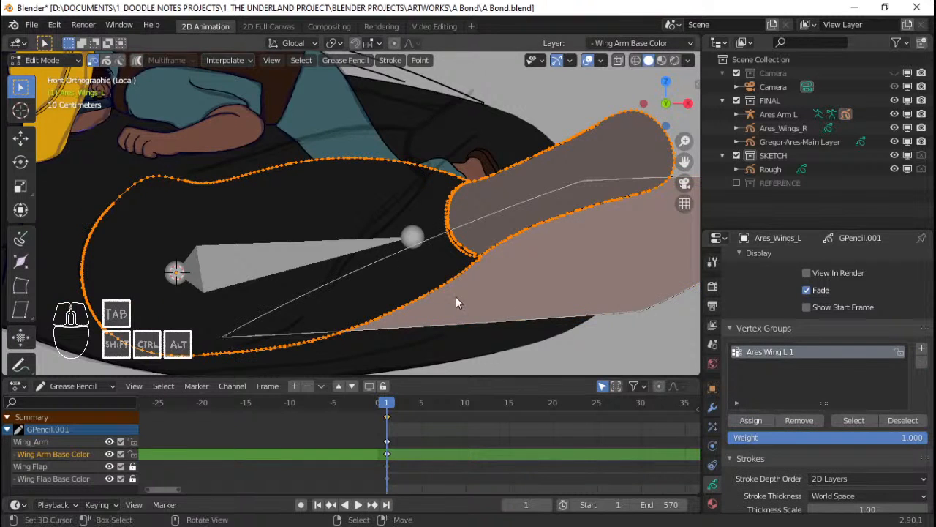
{"action": "scroll", "coordinate": [431, 274], "scroll_direction": "down", "scroll_amount": 2}
{"action": "key", "text": "Tab"}
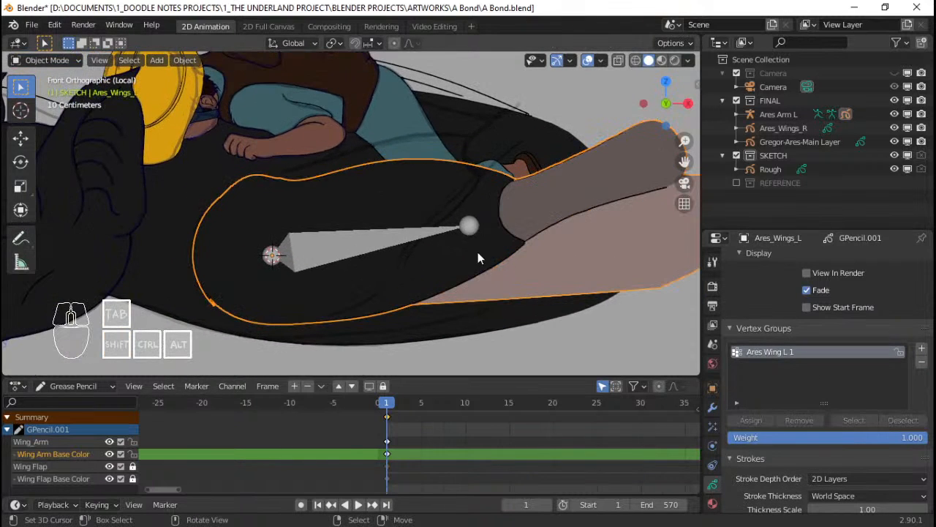
{"action": "key", "text": "ctrl+s"}
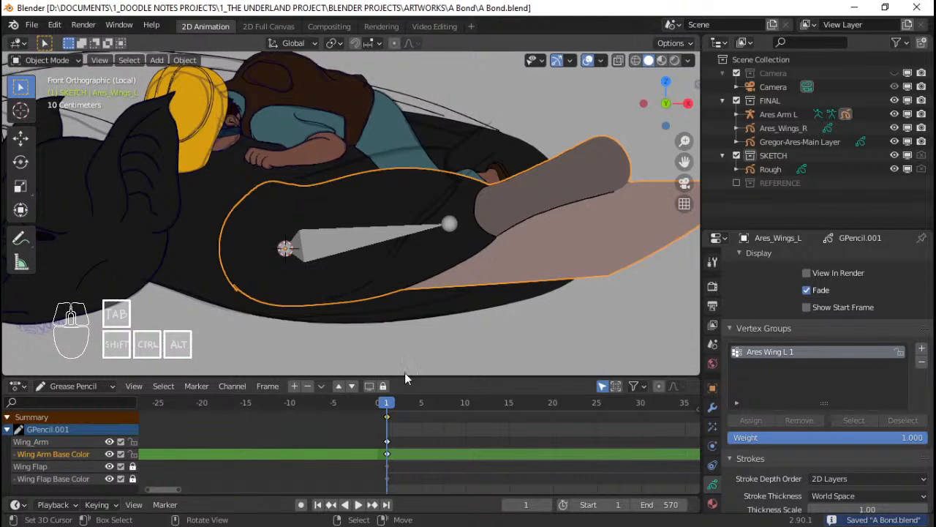
Play and scrub the first few frames to check the animation, cancelling back to frame 1
{"action": "key", "text": "space"}
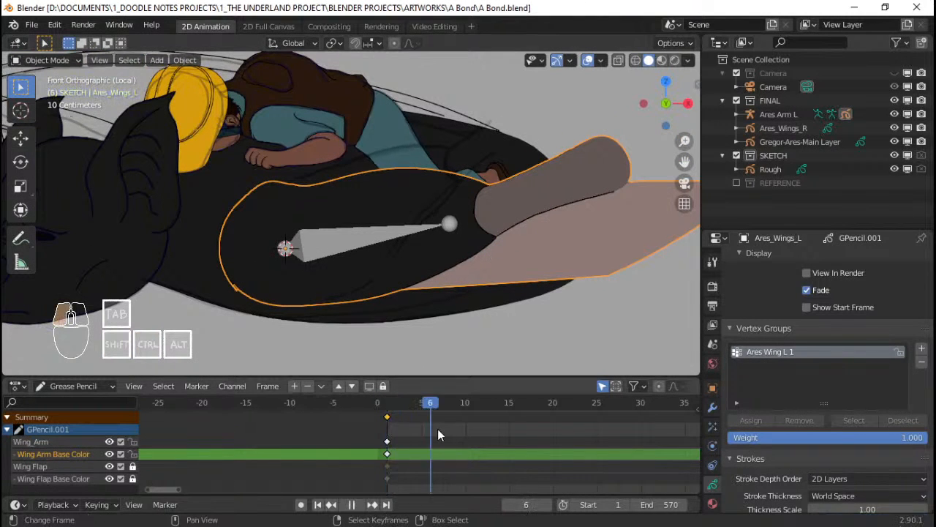
{"action": "left_click", "coordinate": [396, 434]}
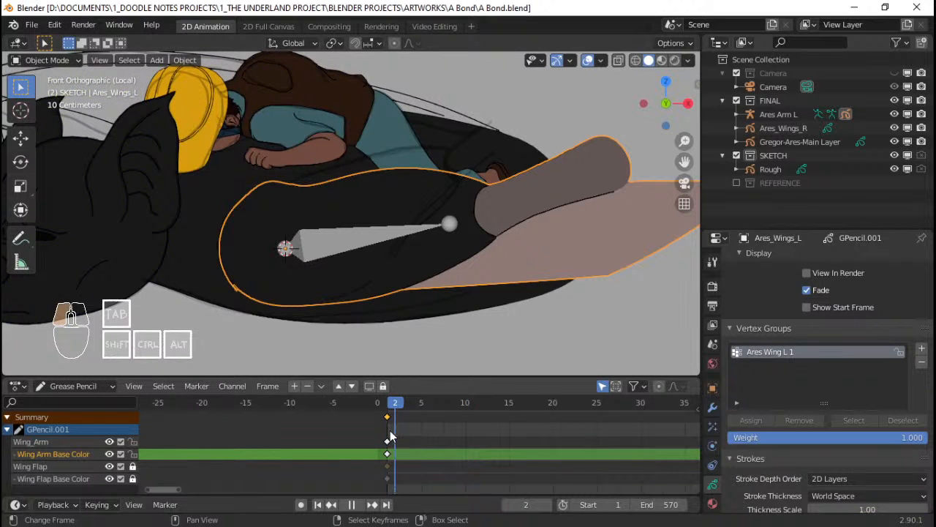
{"action": "key", "text": "Escape"}
Switch the Ares Arm L armature to Pose Mode and test-rotate the Ares Wing L 1 bone, cancelling the rotation
{"action": "left_click", "coordinate": [359, 226]}
{"action": "key", "text": "ctrl+Tab"}
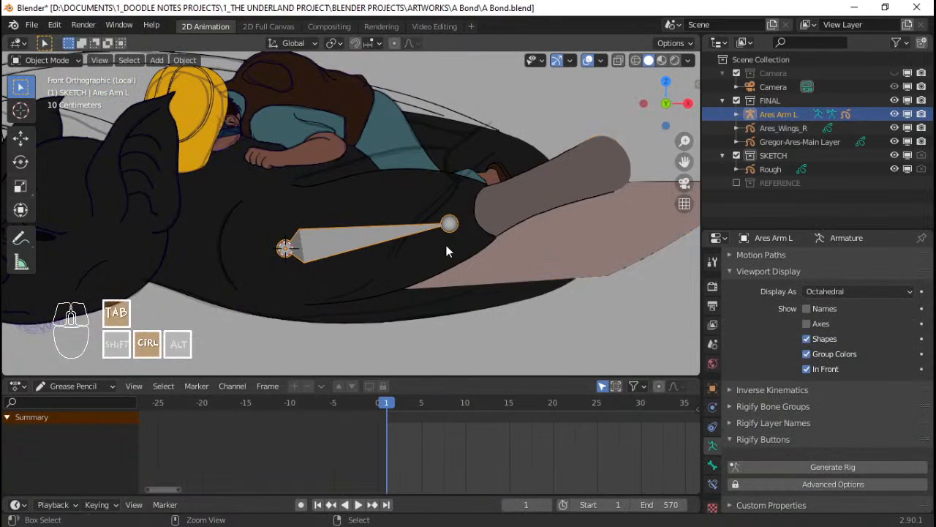
{"action": "key", "text": "r"}
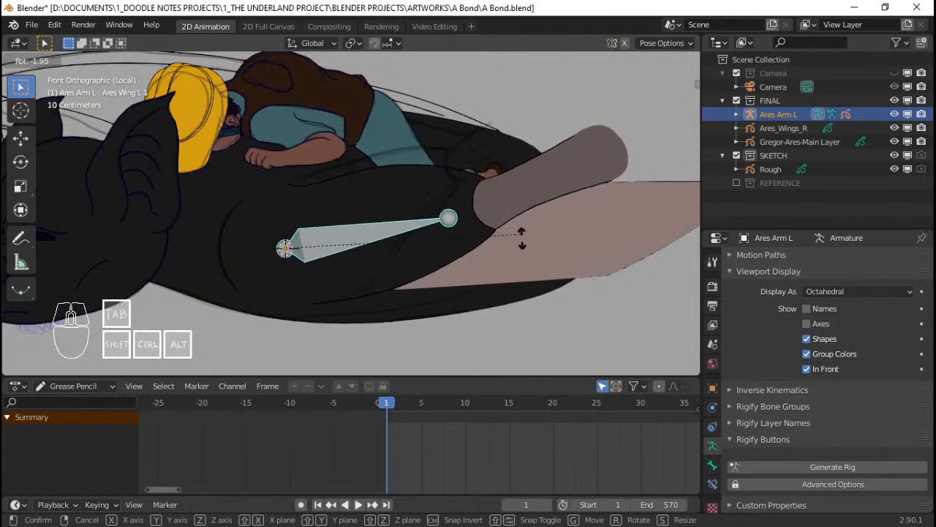
{"action": "right_click", "coordinate": [468, 296]}
Scrub the timeline to about frame 80 to examine the rough sketch's wing timing, returning to frame 1
{"action": "scroll", "coordinate": [417, 422], "scroll_direction": "down", "scroll_amount": 4}
{"action": "scroll", "coordinate": [300, 268], "scroll_direction": "down", "scroll_amount": 1}
{"action": "middle_click_drag", "start_coordinate": [300, 268], "coordinate": [379, 288], "text": "shift"}
{"action": "scroll", "coordinate": [379, 288], "scroll_direction": "down", "scroll_amount": 1}
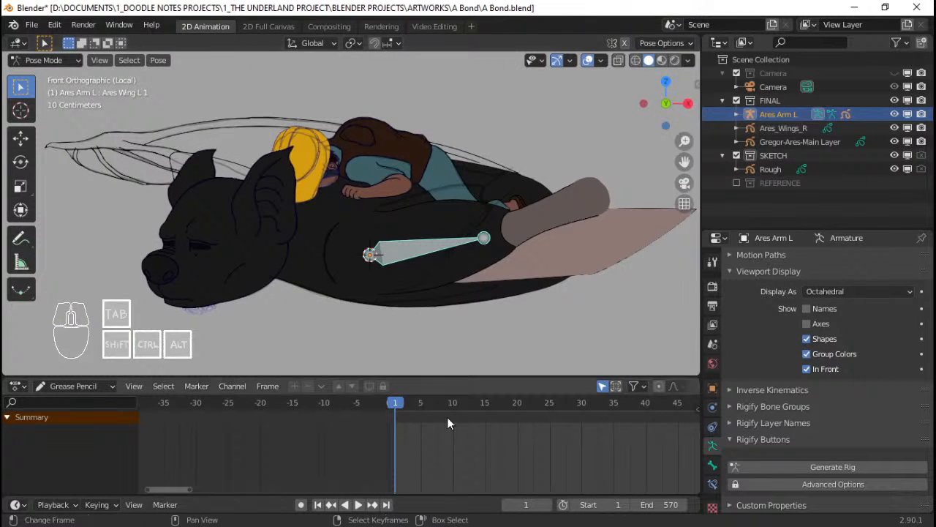
{"action": "mouse_move", "coordinate": [449, 423]}
{"action": "left_mouse_down"}
{"action": "mouse_move", "coordinate": [454, 437]}
{"action": "mouse_move", "coordinate": [560, 437]}
{"action": "mouse_move", "coordinate": [546, 437]}
{"action": "left_mouse_up"}
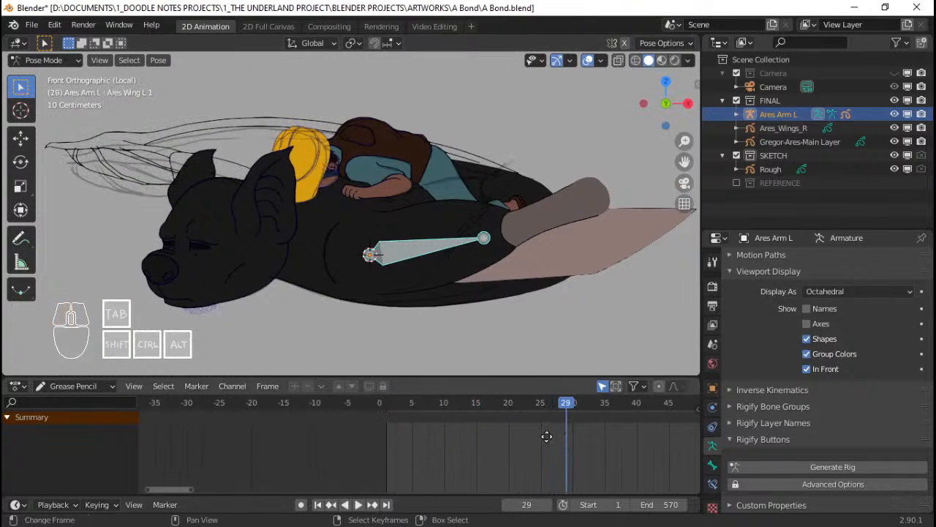
{"action": "middle_click_drag", "start_coordinate": [546, 436], "coordinate": [433, 432]}
{"action": "left_click_drag", "start_coordinate": [434, 432], "coordinate": [604, 424]}
{"action": "scroll", "coordinate": [434, 417], "scroll_direction": "down", "scroll_amount": 3}
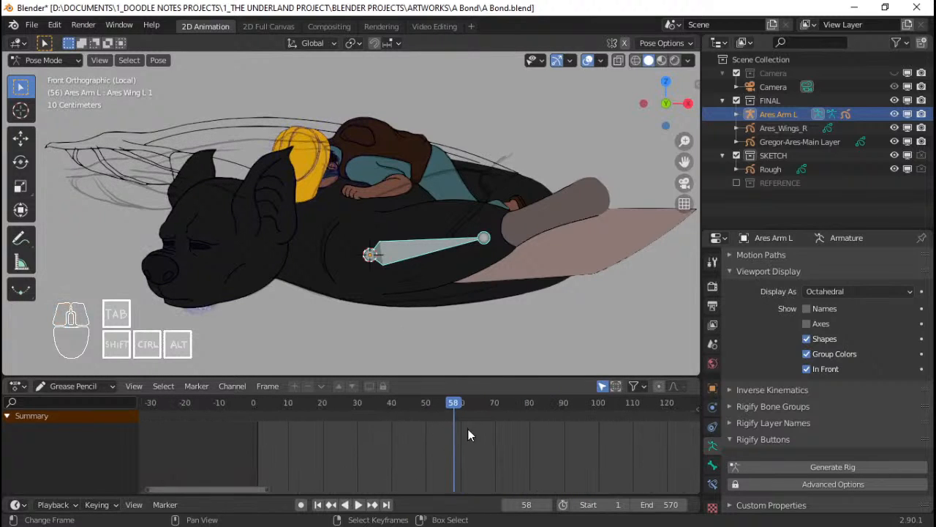
{"action": "mouse_move", "coordinate": [468, 429]}
{"action": "left_mouse_down"}
{"action": "mouse_move", "coordinate": [565, 430]}
{"action": "mouse_move", "coordinate": [535, 432]}
{"action": "mouse_move", "coordinate": [544, 432]}
{"action": "left_mouse_up"}
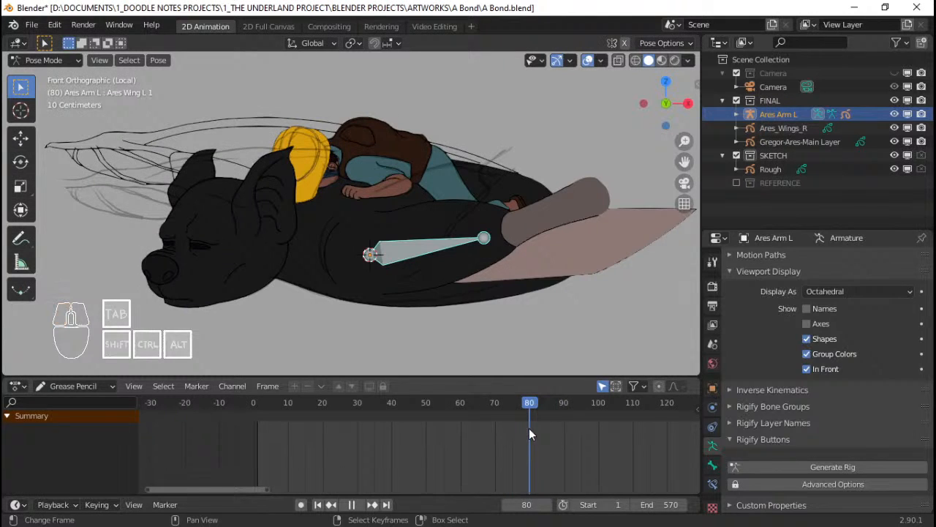
{"action": "key", "text": "shift+Left"}
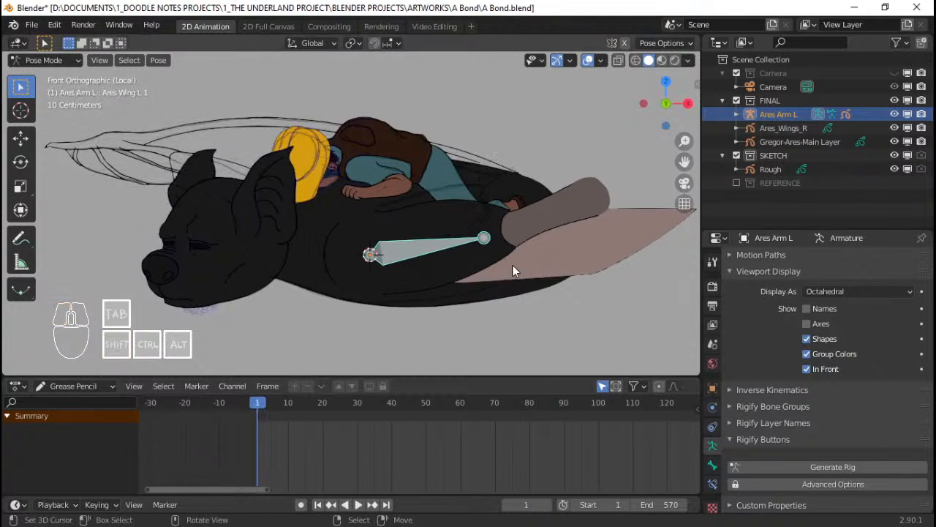
Insert a Rotation keyframe for the Ares Wing L 1 bone at frame 1 and switch the Grease Pencil timeline to the Dope Sheet
{"action": "key", "text": "i"}
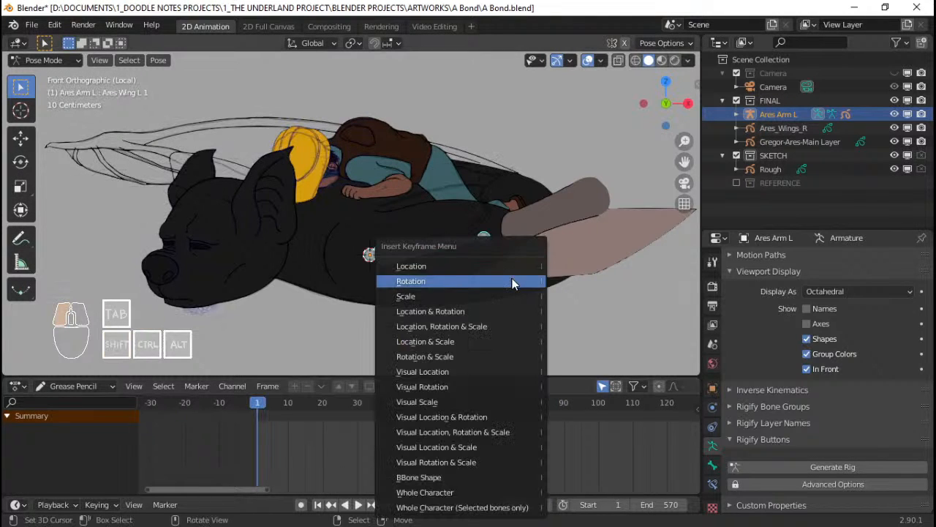
{"action": "left_click", "coordinate": [512, 282]}
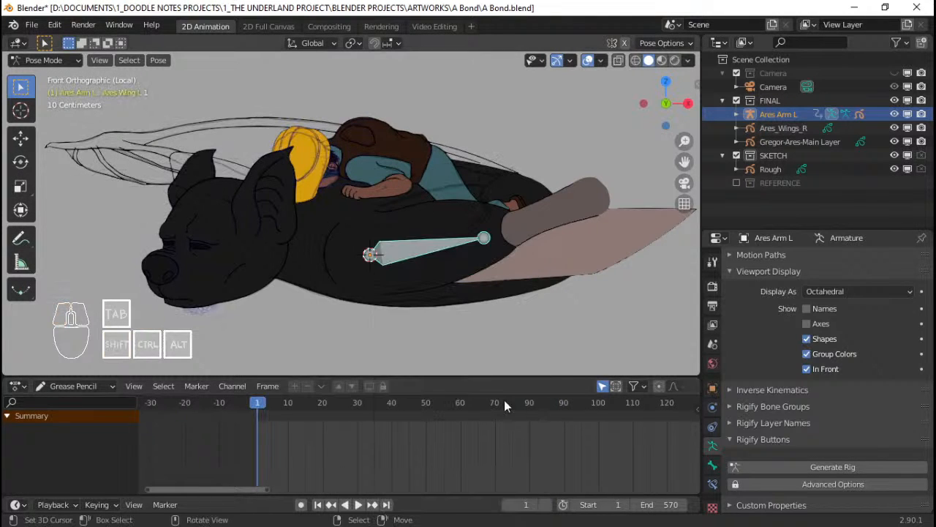
{"action": "left_click", "coordinate": [77, 386]}
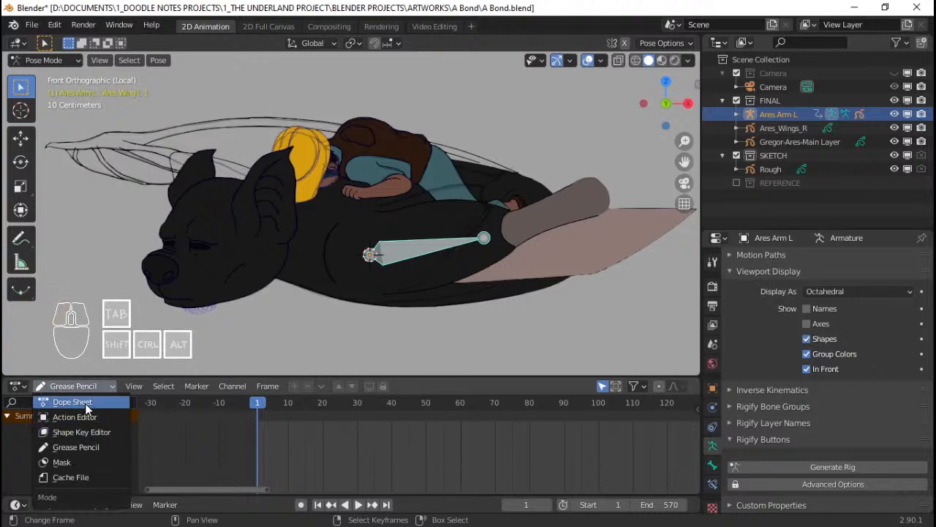
{"action": "left_click", "coordinate": [85, 404]}
Delete the bone's keyframe at frame 1 and change the new keyframe type from Breakdown to Keyframe
{"action": "key", "text": "x"}
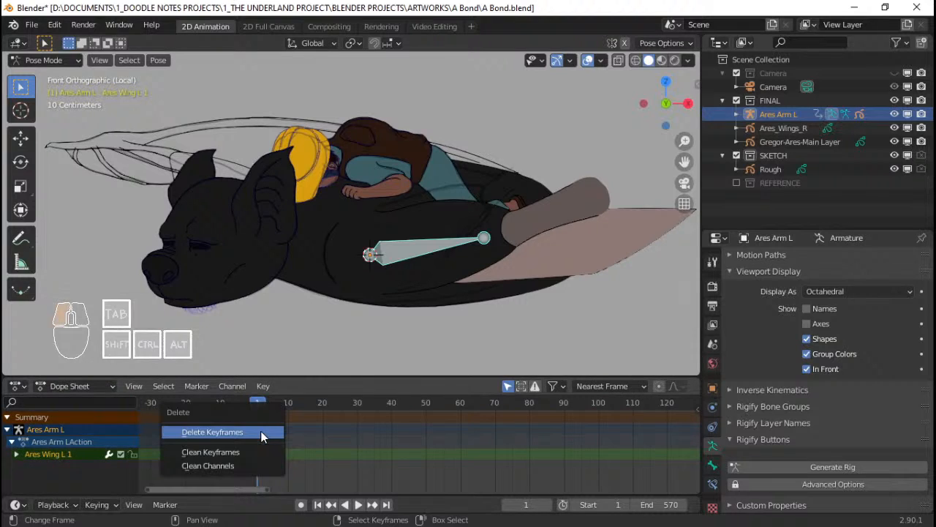
{"action": "left_click", "coordinate": [268, 432]}
{"action": "left_click", "coordinate": [99, 505]}
{"action": "left_click", "coordinate": [92, 417]}
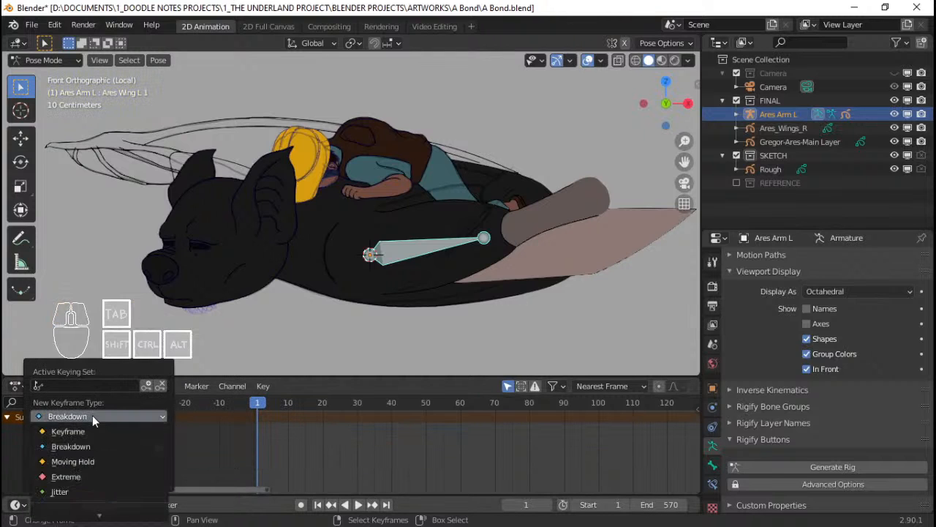
{"action": "left_click", "coordinate": [92, 416]}
{"action": "left_click", "coordinate": [77, 419]}
{"action": "left_click", "coordinate": [76, 431]}
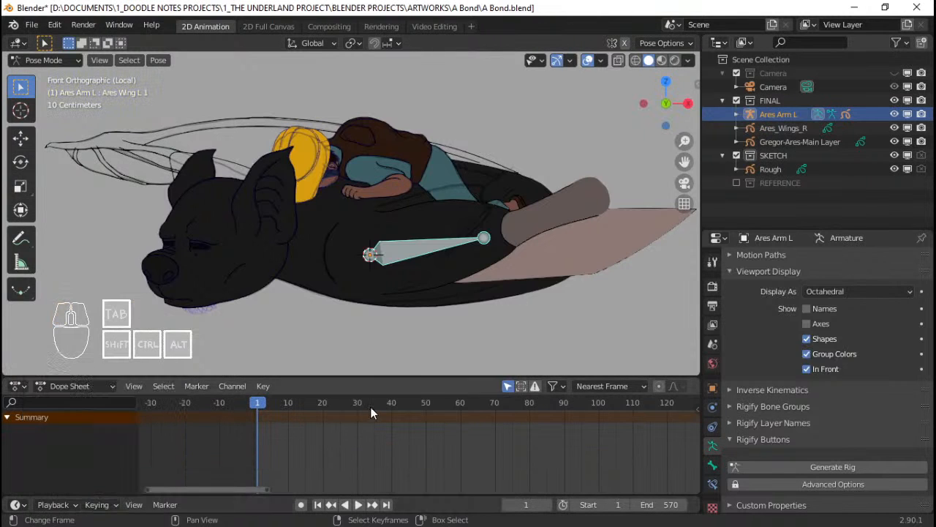
Insert Rotation keyframes for the Ares Wing L 1 bone at frames 1 and 81
{"action": "key", "text": "i"}
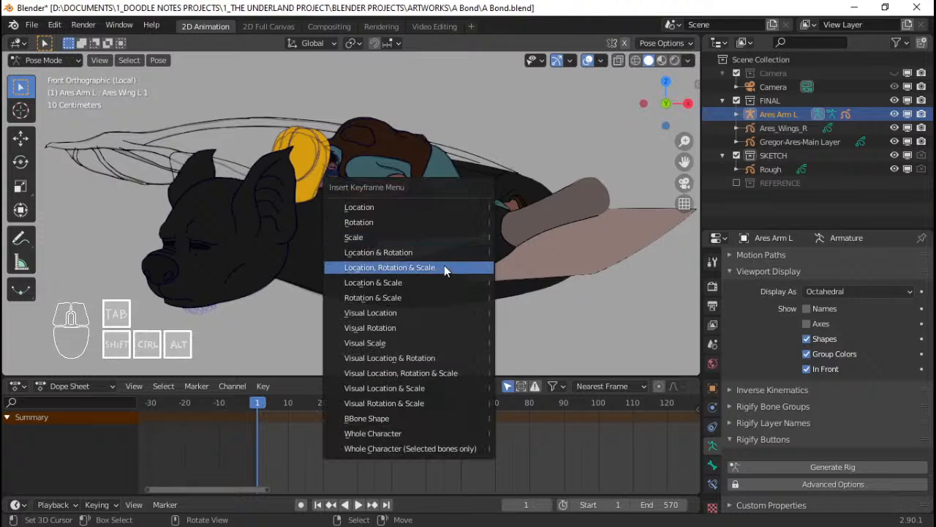
{"action": "left_click", "coordinate": [442, 224]}
{"action": "key", "text": "space"}
{"action": "left_click_drag", "start_coordinate": [409, 443], "coordinate": [533, 432]}
{"action": "key", "text": "i"}
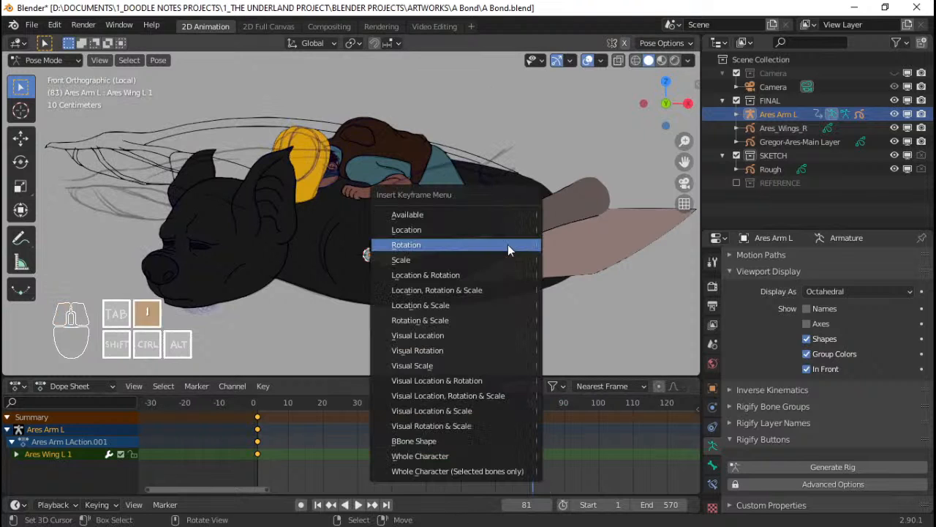
{"action": "left_click", "coordinate": [508, 244]}
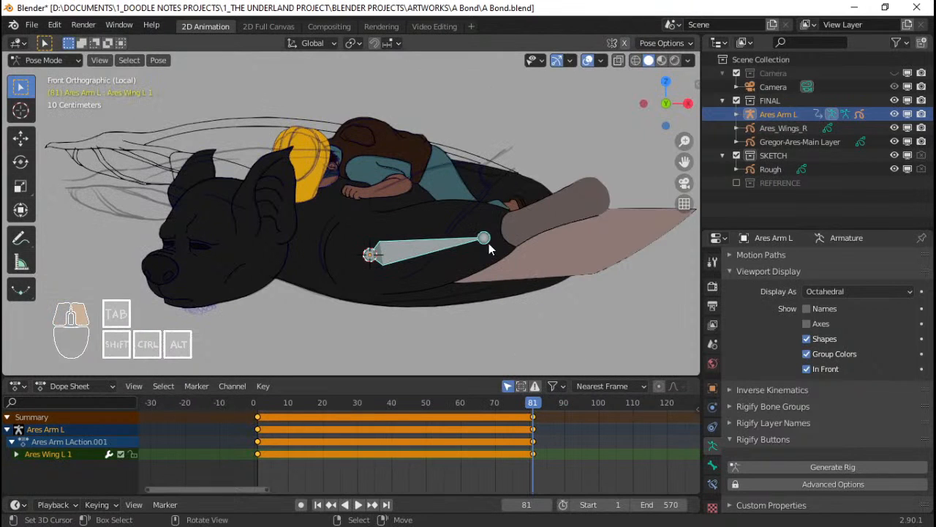
Rotate the Ares Wing L 1 bone slightly upward at frame 81 and key its rotation
{"action": "key", "text": "r"}
{"action": "left_click", "coordinate": [529, 208]}
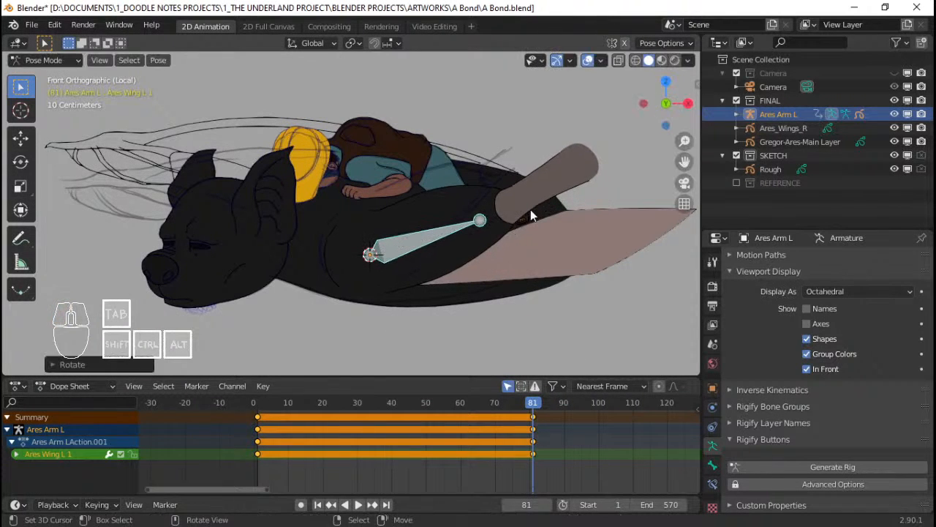
{"action": "key", "text": "i"}
{"action": "left_click", "coordinate": [526, 222]}
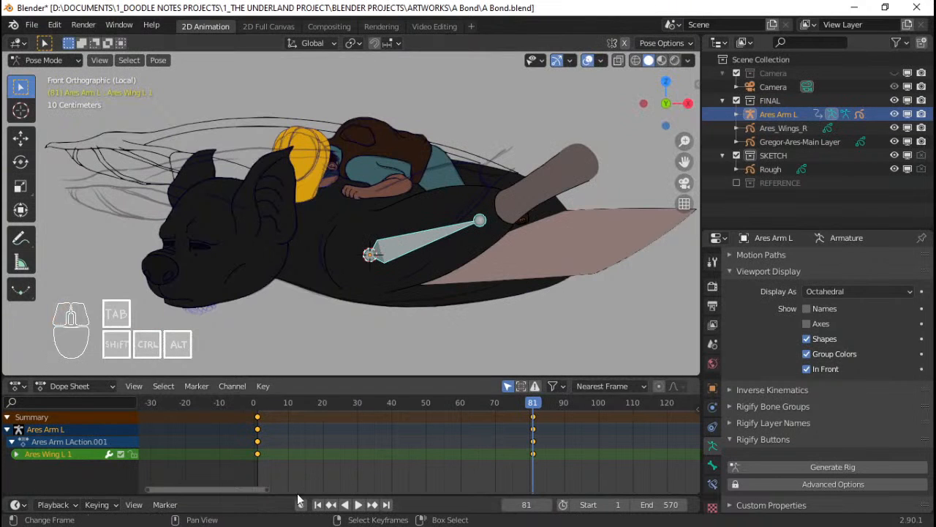
Enable auto keying and play the animation from frame 1 to review the wing arm's slow rise
{"action": "left_click", "coordinate": [300, 505]}
{"action": "left_click", "coordinate": [318, 504]}
{"action": "key", "text": "space"}
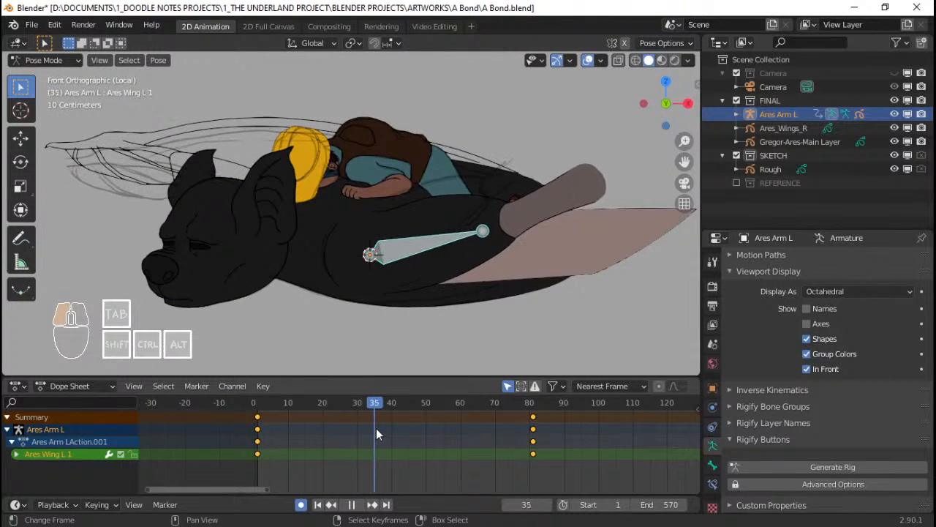
{"action": "left_click_drag", "start_coordinate": [486, 408], "coordinate": [272, 406]}
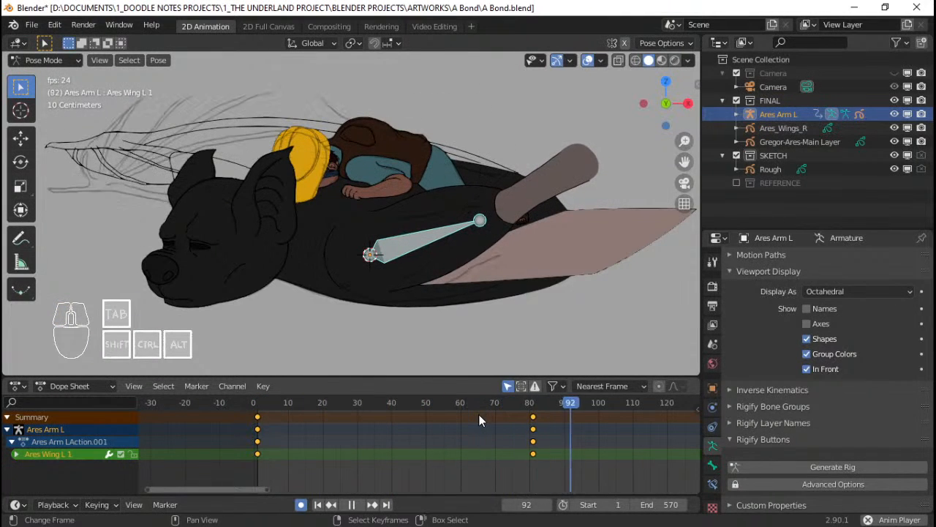
{"action": "key", "text": "space"}
Rotate the Ares Wing L 1 bone about 28° upward at frame 88 to key the raised wing pose
{"action": "middle_click_drag", "start_coordinate": [557, 426], "coordinate": [406, 420]}
{"action": "left_click", "coordinate": [381, 423]}
{"action": "key", "text": "space"}
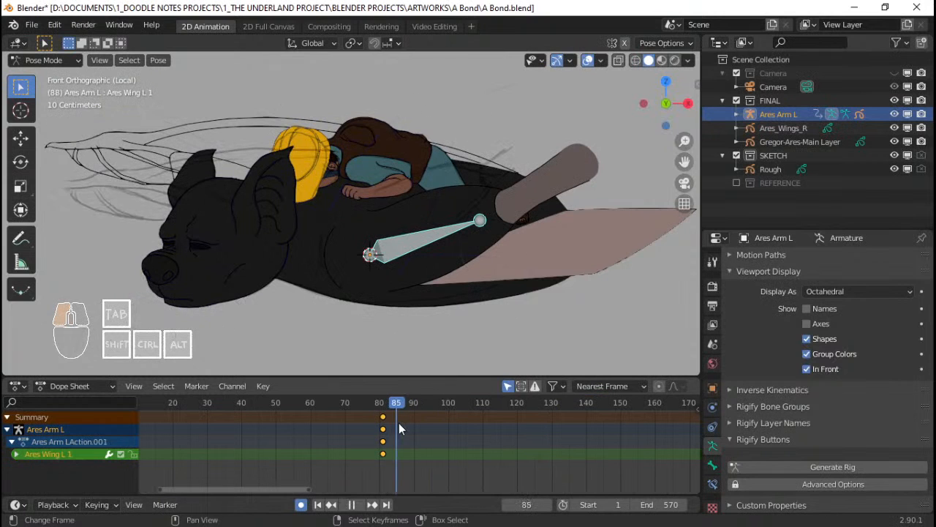
{"action": "mouse_move", "coordinate": [398, 423]}
{"action": "left_mouse_down"}
{"action": "mouse_move", "coordinate": [416, 422]}
{"action": "mouse_move", "coordinate": [390, 426]}
{"action": "mouse_move", "coordinate": [406, 423]}
{"action": "left_mouse_up"}
{"action": "key", "text": "space"}
{"action": "key", "text": "r"}
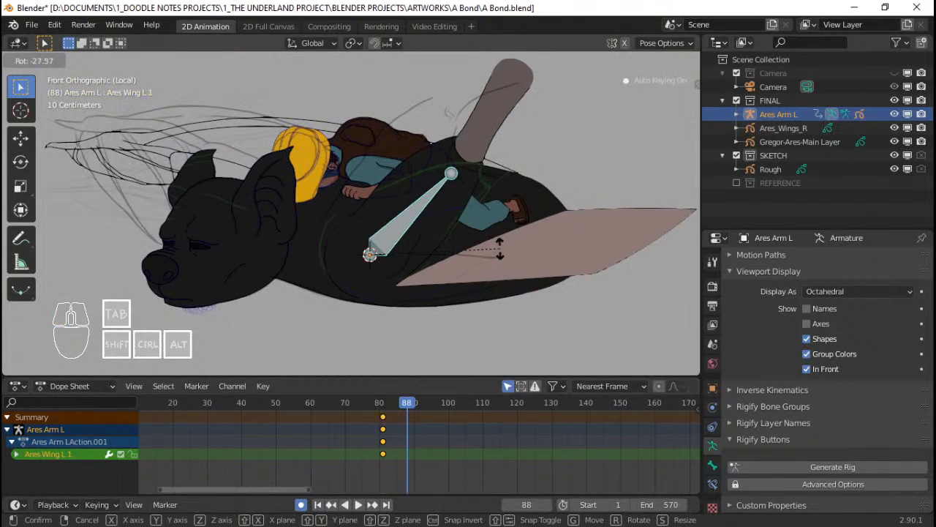
{"action": "left_click", "coordinate": [500, 249]}
Swing the Ares Wing L 1 bone steeply downward at frame 98 to key the wing's downstroke
{"action": "mouse_move", "coordinate": [401, 430]}
{"action": "left_mouse_down"}
{"action": "mouse_move", "coordinate": [386, 435]}
{"action": "mouse_move", "coordinate": [448, 430]}
{"action": "mouse_move", "coordinate": [385, 423]}
{"action": "mouse_move", "coordinate": [441, 424]}
{"action": "mouse_move", "coordinate": [465, 408]}
{"action": "left_mouse_up"}
{"action": "key", "text": "r"}
{"action": "left_click", "coordinate": [467, 207]}
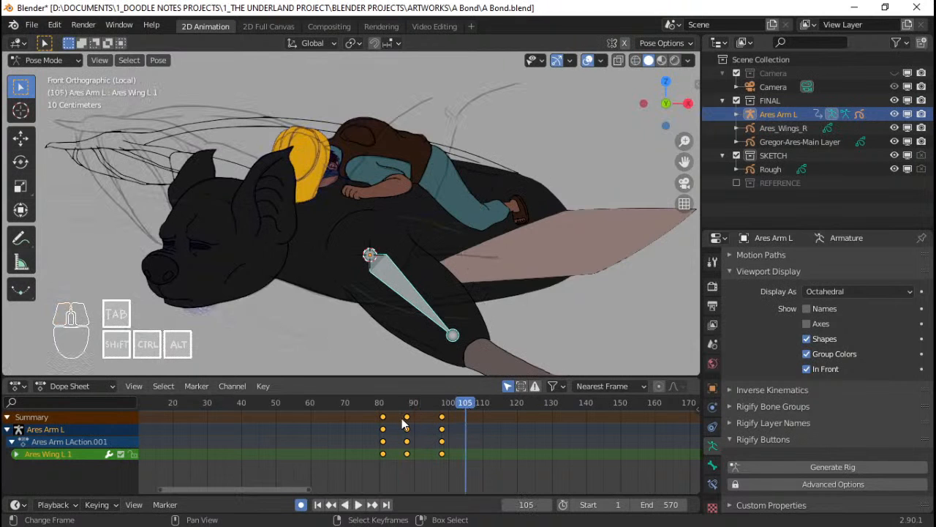
Duplicate the Ares Wing L 1 bone's frame 88 keyframe and snap the copy to frame 105
{"action": "right_click", "coordinate": [406, 417]}
{"action": "key", "text": "shift+d"}
{"action": "left_click", "coordinate": [467, 412]}
{"action": "key", "text": "shift+s"}
{"action": "left_click", "coordinate": [386, 419]}
Rotate the Ares Wing L 1 bone about 86° downward at frame 115 to key a second downstroke
{"action": "mouse_move", "coordinate": [386, 418]}
{"action": "left_mouse_down"}
{"action": "mouse_move", "coordinate": [418, 419]}
{"action": "mouse_move", "coordinate": [402, 418]}
{"action": "mouse_move", "coordinate": [406, 430]}
{"action": "mouse_move", "coordinate": [491, 418]}
{"action": "mouse_move", "coordinate": [350, 417]}
{"action": "mouse_move", "coordinate": [502, 412]}
{"action": "left_mouse_up"}
{"action": "key", "text": "r"}
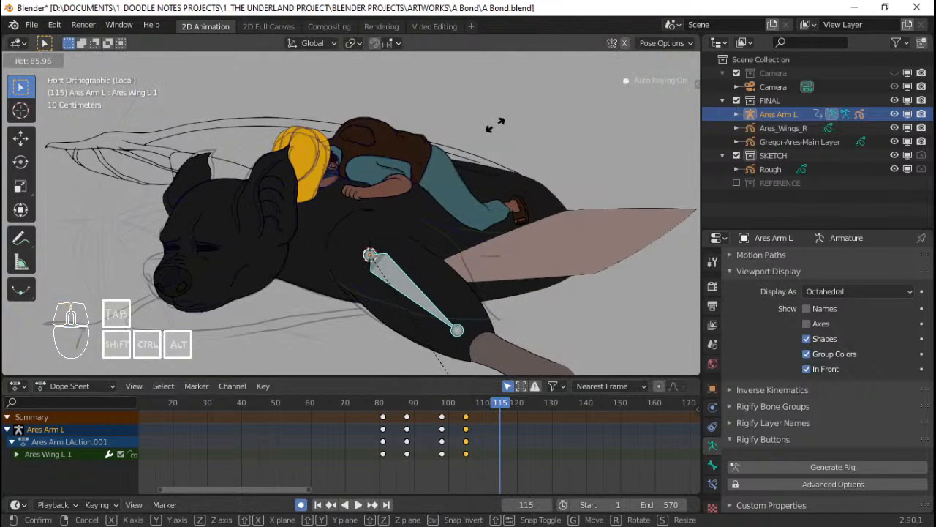
{"action": "left_click", "coordinate": [496, 125]}
Try a raised wing key at frame 122 with the bone rotated about 76° upward, and delete that keyframe
{"action": "left_click_drag", "start_coordinate": [414, 408], "coordinate": [528, 412]}
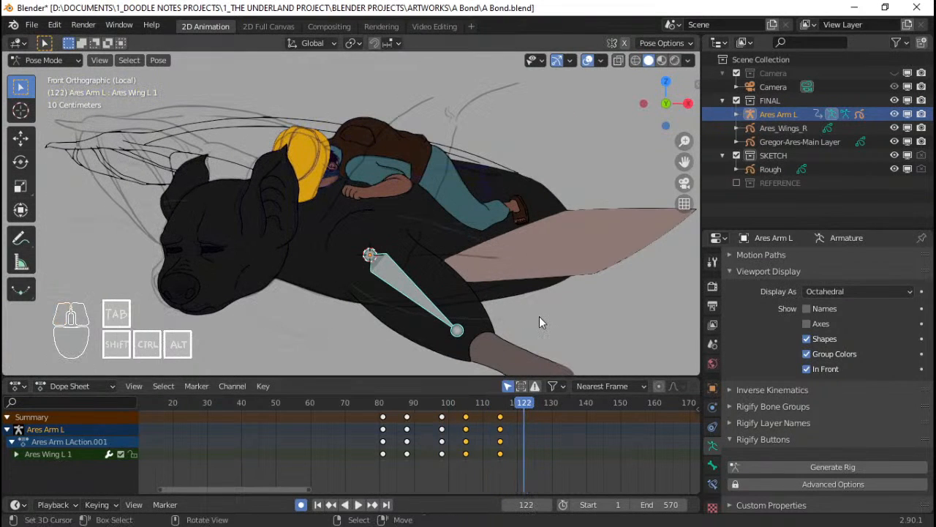
{"action": "key", "text": "r"}
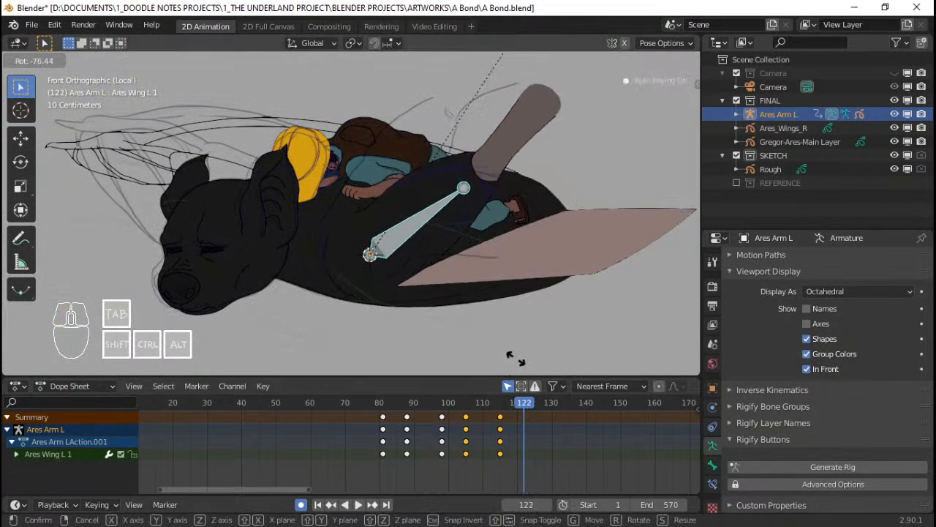
{"action": "left_click", "coordinate": [515, 359]}
{"action": "left_click_drag", "start_coordinate": [468, 462], "coordinate": [524, 432]}
{"action": "key", "text": "x"}
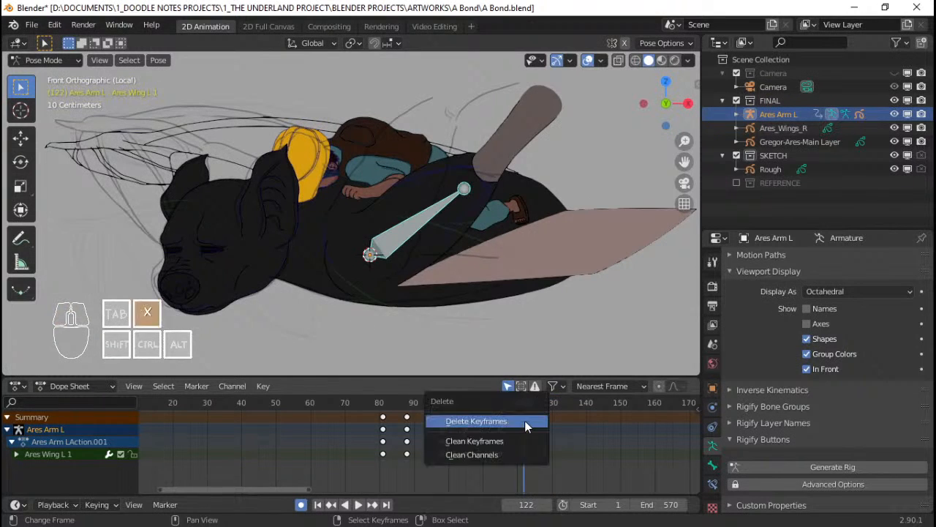
{"action": "left_click", "coordinate": [525, 420]}
Play on to frame 130 and rotate the Ares Wing L 1 bone up to nearly horizontal to key the recovery pose
{"action": "key", "text": "space"}
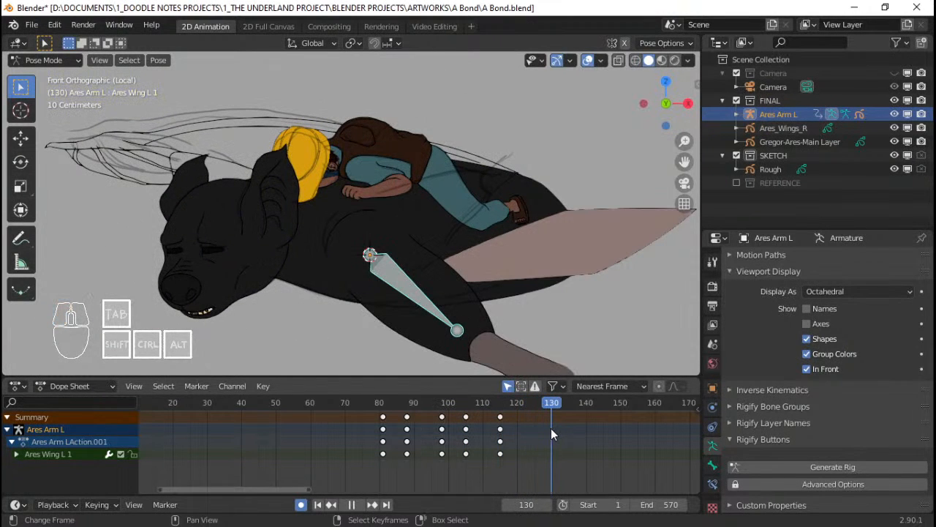
{"action": "key", "text": "space"}
{"action": "scroll", "coordinate": [512, 435], "scroll_direction": "down", "scroll_amount": 3}
{"action": "key", "text": "r"}
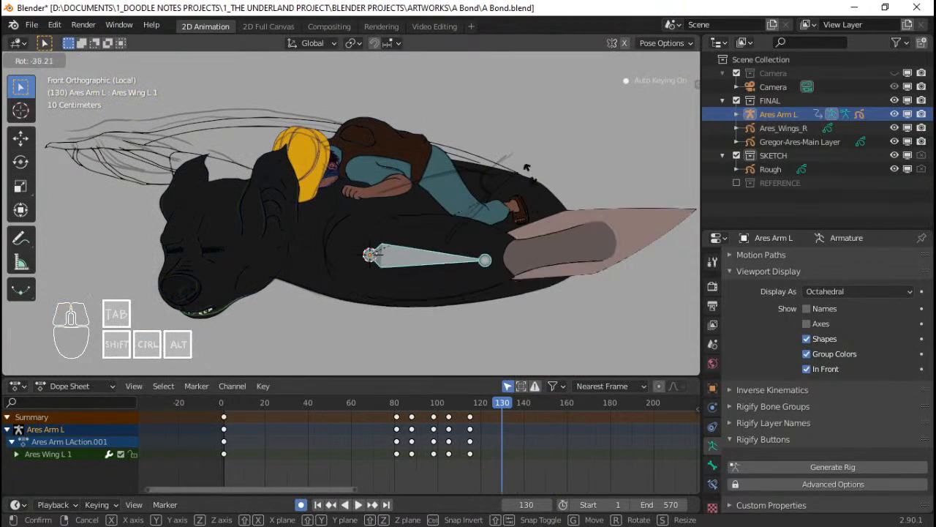
{"action": "left_click", "coordinate": [528, 166]}
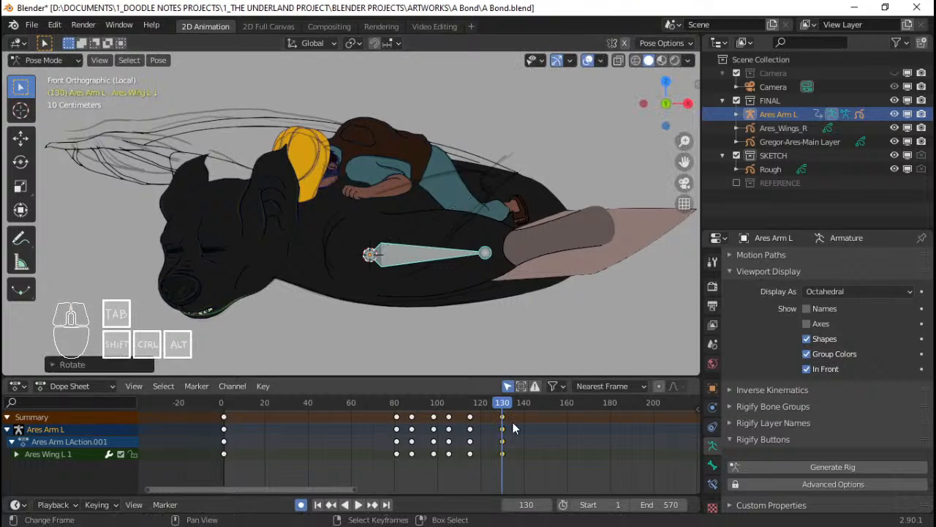
Replay the wing's rise from frame 115 and move the frame 130 keyframe to about frame 146
{"action": "left_click", "coordinate": [474, 414]}
{"action": "key", "text": "shift+ctrl+space"}
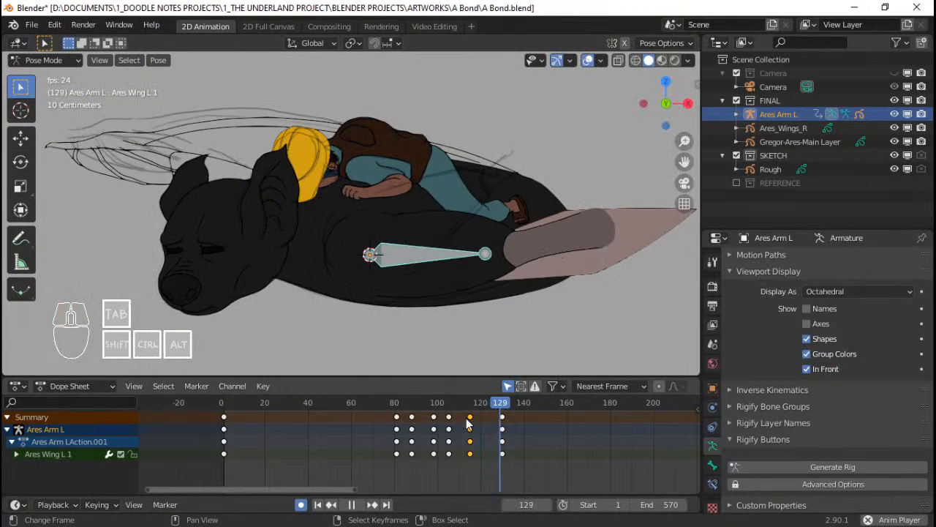
{"action": "left_click_drag", "start_coordinate": [251, 441], "coordinate": [390, 433]}
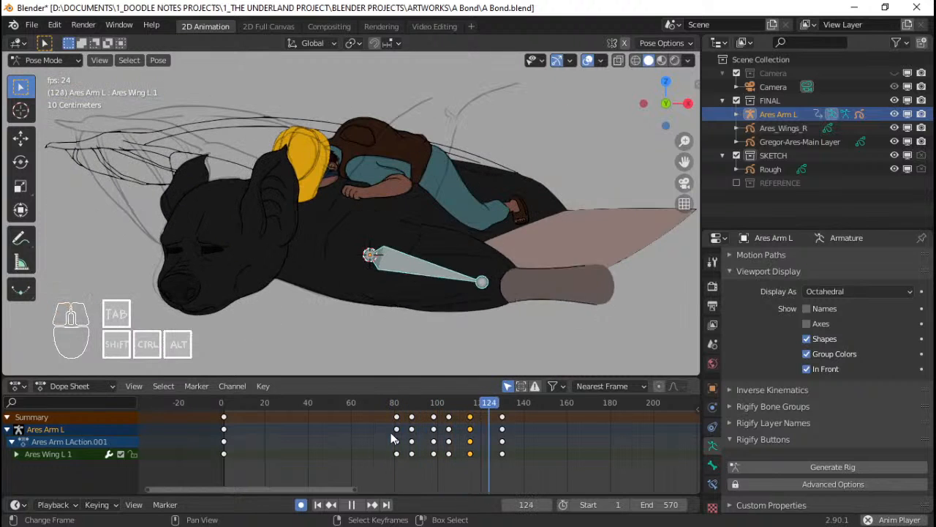
{"action": "left_click", "coordinate": [486, 439]}
{"action": "left_click_drag", "start_coordinate": [486, 439], "coordinate": [499, 426]}
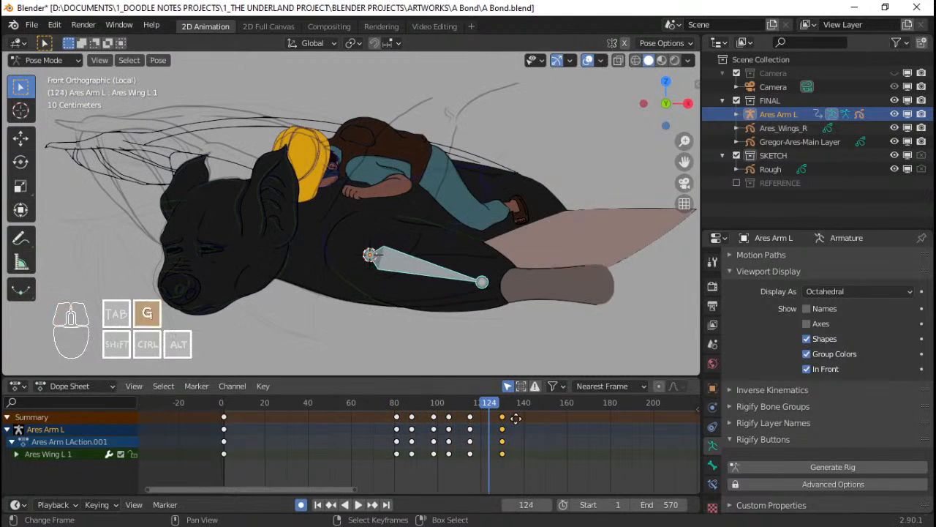
{"action": "left_click", "coordinate": [551, 419]}
Set the interpolation of the keyframes at frames 115 and 146 to Back and play the wing motion
{"action": "left_click", "coordinate": [471, 417], "text": "shift"}
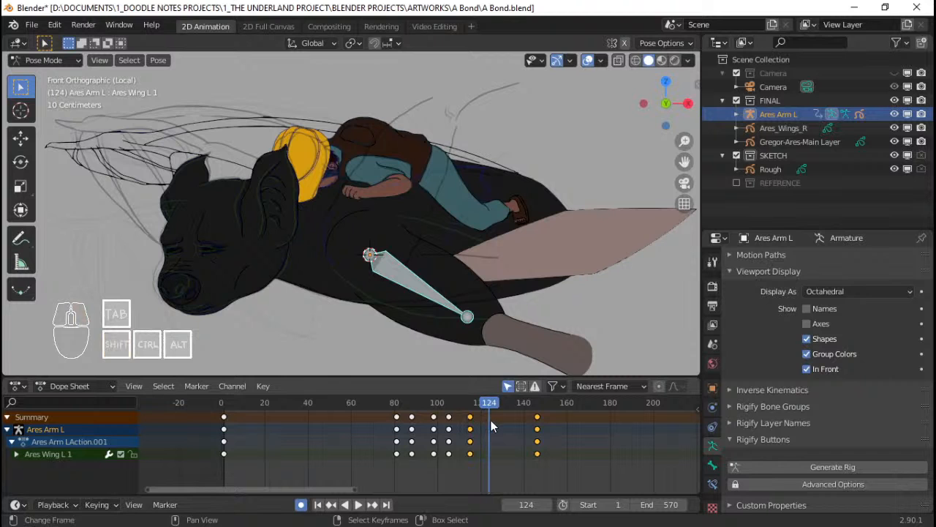
{"action": "key", "text": "t"}
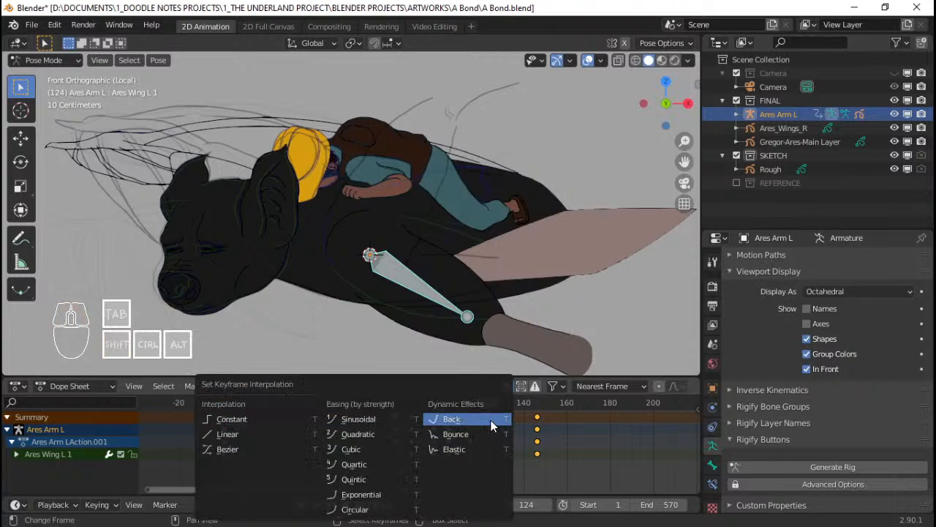
{"action": "left_click", "coordinate": [492, 425]}
{"action": "key", "text": "space"}
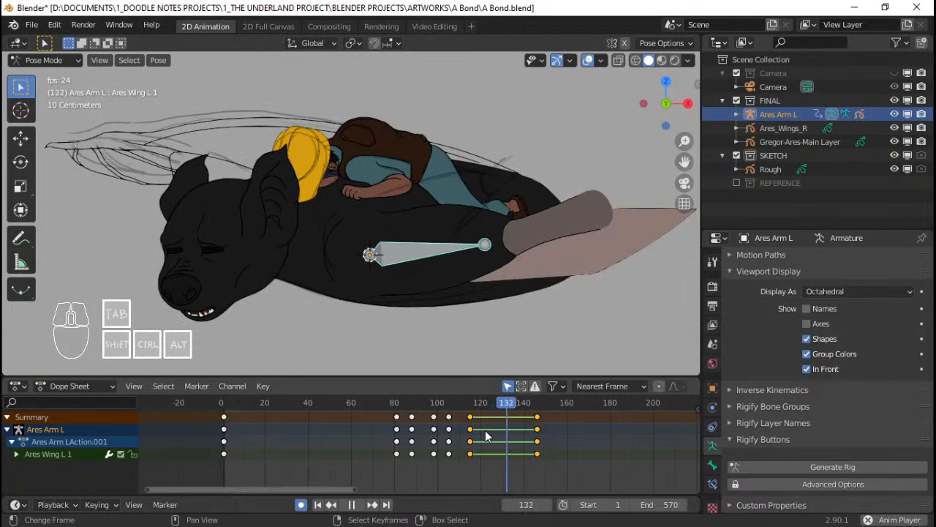
Move the last wing keyframe to about frame 152 and replay the motion from the downstroke
{"action": "key", "text": "space"}
{"action": "left_click", "coordinate": [559, 421]}
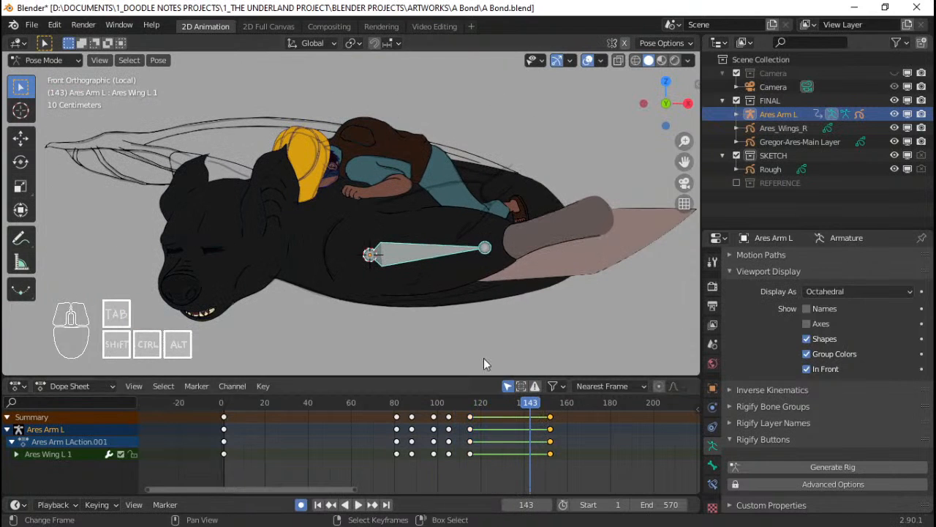
{"action": "key", "text": "space"}
{"action": "left_click_drag", "start_coordinate": [539, 448], "coordinate": [552, 448]}
{"action": "left_click", "coordinate": [423, 428]}
{"action": "key", "text": "space"}
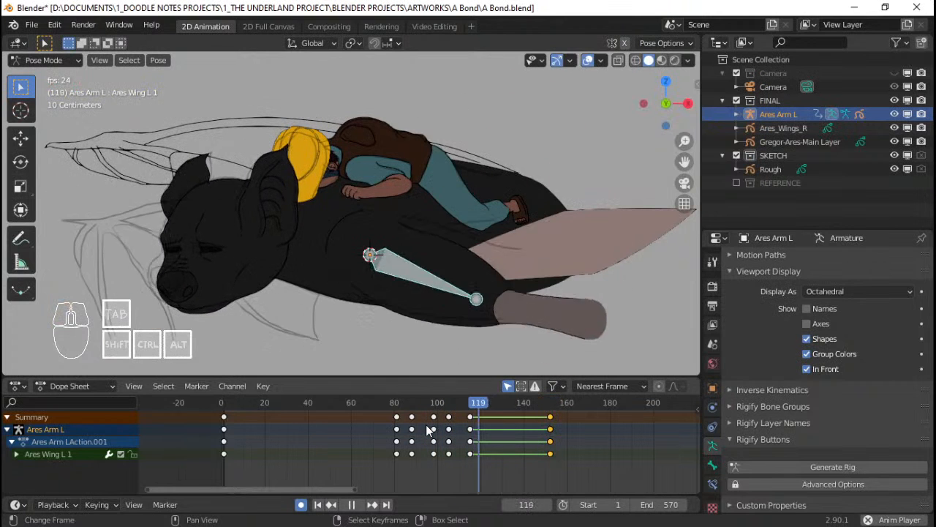
Rotate the Ares Wing L 1 bone slightly downward at frame 244 to key a gliding pose
{"action": "scroll", "coordinate": [401, 435], "scroll_direction": "down", "scroll_amount": 4}
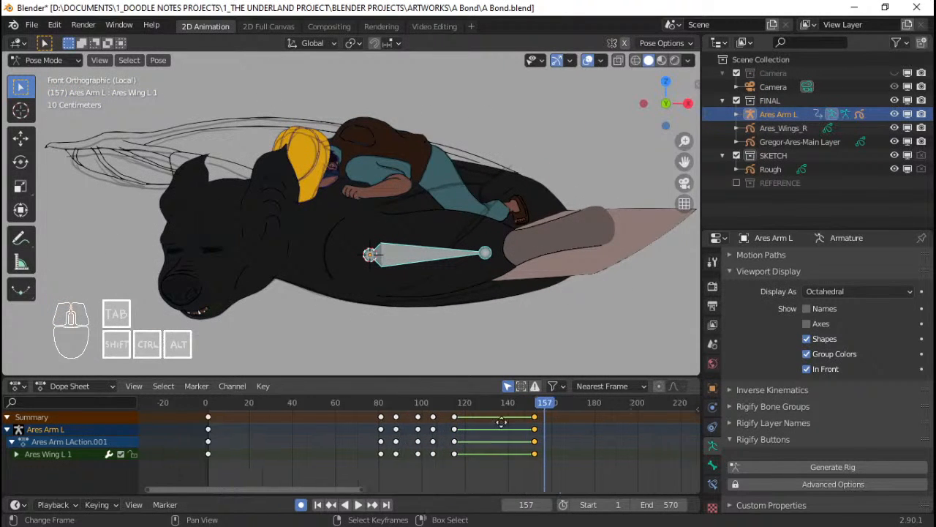
{"action": "left_click_drag", "start_coordinate": [401, 436], "coordinate": [534, 429]}
{"action": "scroll", "coordinate": [534, 429], "scroll_direction": "down", "scroll_amount": 3}
{"action": "scroll", "coordinate": [534, 428], "scroll_direction": "down", "scroll_amount": 1}
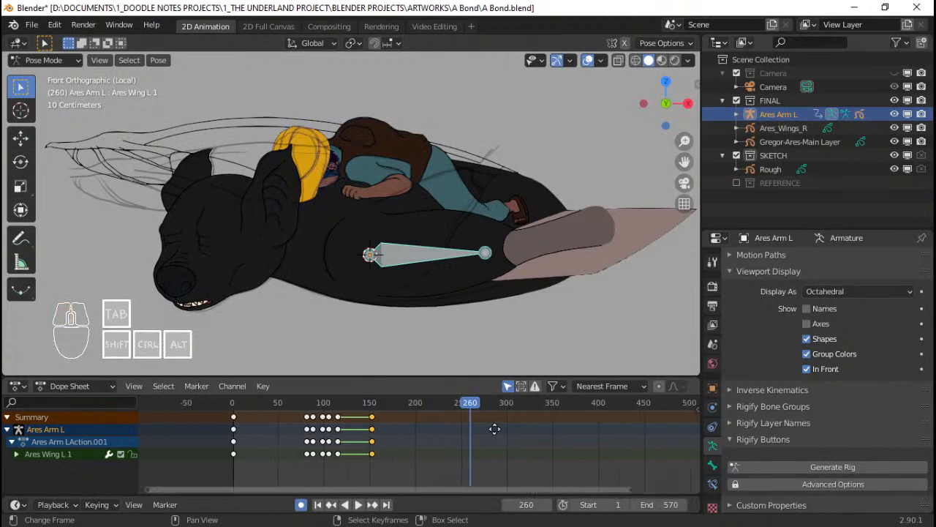
{"action": "left_click_drag", "start_coordinate": [470, 435], "coordinate": [447, 431]}
{"action": "key", "text": "r"}
{"action": "left_click", "coordinate": [580, 333]}
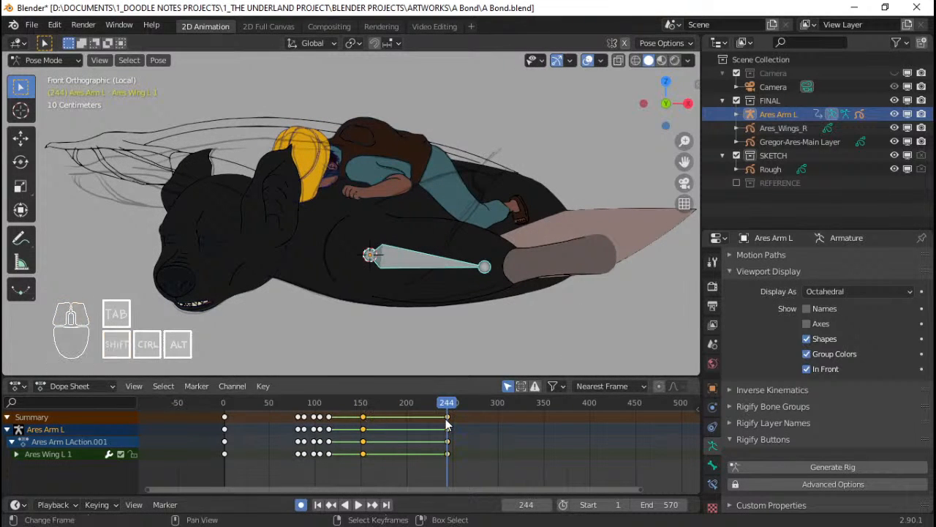
Set the interpolation of the keyframe near frame 152 to Bezier and replay the wing motion
{"action": "key", "text": "t"}
{"action": "left_click", "coordinate": [179, 450]}
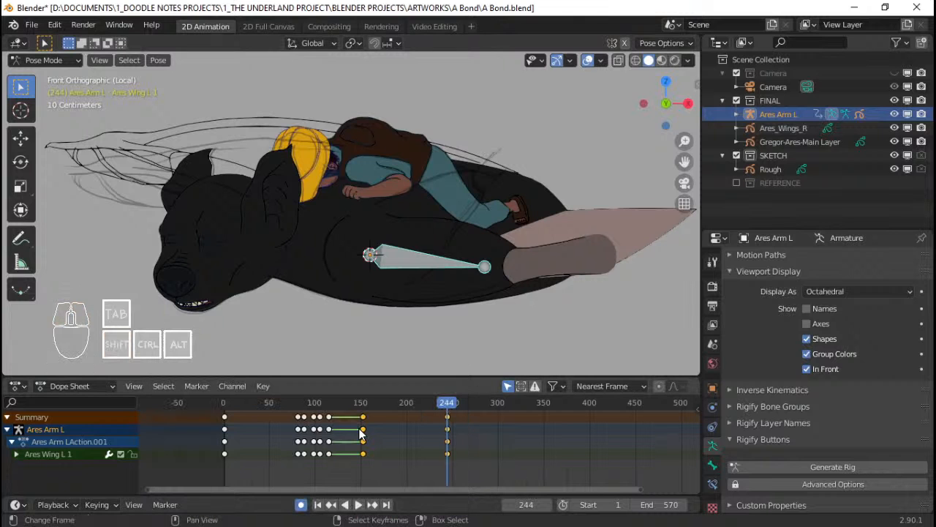
{"action": "key", "text": "space"}
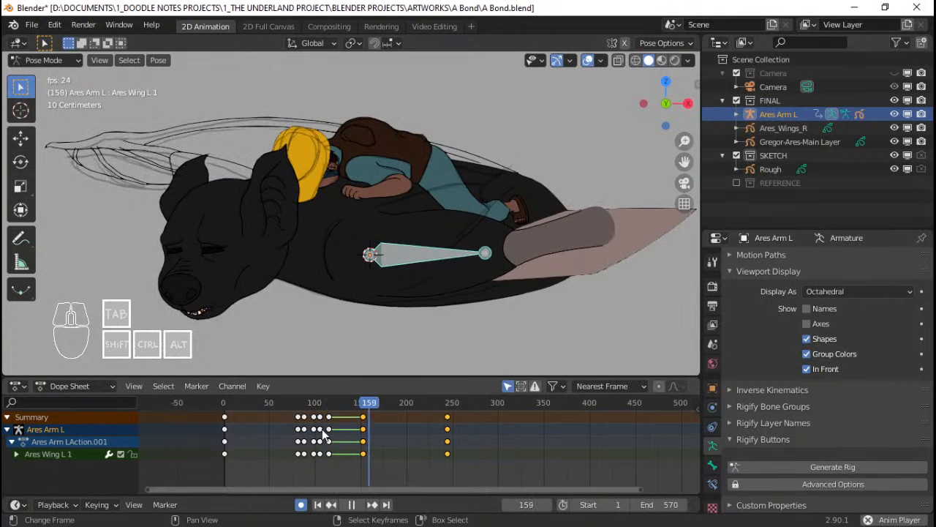
{"action": "key", "text": "space"}
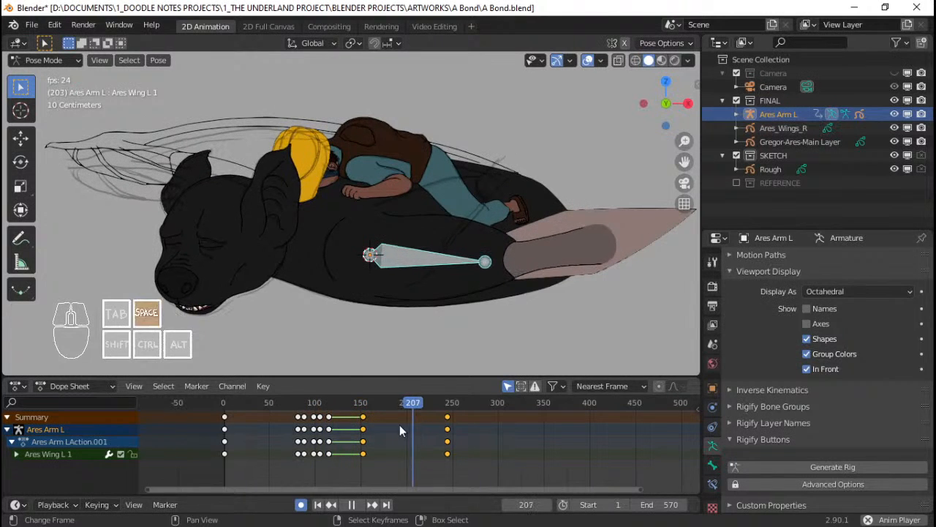
{"action": "scroll", "coordinate": [351, 426], "scroll_direction": "up", "scroll_amount": 4}
{"action": "left_click", "coordinate": [284, 432]}
{"action": "key", "text": "space"}
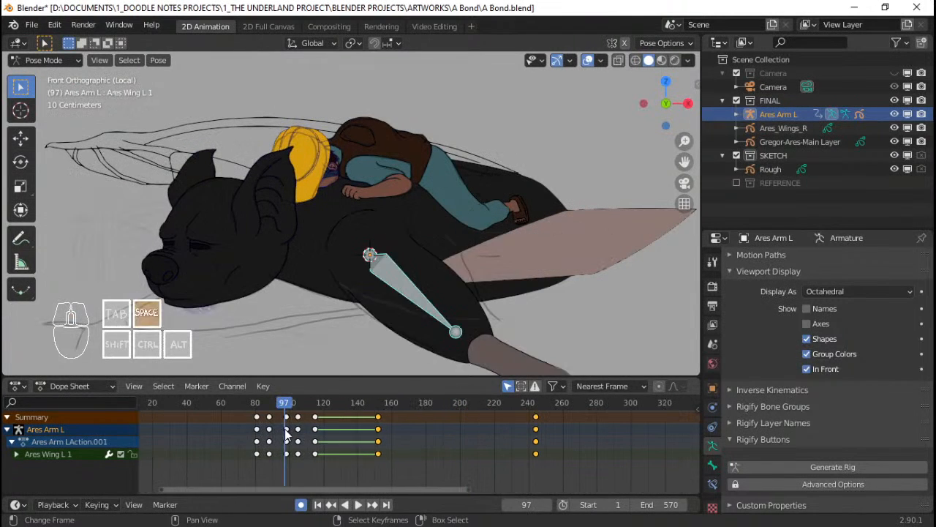
{"action": "key", "text": "space"}
Delete the keyframe near frame 152 and set the frame 115 keyframe's interpolation to Bezier
{"action": "key", "text": "x"}
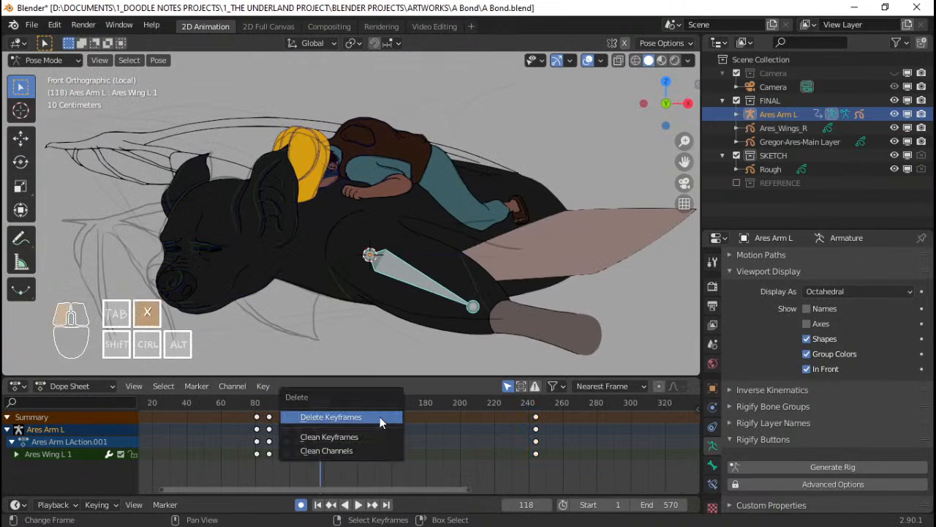
{"action": "left_click", "coordinate": [380, 417]}
{"action": "left_click_drag", "start_coordinate": [353, 424], "coordinate": [382, 427]}
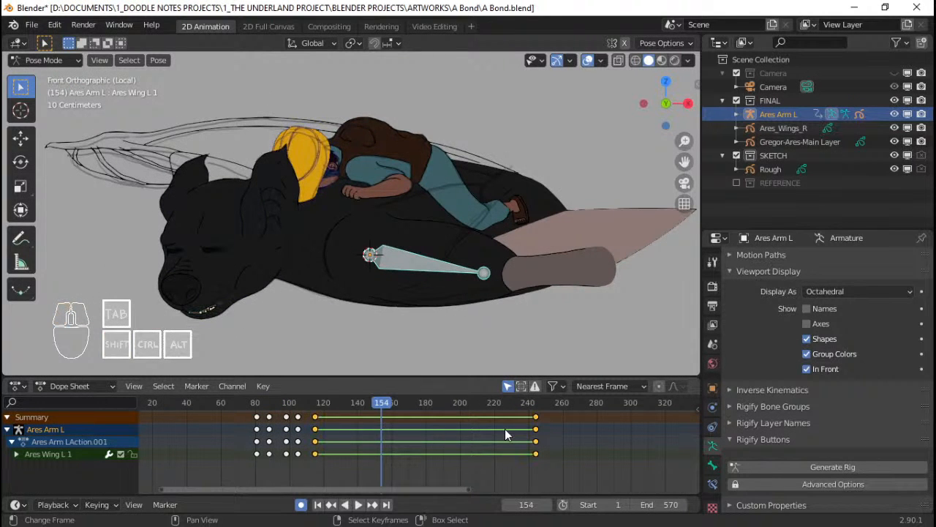
{"action": "key", "text": "t"}
{"action": "left_click", "coordinate": [464, 430]}
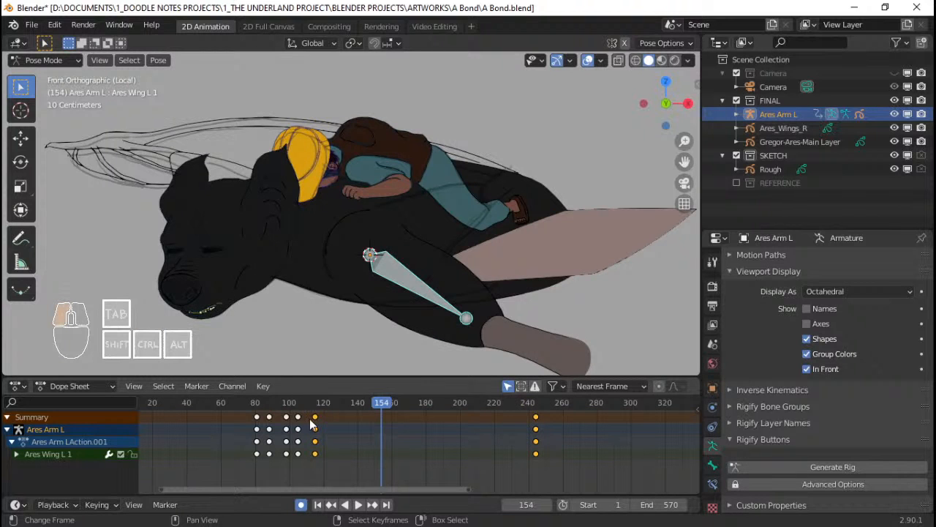
Replay the rise from the downstroke and rotate the Ares Wing L 1 bone above horizontal at frame 133 to key it
{"action": "left_click_drag", "start_coordinate": [310, 418], "coordinate": [384, 424]}
{"action": "key", "text": "space"}
{"action": "left_click_drag", "start_coordinate": [286, 432], "coordinate": [344, 425]}
{"action": "key", "text": "space"}
{"action": "key", "text": "r"}
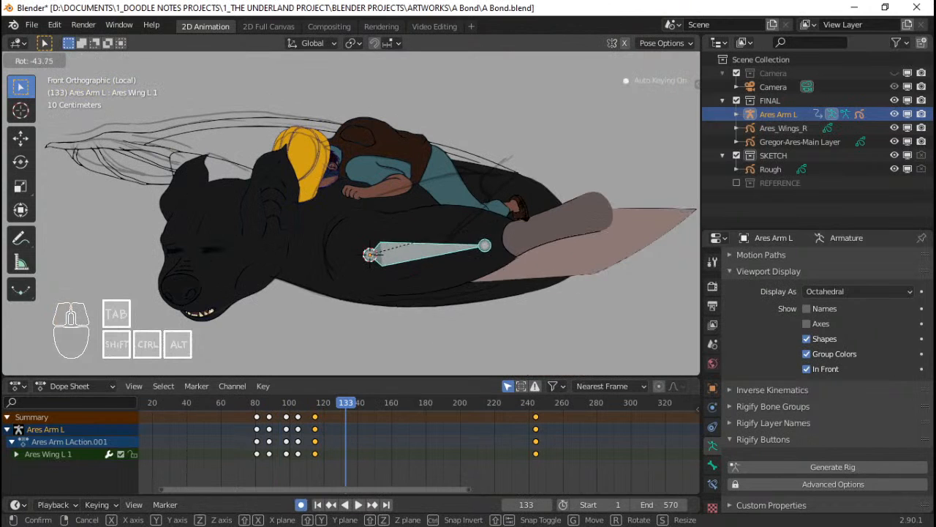
{"action": "key", "text": "Return"}
Rotate the Ares Wing L 1 bone slightly downward at frame 149 to key the wing settling
{"action": "left_click_drag", "start_coordinate": [358, 422], "coordinate": [370, 432]}
{"action": "key", "text": "space"}
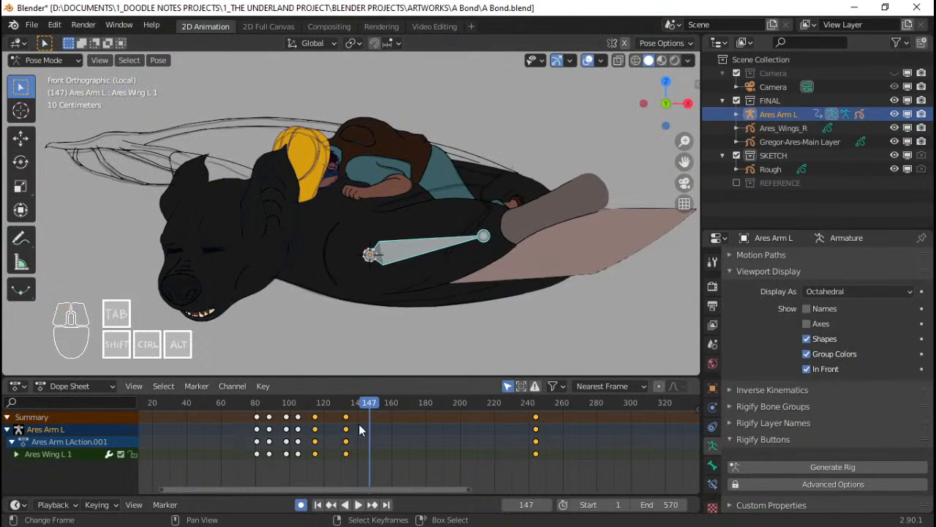
{"action": "key", "text": "r"}
{"action": "left_click", "coordinate": [546, 287]}
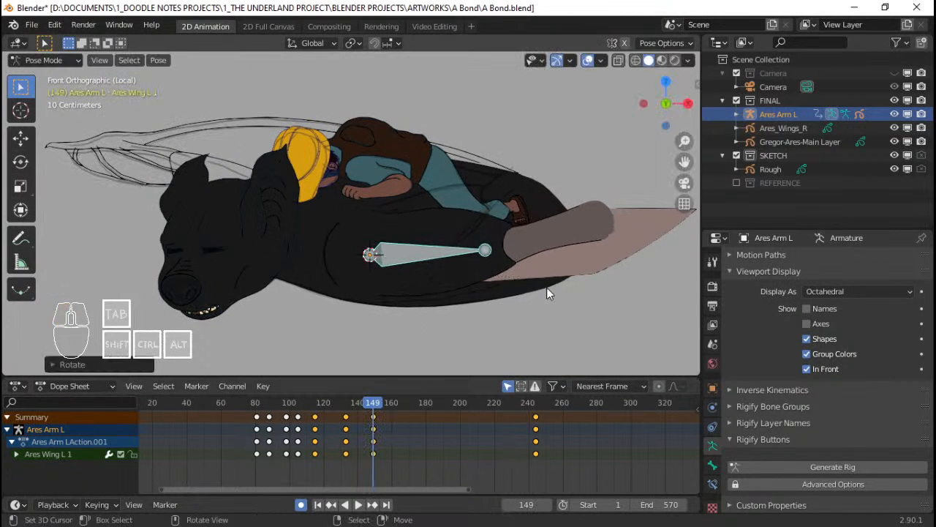
Play the settling wing motion, snap the frame 244 keyframe to frame 220, and replay from the downstroke
{"action": "left_click", "coordinate": [317, 433]}
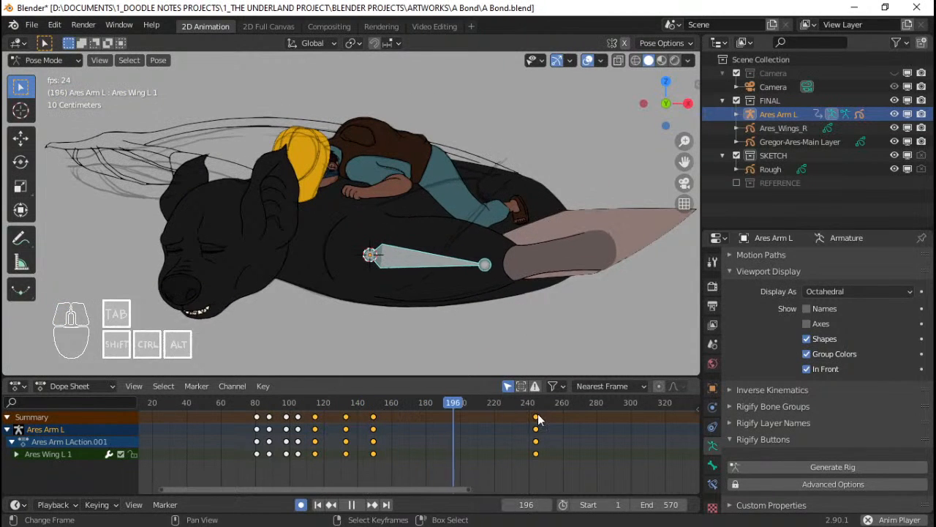
{"action": "key", "text": "shift+s"}
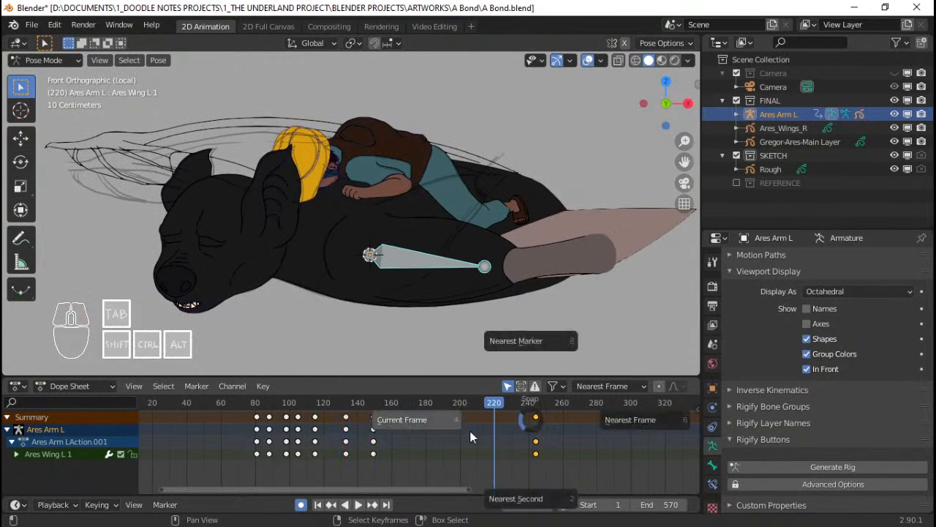
{"action": "left_click", "coordinate": [397, 359]}
{"action": "left_click", "coordinate": [317, 433]}
{"action": "key", "text": "space"}
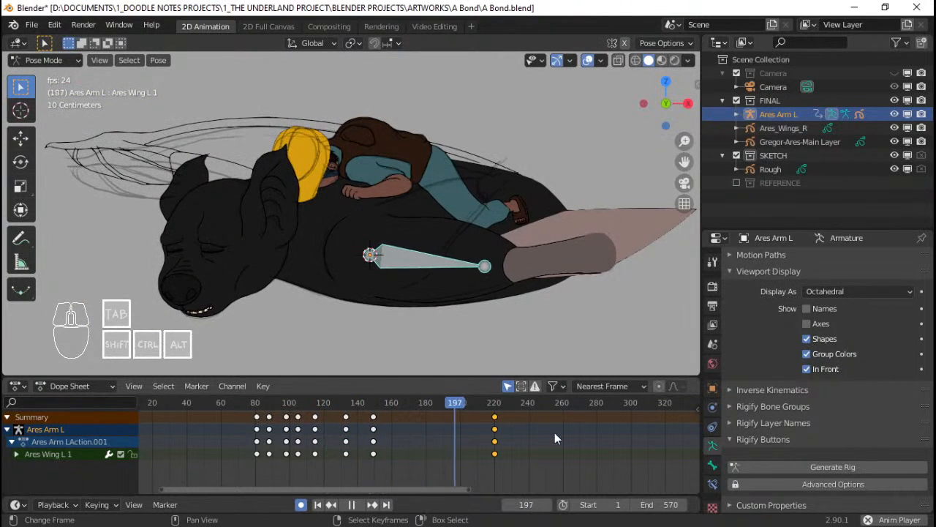
Rotate the Ares Wing L 1 bone slightly upward at frame 301 to key it and replay the glide
{"action": "middle_click_drag", "start_coordinate": [554, 432], "coordinate": [387, 448]}
{"action": "left_click_drag", "start_coordinate": [384, 449], "coordinate": [453, 443]}
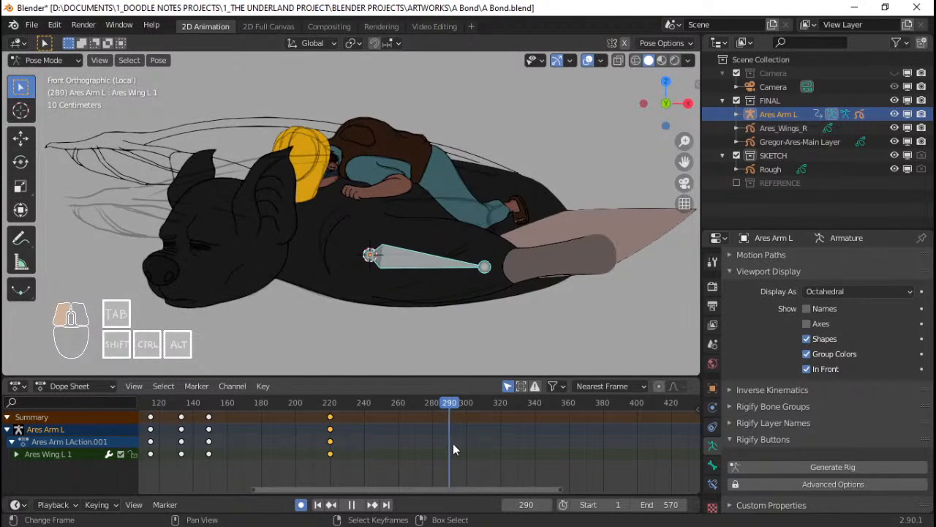
{"action": "key", "text": "space"}
{"action": "key", "text": "r"}
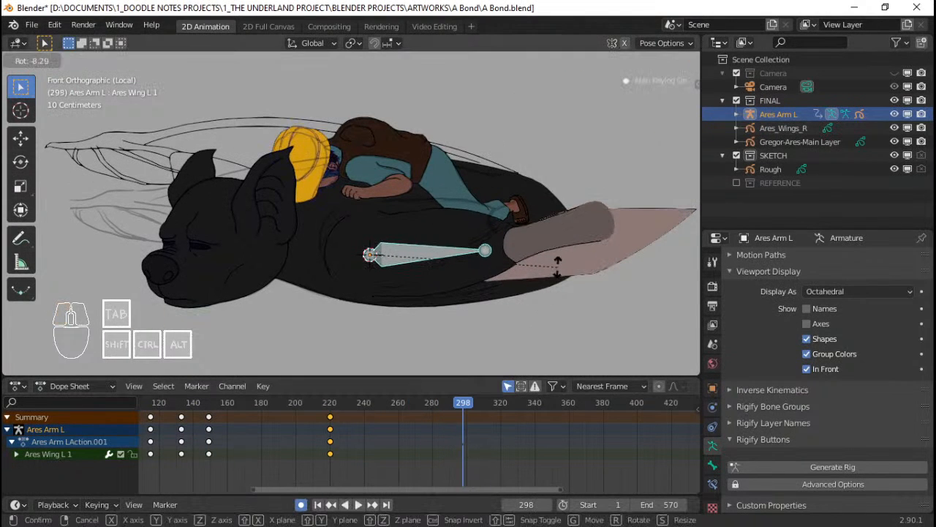
{"action": "right_click", "coordinate": [528, 343]}
{"action": "left_click_drag", "start_coordinate": [462, 437], "coordinate": [468, 439]}
{"action": "key", "text": "r"}
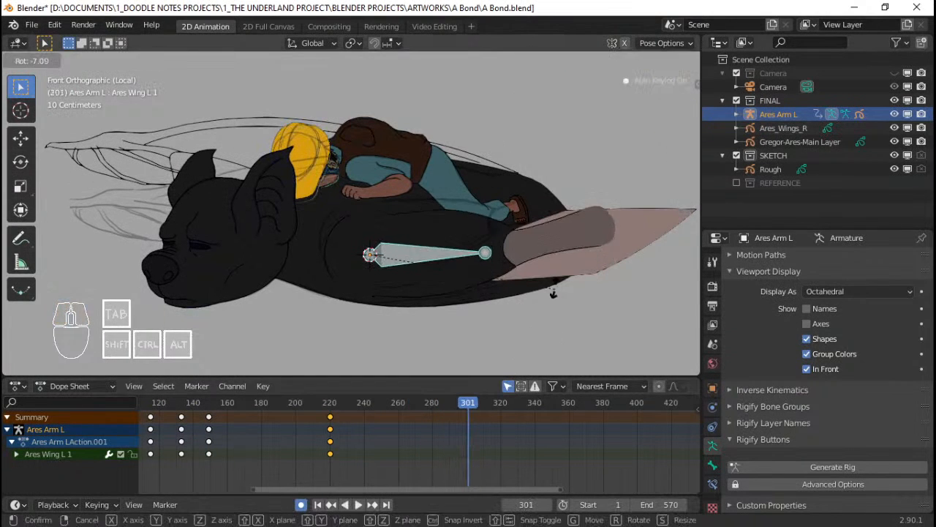
{"action": "left_click", "coordinate": [558, 274]}
{"action": "left_click", "coordinate": [322, 468]}
{"action": "key", "text": "space"}
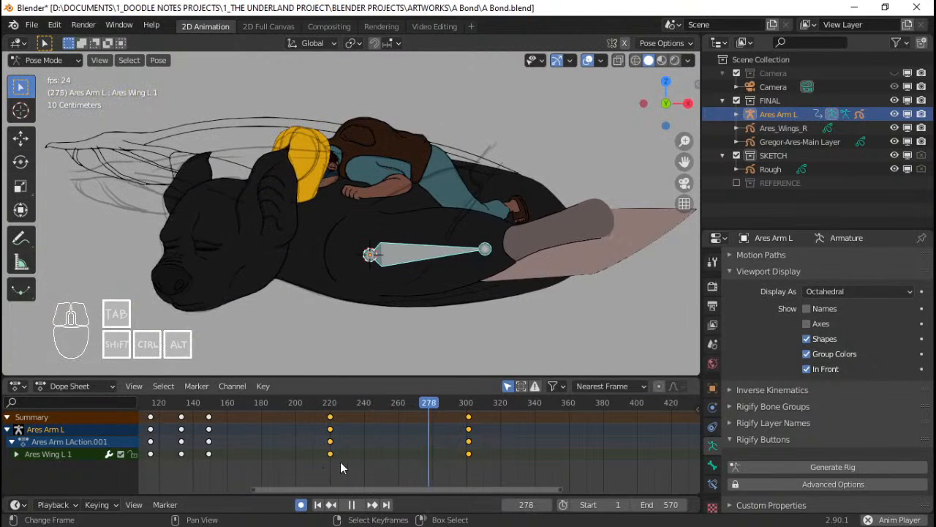
Rotate the Ares Wing L 1 bone slightly downward at frame 381 to key it
{"action": "key", "text": "space"}
{"action": "middle_click_drag", "start_coordinate": [526, 445], "coordinate": [428, 446]}
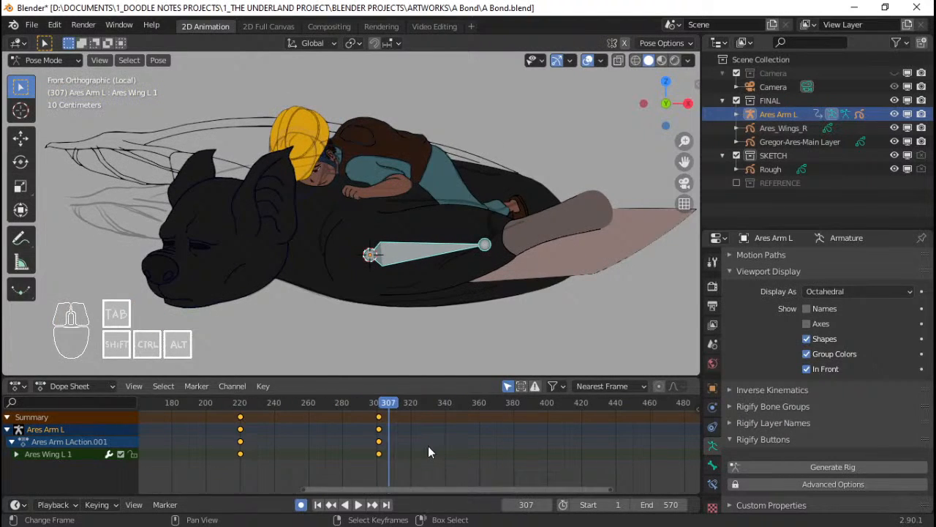
{"action": "key", "text": "r"}
{"action": "left_click", "coordinate": [600, 299]}
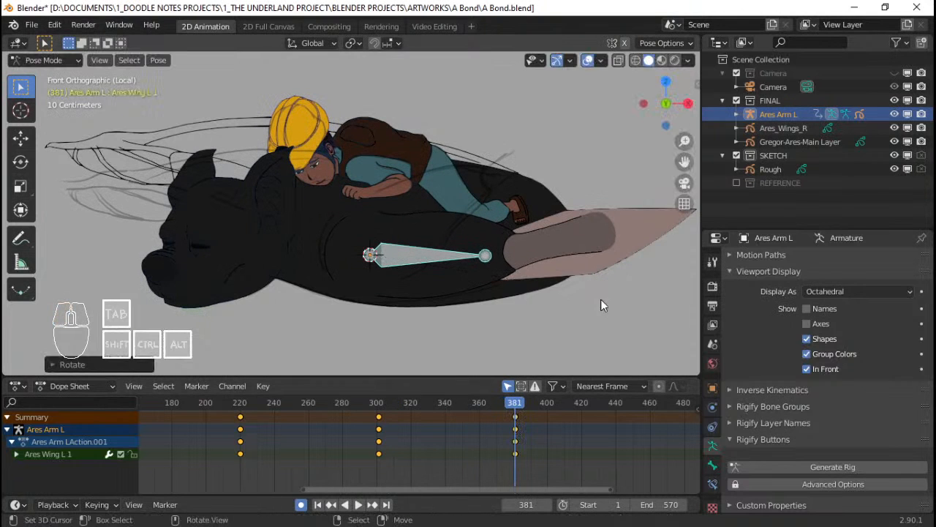
Play the glide around frame 381 and rotate the Ares Wing L 1 bone steeply upward at frame 392 to key the upstroke
{"action": "key", "text": "space"}
{"action": "left_click_drag", "start_coordinate": [534, 431], "coordinate": [411, 453]}
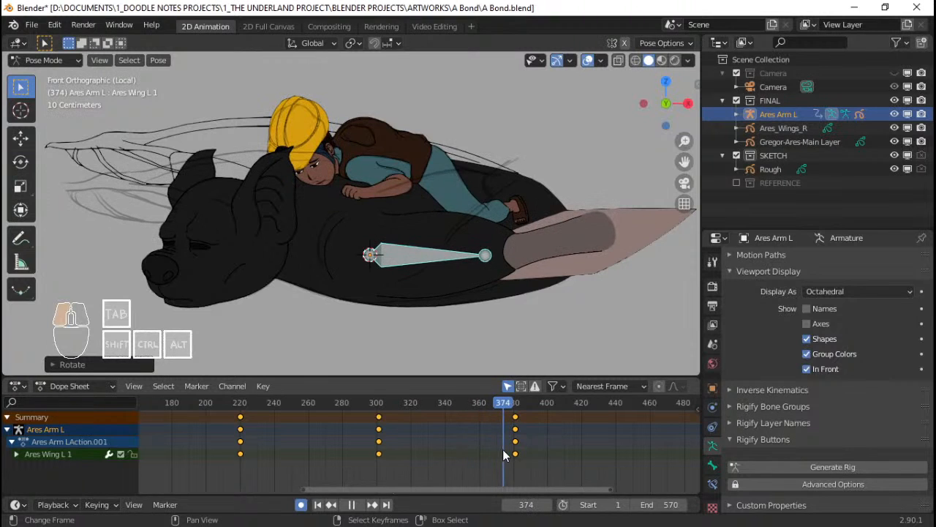
{"action": "left_click_drag", "start_coordinate": [503, 452], "coordinate": [534, 453]}
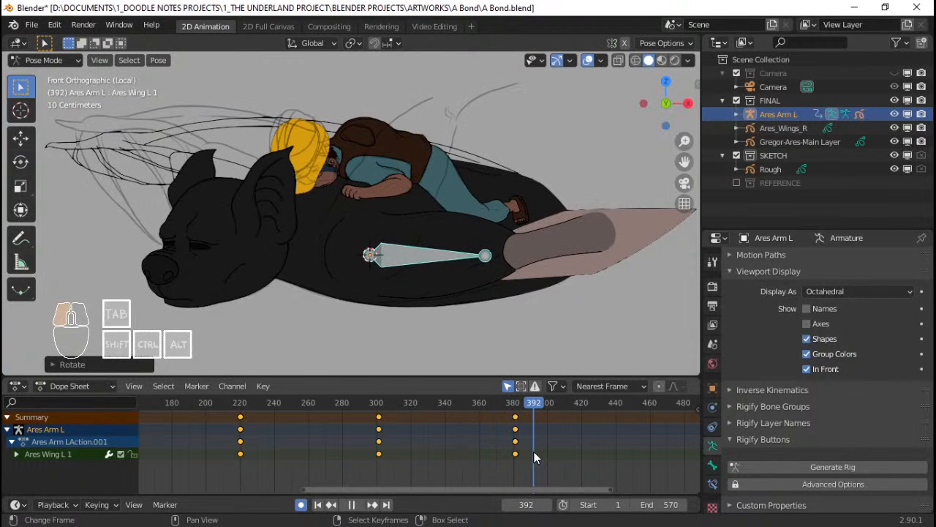
{"action": "key", "text": "r"}
{"action": "left_click", "coordinate": [518, 349]}
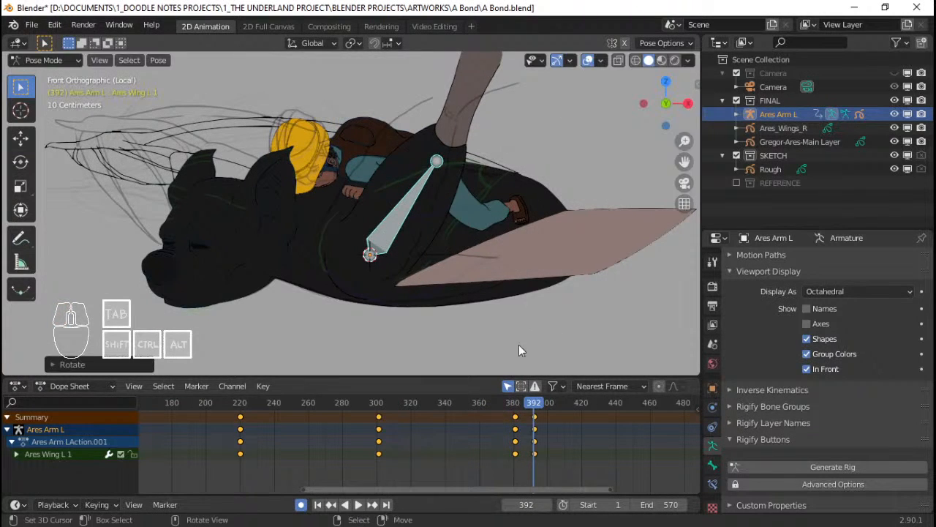
Replay the glide into the upstroke and rotate the Ares Wing L 1 bone well below horizontal at frame 403 to key the downstroke
{"action": "key", "text": "space"}
{"action": "left_click", "coordinate": [535, 437]}
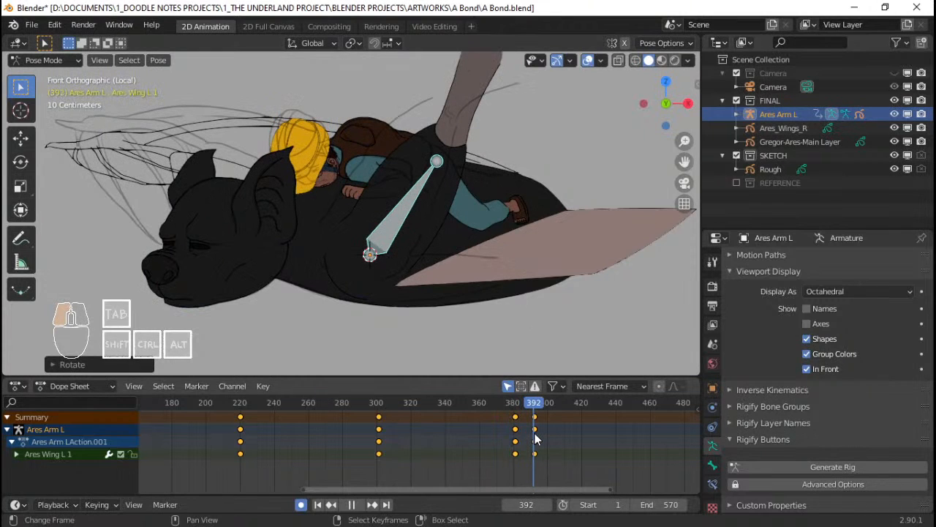
{"action": "left_click", "coordinate": [369, 430]}
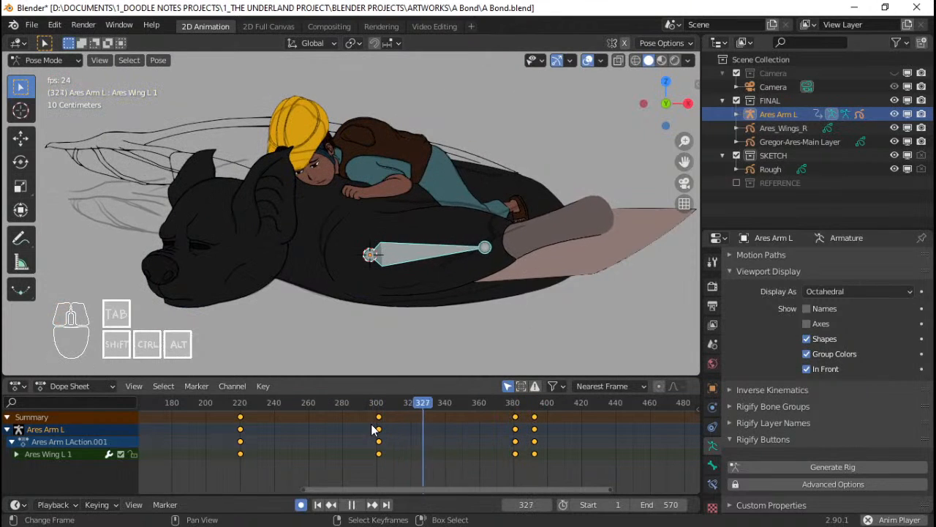
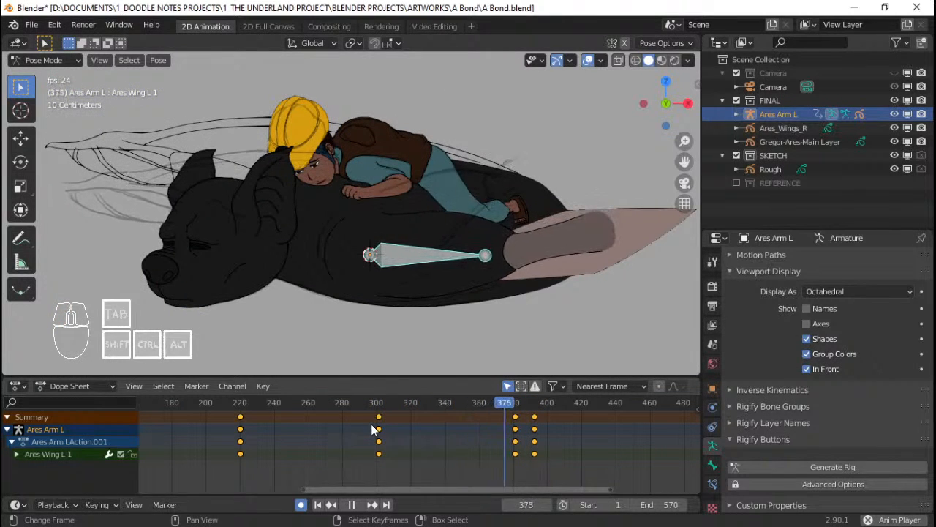
{"action": "left_click", "coordinate": [530, 437]}
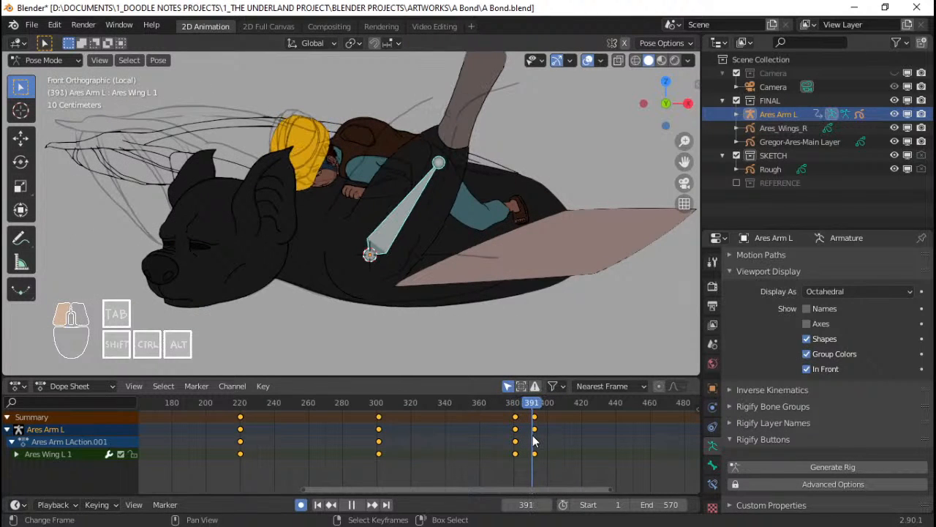
{"action": "left_click_drag", "start_coordinate": [532, 435], "coordinate": [552, 434]}
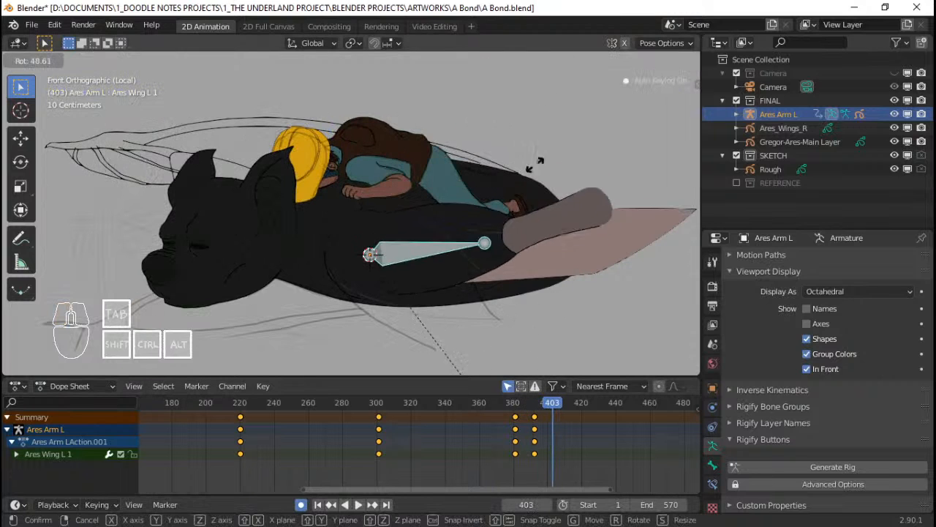
{"action": "key", "text": "r"}
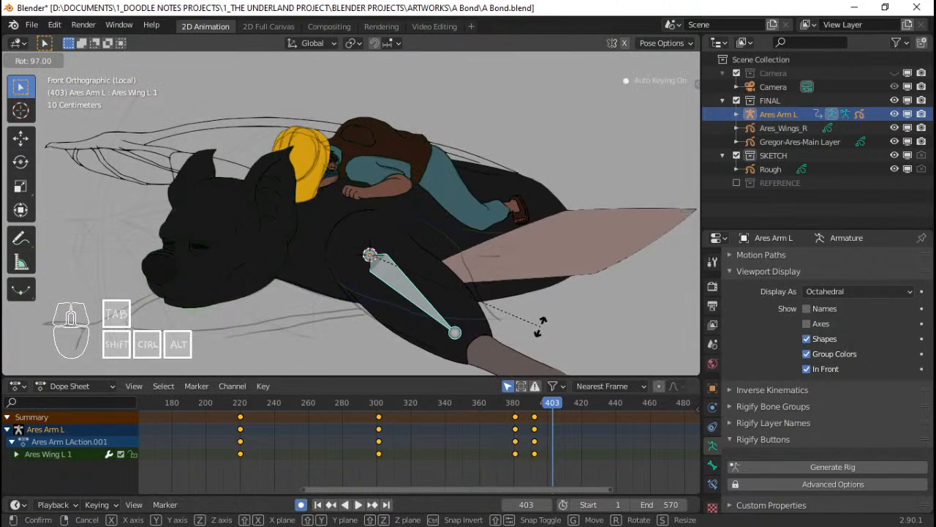
{"action": "left_click", "coordinate": [548, 326]}
Play the new downstroke and snap its frame 403 keyframe slightly earlier to the current frame
{"action": "key", "text": "space"}
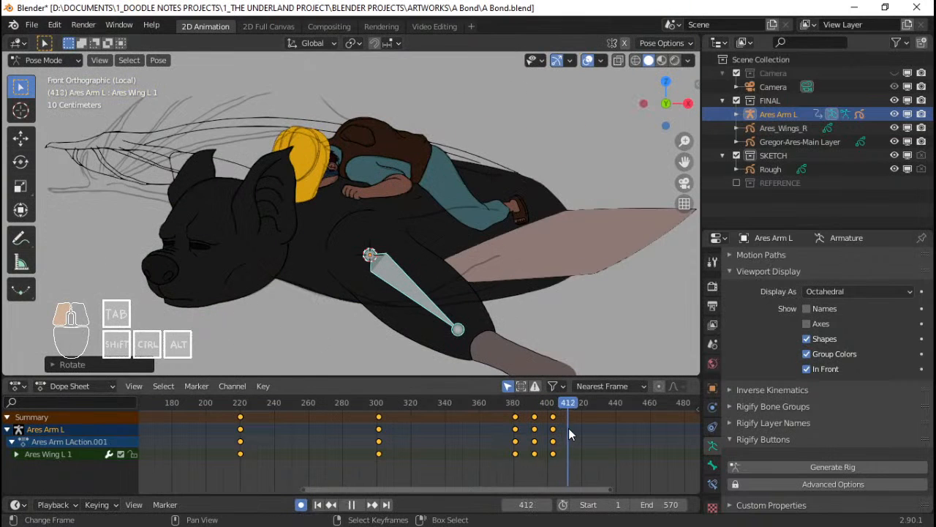
{"action": "left_click", "coordinate": [523, 433]}
{"action": "left_click_drag", "start_coordinate": [542, 434], "coordinate": [561, 418]}
{"action": "right_click", "coordinate": [553, 418]}
{"action": "key", "text": "shift+s"}
{"action": "left_click", "coordinate": [514, 420]}
Rotate the Ares Wing L 1 bone upward at frame 408 to key the second upstroke, and replay the flap
{"action": "key", "text": "r"}
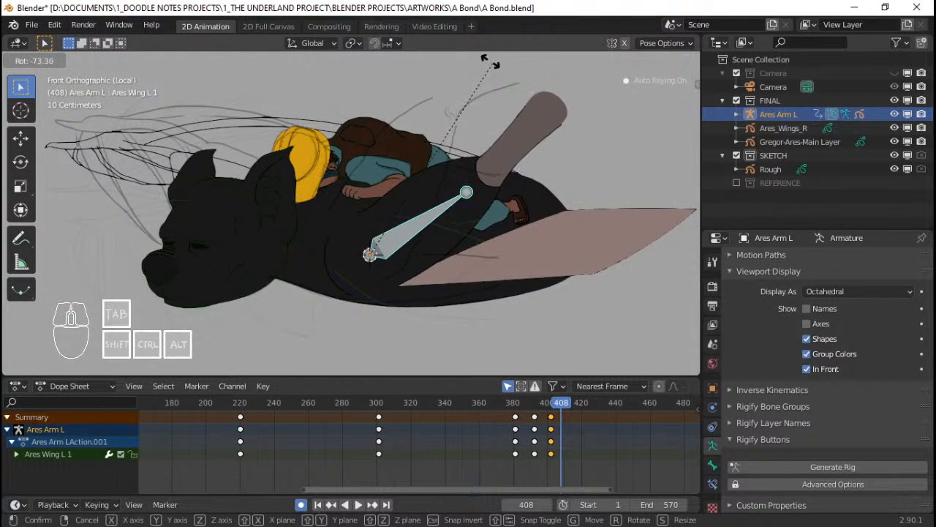
{"action": "left_click", "coordinate": [485, 66]}
{"action": "key", "text": "space"}
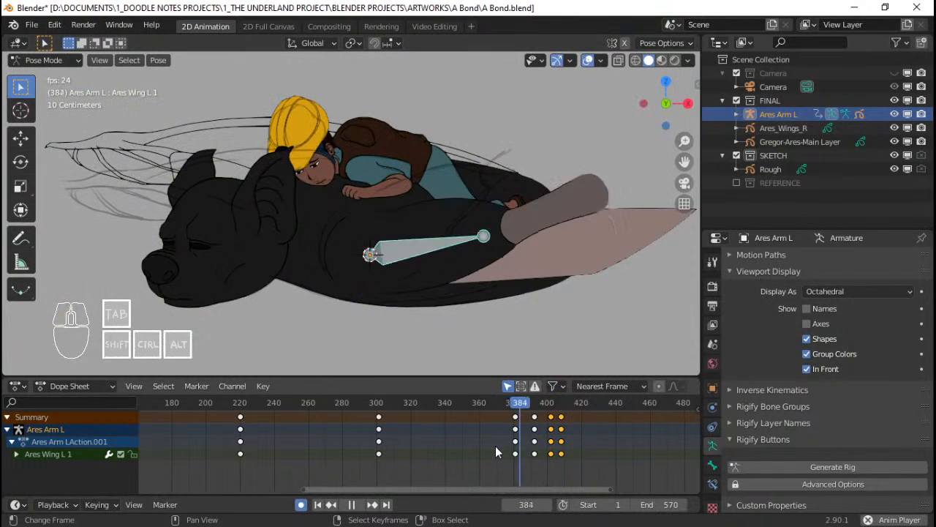
Rotate the Ares Wing L 1 bone well below horizontal at frame 419 to key the second downstroke
{"action": "left_click_drag", "start_coordinate": [562, 447], "coordinate": [580, 449]}
{"action": "key", "text": "r"}
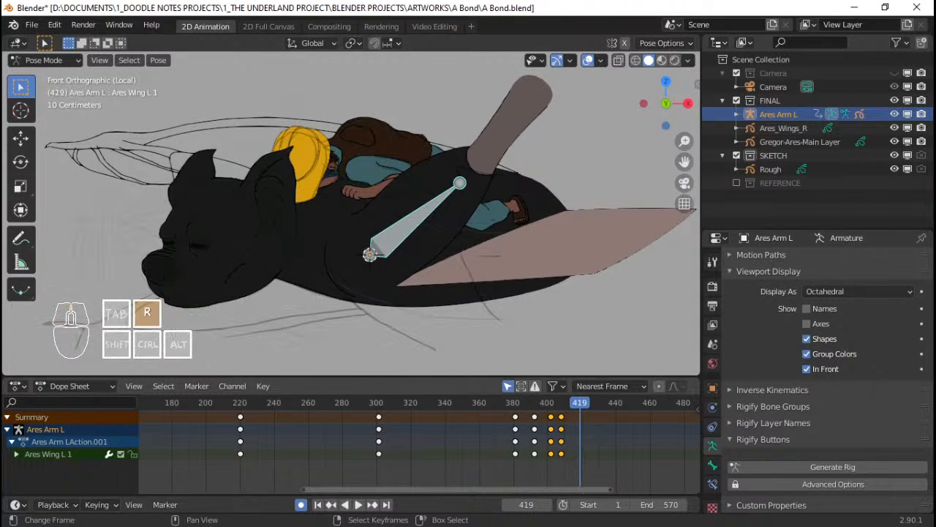
{"action": "left_click", "coordinate": [505, 345]}
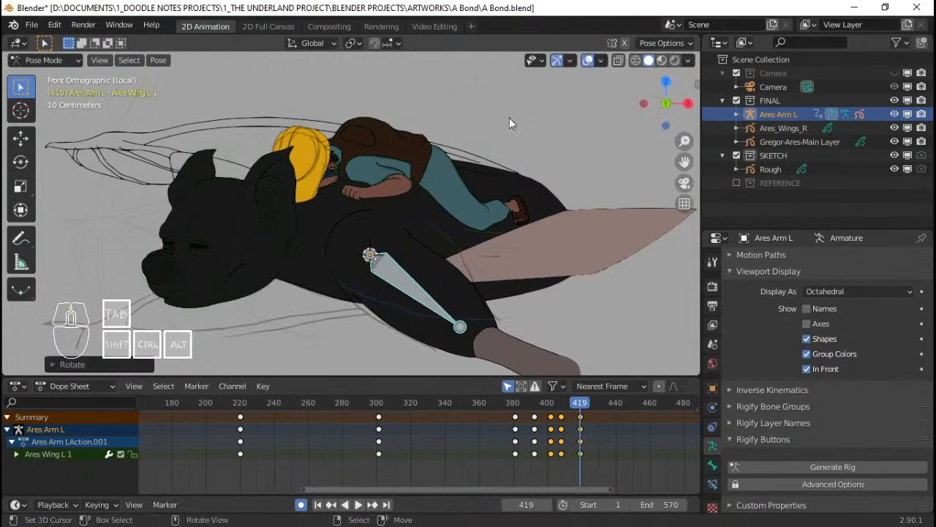
{"action": "key", "text": "i"}
Play past the second downstroke and rotate the Ares Wing L 1 bone steeply upward at frame 425 to key it
{"action": "key", "text": "space"}
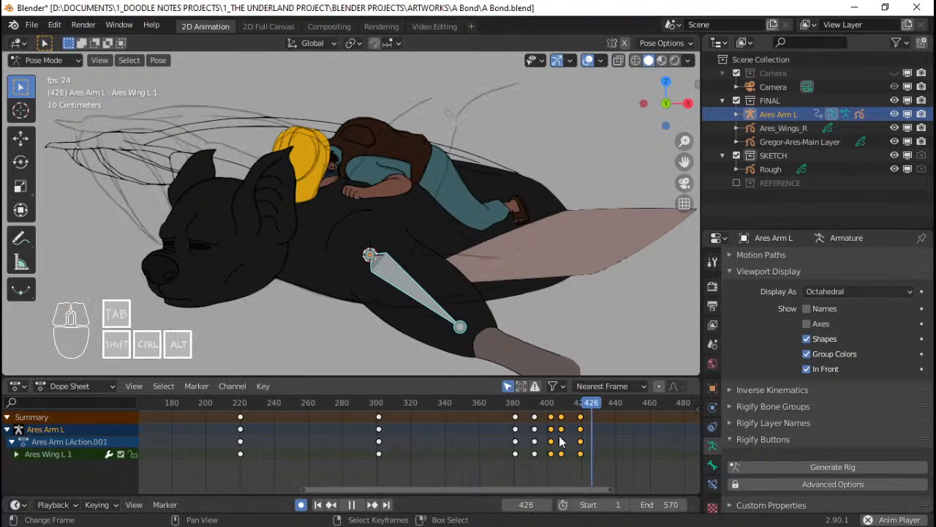
{"action": "mouse_move", "coordinate": [593, 441]}
{"action": "left_mouse_down"}
{"action": "mouse_move", "coordinate": [591, 449]}
{"action": "mouse_move", "coordinate": [527, 446]}
{"action": "mouse_move", "coordinate": [591, 446]}
{"action": "left_mouse_up"}
{"action": "key", "text": "r"}
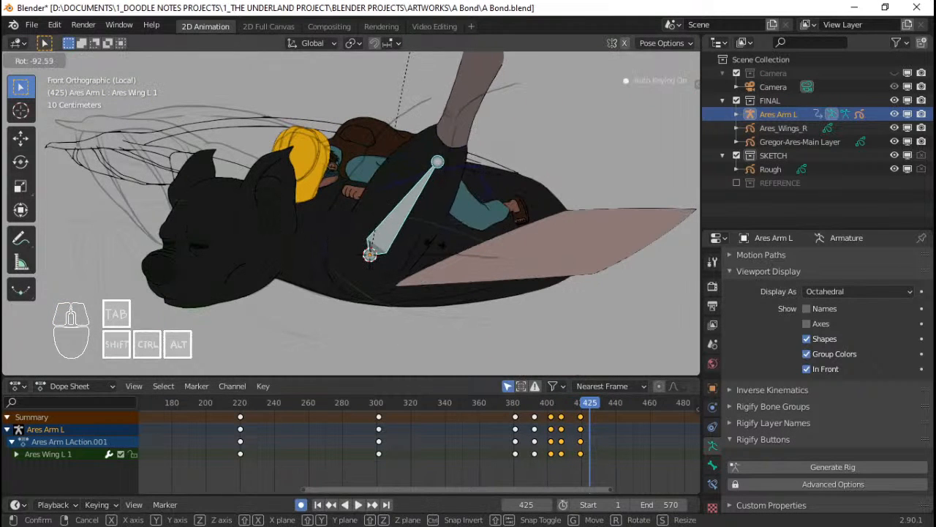
{"action": "left_click", "coordinate": [455, 257]}
Rotate the Ares Wing L 1 bone slightly below horizontal at frame 449 to key the wing lowering
{"action": "mouse_move", "coordinate": [569, 471]}
{"action": "left_mouse_down"}
{"action": "mouse_move", "coordinate": [552, 469]}
{"action": "mouse_move", "coordinate": [631, 466]}
{"action": "left_mouse_up"}
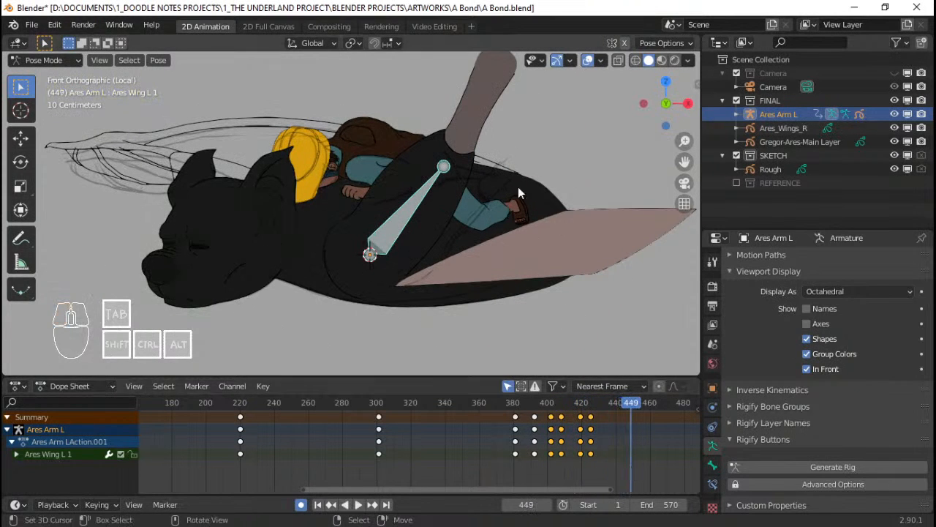
{"action": "key", "text": "r"}
{"action": "left_click", "coordinate": [561, 86]}
Replay the flaps from frame 381 and move the frame 449 keyframe to frame 439
{"action": "left_click", "coordinate": [569, 403]}
{"action": "key", "text": "space"}
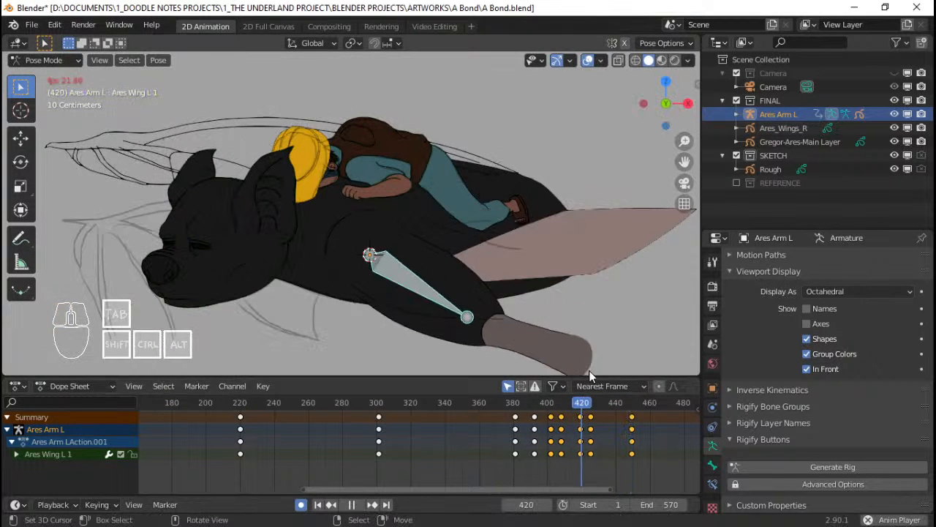
{"action": "middle_click_drag", "start_coordinate": [622, 447], "coordinate": [543, 446]}
{"action": "left_click", "coordinate": [437, 443]}
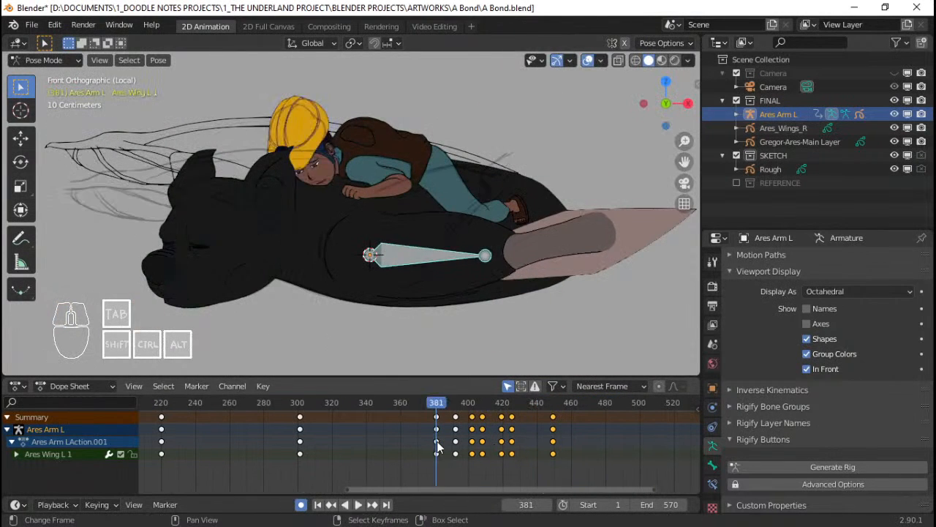
{"action": "key", "text": "space"}
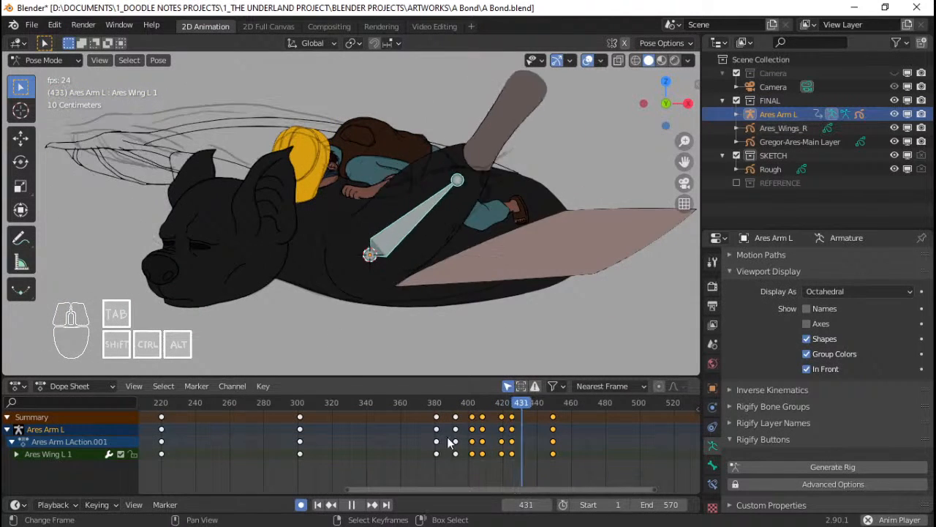
{"action": "key", "text": "space"}
{"action": "left_click_drag", "start_coordinate": [554, 417], "coordinate": [536, 431]}
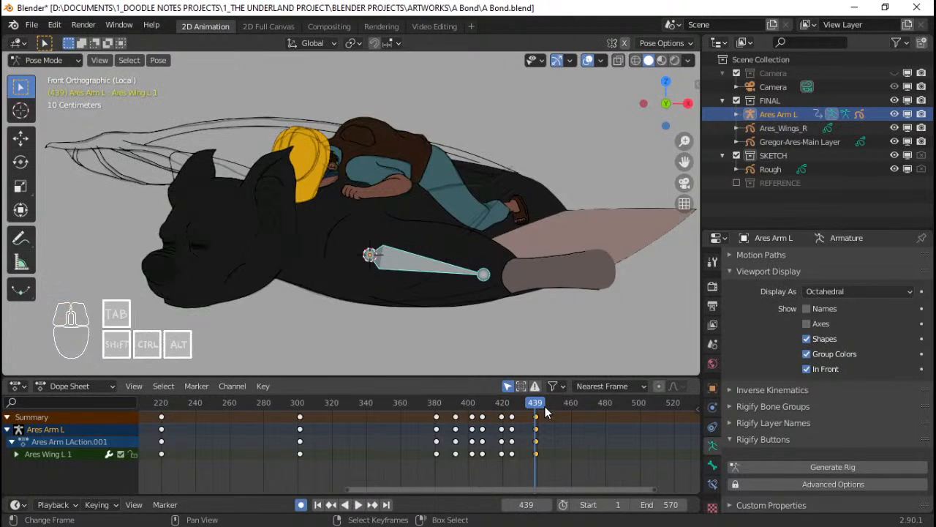
Rotate the Ares Wing L 1 bone slightly farther downward at frame 439 to update its key
{"action": "key", "text": "Up"}
{"action": "key", "text": "r"}
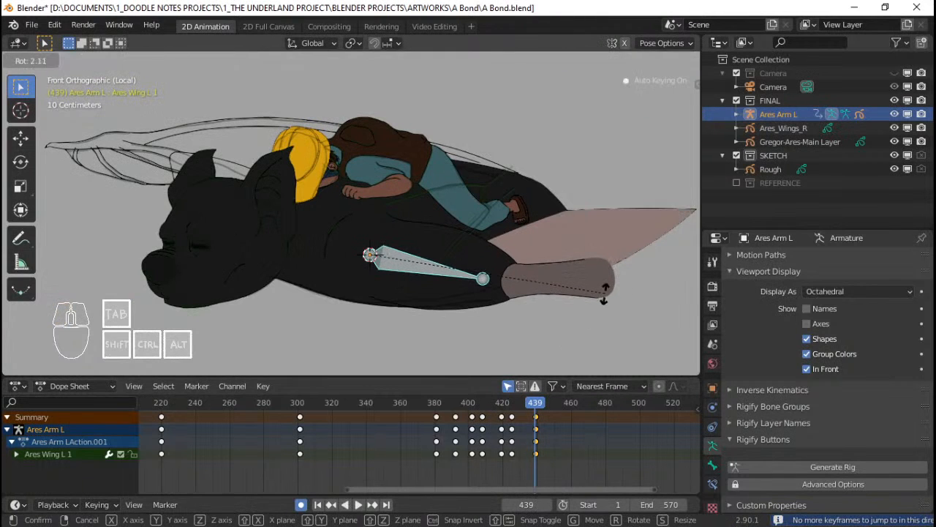
{"action": "left_click", "coordinate": [543, 434]}
Replay the flaps and rotate the Ares Wing L 1 bone slightly above horizontal at frame 499 to key the glide
{"action": "left_click_drag", "start_coordinate": [543, 435], "coordinate": [441, 437]}
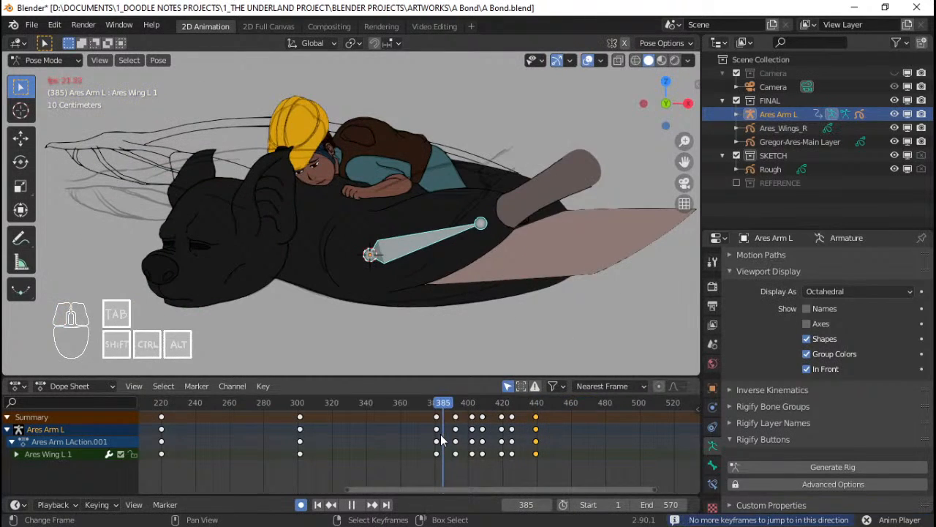
{"action": "key", "text": "space"}
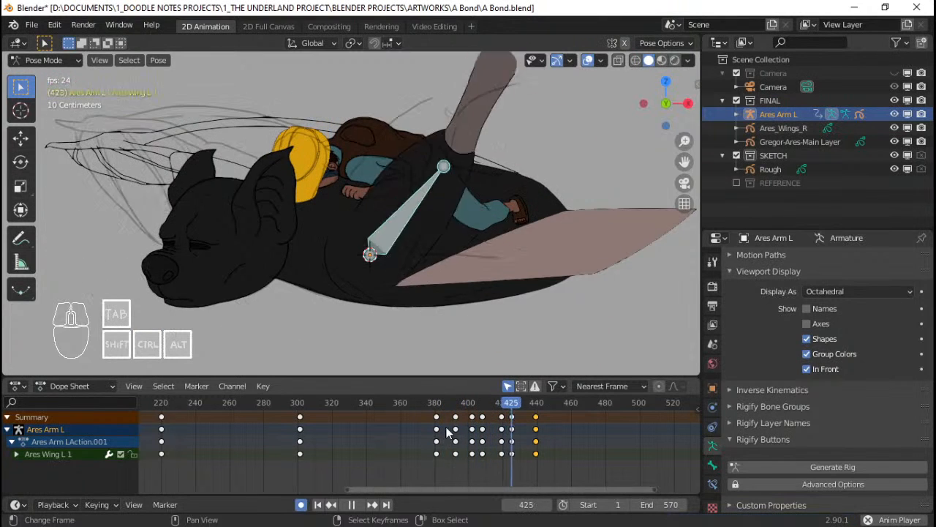
{"action": "middle_click_drag", "start_coordinate": [602, 427], "coordinate": [464, 431]}
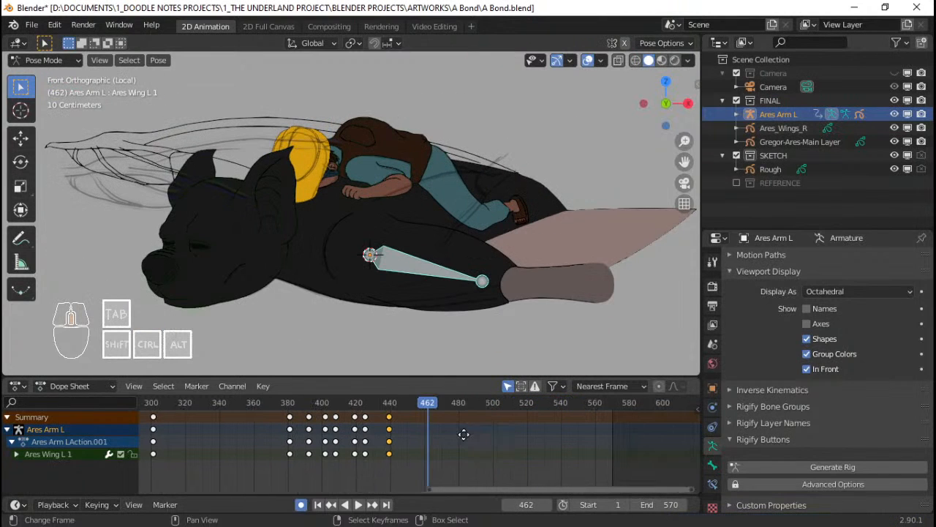
{"action": "key", "text": "space"}
{"action": "key", "text": "r"}
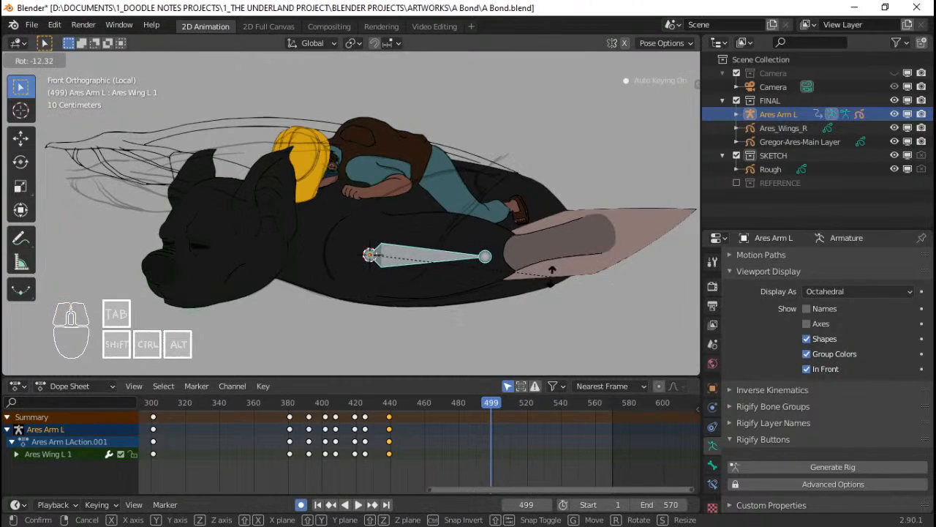
{"action": "left_click", "coordinate": [558, 255]}
Duplicate the first Ares Wing L 1 keyframe and place the copy just past the animation's end frame
{"action": "scroll", "coordinate": [274, 435], "scroll_direction": "down", "scroll_amount": 4}
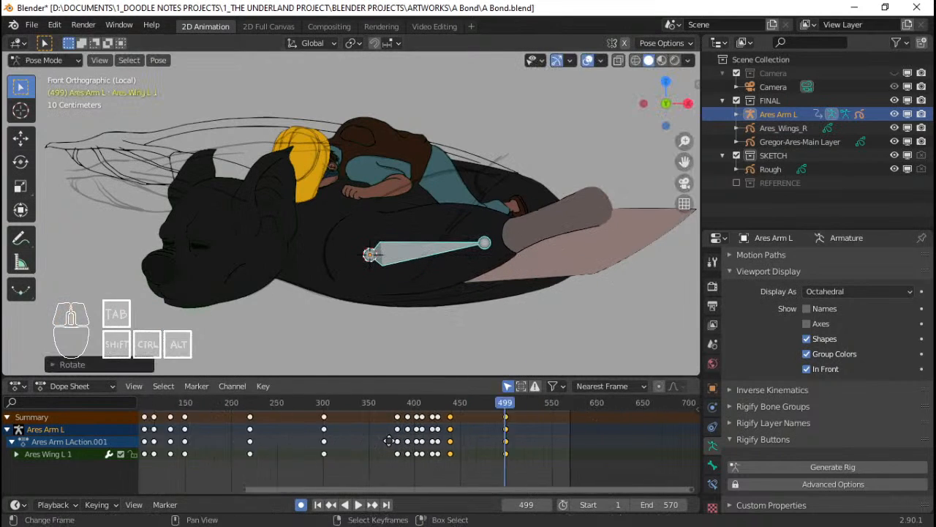
{"action": "left_click", "coordinate": [224, 428]}
{"action": "key", "text": "shift+d"}
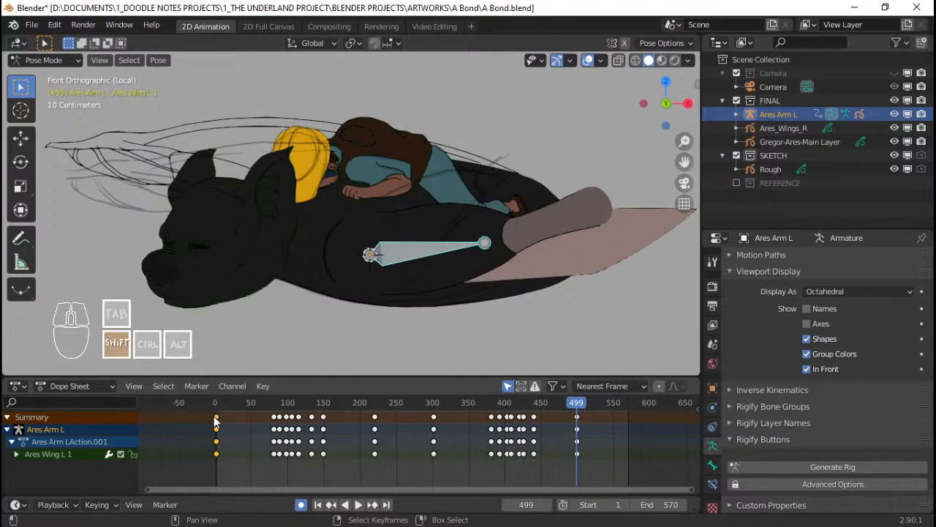
{"action": "left_click", "coordinate": [626, 431]}
Snap the duplicated closing keyframe to frame 571, one frame after the end of the animation
{"action": "scroll", "coordinate": [627, 430], "scroll_direction": "up", "scroll_amount": 8}
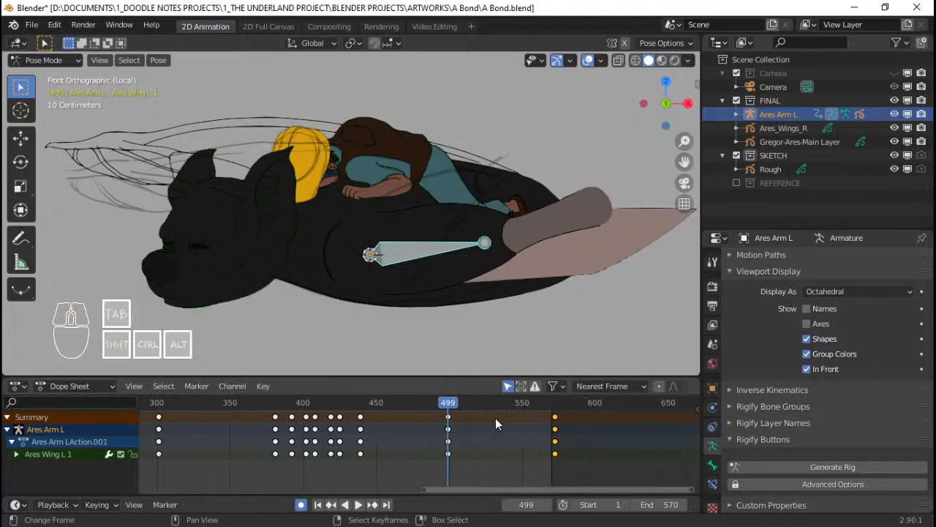
{"action": "left_click_drag", "start_coordinate": [456, 438], "coordinate": [553, 417]}
{"action": "key", "text": "shift+s"}
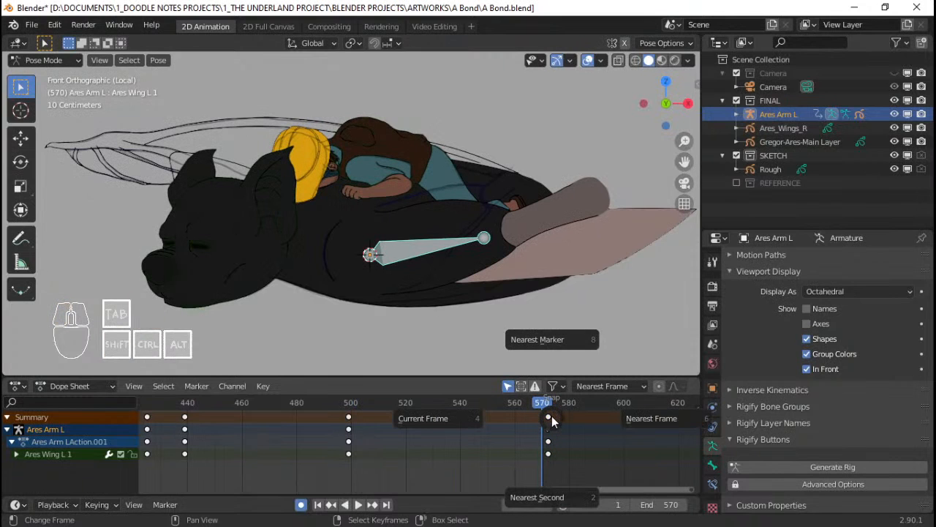
{"action": "key", "text": "Escape"}
{"action": "key", "text": "Right"}
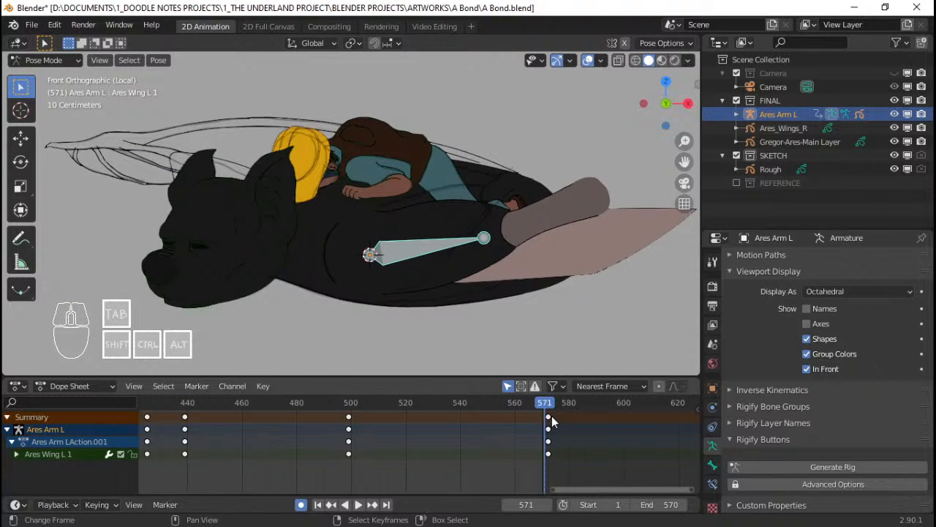
{"action": "right_click", "coordinate": [548, 420]}
{"action": "key", "text": "shift+s"}
{"action": "left_click", "coordinate": [443, 418]}
Play the wing animation to review the flaps and the closing glide
{"action": "left_click", "coordinate": [326, 429]}
{"action": "key", "text": "space"}
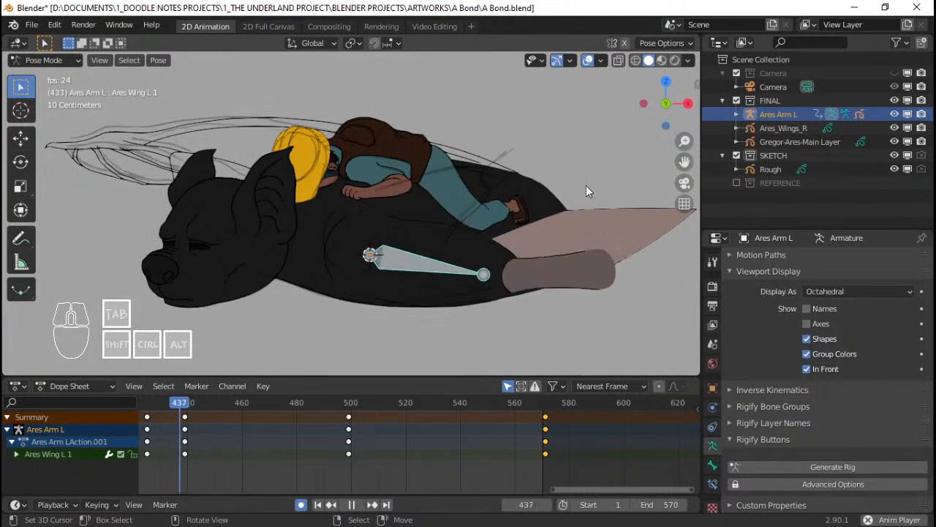
{"action": "key", "text": "space"}
{"action": "scroll", "coordinate": [197, 452], "scroll_direction": "up", "scroll_amount": 3}
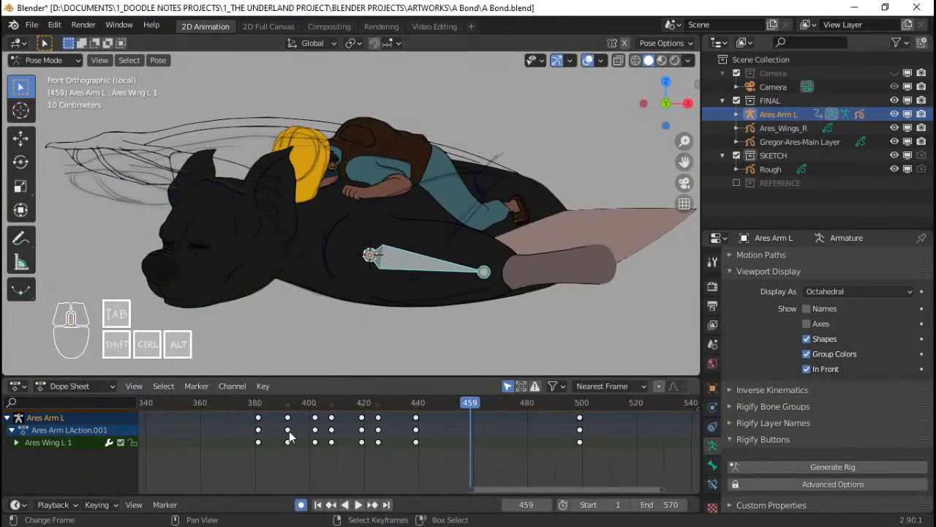
Review the Ares Wing L 1 keyframes, return to frame 81 and examine where the wing flap meets the raised wing arm
{"action": "scroll", "coordinate": [208, 451], "scroll_direction": "left", "scroll_amount": 5, "text": "ctrl"}
{"action": "mouse_move", "coordinate": [181, 442]}
{"action": "left_mouse_down"}
{"action": "mouse_move", "coordinate": [218, 442]}
{"action": "mouse_move", "coordinate": [192, 444]}
{"action": "left_mouse_up"}
{"action": "middle_click_drag", "start_coordinate": [192, 443], "coordinate": [440, 453]}
{"action": "scroll", "coordinate": [440, 454], "scroll_direction": "down", "scroll_amount": 8}
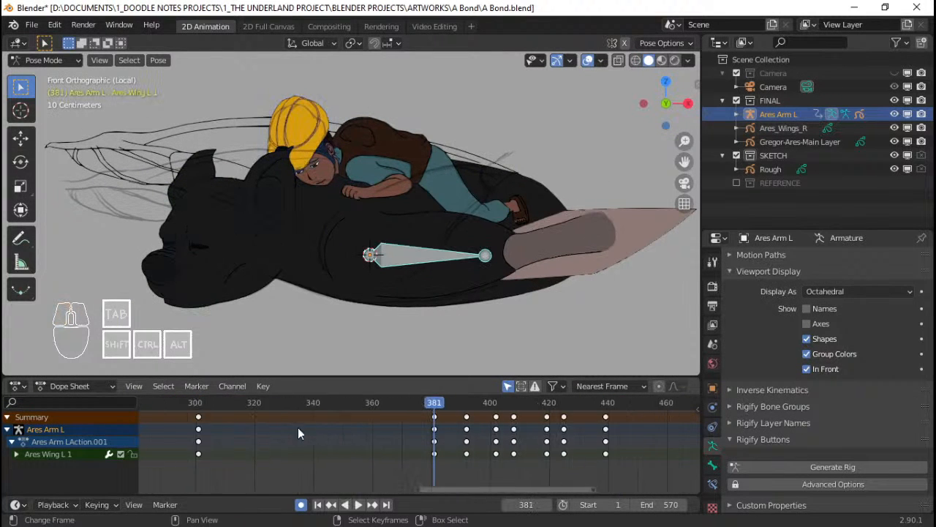
{"action": "scroll", "coordinate": [285, 433], "scroll_direction": "up", "scroll_amount": 7}
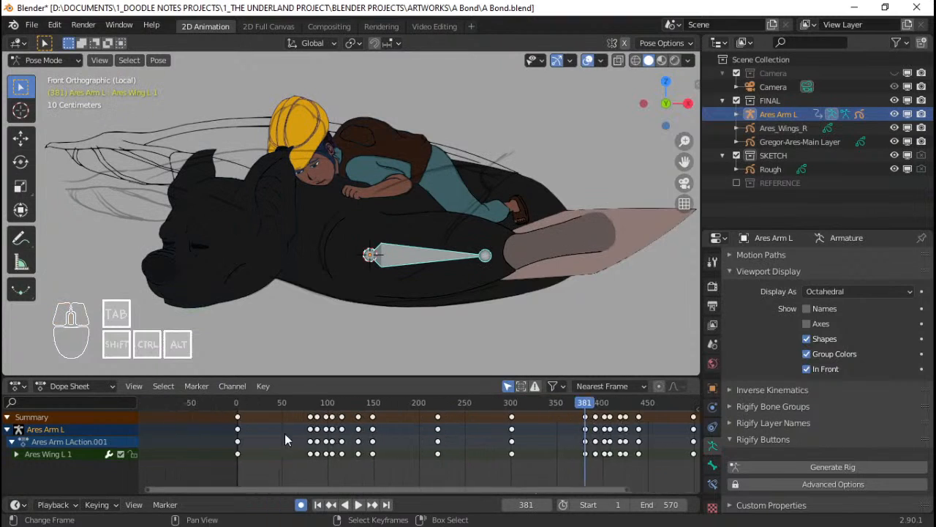
{"action": "mouse_move", "coordinate": [406, 433]}
{"action": "left_mouse_down"}
{"action": "mouse_move", "coordinate": [438, 440]}
{"action": "mouse_move", "coordinate": [422, 440]}
{"action": "left_mouse_up"}
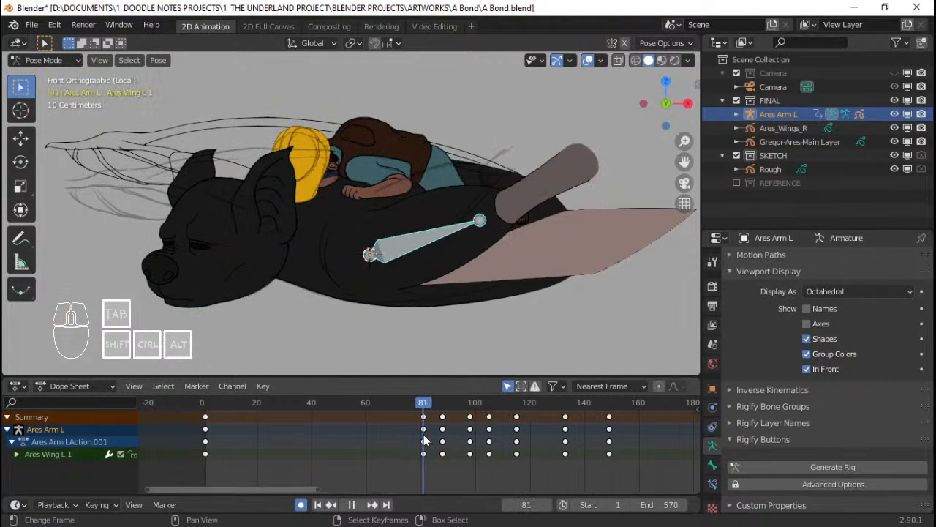
{"action": "left_click", "coordinate": [534, 192]}
{"action": "scroll", "coordinate": [539, 183], "scroll_direction": "up", "scroll_amount": 3}
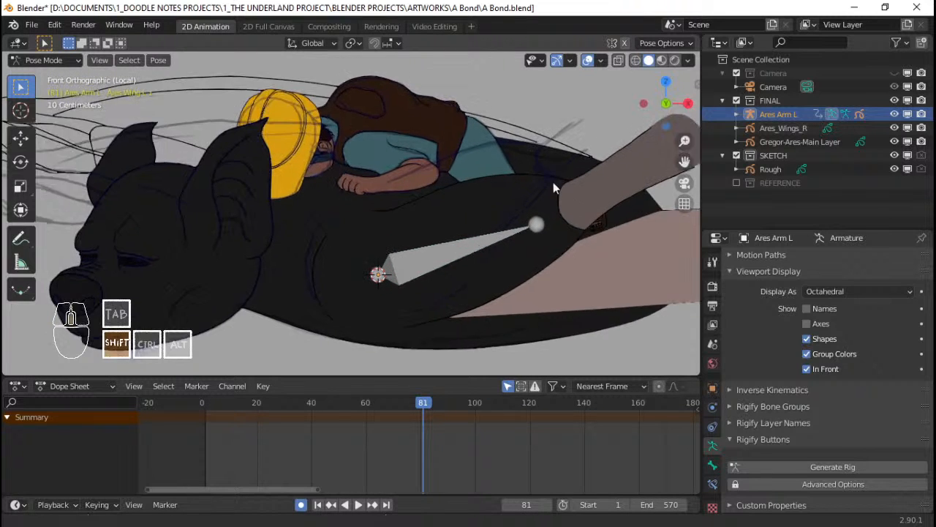
{"action": "key", "text": "q"}
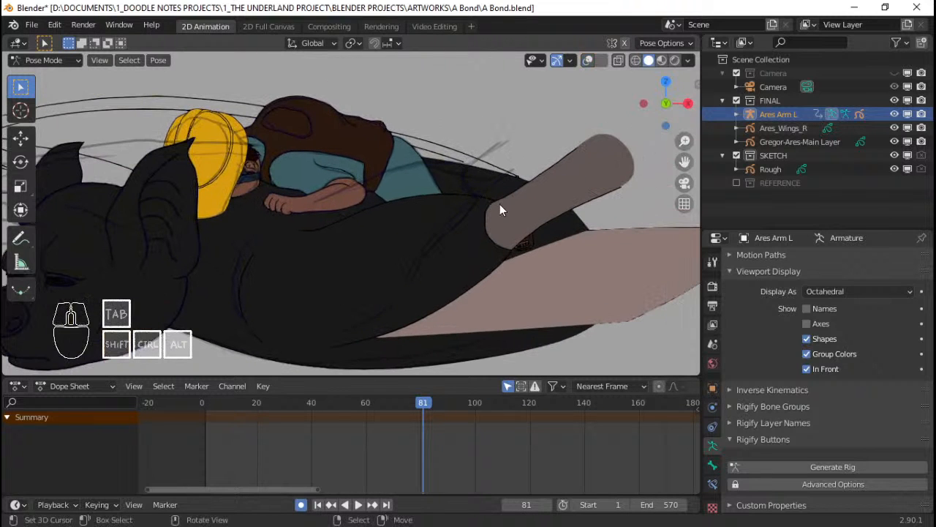
{"action": "key", "text": "q"}
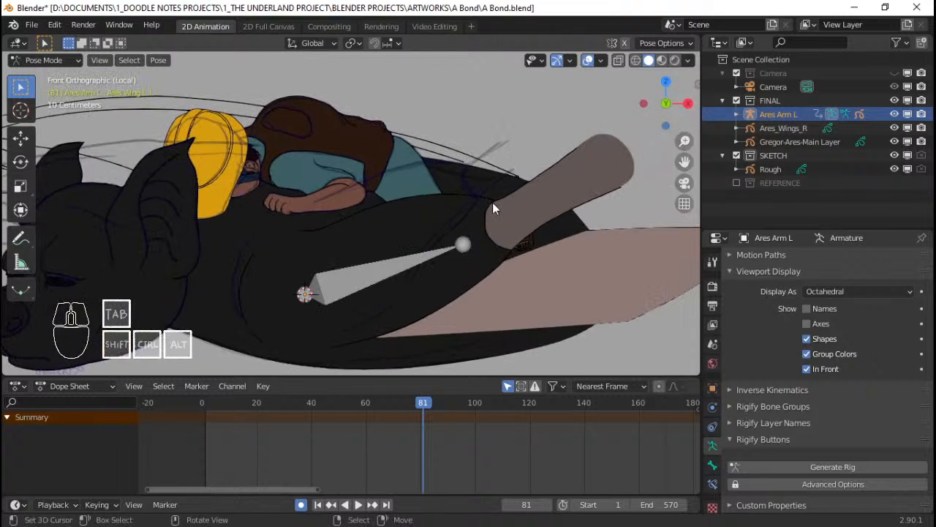
Switch the armature to Object Mode and select the Ares_Wings_L grease pencil drawing
{"action": "key", "text": "Tab"}
{"action": "key", "text": "Tab"}
{"action": "key", "text": "shift+alt+z"}
{"action": "key", "text": "shift+alt+z"}
{"action": "key", "text": "ctrl+Tab"}
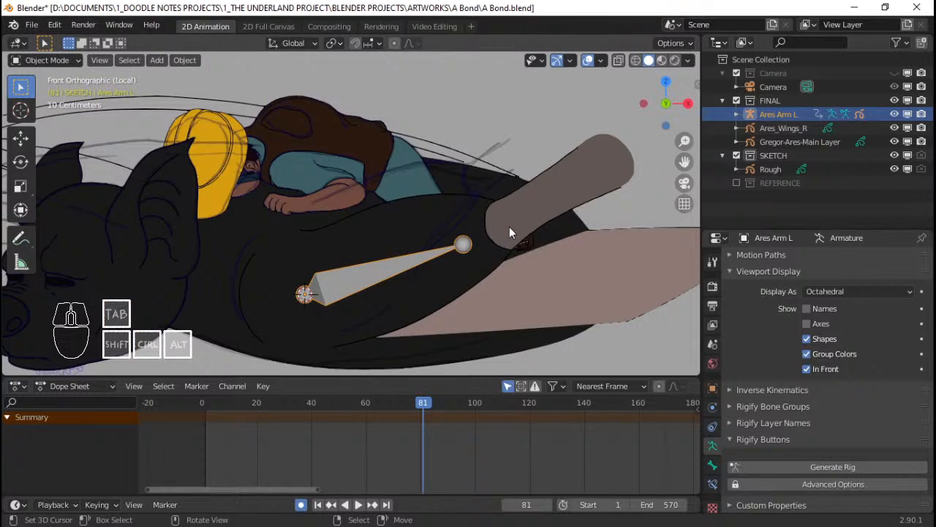
{"action": "left_click", "coordinate": [511, 238]}
{"action": "middle_click_drag", "start_coordinate": [550, 297], "coordinate": [444, 296], "text": "shift"}
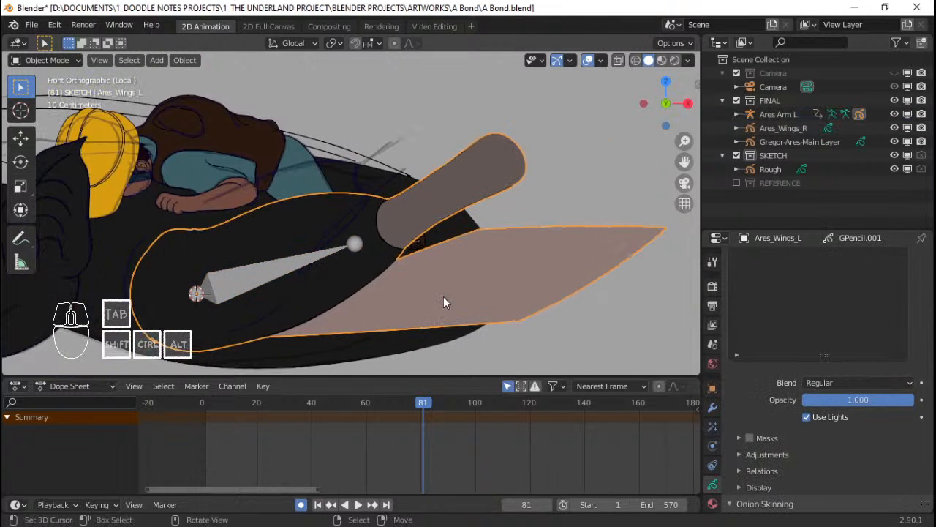
Return to frame 1 and save the file
{"action": "key", "text": "shift+Left"}
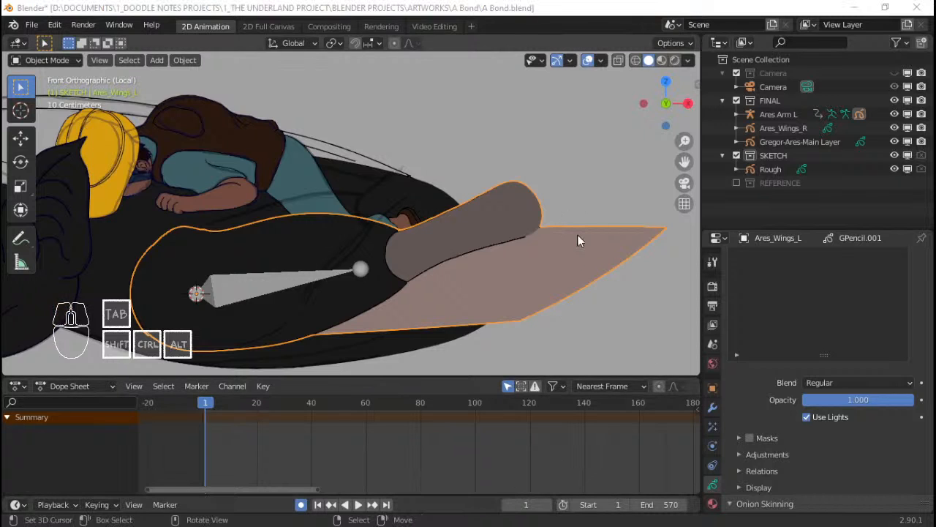
{"action": "scroll", "coordinate": [418, 272], "scroll_direction": "down", "scroll_amount": 2}
{"action": "scroll", "coordinate": [460, 274], "scroll_direction": "up", "scroll_amount": 2}
{"action": "key", "text": "ctrl+s"}
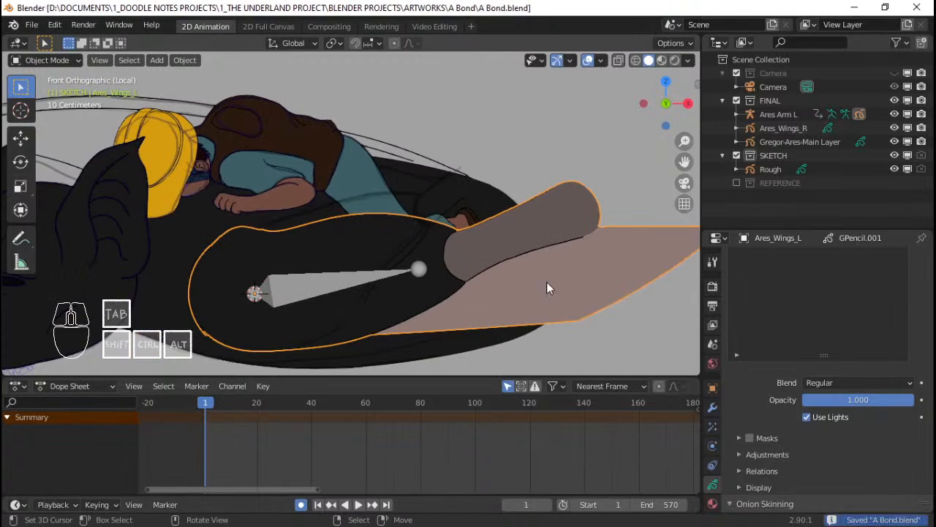
Unlock the Wing Flap and Wing Flap Base Color layers and enter Edit Mode on the Ares_Wings_L strokes
{"action": "scroll", "coordinate": [554, 269], "scroll_direction": "down", "scroll_amount": 2, "text": "ctrl"}
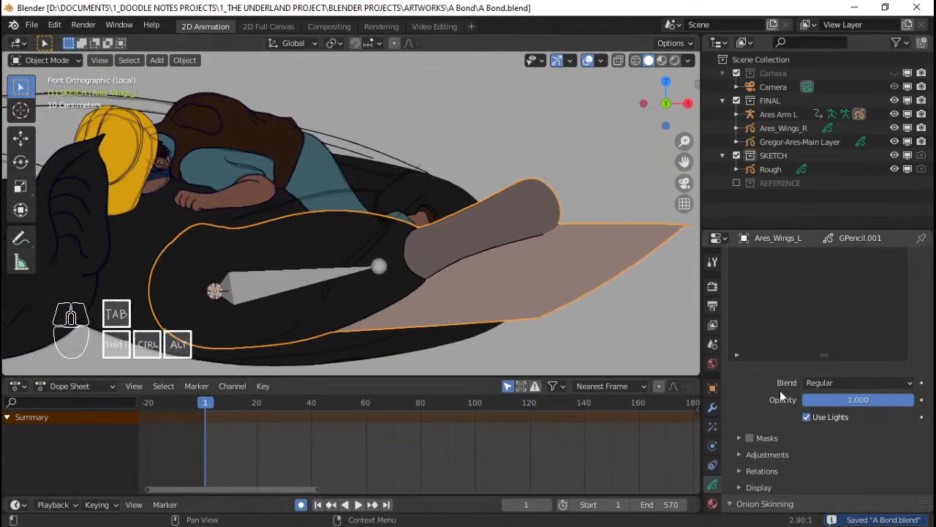
{"action": "left_click", "coordinate": [711, 483]}
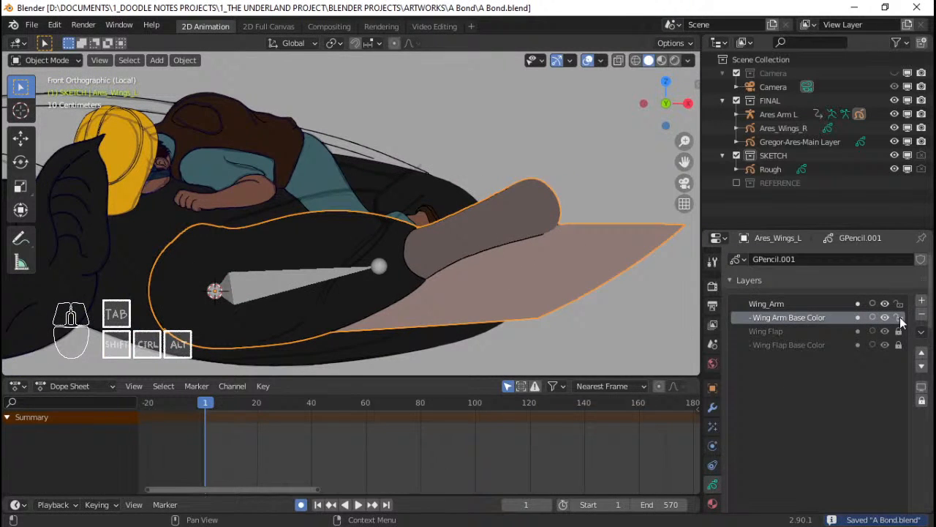
{"action": "left_click", "coordinate": [899, 331]}
{"action": "left_click", "coordinate": [899, 345]}
{"action": "key", "text": "Tab"}
{"action": "key", "text": "g"}
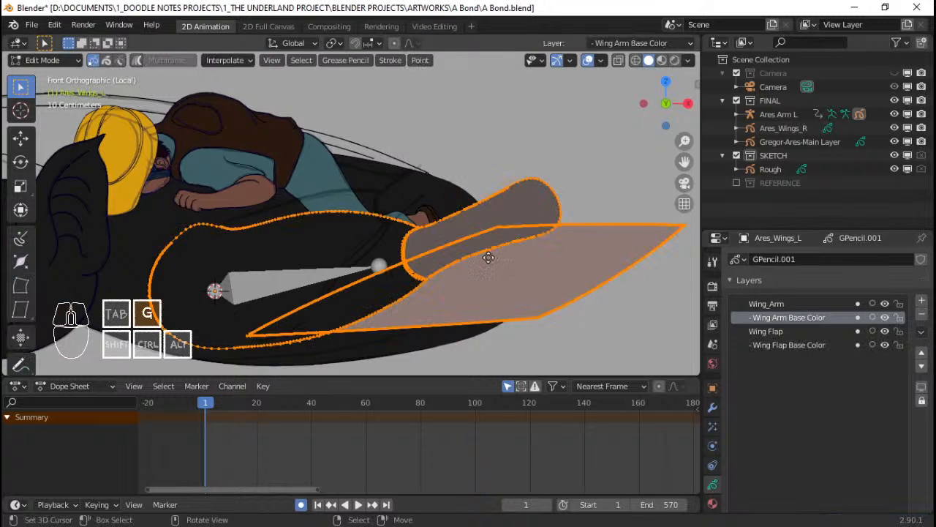
{"action": "right_click", "coordinate": [470, 296]}
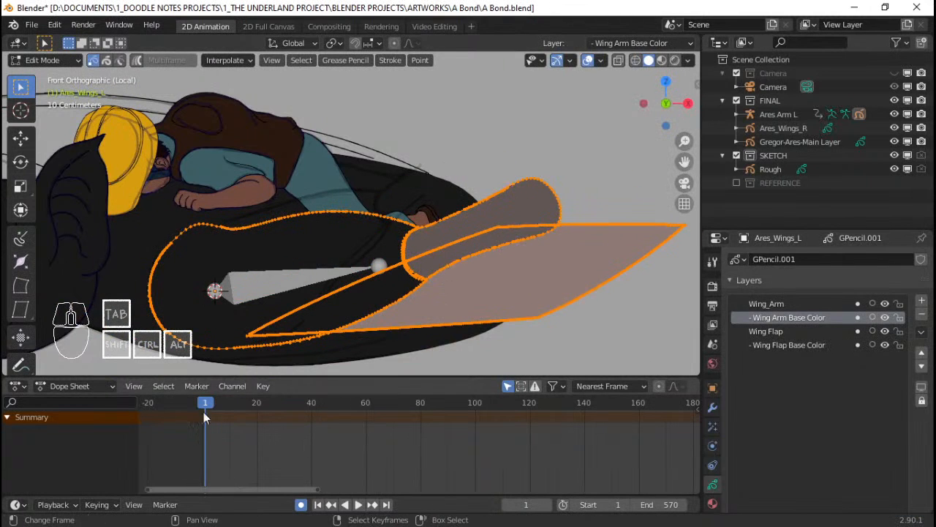
Switch the dope sheet to Grease Pencil mode and scrub the wing animation to frame 62
{"action": "left_click", "coordinate": [82, 388]}
{"action": "left_click", "coordinate": [77, 447]}
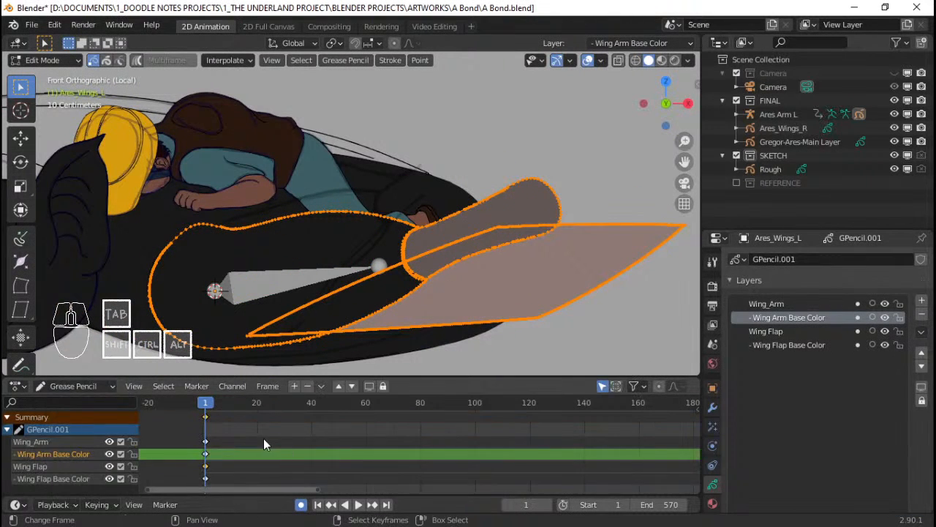
{"action": "left_click_drag", "start_coordinate": [262, 438], "coordinate": [371, 434]}
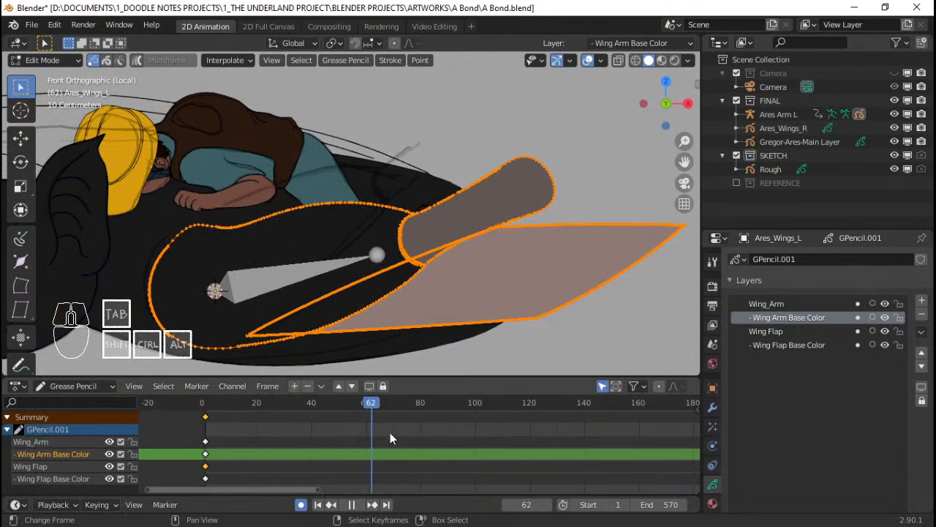
{"action": "left_click", "coordinate": [601, 386]}
{"action": "left_click", "coordinate": [602, 387]}
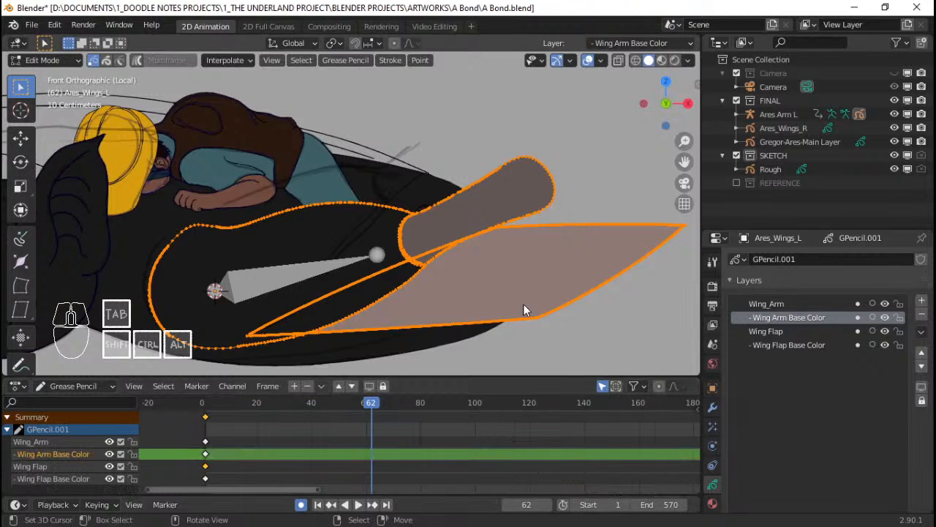
Select the Ares Arm L armature in Pose Mode and jump to its bone keyframe at frame 81
{"action": "key", "text": "Tab"}
{"action": "left_click", "coordinate": [337, 262]}
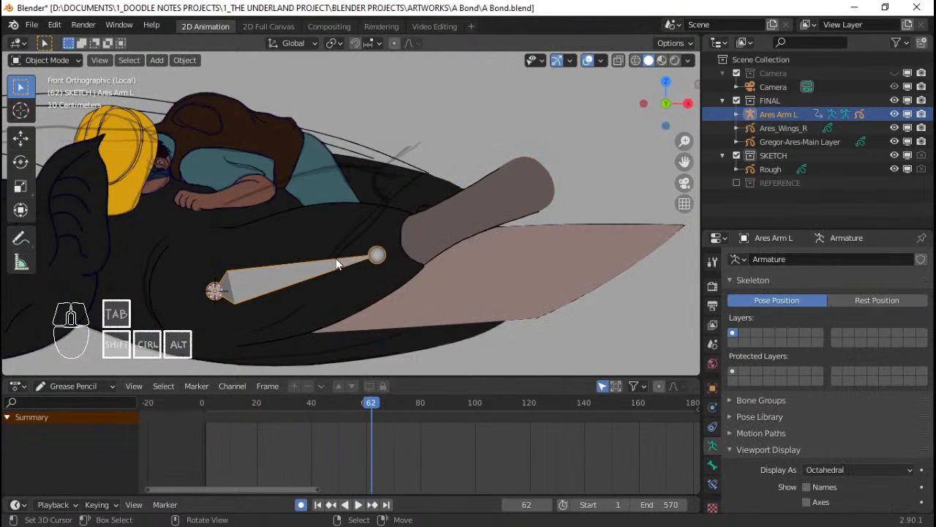
{"action": "key", "text": "Up"}
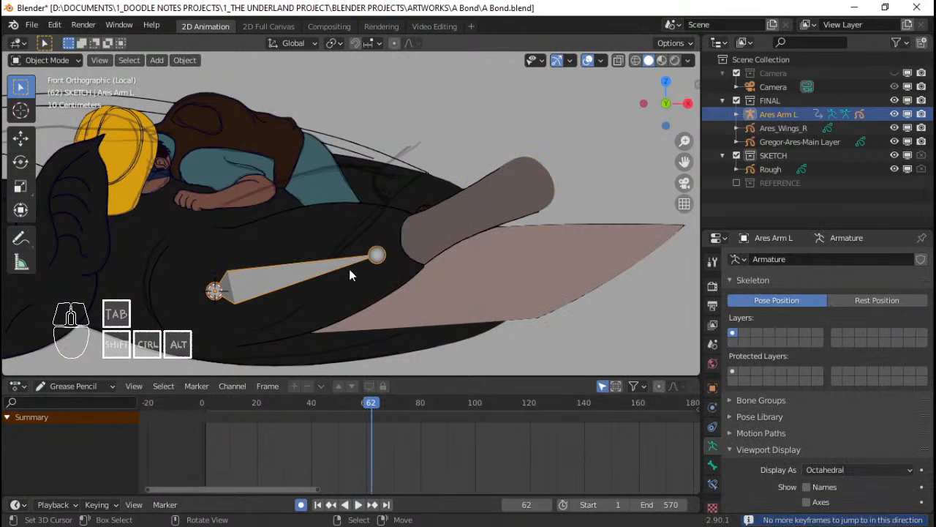
{"action": "key", "text": "ctrl+Tab"}
{"action": "key", "text": "a"}
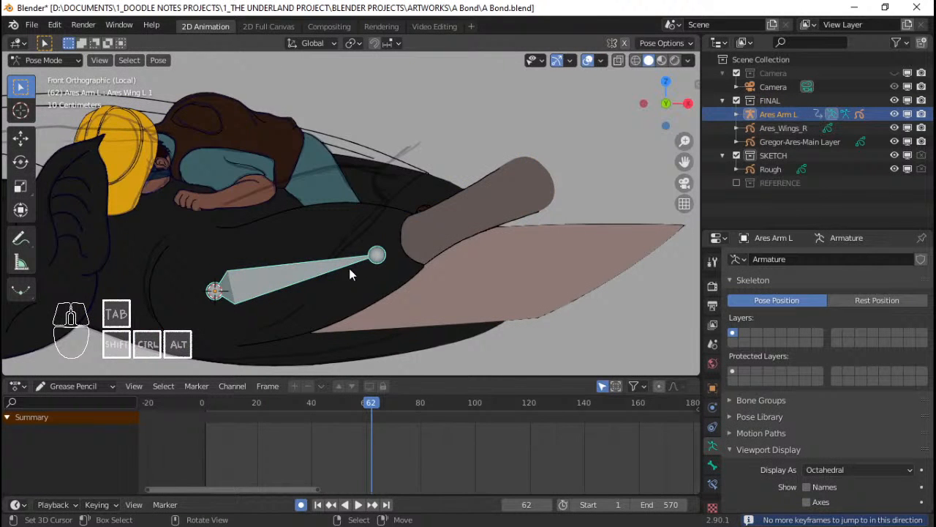
{"action": "key", "text": "Up"}
{"action": "key", "text": "Down"}
{"action": "key", "text": "Up"}
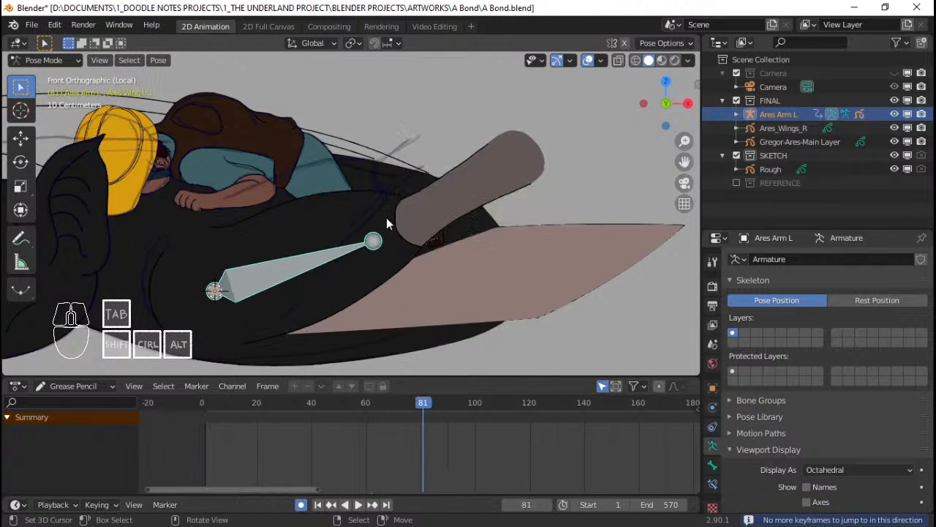
Leave the armature's Pose Mode, reselect the Ares_Wings_L drawing and enter Edit Mode on its strokes
{"action": "key", "text": "alt+a"}
{"action": "key", "text": "Tab"}
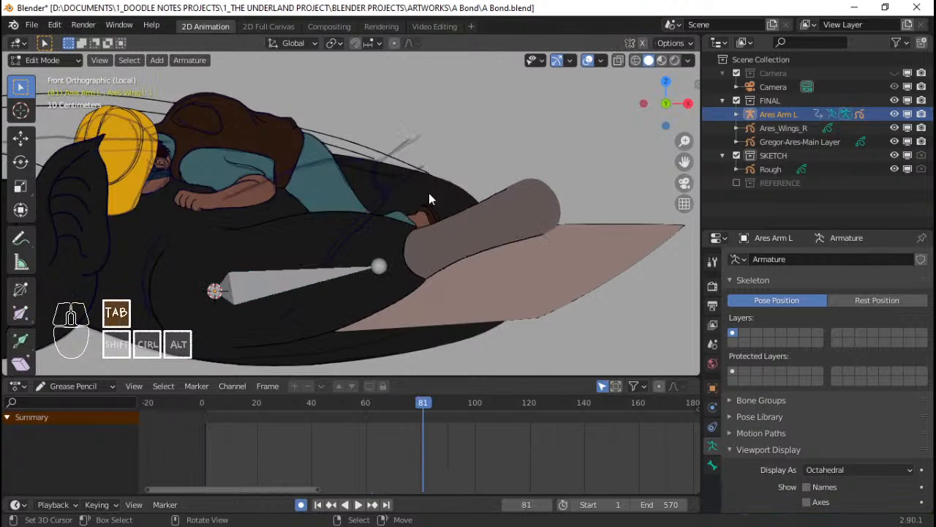
{"action": "key", "text": "Tab"}
{"action": "key", "text": "ctrl+Tab"}
{"action": "left_click", "coordinate": [423, 201]}
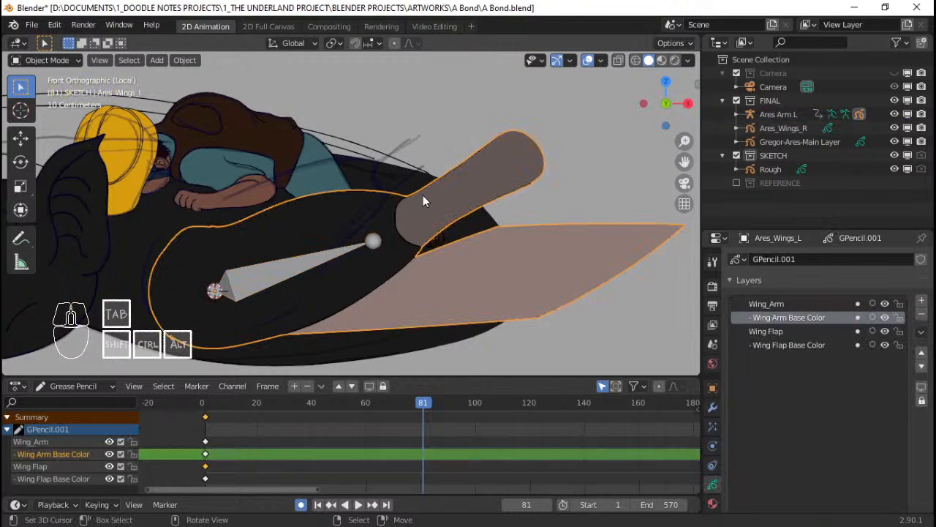
{"action": "key", "text": "Tab"}
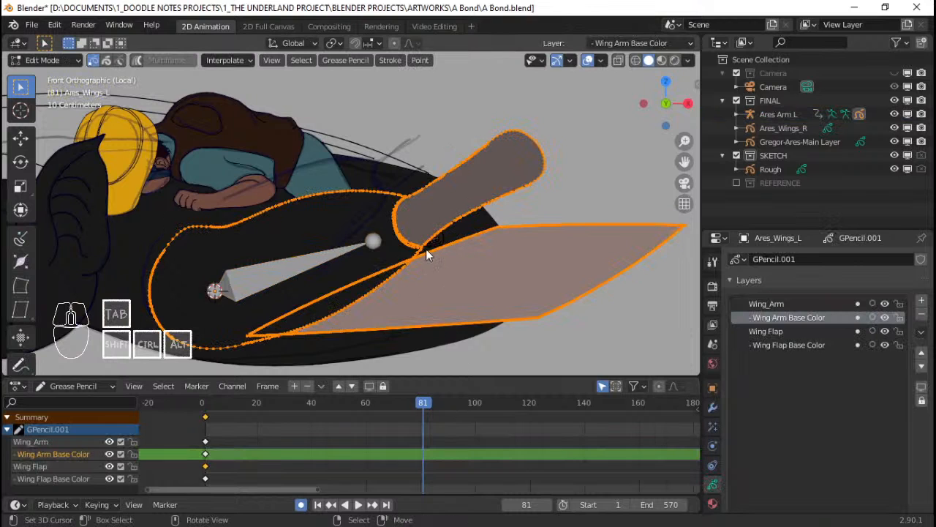
{"action": "middle_click_drag", "start_coordinate": [493, 229], "coordinate": [458, 232], "text": "shift"}
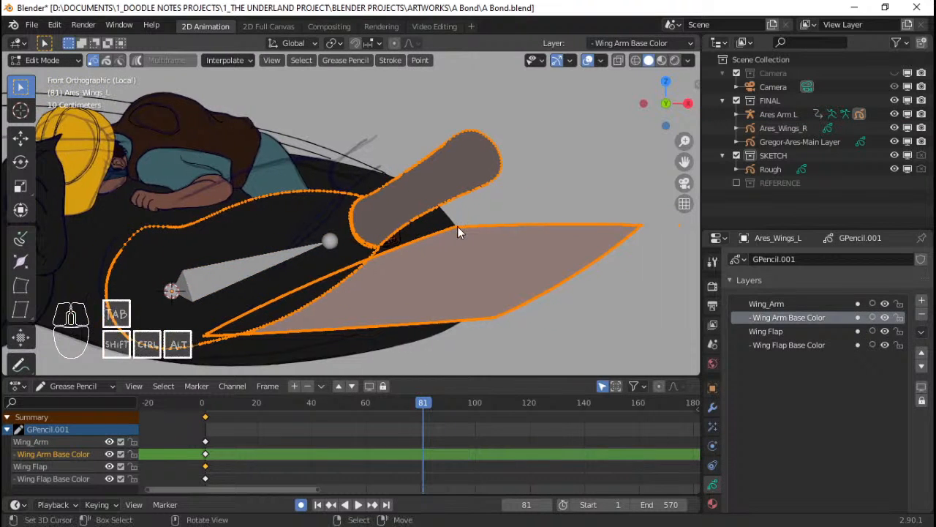
{"action": "key", "text": "alt+a"}
{"action": "key", "text": "c"}
{"action": "mouse_move", "coordinate": [458, 218]}
{"action": "left_mouse_down"}
{"action": "mouse_move", "coordinate": [447, 220]}
{"action": "mouse_move", "coordinate": [645, 225]}
{"action": "left_mouse_up"}
{"action": "key", "text": "Escape"}
{"action": "key", "text": "alt+a"}
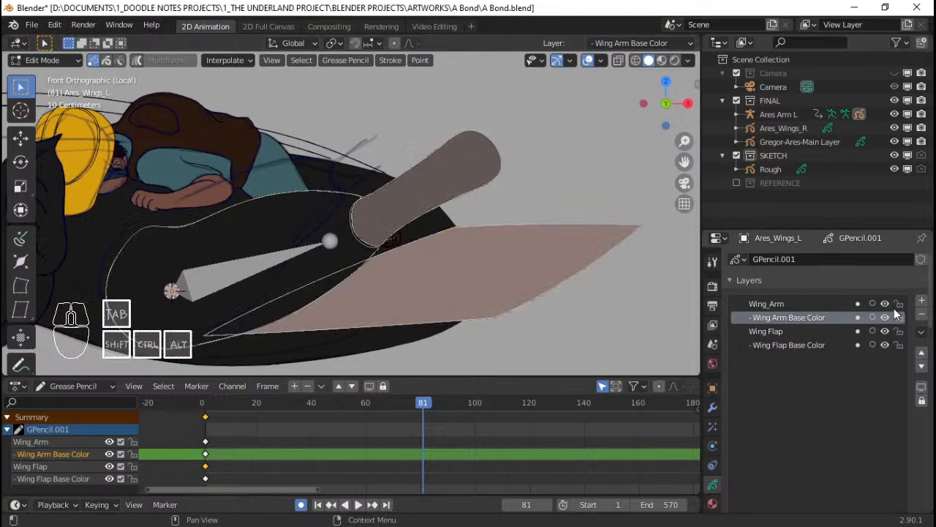
Lock the Wing_Arm and Wing Arm Base Color layers and circle-select points along the wing flap's upper edge
{"action": "key", "text": "alt+a"}
{"action": "key", "text": "c"}
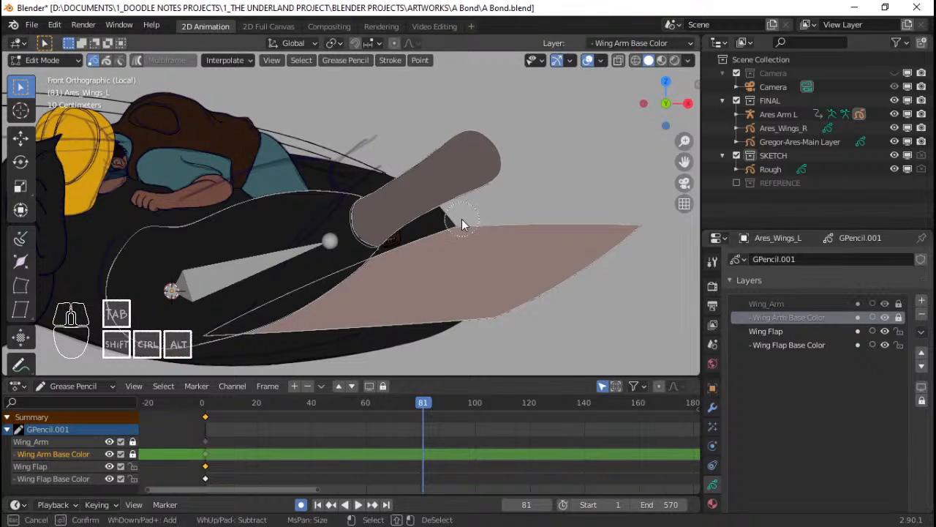
{"action": "left_click_drag", "start_coordinate": [462, 219], "coordinate": [648, 221]}
{"action": "key", "text": "Escape"}
{"action": "key", "text": "alt+a"}
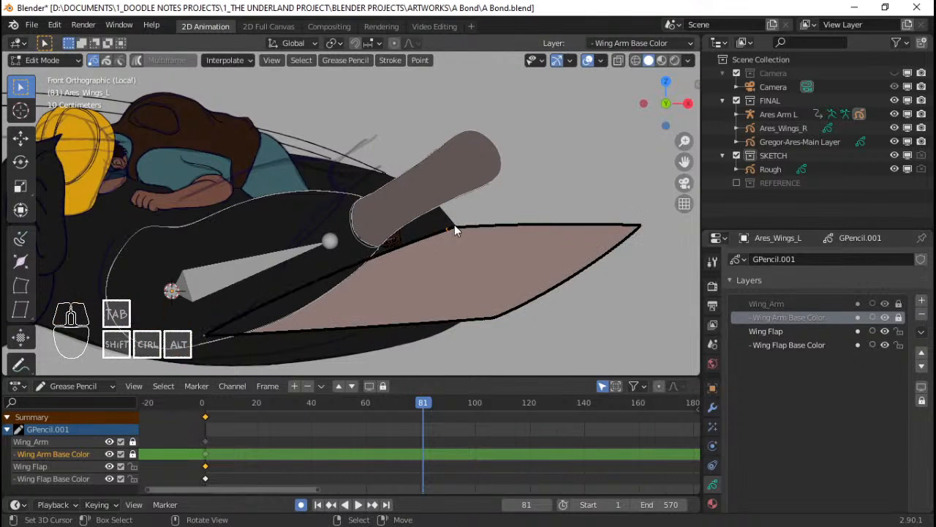
Enable proportional editing and try to move the wing flap's upper corner point up toward the wing arm at frame 81
{"action": "left_click", "coordinate": [418, 43]}
{"action": "left_click", "coordinate": [402, 66]}
{"action": "key", "text": "g"}
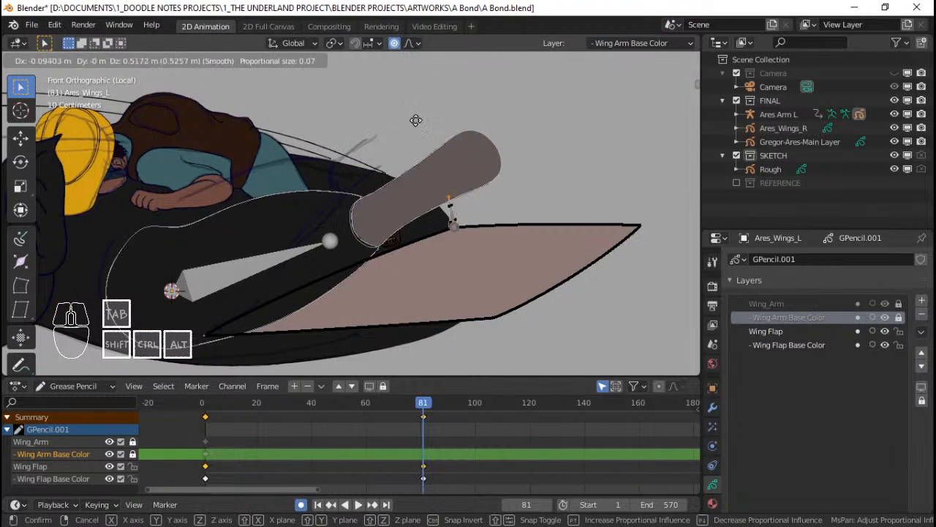
{"action": "right_click", "coordinate": [417, 120]}
Try to raise the wing flap's whole upper edge toward the arm with the proportional size enlarged to about 3.45
{"action": "scroll", "coordinate": [418, 122], "scroll_direction": "down", "scroll_amount": 3}
{"action": "scroll", "coordinate": [417, 206], "scroll_direction": "up", "scroll_amount": 3}
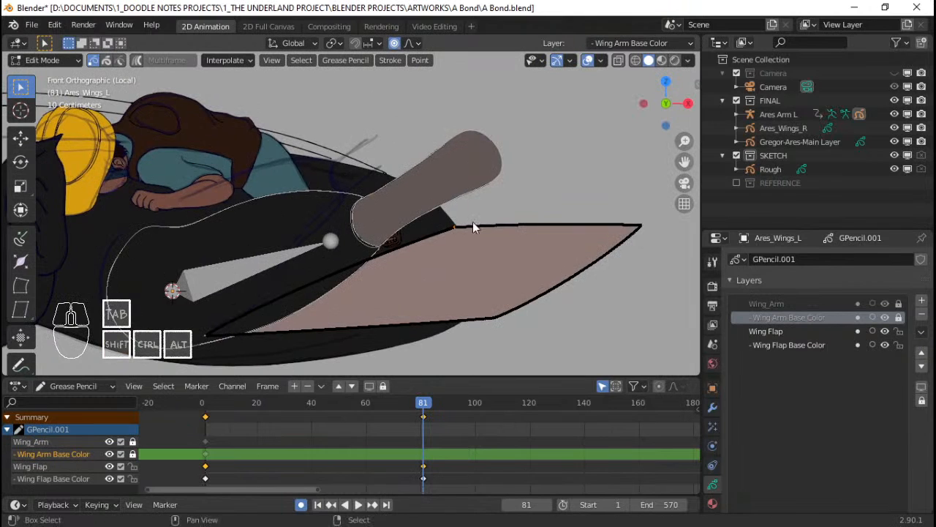
{"action": "key", "text": "c"}
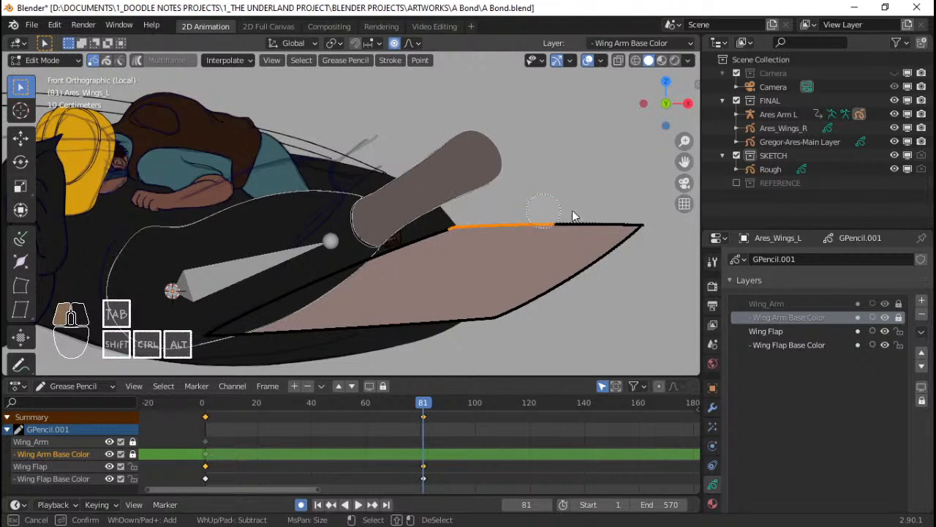
{"action": "left_click_drag", "start_coordinate": [582, 208], "coordinate": [556, 207]}
{"action": "right_click", "coordinate": [502, 204]}
{"action": "key", "text": "g"}
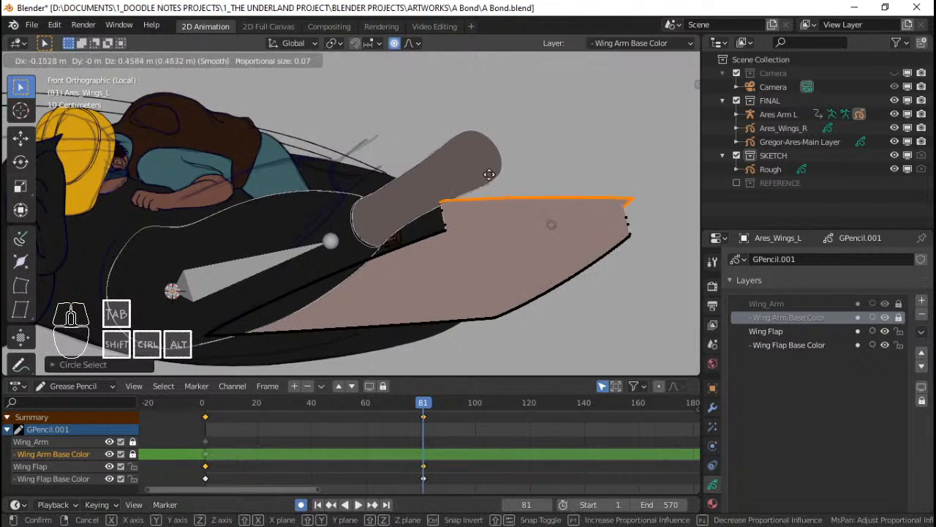
{"action": "scroll", "coordinate": [487, 172], "scroll_direction": "down", "scroll_amount": 15}
{"action": "scroll", "coordinate": [490, 162], "scroll_direction": "down", "scroll_amount": 20}
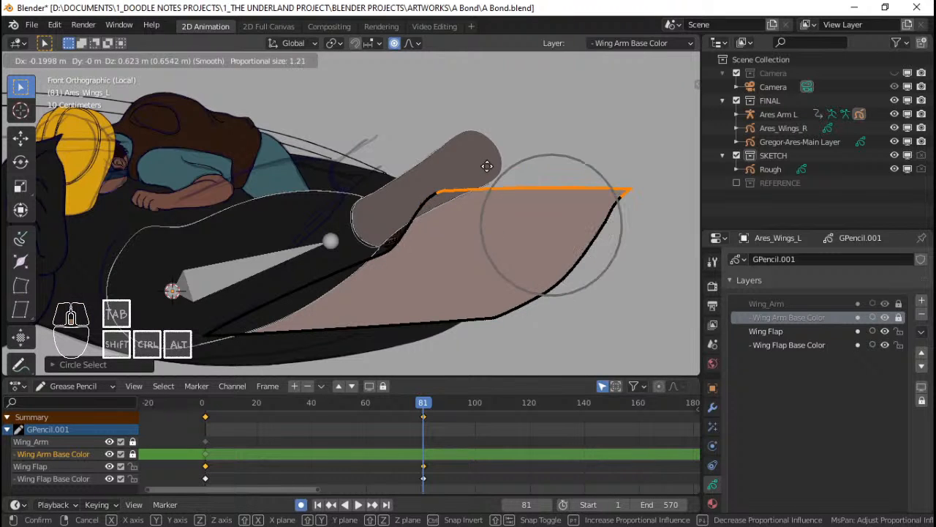
{"action": "scroll", "coordinate": [502, 156], "scroll_direction": "up", "scroll_amount": 5}
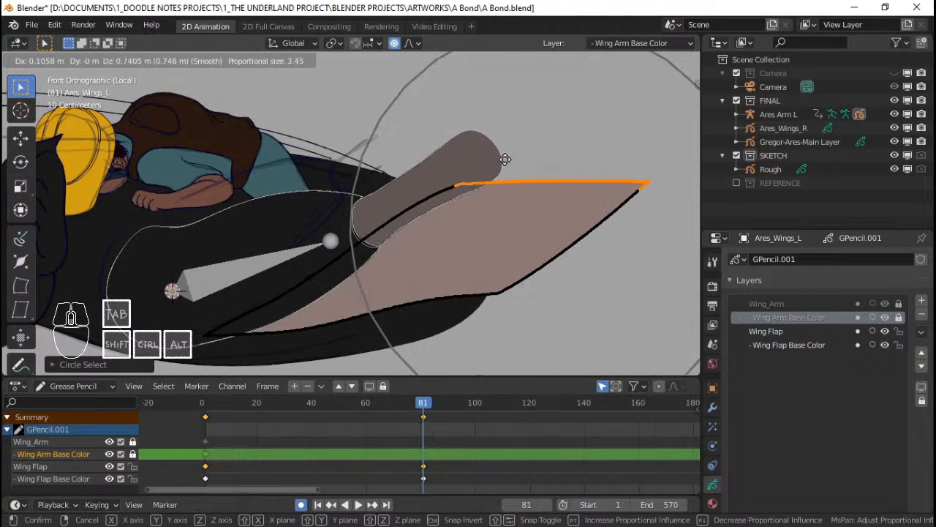
{"action": "right_click", "coordinate": [471, 184]}
{"action": "right_click", "coordinate": [453, 228]}
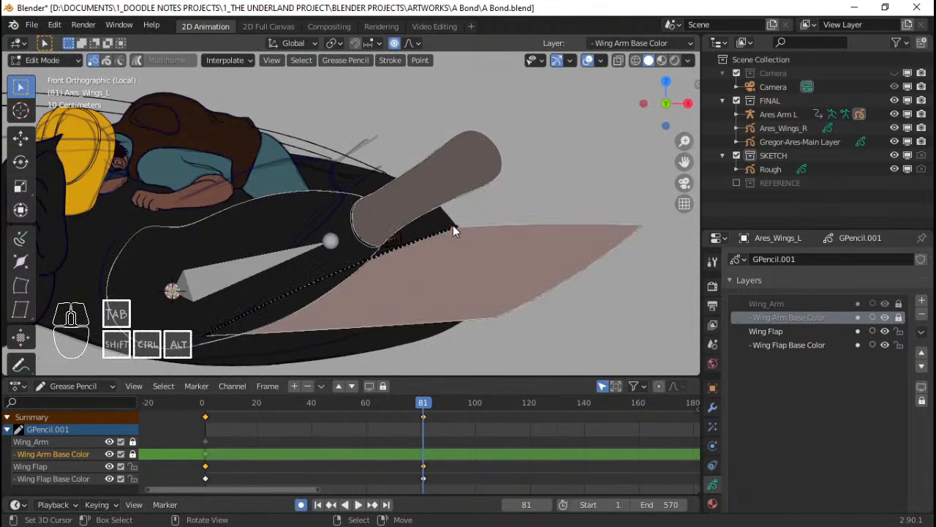
Raise the wing flap's upper corner and the adjoining edge onto the wing arm at frame 81, using a proportional size of about 1.61
{"action": "key", "text": "g"}
{"action": "scroll", "coordinate": [441, 194], "scroll_direction": "up", "scroll_amount": 8}
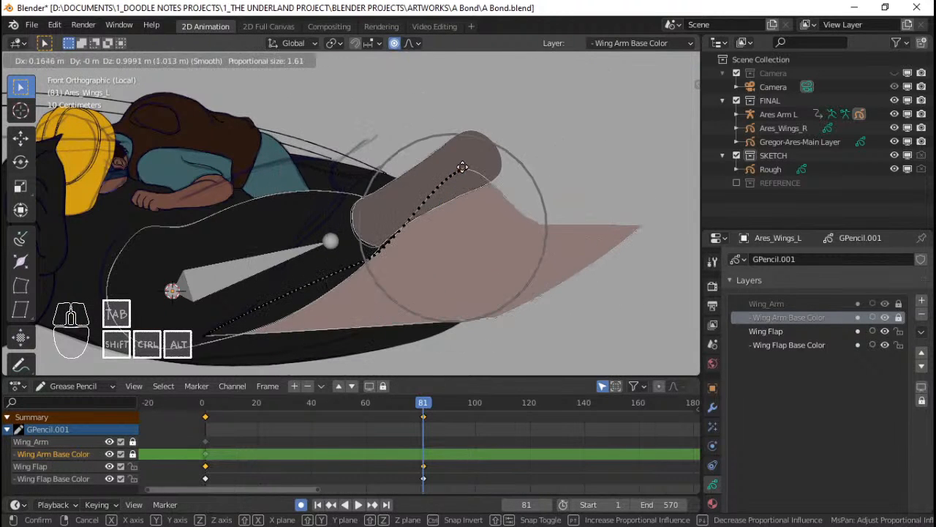
{"action": "left_click", "coordinate": [461, 170]}
{"action": "key", "text": "g"}
{"action": "left_click", "coordinate": [373, 231]}
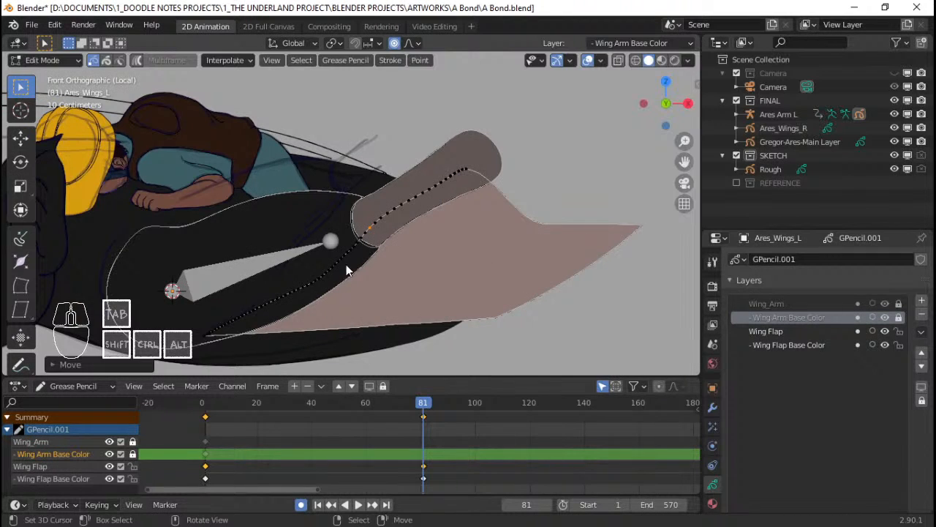
Pull the wing flap's inner upper edge up toward the arm bone with the proportional size reduced to about 1.33
{"action": "right_click", "coordinate": [328, 268]}
{"action": "key", "text": "g"}
{"action": "scroll", "coordinate": [311, 260], "scroll_direction": "up", "scroll_amount": 1}
{"action": "scroll", "coordinate": [310, 260], "scroll_direction": "up", "scroll_amount": 1}
{"action": "left_click", "coordinate": [310, 261]}
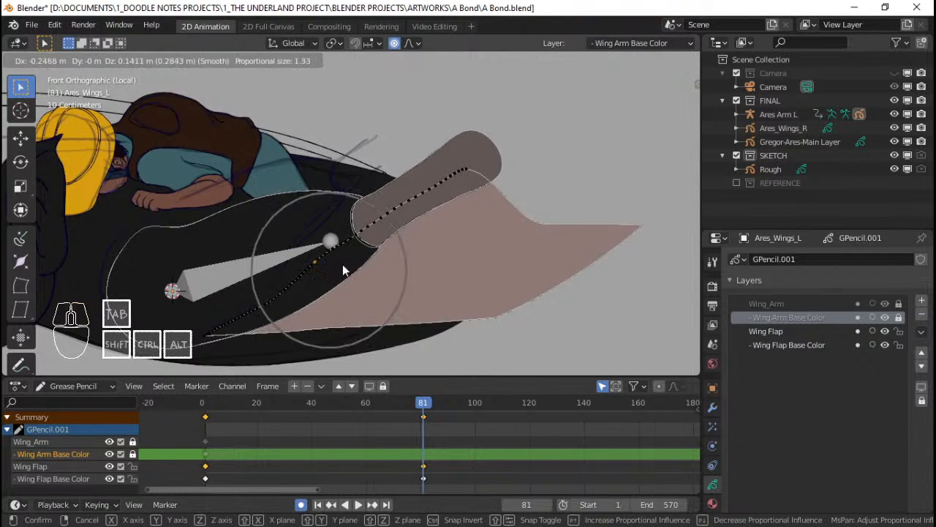
Raise the flap's outer upper edge between the arm's end and the tip, reducing the proportional size to 1.10 near the tip
{"action": "right_click", "coordinate": [534, 213]}
{"action": "key", "text": "g"}
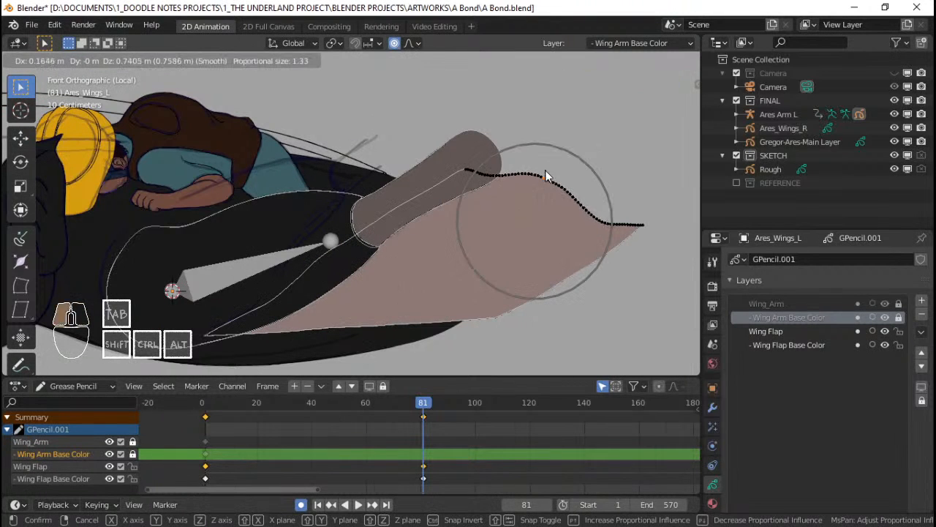
{"action": "left_click", "coordinate": [585, 205]}
{"action": "right_click", "coordinate": [592, 218]}
{"action": "key", "text": "g"}
{"action": "scroll", "coordinate": [596, 212], "scroll_direction": "up", "scroll_amount": 3}
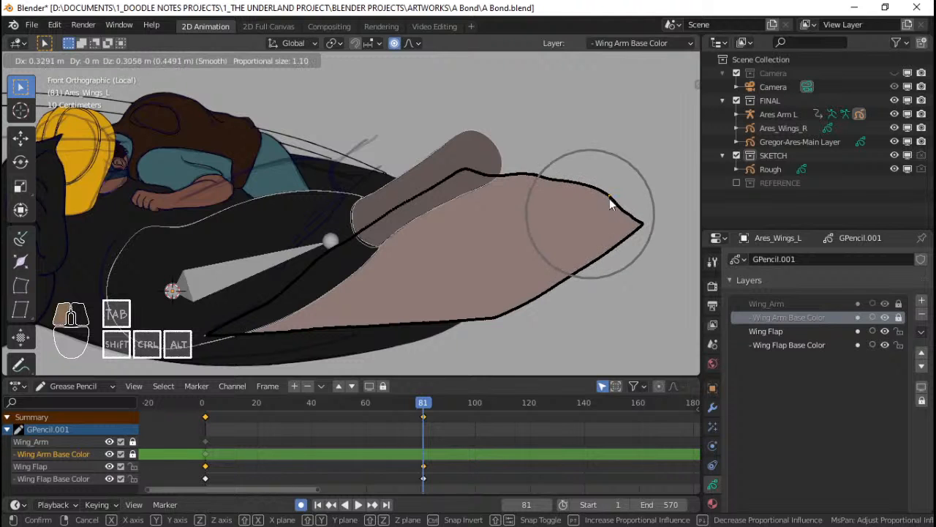
{"action": "left_click", "coordinate": [648, 228]}
Pull the wing flap's outer tip slightly outward and up with a proportional size of 1.10
{"action": "right_click", "coordinate": [647, 228]}
{"action": "key", "text": "g"}
{"action": "scroll", "coordinate": [659, 219], "scroll_direction": "down", "scroll_amount": 1}
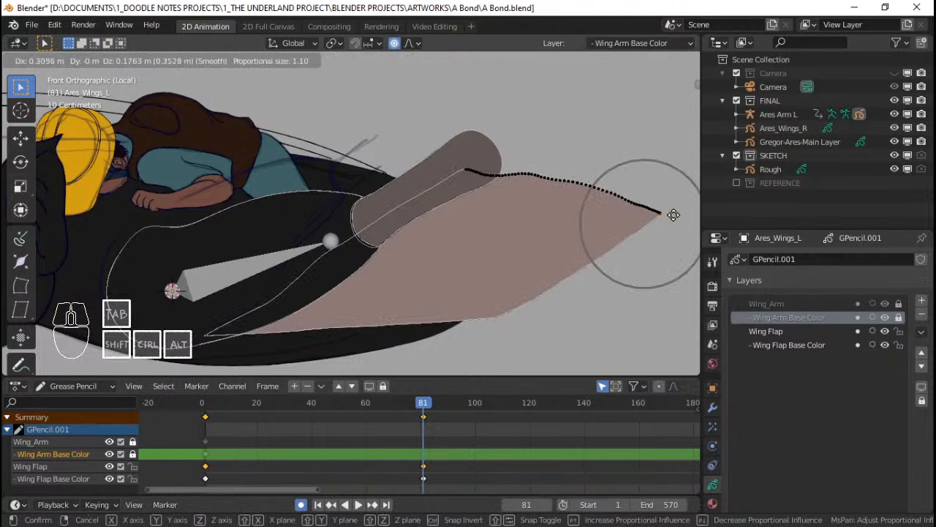
{"action": "left_click", "coordinate": [644, 240]}
Try to interpolate the wing flap strokes as a sequence at frame 38 from the camera view
{"action": "scroll", "coordinate": [375, 231], "scroll_direction": "down", "scroll_amount": 2}
{"action": "key", "text": "KP_0"}
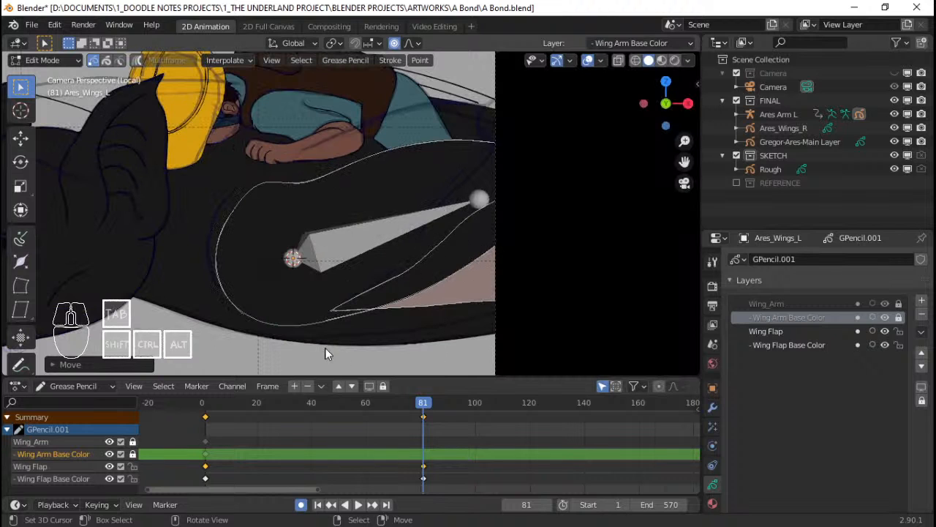
{"action": "left_click", "coordinate": [306, 414]}
{"action": "left_click", "coordinate": [383, 281]}
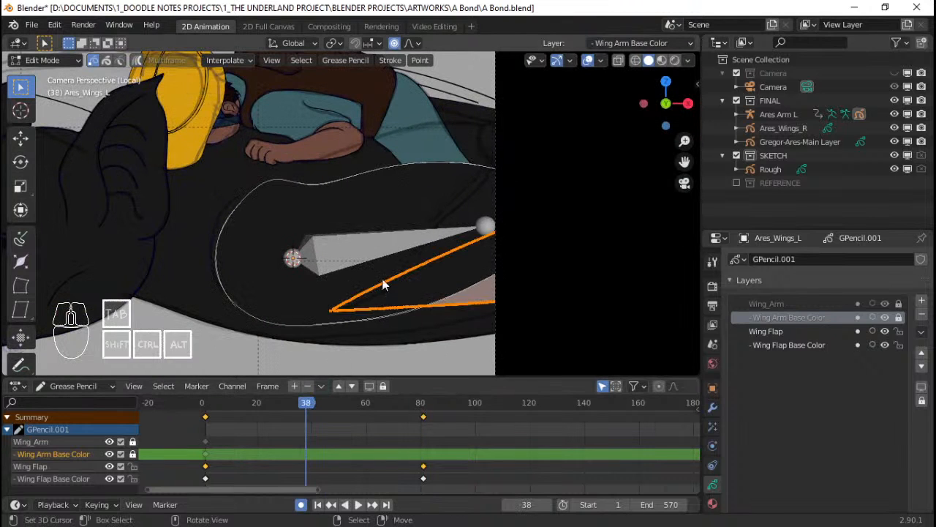
{"action": "left_click", "coordinate": [225, 60]}
{"action": "left_click", "coordinate": [243, 113]}
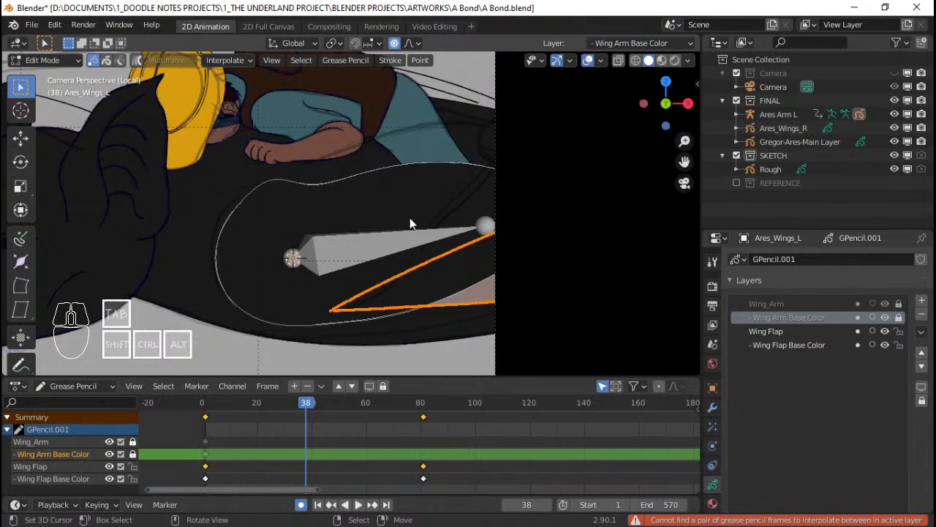
{"action": "left_click_drag", "start_coordinate": [899, 331], "coordinate": [899, 345]}
{"action": "key", "text": "a"}
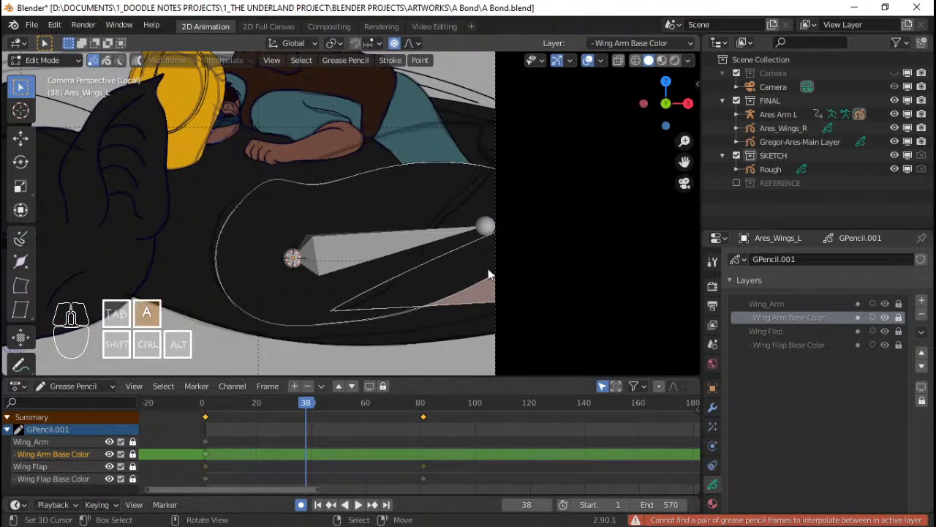
{"action": "middle_click_drag", "start_coordinate": [486, 268], "coordinate": [414, 270]}
{"action": "scroll", "coordinate": [439, 259], "scroll_direction": "up", "scroll_amount": 2}
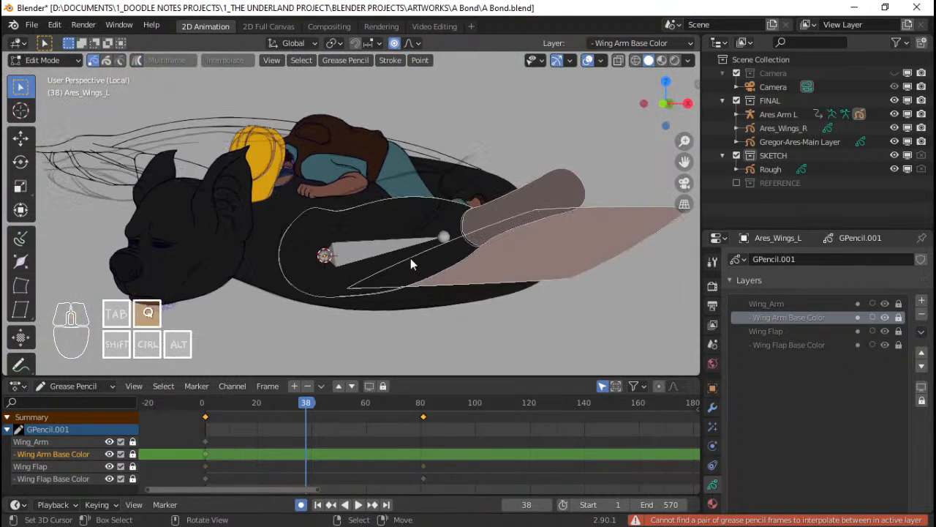
{"action": "key", "text": "q"}
{"action": "middle_click_drag", "start_coordinate": [500, 246], "coordinate": [397, 242], "text": "shift"}
{"action": "left_click", "coordinate": [900, 316]}
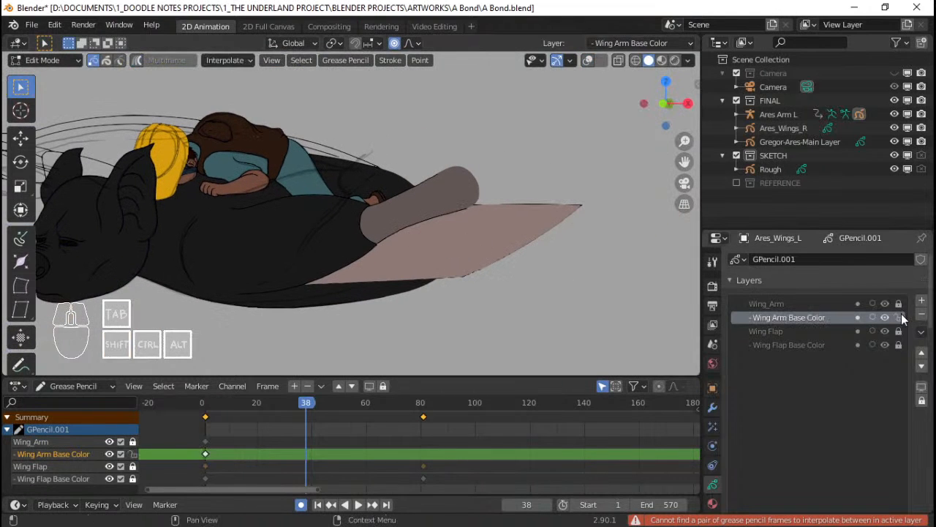
{"action": "left_click", "coordinate": [901, 316]}
{"action": "left_click", "coordinate": [900, 332]}
{"action": "left_click", "coordinate": [899, 345]}
Make Wing Flap Base Color the active layer, select all flap strokes and interpolate them as a sequence at frame 38
{"action": "left_click", "coordinate": [778, 345]}
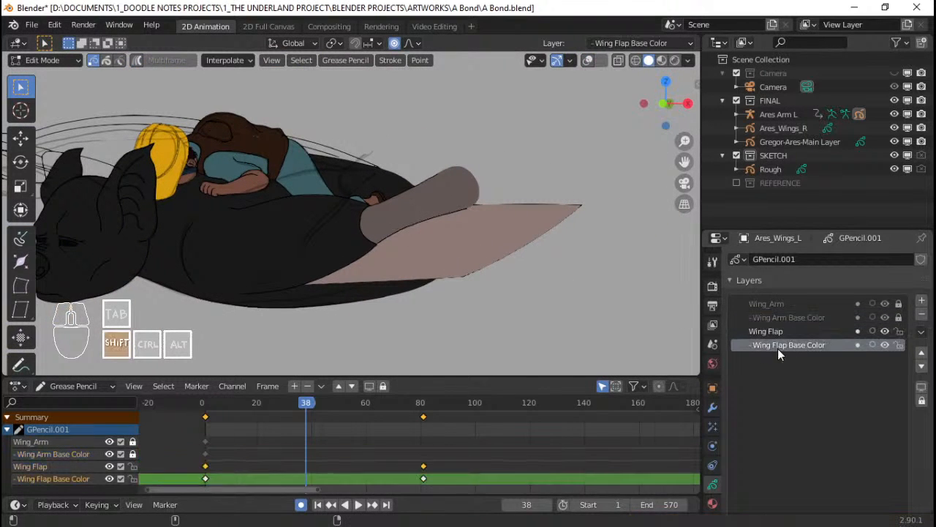
{"action": "key", "text": "a"}
{"action": "key", "text": "q"}
{"action": "middle_click_drag", "start_coordinate": [434, 240], "coordinate": [466, 237], "text": "shift"}
{"action": "scroll", "coordinate": [473, 237], "scroll_direction": "up", "scroll_amount": 1}
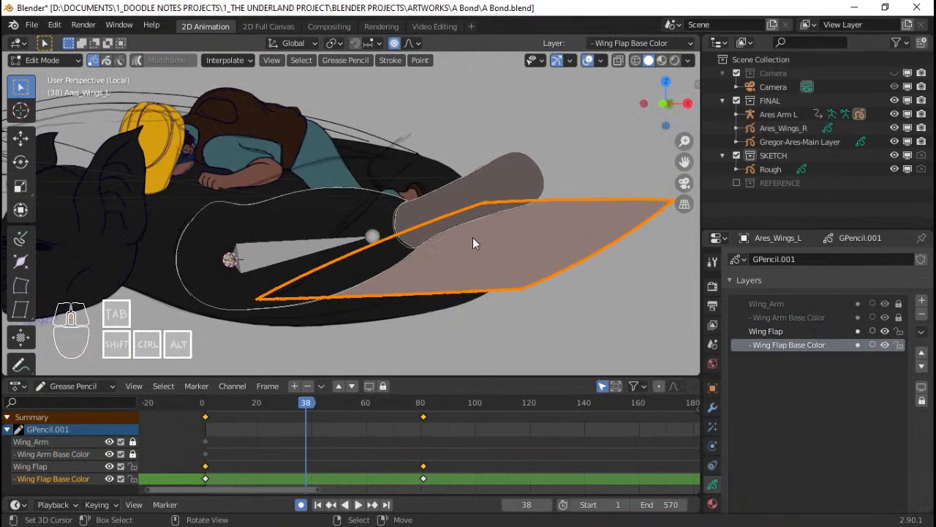
{"action": "left_click", "coordinate": [227, 60]}
{"action": "left_click", "coordinate": [234, 117]}
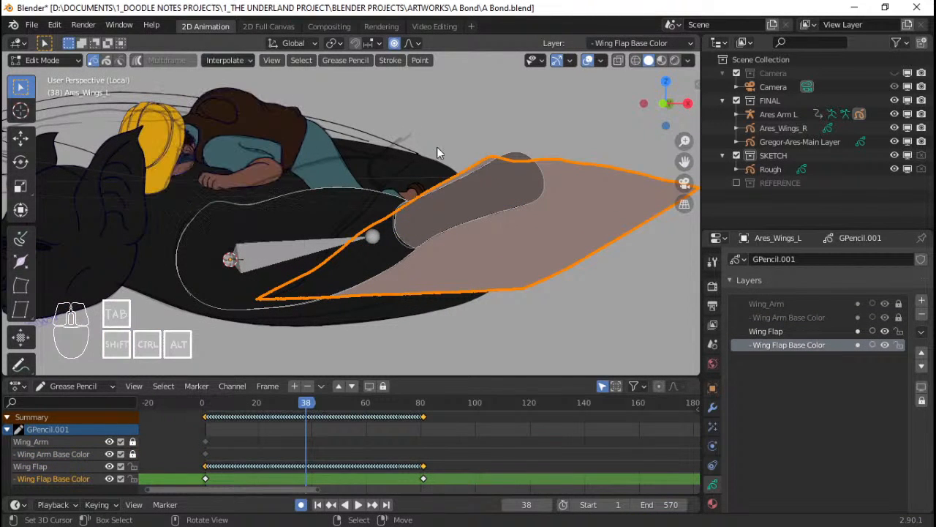
Play the interpolated wing flap motion from frame 1 and compare it with the wing arm's movement
{"action": "left_click", "coordinate": [205, 428]}
{"action": "key", "text": "space"}
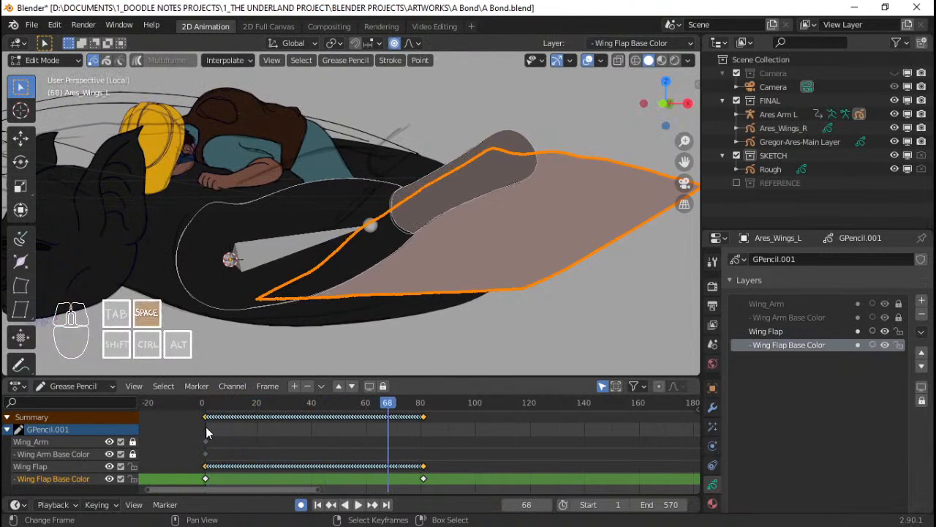
{"action": "key", "text": "Escape"}
{"action": "left_click", "coordinate": [224, 60]}
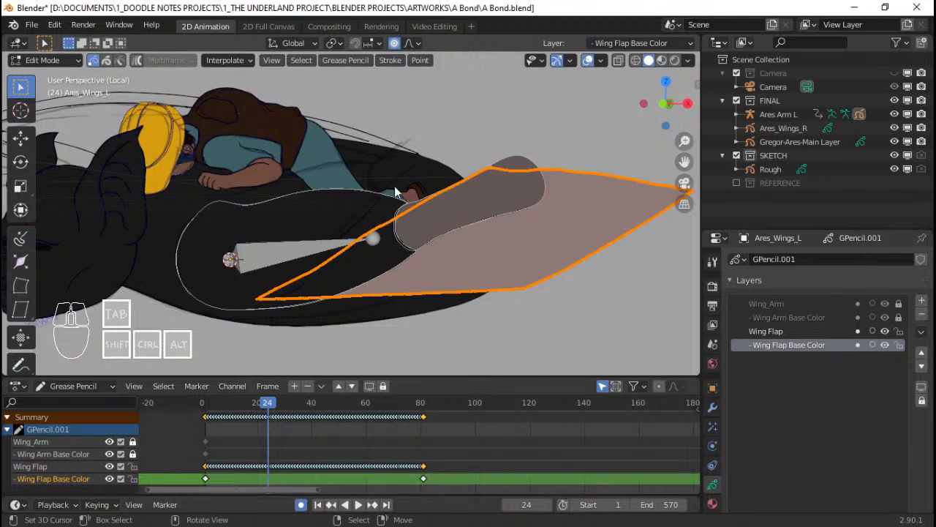
{"action": "left_click", "coordinate": [244, 60]}
{"action": "key", "text": "space"}
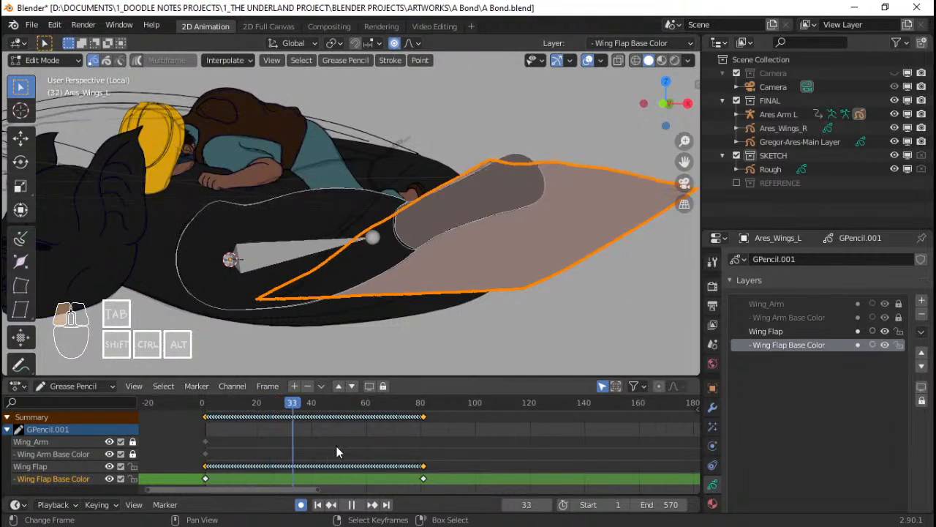
{"action": "key", "text": "space"}
Make Wing Flap the active layer and remove the interpolated breakdown keyframes
{"action": "left_click", "coordinate": [74, 466]}
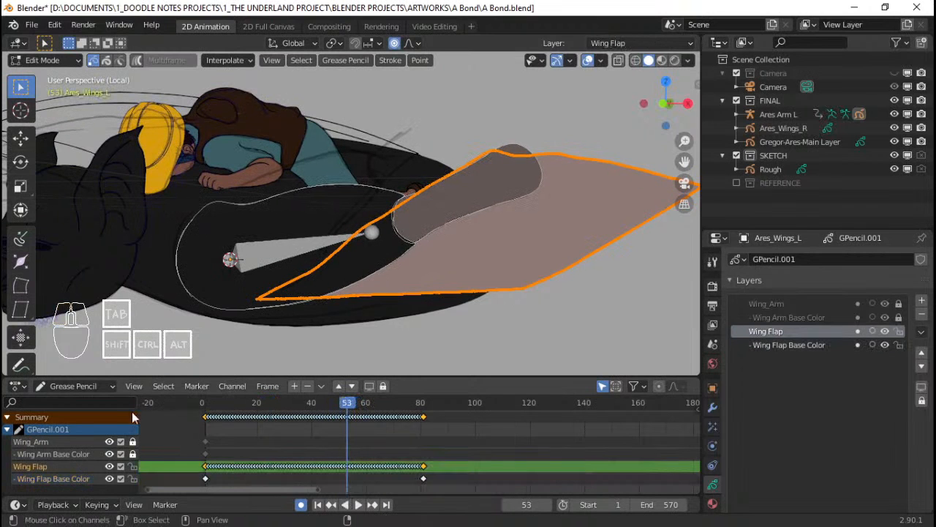
{"action": "left_click", "coordinate": [232, 60]}
{"action": "left_click", "coordinate": [244, 127]}
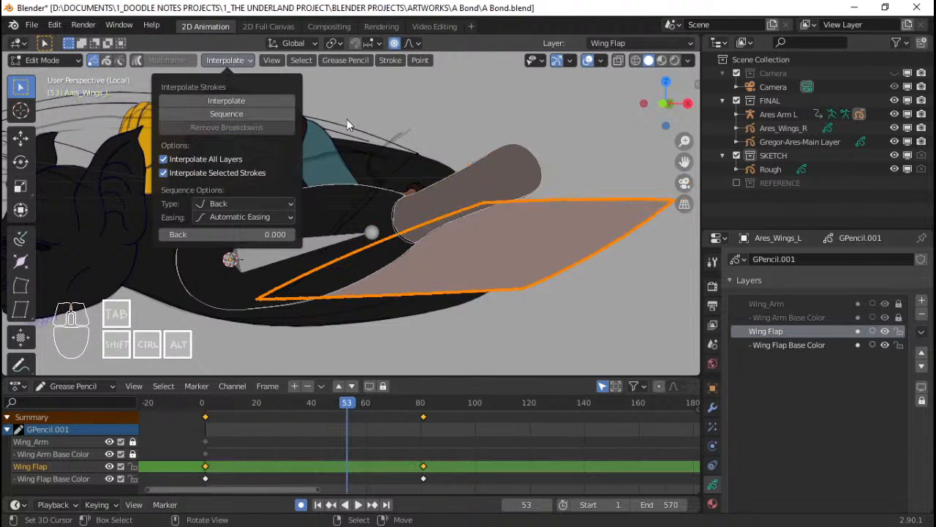
Set the sequence interpolation type to Custom and shape its curve, placing the upper point at about X 0.88, Y 0.92
{"action": "left_click_drag", "start_coordinate": [407, 428], "coordinate": [380, 432]}
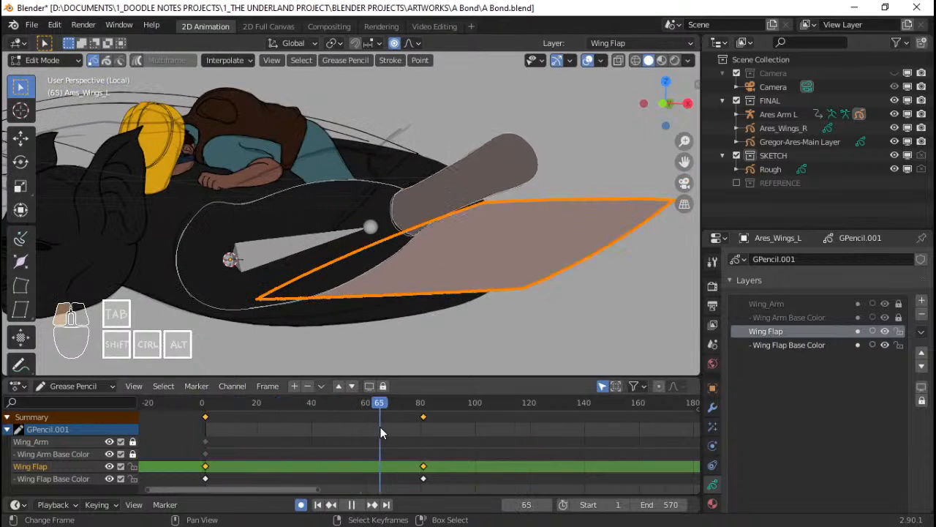
{"action": "left_click", "coordinate": [229, 59]}
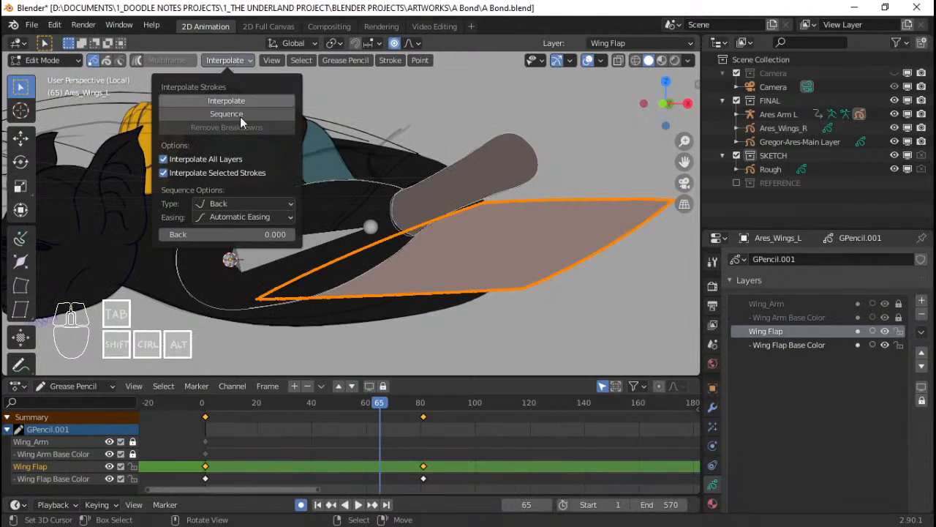
{"action": "left_click", "coordinate": [244, 205]}
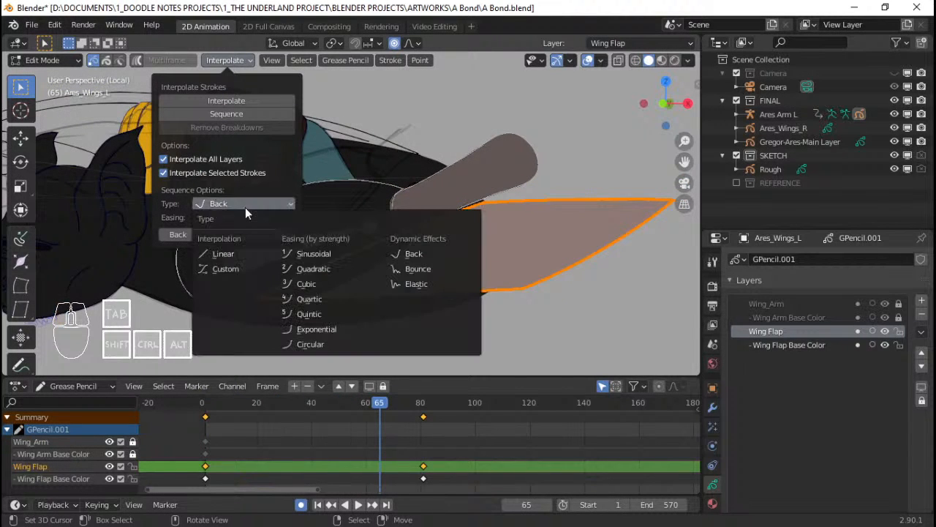
{"action": "left_click", "coordinate": [225, 269]}
{"action": "left_click_drag", "start_coordinate": [177, 327], "coordinate": [174, 326]}
{"action": "left_click_drag", "start_coordinate": [276, 239], "coordinate": [280, 232]}
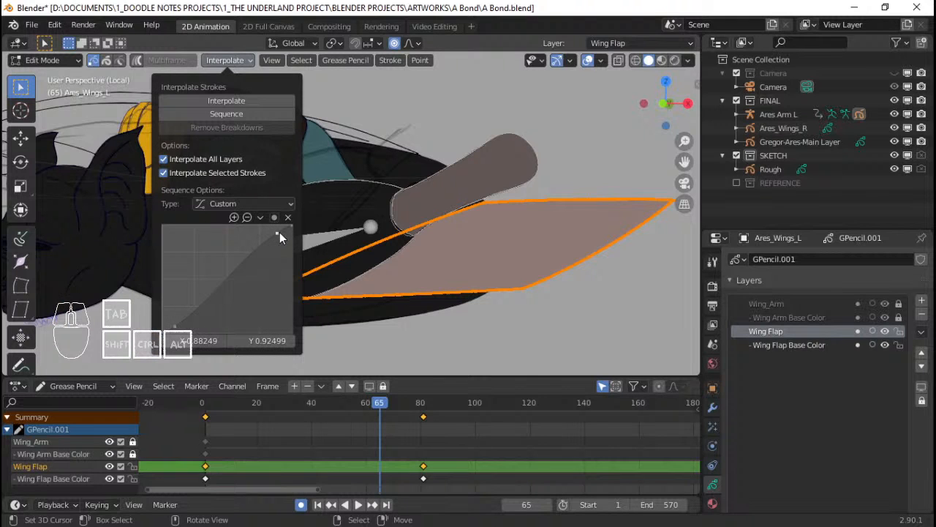
Interpolate the wing flap strokes as a sequence at frame 43 using the custom curve
{"action": "left_click_drag", "start_coordinate": [262, 452], "coordinate": [320, 452]}
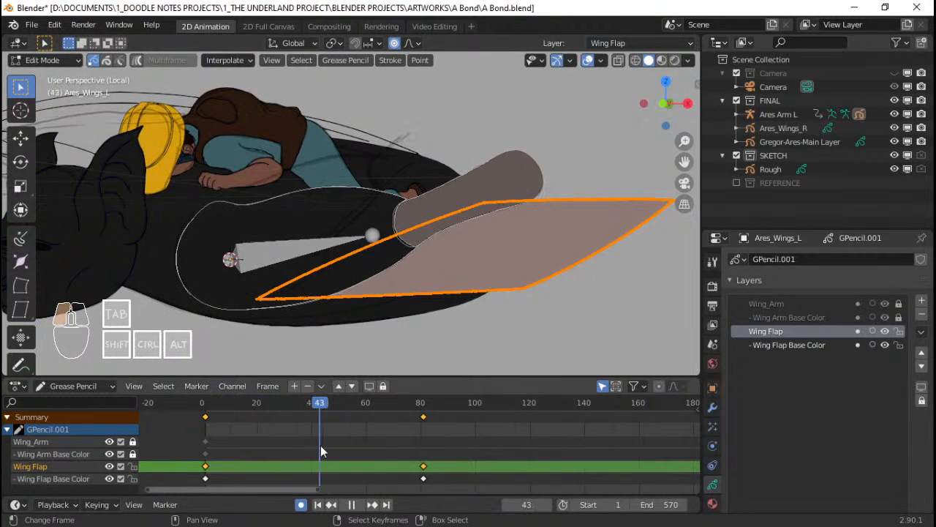
{"action": "left_click", "coordinate": [223, 60]}
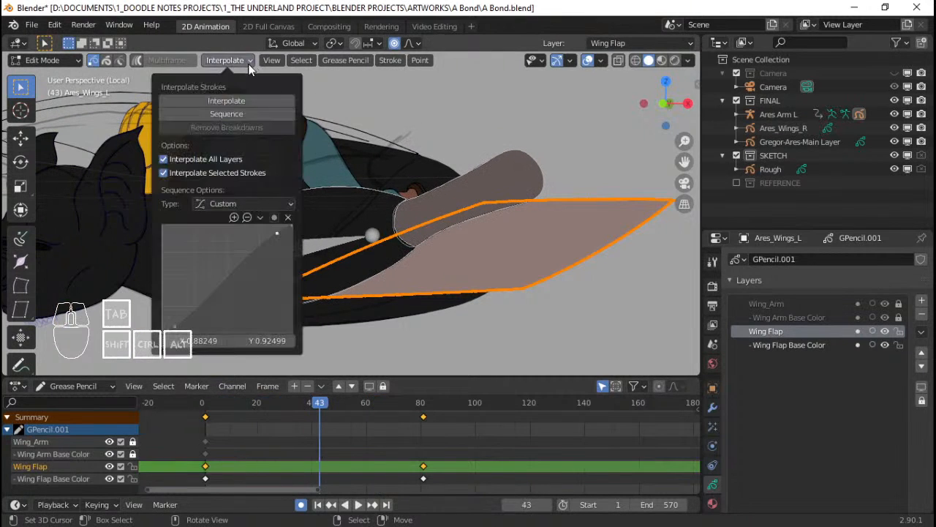
{"action": "left_click", "coordinate": [257, 116]}
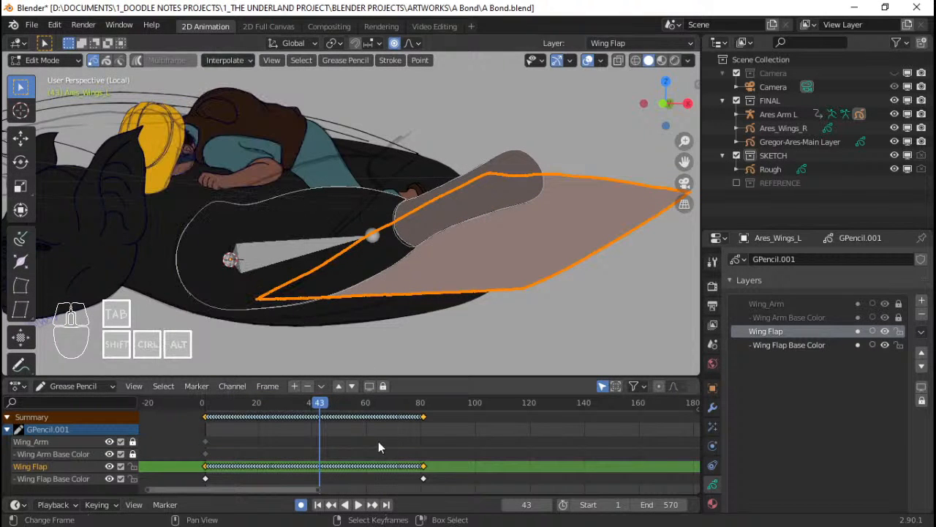
Play back the interpolated wing flap from the start and check the wing arm's position up to frame 88
{"action": "left_click", "coordinate": [194, 433]}
{"action": "key", "text": "space"}
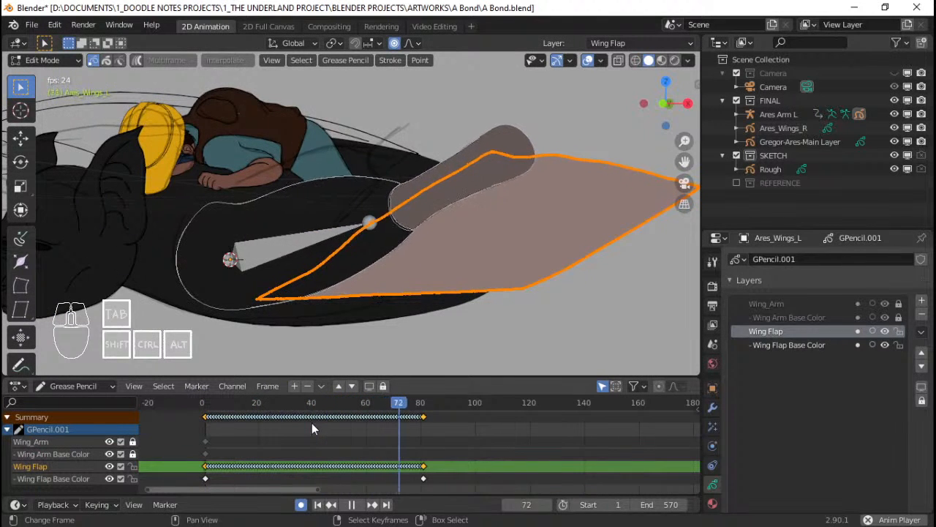
{"action": "left_click_drag", "start_coordinate": [344, 428], "coordinate": [444, 428]}
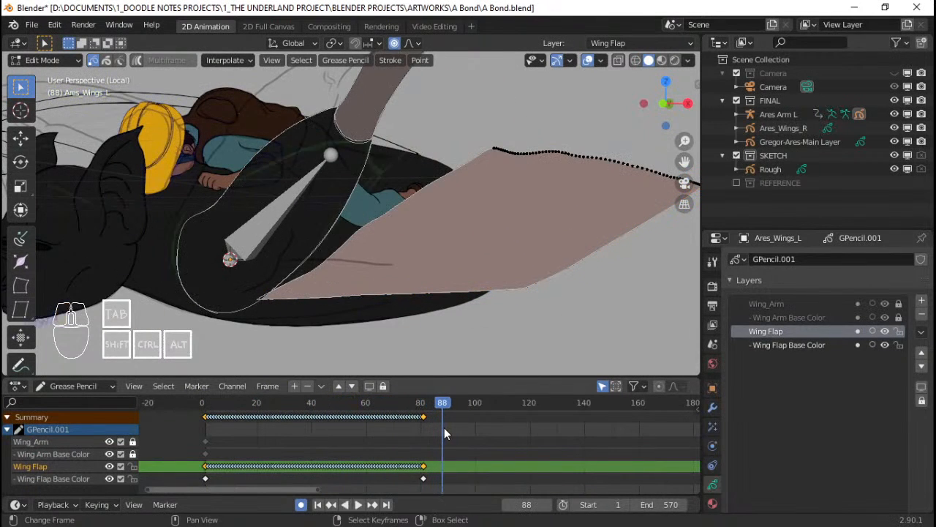
{"action": "key", "text": "space"}
Return to the front view, leave Edit Mode and select the Ares_Wings_L drawing in Object Mode
{"action": "key", "text": "KP_1"}
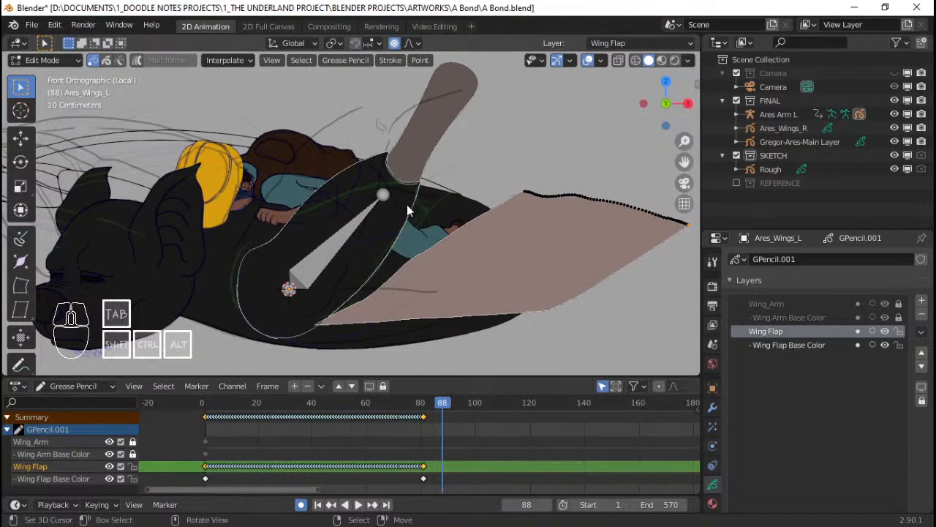
{"action": "key", "text": "Tab"}
{"action": "left_click", "coordinate": [427, 127]}
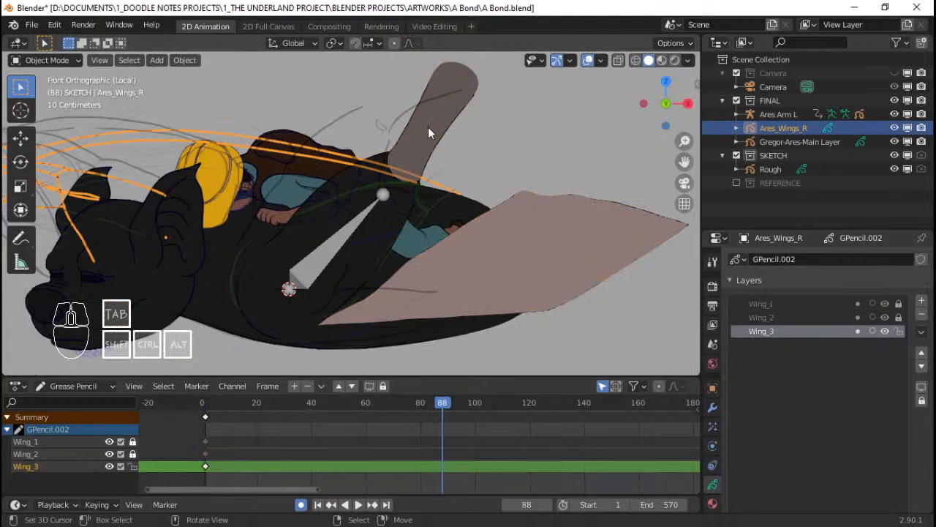
{"action": "left_click", "coordinate": [406, 112]}
{"action": "scroll", "coordinate": [407, 125], "scroll_direction": "up", "scroll_amount": 1}
{"action": "key", "text": "Escape"}
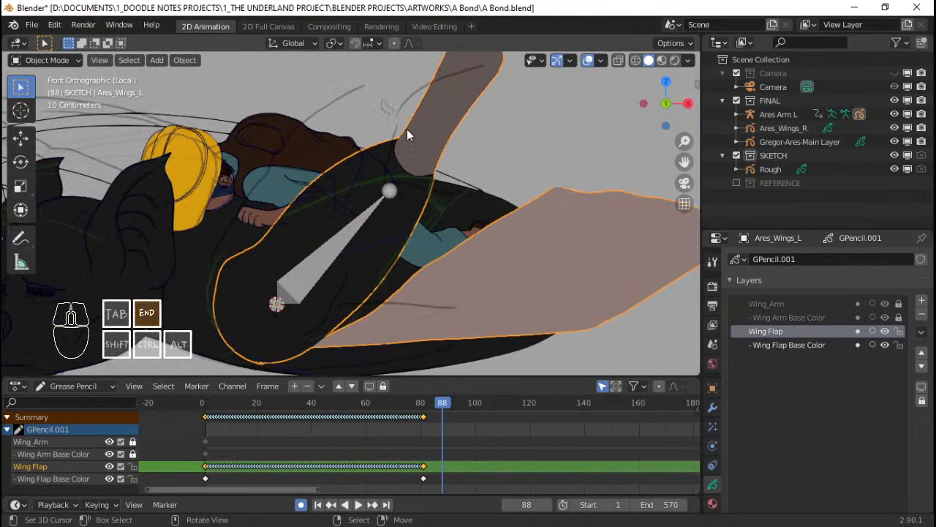
{"action": "scroll", "coordinate": [407, 130], "scroll_direction": "down", "scroll_amount": 2}
{"action": "middle_click_drag", "start_coordinate": [400, 164], "coordinate": [404, 171], "text": "shift"}
{"action": "scroll", "coordinate": [410, 179], "scroll_direction": "up", "scroll_amount": 1}
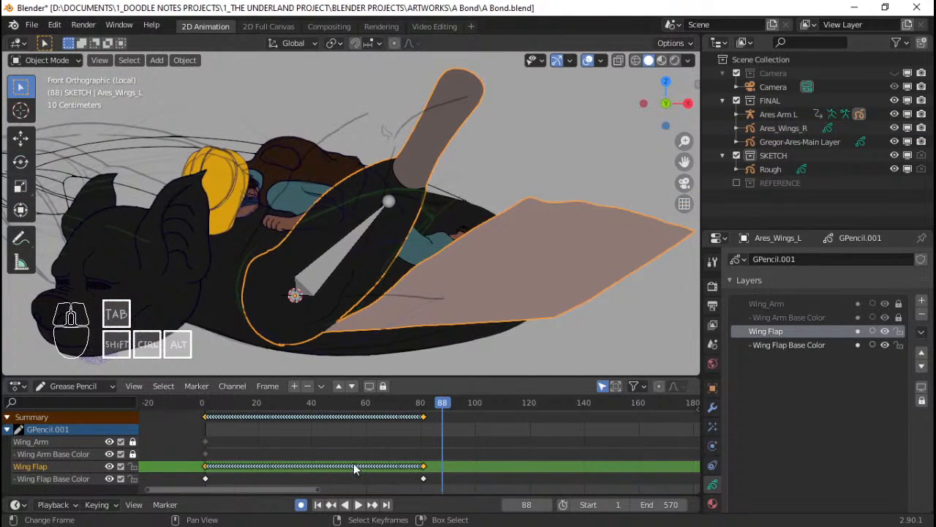
Lock the Wing Flap and Wing Flap Base Color layers and unlock Wing_Arm and Wing Arm Base Color
{"action": "left_click", "coordinate": [898, 331]}
{"action": "left_click", "coordinate": [899, 345]}
{"action": "left_click", "coordinate": [898, 316]}
{"action": "left_click", "coordinate": [899, 303]}
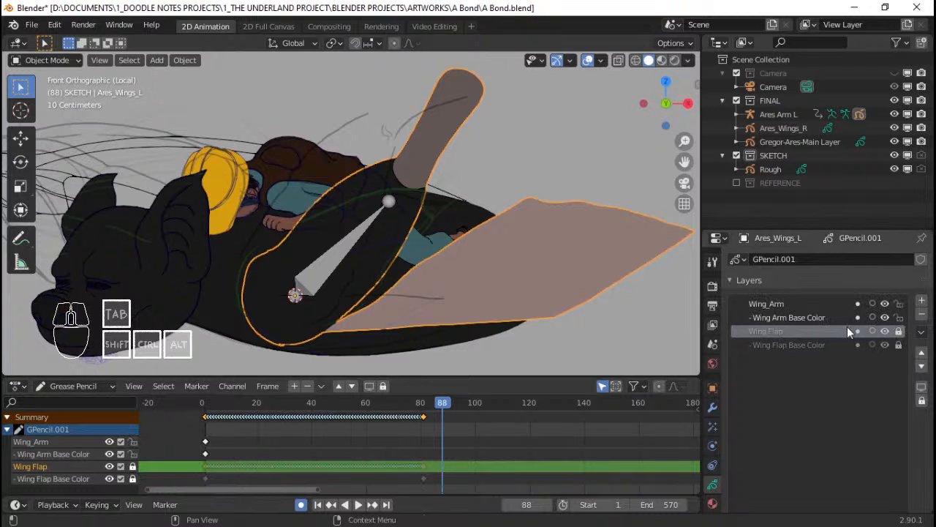
Go to frame 81 and key all unlocked wing arm strokes there by nudging them in Edit Mode
{"action": "middle_click_drag", "start_coordinate": [414, 462], "coordinate": [492, 453]}
{"action": "scroll", "coordinate": [366, 457], "scroll_direction": "up", "scroll_amount": 6}
{"action": "scroll", "coordinate": [481, 455], "scroll_direction": "up", "scroll_amount": 1}
{"action": "left_click_drag", "start_coordinate": [482, 454], "coordinate": [483, 448]}
{"action": "key", "text": "Tab"}
{"action": "key", "text": "a"}
{"action": "key", "text": "g"}
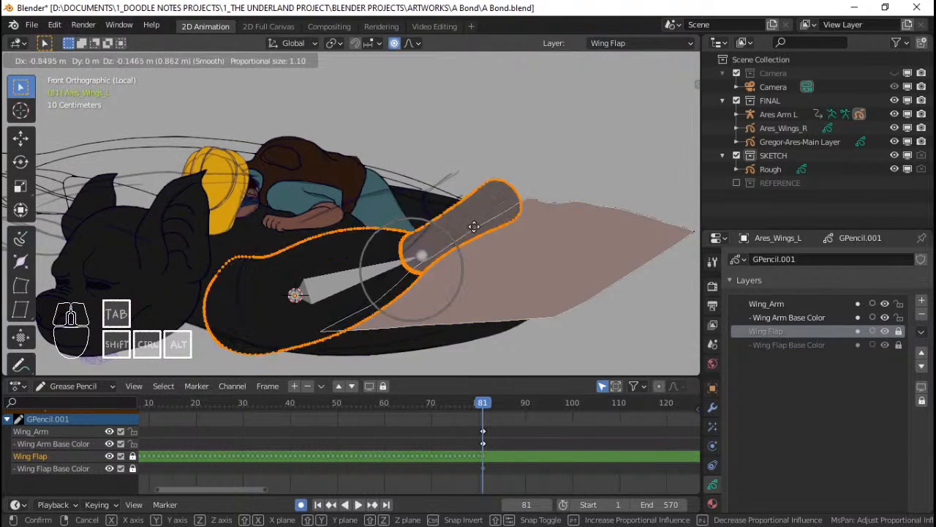
{"action": "left_click", "coordinate": [515, 252]}
{"action": "scroll", "coordinate": [358, 462], "scroll_direction": "down", "scroll_amount": 9}
{"action": "scroll", "coordinate": [497, 445], "scroll_direction": "up", "scroll_amount": 3}
{"action": "middle_click_drag", "start_coordinate": [505, 445], "coordinate": [442, 443]}
{"action": "scroll", "coordinate": [424, 443], "scroll_direction": "up", "scroll_amount": 2}
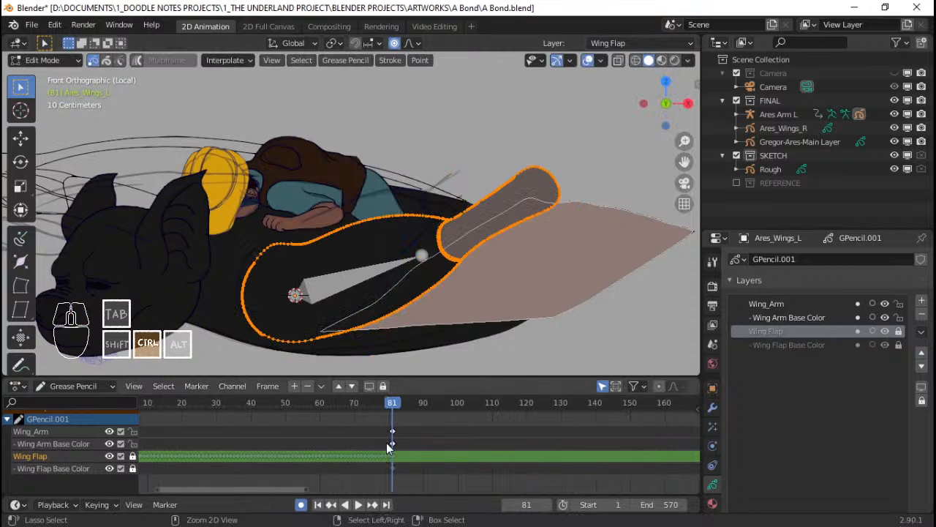
Leave Edit Mode for Object Mode and save the file
{"action": "key", "text": "ctrl+Tab"}
{"action": "key", "text": "ctrl+Tab"}
{"action": "key", "text": "Tab"}
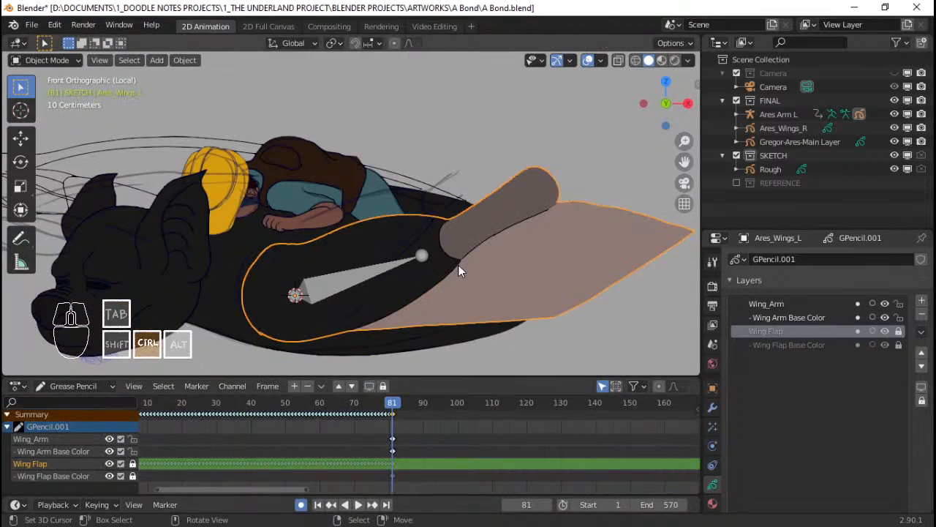
{"action": "key", "text": "ctrl+s"}
Show all objects' keys in the Dope Sheet, go to the arm rig's key at frame 88 and return to selected-only Grease Pencil mode
{"action": "left_click", "coordinate": [73, 386]}
{"action": "left_click", "coordinate": [98, 401]}
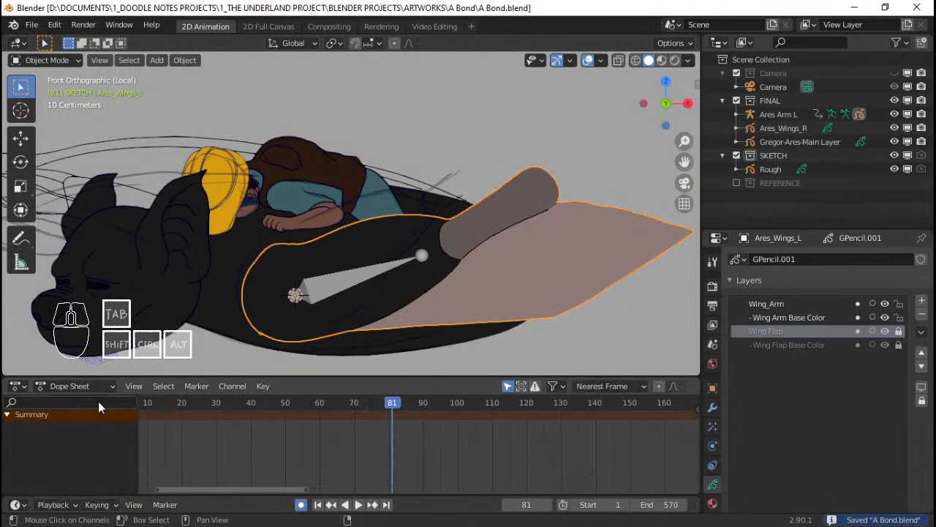
{"action": "left_click", "coordinate": [516, 388]}
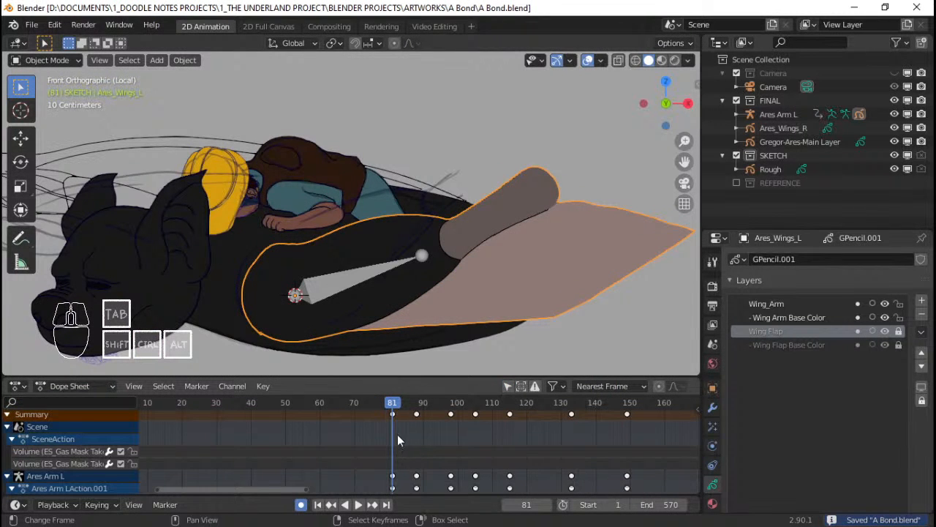
{"action": "left_click_drag", "start_coordinate": [397, 435], "coordinate": [416, 445]}
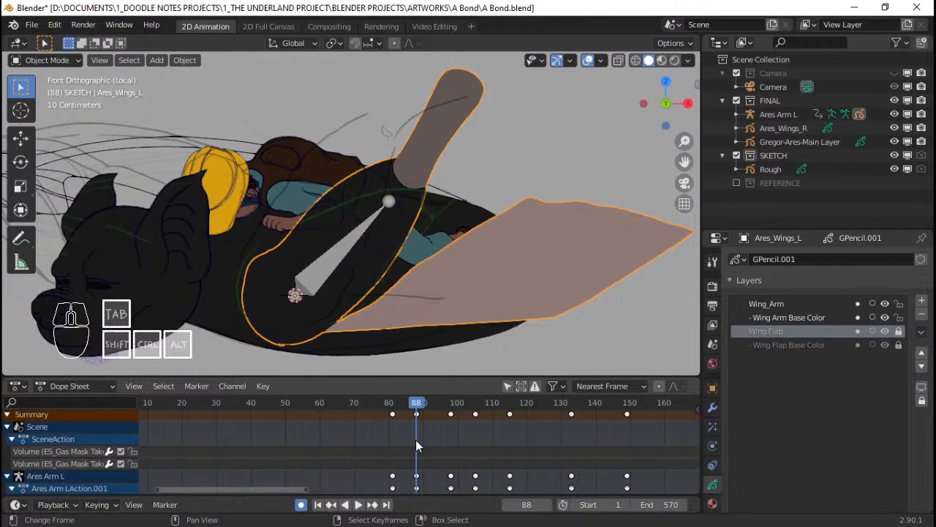
{"action": "left_click", "coordinate": [508, 389]}
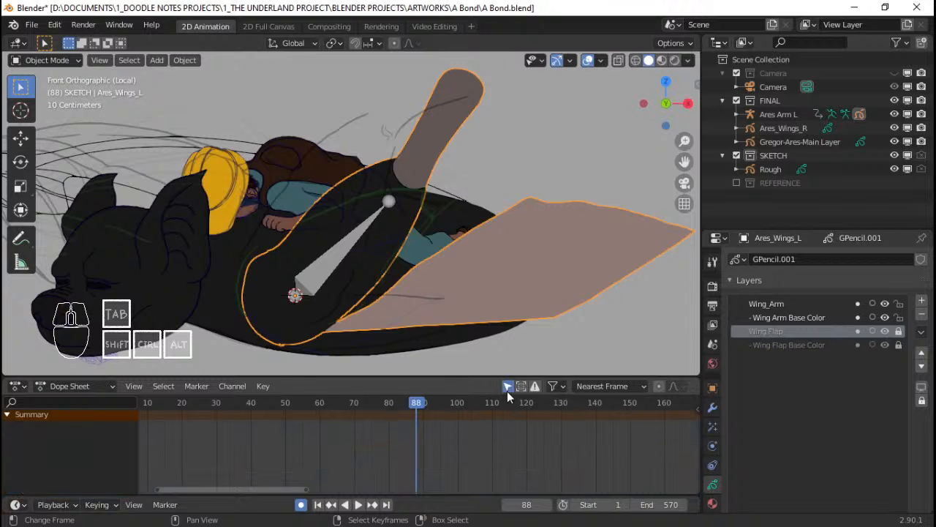
{"action": "left_click", "coordinate": [91, 386]}
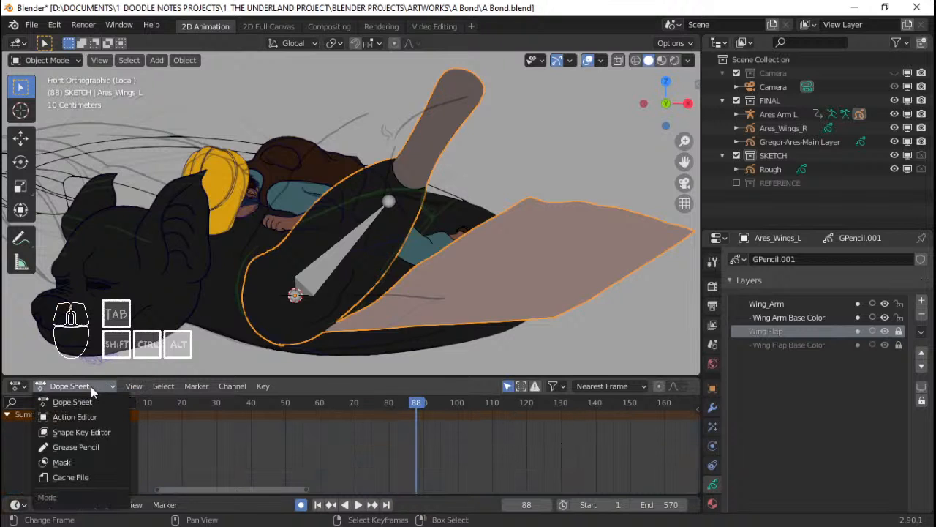
{"action": "left_click", "coordinate": [88, 445]}
Key the wing arm strokes at frame 88 by nudging them in Edit Mode
{"action": "key", "text": "Tab"}
{"action": "key", "text": "g"}
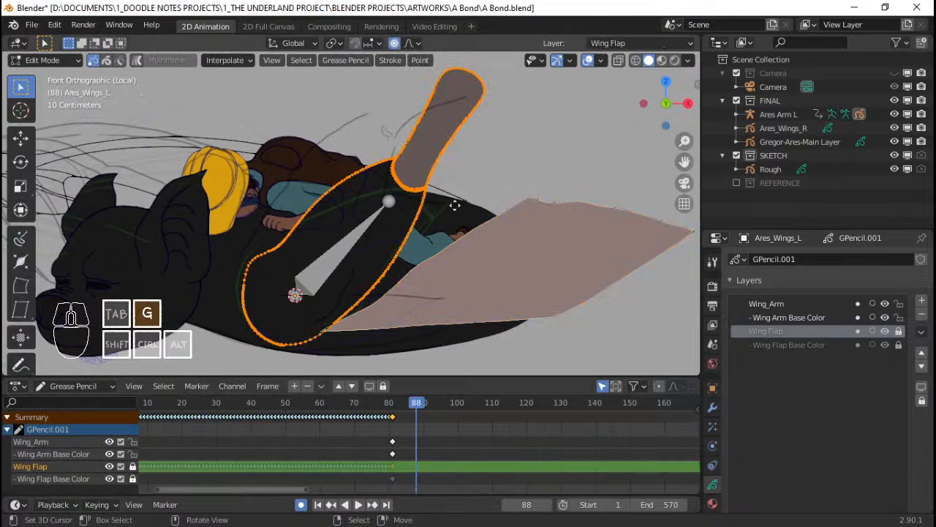
{"action": "left_click", "coordinate": [492, 212]}
Go to frame 85, clear the selection and try to circle-select the points at the outer wing arm's tip
{"action": "left_click_drag", "start_coordinate": [419, 415], "coordinate": [408, 435]}
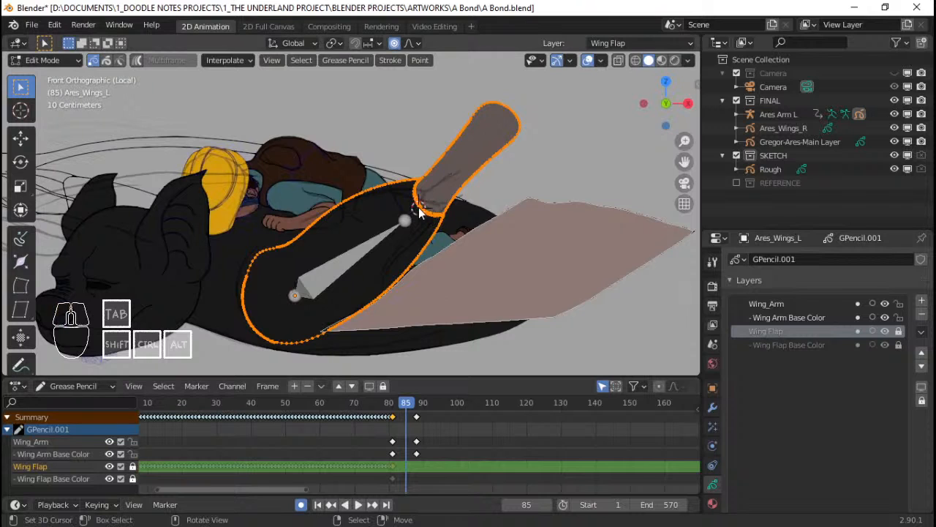
{"action": "key", "text": "alt+a"}
{"action": "key", "text": "c"}
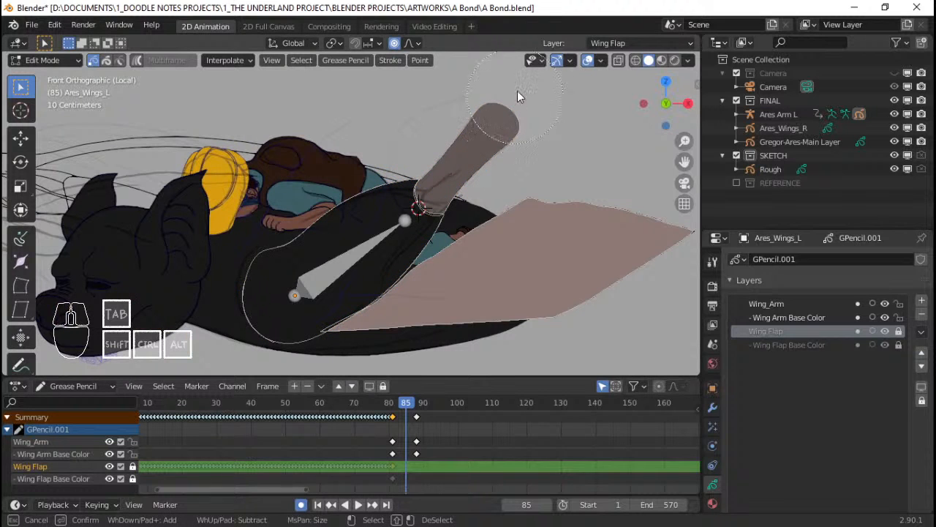
{"action": "left_click_drag", "start_coordinate": [517, 95], "coordinate": [485, 123]}
{"action": "right_click", "coordinate": [485, 123]}
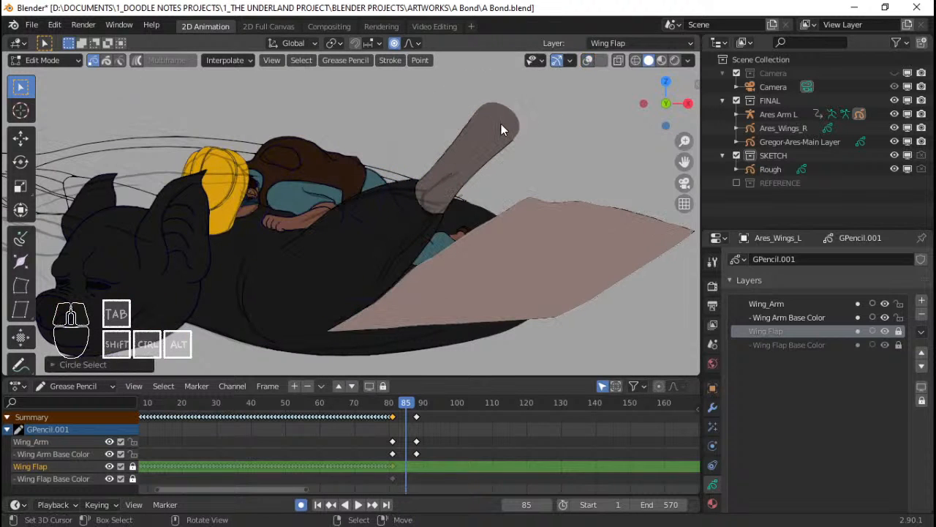
{"action": "key", "text": "shift+alt+z"}
{"action": "key", "text": "c"}
{"action": "left_click_drag", "start_coordinate": [511, 121], "coordinate": [511, 120]}
{"action": "left_click", "coordinate": [511, 120]}
{"action": "right_click", "coordinate": [511, 120]}
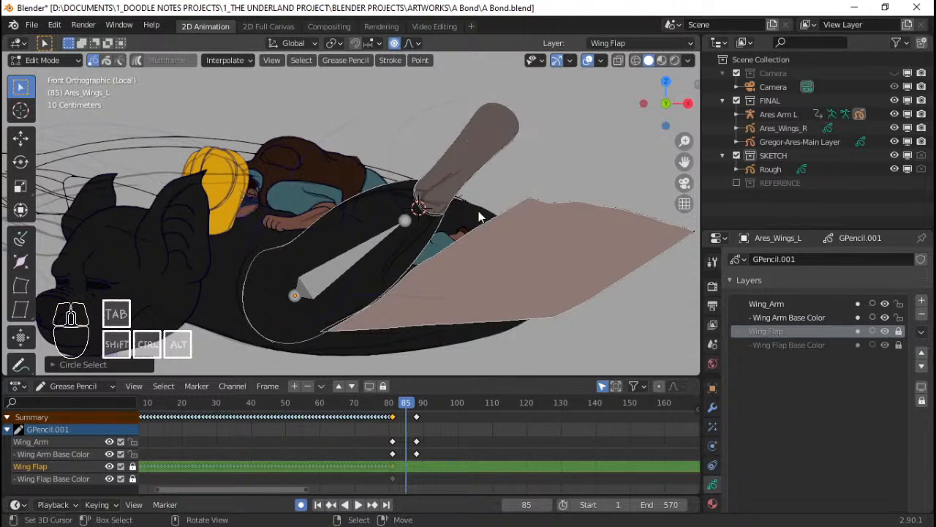
{"action": "left_click", "coordinate": [432, 241]}
{"action": "left_click", "coordinate": [495, 132]}
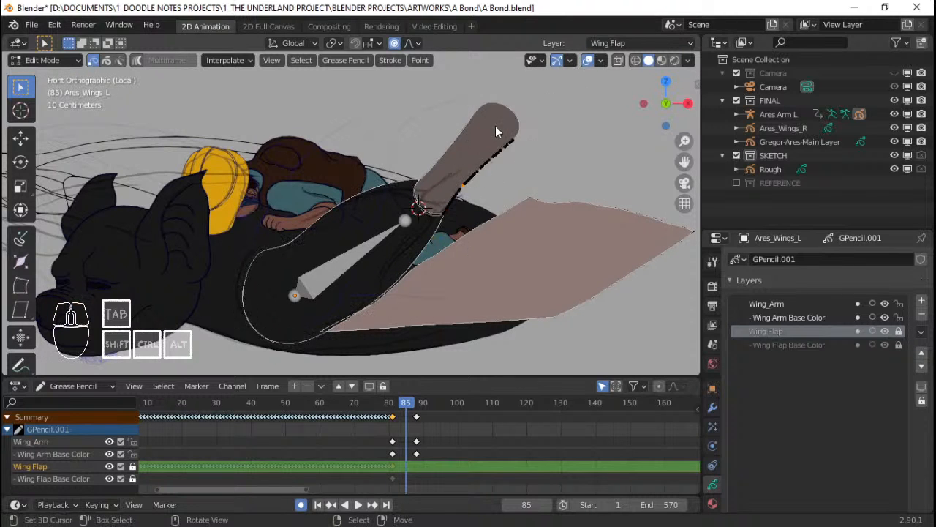
Try circle and box selection on the outer wing arm's points, clearing the selection between attempts
{"action": "key", "text": "c"}
{"action": "left_click_drag", "start_coordinate": [520, 110], "coordinate": [508, 116]}
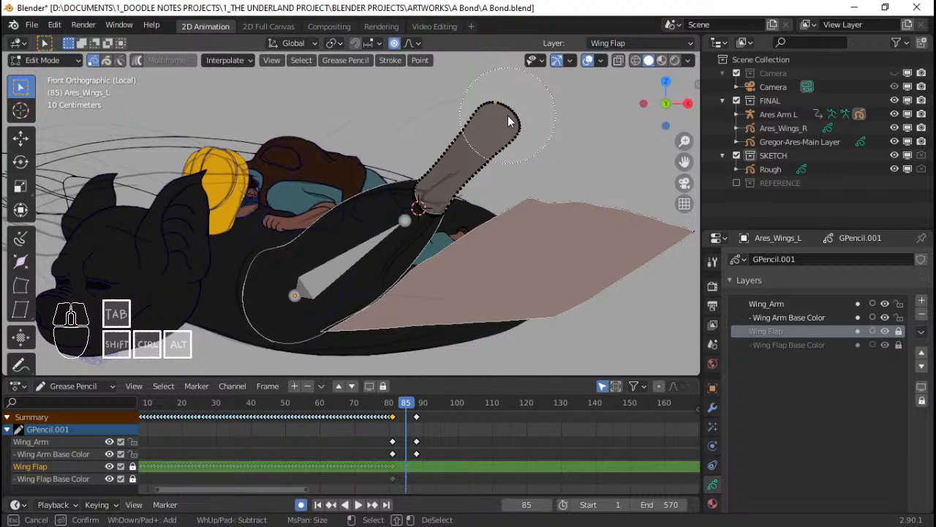
{"action": "middle_click_drag", "start_coordinate": [508, 116], "coordinate": [472, 212]}
{"action": "key", "text": "KP_1"}
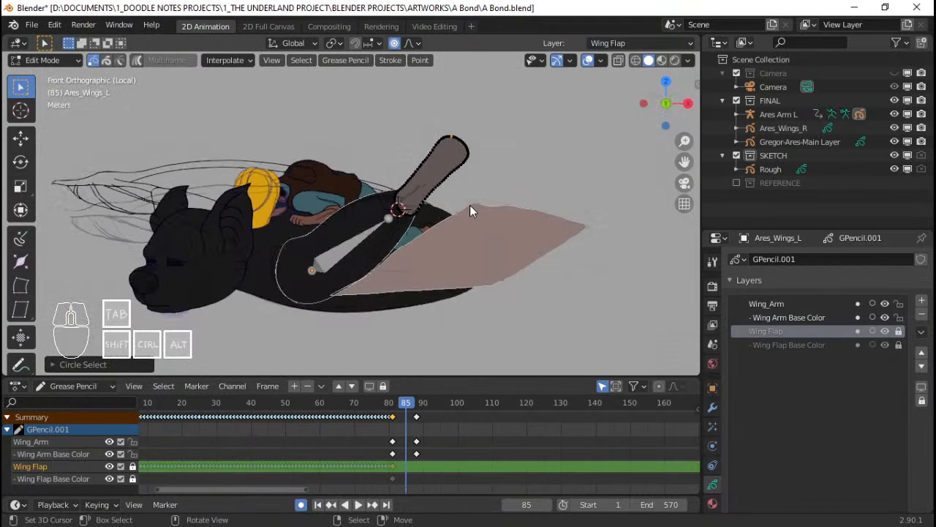
{"action": "scroll", "coordinate": [470, 203], "scroll_direction": "up", "scroll_amount": 4}
{"action": "scroll", "coordinate": [471, 202], "scroll_direction": "down", "scroll_amount": 3}
{"action": "key", "text": "b"}
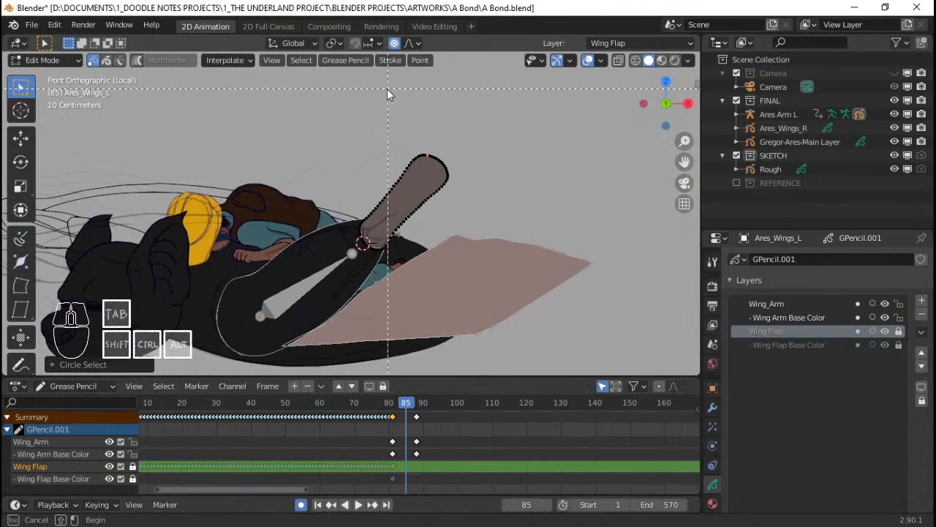
{"action": "left_click_drag", "start_coordinate": [387, 89], "coordinate": [488, 207]}
{"action": "key", "text": "alt+a"}
{"action": "key", "text": "c"}
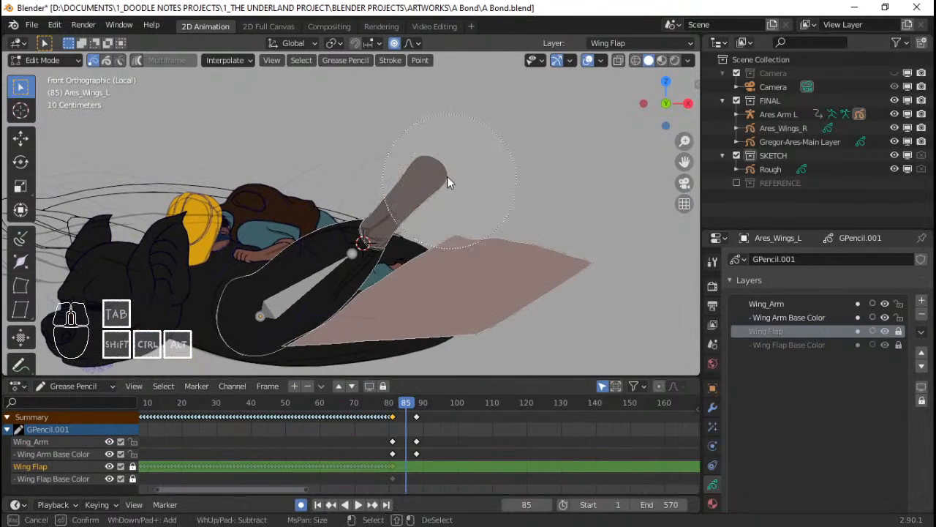
{"action": "left_click", "coordinate": [445, 169]}
{"action": "right_click", "coordinate": [444, 168]}
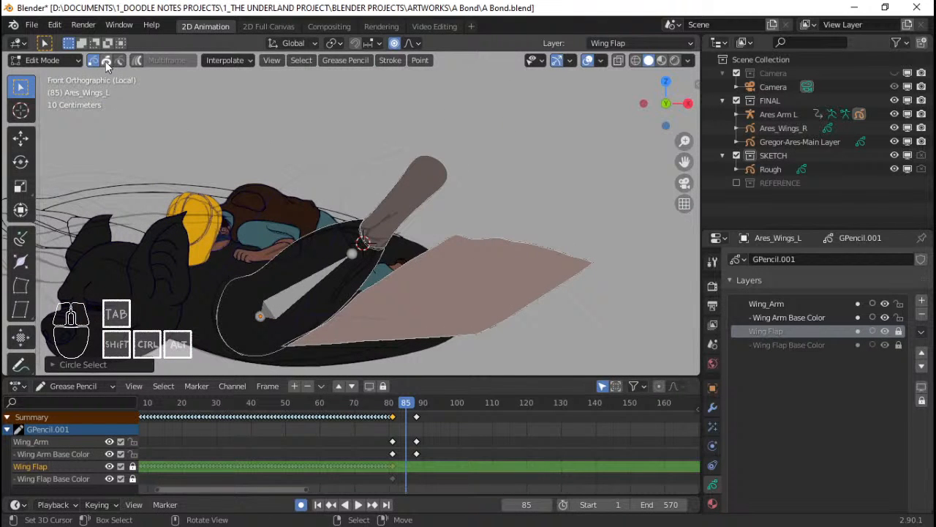
Re-enter Edit Mode through Object Mode and circle-select the points around the outer wing arm's rounded tip
{"action": "scroll", "coordinate": [388, 247], "scroll_direction": "down", "scroll_amount": 2}
{"action": "middle_click_drag", "start_coordinate": [389, 247], "coordinate": [401, 226], "text": "shift"}
{"action": "scroll", "coordinate": [403, 226], "scroll_direction": "up", "scroll_amount": 1}
{"action": "key", "text": "ctrl+Tab"}
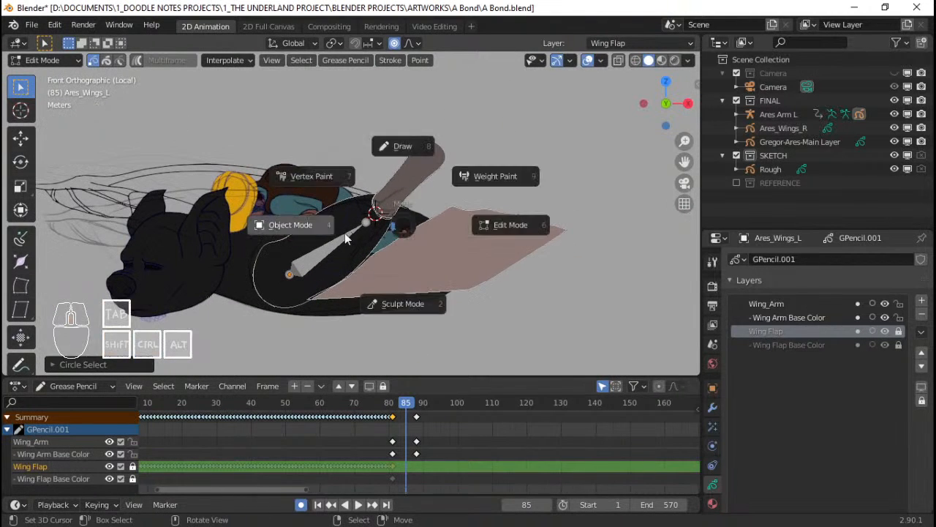
{"action": "left_click", "coordinate": [324, 231]}
{"action": "key", "text": "Tab"}
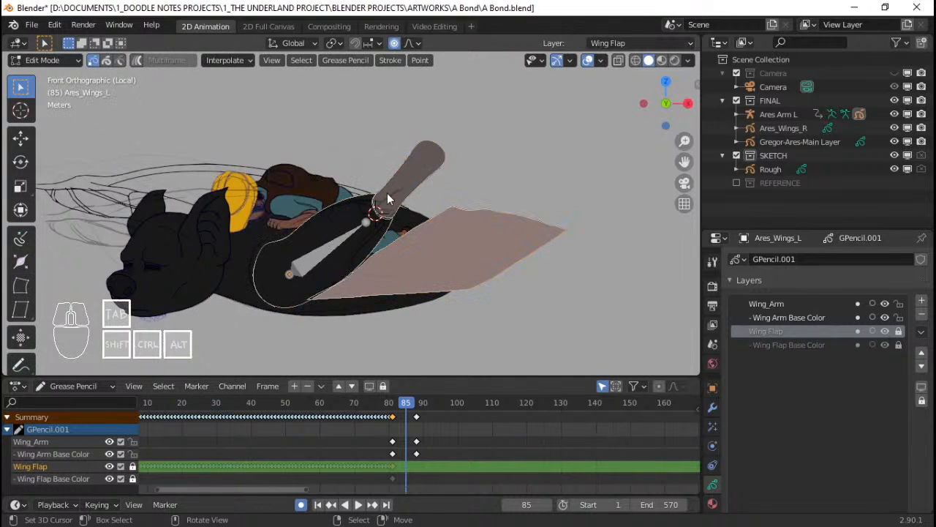
{"action": "scroll", "coordinate": [507, 181], "scroll_direction": "up", "scroll_amount": 3}
{"action": "left_click", "coordinate": [473, 152]}
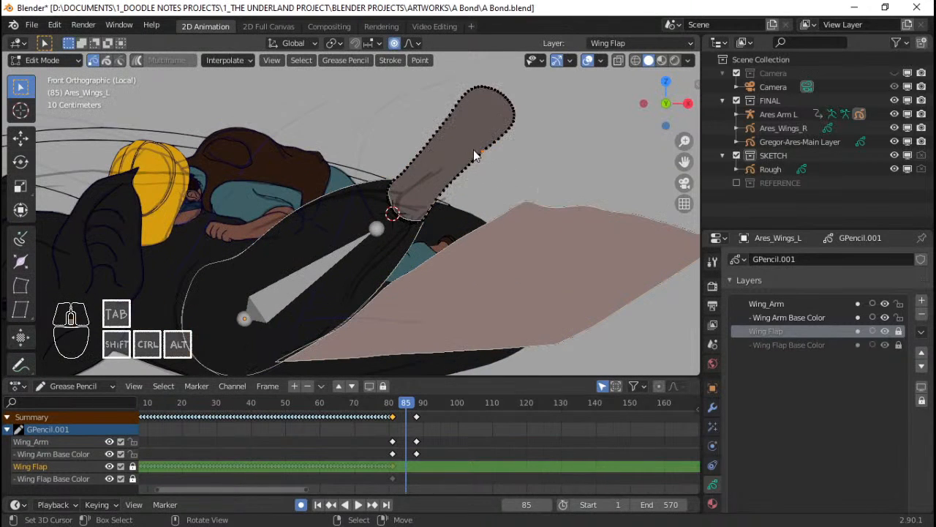
{"action": "scroll", "coordinate": [474, 152], "scroll_direction": "down", "scroll_amount": 3}
{"action": "key", "text": "c"}
{"action": "left_click", "coordinate": [443, 139]}
{"action": "mouse_move", "coordinate": [444, 139]}
{"action": "left_mouse_down"}
{"action": "mouse_move", "coordinate": [436, 160]}
{"action": "mouse_move", "coordinate": [473, 166]}
{"action": "mouse_move", "coordinate": [462, 178]}
{"action": "left_mouse_up"}
{"action": "right_click", "coordinate": [461, 178]}
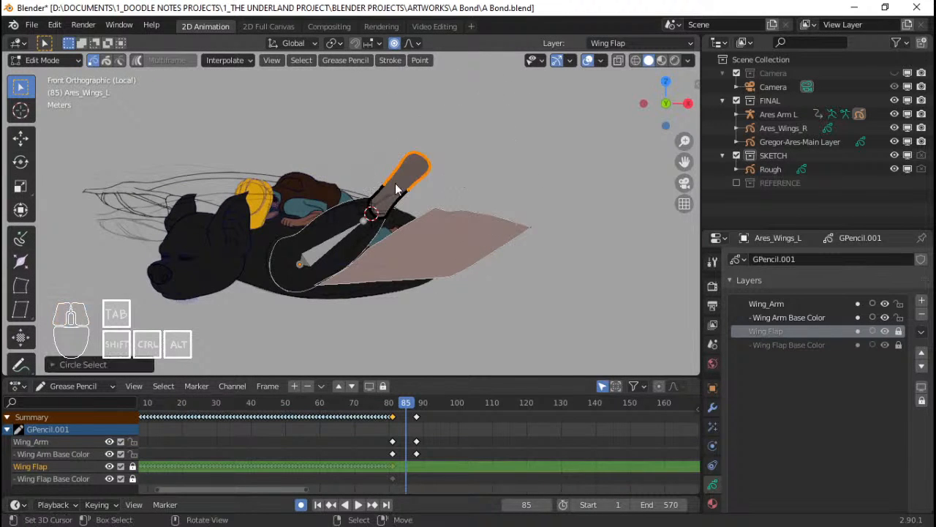
Check the wing from other angles, return to the front view and try to circle-select points around the wing arm's joint
{"action": "middle_click_drag", "start_coordinate": [461, 178], "coordinate": [460, 229]}
{"action": "key", "text": "KP_0"}
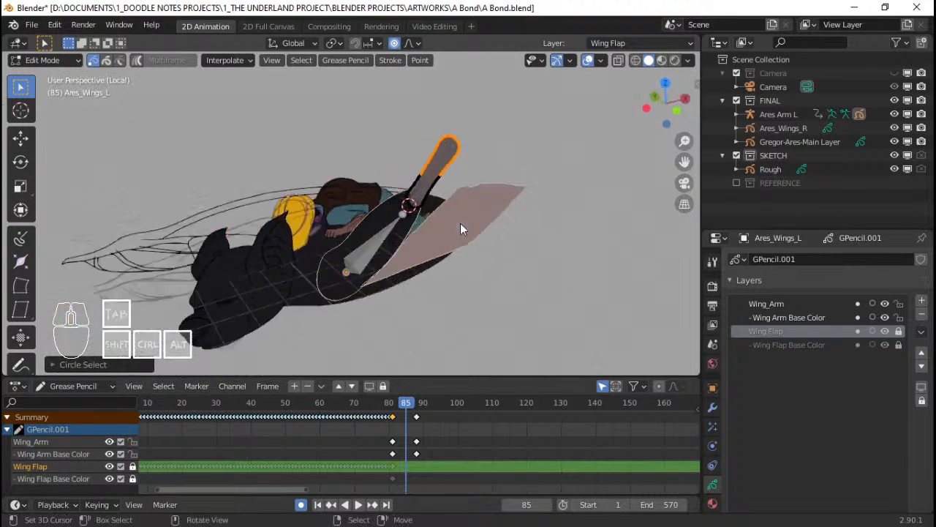
{"action": "key", "text": "KP_0"}
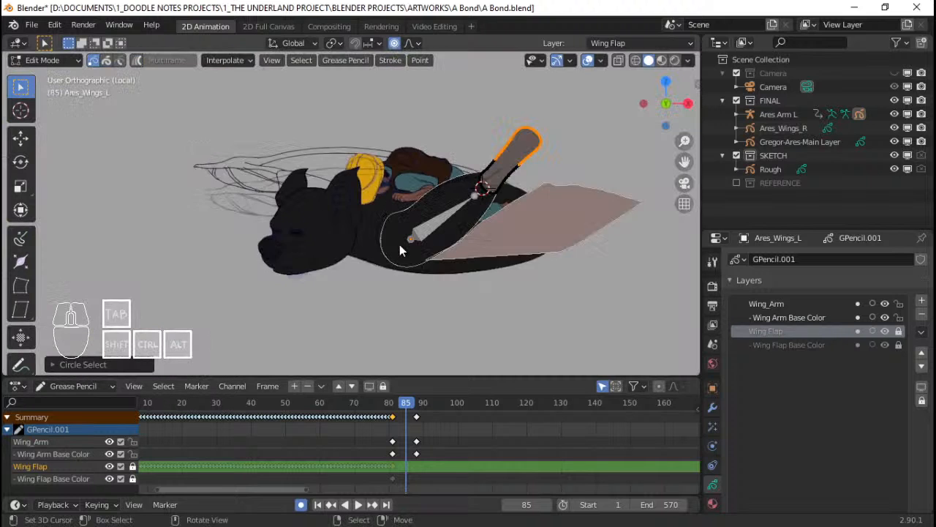
{"action": "key", "text": "KP_1"}
{"action": "key", "text": "c"}
{"action": "mouse_move", "coordinate": [462, 239]}
{"action": "left_mouse_down"}
{"action": "mouse_move", "coordinate": [437, 212]}
{"action": "mouse_move", "coordinate": [395, 241]}
{"action": "mouse_move", "coordinate": [342, 313]}
{"action": "mouse_move", "coordinate": [396, 284]}
{"action": "mouse_move", "coordinate": [401, 252]}
{"action": "left_mouse_up"}
{"action": "right_click", "coordinate": [401, 252]}
{"action": "key", "text": "c"}
{"action": "mouse_move", "coordinate": [308, 301]}
{"action": "middle_mouse_down"}
{"action": "mouse_move", "coordinate": [363, 241]}
{"action": "mouse_move", "coordinate": [314, 291]}
{"action": "mouse_move", "coordinate": [393, 278]}
{"action": "mouse_move", "coordinate": [379, 265]}
{"action": "middle_mouse_up"}
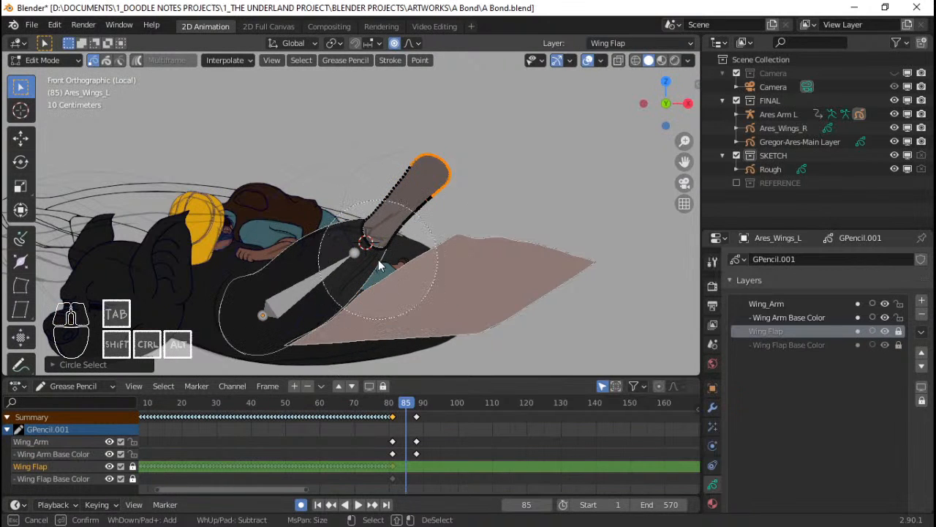
{"action": "scroll", "coordinate": [379, 265], "scroll_direction": "up", "scroll_amount": 2}
{"action": "right_click", "coordinate": [379, 265]}
{"action": "scroll", "coordinate": [476, 223], "scroll_direction": "down", "scroll_amount": 2}
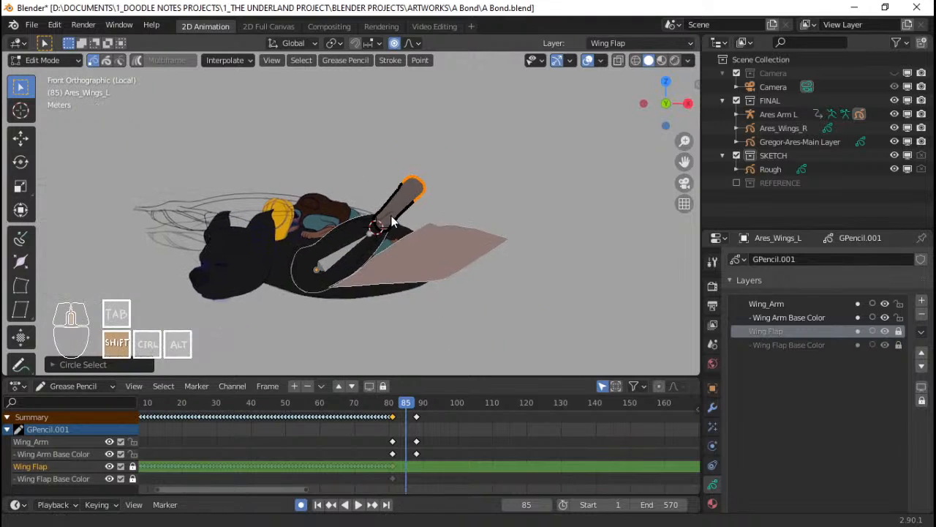
{"action": "scroll", "coordinate": [459, 214], "scroll_direction": "down", "scroll_amount": 1}
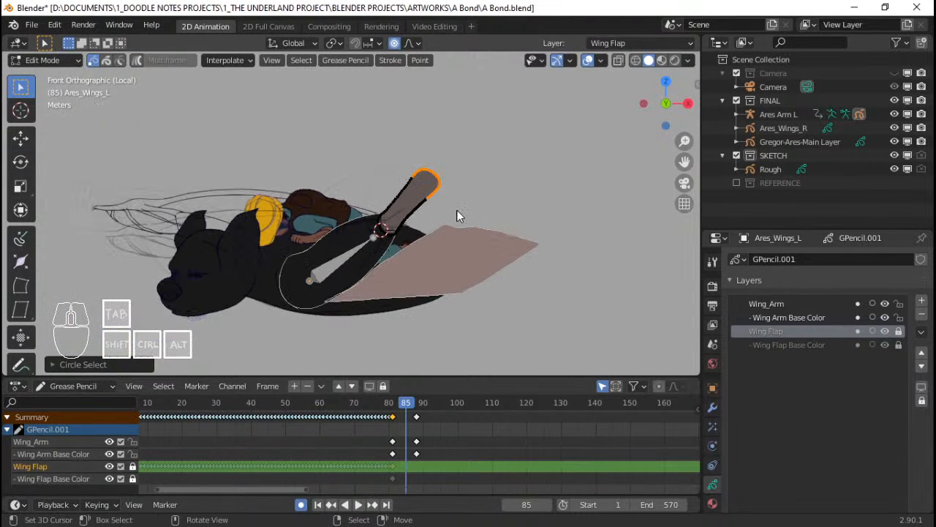
Save the file, re-enter Edit Mode, save again and switch to Object Mode
{"action": "key", "text": "ctrl+s"}
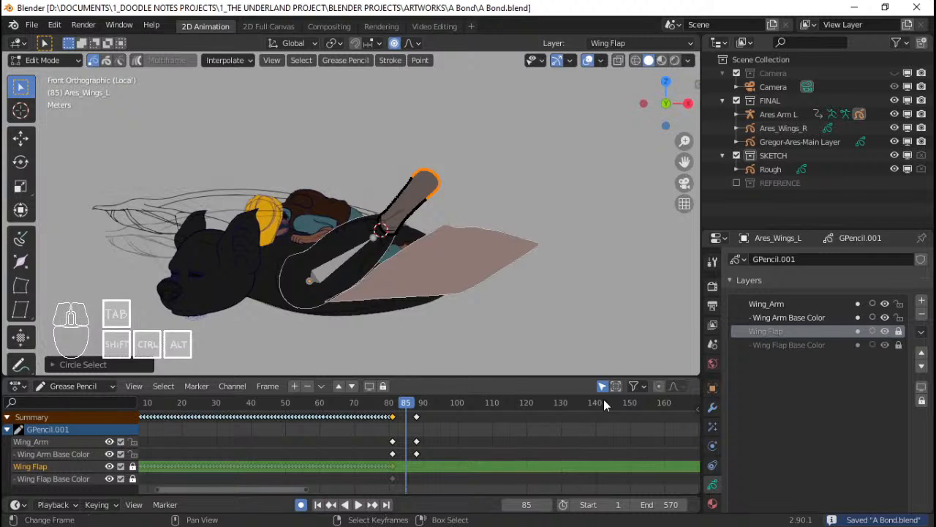
{"action": "scroll", "coordinate": [472, 207], "scroll_direction": "up", "scroll_amount": 3}
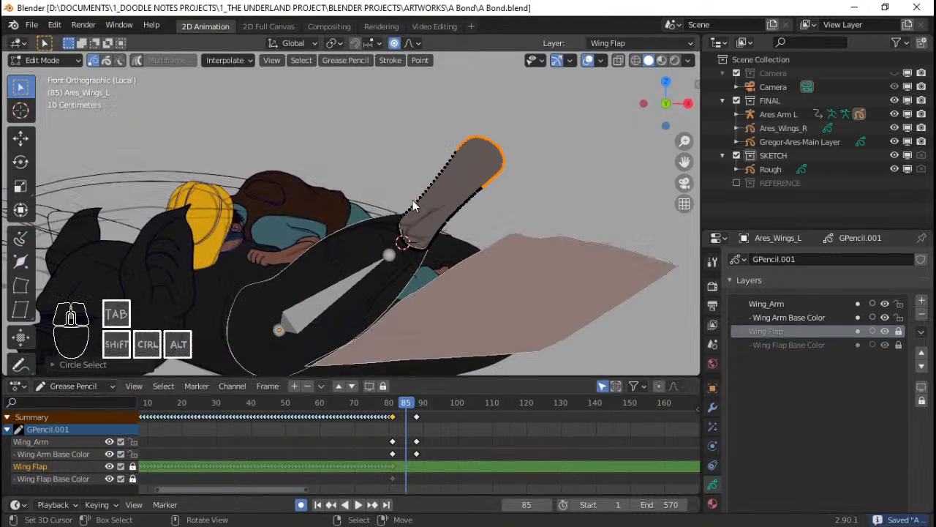
{"action": "key", "text": "Tab"}
{"action": "key", "text": "Tab"}
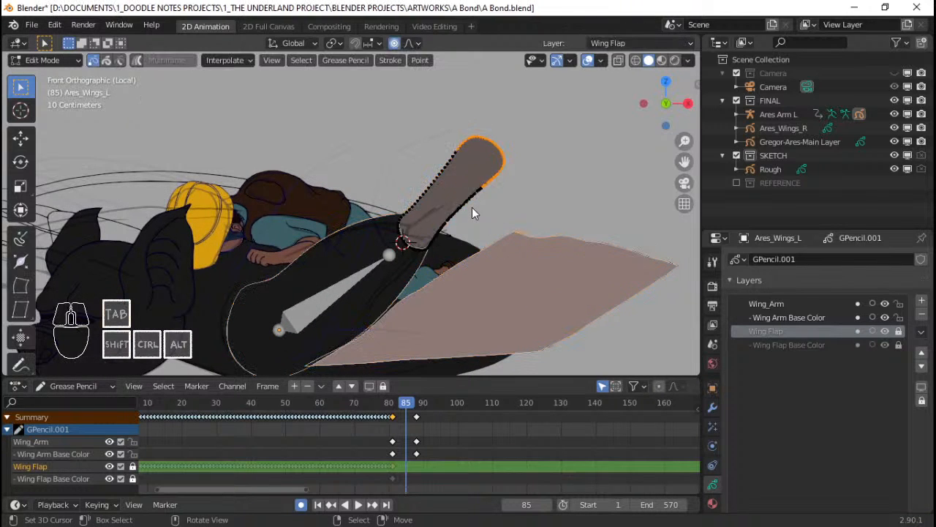
{"action": "key", "text": "ctrl+s"}
{"action": "scroll", "coordinate": [475, 205], "scroll_direction": "down", "scroll_amount": 2, "text": "ctrl"}
{"action": "key", "text": "Tab"}
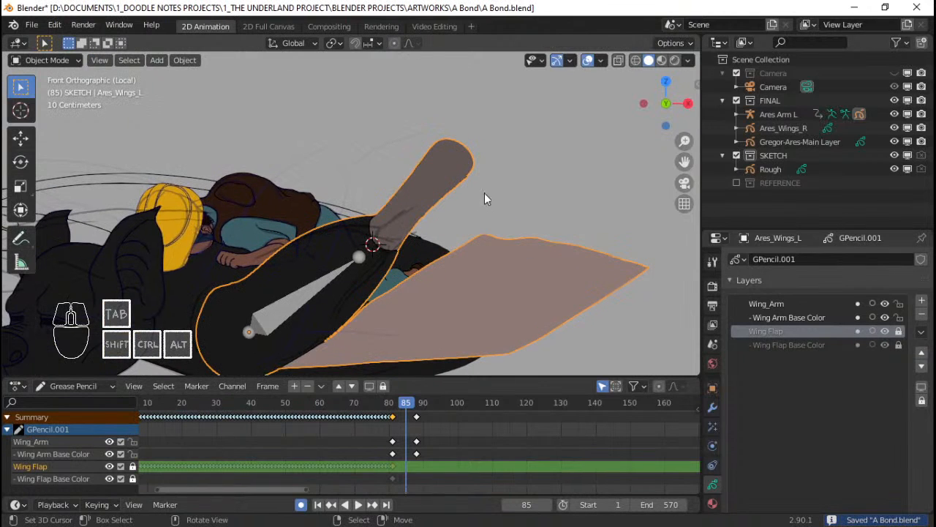
In Edit Mode, circle-select the wing arm points around the elbow joint in addition to the tip
{"action": "key", "text": "Tab"}
{"action": "key", "text": "c"}
{"action": "mouse_move", "coordinate": [480, 141]}
{"action": "left_mouse_down"}
{"action": "mouse_move", "coordinate": [448, 153]}
{"action": "mouse_move", "coordinate": [389, 235]}
{"action": "mouse_move", "coordinate": [381, 267]}
{"action": "left_mouse_up"}
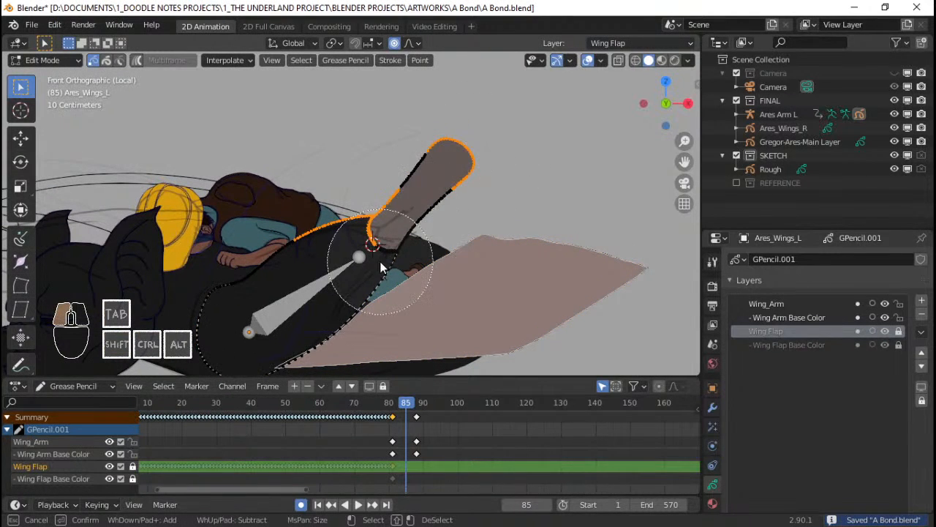
{"action": "right_click", "coordinate": [476, 209]}
Return to Object Mode, save A Bond.blend and close the program
{"action": "key", "text": "Tab"}
{"action": "key", "text": "ctrl+s"}
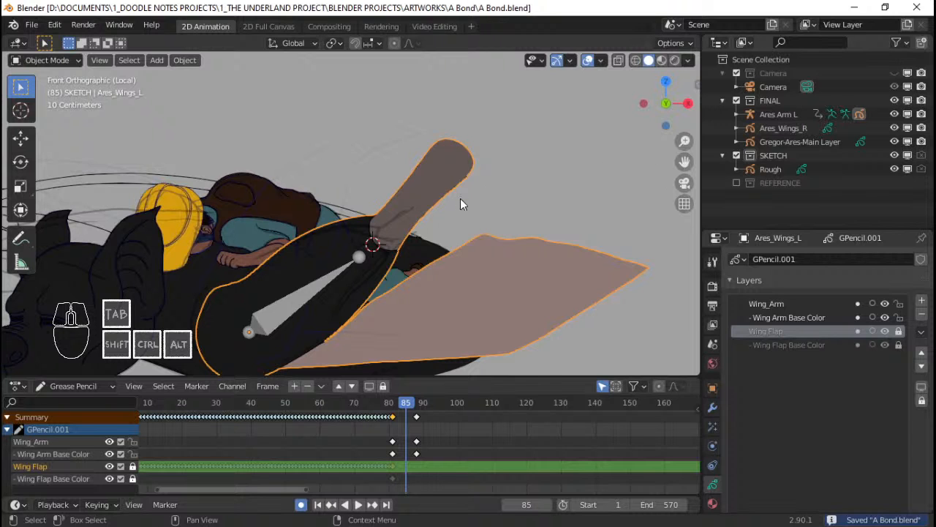
{"action": "left_click", "coordinate": [919, 7]}
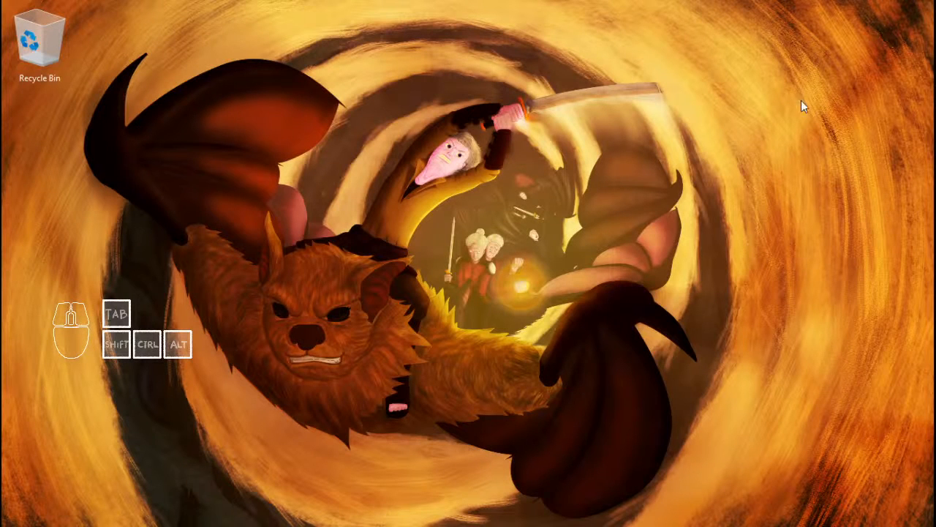
{"action": "right_click", "coordinate": [368, 98]}
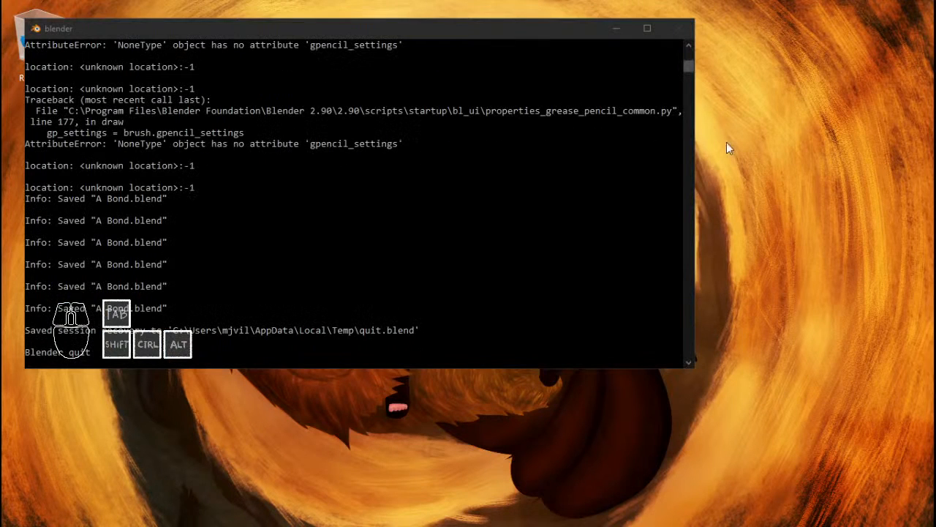
{"action": "right_click", "coordinate": [738, 125]}
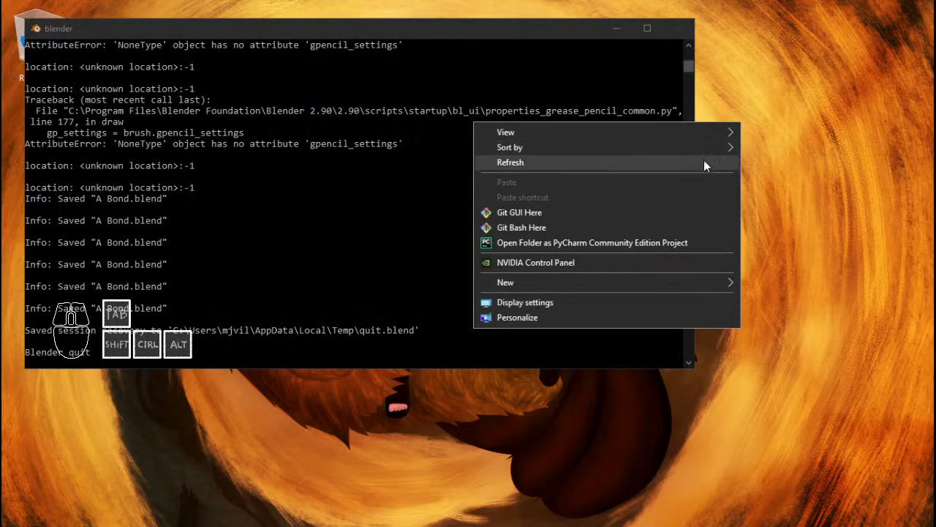
{"action": "right_click", "coordinate": [781, 102]}
{"action": "left_click", "coordinate": [731, 140]}
{"action": "right_click", "coordinate": [762, 106]}
{"action": "left_click", "coordinate": [720, 145]}
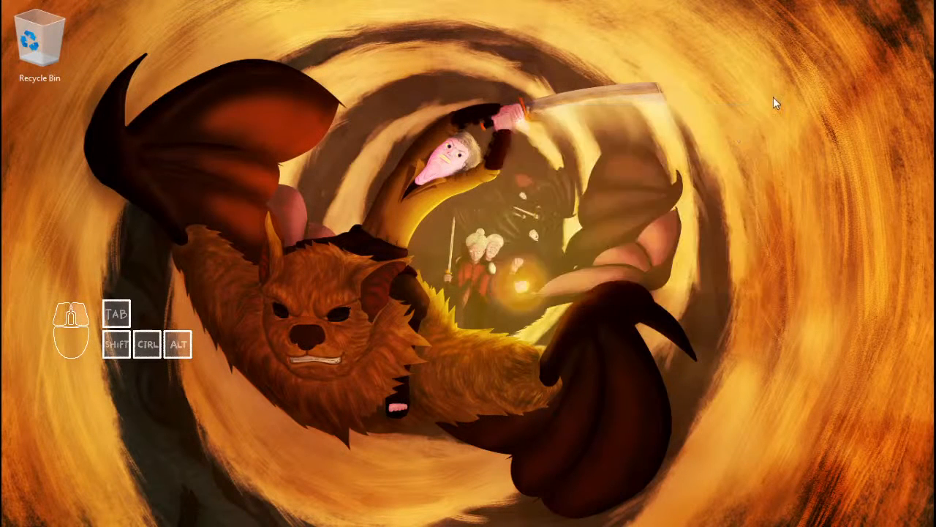
{"action": "right_click", "coordinate": [774, 96]}
{"action": "left_click", "coordinate": [733, 132]}
{"action": "right_click", "coordinate": [787, 78]}
{"action": "left_click", "coordinate": [738, 118]}
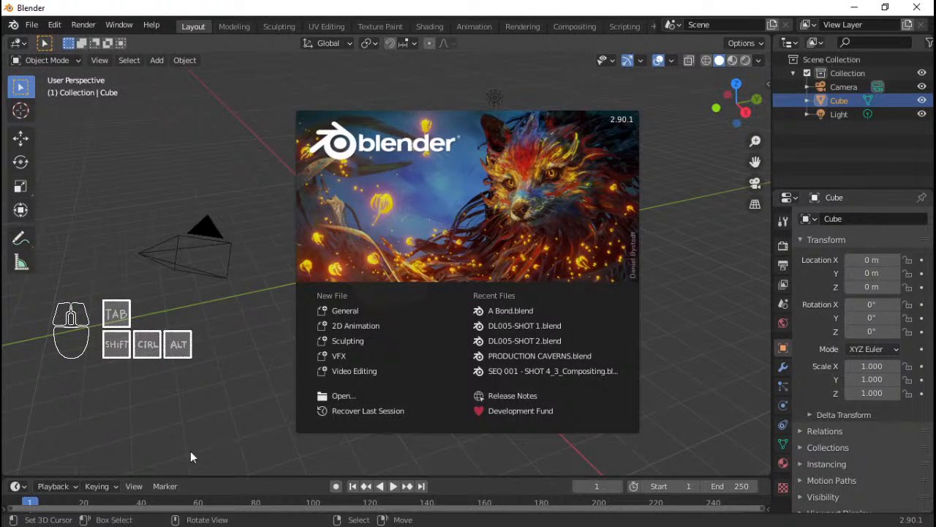
Reopen the recent file A Bond.blend and enter Edit Mode on the left wing
{"action": "left_click", "coordinate": [500, 310]}
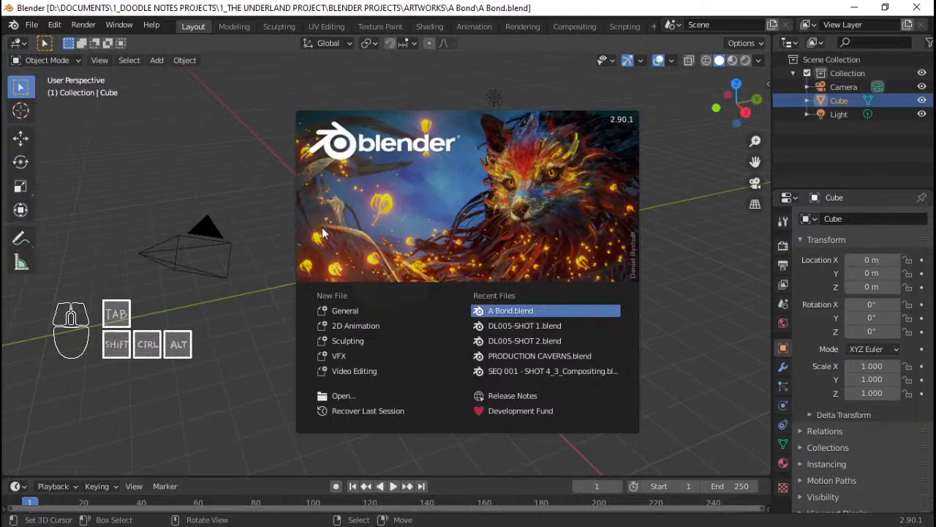
{"action": "scroll", "coordinate": [439, 243], "scroll_direction": "up", "scroll_amount": 1}
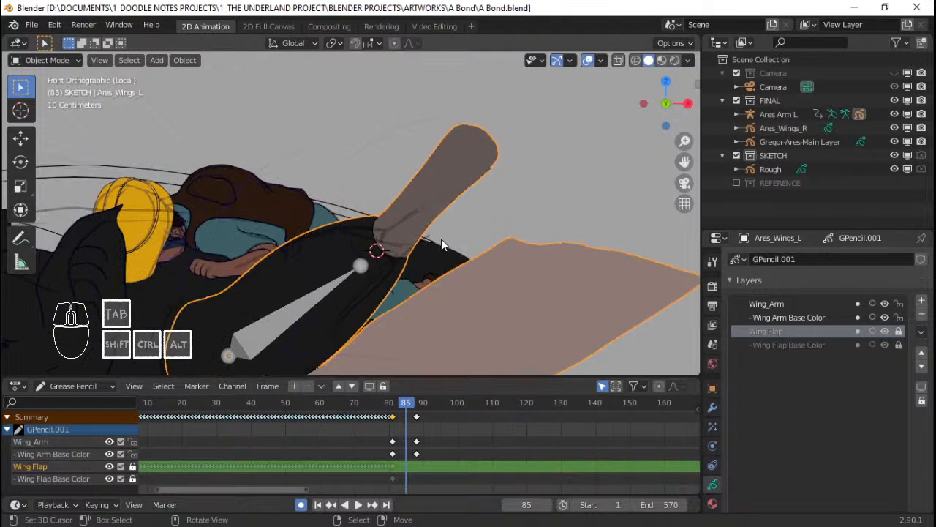
{"action": "scroll", "coordinate": [441, 239], "scroll_direction": "down", "scroll_amount": 1}
{"action": "key", "text": "Tab"}
Clear the point selection, try to circle-select the wing arm's tip and show the active tool's settings
{"action": "middle_click_drag", "start_coordinate": [391, 245], "coordinate": [400, 220], "text": "shift"}
{"action": "scroll", "coordinate": [507, 183], "scroll_direction": "up", "scroll_amount": 1}
{"action": "middle_click_drag", "start_coordinate": [507, 183], "coordinate": [474, 178], "text": "shift"}
{"action": "key", "text": "alt+a"}
{"action": "key", "text": "c"}
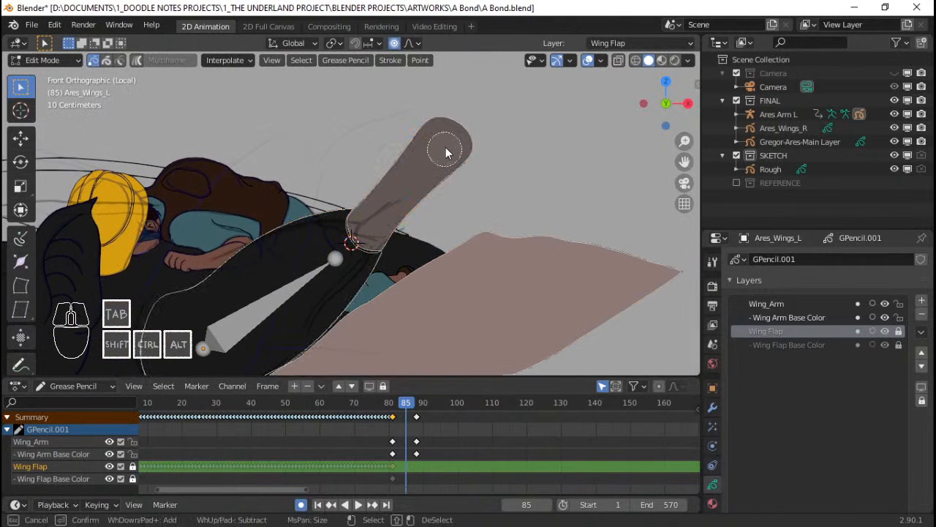
{"action": "left_click", "coordinate": [447, 145]}
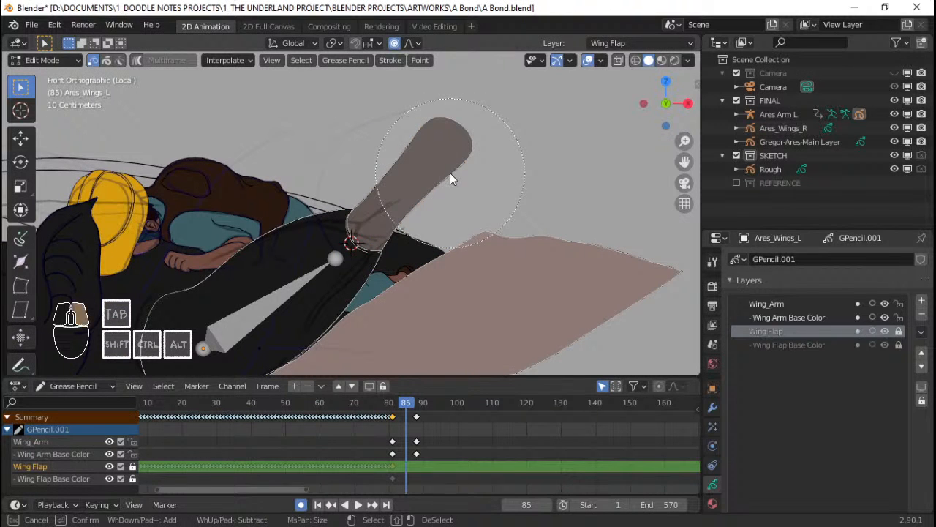
{"action": "right_click", "coordinate": [450, 173]}
{"action": "left_click", "coordinate": [713, 263]}
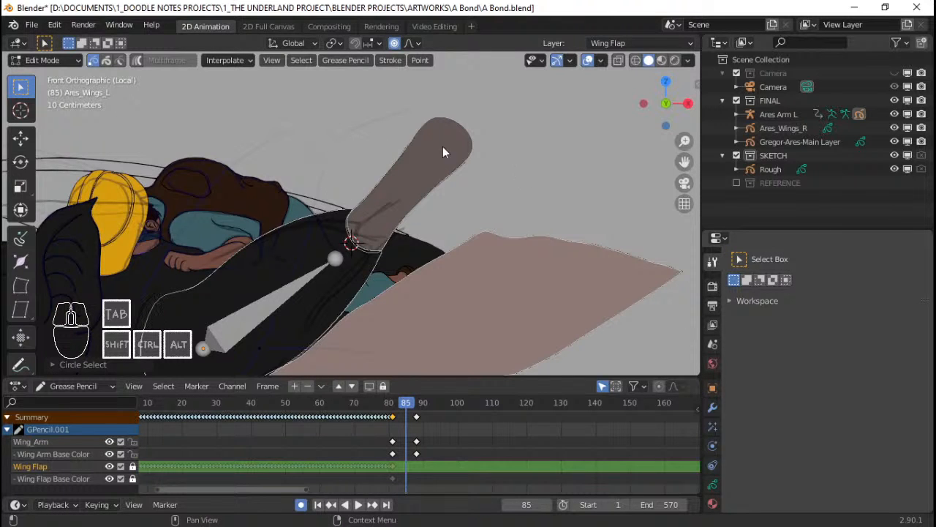
Switch to the camera view, check the drawing with overlays hidden, restore them and re-enter Edit Mode
{"action": "scroll", "coordinate": [450, 219], "scroll_direction": "down", "scroll_amount": 6}
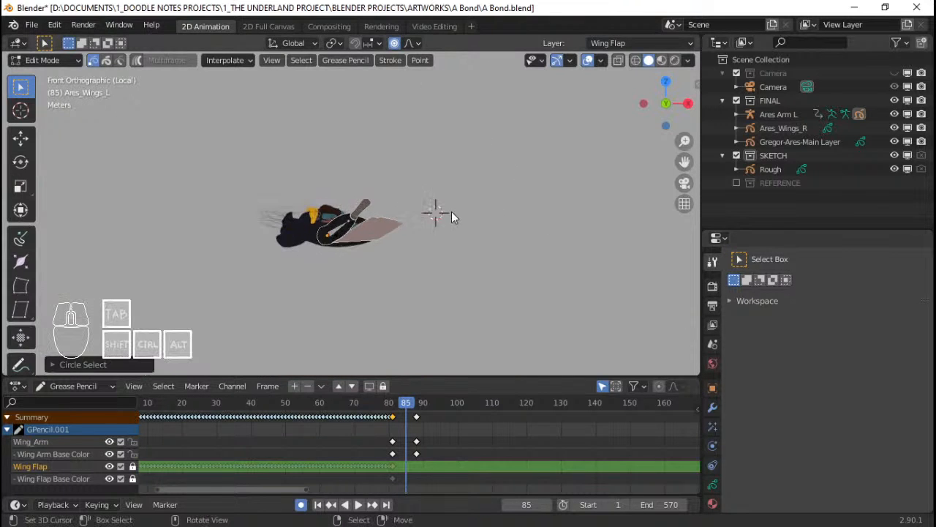
{"action": "scroll", "coordinate": [451, 218], "scroll_direction": "up", "scroll_amount": 3}
{"action": "key", "text": "KP_0"}
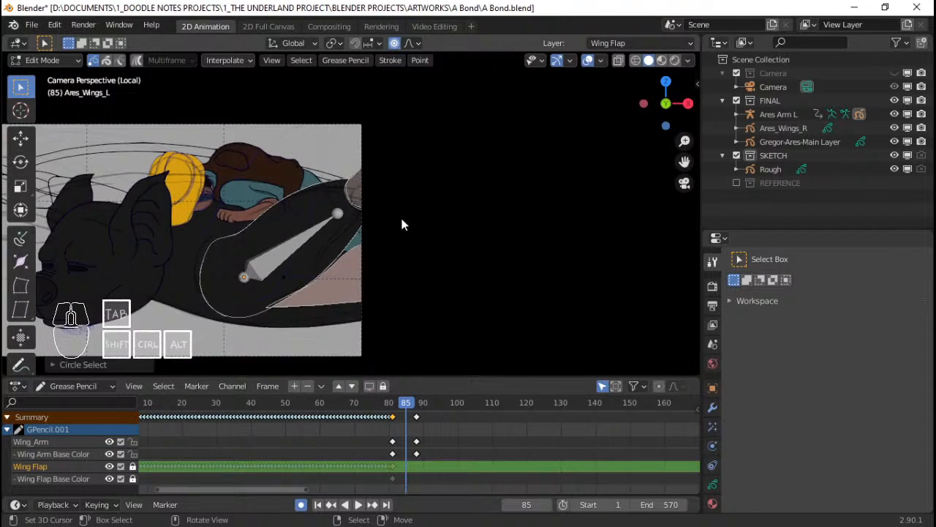
{"action": "scroll", "coordinate": [396, 210], "scroll_direction": "up", "scroll_amount": 1}
{"action": "key", "text": "alt+shift+z"}
{"action": "middle_click_drag", "start_coordinate": [363, 209], "coordinate": [365, 227], "text": "shift"}
{"action": "key", "text": "alt+shift+z"}
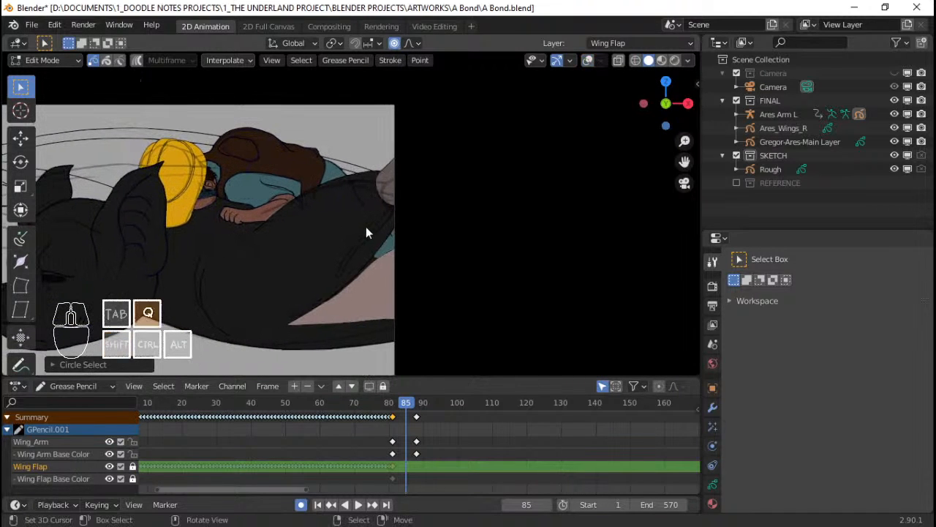
{"action": "key", "text": "Tab"}
{"action": "scroll", "coordinate": [410, 198], "scroll_direction": "down", "scroll_amount": 1}
{"action": "key", "text": "Tab"}
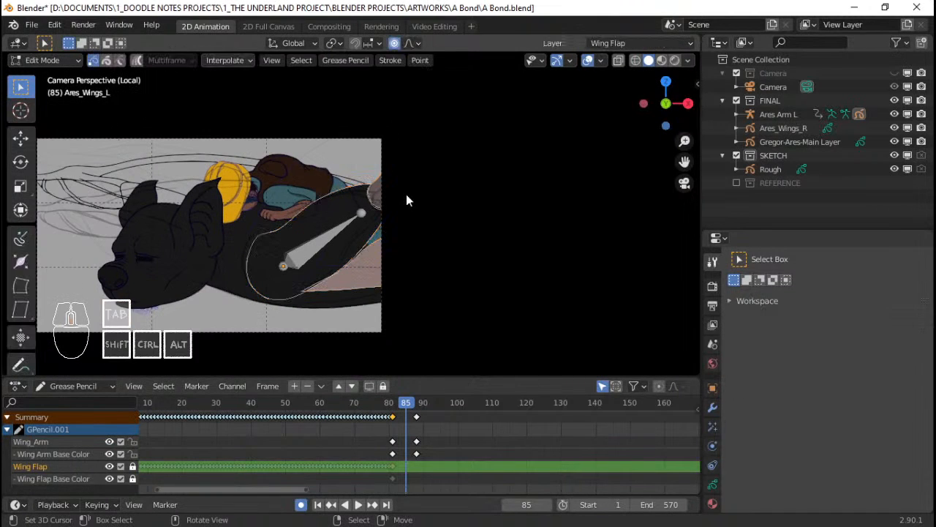
Try circle-selecting the wing arm points in the camera view, clear the selection and save the file
{"action": "key", "text": "c"}
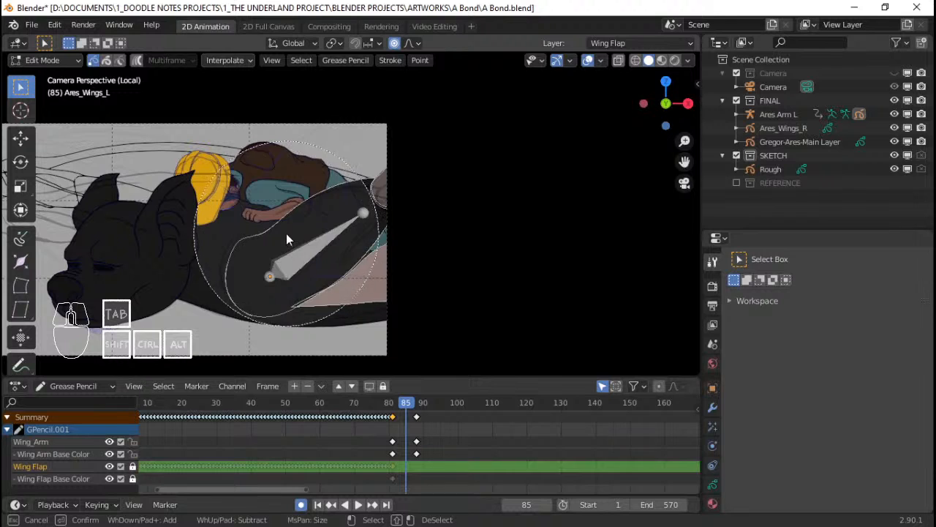
{"action": "mouse_move", "coordinate": [286, 233]}
{"action": "left_mouse_down"}
{"action": "mouse_move", "coordinate": [385, 242]}
{"action": "mouse_move", "coordinate": [438, 174]}
{"action": "left_mouse_up"}
{"action": "right_click", "coordinate": [438, 174]}
{"action": "mouse_move", "coordinate": [367, 218]}
{"action": "middle_mouse_down", "text": "shift"}
{"action": "mouse_move", "coordinate": [396, 219]}
{"action": "mouse_move", "coordinate": [414, 235]}
{"action": "middle_mouse_up", "text": "shift"}
{"action": "key", "text": "alt+a"}
{"action": "scroll", "coordinate": [388, 228], "scroll_direction": "down", "scroll_amount": 1}
{"action": "key", "text": "ctrl+s"}
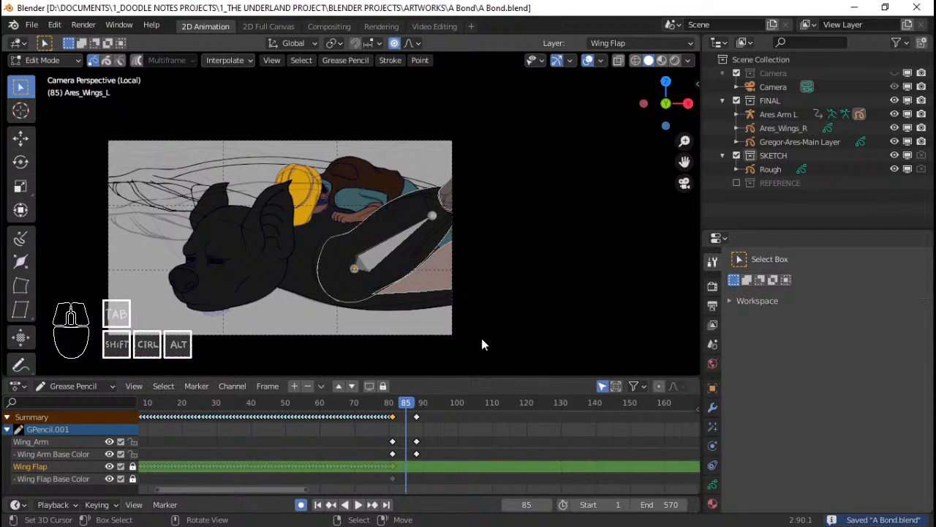
In Object Mode, select the camera and set its passepartout opacity to 0.836
{"action": "key", "text": "ctrl+Tab"}
{"action": "left_click", "coordinate": [455, 333]}
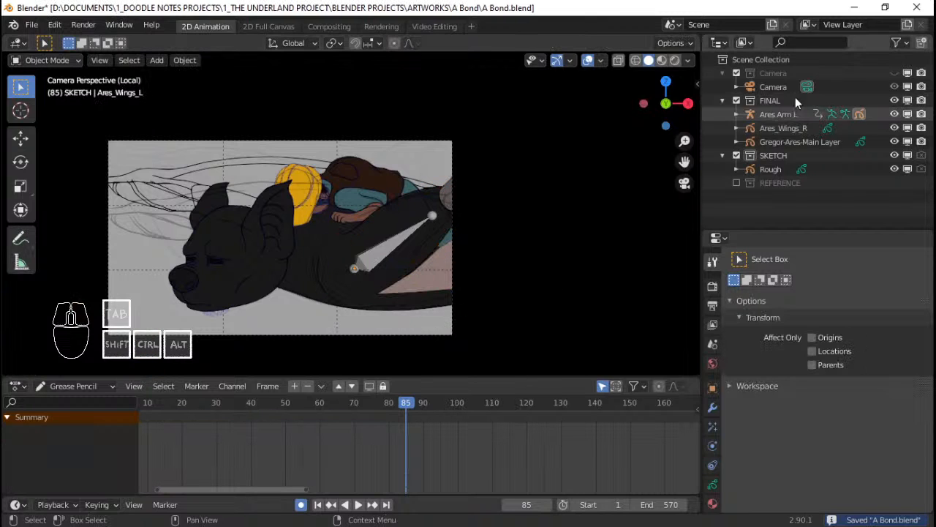
{"action": "left_click", "coordinate": [774, 88]}
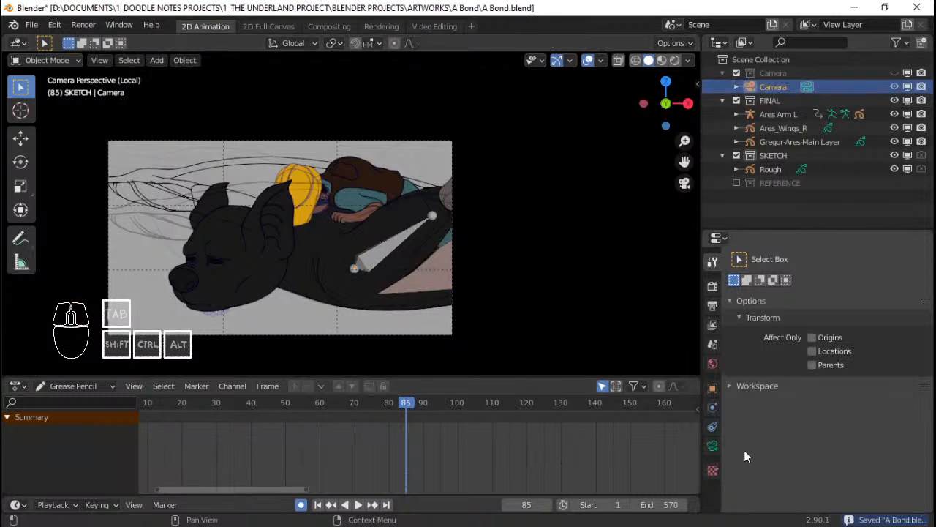
{"action": "left_click", "coordinate": [713, 444]}
{"action": "scroll", "coordinate": [805, 421], "scroll_direction": "down", "scroll_amount": 6}
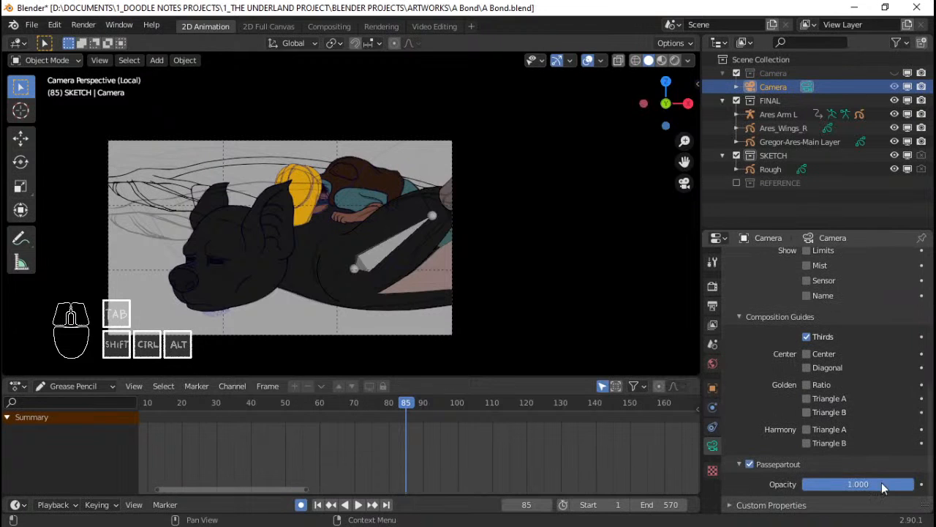
{"action": "left_click_drag", "start_coordinate": [883, 488], "coordinate": [864, 488]}
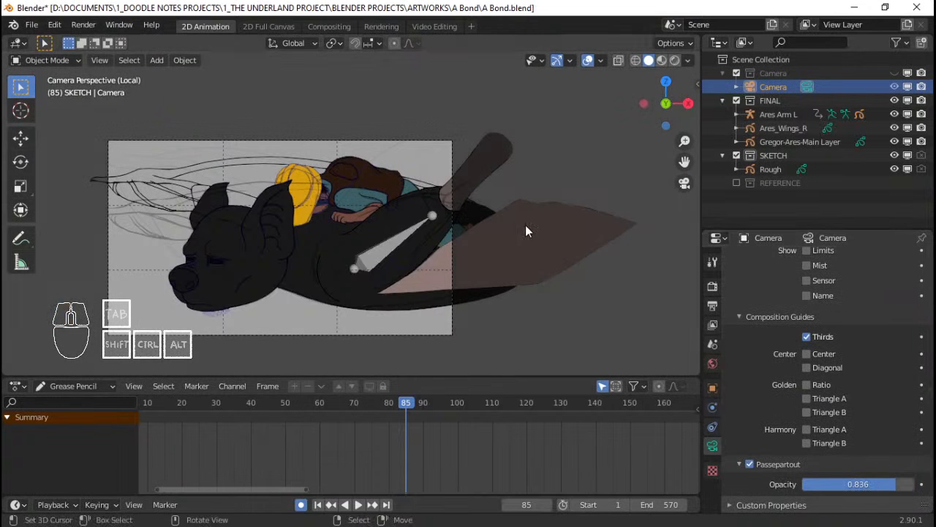
Select the left wing outside the camera frame and enter Edit Mode on it
{"action": "left_click", "coordinate": [488, 173]}
{"action": "key", "text": "Tab"}
{"action": "middle_click_drag", "start_coordinate": [491, 183], "coordinate": [495, 213], "text": "shift"}
Circle-select the outer wing arm points beyond the camera frame at frame 85
{"action": "key", "text": "c"}
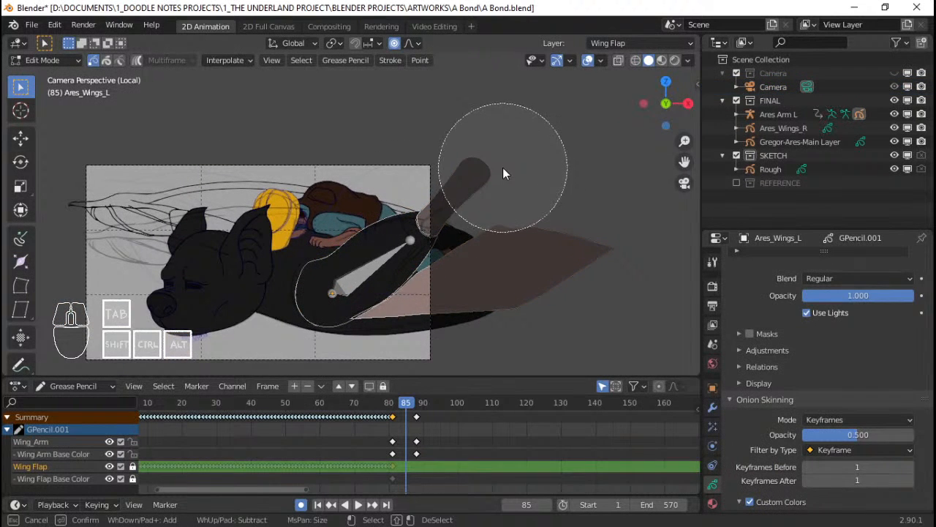
{"action": "right_click", "coordinate": [503, 167]}
{"action": "scroll", "coordinate": [503, 167], "scroll_direction": "up", "scroll_amount": 2}
{"action": "middle_click_drag", "start_coordinate": [512, 174], "coordinate": [496, 207], "text": "shift"}
{"action": "key", "text": "c"}
{"action": "mouse_move", "coordinate": [538, 175]}
{"action": "left_mouse_down"}
{"action": "mouse_move", "coordinate": [566, 291]}
{"action": "mouse_move", "coordinate": [525, 215]}
{"action": "left_mouse_up"}
{"action": "right_click", "coordinate": [526, 215]}
{"action": "mouse_move", "coordinate": [533, 263]}
{"action": "middle_mouse_down", "text": "shift"}
{"action": "mouse_move", "coordinate": [525, 224]}
{"action": "mouse_move", "coordinate": [503, 233]}
{"action": "middle_mouse_up", "text": "shift"}
{"action": "scroll", "coordinate": [529, 239], "scroll_direction": "up", "scroll_amount": 2}
{"action": "scroll", "coordinate": [526, 224], "scroll_direction": "down", "scroll_amount": 1}
{"action": "scroll", "coordinate": [503, 234], "scroll_direction": "down", "scroll_amount": 1}
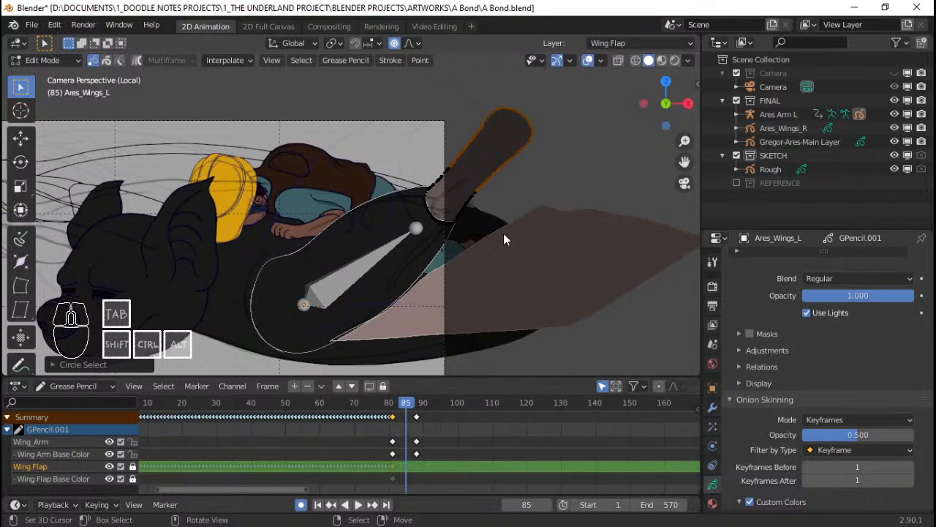
Select all editable wing arm points and jump to the animation's first frame
{"action": "key", "text": "a"}
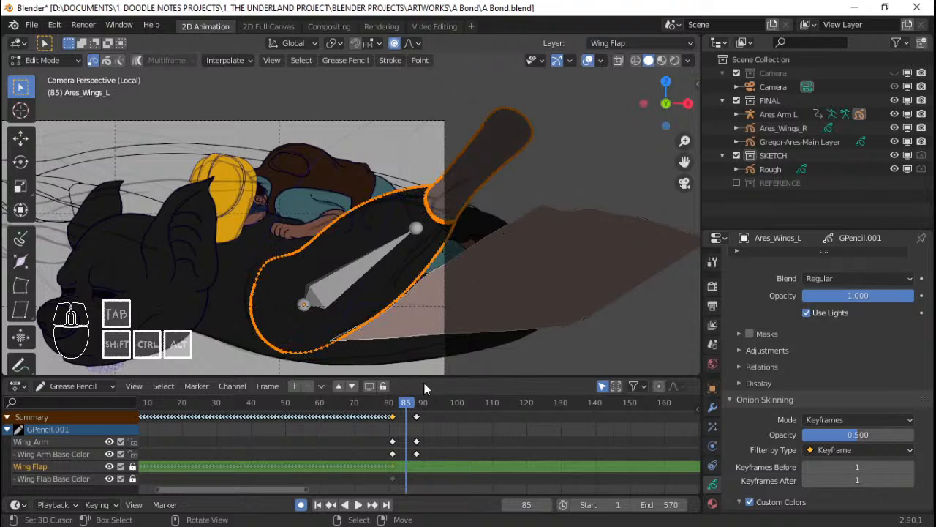
{"action": "left_click_drag", "start_coordinate": [386, 432], "coordinate": [391, 431]}
{"action": "scroll", "coordinate": [390, 420], "scroll_direction": "down", "scroll_amount": 2}
{"action": "key", "text": "shift+Left"}
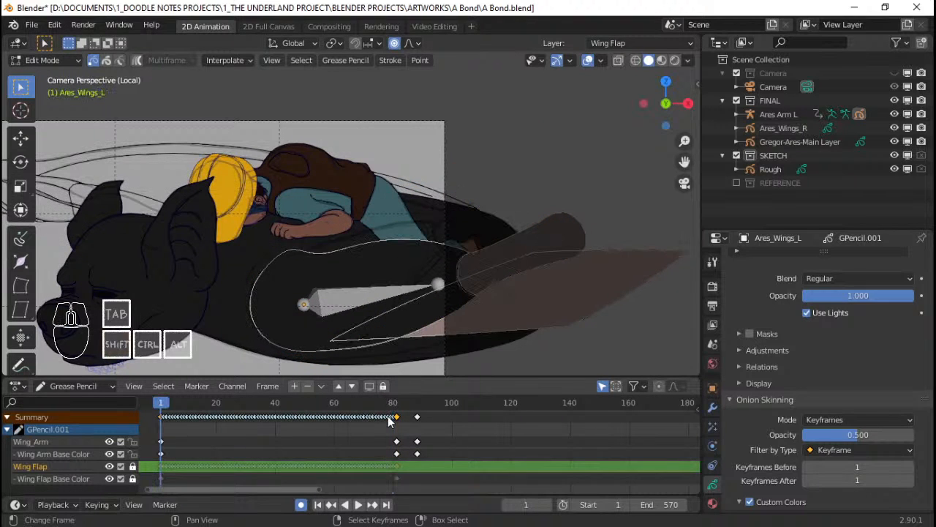
Circle-select the wing arm's tip points at frame 1 and check the selection in the front view
{"action": "key", "text": "c"}
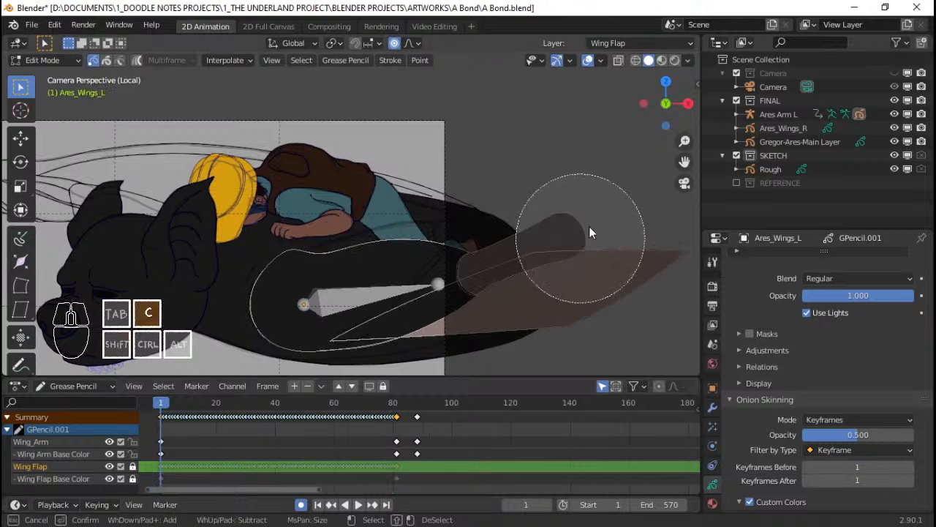
{"action": "left_click", "coordinate": [589, 228]}
{"action": "right_click", "coordinate": [593, 227]}
{"action": "key", "text": "KP_1"}
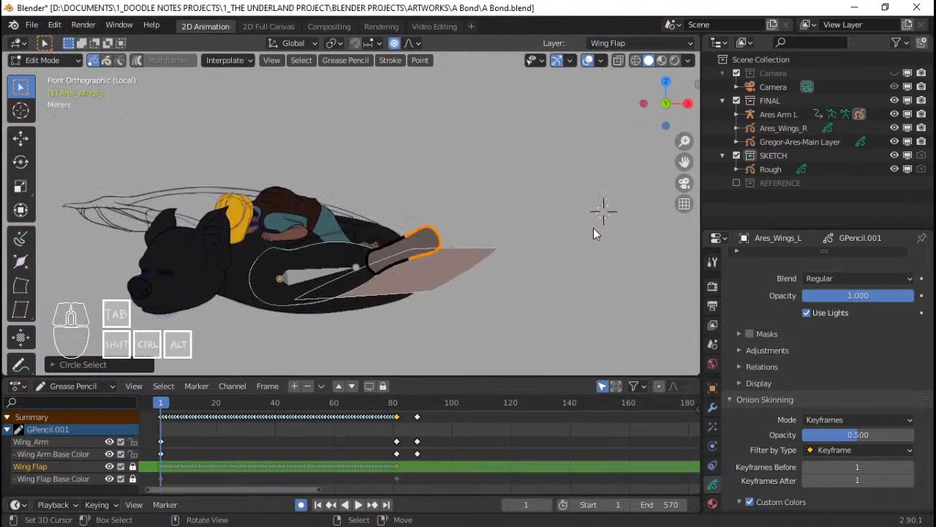
{"action": "key", "text": "c"}
{"action": "left_click", "coordinate": [468, 278]}
{"action": "right_click", "coordinate": [455, 331]}
At frame 86, show the wing's modifiers, clear the selection and circle-select the outer wing arm points
{"action": "left_click_drag", "start_coordinate": [384, 427], "coordinate": [416, 428]}
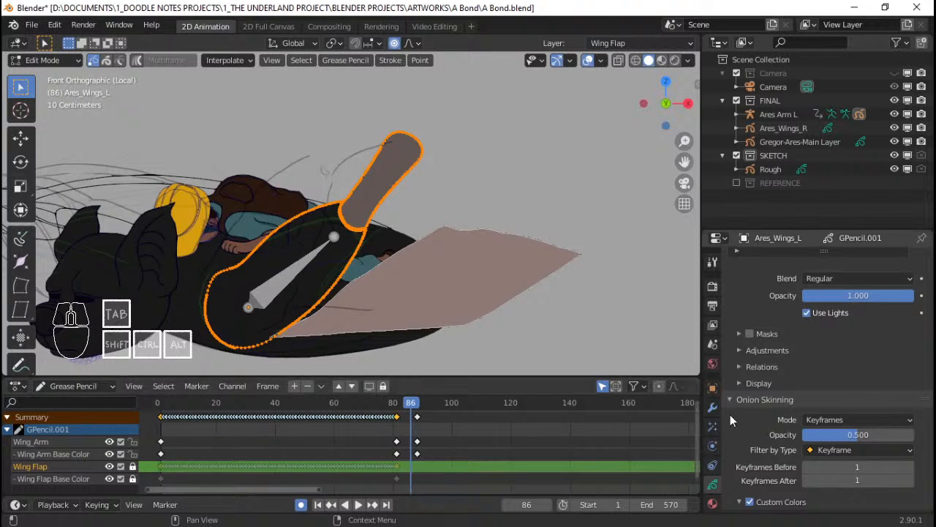
{"action": "left_click", "coordinate": [712, 407]}
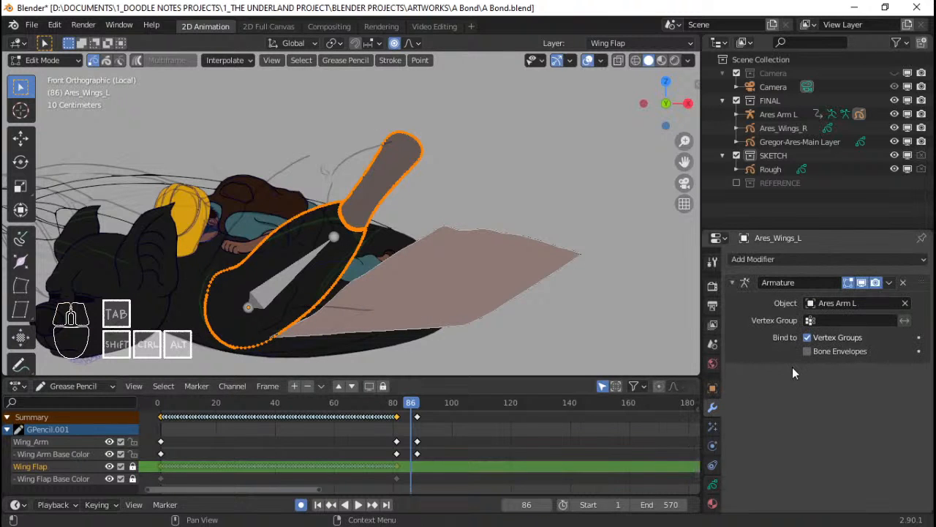
{"action": "key", "text": "alt+a"}
{"action": "key", "text": "c"}
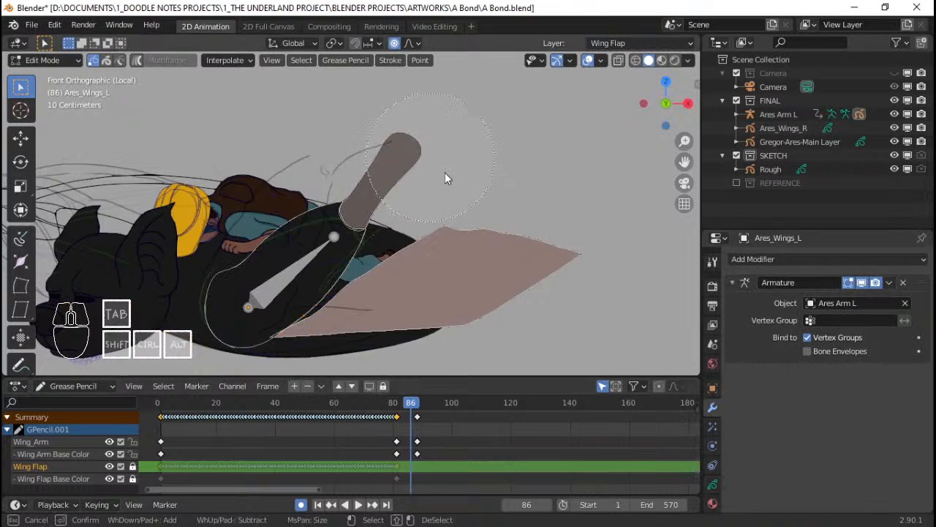
{"action": "left_click_drag", "start_coordinate": [444, 175], "coordinate": [466, 291]}
{"action": "left_click", "coordinate": [466, 287]}
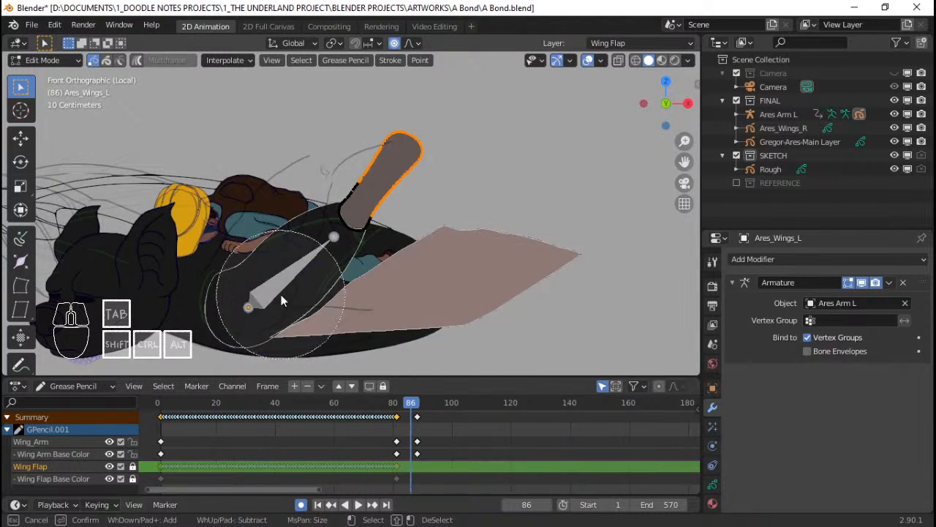
{"action": "right_click", "coordinate": [399, 139]}
Turn off the Armature modifier's viewport display and circle-select the whole outer wing arm segment
{"action": "left_click", "coordinate": [864, 283]}
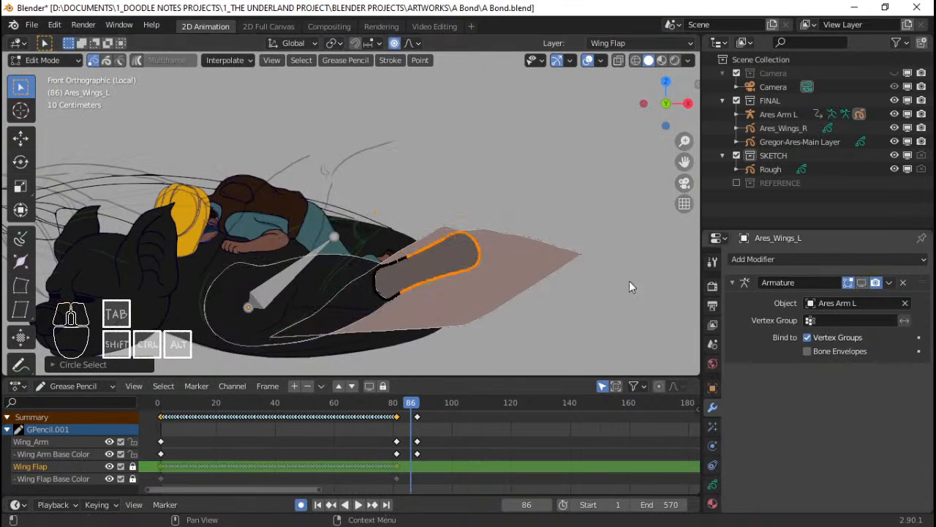
{"action": "key", "text": "alt+a"}
{"action": "key", "text": "c"}
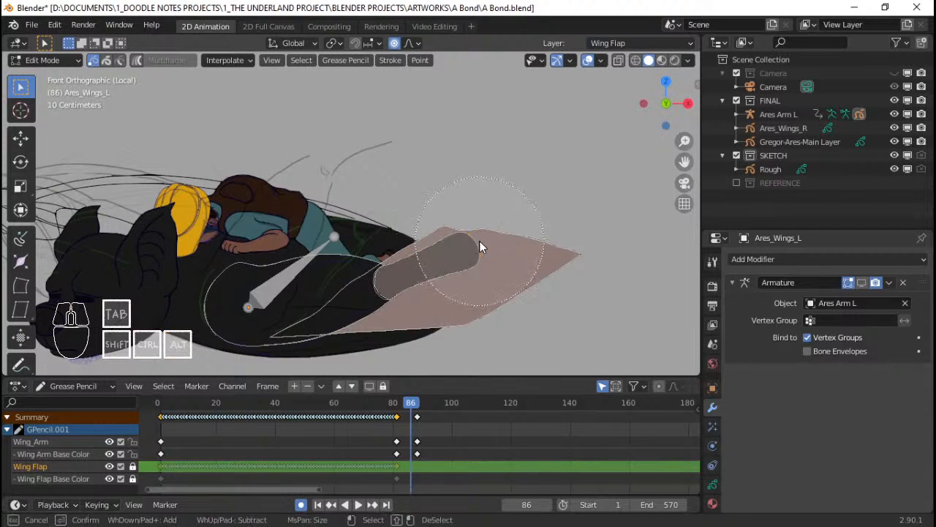
{"action": "left_click", "coordinate": [479, 243]}
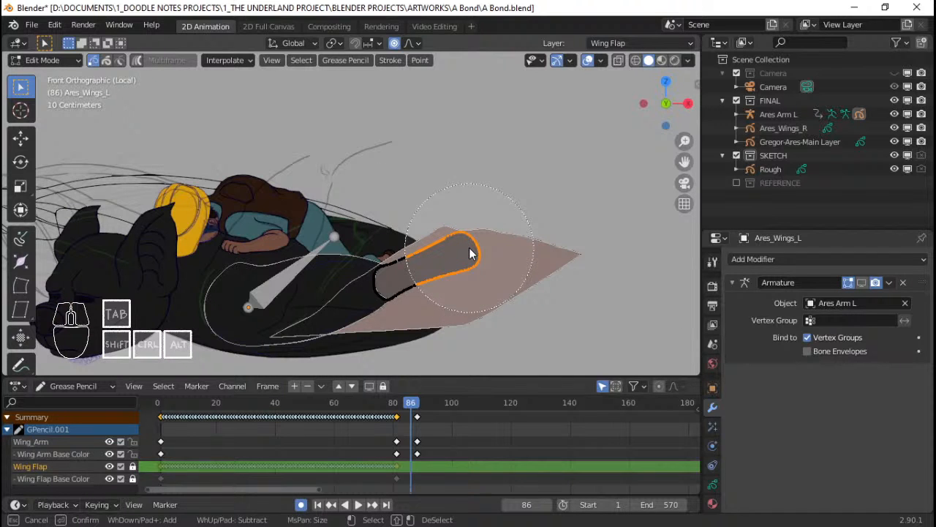
{"action": "left_click", "coordinate": [467, 257]}
{"action": "left_click_drag", "start_coordinate": [466, 252], "coordinate": [438, 274]}
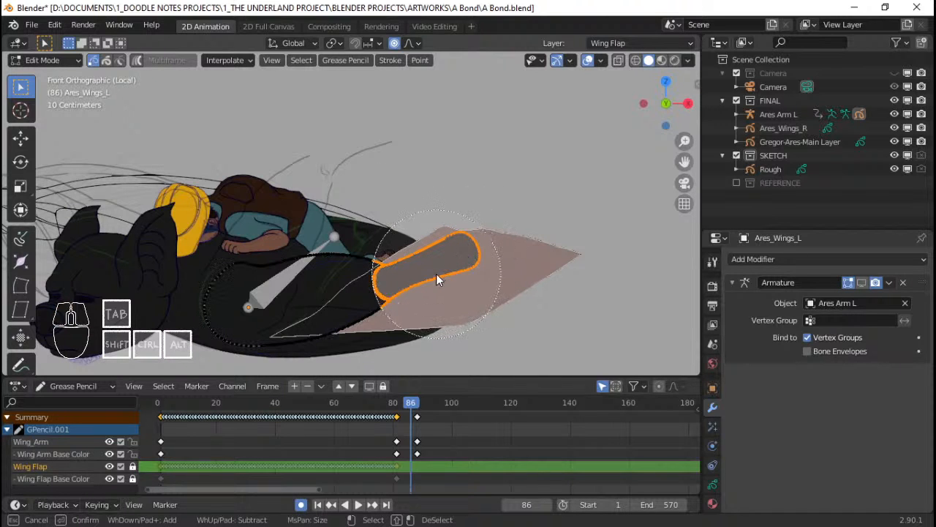
{"action": "key", "text": "Escape"}
Try to rotate the selected outer wing arm segment at frame 86
{"action": "scroll", "coordinate": [438, 277], "scroll_direction": "up", "scroll_amount": 3}
{"action": "key", "text": "c"}
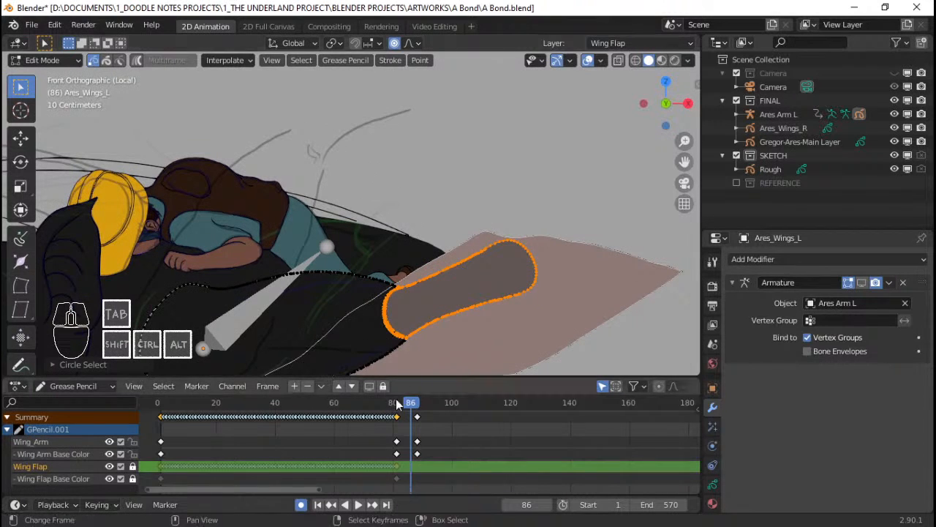
{"action": "key", "text": "Escape"}
{"action": "middle_click_drag", "start_coordinate": [401, 268], "coordinate": [426, 256], "text": "shift"}
{"action": "scroll", "coordinate": [431, 251], "scroll_direction": "down", "scroll_amount": 2}
{"action": "key", "text": "r"}
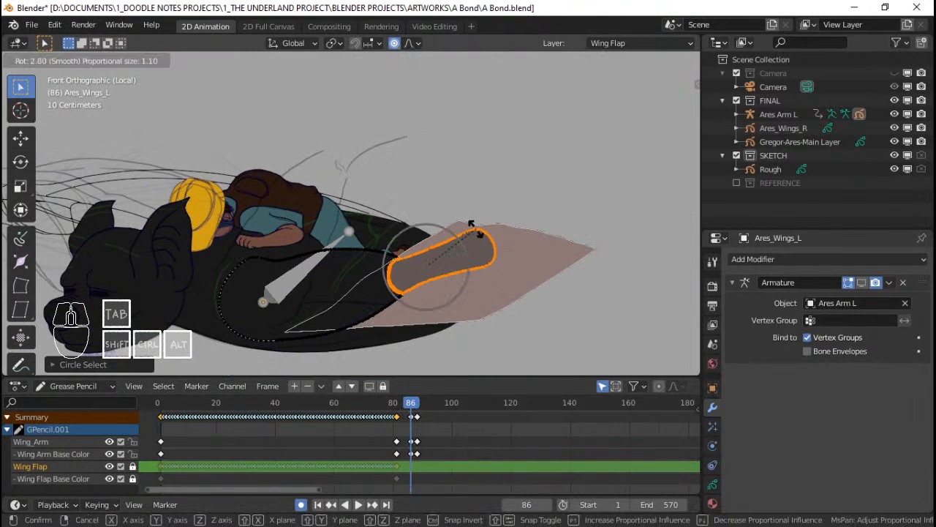
{"action": "right_click", "coordinate": [477, 232]}
Delete the wing arm keyframes at frame 86
{"action": "left_click", "coordinate": [409, 416]}
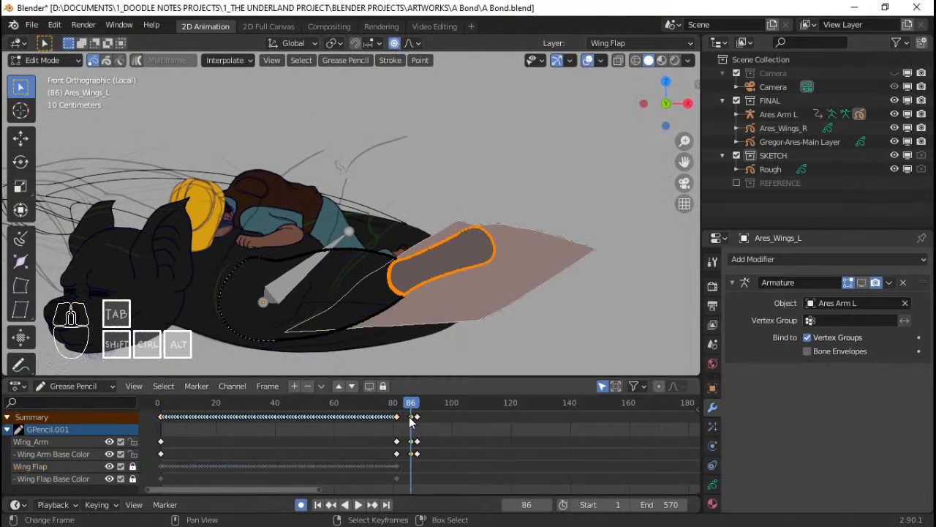
{"action": "key", "text": "x"}
{"action": "left_click", "coordinate": [408, 416]}
Briefly play the animation, turn the Armature modifier's viewport display back on and go to frame 85
{"action": "key", "text": "space"}
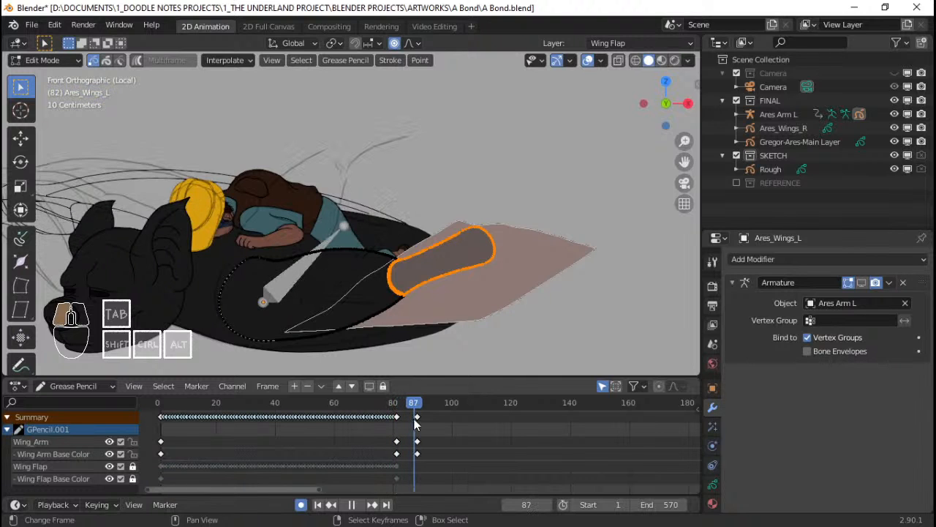
{"action": "key", "text": "space"}
{"action": "left_click", "coordinate": [876, 282]}
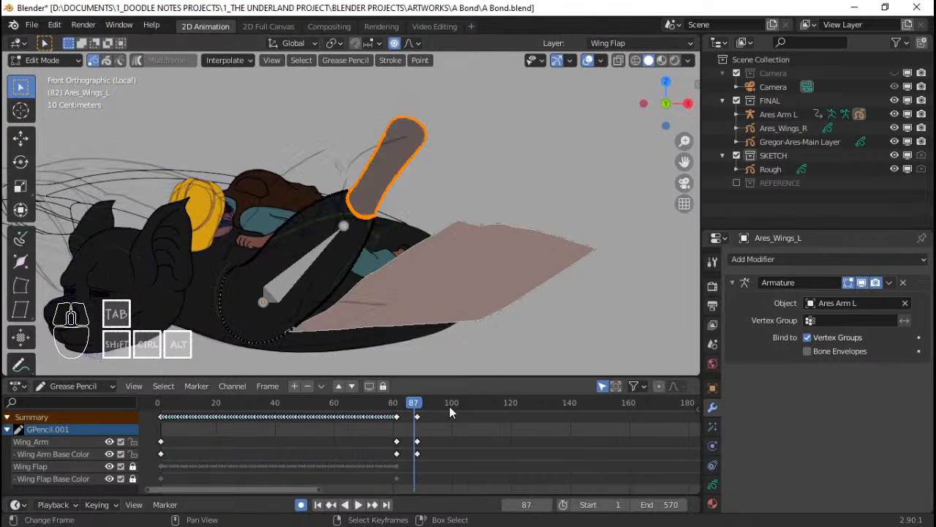
{"action": "left_click_drag", "start_coordinate": [449, 406], "coordinate": [409, 437]}
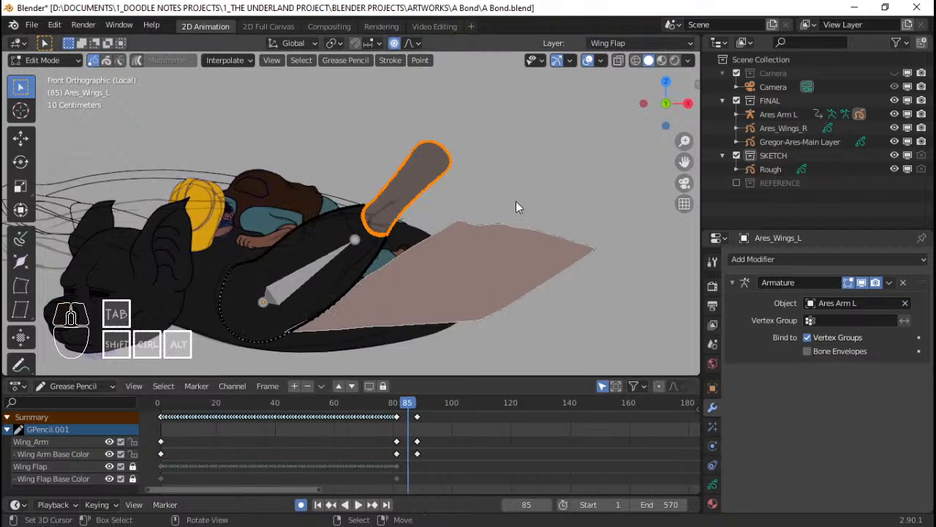
Try to rotate and lower the outer wing arm segment at frame 85, and undo these edits
{"action": "key", "text": "r"}
{"action": "left_click", "coordinate": [539, 237]}
{"action": "key", "text": "g"}
{"action": "key", "text": "z"}
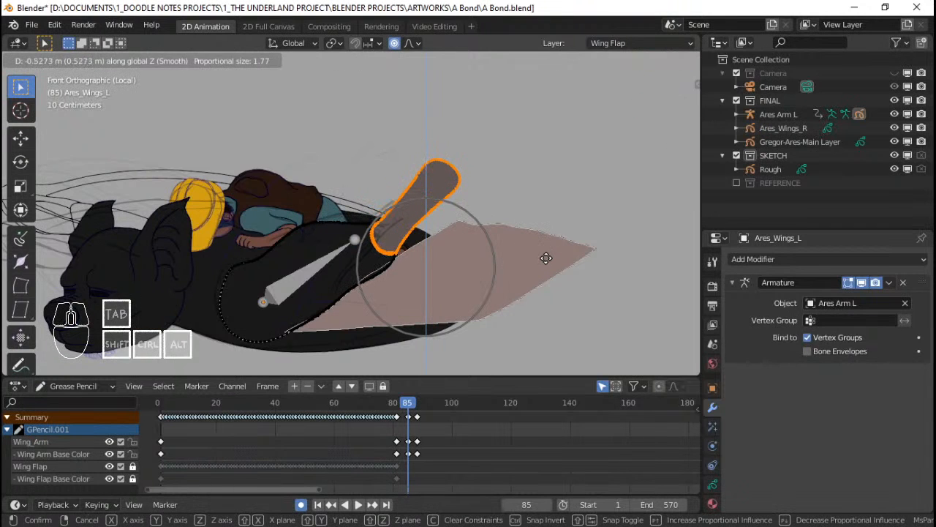
{"action": "left_click", "coordinate": [550, 241]}
{"action": "key", "text": "g"}
{"action": "left_click", "coordinate": [558, 252]}
{"action": "key", "text": "r"}
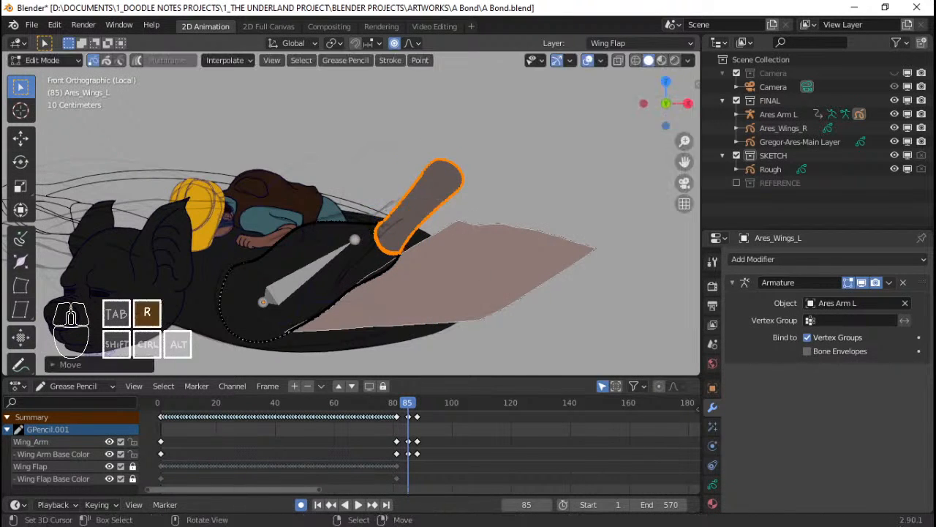
{"action": "scroll", "coordinate": [555, 311], "scroll_direction": "up", "scroll_amount": 4}
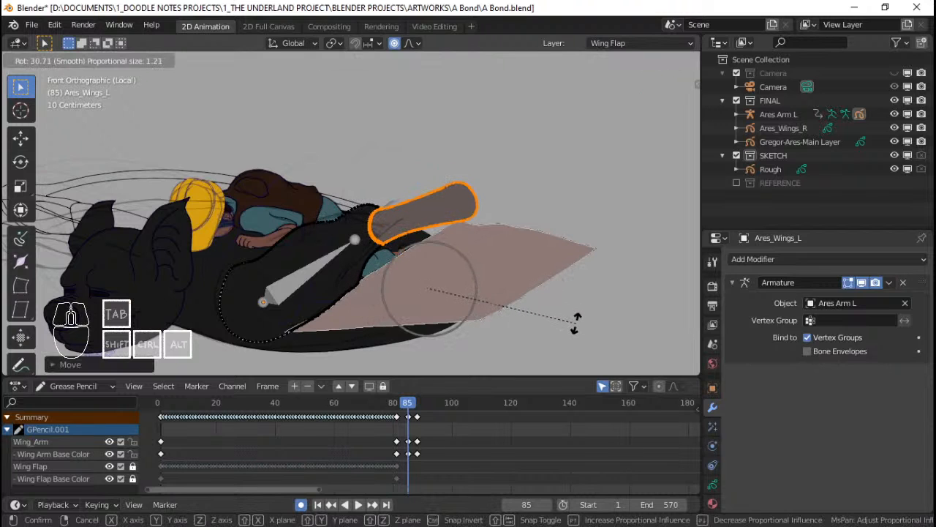
{"action": "left_click", "coordinate": [580, 325]}
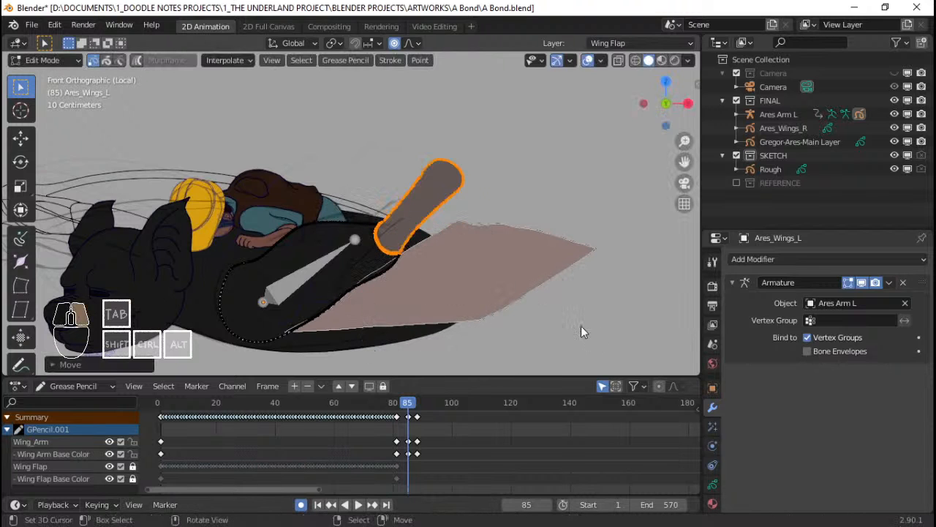
{"action": "key", "text": "ctrl+z"}
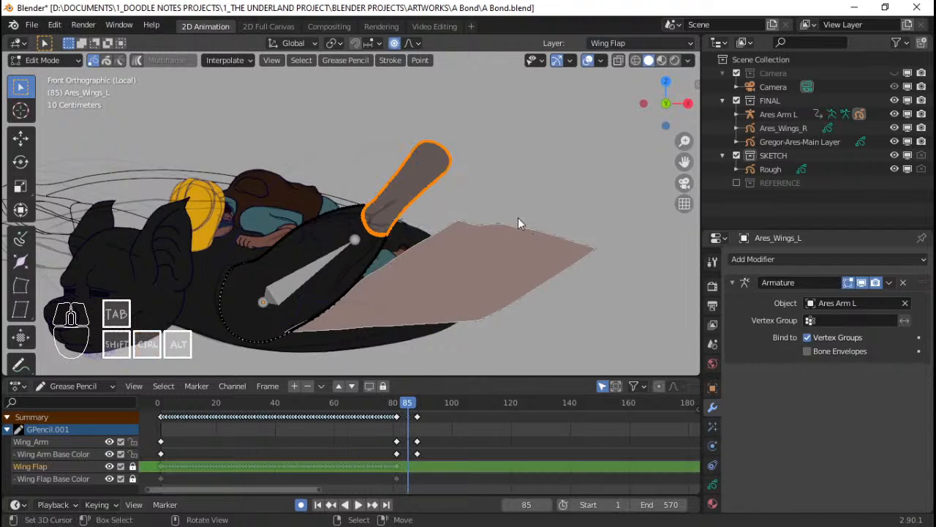
Turn off the Armature modifier's viewport display and circle-deselect the points around the inner arm and elbow, keeping the outer arm points selected
{"action": "key", "text": "c"}
{"action": "left_click_drag", "start_coordinate": [363, 235], "coordinate": [359, 308]}
{"action": "key", "text": "Escape"}
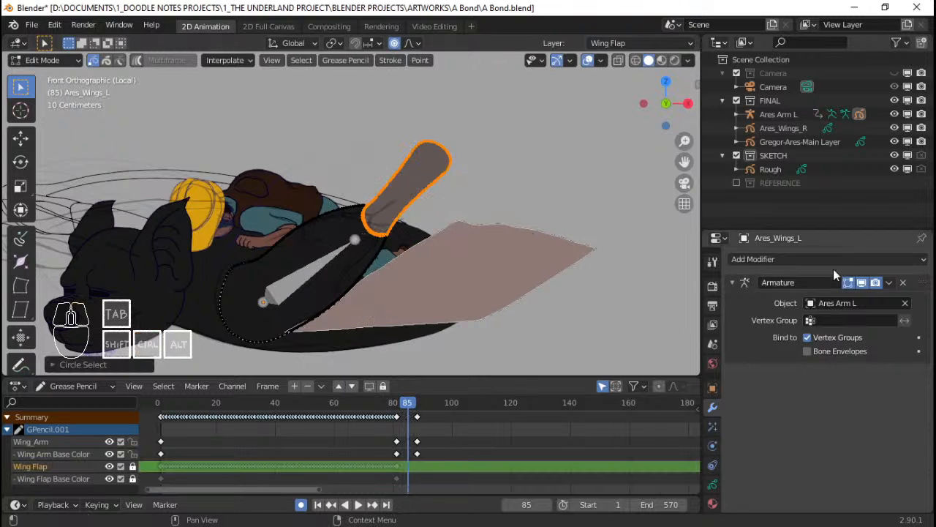
{"action": "left_click", "coordinate": [862, 287]}
{"action": "left_click", "coordinate": [857, 291]}
{"action": "left_click", "coordinate": [861, 282]}
{"action": "key", "text": "c"}
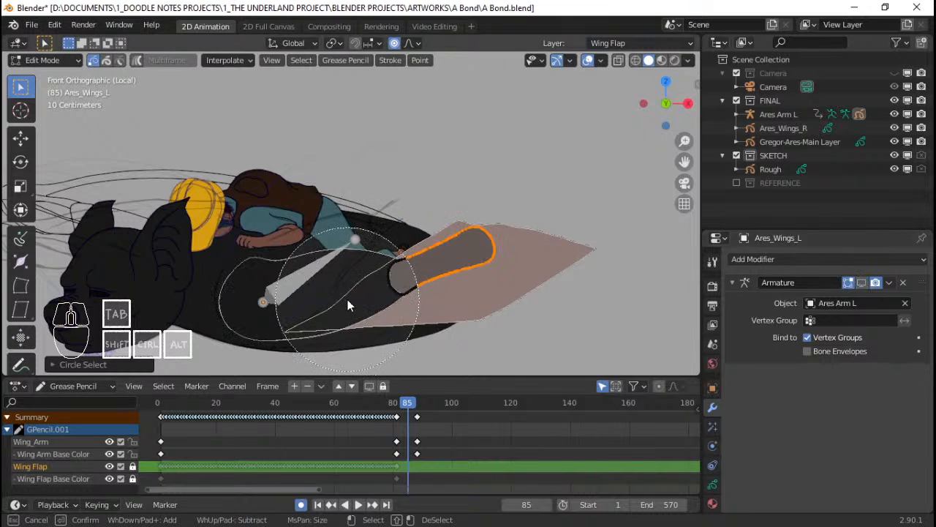
{"action": "right_click", "coordinate": [348, 299]}
Show the Vertex Groups list in the wing's grease pencil data properties and resume circle-selecting around the elbow
{"action": "left_click", "coordinate": [713, 484]}
{"action": "scroll", "coordinate": [804, 392], "scroll_direction": "down", "scroll_amount": 5}
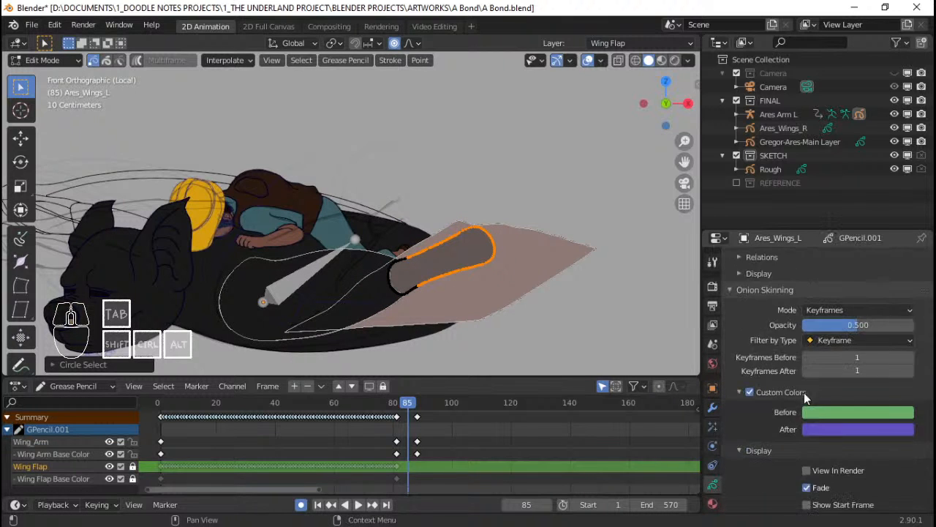
{"action": "scroll", "coordinate": [752, 345], "scroll_direction": "up", "scroll_amount": 5}
{"action": "scroll", "coordinate": [765, 339], "scroll_direction": "down", "scroll_amount": 10}
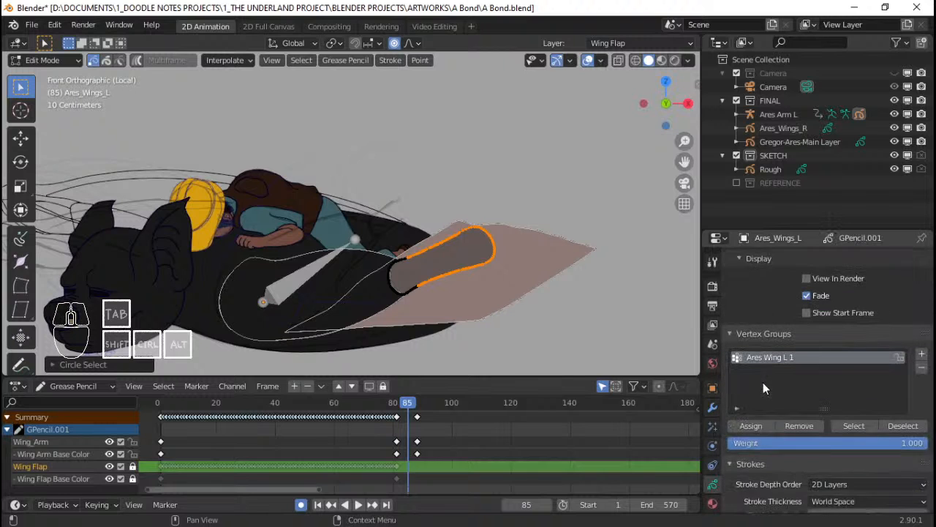
{"action": "scroll", "coordinate": [763, 383], "scroll_direction": "down", "scroll_amount": 4}
{"action": "scroll", "coordinate": [773, 408], "scroll_direction": "up", "scroll_amount": 8}
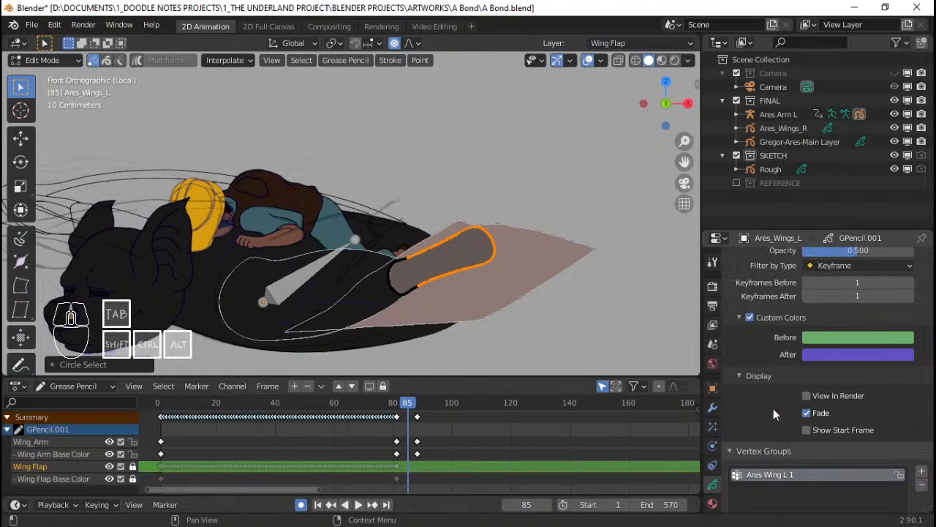
{"action": "scroll", "coordinate": [773, 408], "scroll_direction": "down", "scroll_amount": 5}
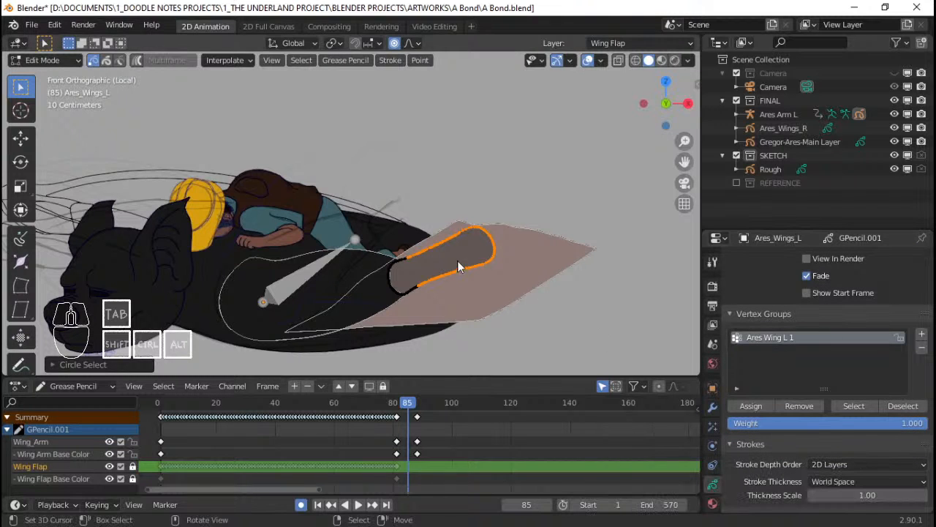
{"action": "key", "text": "c"}
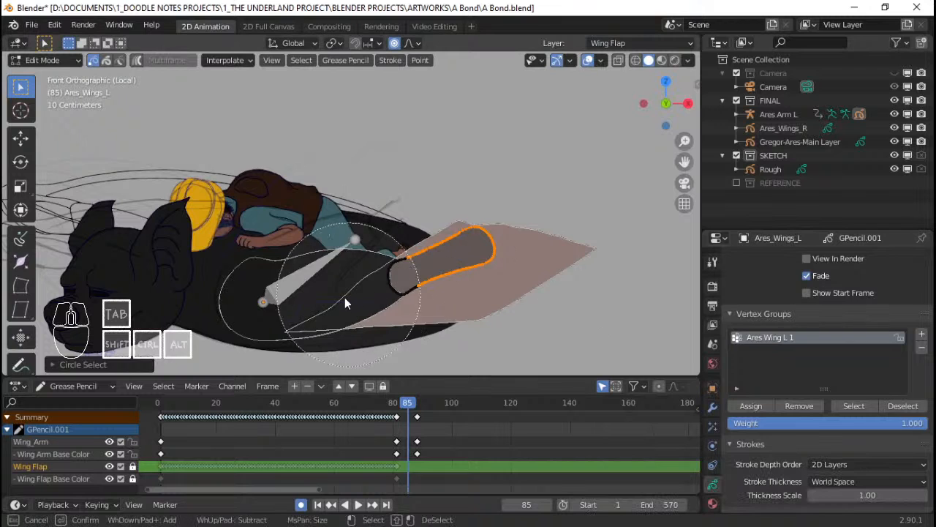
Turn off the Armature modifier's Edit Mode display on the wing while keeping its viewport display enabled
{"action": "right_click", "coordinate": [360, 306]}
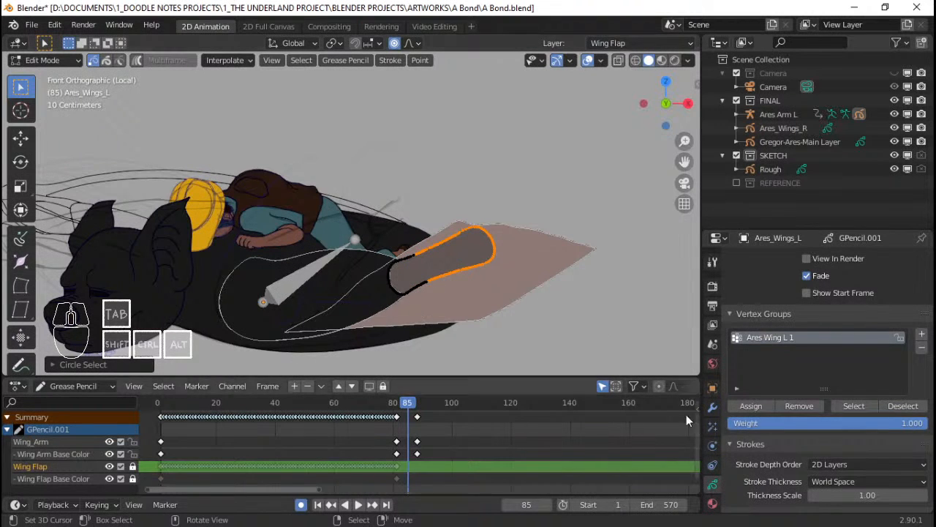
{"action": "left_click", "coordinate": [713, 407]}
{"action": "left_click", "coordinate": [863, 283]}
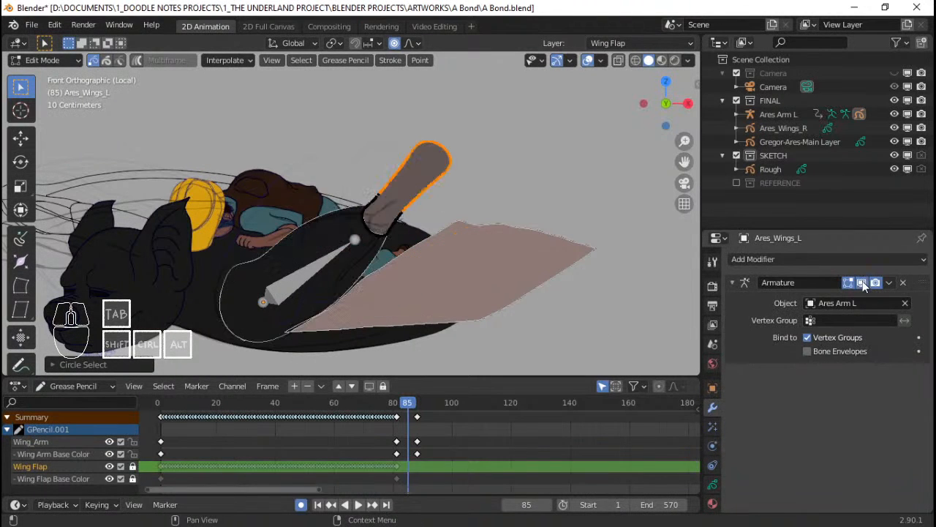
{"action": "left_click", "coordinate": [863, 283]}
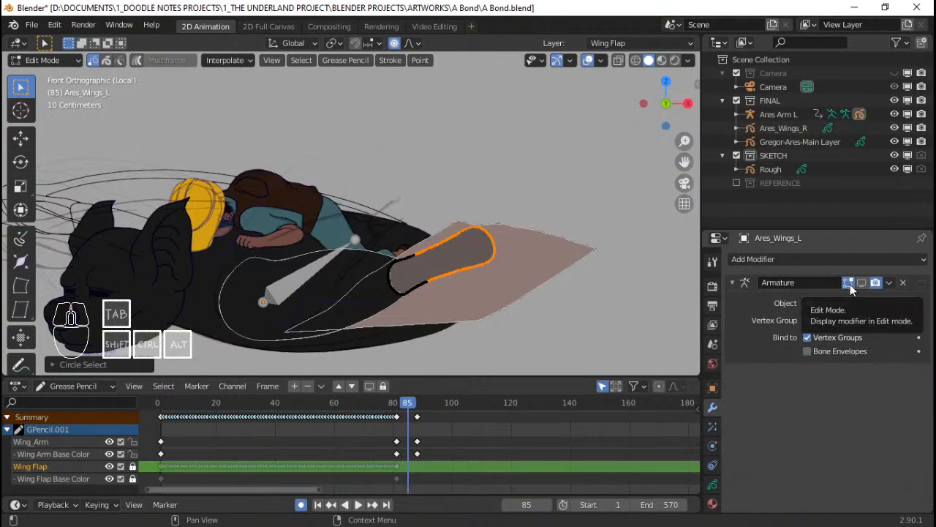
{"action": "left_click", "coordinate": [850, 286]}
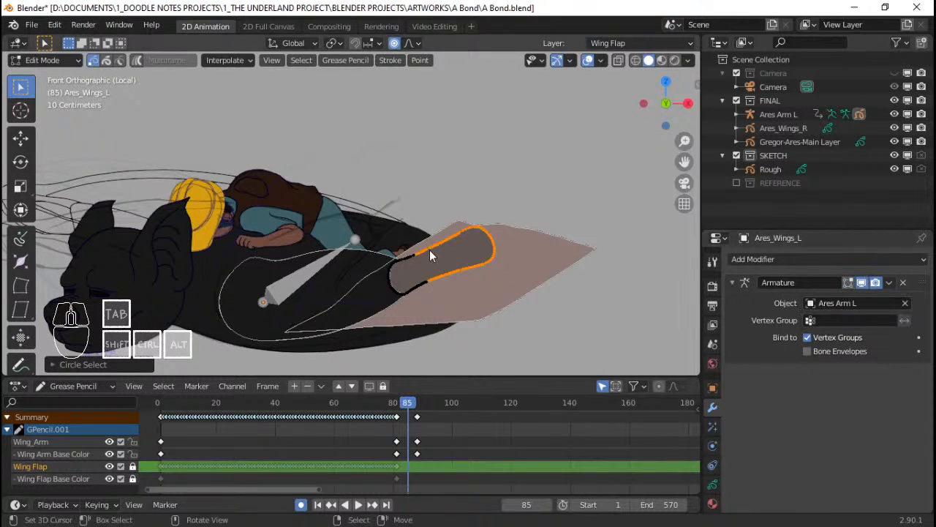
{"action": "key", "text": "Tab"}
{"action": "key", "text": "Tab"}
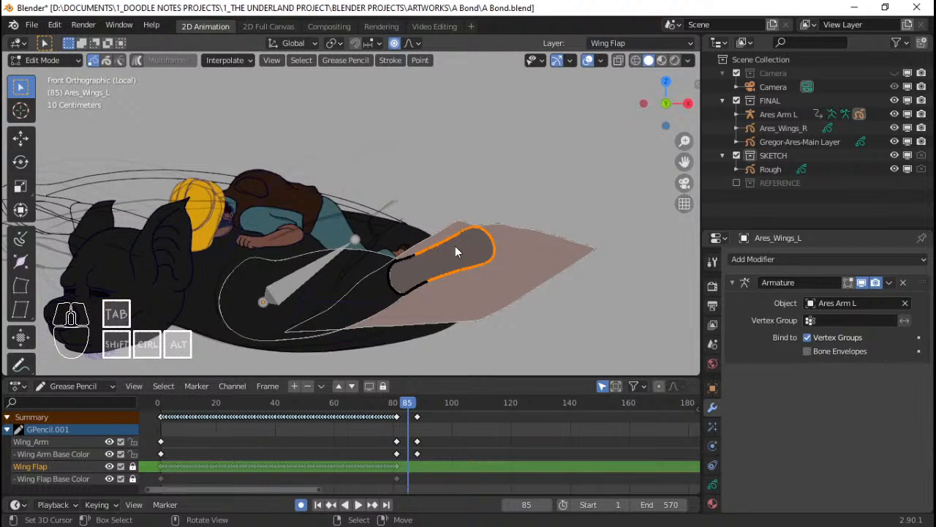
{"action": "key", "text": "c"}
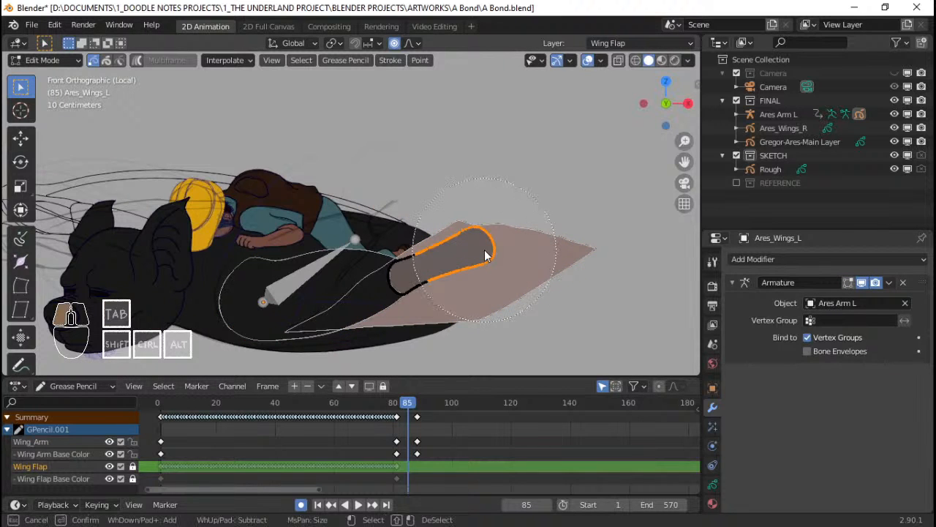
{"action": "left_click_drag", "start_coordinate": [485, 250], "coordinate": [486, 250]}
{"action": "key", "text": "Escape"}
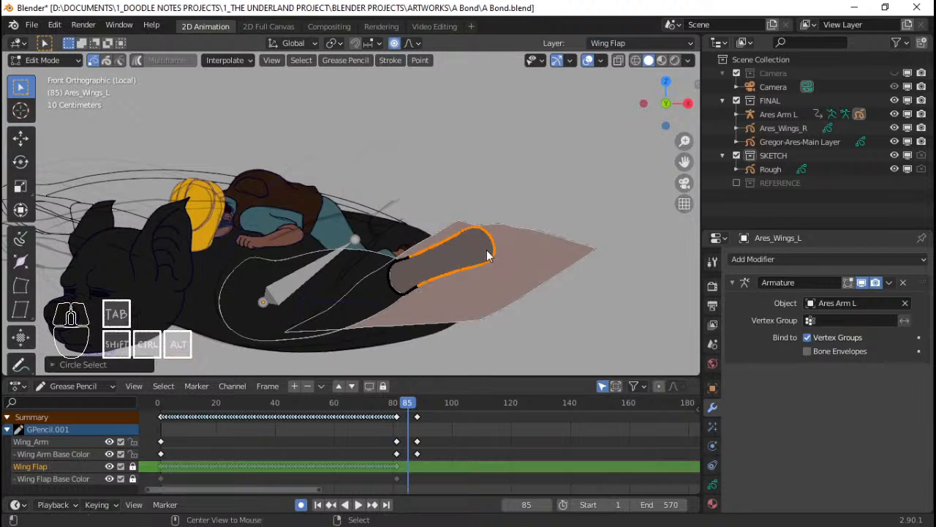
{"action": "key", "text": "ctrl+z"}
At frame 85, select the wing forearm's outer end, rotate it about 14 degrees and move it down with proportional editing
{"action": "key", "text": "c"}
{"action": "left_click", "coordinate": [502, 242]}
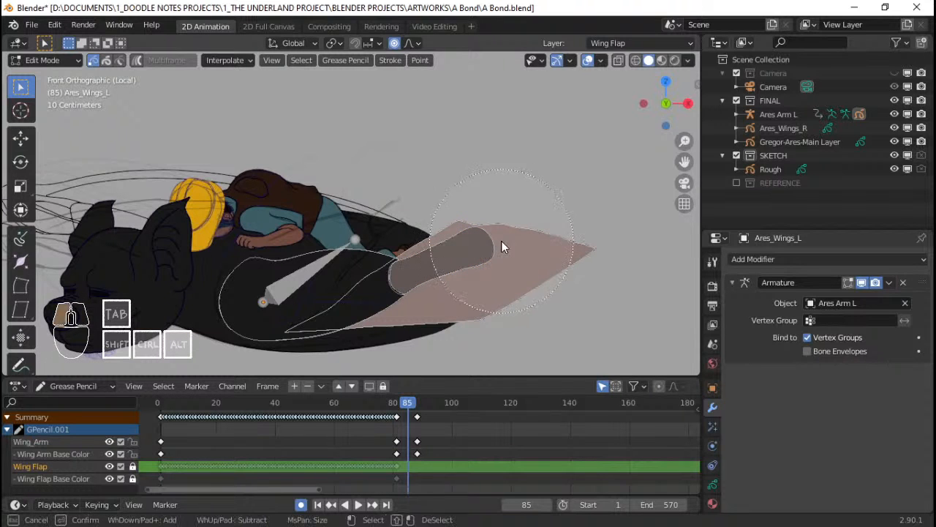
{"action": "key", "text": "Escape"}
{"action": "key", "text": "r"}
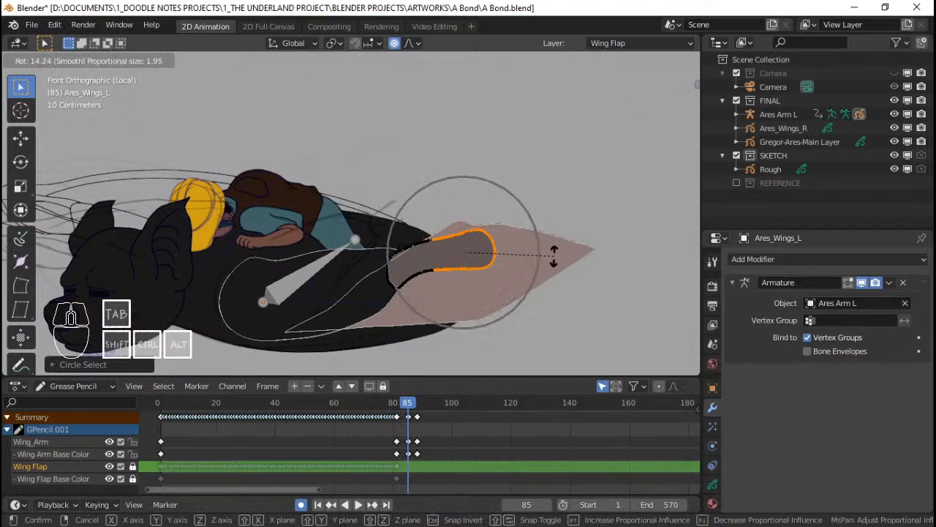
{"action": "left_click", "coordinate": [554, 256]}
{"action": "key", "text": "g"}
{"action": "scroll", "coordinate": [562, 296], "scroll_direction": "down", "scroll_amount": 3}
{"action": "left_click", "coordinate": [561, 302]}
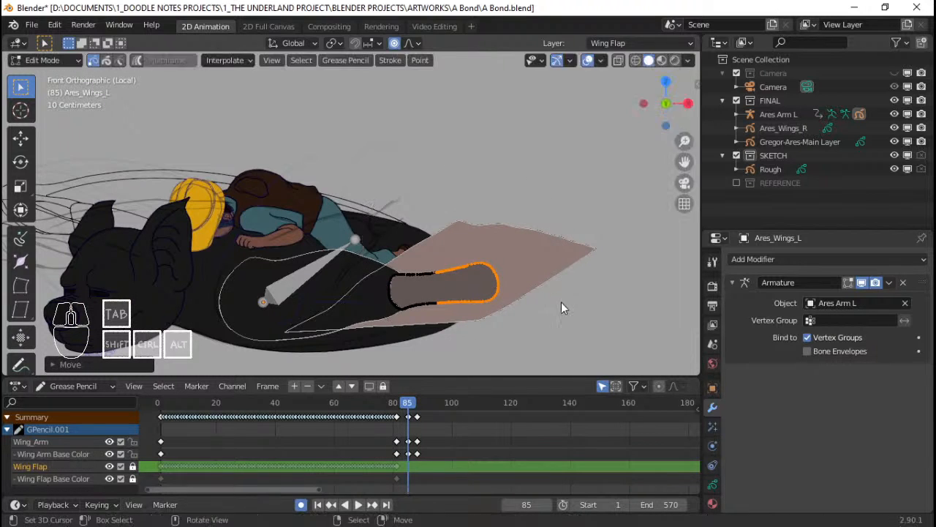
Bend the wing forearm further downward with alternating rotations and moves, enlarging the proportional size to 3.80
{"action": "key", "text": "r"}
{"action": "left_click", "coordinate": [562, 344]}
{"action": "key", "text": "g"}
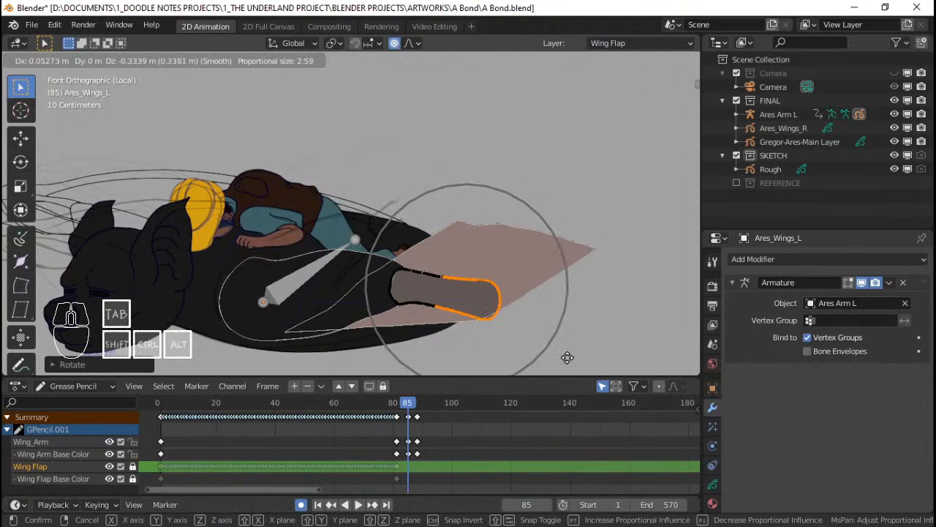
{"action": "left_click", "coordinate": [529, 301]}
{"action": "key", "text": "r"}
{"action": "scroll", "coordinate": [534, 289], "scroll_direction": "down", "scroll_amount": 3}
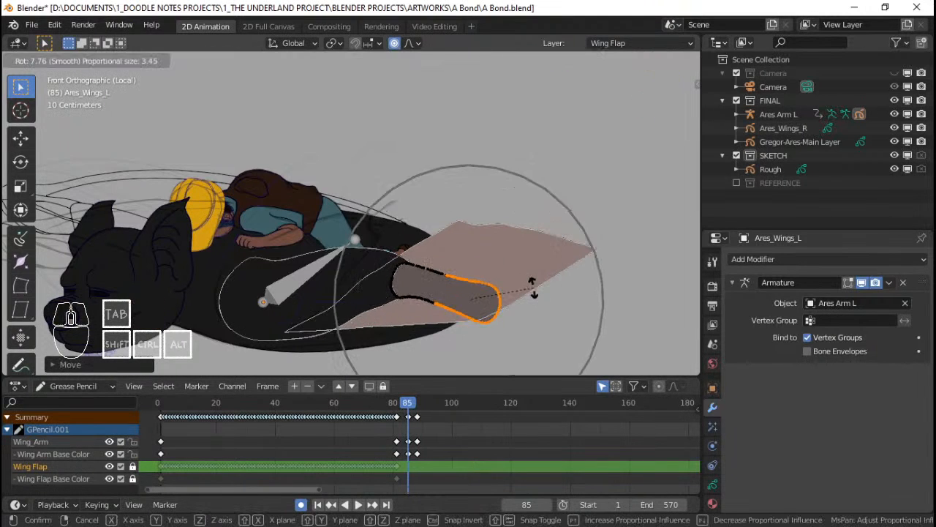
{"action": "left_click", "coordinate": [533, 289]}
{"action": "key", "text": "g"}
{"action": "scroll", "coordinate": [539, 308], "scroll_direction": "down", "scroll_amount": 1}
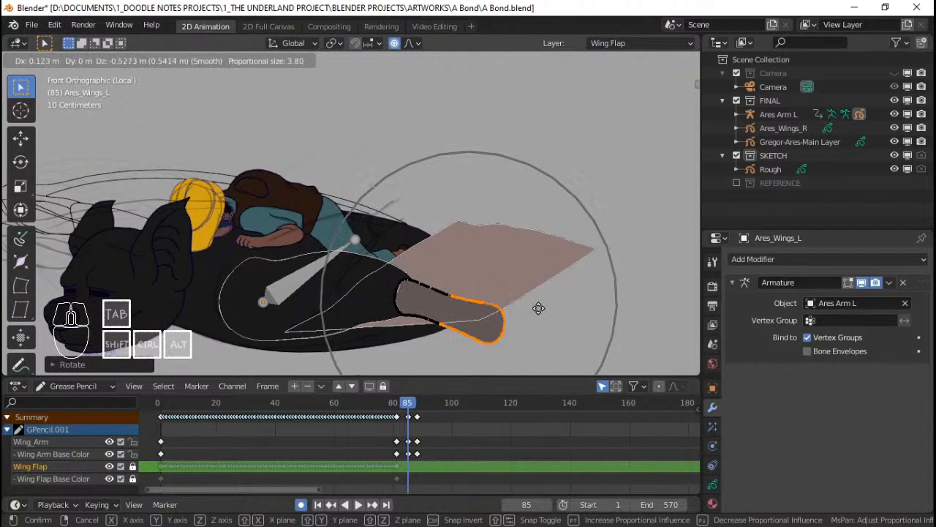
{"action": "left_click", "coordinate": [539, 314]}
Scrub through the wing motion around frame 83, unlock the Wing Flap layer and leave Edit Mode
{"action": "left_click_drag", "start_coordinate": [389, 421], "coordinate": [403, 423]}
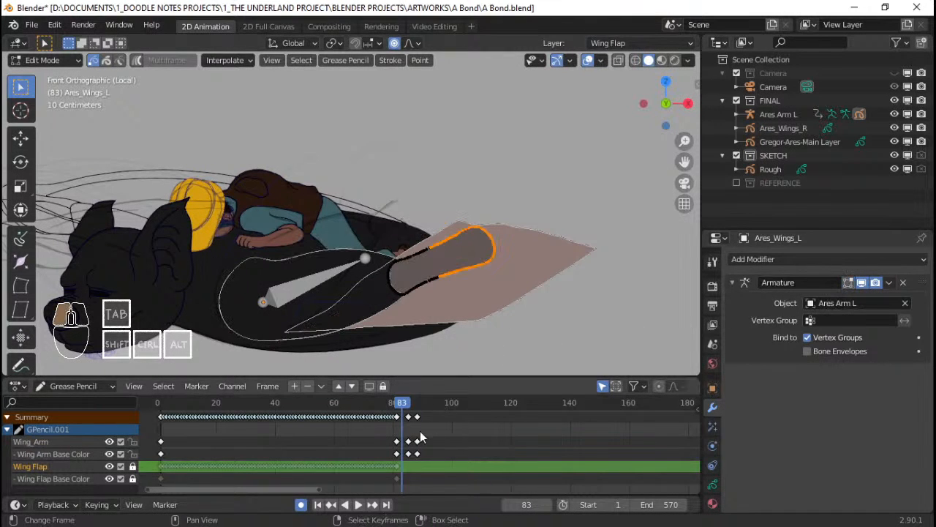
{"action": "mouse_move", "coordinate": [420, 439]}
{"action": "left_mouse_down"}
{"action": "mouse_move", "coordinate": [390, 433]}
{"action": "mouse_move", "coordinate": [406, 418]}
{"action": "mouse_move", "coordinate": [391, 420]}
{"action": "mouse_move", "coordinate": [416, 422]}
{"action": "left_mouse_up"}
{"action": "left_click", "coordinate": [132, 466]}
{"action": "key", "text": "Tab"}
Move the wing arm keyframes at frame 85 to frame 83 and play back the animation
{"action": "right_click", "coordinate": [409, 417]}
{"action": "key", "text": "shift+s"}
{"action": "left_click", "coordinate": [375, 411]}
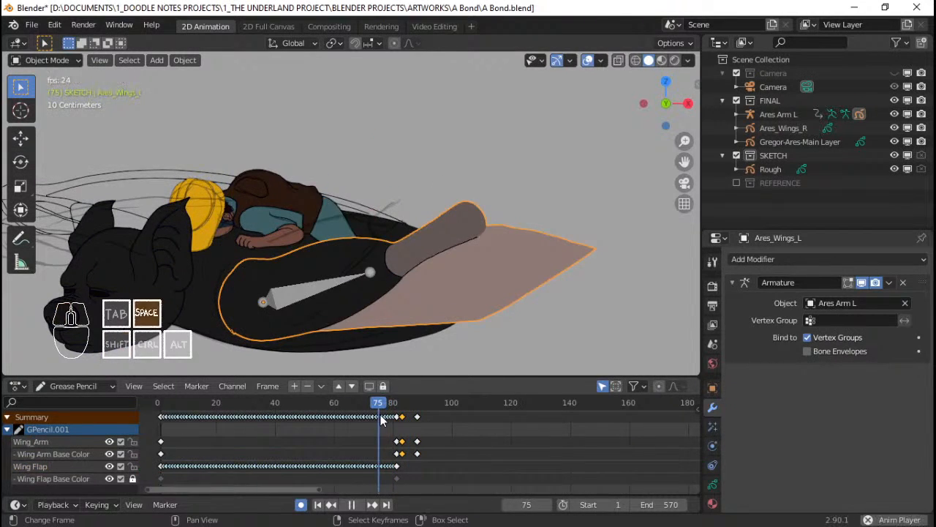
{"action": "key", "text": "space"}
Move the wing arm keyframes from frame 83 back to frame 85
{"action": "key", "text": "g"}
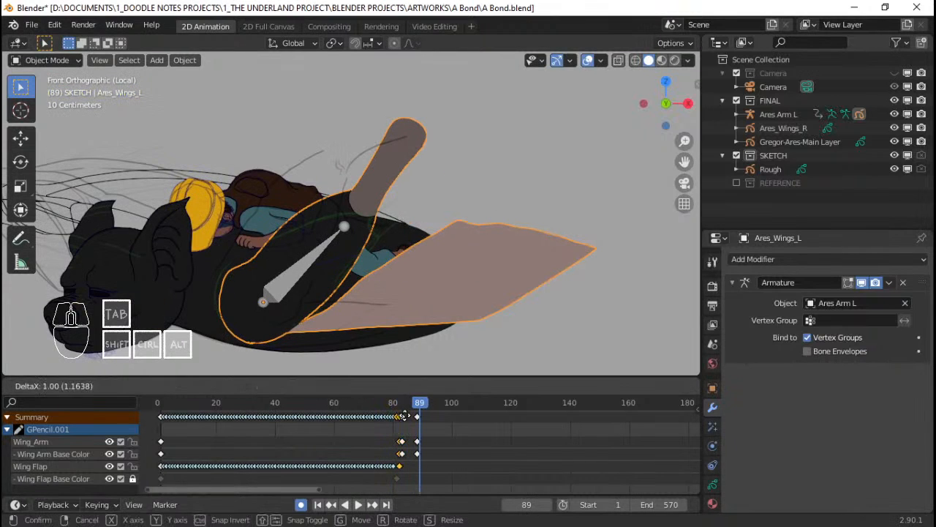
{"action": "left_click", "coordinate": [403, 417]}
{"action": "key", "text": "g"}
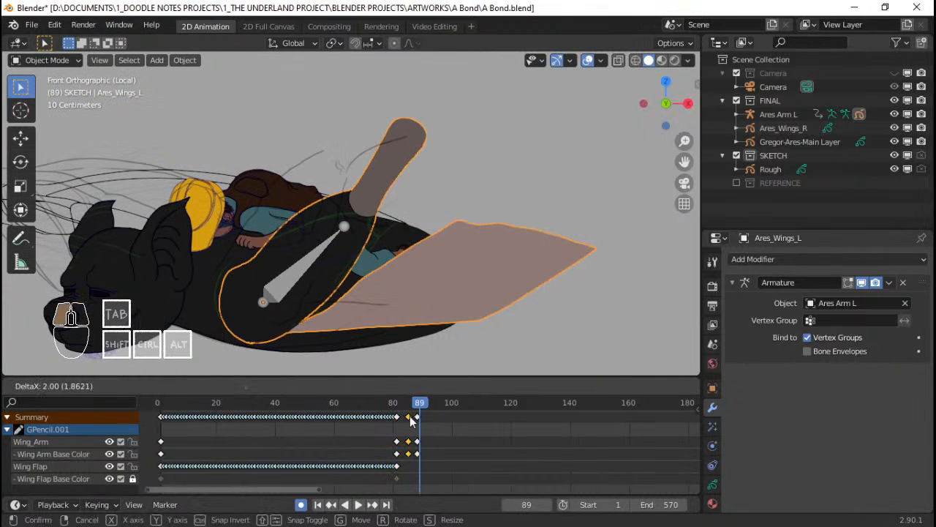
{"action": "left_click", "coordinate": [411, 417]}
Enter Edit Mode on the wing, lock the Wing Flap layer and set the current frame to 83
{"action": "left_click", "coordinate": [402, 417]}
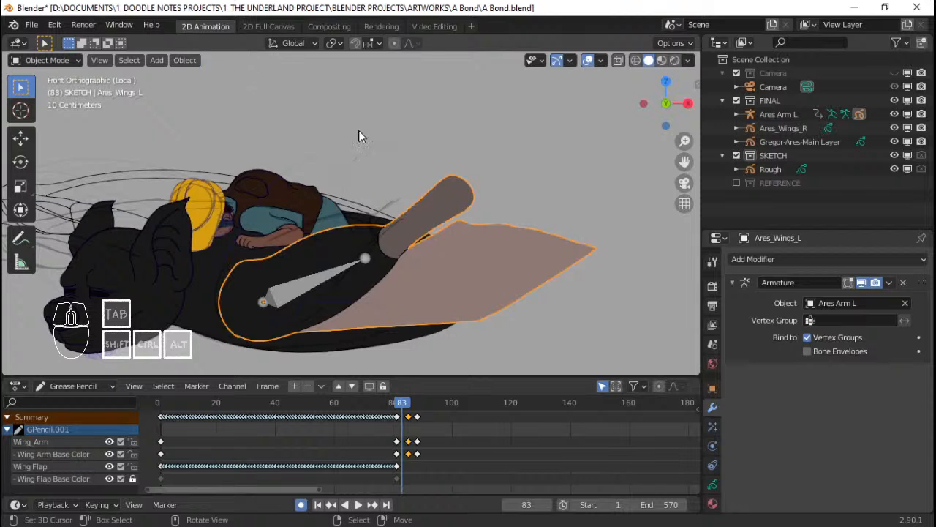
{"action": "key", "text": "Tab"}
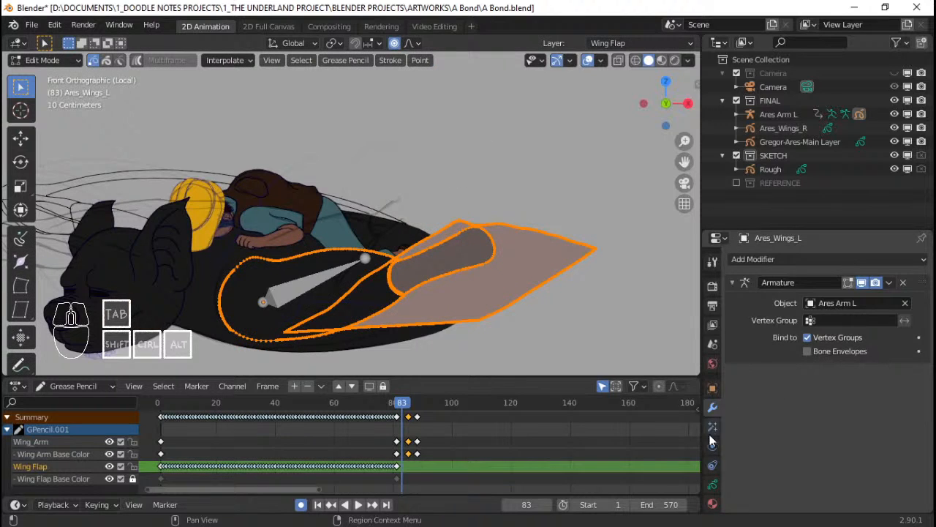
{"action": "left_click", "coordinate": [713, 483]}
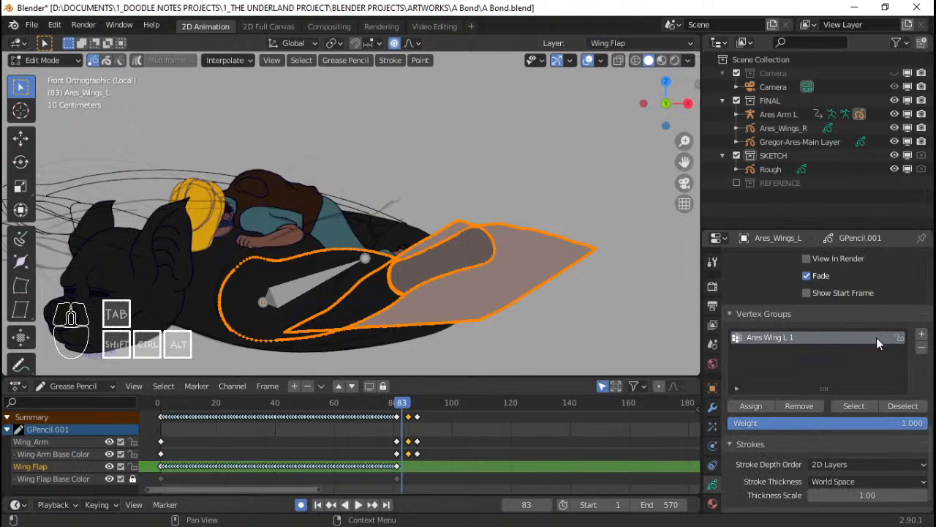
{"action": "scroll", "coordinate": [892, 327], "scroll_direction": "up", "scroll_amount": 15}
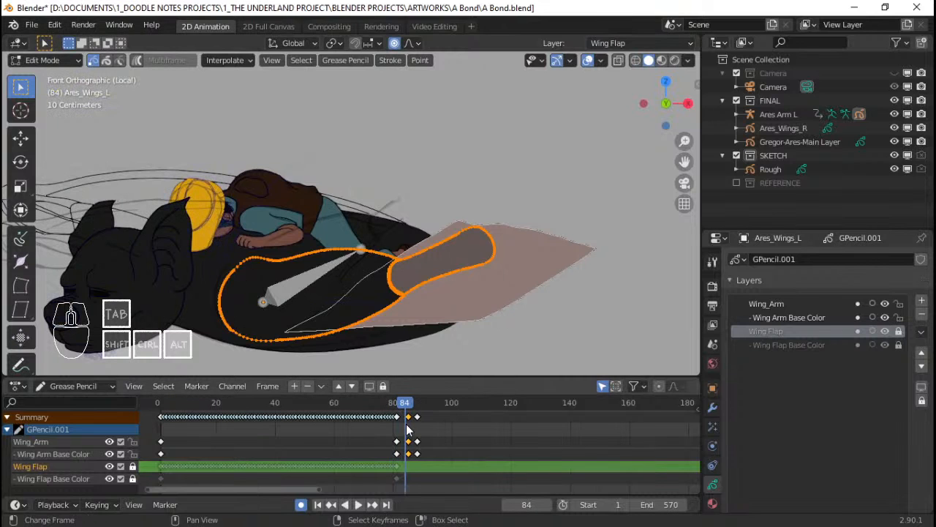
{"action": "left_click_drag", "start_coordinate": [409, 426], "coordinate": [403, 427]}
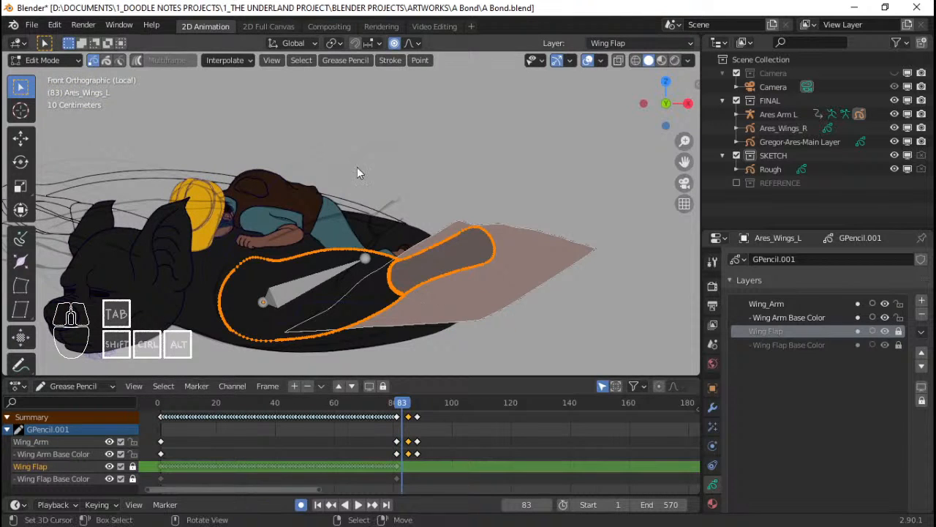
Make the Wing Arm Base Color layer active and interpolate the in-between frames around frame 83
{"action": "left_click", "coordinate": [227, 63]}
{"action": "left_click", "coordinate": [235, 117]}
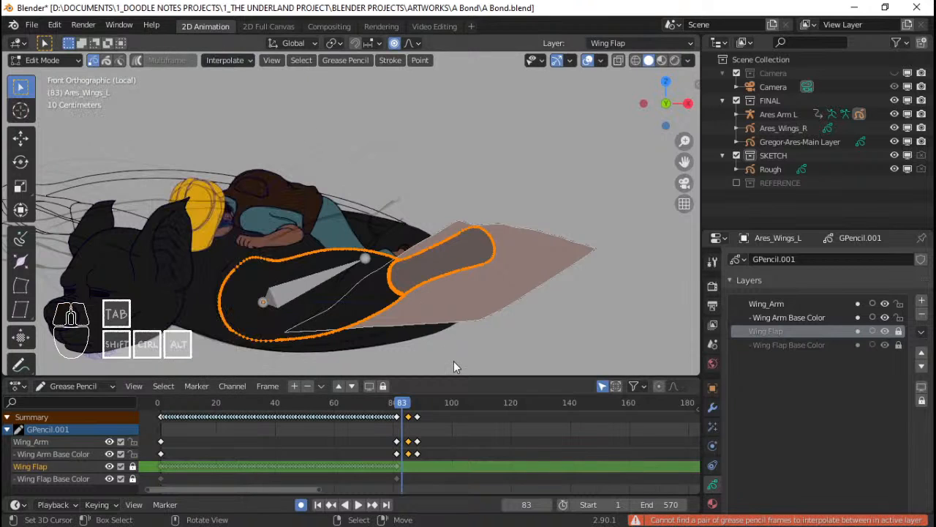
{"action": "left_click", "coordinate": [813, 317]}
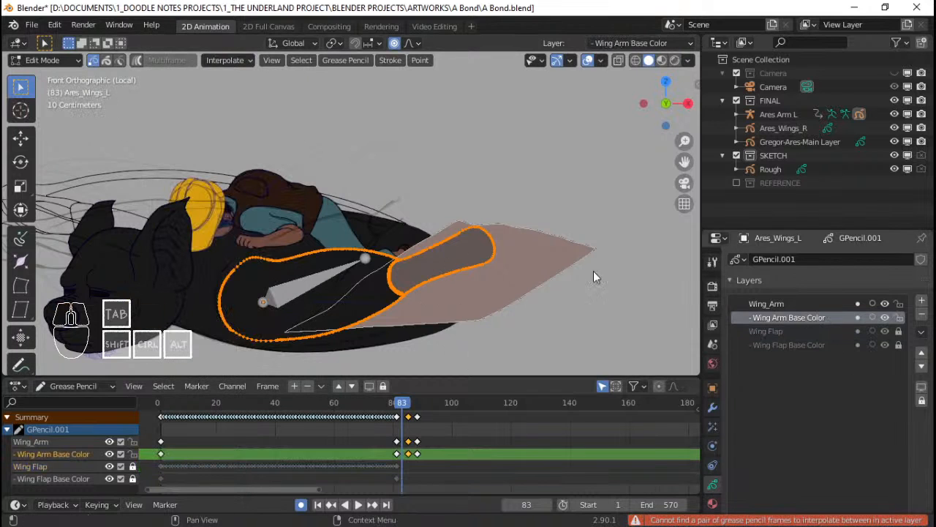
{"action": "left_click", "coordinate": [223, 63]}
{"action": "left_click", "coordinate": [236, 109]}
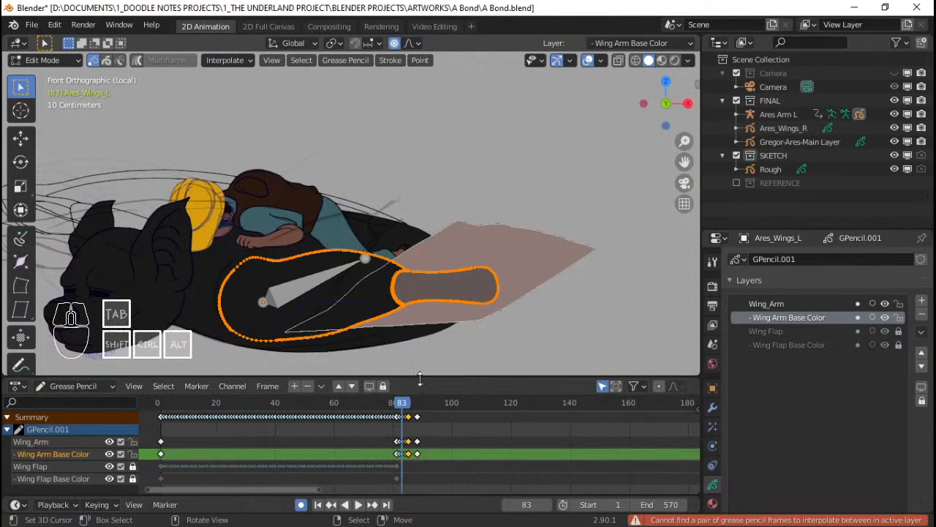
Interpolate the wing arm's in-between frames at frame 87 and review the result back at frame 85
{"action": "left_click_drag", "start_coordinate": [406, 435], "coordinate": [414, 441]}
{"action": "key", "text": "Tab"}
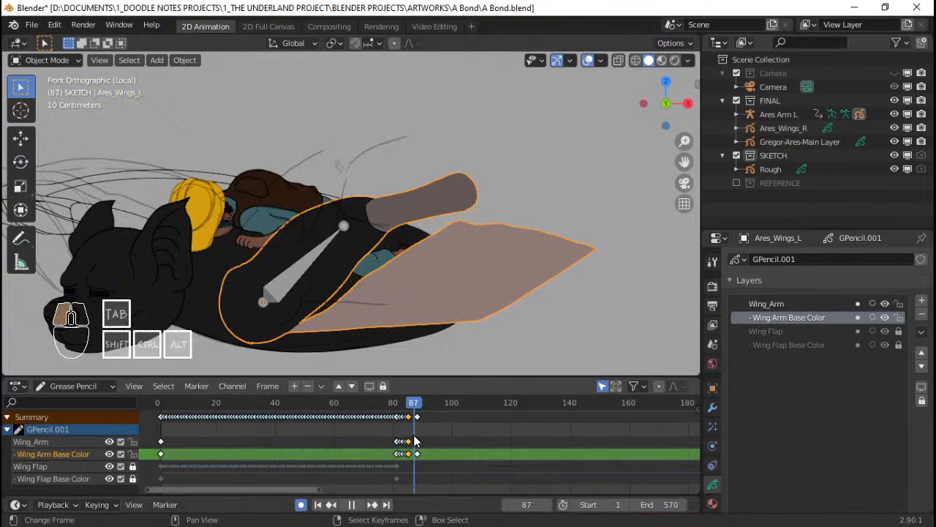
{"action": "key", "text": "Tab"}
{"action": "key", "text": "a"}
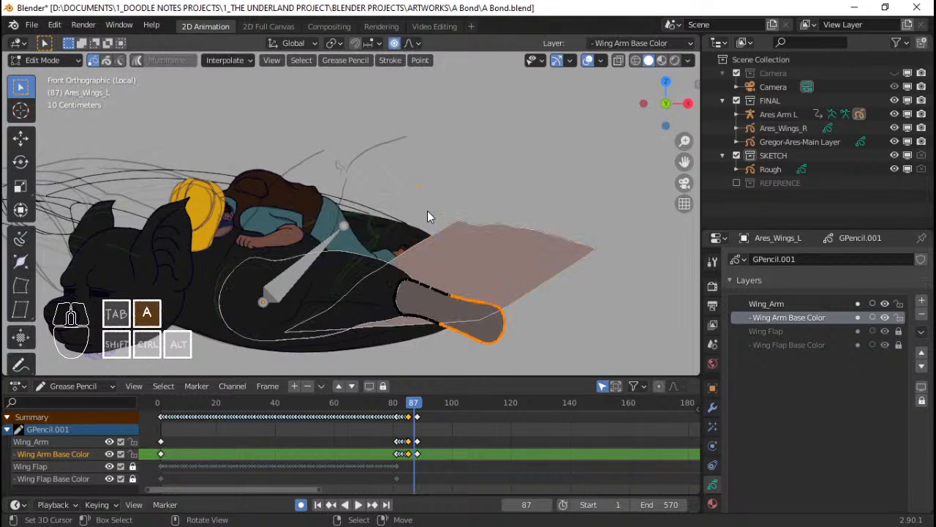
{"action": "left_click", "coordinate": [239, 60]}
{"action": "left_click", "coordinate": [248, 116]}
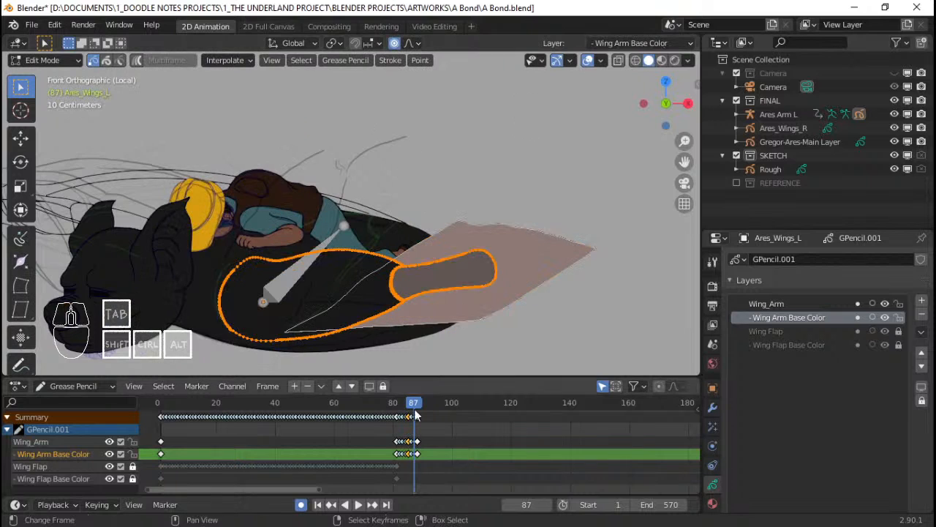
{"action": "mouse_move", "coordinate": [415, 439]}
{"action": "left_mouse_down"}
{"action": "mouse_move", "coordinate": [399, 443]}
{"action": "mouse_move", "coordinate": [410, 449]}
{"action": "left_mouse_up"}
{"action": "key", "text": "alt+a"}
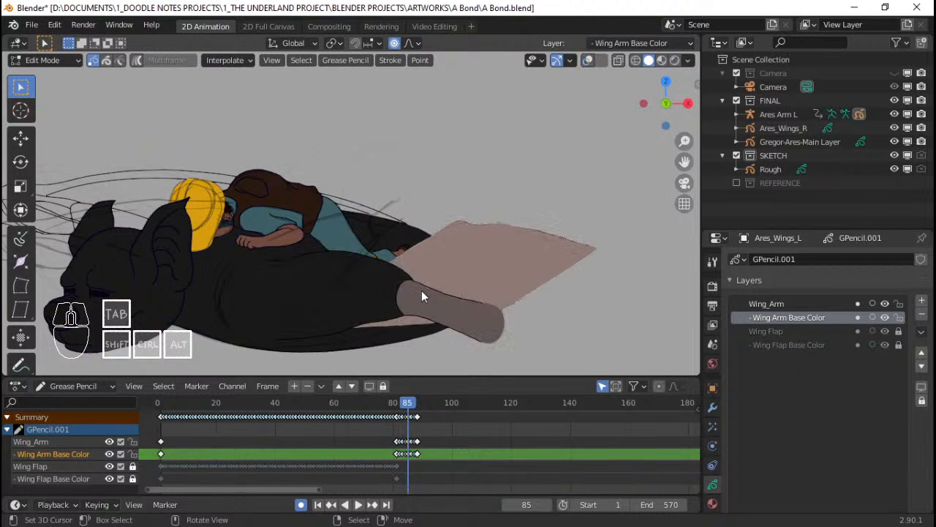
Go to frame 99, select all unlocked wing arm strokes in Edit Mode and key their unchanged pose
{"action": "key", "text": "Tab"}
{"action": "left_click_drag", "start_coordinate": [404, 439], "coordinate": [450, 437]}
{"action": "scroll", "coordinate": [399, 307], "scroll_direction": "down", "scroll_amount": 2}
{"action": "middle_click_drag", "start_coordinate": [367, 287], "coordinate": [386, 233], "text": "shift"}
{"action": "key", "text": "Tab"}
{"action": "scroll", "coordinate": [431, 236], "scroll_direction": "up", "scroll_amount": 1}
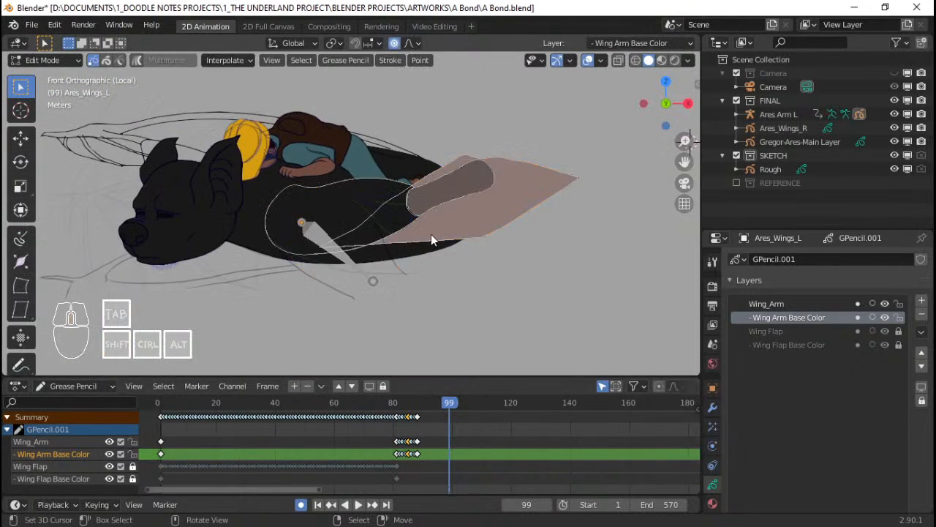
{"action": "key", "text": "a"}
{"action": "key", "text": "g"}
{"action": "right_click", "coordinate": [439, 267]}
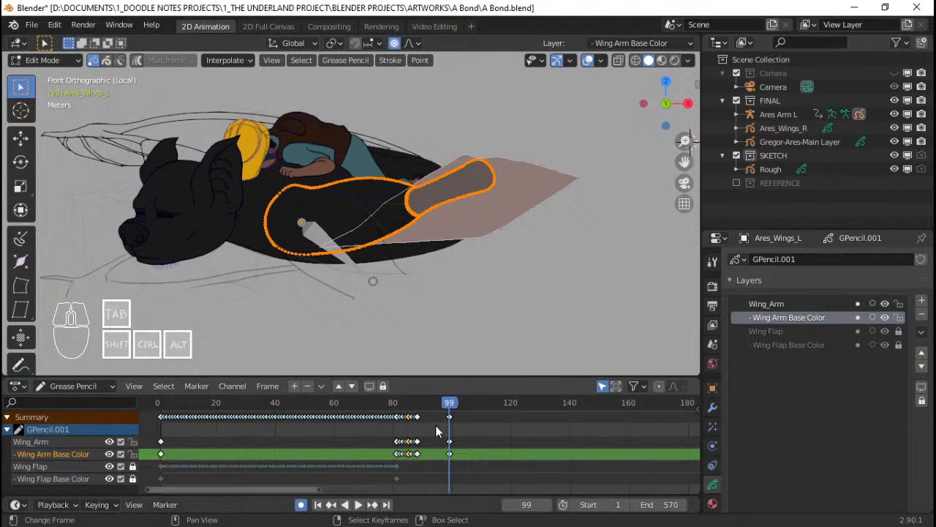
Go to frame 93 and circle-select the points at the outer end of the wing's forearm in Edit Mode
{"action": "mouse_move", "coordinate": [415, 424]}
{"action": "left_mouse_down"}
{"action": "mouse_move", "coordinate": [511, 425]}
{"action": "mouse_move", "coordinate": [392, 422]}
{"action": "mouse_move", "coordinate": [431, 419]}
{"action": "left_mouse_up"}
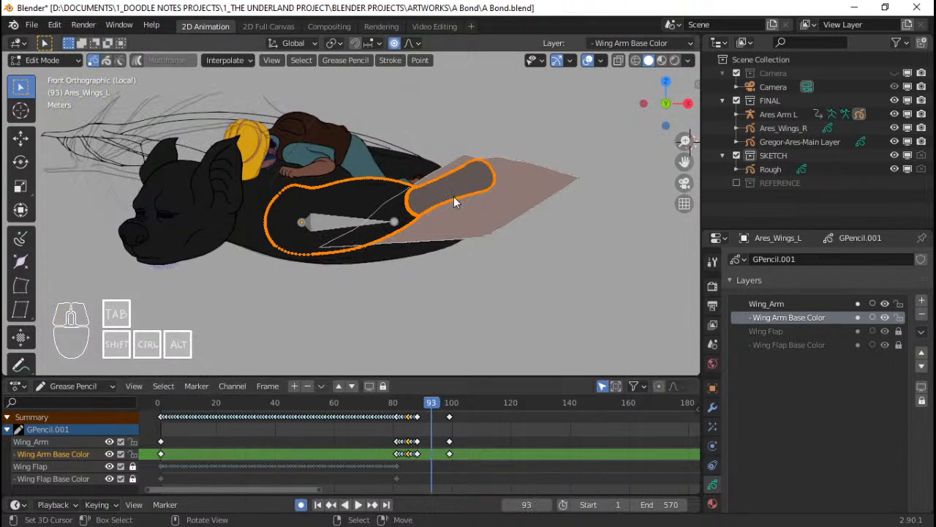
{"action": "key", "text": "Tab"}
{"action": "scroll", "coordinate": [466, 190], "scroll_direction": "up", "scroll_amount": 2}
{"action": "key", "text": "alt+a"}
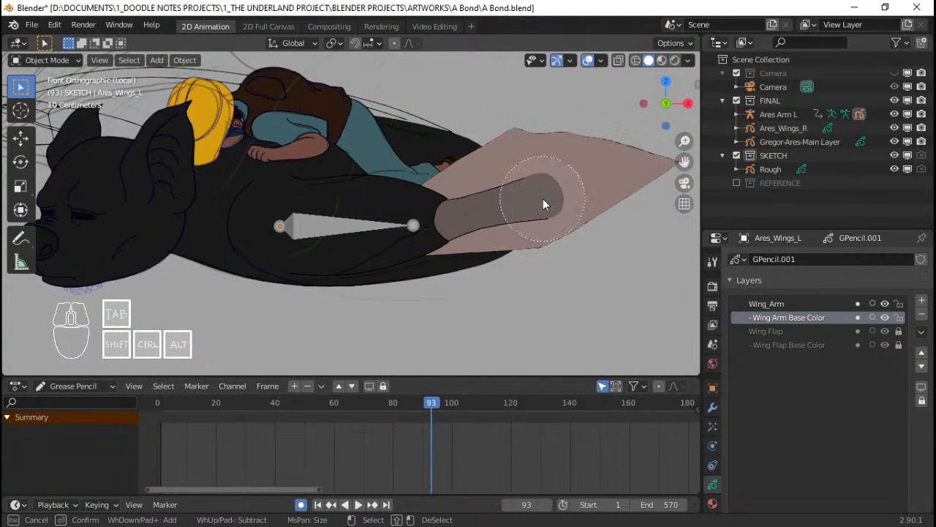
{"action": "left_click", "coordinate": [521, 205]}
{"action": "right_click", "coordinate": [523, 205]}
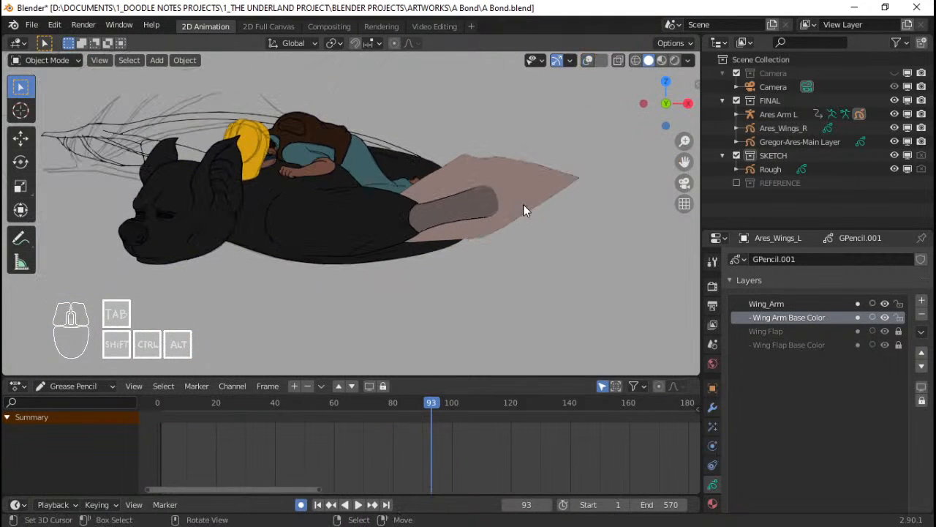
{"action": "key", "text": "Tab"}
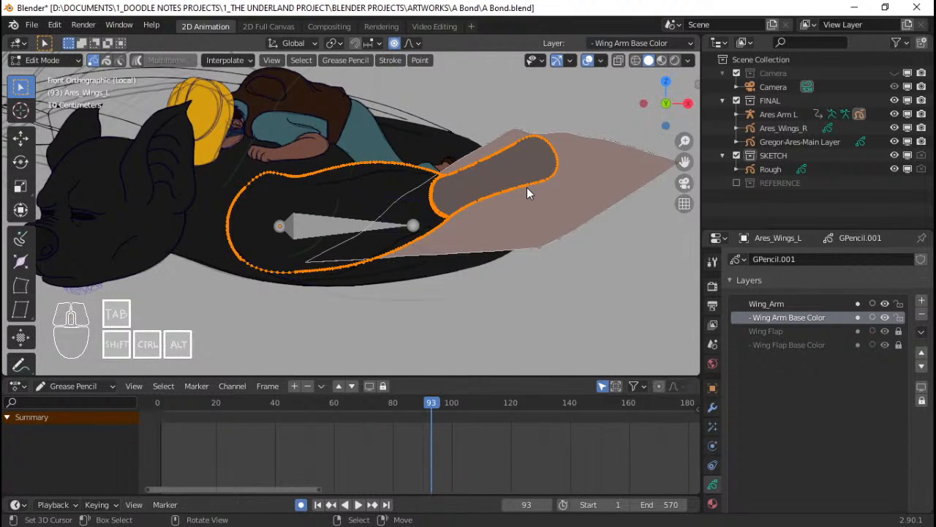
{"action": "key", "text": "alt+a"}
{"action": "key", "text": "c"}
{"action": "mouse_move", "coordinate": [534, 151]}
{"action": "left_mouse_down"}
{"action": "mouse_move", "coordinate": [546, 163]}
{"action": "mouse_move", "coordinate": [534, 183]}
{"action": "left_mouse_up"}
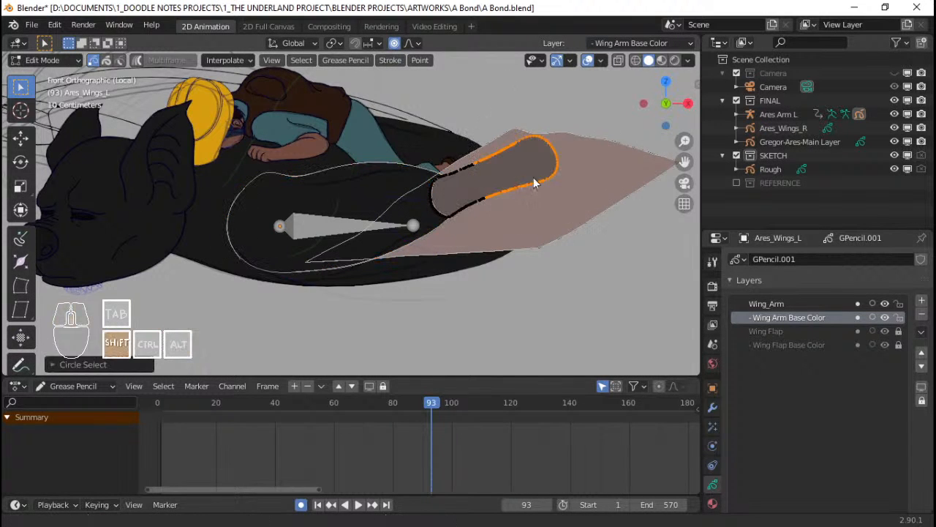
Rotate and raise the forearm's outer end with proportional editing at frame 93, and select all the unlocked wing arm strokes
{"action": "key", "text": "r"}
{"action": "key", "text": "g"}
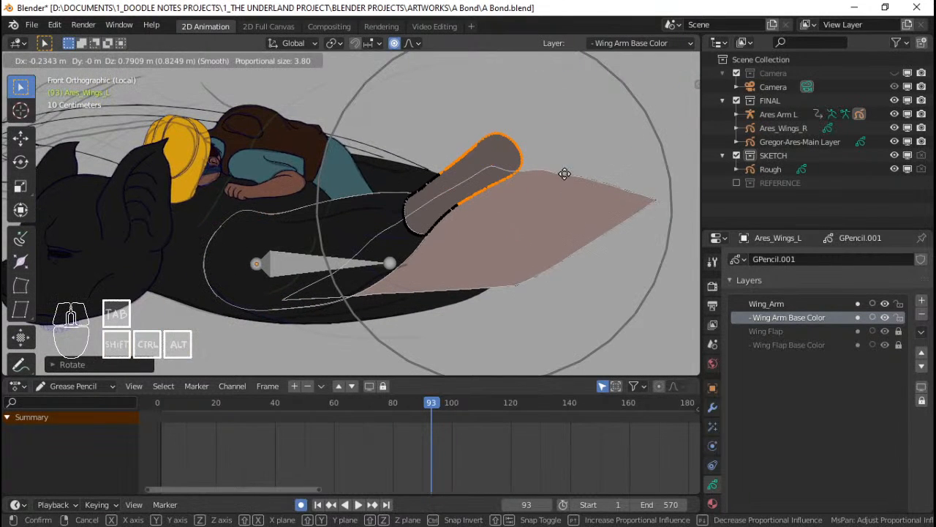
{"action": "left_click", "coordinate": [561, 165]}
{"action": "key", "text": "r"}
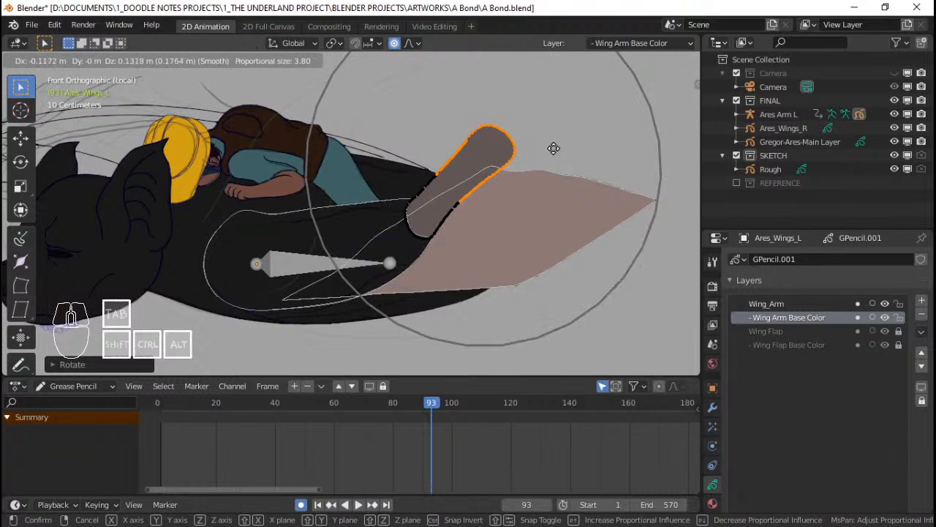
{"action": "left_click", "coordinate": [553, 148]}
{"action": "key", "text": "g"}
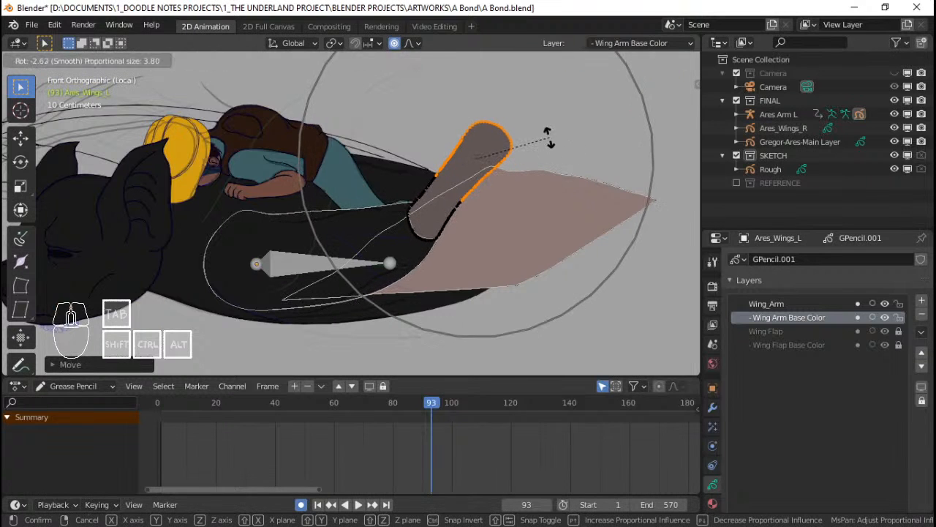
{"action": "key", "text": "Escape"}
{"action": "key", "text": "a"}
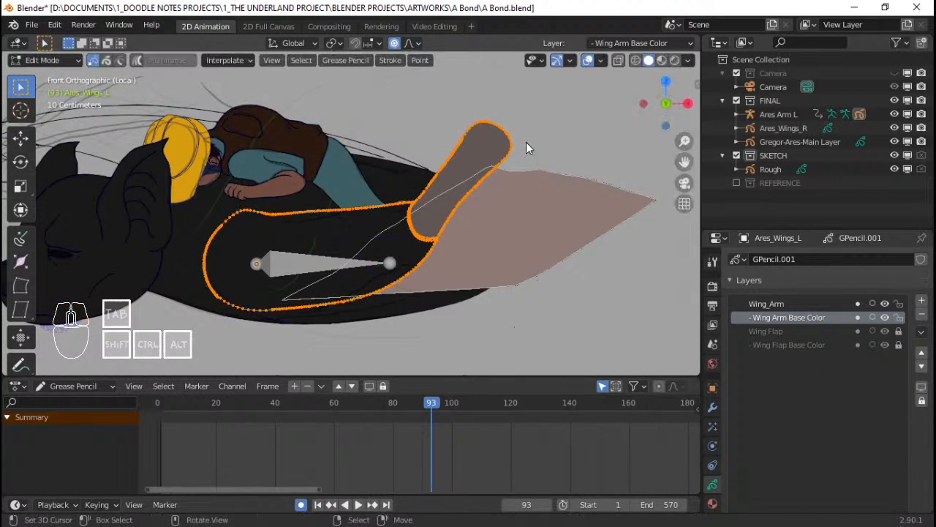
{"action": "key", "text": "Escape"}
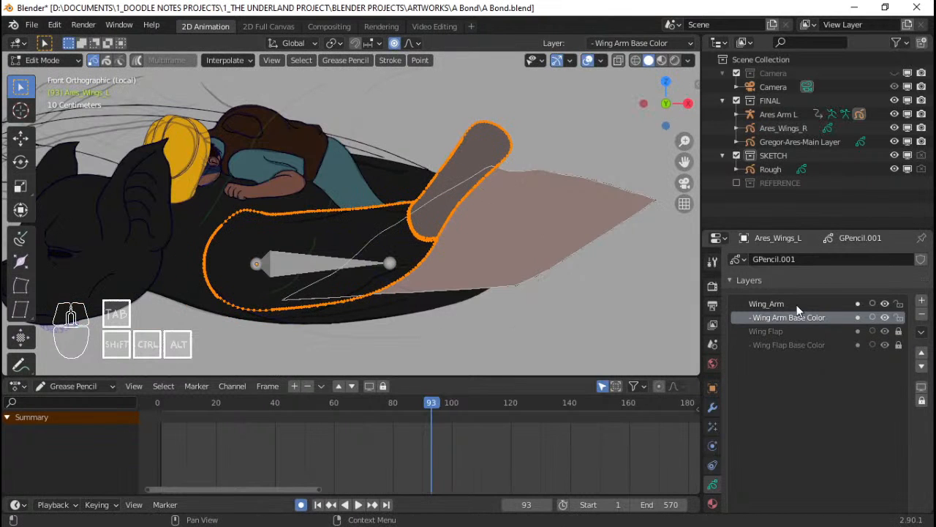
{"action": "key", "text": "Tab"}
{"action": "left_click", "coordinate": [453, 251]}
{"action": "key", "text": "Tab"}
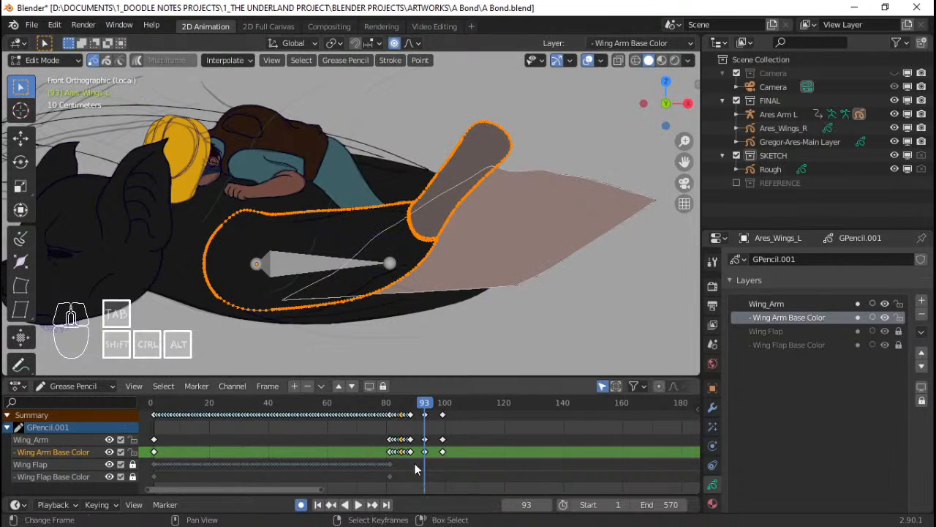
Interpolate the wing arm's in-between frames at frame 90 as a sequence and play back the motion
{"action": "left_click", "coordinate": [415, 433]}
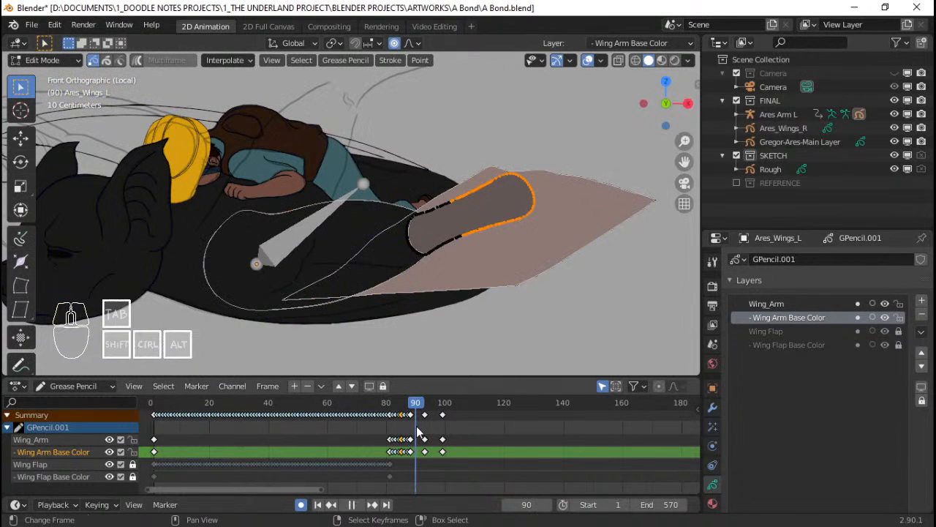
{"action": "left_click", "coordinate": [218, 61]}
{"action": "left_click", "coordinate": [250, 114]}
{"action": "key", "text": "space"}
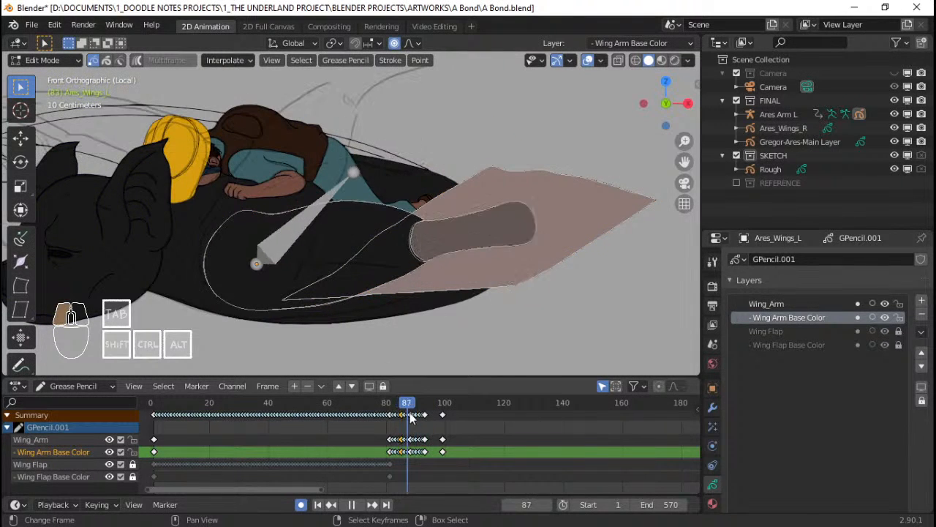
{"action": "key", "text": "space"}
Interpolate the wing arm's in-between sequence at frame 96 and play the animation from before frame 80
{"action": "key", "text": "Tab"}
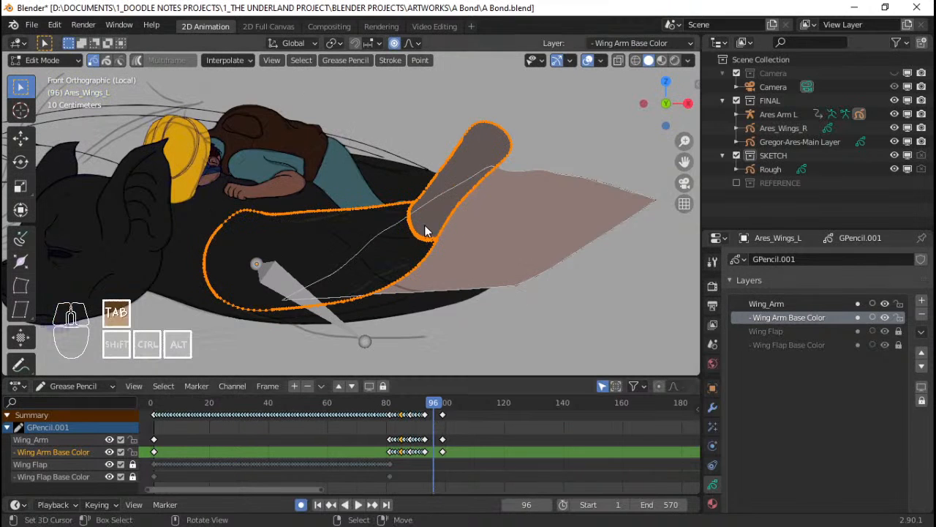
{"action": "key", "text": "Tab"}
{"action": "left_click", "coordinate": [220, 62]}
{"action": "left_click", "coordinate": [245, 114]}
{"action": "left_click", "coordinate": [370, 420]}
{"action": "key", "text": "space"}
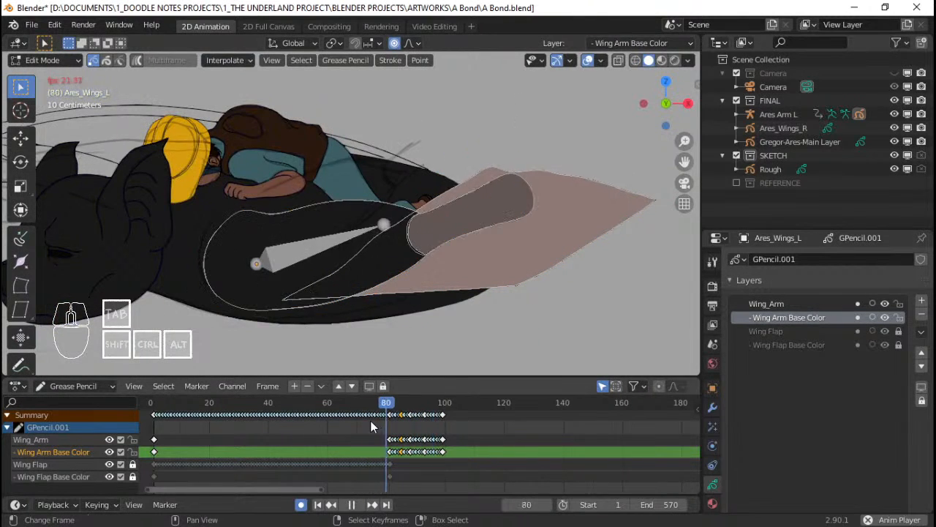
{"action": "key", "text": "space"}
Play and scrub the wing arm's flap in Object Mode across roughly frames 75 to 100 to examine the motion
{"action": "key", "text": "Tab"}
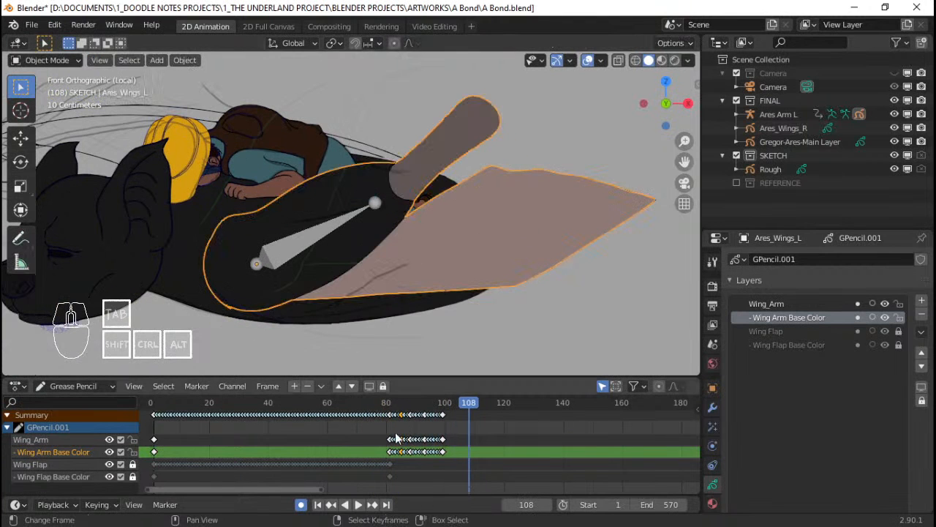
{"action": "left_click", "coordinate": [380, 436]}
{"action": "key", "text": "space"}
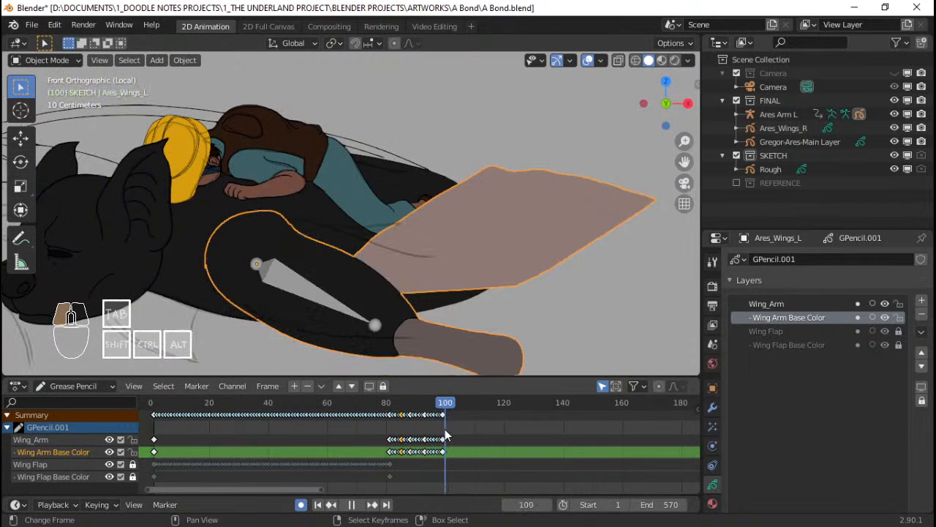
{"action": "left_click", "coordinate": [372, 424]}
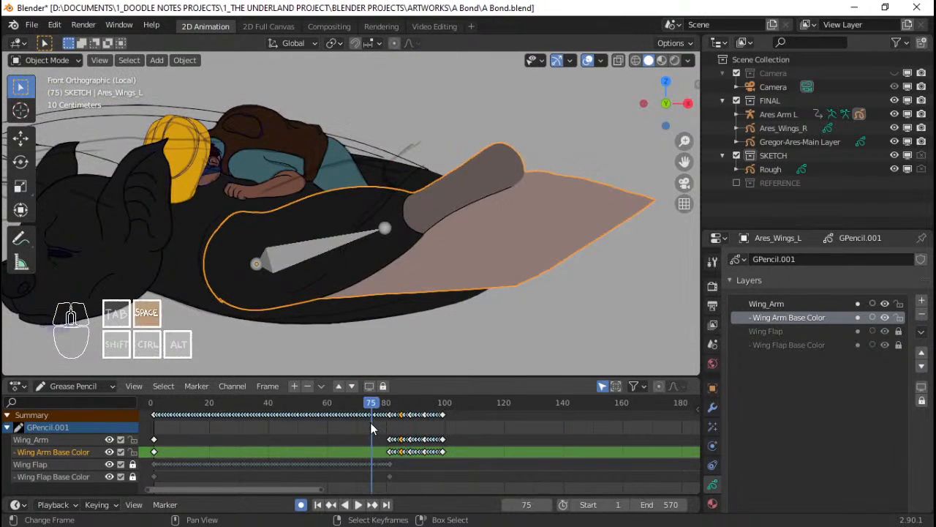
{"action": "left_click", "coordinate": [361, 426]}
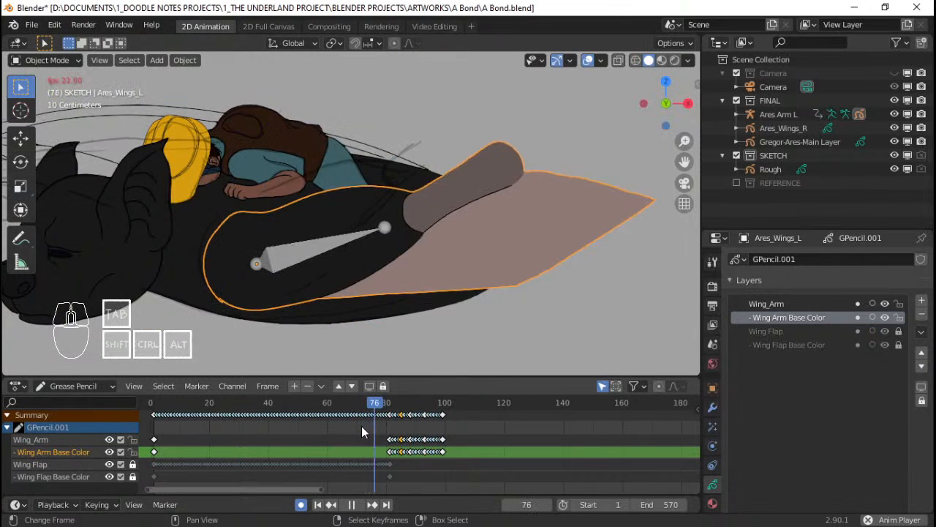
{"action": "left_click", "coordinate": [368, 426]}
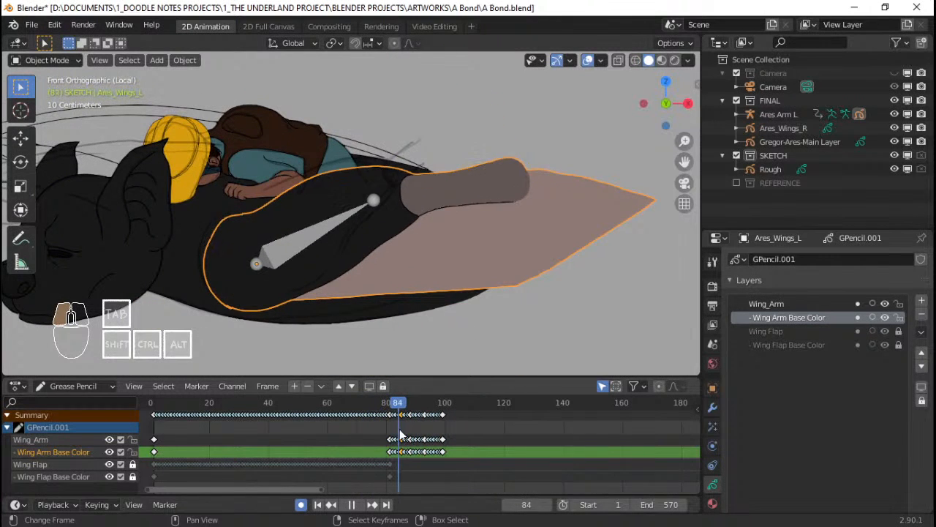
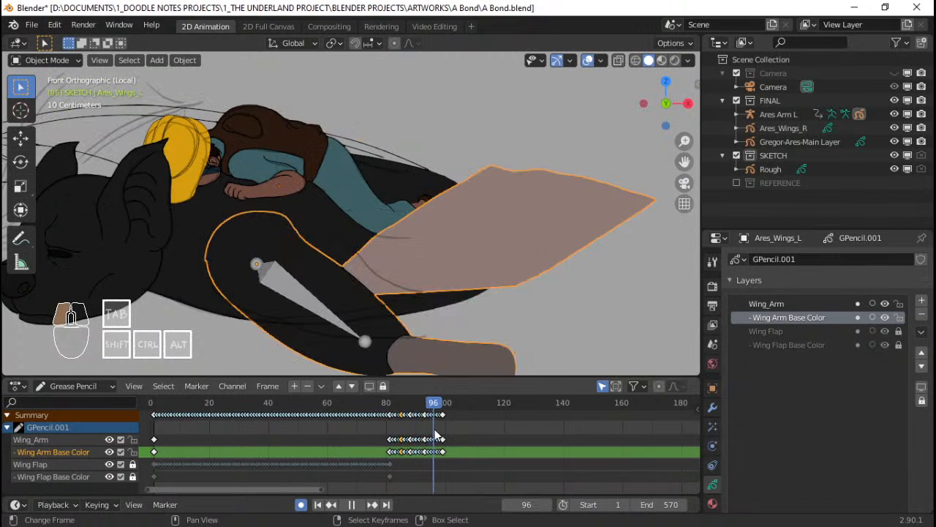
{"action": "left_click_drag", "start_coordinate": [443, 437], "coordinate": [393, 425]}
{"action": "key", "text": "space"}
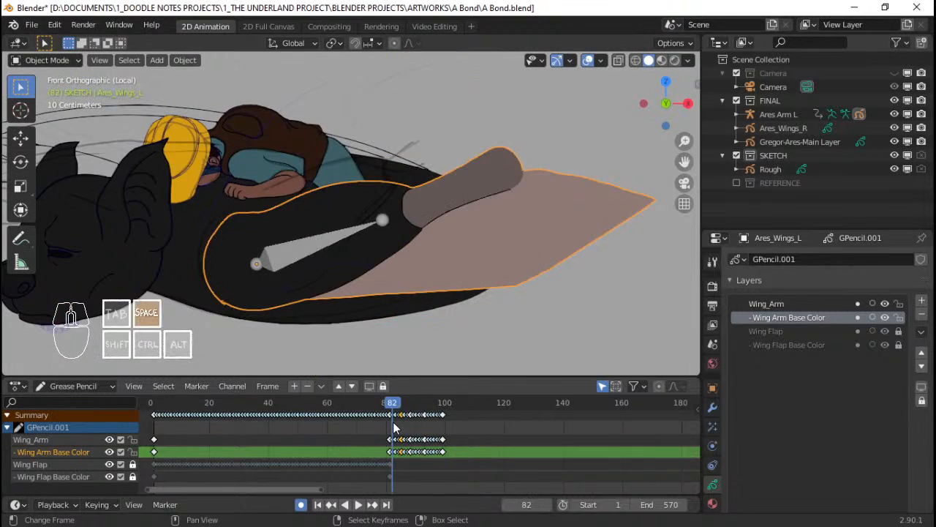
{"action": "key", "text": "space"}
{"action": "key", "text": "Left"}
{"action": "key", "text": "Left"}
{"action": "key", "text": "Left"}
{"action": "key", "text": "Left"}
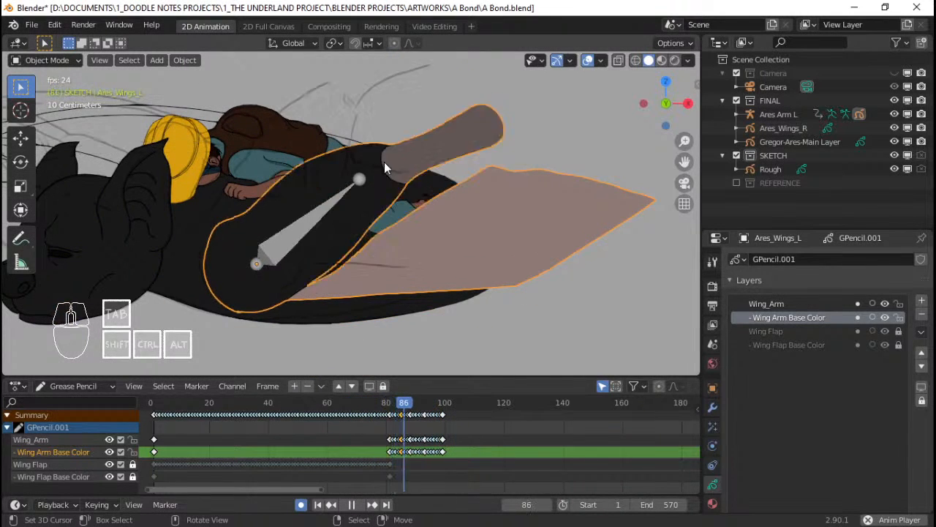
Set the current frame to 105 and duplicate the wing arm keyframes of frame 88 onto it
{"action": "left_click_drag", "start_coordinate": [395, 417], "coordinate": [459, 427]}
{"action": "scroll", "coordinate": [404, 424], "scroll_direction": "up", "scroll_amount": 6}
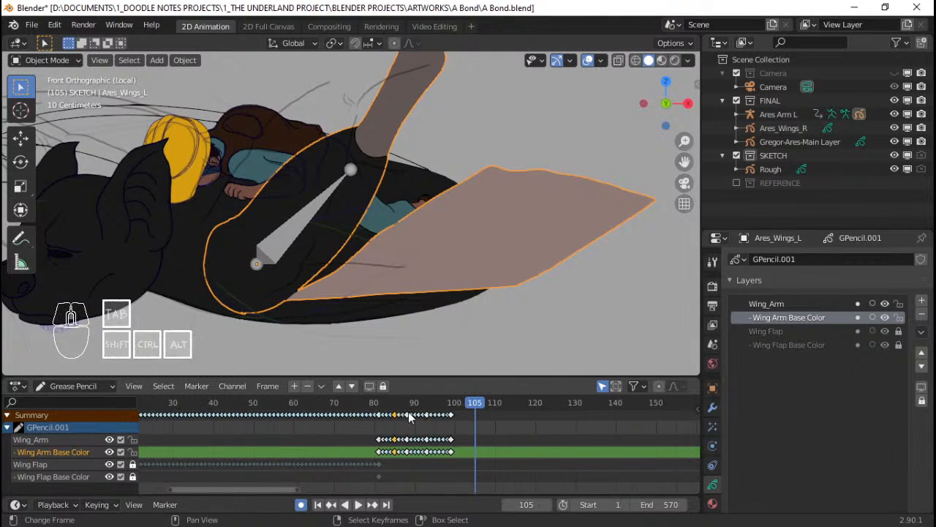
{"action": "middle_click_drag", "start_coordinate": [402, 420], "coordinate": [379, 420]}
{"action": "key", "text": "shift+d"}
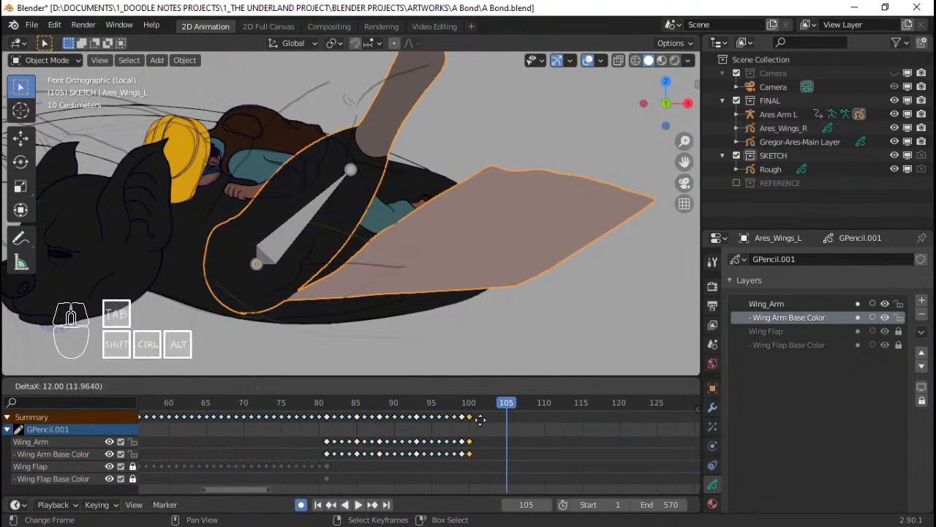
{"action": "left_click", "coordinate": [505, 425]}
{"action": "scroll", "coordinate": [483, 428], "scroll_direction": "down", "scroll_amount": 2}
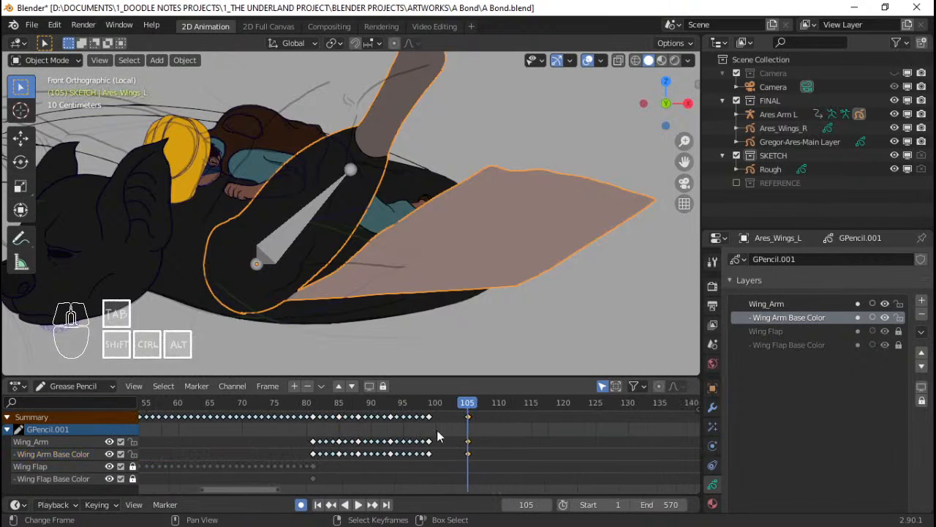
Set the current frame to 115 and duplicate the wing arm keyframes of frame 105 onto it
{"action": "key", "text": "ctrl+shift+space"}
{"action": "left_click_drag", "start_coordinate": [316, 432], "coordinate": [532, 438]}
{"action": "key", "text": "shift+d"}
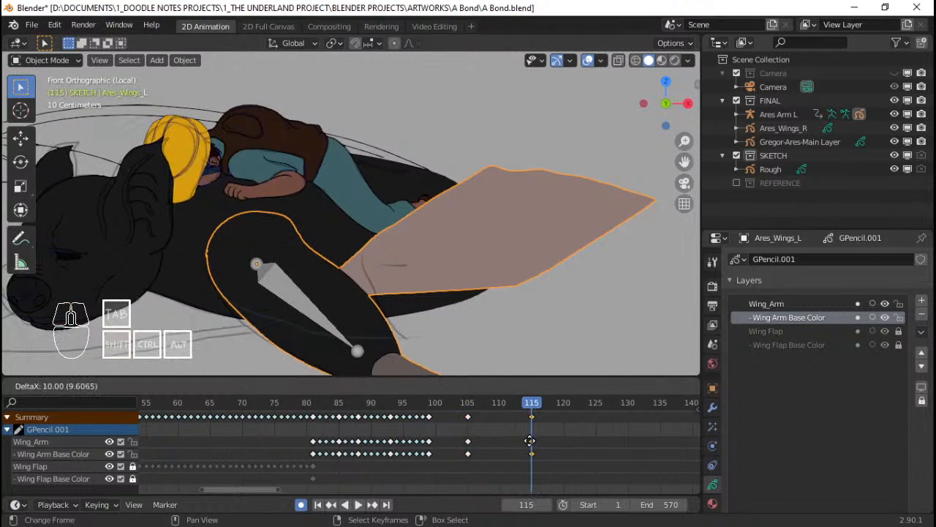
Scrub to frame 125 and duplicate the wing arm keyframes of frame 115 to frame 124
{"action": "middle_click_drag", "start_coordinate": [547, 439], "coordinate": [454, 438]}
{"action": "scroll", "coordinate": [395, 273], "scroll_direction": "down", "scroll_amount": 2}
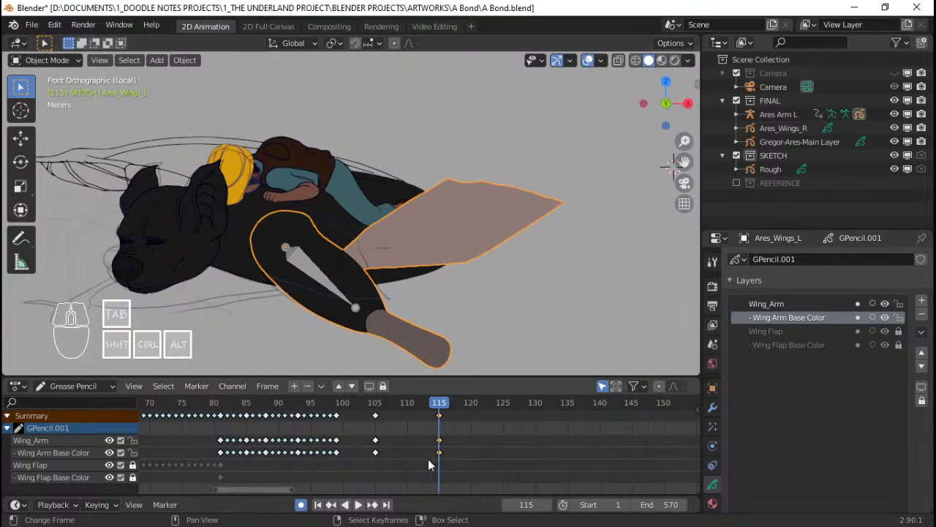
{"action": "left_click_drag", "start_coordinate": [337, 452], "coordinate": [503, 441]}
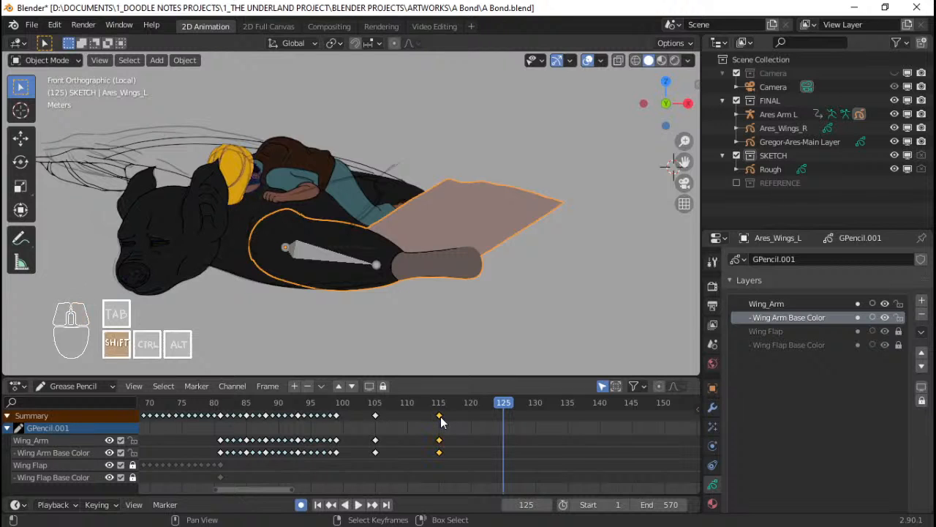
{"action": "key", "text": "shift+d"}
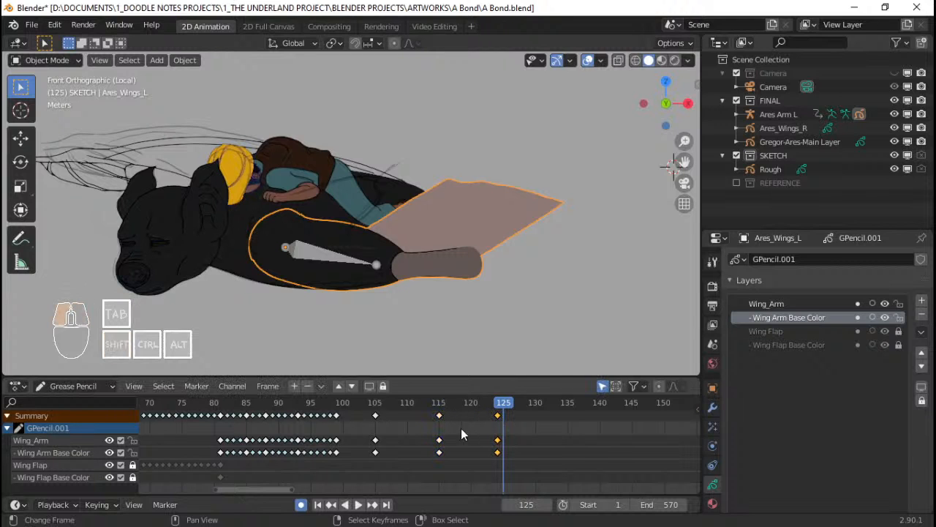
At frame 102, rotate and lower the forearm's outer end in Edit Mode with proportional editing, and scrub on to frame 109
{"action": "mouse_move", "coordinate": [461, 428]}
{"action": "left_mouse_down"}
{"action": "mouse_move", "coordinate": [532, 426]}
{"action": "mouse_move", "coordinate": [330, 431]}
{"action": "mouse_move", "coordinate": [367, 434]}
{"action": "mouse_move", "coordinate": [356, 433]}
{"action": "left_mouse_up"}
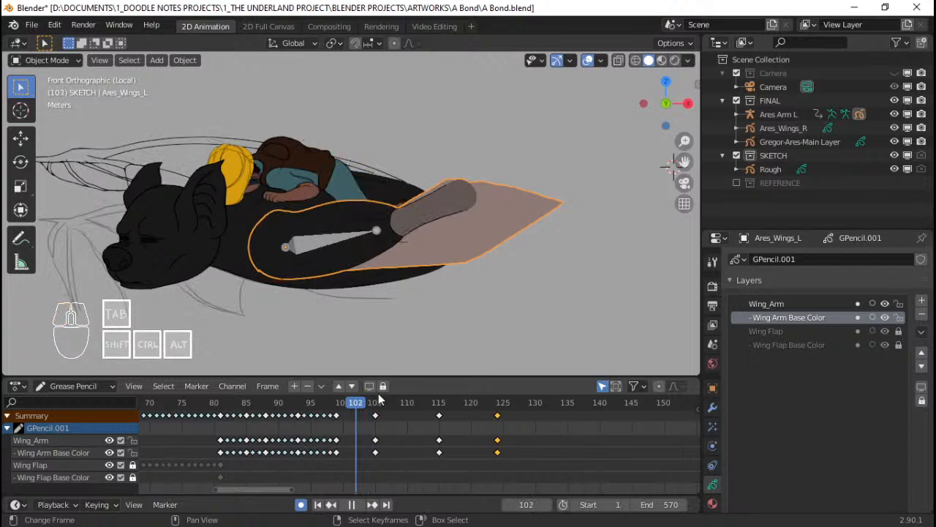
{"action": "key", "text": "Tab"}
{"action": "scroll", "coordinate": [453, 203], "scroll_direction": "up", "scroll_amount": 4}
{"action": "key", "text": "c"}
{"action": "left_click", "coordinate": [509, 211]}
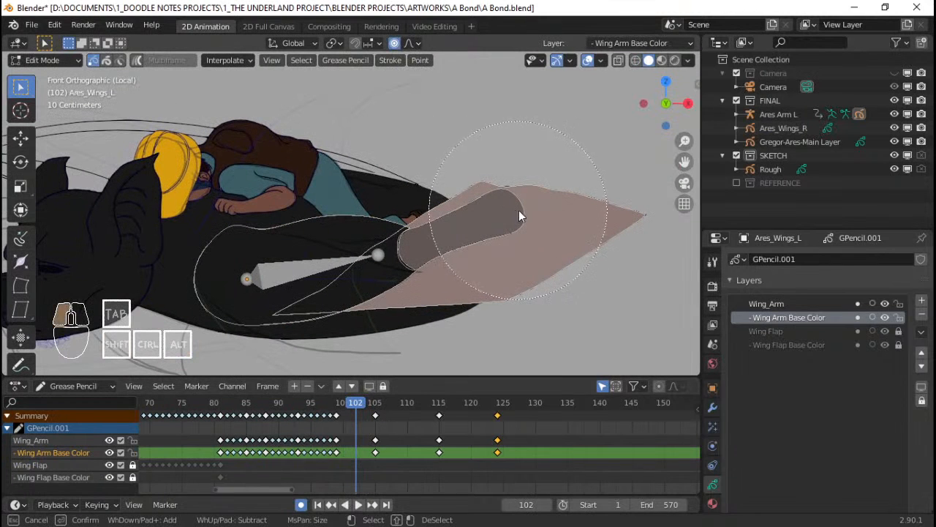
{"action": "key", "text": "Escape"}
{"action": "key", "text": "r"}
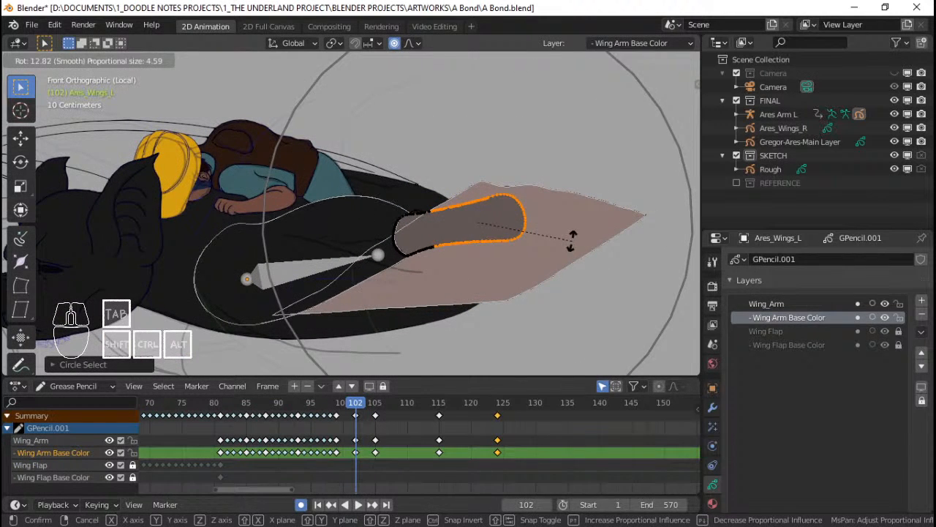
{"action": "left_click", "coordinate": [572, 242]}
{"action": "key", "text": "g"}
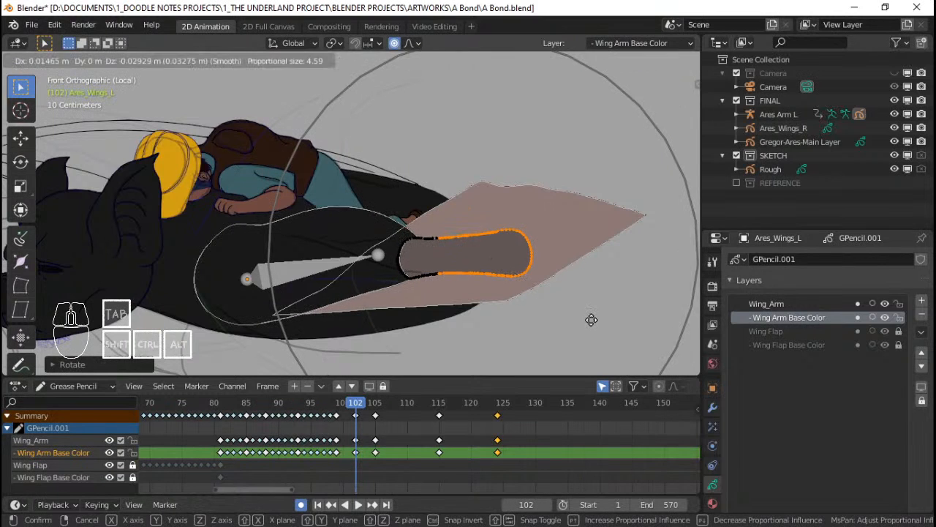
{"action": "left_click", "coordinate": [591, 319]}
{"action": "left_click", "coordinate": [390, 429]}
{"action": "key", "text": "space"}
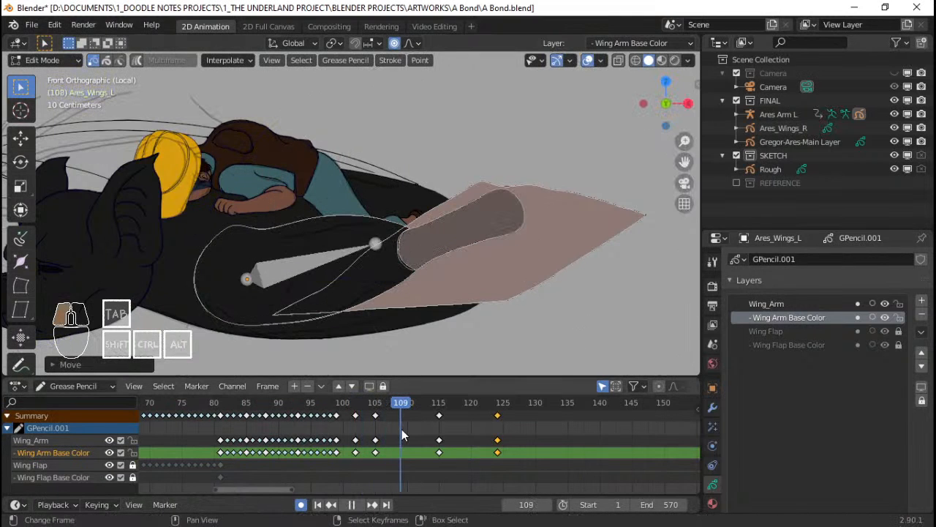
At frame 110, rotate and raise the forearm's outer end with proportional editing
{"action": "key", "text": "space"}
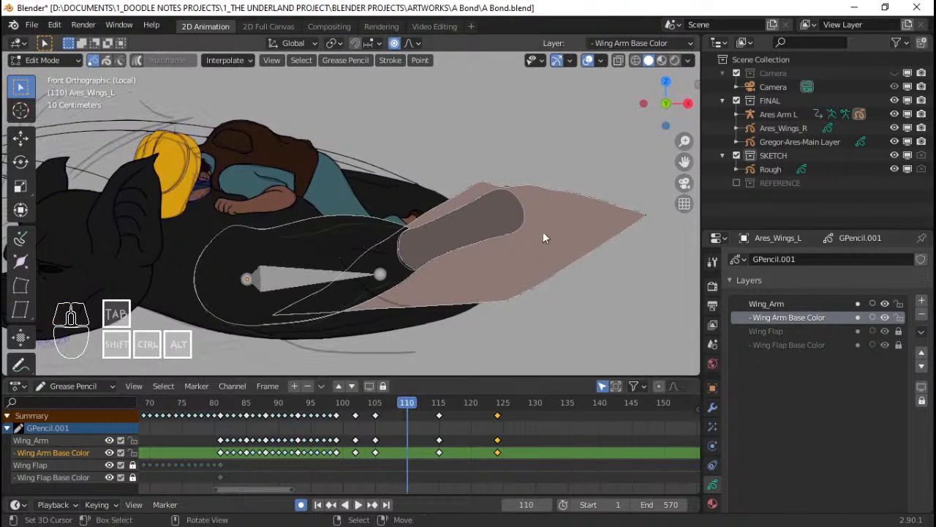
{"action": "left_click", "coordinate": [533, 209]}
{"action": "key", "text": "Escape"}
{"action": "key", "text": "g"}
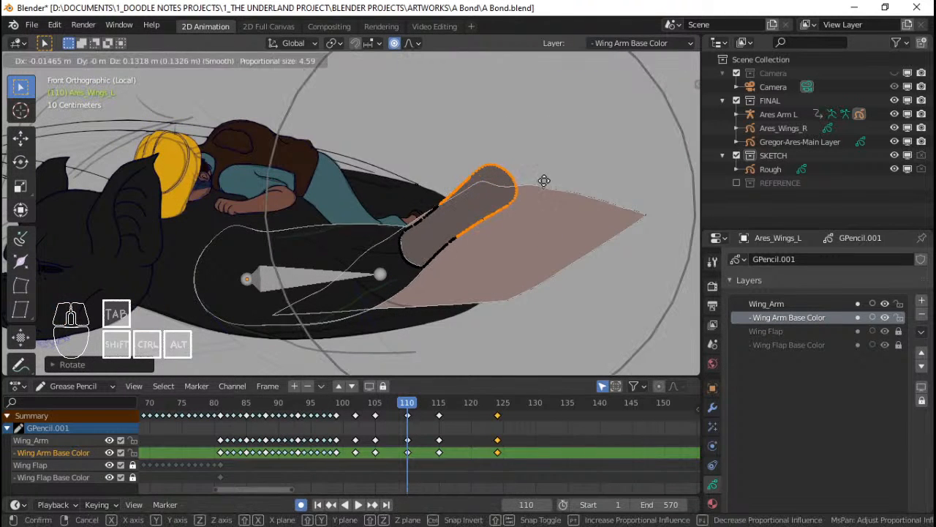
{"action": "left_click", "coordinate": [544, 177]}
At frame 101, select all wing arm strokes and interpolate a sequence between frames 99 and 102
{"action": "left_click_drag", "start_coordinate": [394, 434], "coordinate": [349, 437]}
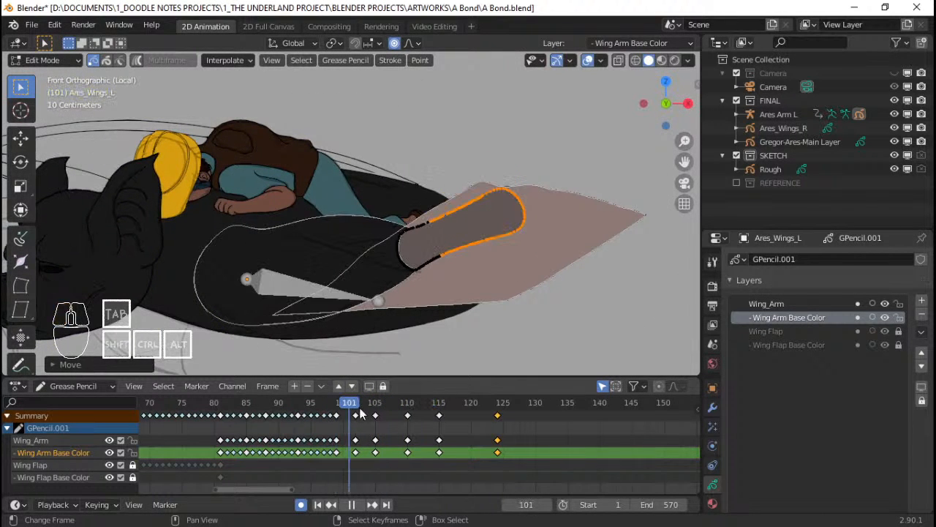
{"action": "key", "text": "l"}
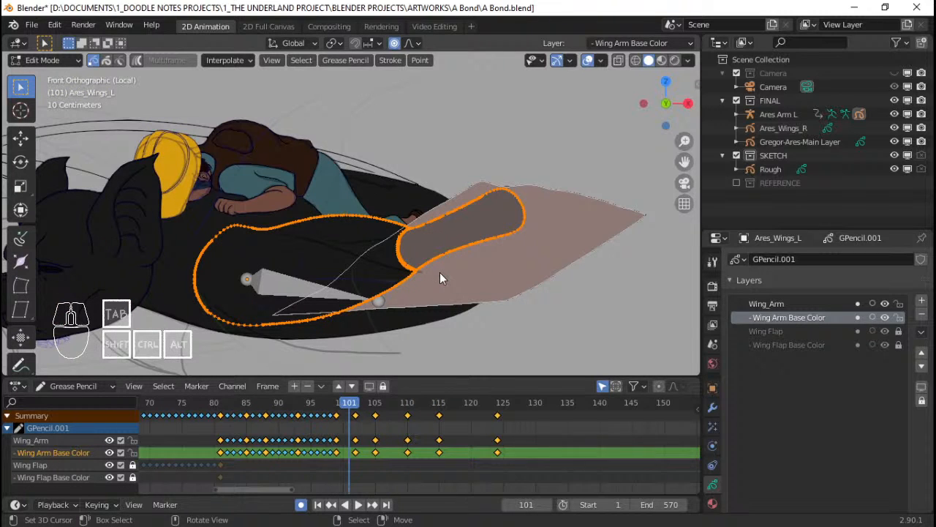
{"action": "key", "text": "alt+a"}
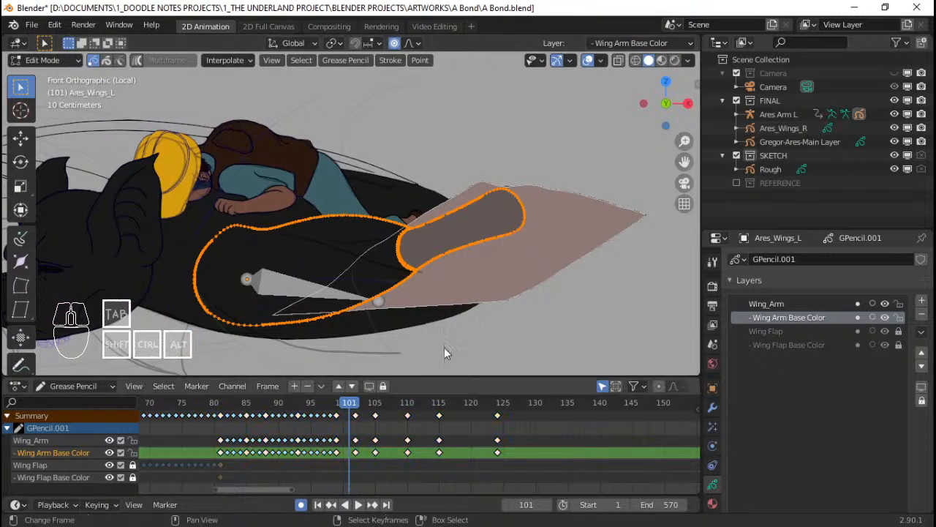
{"action": "left_click", "coordinate": [226, 60]}
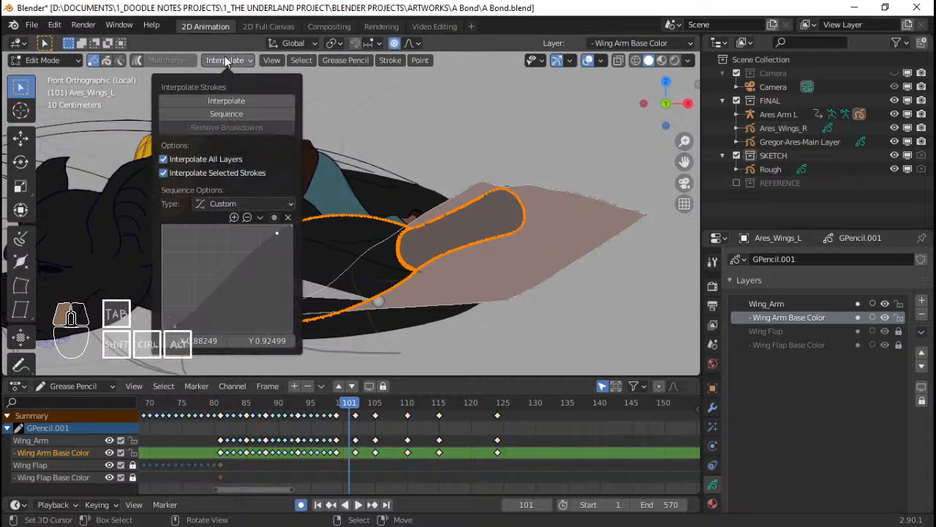
{"action": "left_click", "coordinate": [246, 116]}
Interpolate sequences of the partly selected wing arm strokes between frames 102 and 105 and between frames 105 and 110
{"action": "key", "text": "Right"}
{"action": "key", "text": "Right"}
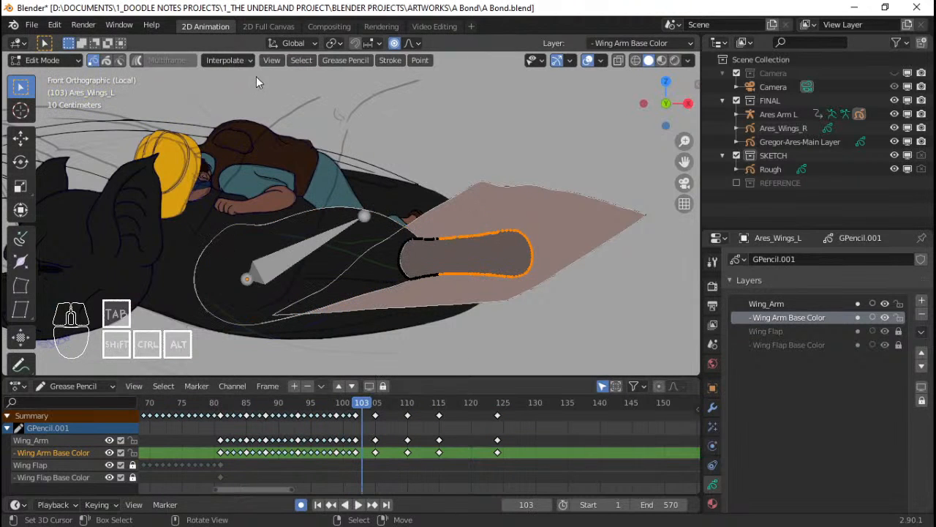
{"action": "left_click", "coordinate": [237, 61]}
{"action": "left_click", "coordinate": [237, 114]}
{"action": "key", "text": "space"}
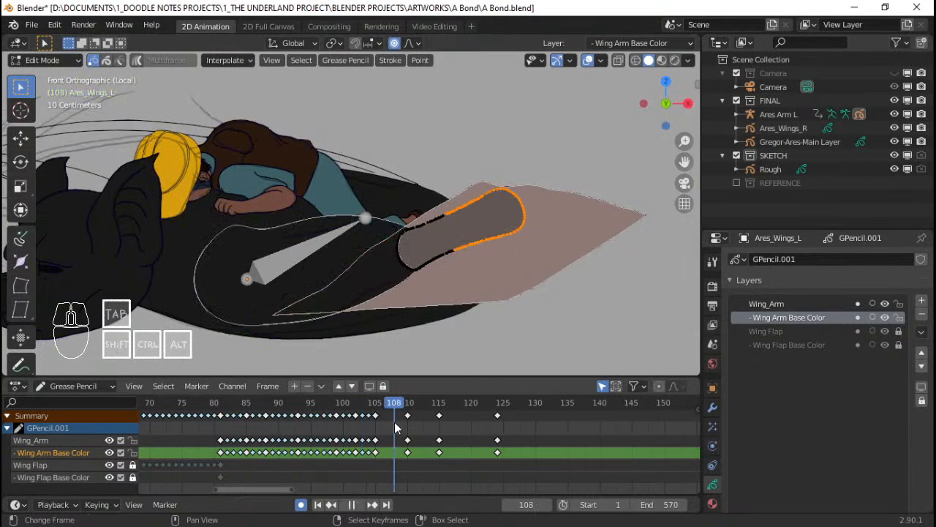
{"action": "key", "text": "space"}
{"action": "left_click", "coordinate": [226, 60]}
{"action": "left_click", "coordinate": [226, 113]}
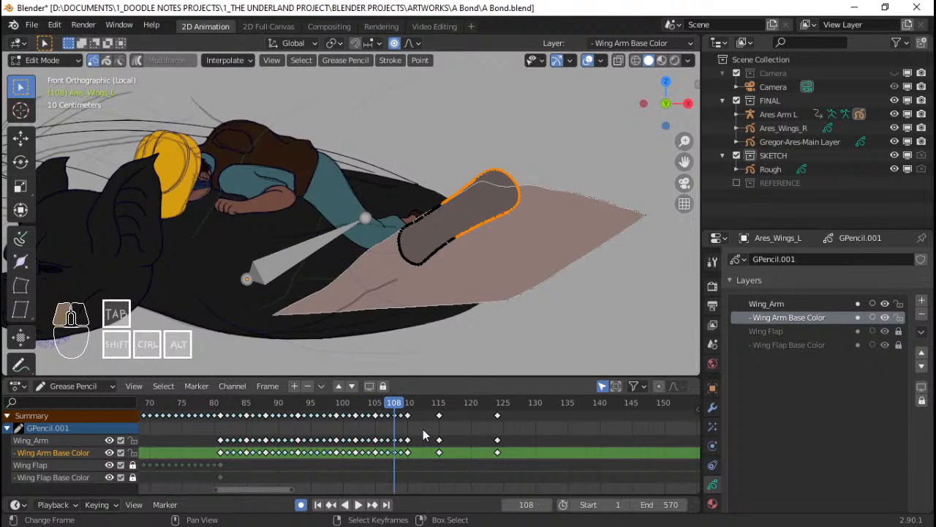
At frame 112, interpolate a sequence of the partly selected wing arm strokes between frames 110 and 115
{"action": "key", "text": "Right"}
{"action": "key", "text": "Right"}
{"action": "key", "text": "Right"}
{"action": "key", "text": "Right"}
{"action": "left_click", "coordinate": [231, 61]}
{"action": "left_click", "coordinate": [236, 114]}
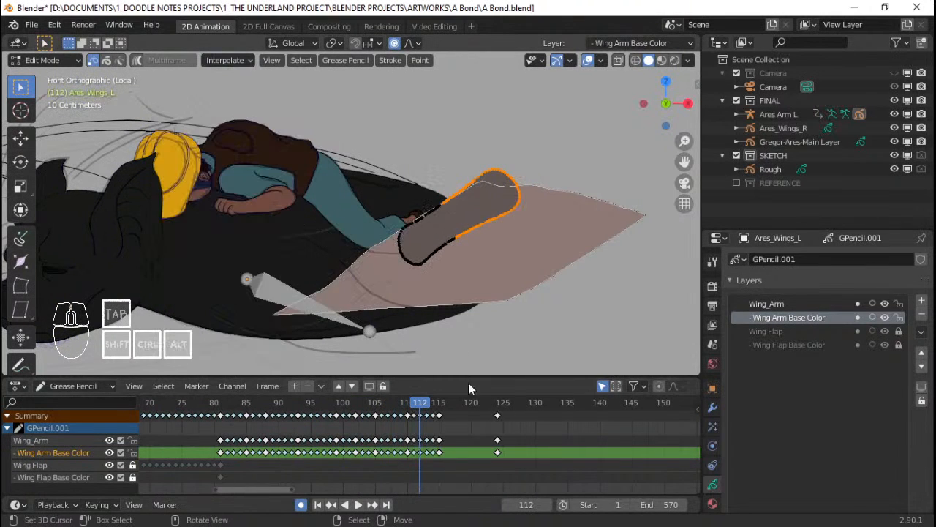
At frame 120, select all wing arm strokes and interpolate a sequence between frames 115 and 124
{"action": "left_click", "coordinate": [470, 402]}
{"action": "left_click", "coordinate": [227, 60]}
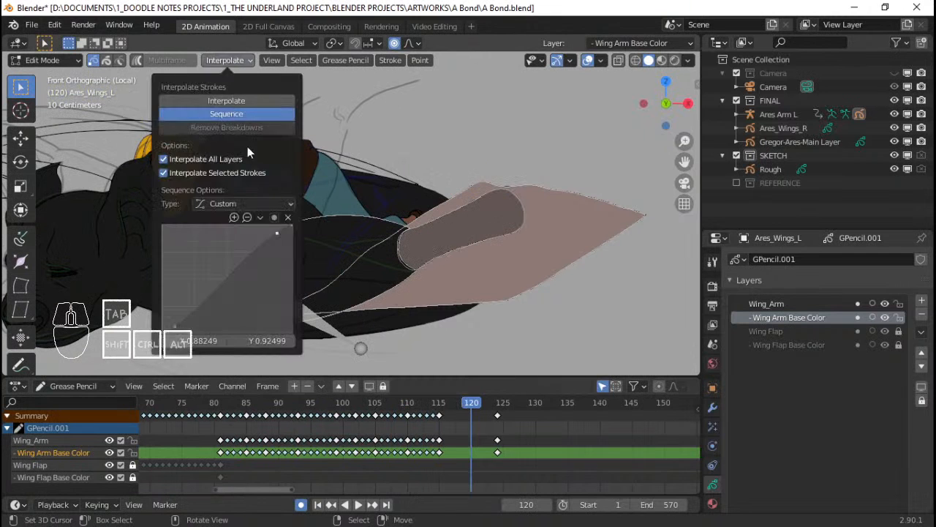
{"action": "key", "text": "a"}
{"action": "left_click", "coordinate": [231, 60]}
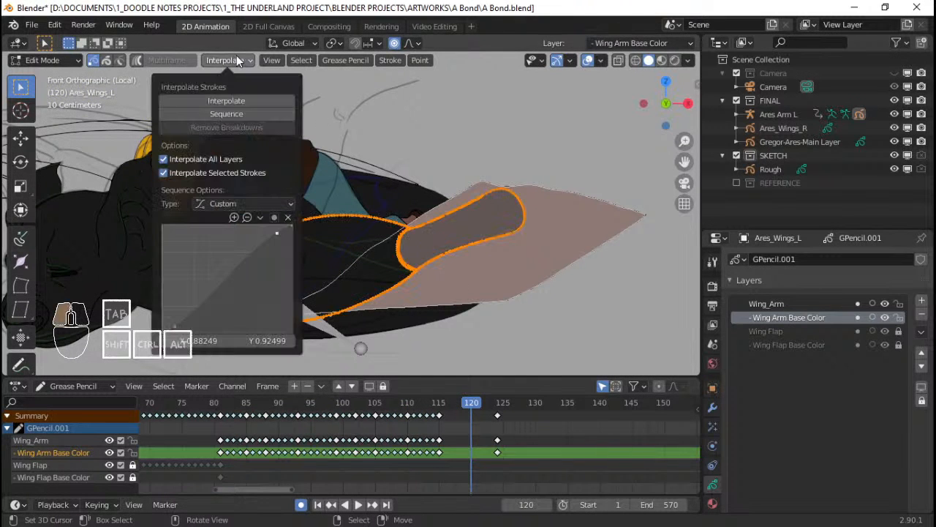
{"action": "left_click", "coordinate": [231, 114]}
Play back the wing flap from frame 96 and scrub through it in Object Mode to check the forearm's motion
{"action": "left_click", "coordinate": [318, 420]}
{"action": "key", "text": "space"}
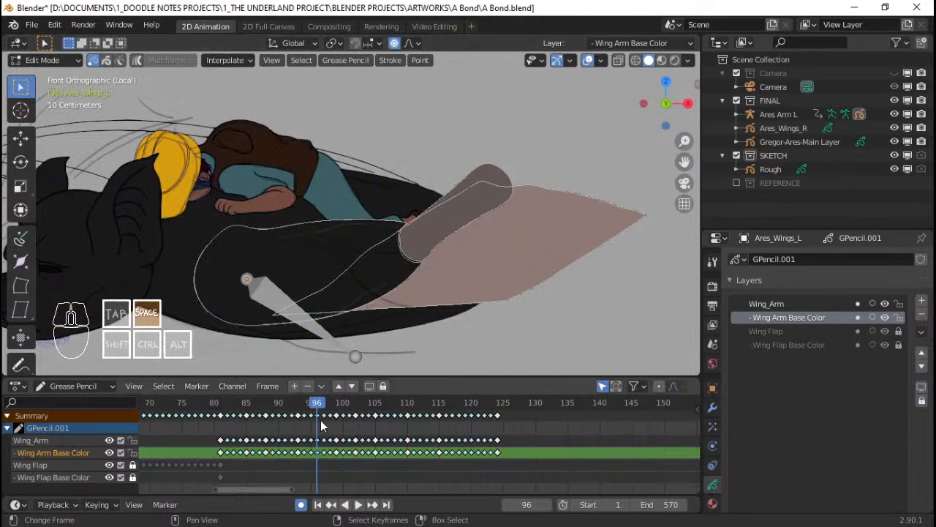
{"action": "key", "text": "space"}
{"action": "key", "text": "Tab"}
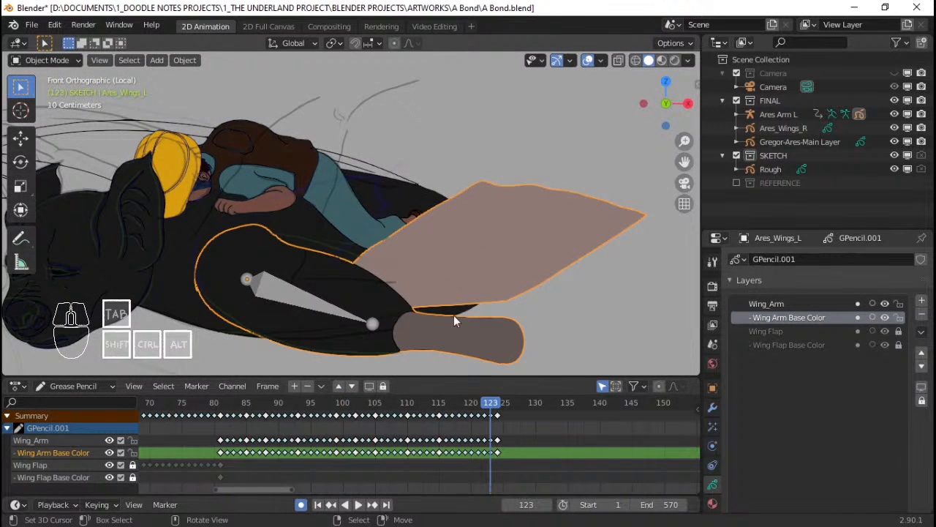
{"action": "key", "text": "space"}
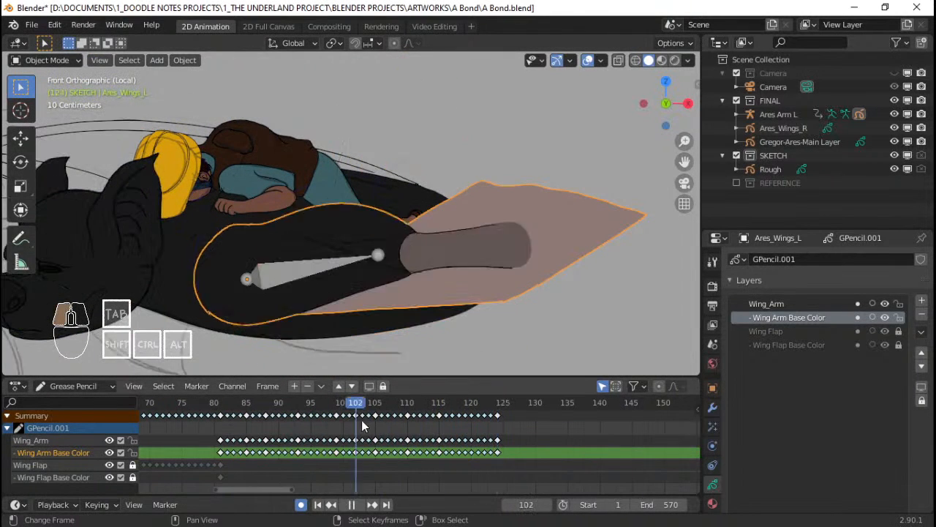
{"action": "left_click_drag", "start_coordinate": [366, 427], "coordinate": [382, 426]}
At frame 108, remove the breakdowns between frames 105 and 110 and interpolate the sequence again with all wing arm strokes selected
{"action": "key", "text": "Tab"}
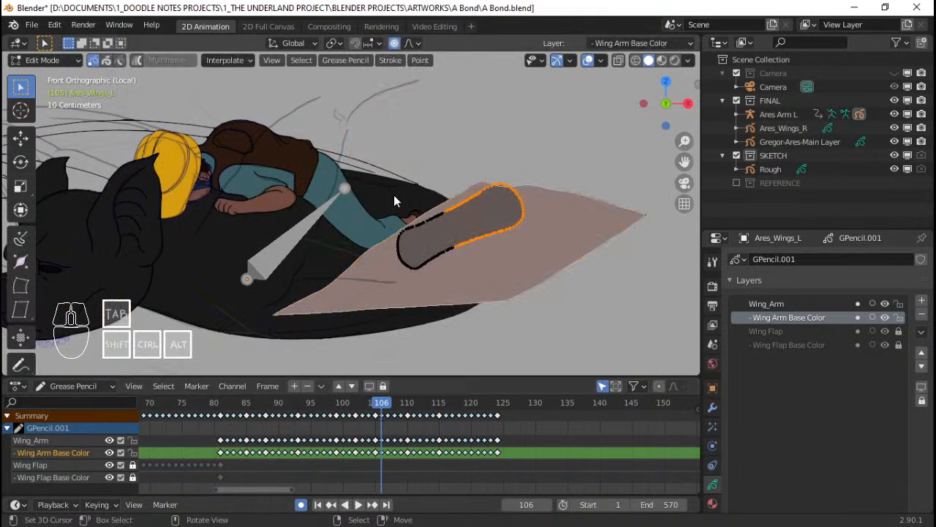
{"action": "scroll", "coordinate": [398, 198], "scroll_direction": "down", "scroll_amount": 5}
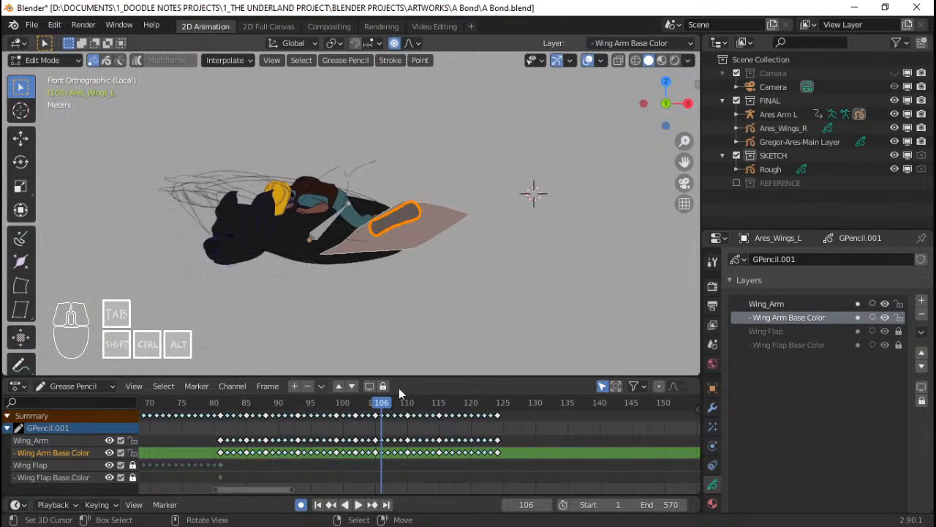
{"action": "left_click", "coordinate": [393, 427]}
{"action": "scroll", "coordinate": [375, 169], "scroll_direction": "up", "scroll_amount": 4}
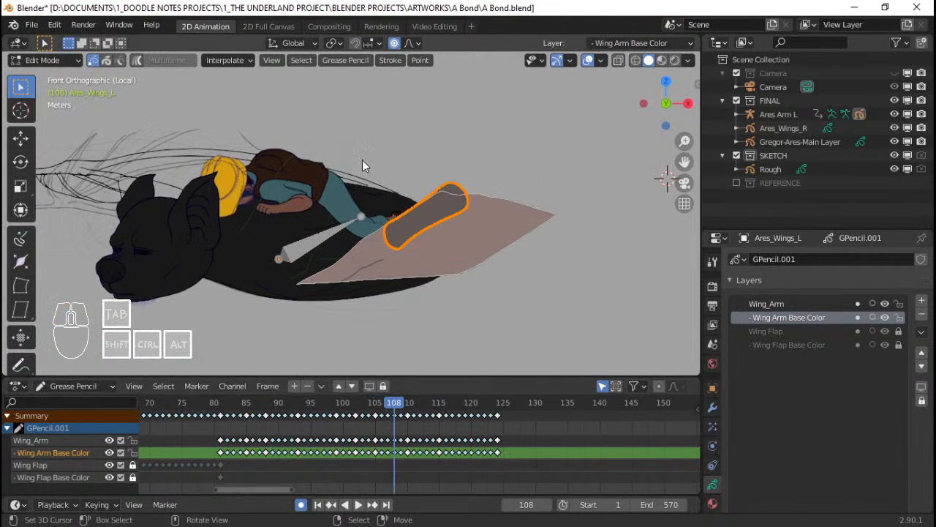
{"action": "left_click", "coordinate": [220, 60]}
{"action": "left_click", "coordinate": [243, 128]}
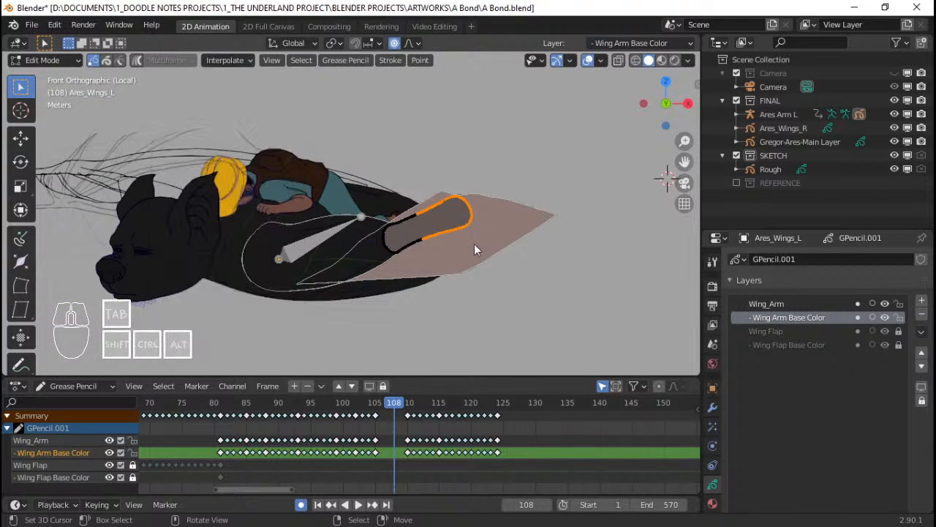
{"action": "left_click", "coordinate": [249, 62]}
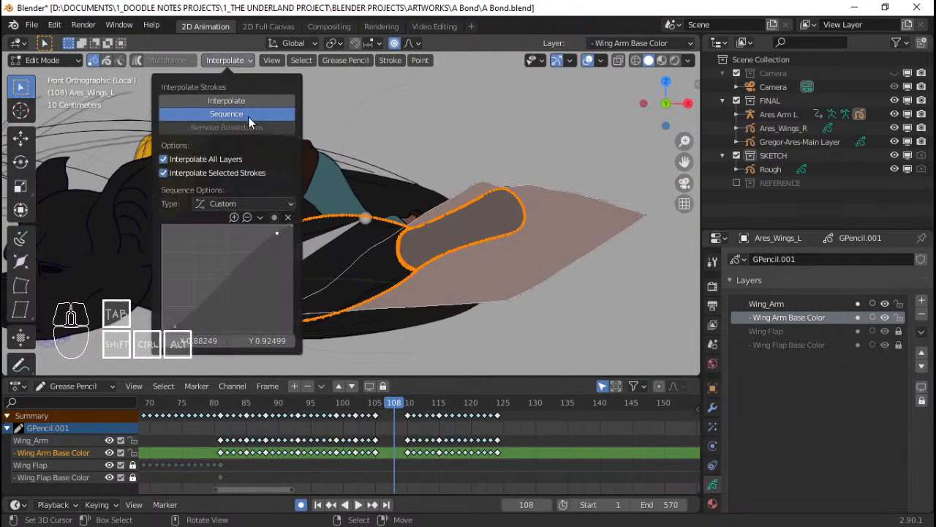
{"action": "left_click", "coordinate": [248, 116]}
At frame 103, remove the breakdowns between frames 102 and 105 and interpolate the sequence again with all strokes selected
{"action": "mouse_move", "coordinate": [383, 393]}
{"action": "left_mouse_down"}
{"action": "mouse_move", "coordinate": [368, 431]}
{"action": "mouse_move", "coordinate": [383, 431]}
{"action": "mouse_move", "coordinate": [362, 432]}
{"action": "left_mouse_up"}
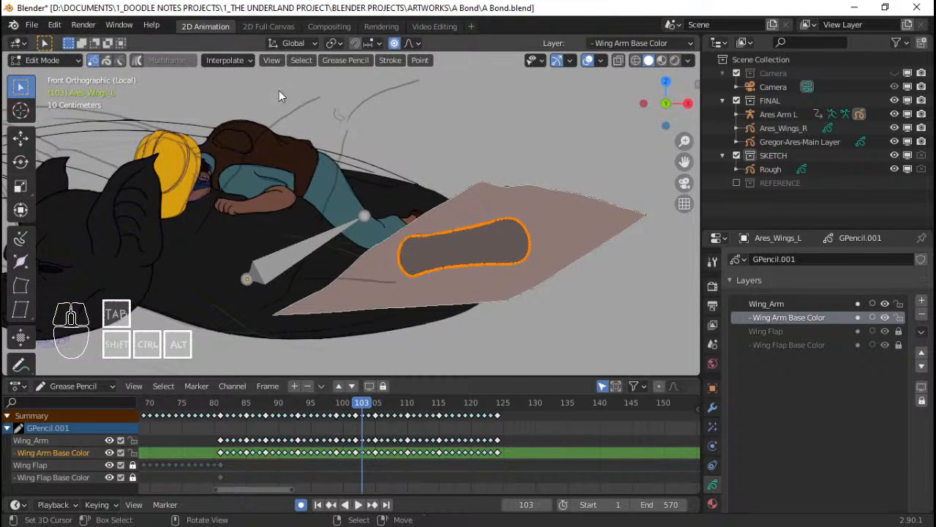
{"action": "left_click", "coordinate": [226, 60]}
{"action": "left_click", "coordinate": [236, 127]}
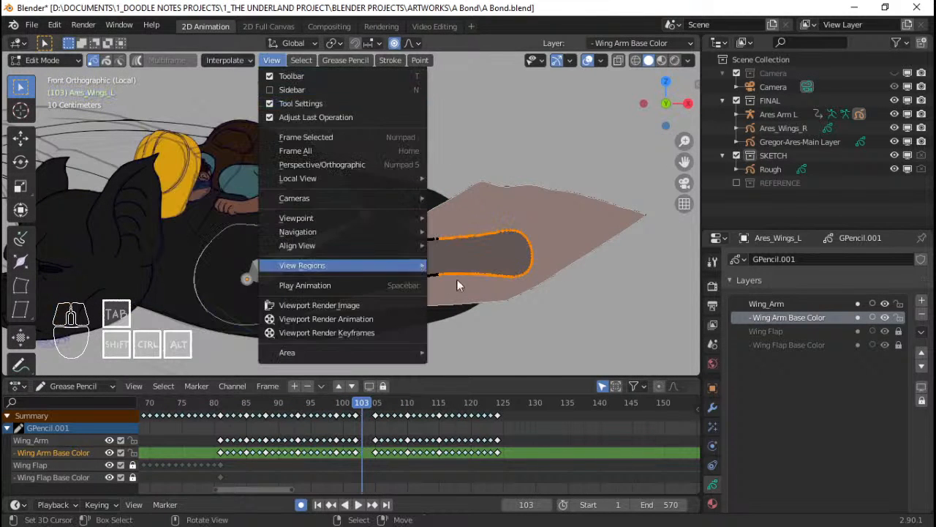
{"action": "left_click", "coordinate": [220, 59]}
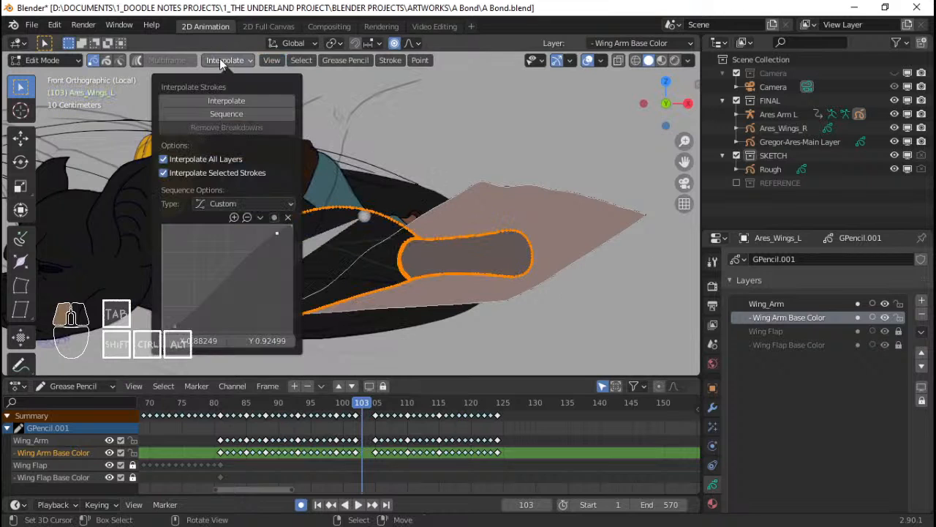
{"action": "left_click", "coordinate": [223, 113]}
At frame 113, remove the breakdowns between frames 110 and 115 and interpolate the sequence again with all strokes selected
{"action": "key", "text": "space"}
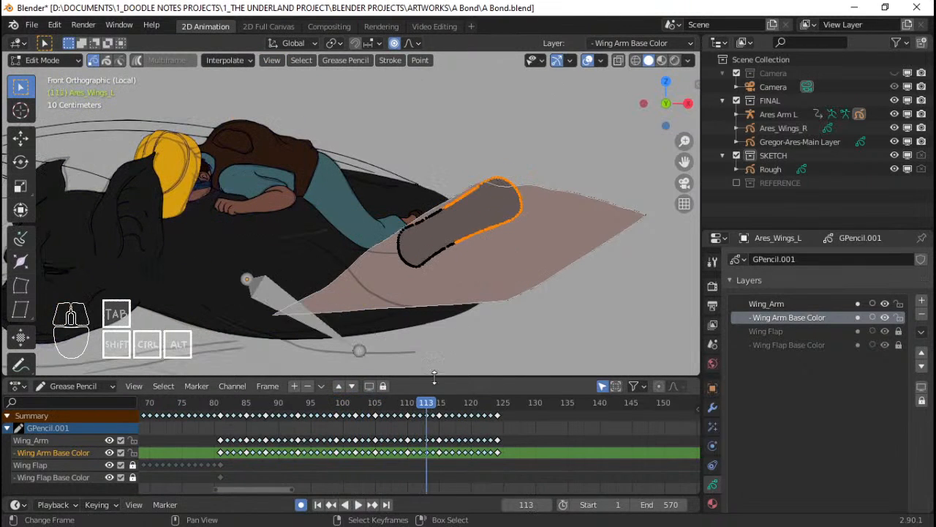
{"action": "key", "text": "space"}
{"action": "left_click", "coordinate": [234, 60]}
{"action": "left_click", "coordinate": [238, 127]}
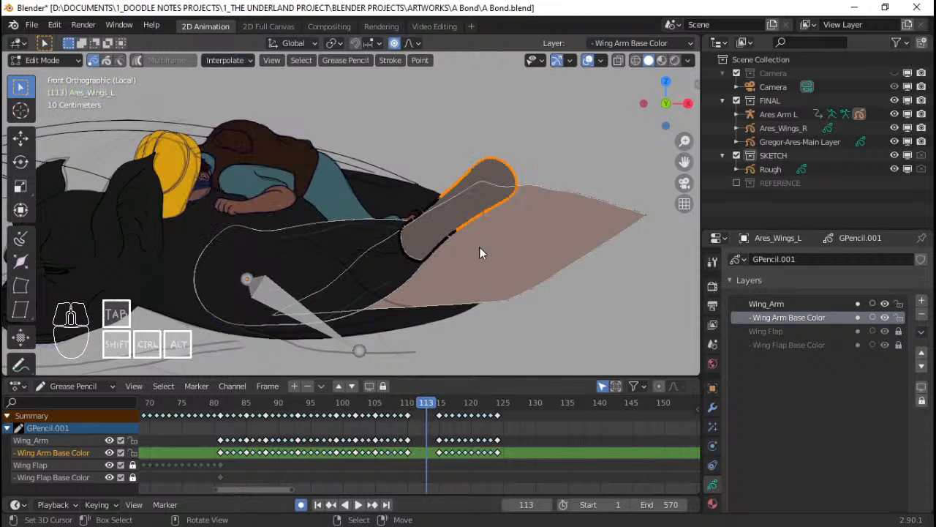
{"action": "left_click", "coordinate": [227, 62]}
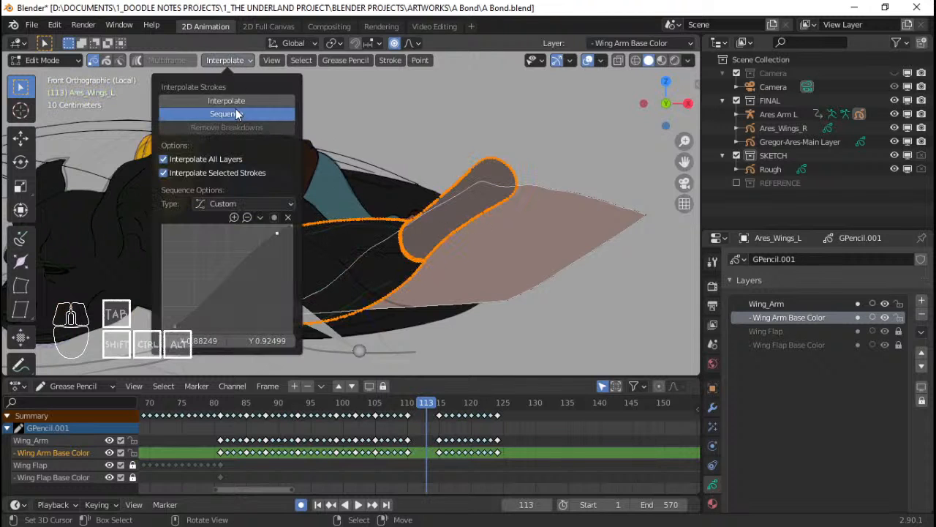
{"action": "left_click", "coordinate": [236, 114]}
Play back the wing flap in Object Mode from frames 92 and 78, with overlays hidden, to check the arm's motion
{"action": "left_click_drag", "start_coordinate": [408, 419], "coordinate": [454, 419]}
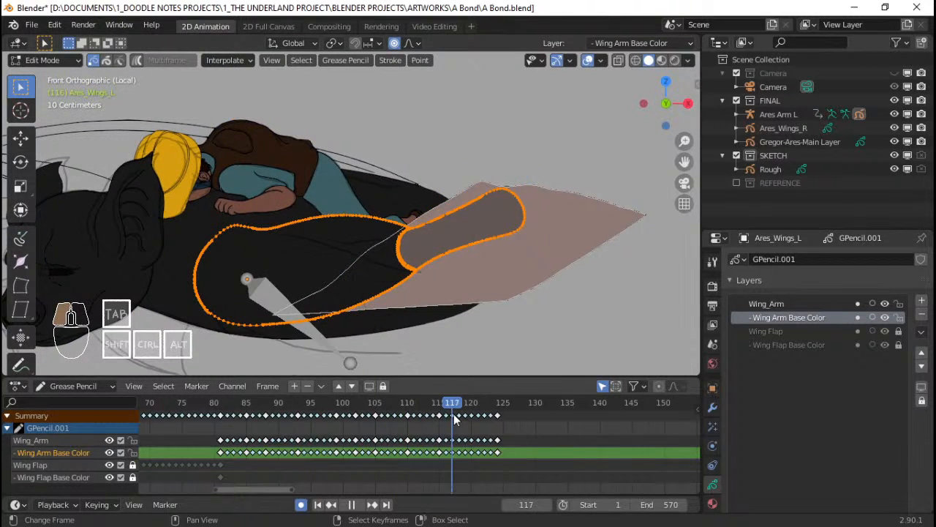
{"action": "key", "text": "Tab"}
{"action": "left_click", "coordinate": [294, 423]}
{"action": "key", "text": "space"}
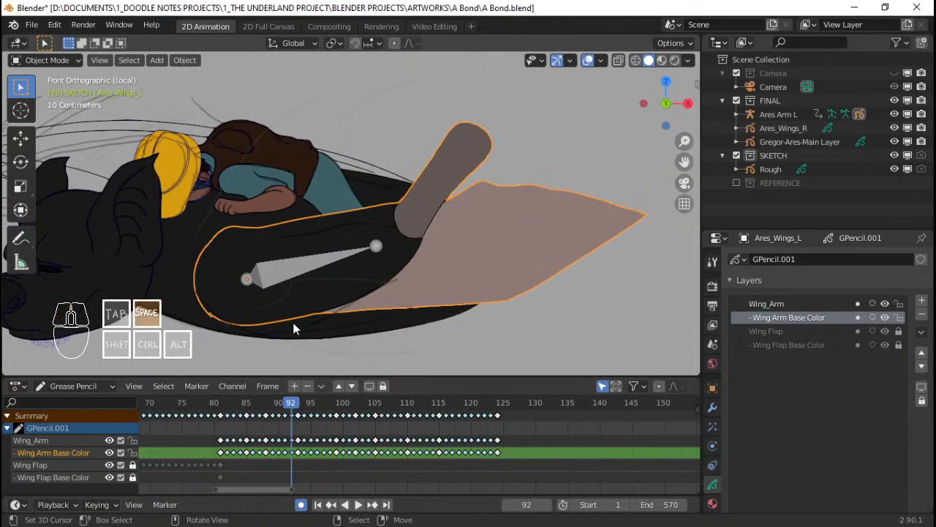
{"action": "key", "text": "space"}
{"action": "left_click", "coordinate": [201, 421]}
{"action": "key", "text": "alt+shift+z"}
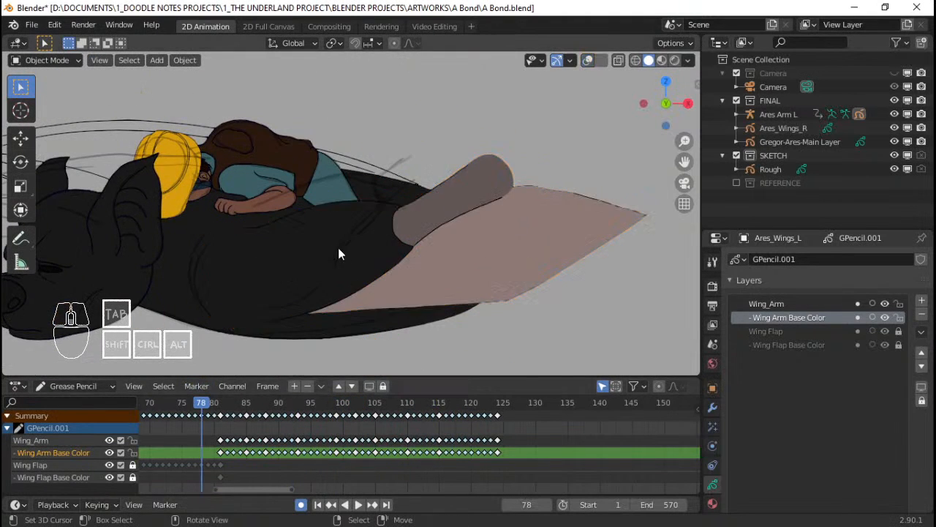
{"action": "key", "text": "space"}
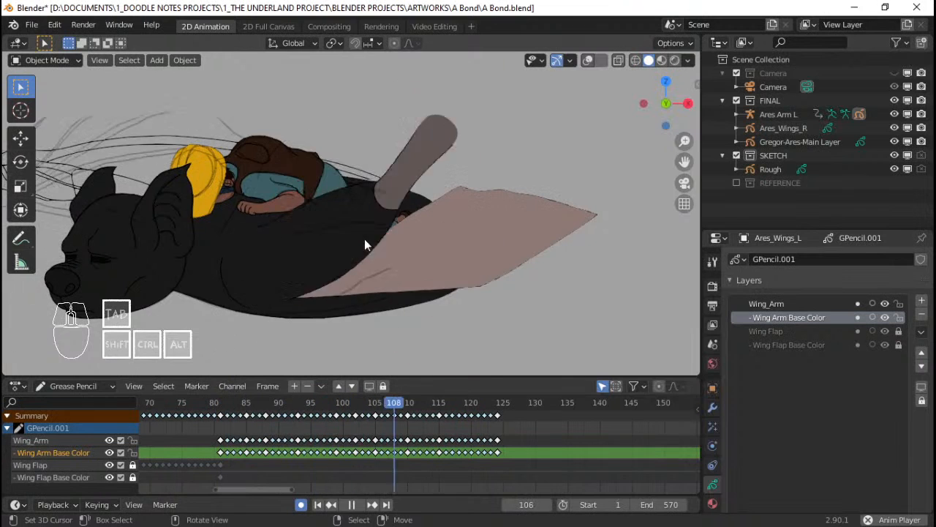
{"action": "key", "text": "space"}
{"action": "left_click", "coordinate": [441, 429]}
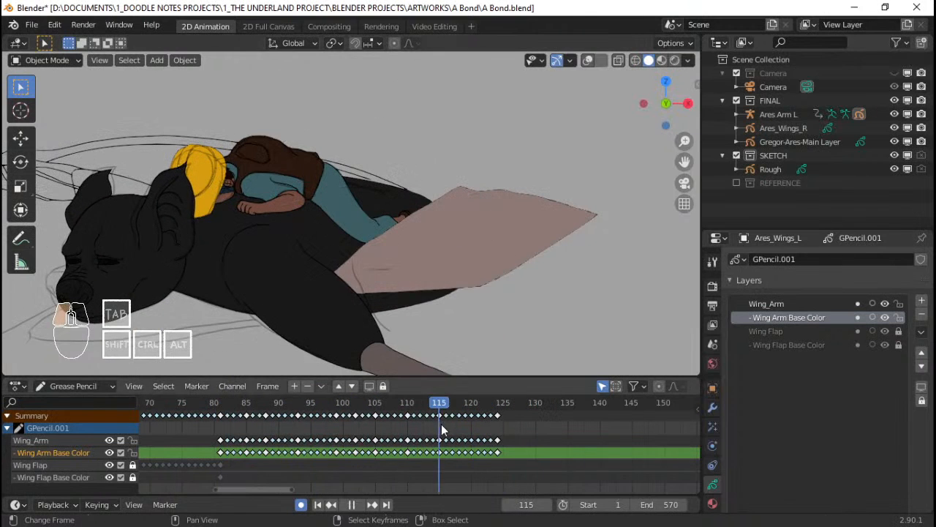
At frame 118, remove the breakdowns between frames 115 and 124 in the wing arm layers
{"action": "mouse_move", "coordinate": [441, 429]}
{"action": "left_mouse_down"}
{"action": "mouse_move", "coordinate": [413, 424]}
{"action": "mouse_move", "coordinate": [458, 418]}
{"action": "left_mouse_up"}
{"action": "left_click", "coordinate": [433, 269]}
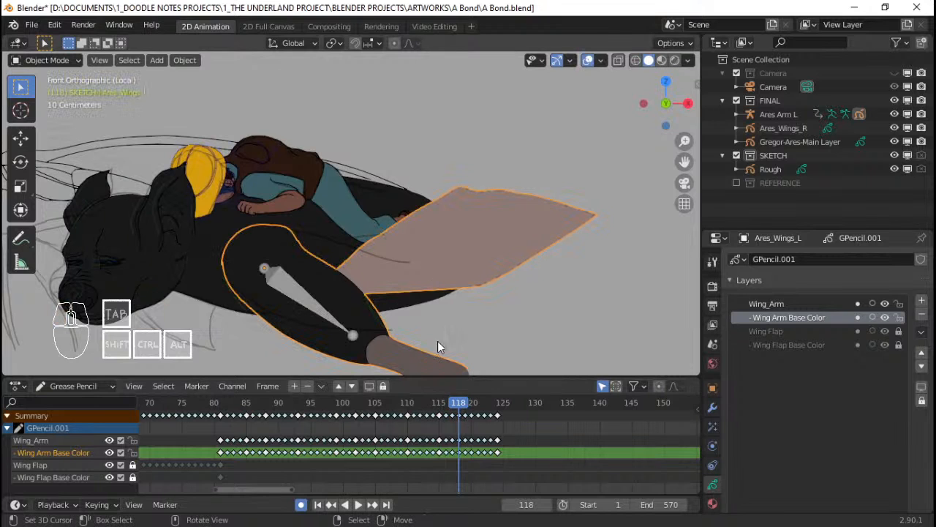
{"action": "key", "text": "Tab"}
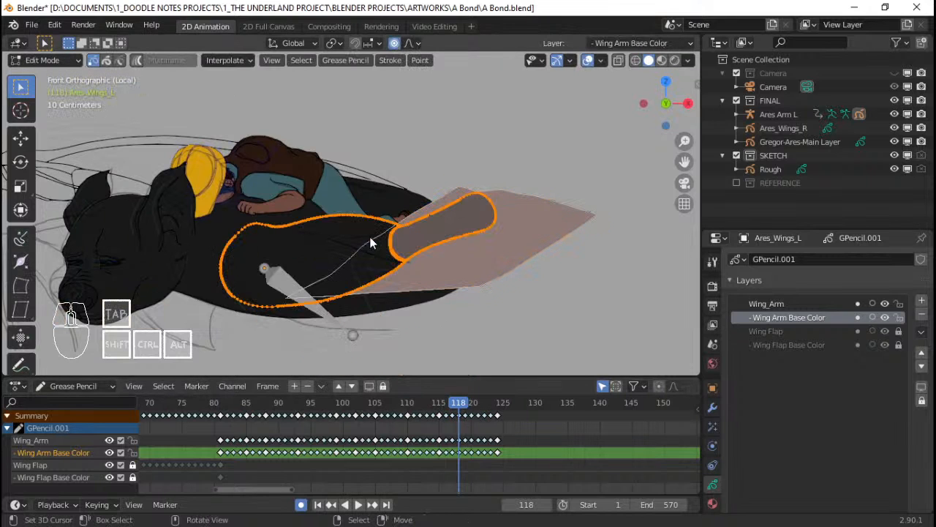
{"action": "left_click", "coordinate": [223, 60]}
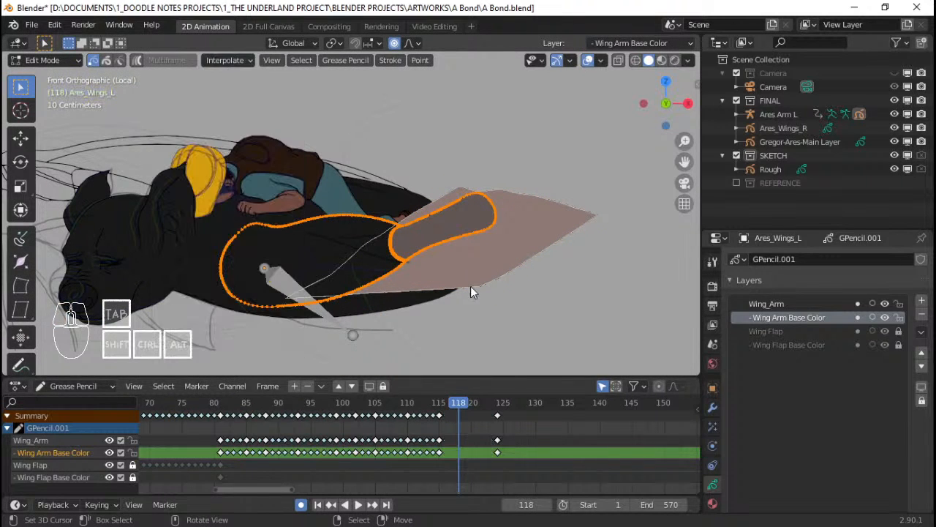
At frame 118, select the end of the forearm and rotate and move it downward to create a lower key pose
{"action": "key", "text": "alt+a"}
{"action": "key", "text": "c"}
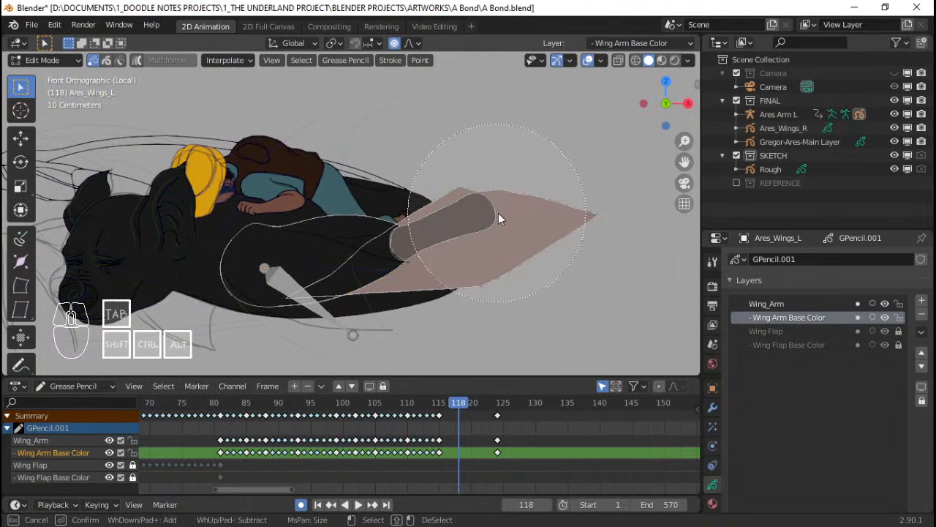
{"action": "left_click", "coordinate": [504, 216]}
{"action": "right_click", "coordinate": [505, 212]}
{"action": "key", "text": "r"}
{"action": "left_click", "coordinate": [550, 253]}
{"action": "key", "text": "g"}
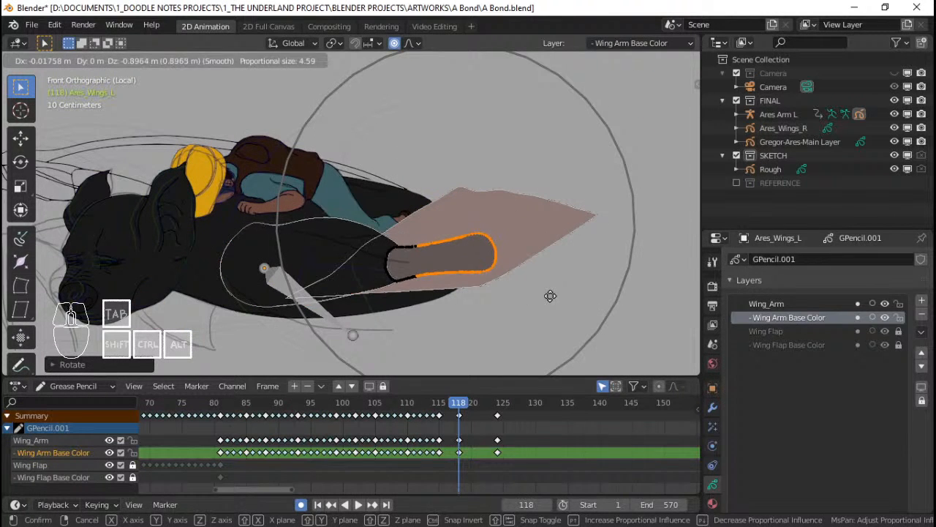
{"action": "left_click", "coordinate": [553, 302]}
{"action": "left_click", "coordinate": [550, 328]}
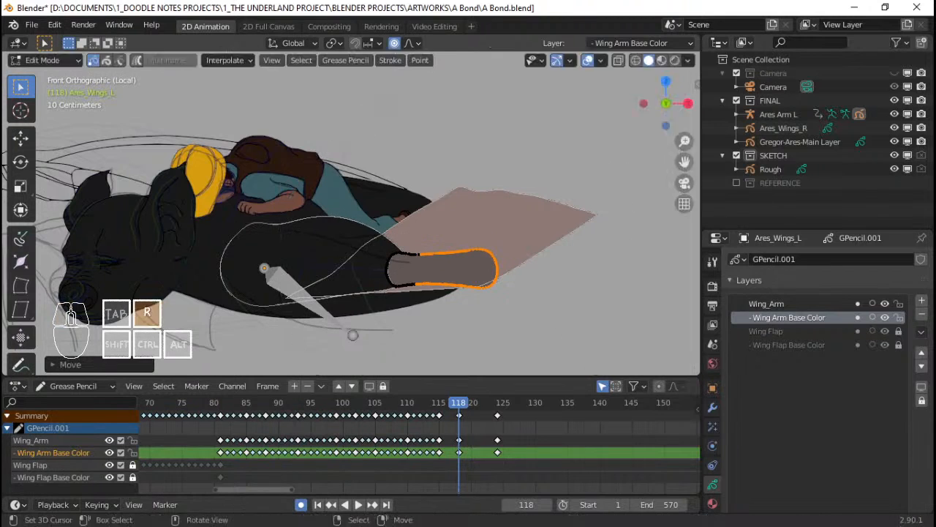
{"action": "key", "text": "r"}
{"action": "left_click", "coordinate": [551, 336]}
With all wing arm strokes selected, interpolate the sequences between frames 115 and 118 and between frames 118 and 124
{"action": "key", "text": "a"}
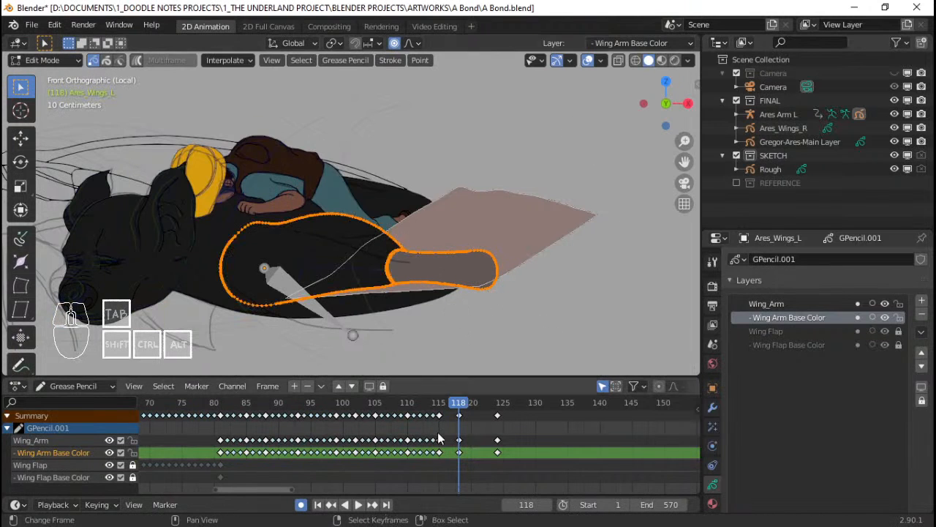
{"action": "left_click", "coordinate": [444, 404]}
{"action": "left_click", "coordinate": [230, 61]}
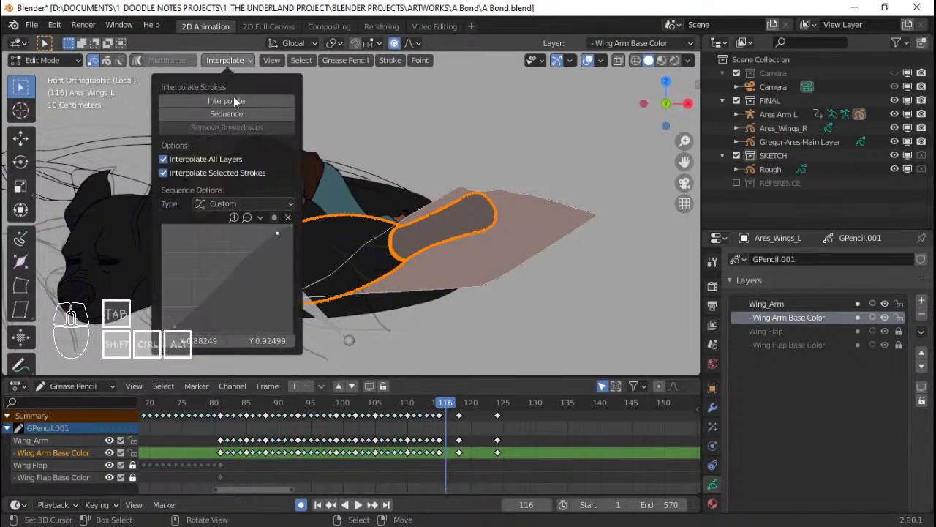
{"action": "left_click", "coordinate": [234, 115]}
{"action": "key", "text": "Right"}
{"action": "key", "text": "Right"}
{"action": "key", "text": "Right"}
{"action": "key", "text": "Right"}
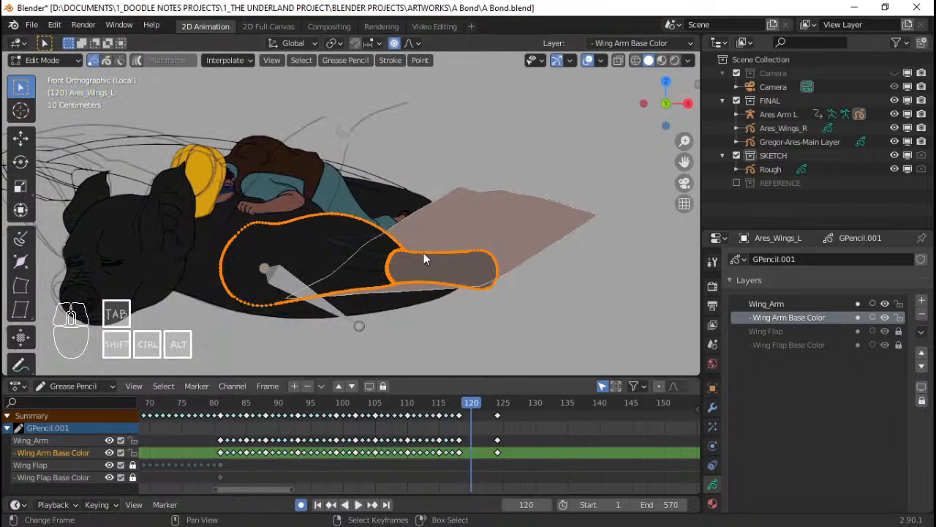
{"action": "left_click", "coordinate": [228, 61]}
{"action": "left_click", "coordinate": [237, 115]}
Play back and scrub the wing flap in Object Mode with overlays hidden, checking the arm's motion around frames 100 to 104
{"action": "left_click_drag", "start_coordinate": [472, 403], "coordinate": [368, 444]}
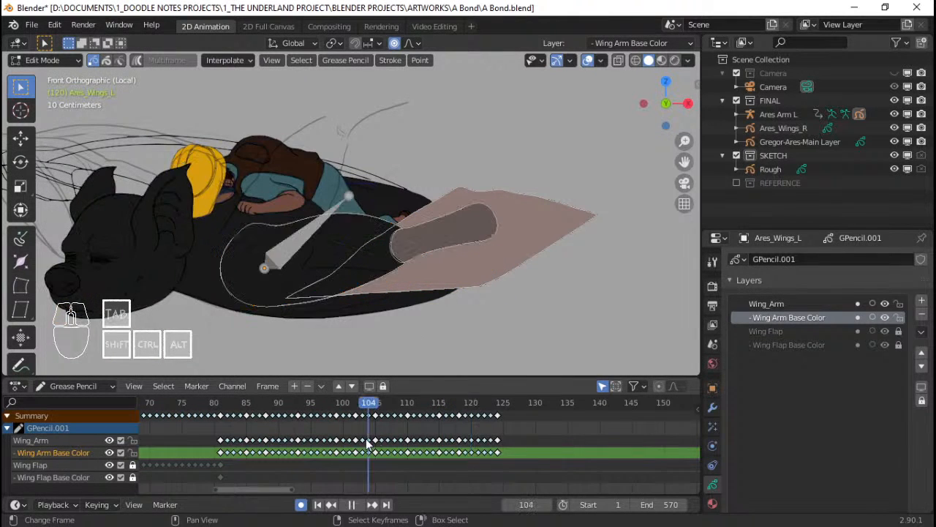
{"action": "key", "text": "alt+shift+z"}
{"action": "key", "text": "Tab"}
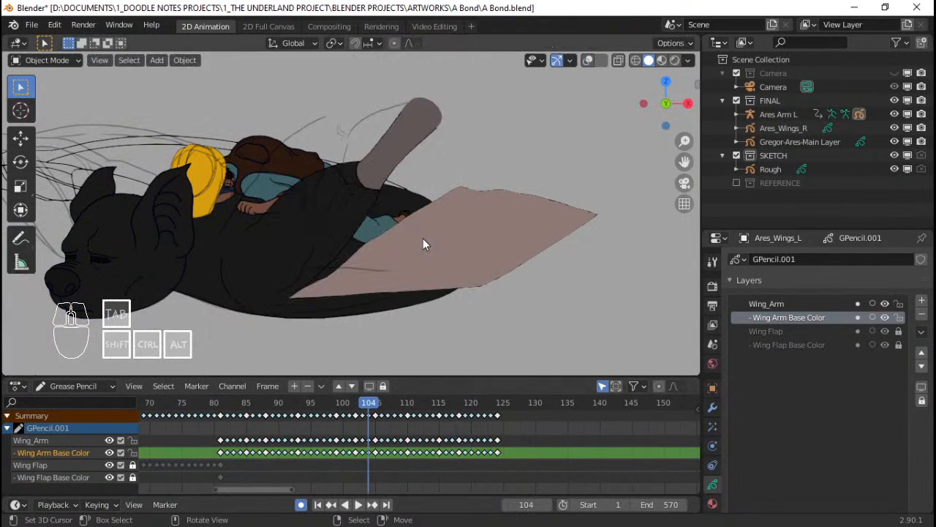
{"action": "key", "text": "space"}
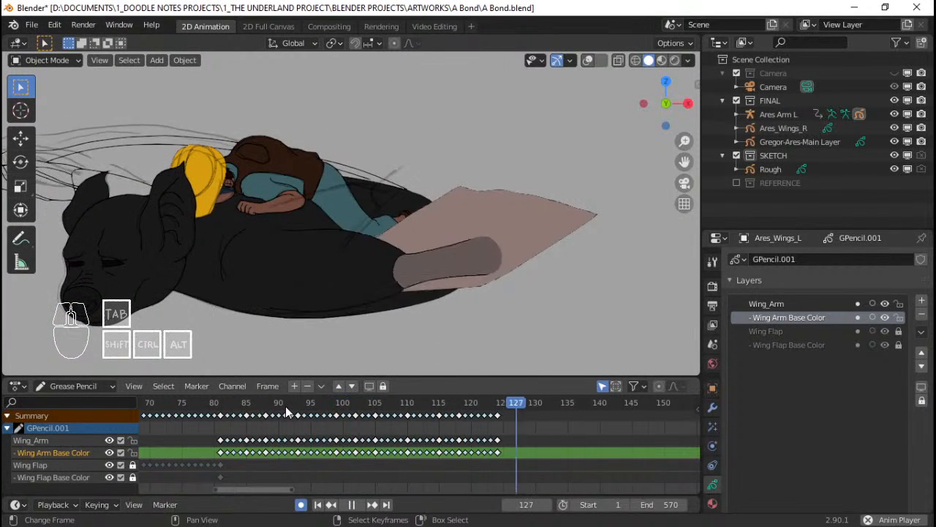
{"action": "left_click", "coordinate": [197, 417]}
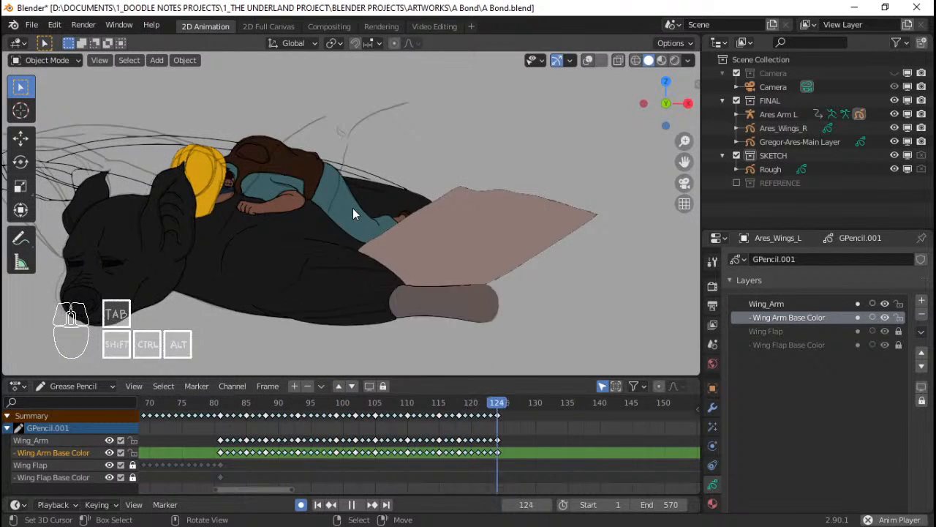
{"action": "left_click", "coordinate": [202, 417]}
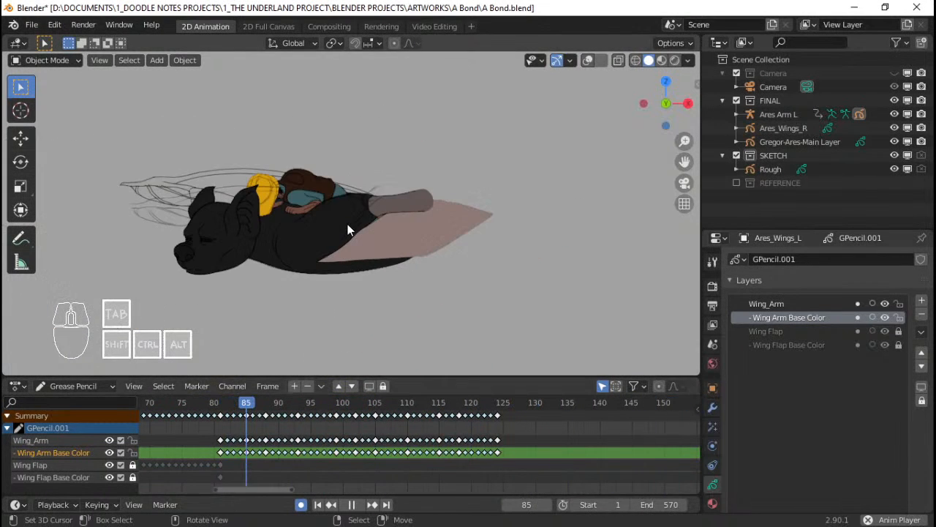
{"action": "key", "text": "space"}
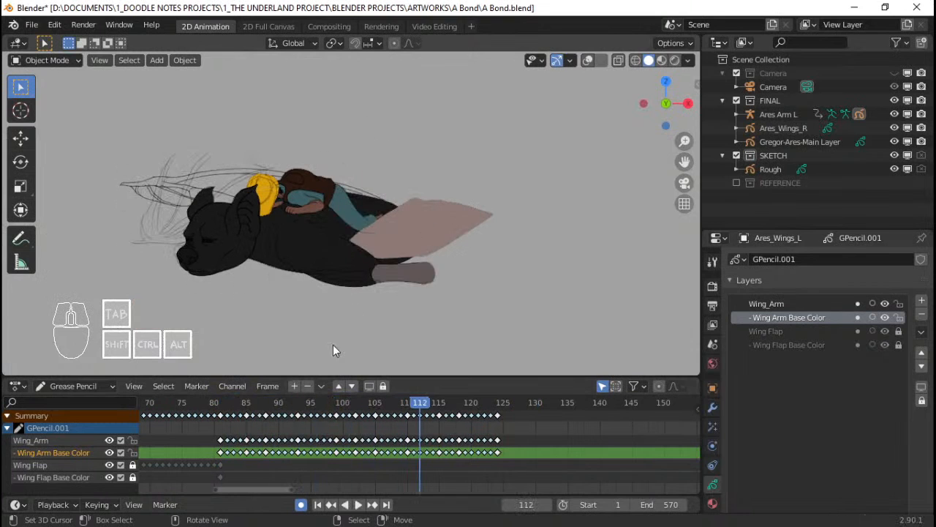
{"action": "key", "text": "space"}
{"action": "left_click_drag", "start_coordinate": [322, 439], "coordinate": [359, 440]}
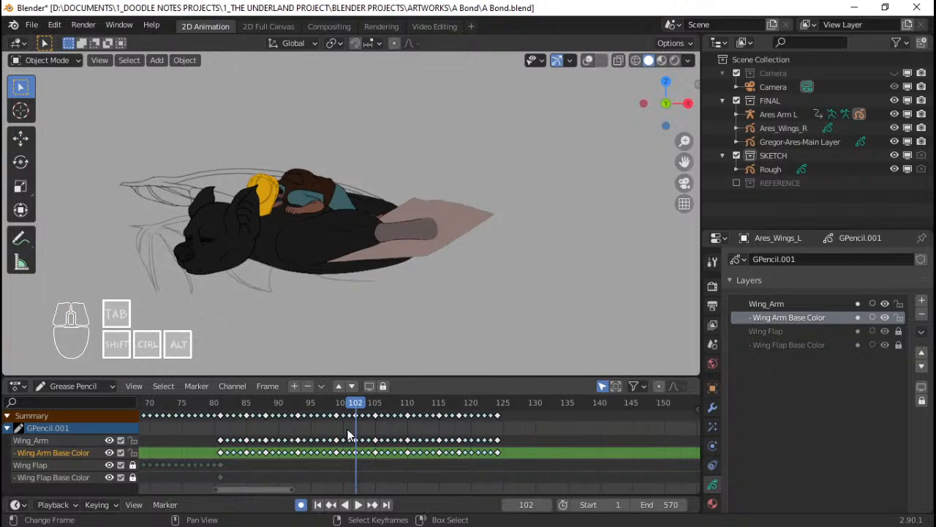
{"action": "key", "text": "space"}
{"action": "left_click_drag", "start_coordinate": [355, 429], "coordinate": [343, 429]}
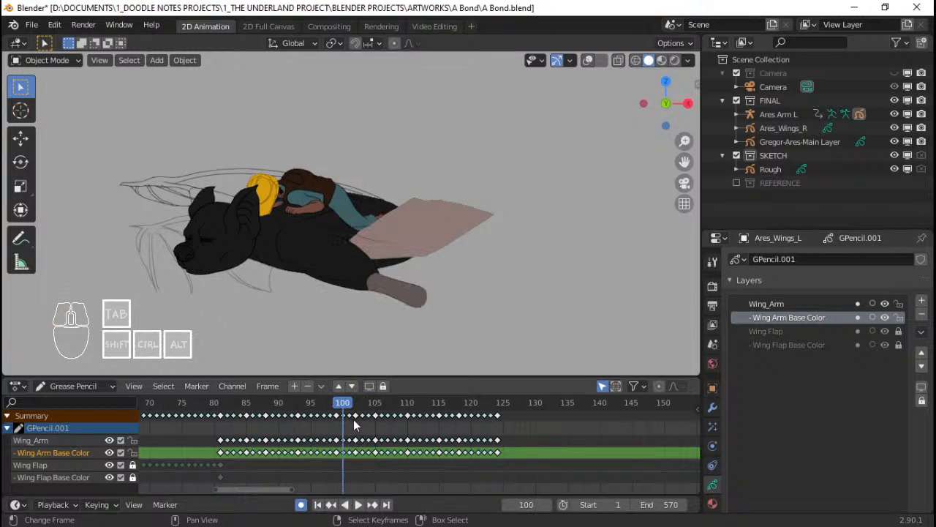
Remove the breakdowns between frames 99 and 102 and between frames 102 and 105 in Edit Mode
{"action": "key", "text": "Tab"}
{"action": "left_click", "coordinate": [404, 244]}
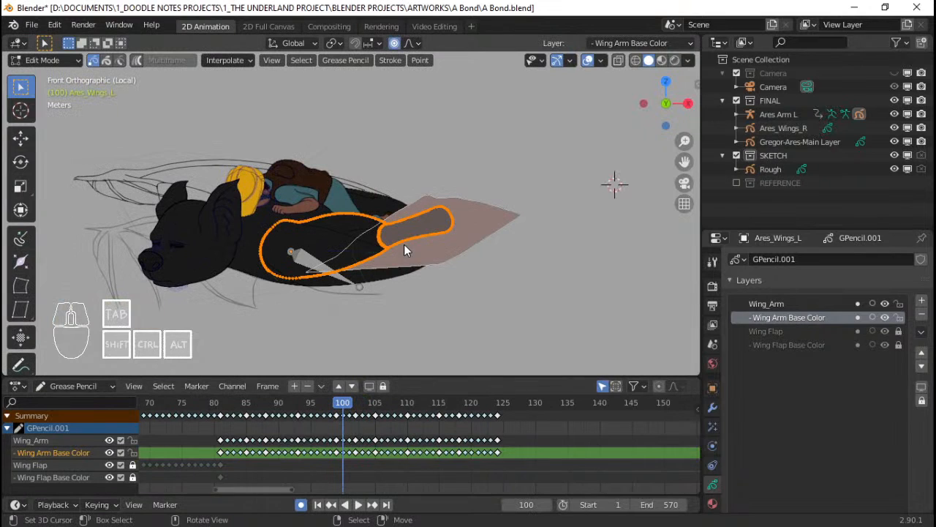
{"action": "left_click", "coordinate": [227, 61]}
{"action": "left_click", "coordinate": [242, 126]}
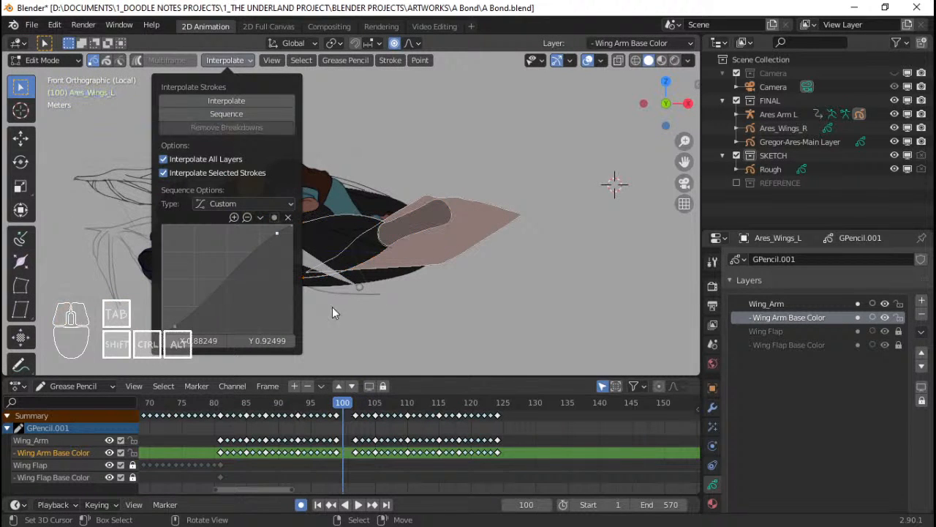
{"action": "left_click_drag", "start_coordinate": [343, 430], "coordinate": [362, 430]}
{"action": "left_click", "coordinate": [409, 255]}
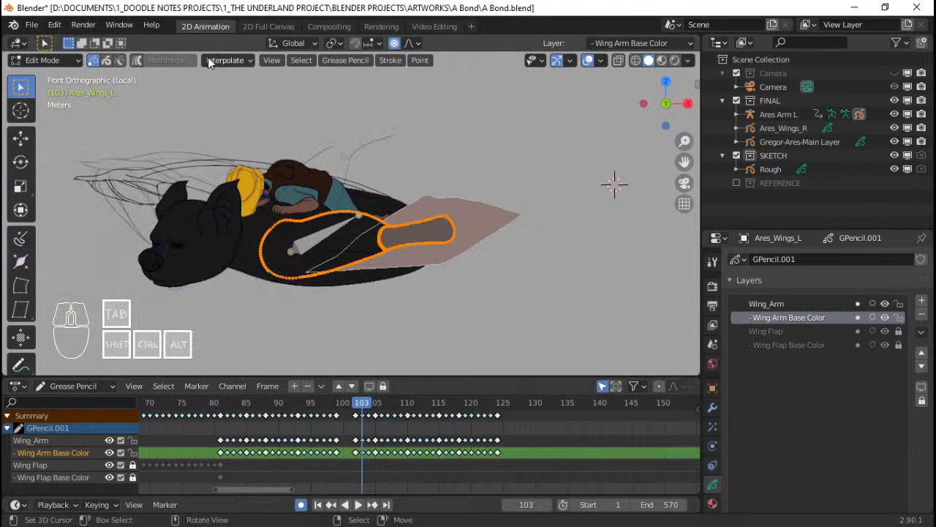
{"action": "left_click", "coordinate": [208, 60]}
{"action": "left_click", "coordinate": [255, 126]}
At frame 102, select the outer part of the forearm and move it downward with proportional editing
{"action": "left_click", "coordinate": [353, 422]}
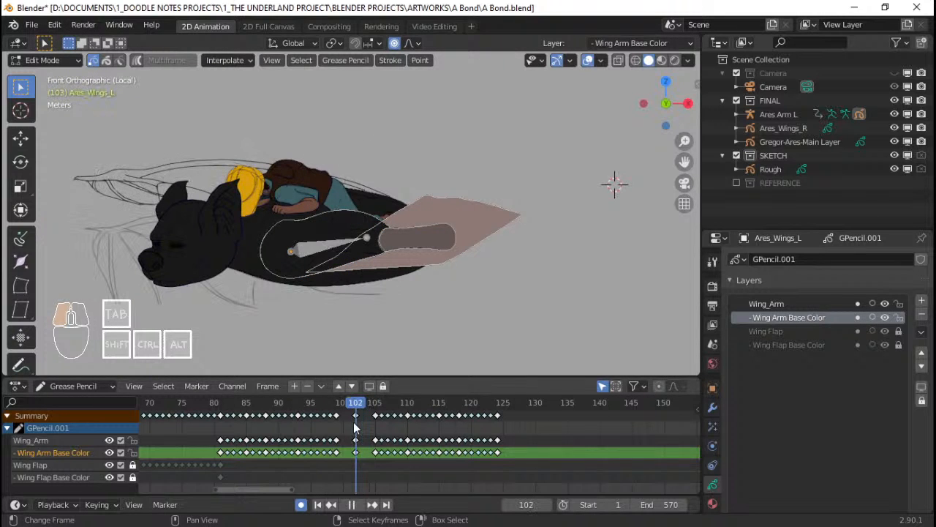
{"action": "scroll", "coordinate": [521, 233], "scroll_direction": "up", "scroll_amount": 2}
{"action": "key", "text": "c"}
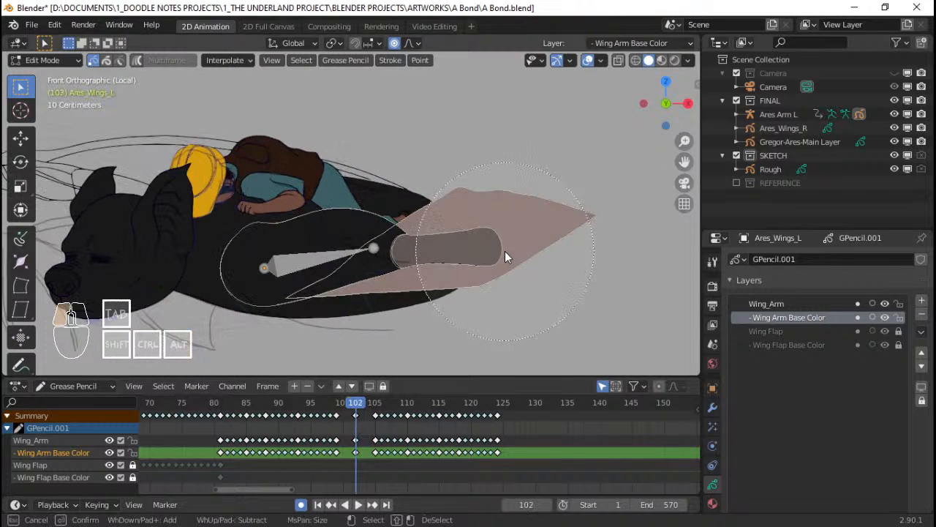
{"action": "left_click", "coordinate": [505, 251]}
{"action": "key", "text": "g"}
{"action": "left_click", "coordinate": [506, 275]}
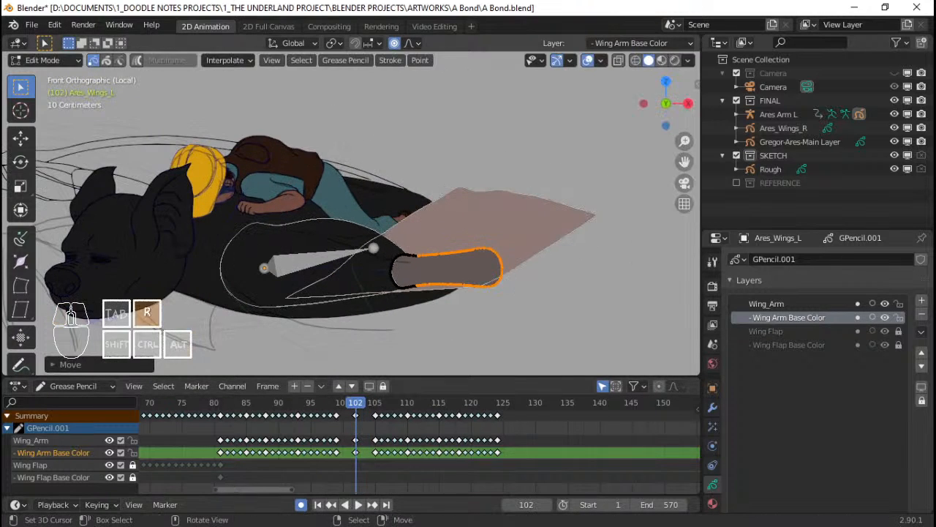
{"action": "key", "text": "g"}
{"action": "left_click", "coordinate": [506, 295]}
At frame 102, reselect only the forearm's tip, then rotate it and move it slightly lower to bend the forearm downward
{"action": "key", "text": "alt+a"}
{"action": "key", "text": "c"}
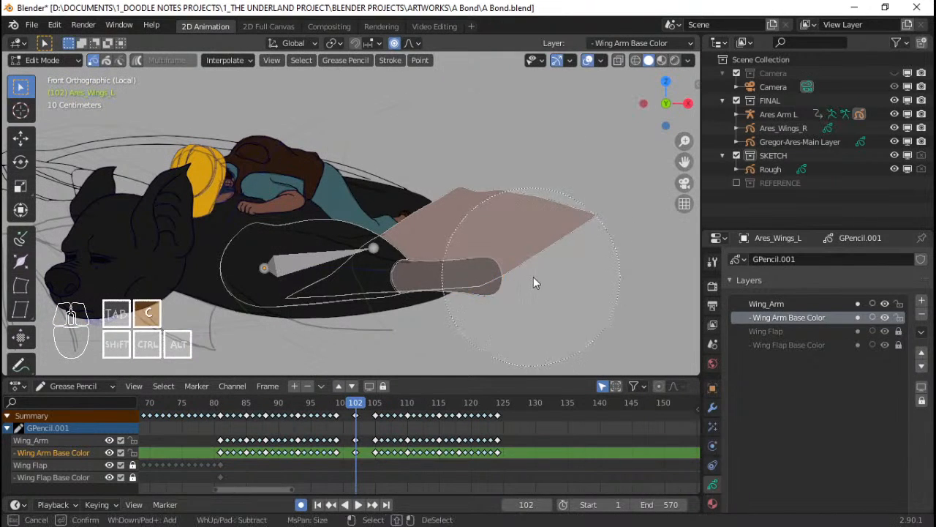
{"action": "left_click", "coordinate": [534, 278]}
{"action": "right_click", "coordinate": [535, 278]}
{"action": "key", "text": "r"}
{"action": "left_click", "coordinate": [537, 292]}
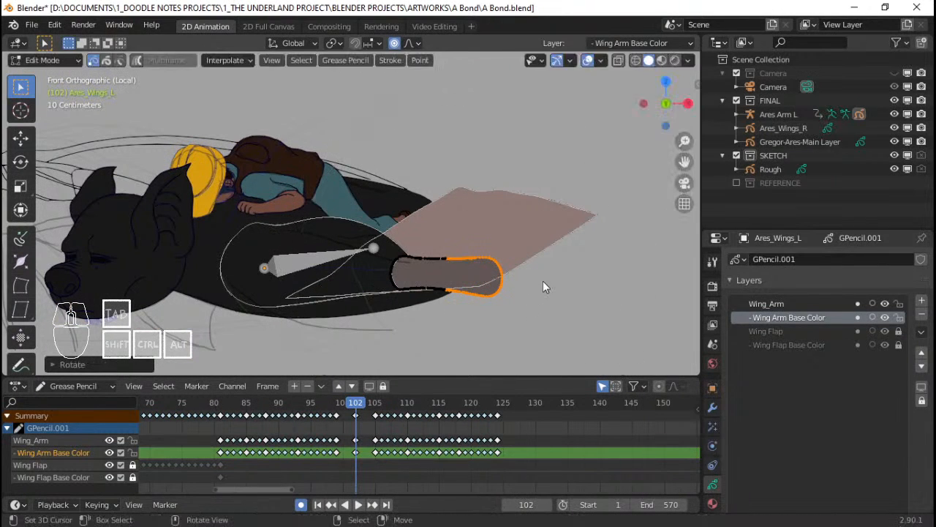
{"action": "key", "text": "r"}
{"action": "key", "text": "g"}
{"action": "left_click", "coordinate": [542, 306]}
With all wing arm strokes selected, interpolate the sequences between frames 99 and 102 and between frames 102 and 105, and save the file
{"action": "key", "text": "l"}
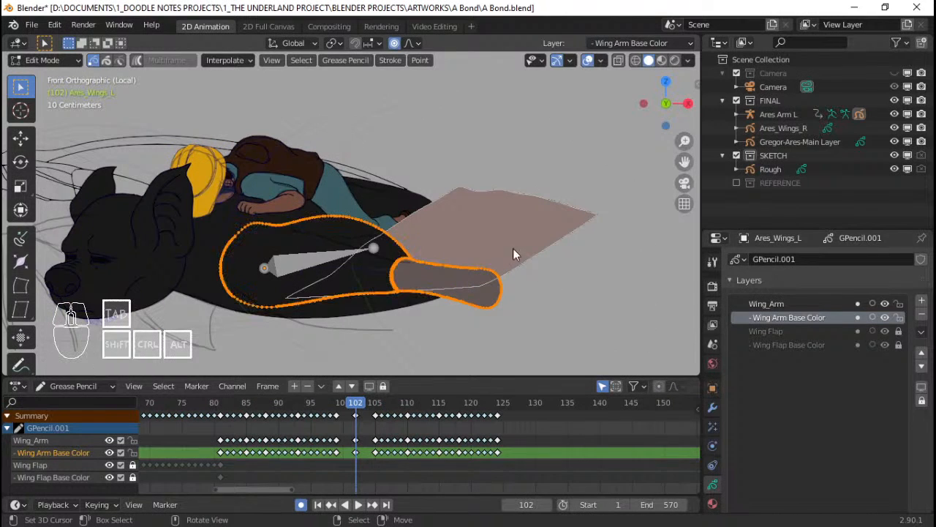
{"action": "key", "text": "Left"}
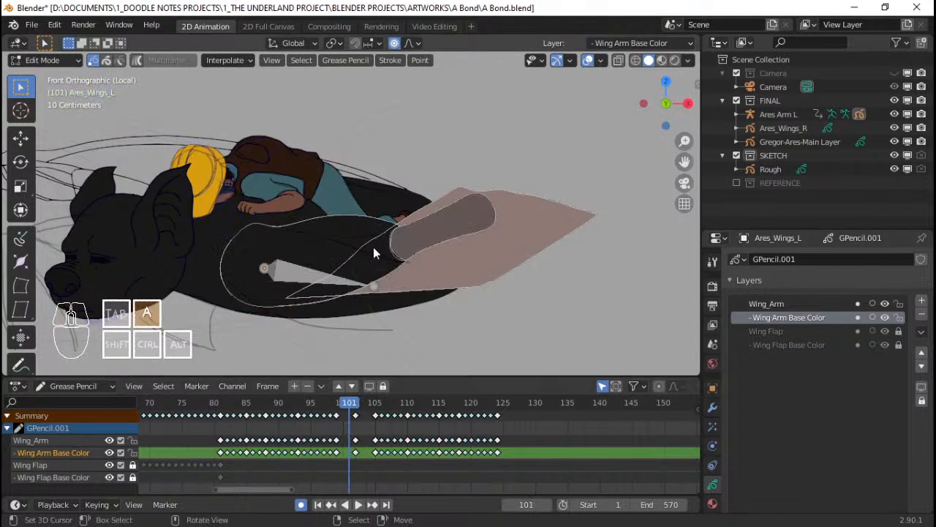
{"action": "left_click", "coordinate": [229, 61]}
{"action": "left_click", "coordinate": [237, 116]}
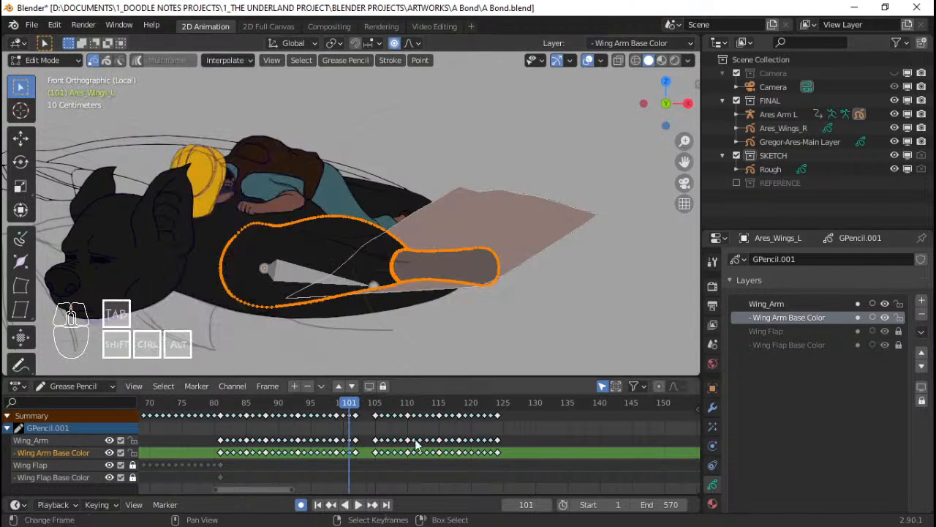
{"action": "left_click", "coordinate": [365, 444]}
{"action": "left_click", "coordinate": [237, 60]}
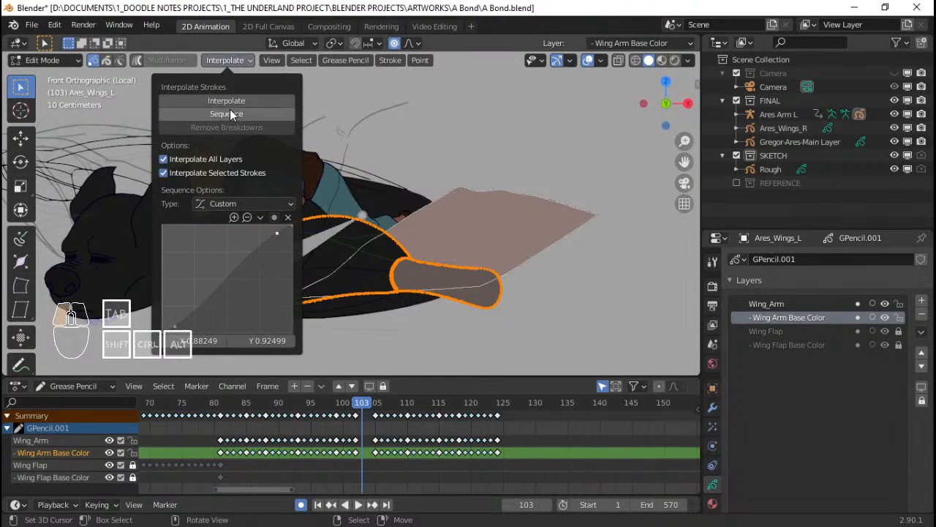
{"action": "left_click", "coordinate": [231, 115]}
{"action": "key", "text": "ctrl+s"}
Play back the wing flap in Object Mode from frame 78 to check the new in-betweens, and save the file
{"action": "left_click", "coordinate": [204, 429]}
{"action": "key", "text": "Tab"}
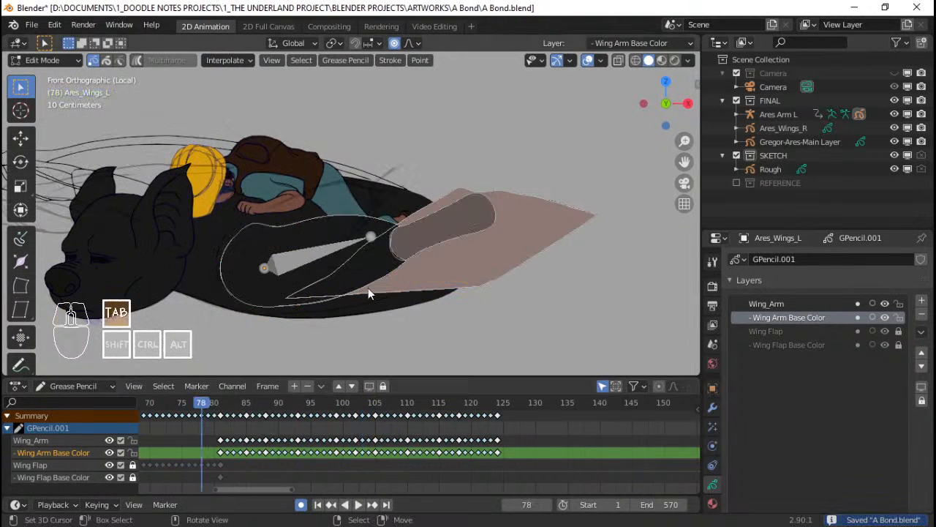
{"action": "key", "text": "space"}
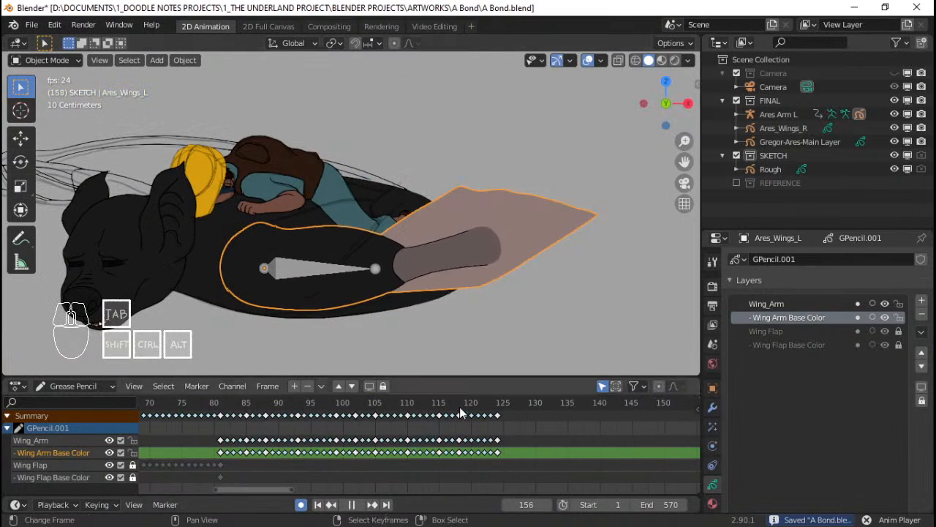
{"action": "key", "text": "space"}
{"action": "scroll", "coordinate": [496, 444], "scroll_direction": "down", "scroll_amount": 3}
{"action": "key", "text": "ctrl+s"}
Show more of the timeline past frame 124 and replay the wing flap from about frame 78 to review the motion
{"action": "scroll", "coordinate": [495, 444], "scroll_direction": "down", "scroll_amount": 3}
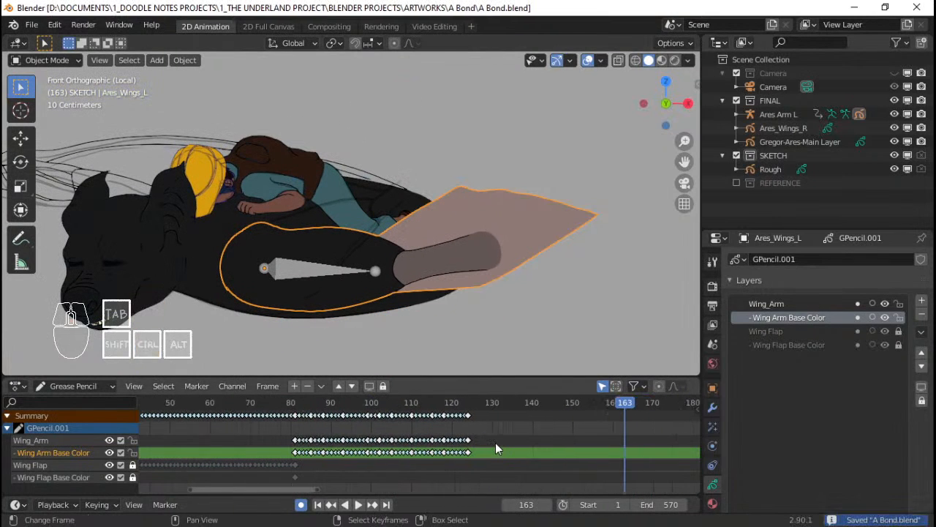
{"action": "middle_click_drag", "start_coordinate": [495, 443], "coordinate": [378, 438]}
{"action": "left_click", "coordinate": [240, 438]}
{"action": "key", "text": "space"}
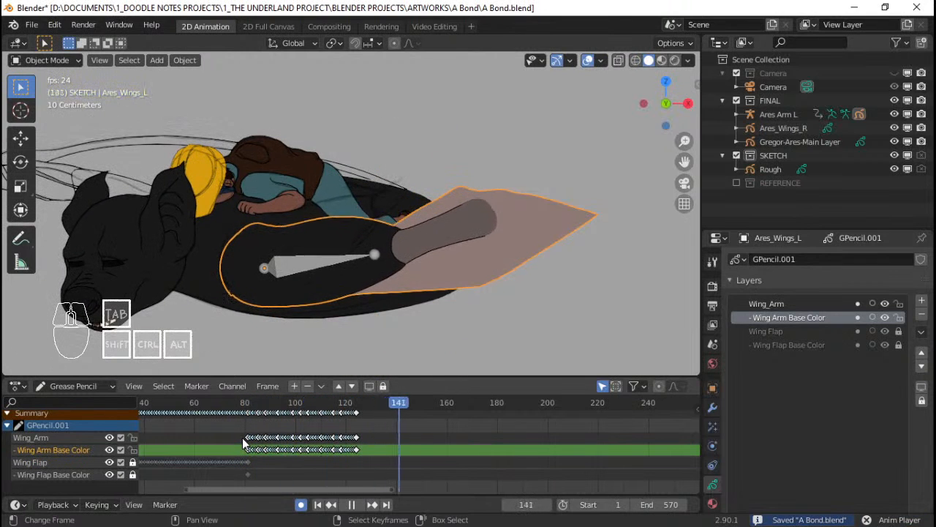
{"action": "left_click", "coordinate": [239, 436]}
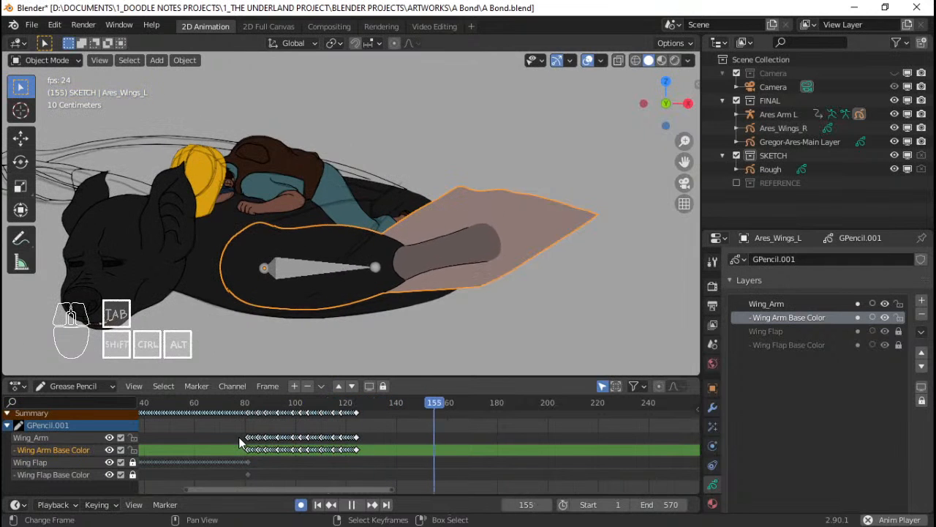
{"action": "key", "text": "space"}
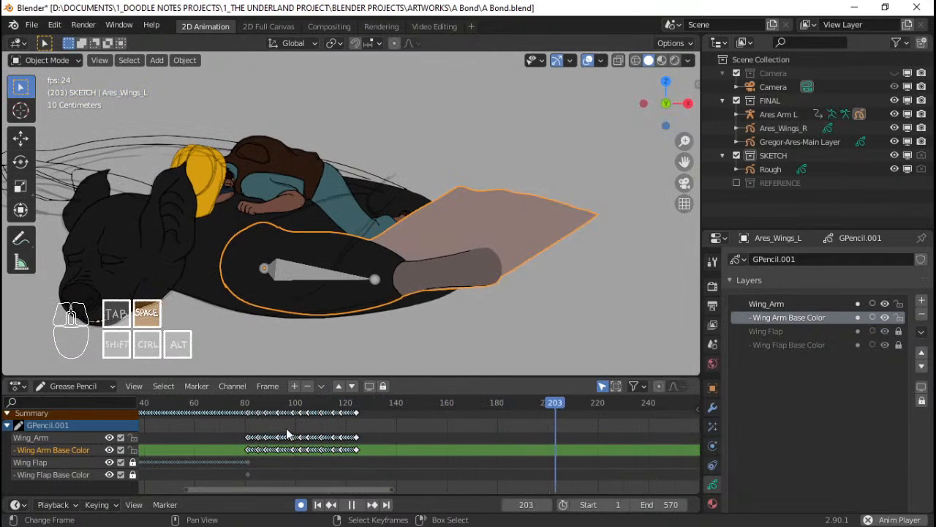
Return to frame 81, lock both wing arm layers, and unlock the Wing Flap and Wing Flap Base Color layers for editing
{"action": "left_click_drag", "start_coordinate": [245, 438], "coordinate": [315, 437]}
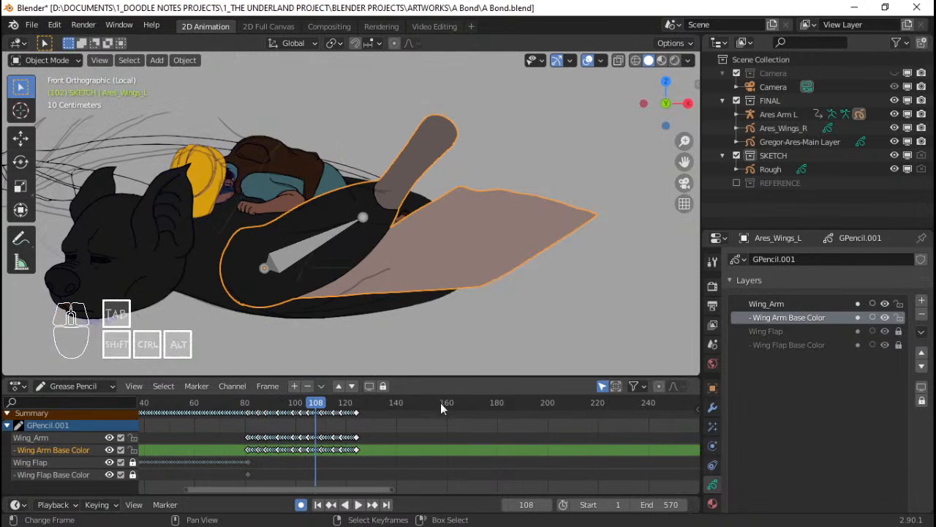
{"action": "left_click", "coordinate": [245, 422]}
{"action": "scroll", "coordinate": [386, 439], "scroll_direction": "up", "scroll_amount": 3}
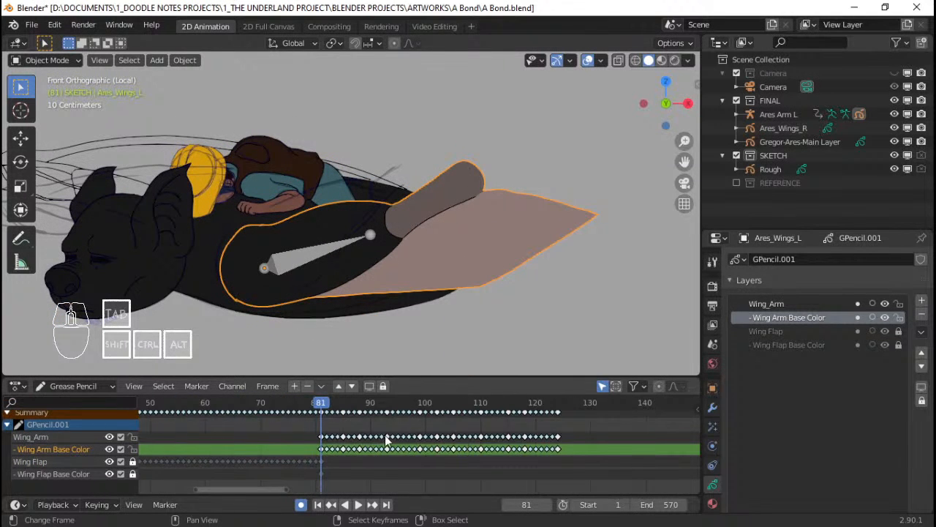
{"action": "scroll", "coordinate": [386, 439], "scroll_direction": "up", "scroll_amount": 2}
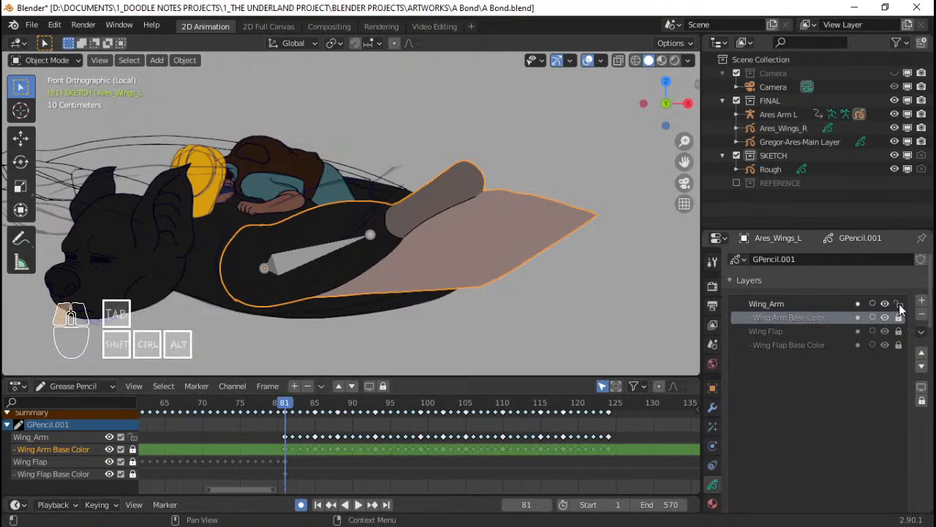
{"action": "left_click", "coordinate": [772, 332]}
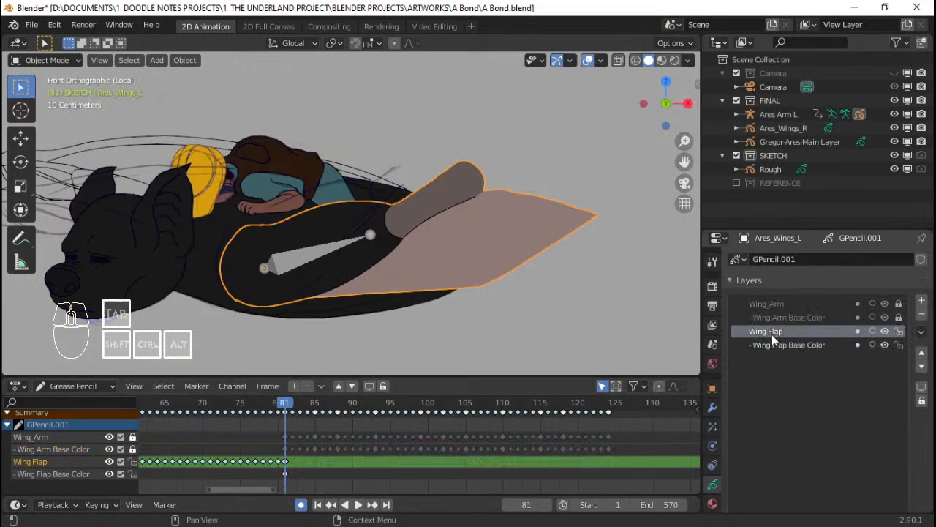
{"action": "left_click", "coordinate": [774, 344]}
Advance to frame 85 and, in Edit Mode, try nudging the wing flap's upper edge where it meets the arm
{"action": "key", "text": "space"}
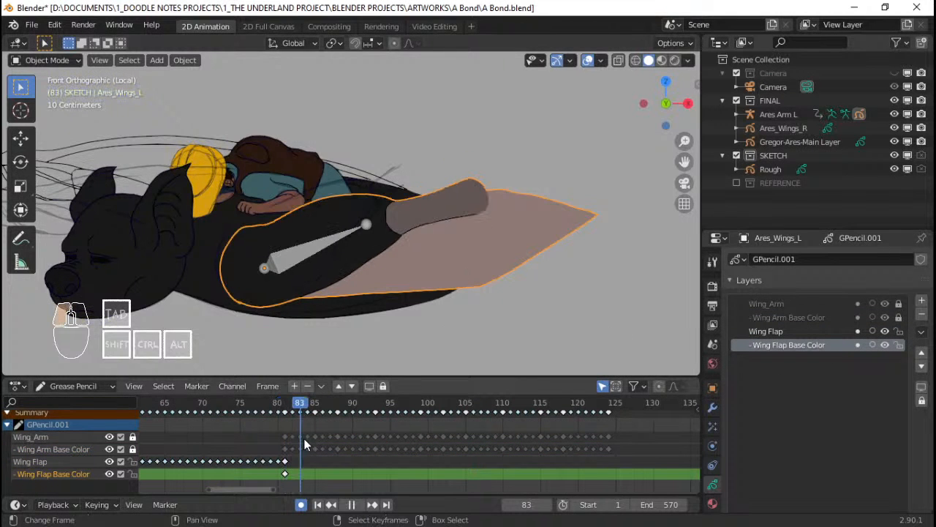
{"action": "key", "text": "space"}
{"action": "key", "text": "Tab"}
{"action": "scroll", "coordinate": [437, 255], "scroll_direction": "up", "scroll_amount": 3}
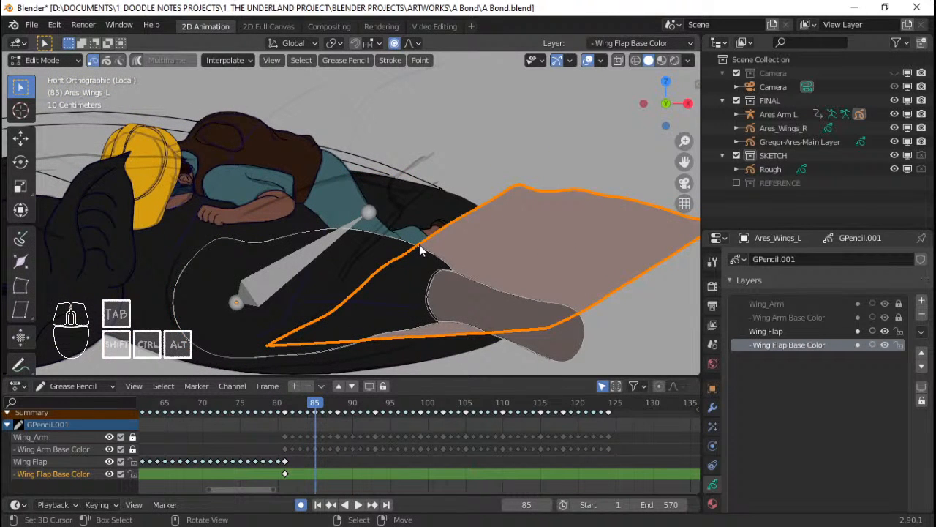
{"action": "key", "text": "alt+a"}
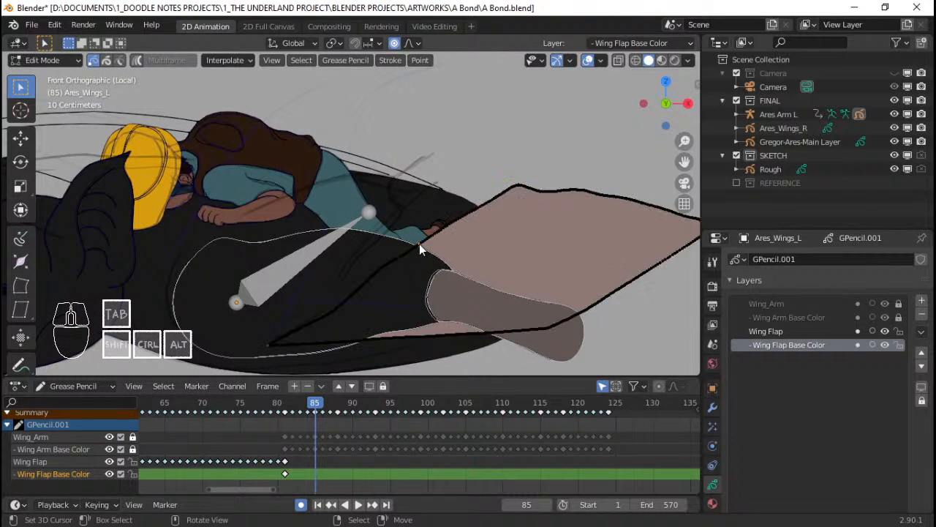
{"action": "key", "text": "g"}
{"action": "left_click", "coordinate": [415, 239]}
{"action": "key", "text": "g"}
{"action": "right_click", "coordinate": [445, 220]}
{"action": "key", "text": "Tab"}
Enable the Armature modifier's display in Edit Mode for the left wing and resume editing the strokes
{"action": "left_click", "coordinate": [712, 408]}
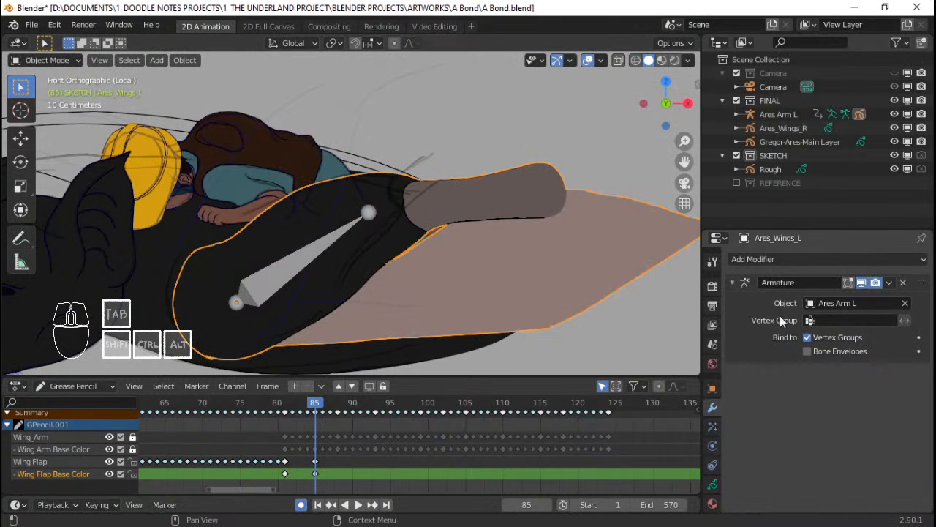
{"action": "left_click", "coordinate": [848, 282]}
{"action": "key", "text": "Tab"}
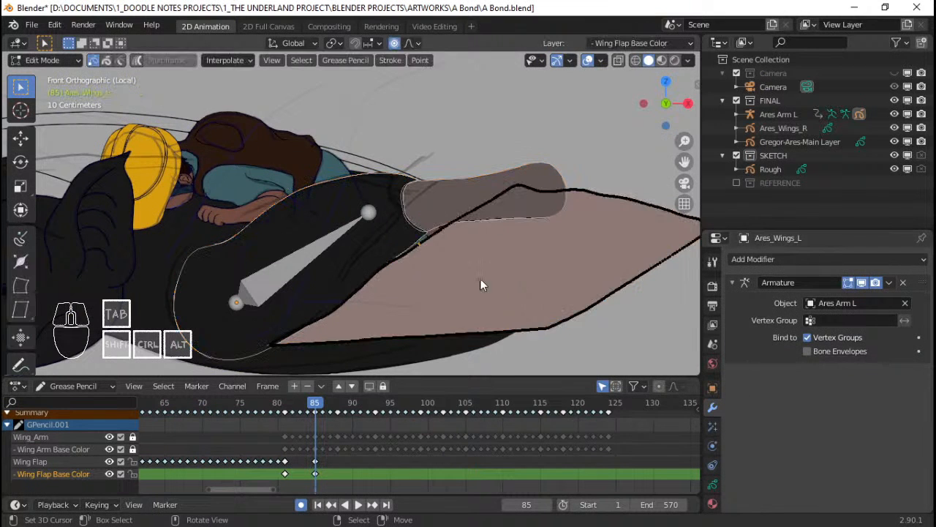
At frame 85, move the flap's upper edge near the elbow up beneath the arm using proportional editing
{"action": "key", "text": "g"}
{"action": "left_click", "coordinate": [428, 246]}
{"action": "left_click", "coordinate": [418, 252]}
{"action": "key", "text": "g"}
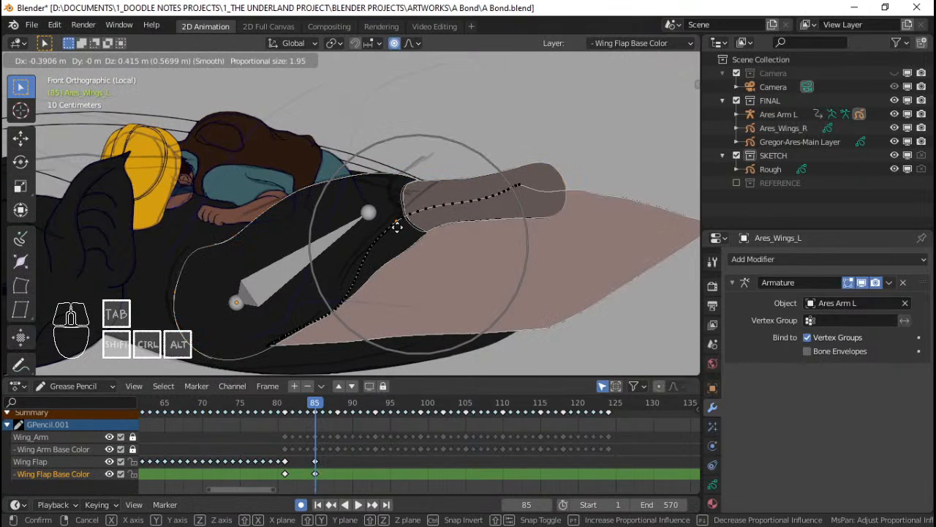
{"action": "scroll", "coordinate": [404, 231], "scroll_direction": "down", "scroll_amount": 4}
{"action": "scroll", "coordinate": [404, 231], "scroll_direction": "down", "scroll_amount": 2}
{"action": "scroll", "coordinate": [403, 231], "scroll_direction": "up", "scroll_amount": 2}
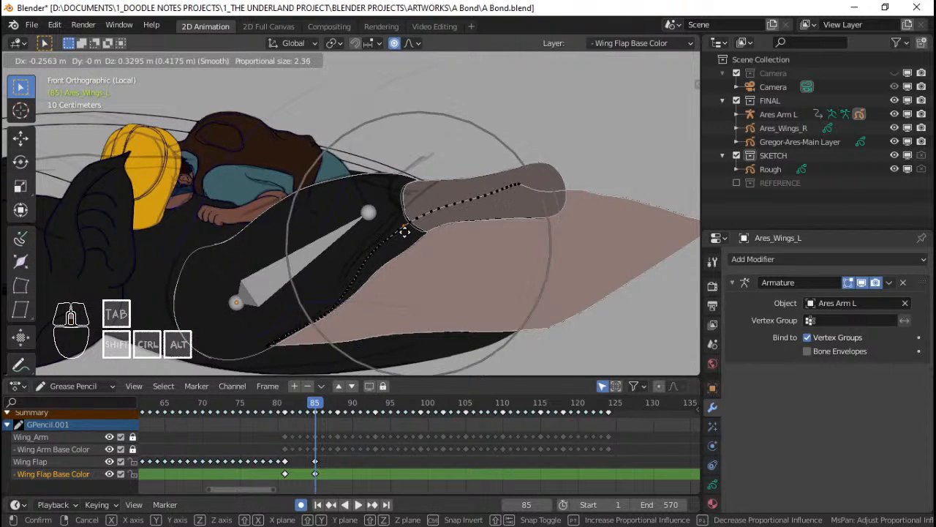
{"action": "left_click", "coordinate": [396, 226]}
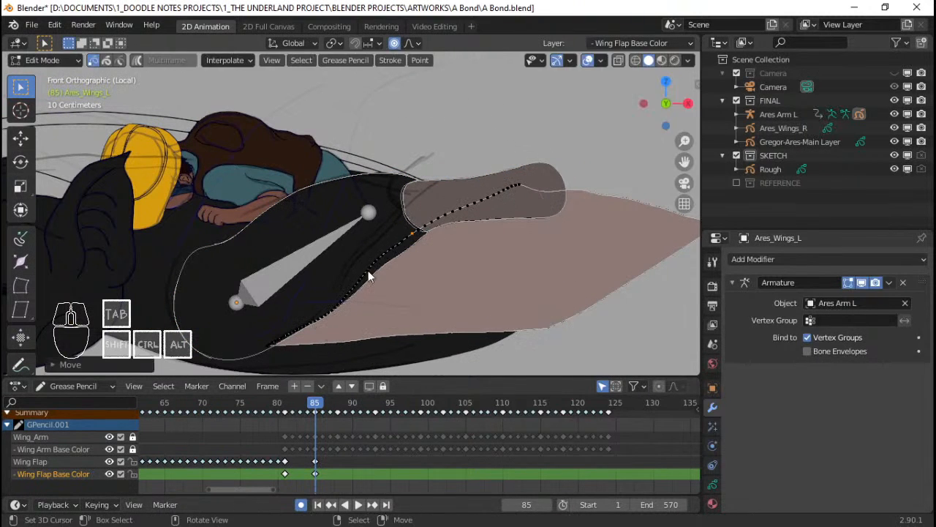
Tuck the flap's edge near the shoulder under the upper arm with a proportional size of 1.21
{"action": "key", "text": "g"}
{"action": "scroll", "coordinate": [338, 300], "scroll_direction": "up", "scroll_amount": 5}
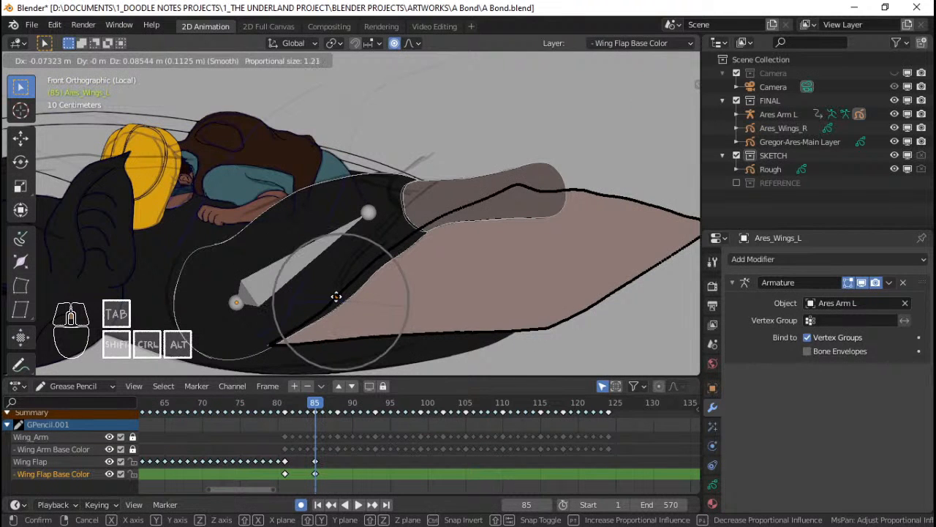
{"action": "left_click", "coordinate": [335, 296]}
{"action": "right_click", "coordinate": [520, 192]}
{"action": "key", "text": "g"}
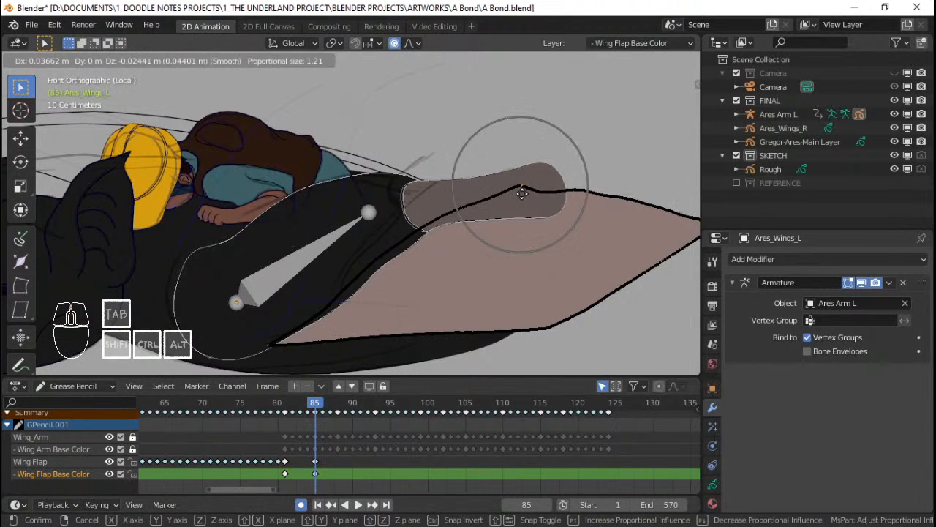
{"action": "right_click", "coordinate": [520, 192]}
At frame 88, pull the flap's top corner up to the raised forearm's tip using a larger proportional falloff
{"action": "mouse_move", "coordinate": [313, 439]}
{"action": "left_mouse_down"}
{"action": "mouse_move", "coordinate": [293, 442]}
{"action": "mouse_move", "coordinate": [318, 439]}
{"action": "left_mouse_up"}
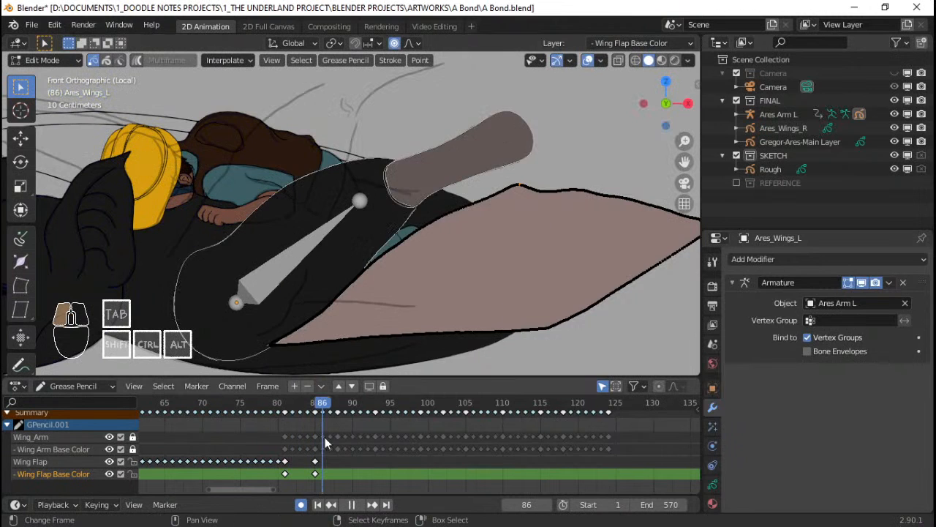
{"action": "key", "text": "space"}
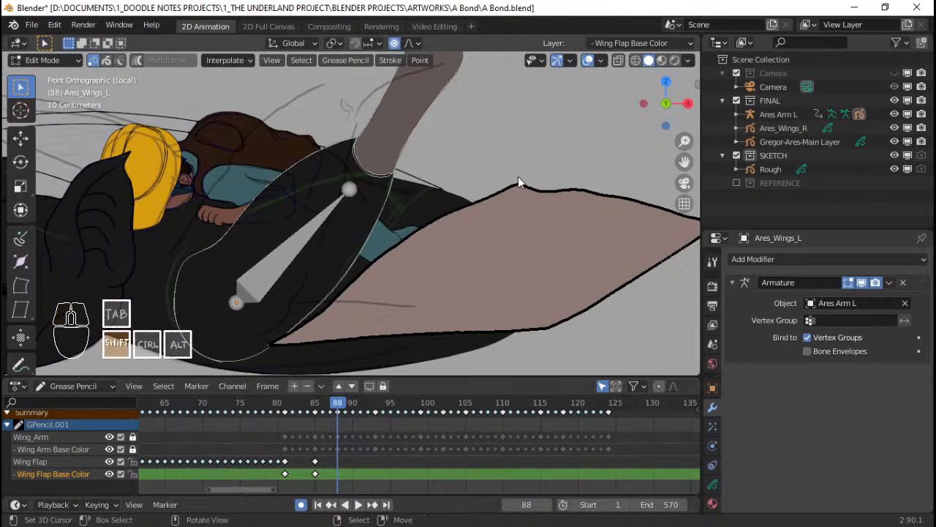
{"action": "key", "text": "g"}
{"action": "scroll", "coordinate": [454, 117], "scroll_direction": "down", "scroll_amount": 5}
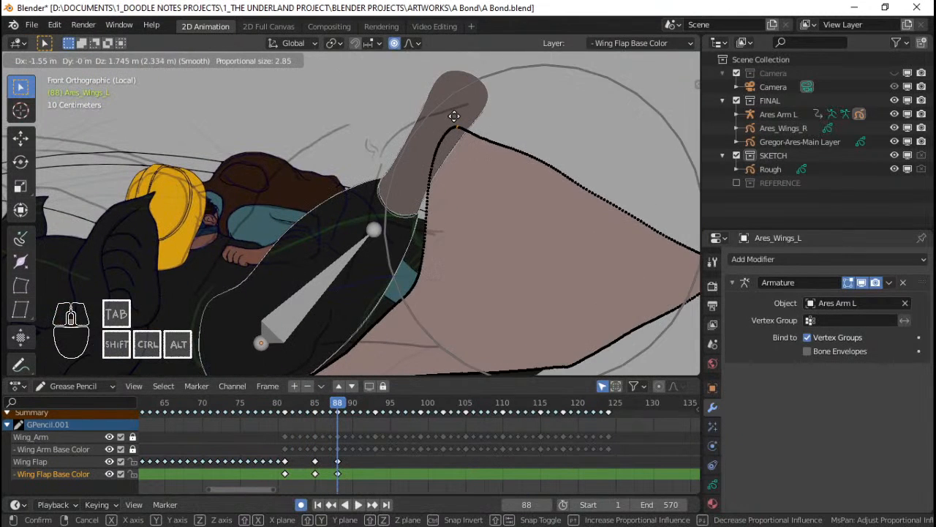
{"action": "scroll", "coordinate": [453, 116], "scroll_direction": "down", "scroll_amount": 2}
{"action": "scroll", "coordinate": [455, 114], "scroll_direction": "down", "scroll_amount": 2}
{"action": "left_click", "coordinate": [456, 110]}
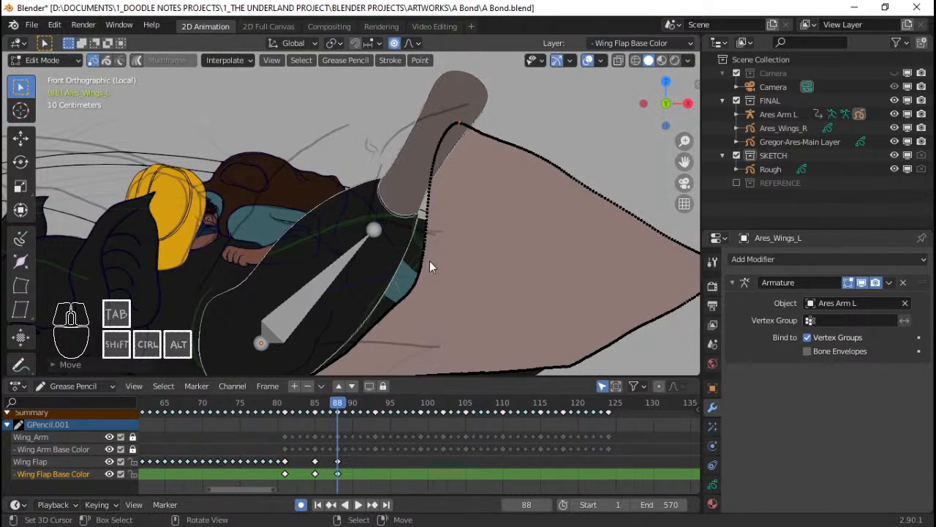
Tuck the flap's inner edge behind the elbow and upper arm, using proportional sizes of 1.95 and 1.00
{"action": "key", "text": "g"}
{"action": "scroll", "coordinate": [390, 253], "scroll_direction": "up", "scroll_amount": 2}
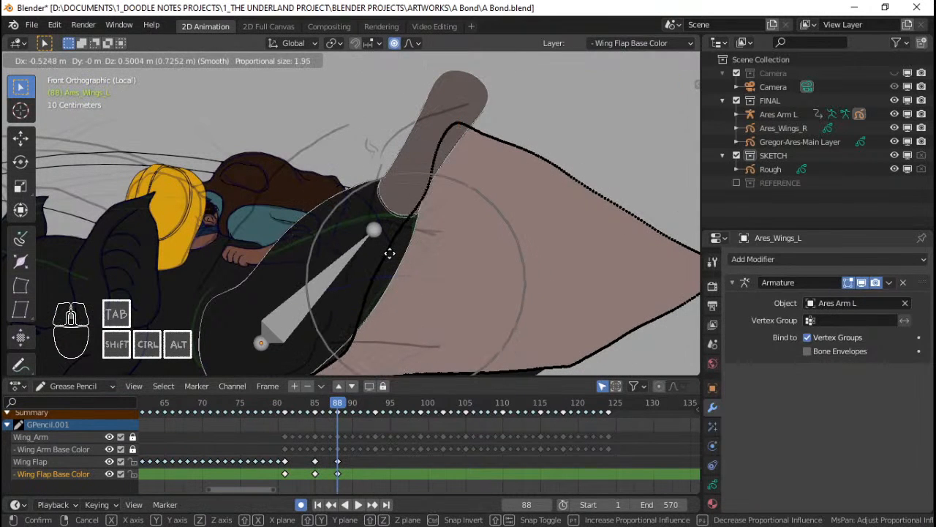
{"action": "left_click", "coordinate": [388, 253]}
{"action": "middle_click_drag", "start_coordinate": [396, 255], "coordinate": [428, 200], "text": "shift"}
{"action": "left_click", "coordinate": [379, 286]}
{"action": "key", "text": "g"}
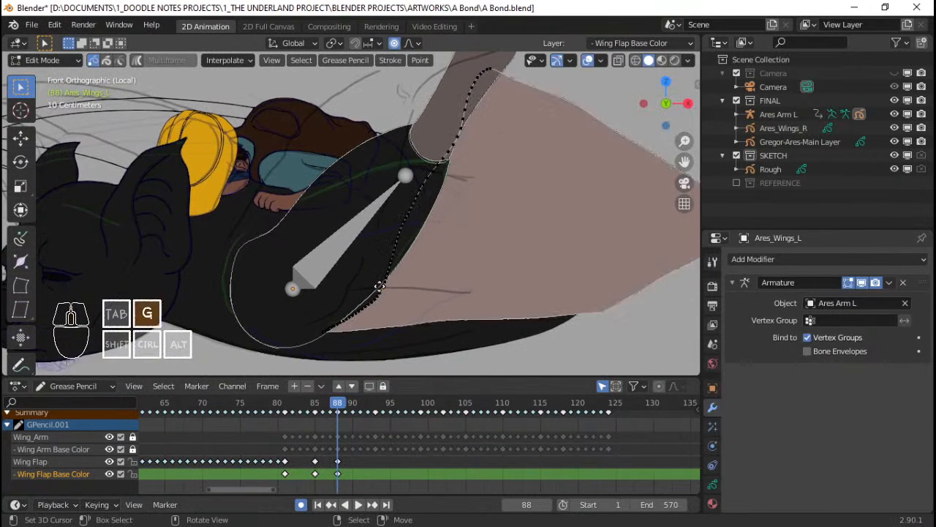
{"action": "scroll", "coordinate": [376, 283], "scroll_direction": "up", "scroll_amount": 3}
{"action": "scroll", "coordinate": [372, 279], "scroll_direction": "up", "scroll_amount": 2}
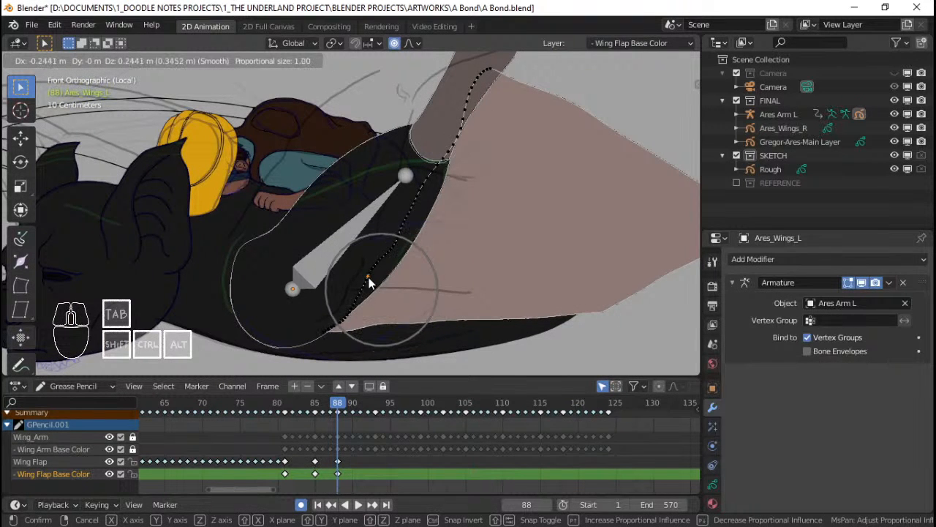
{"action": "left_click", "coordinate": [369, 283]}
Refine the flap's inner edge at frame 88 near the shoulder, elbow and forearm with a 0.62 proportional size
{"action": "left_click", "coordinate": [350, 315]}
{"action": "key", "text": "g"}
{"action": "scroll", "coordinate": [346, 313], "scroll_direction": "up", "scroll_amount": 4}
{"action": "left_click", "coordinate": [347, 312]}
{"action": "middle_click_drag", "start_coordinate": [430, 203], "coordinate": [391, 238], "text": "shift"}
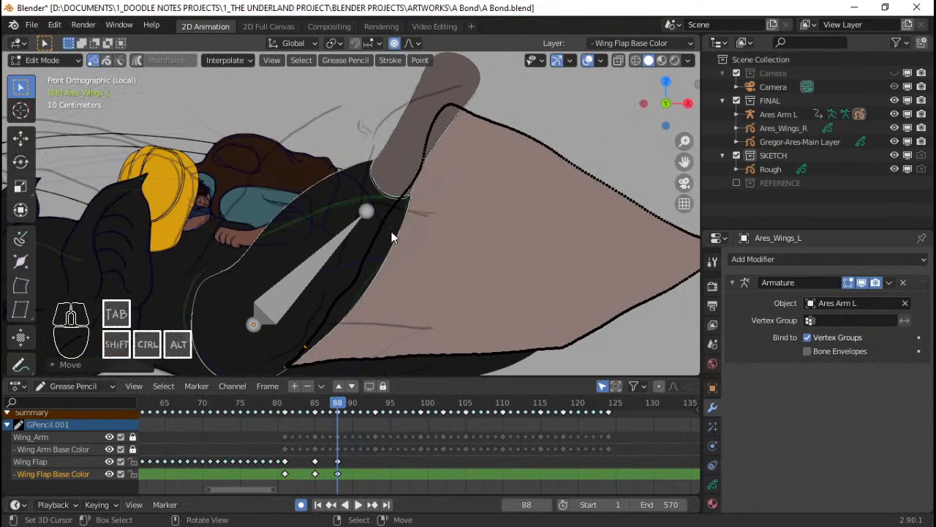
{"action": "right_click_drag", "start_coordinate": [391, 218], "coordinate": [387, 213]}
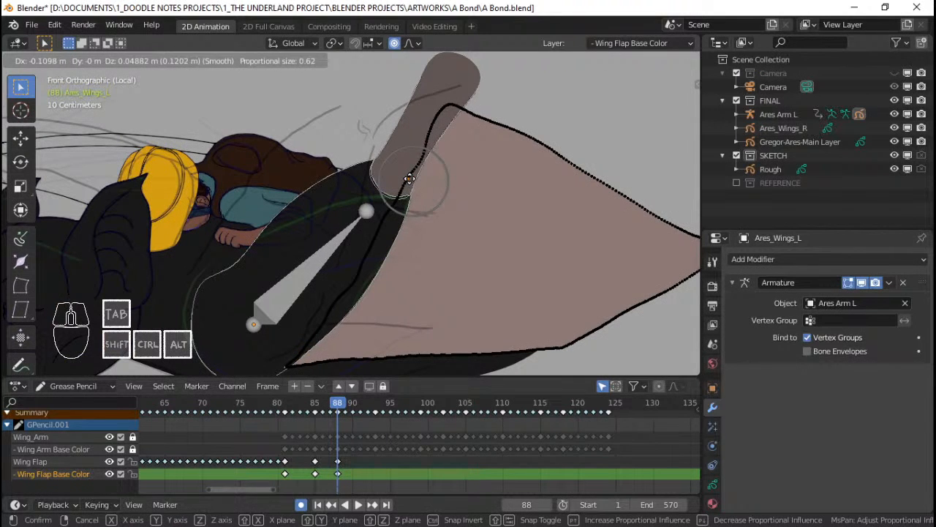
{"action": "left_click", "coordinate": [410, 182]}
{"action": "right_click", "coordinate": [426, 166]}
{"action": "key", "text": "g"}
{"action": "left_click", "coordinate": [424, 166]}
{"action": "scroll", "coordinate": [454, 190], "scroll_direction": "up", "scroll_amount": 1}
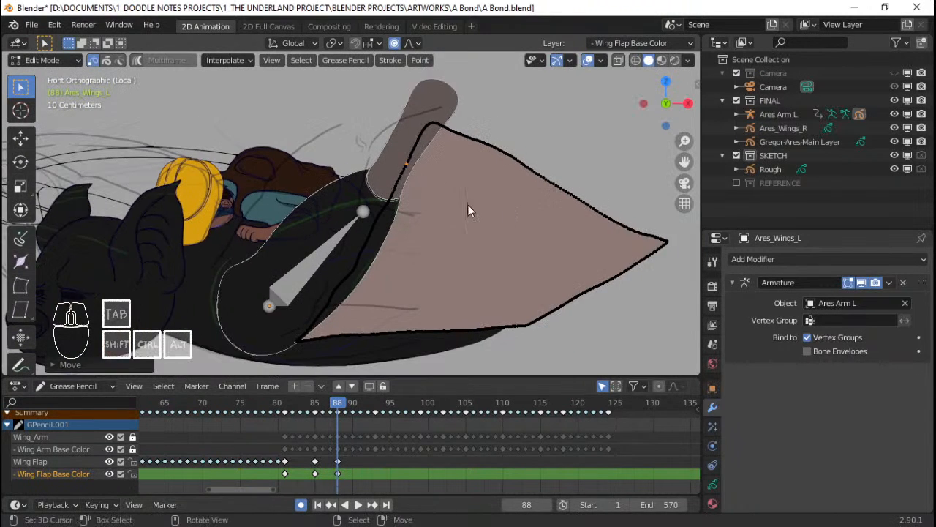
At frame 93, lower the flap's top corner onto the forearm's tip with a proportional size of 6.12
{"action": "key", "text": "space"}
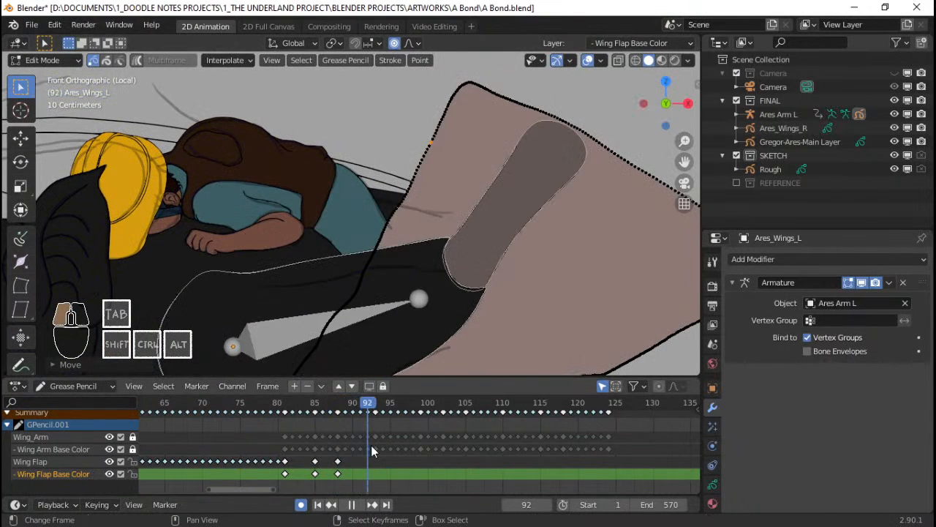
{"action": "key", "text": "space"}
{"action": "scroll", "coordinate": [430, 244], "scroll_direction": "down", "scroll_amount": 2}
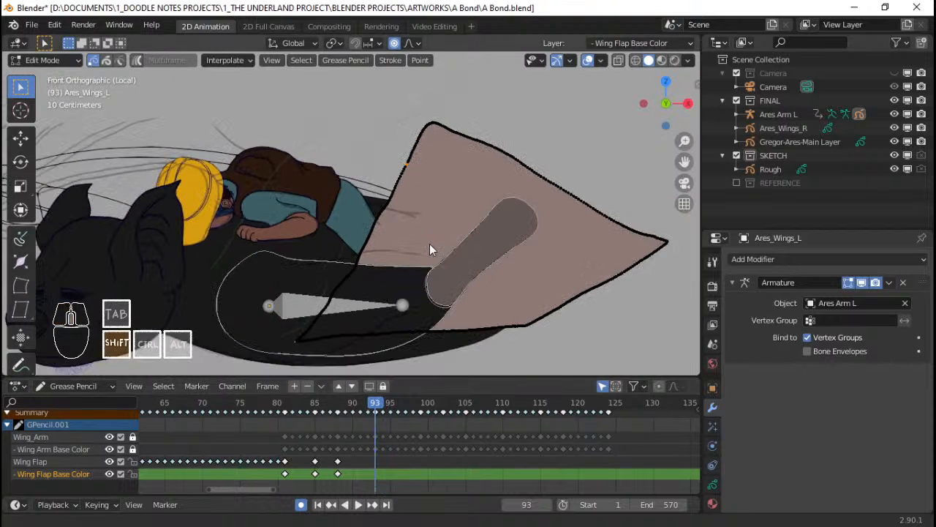
{"action": "left_click", "coordinate": [446, 119]}
{"action": "key", "text": "g"}
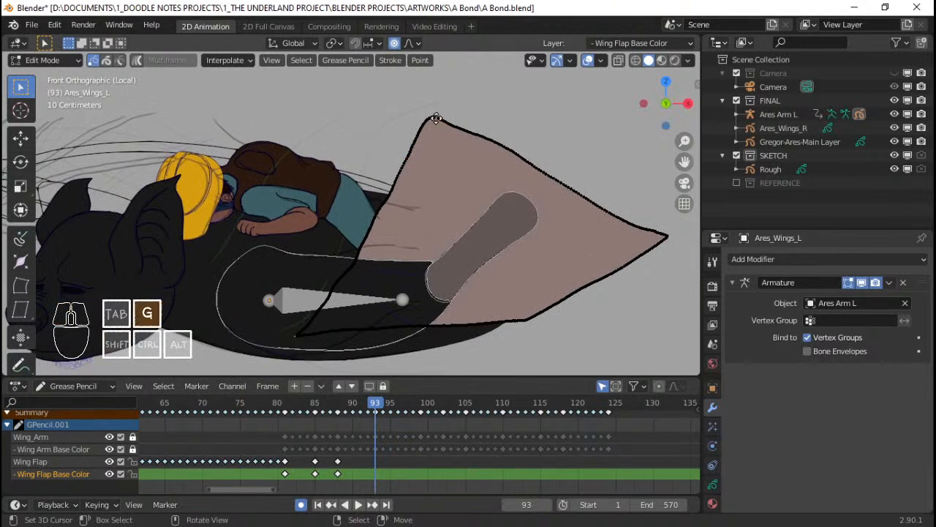
{"action": "scroll", "coordinate": [483, 214], "scroll_direction": "down", "scroll_amount": 6}
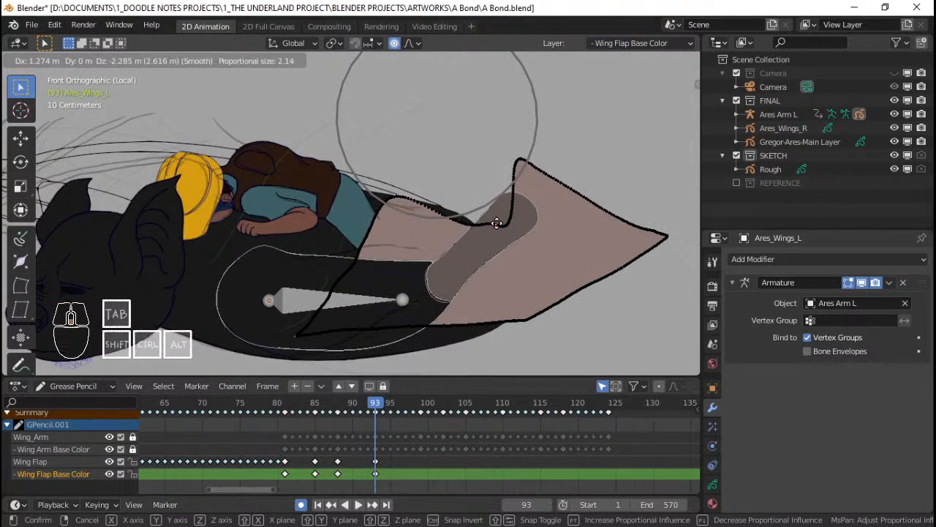
{"action": "scroll", "coordinate": [499, 224], "scroll_direction": "down", "scroll_amount": 8}
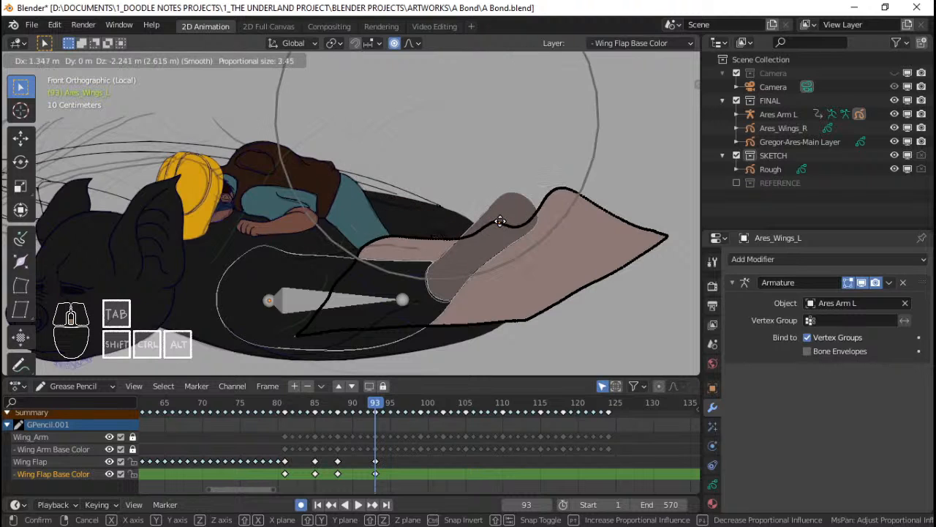
{"action": "scroll", "coordinate": [510, 221], "scroll_direction": "down", "scroll_amount": 2}
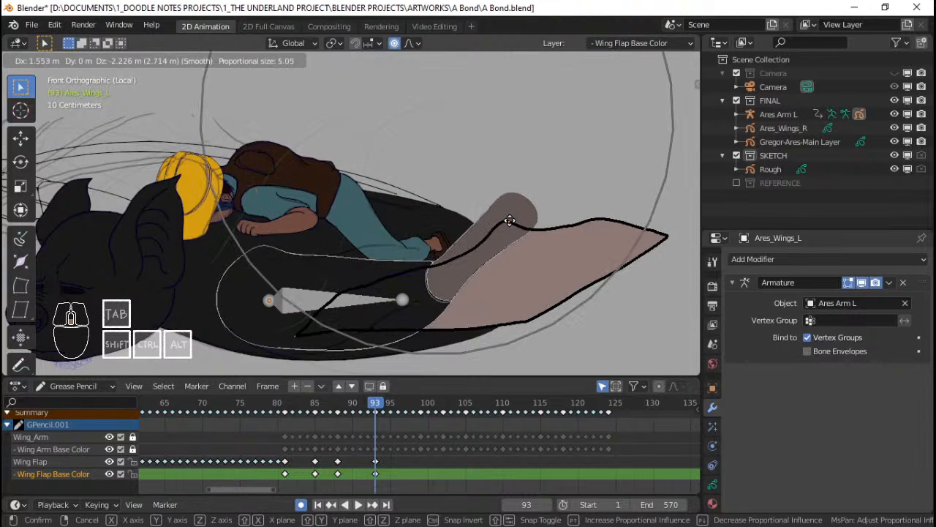
{"action": "scroll", "coordinate": [510, 219], "scroll_direction": "down", "scroll_amount": 1}
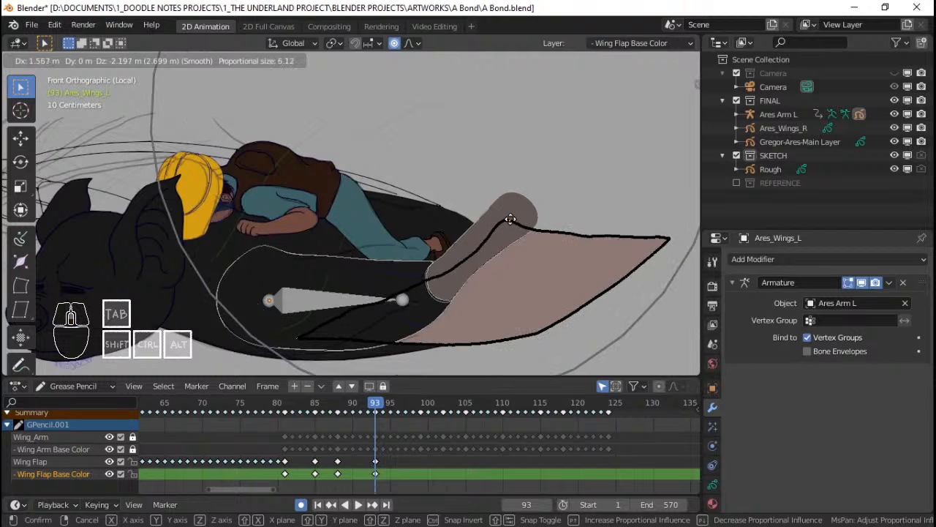
{"action": "left_click", "coordinate": [511, 220]}
At frame 99, try to pull the flap's top corner down to the lowered forearm's tip with a proportional size of 3.14
{"action": "left_click_drag", "start_coordinate": [331, 434], "coordinate": [421, 424]}
{"action": "middle_click_drag", "start_coordinate": [465, 315], "coordinate": [465, 247], "text": "shift"}
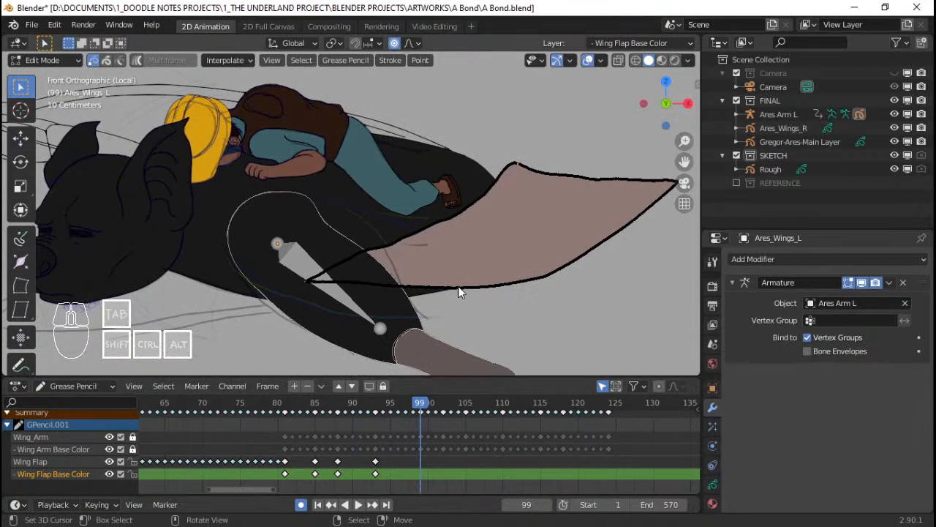
{"action": "key", "text": "g"}
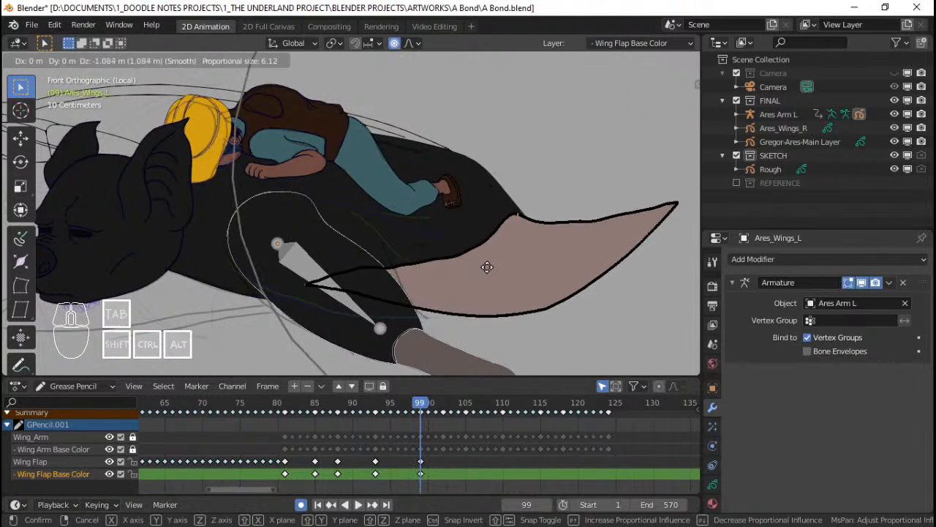
{"action": "scroll", "coordinate": [472, 337], "scroll_direction": "up", "scroll_amount": 3}
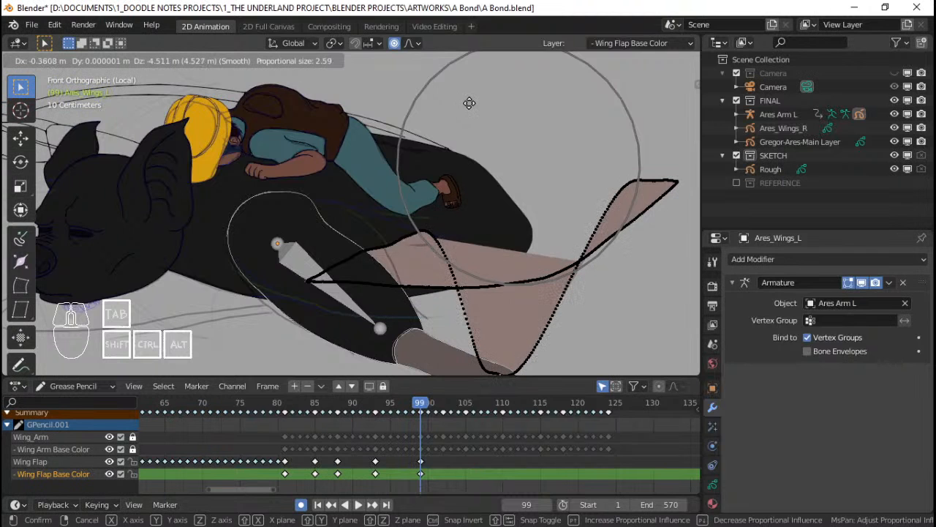
{"action": "scroll", "coordinate": [469, 103], "scroll_direction": "down", "scroll_amount": 2}
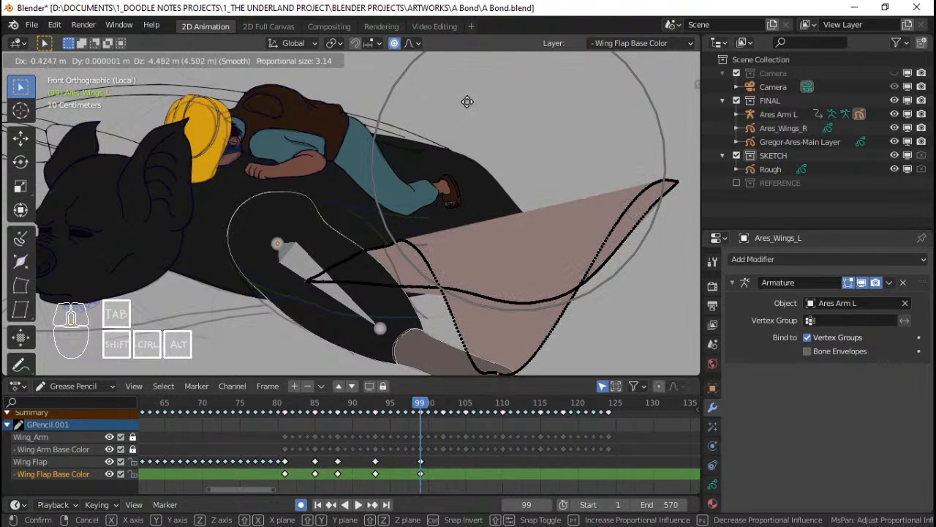
{"action": "middle_click_drag", "start_coordinate": [467, 102], "coordinate": [487, 104], "text": "shift"}
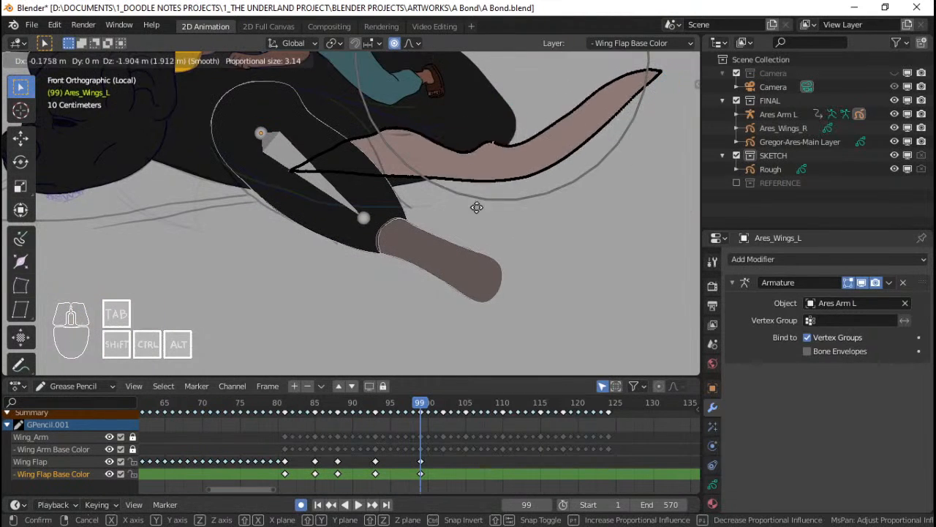
{"action": "left_click", "coordinate": [465, 331]}
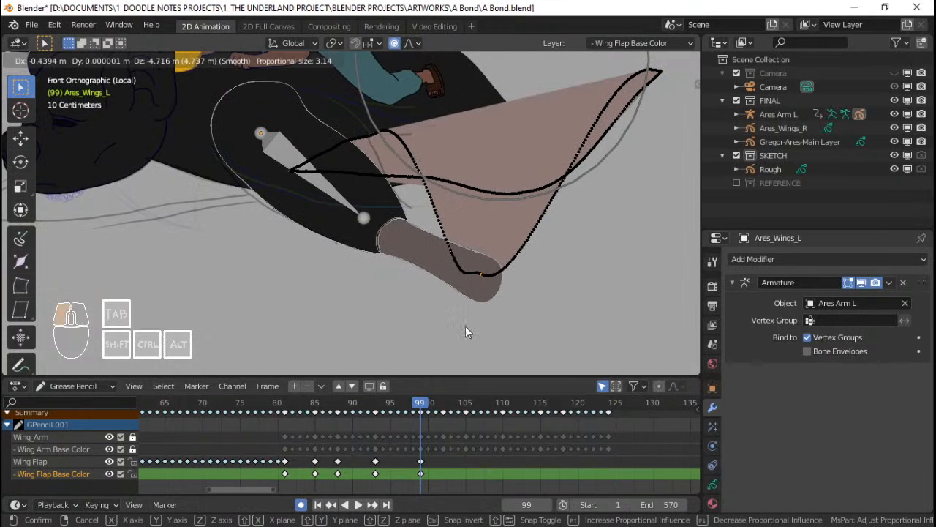
{"action": "key", "text": "r"}
{"action": "key", "text": "r"}
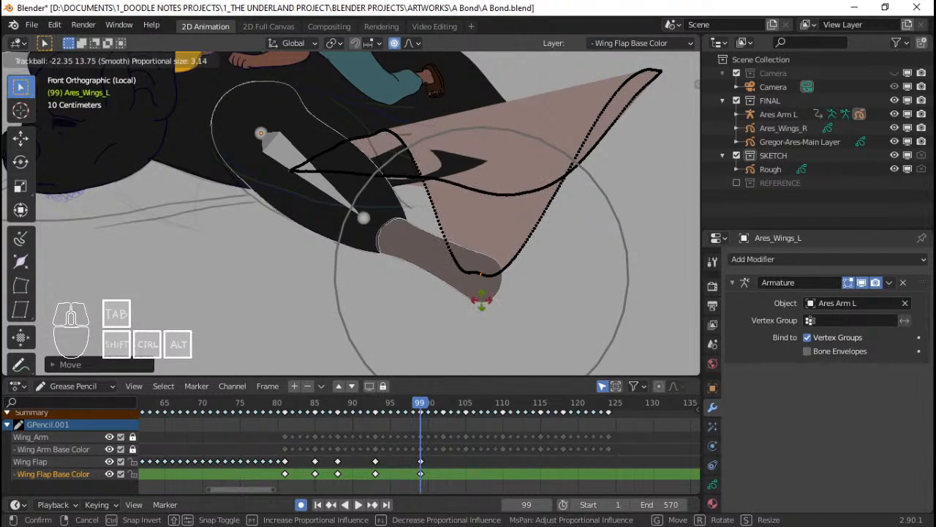
{"action": "left_click", "coordinate": [485, 316]}
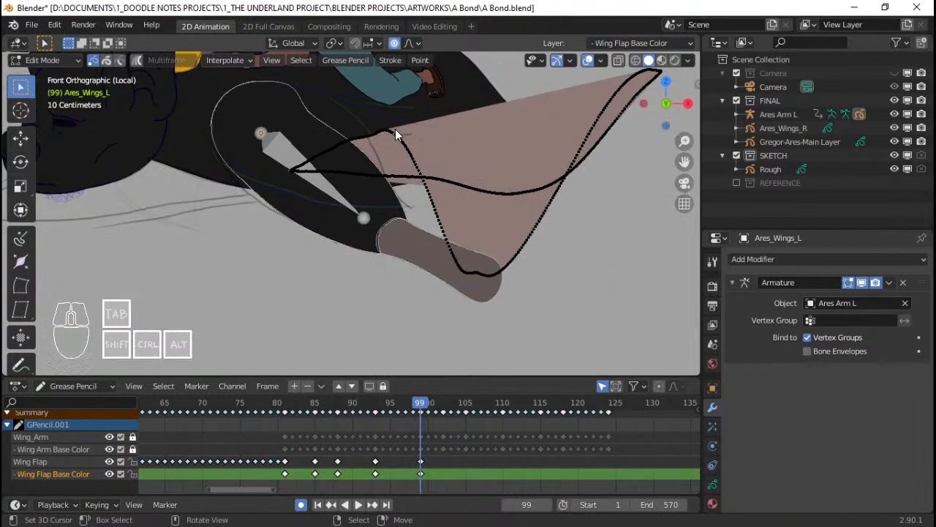
Try to tuck the flap's inner edge behind the elbow and upper arm at frame 99, using proportional sizes of 1.46, 0.83 and 0.68
{"action": "key", "text": "g"}
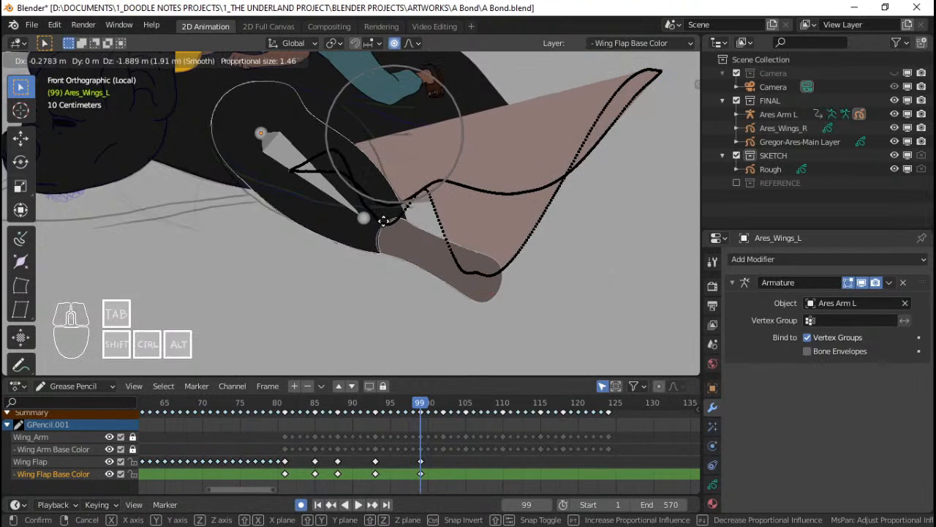
{"action": "scroll", "coordinate": [385, 221], "scroll_direction": "up", "scroll_amount": 6}
{"action": "left_click", "coordinate": [386, 221]}
{"action": "right_click", "coordinate": [357, 136]}
{"action": "key", "text": "g"}
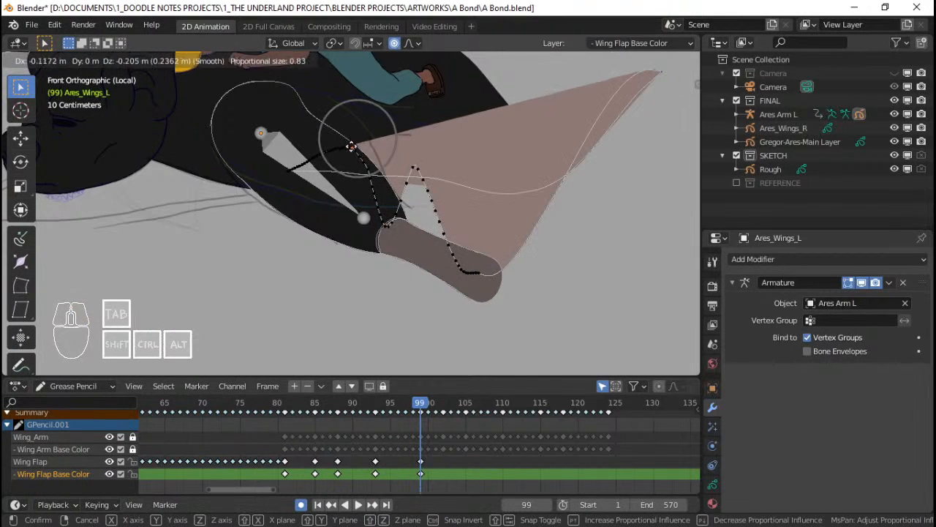
{"action": "left_click", "coordinate": [332, 184]}
{"action": "key", "text": "g"}
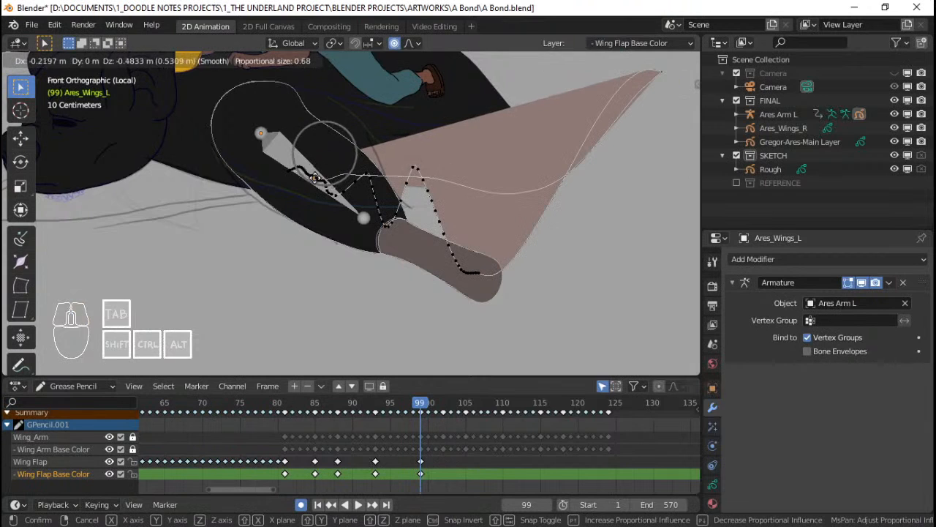
{"action": "left_click", "coordinate": [367, 176]}
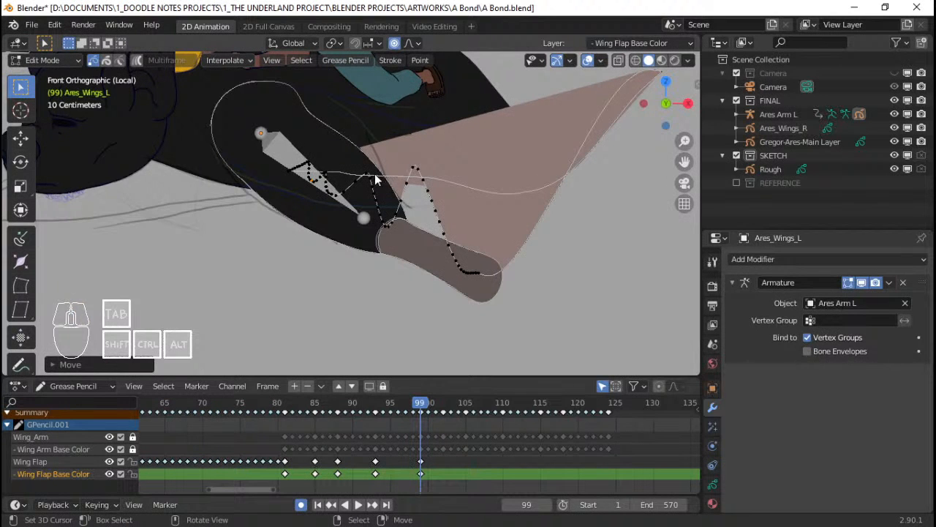
Try to adjust the remaining peaks of the flap's inner edge near the elbow at frame 99 with a 0.42 proportional size
{"action": "right_click", "coordinate": [370, 180]}
{"action": "key", "text": "g"}
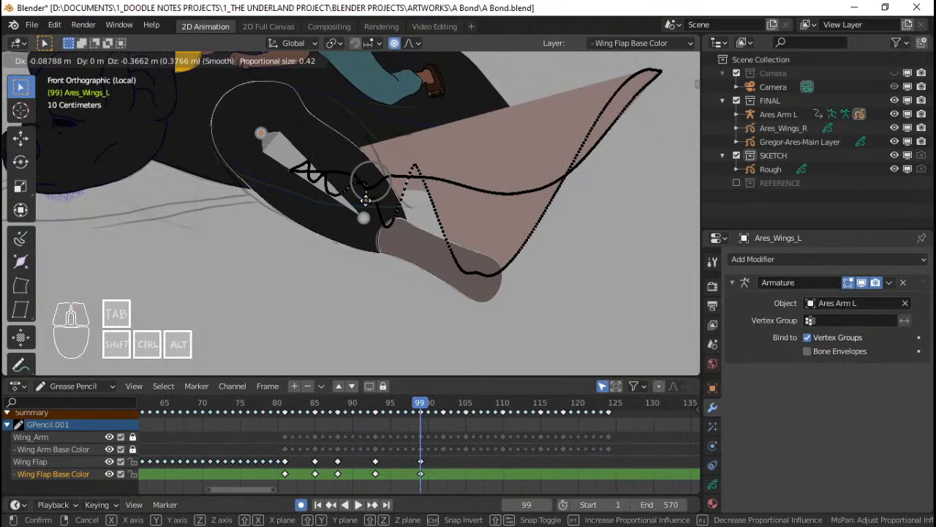
{"action": "left_click", "coordinate": [366, 199]}
{"action": "right_click", "coordinate": [417, 169]}
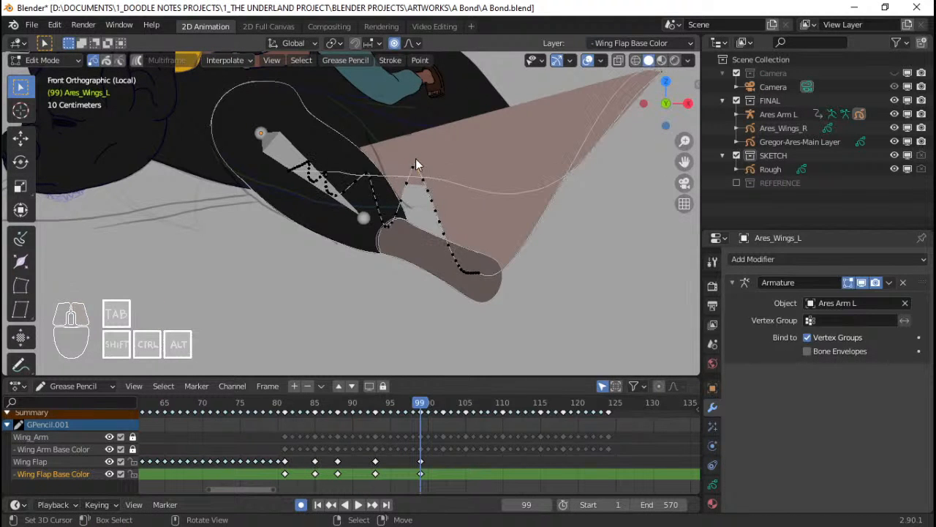
{"action": "right_click", "coordinate": [415, 159]}
{"action": "key", "text": "g"}
{"action": "right_click", "coordinate": [459, 206]}
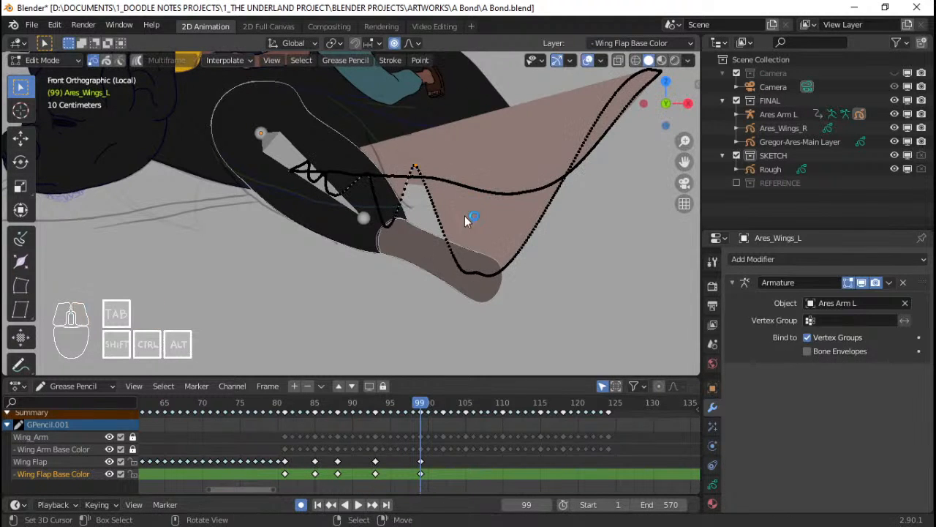
Delete the Wing Flap and Wing Flap Base Color keyframes at frame 99
{"action": "left_click", "coordinate": [423, 464], "text": "shift"}
{"action": "key", "text": "x"}
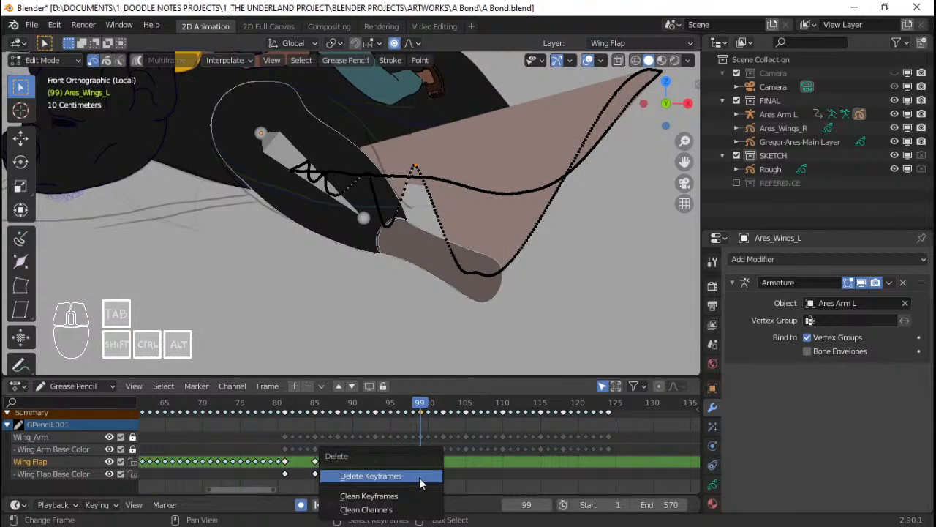
{"action": "left_click", "coordinate": [419, 478]}
{"action": "middle_click_drag", "start_coordinate": [448, 214], "coordinate": [448, 273], "text": "shift"}
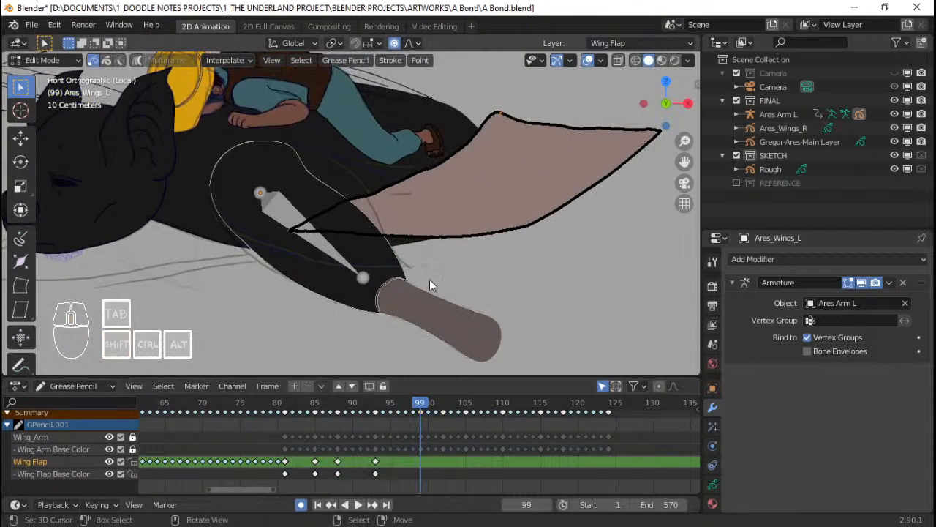
Check the flap's pose at frame 93, then try to shift its inner corner along the upper arm at frame 99 with a 0.42 proportional size
{"action": "left_click_drag", "start_coordinate": [383, 449], "coordinate": [373, 449]}
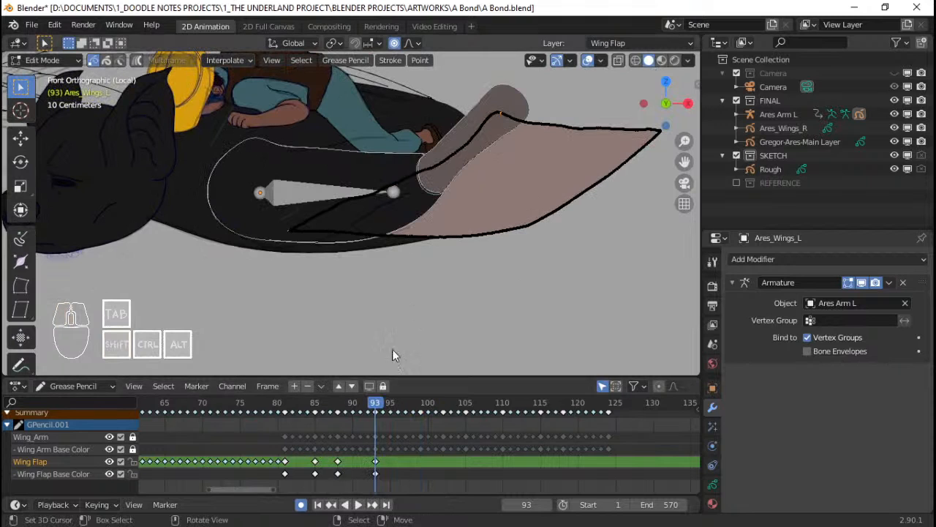
{"action": "left_click", "coordinate": [291, 231]}
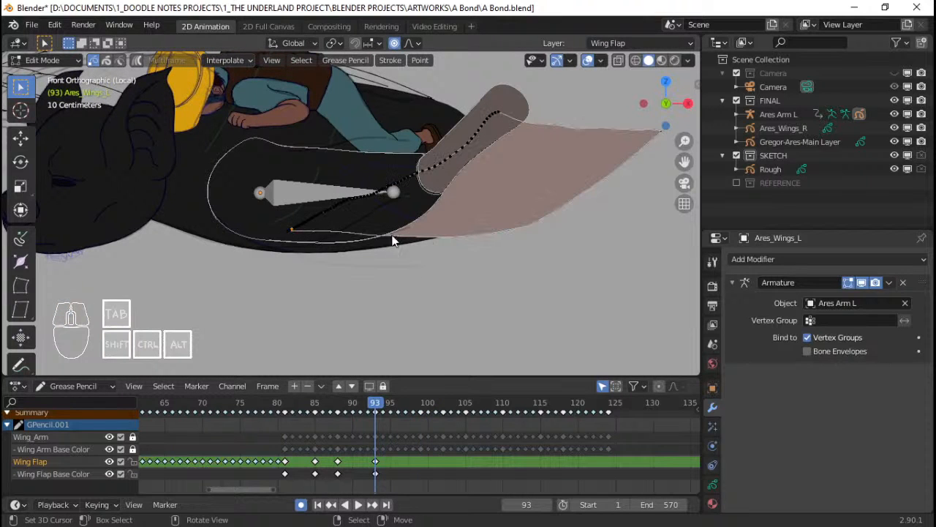
{"action": "right_click", "coordinate": [290, 232]}
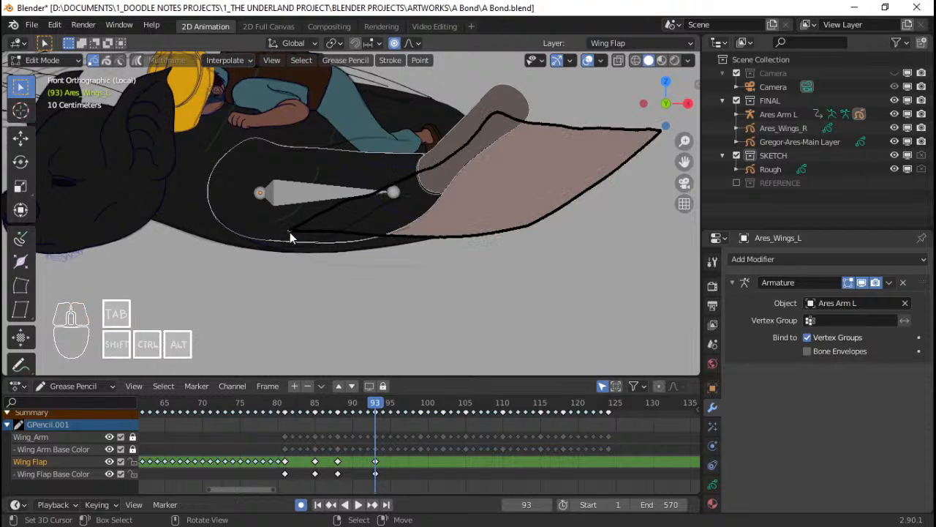
{"action": "left_click_drag", "start_coordinate": [319, 443], "coordinate": [418, 443]}
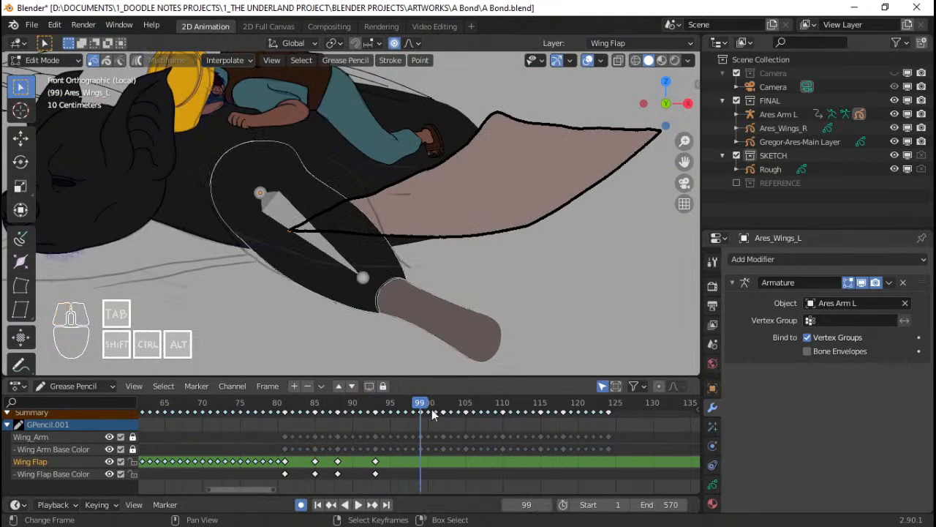
{"action": "right_click", "coordinate": [289, 233]}
{"action": "key", "text": "g"}
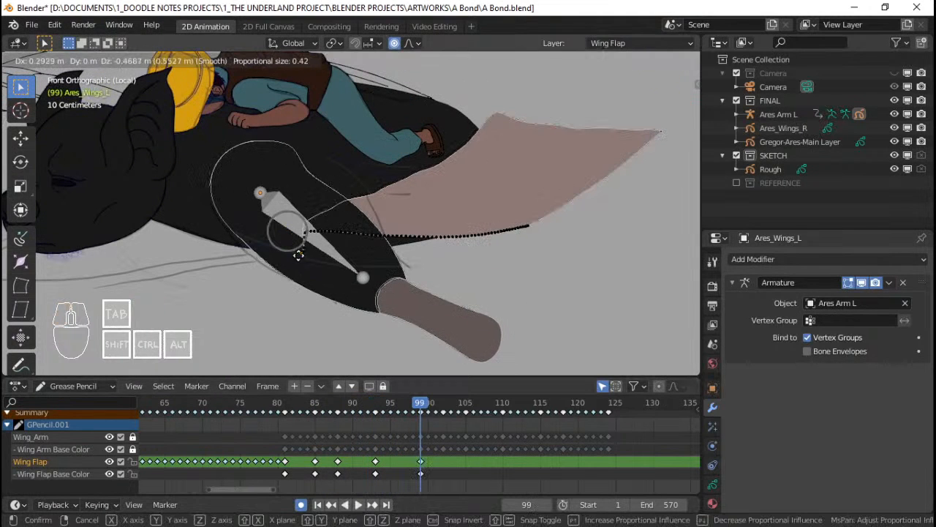
{"action": "left_click", "coordinate": [298, 254]}
At frame 99, pull the flap's lower outer corner down onto the forearm's tip, enlarging the proportional falloff so the surrounding membrane follows
{"action": "right_click", "coordinate": [533, 236]}
{"action": "key", "text": "g"}
{"action": "scroll", "coordinate": [522, 266], "scroll_direction": "down", "scroll_amount": 18}
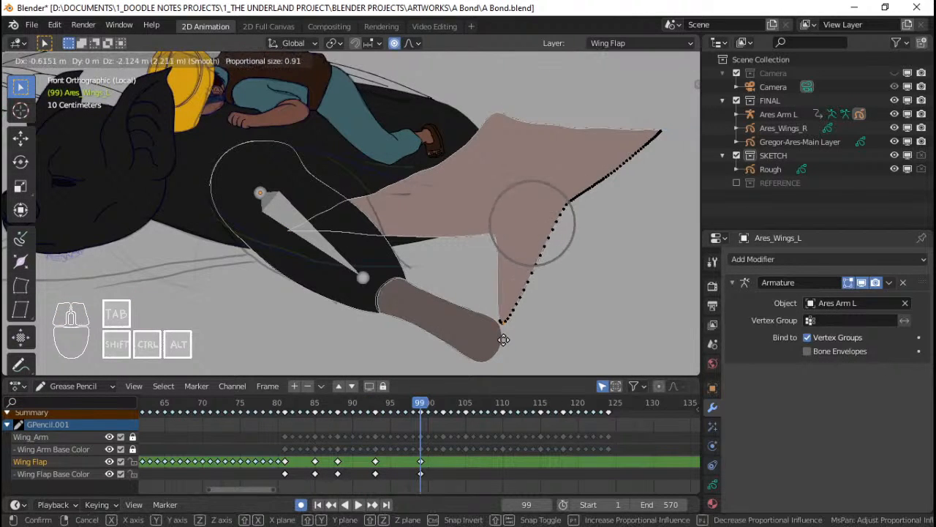
{"action": "scroll", "coordinate": [492, 348], "scroll_direction": "down", "scroll_amount": 6}
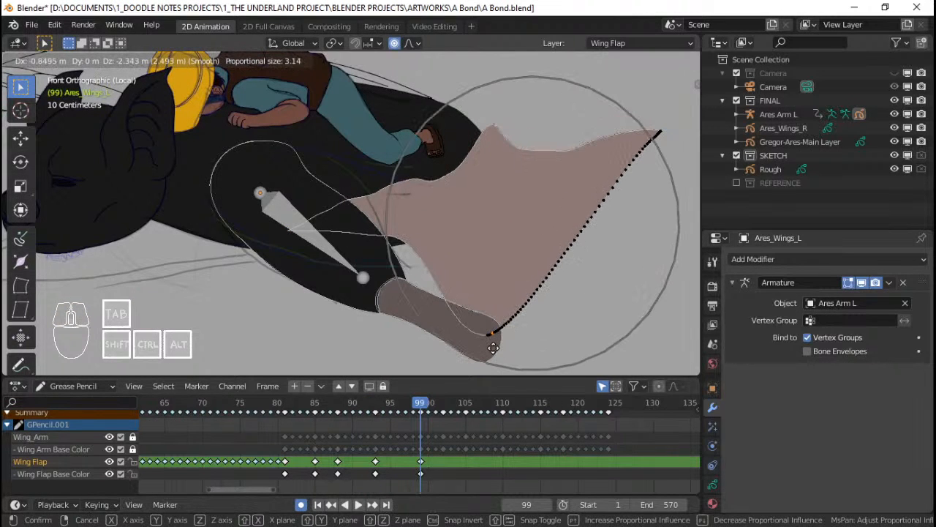
{"action": "left_click", "coordinate": [493, 349]}
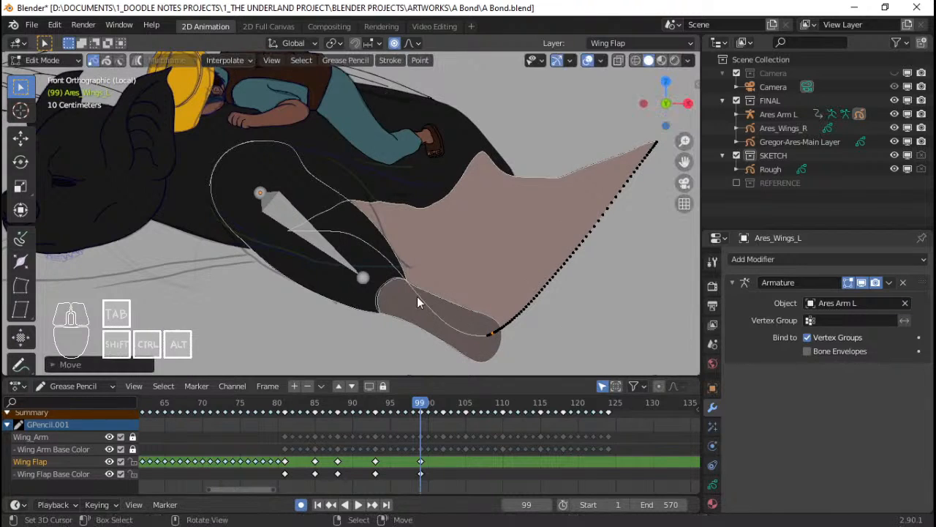
Raise the dip in the flap's top edge and lower its adjoining peak at frame 99 with a 1.33 proportional size
{"action": "right_click", "coordinate": [396, 278]}
{"action": "key", "text": "g"}
{"action": "scroll", "coordinate": [373, 287], "scroll_direction": "up", "scroll_amount": 5}
{"action": "scroll", "coordinate": [432, 202], "scroll_direction": "up", "scroll_amount": 3}
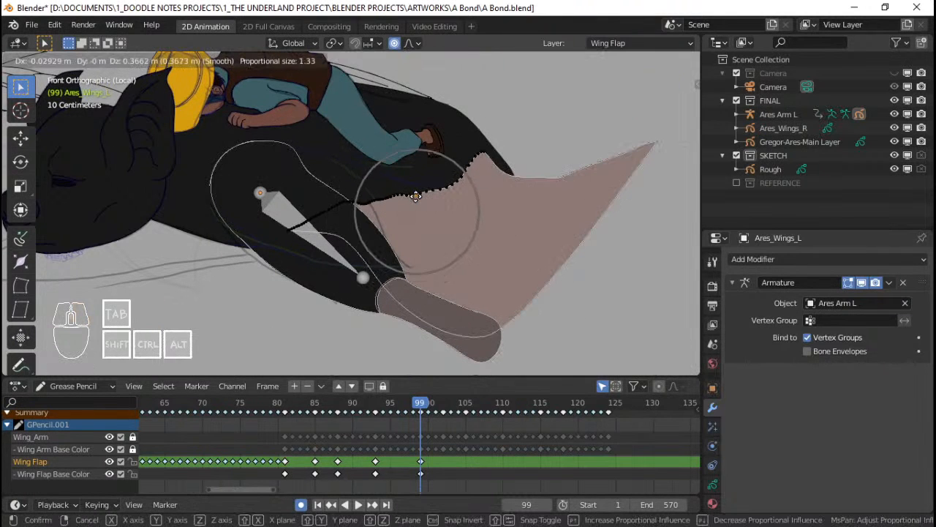
{"action": "left_click", "coordinate": [417, 197]}
{"action": "right_click", "coordinate": [483, 148]}
{"action": "key", "text": "g"}
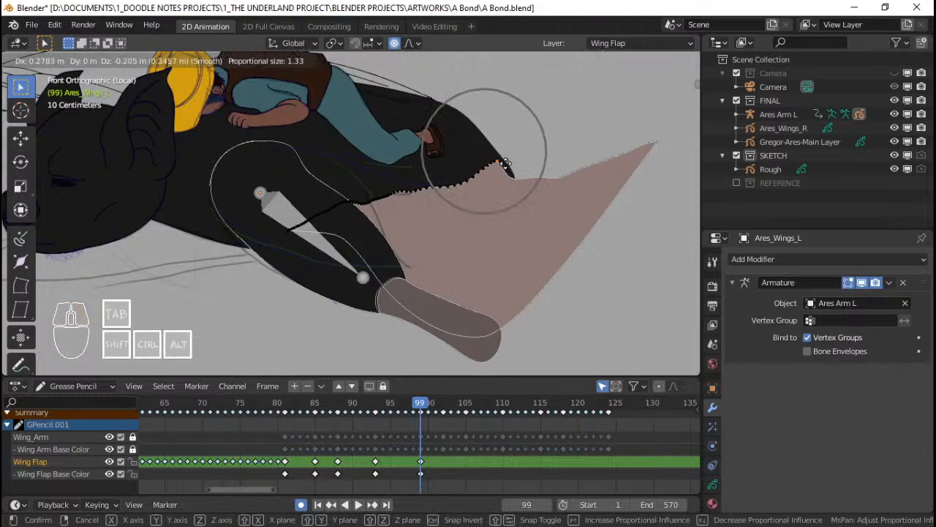
{"action": "left_click", "coordinate": [505, 176]}
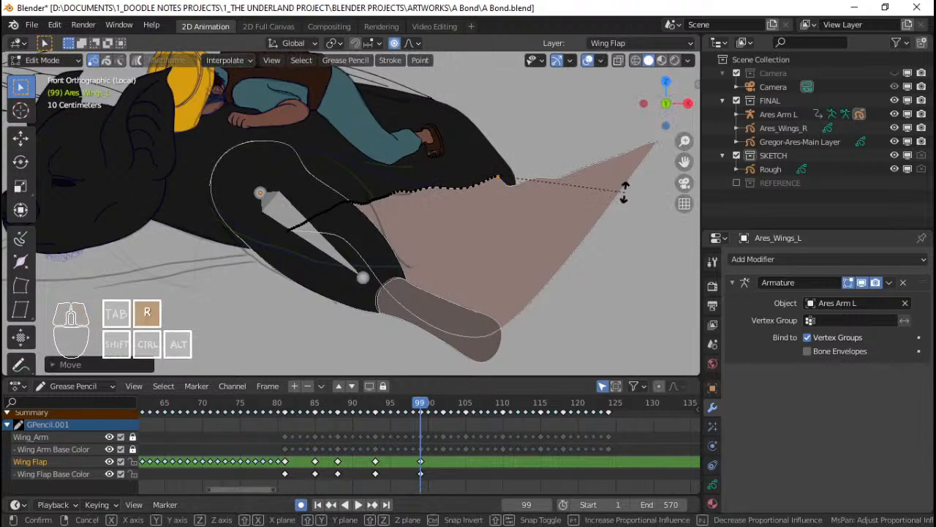
Smooth the outer part of the flap's top edge, between the body and the wing's far tip, with a 1.33 proportional size
{"action": "right_click", "coordinate": [565, 172]}
{"action": "key", "text": "g"}
{"action": "left_click", "coordinate": [585, 161]}
{"action": "right_click", "coordinate": [571, 165]}
{"action": "key", "text": "g"}
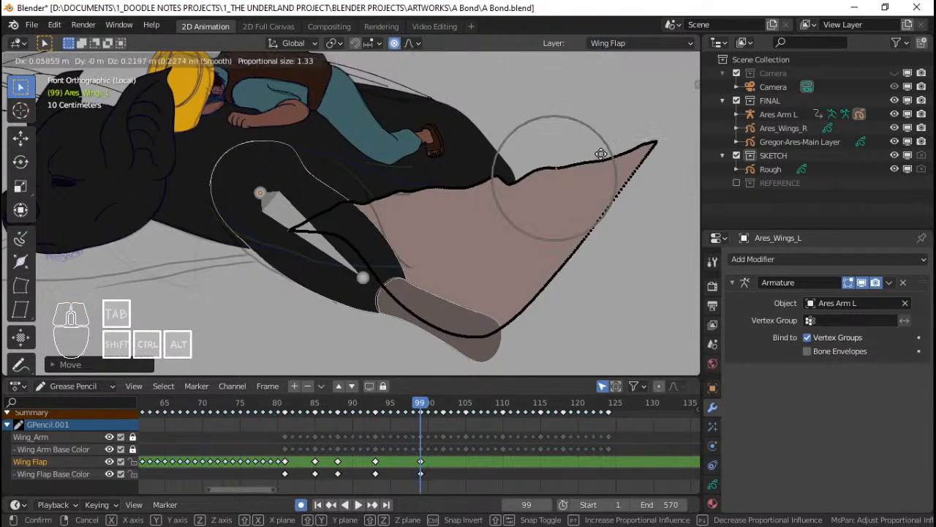
{"action": "left_click", "coordinate": [562, 174]}
Level the small dips along the middle of the flap's top edge, reducing the proportional size to 0.62
{"action": "right_click", "coordinate": [517, 186]}
{"action": "key", "text": "g"}
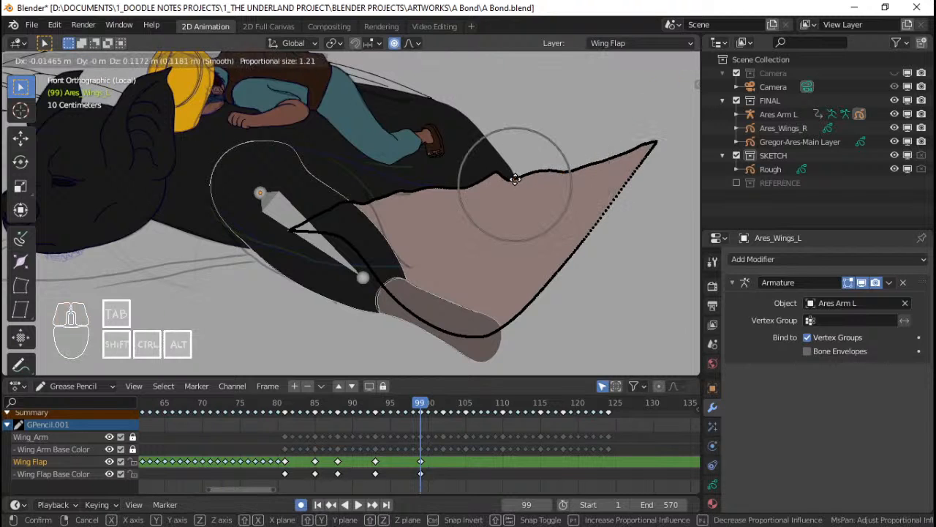
{"action": "scroll", "coordinate": [518, 179], "scroll_direction": "up", "scroll_amount": 6}
{"action": "left_click", "coordinate": [518, 174]}
{"action": "right_click", "coordinate": [455, 186]}
{"action": "key", "text": "g"}
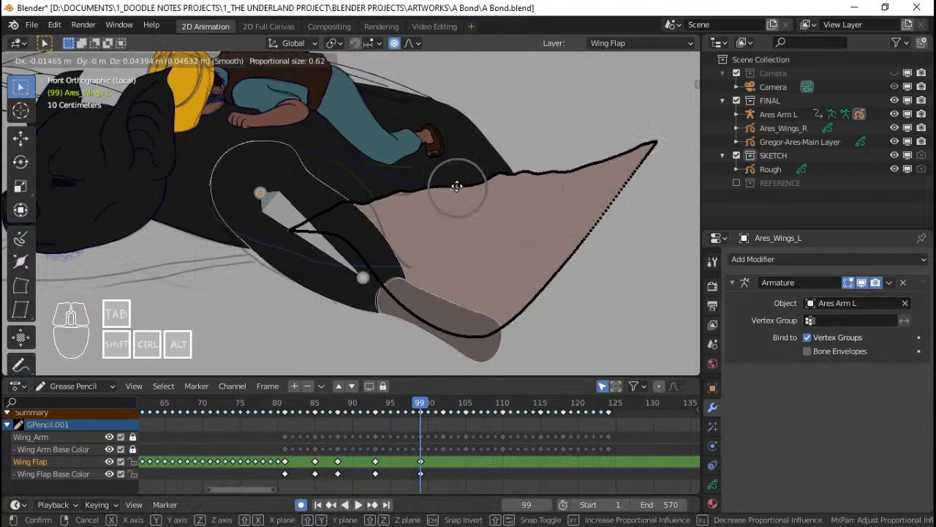
{"action": "left_click", "coordinate": [454, 184]}
Raise the inner end of the flap's top edge and tuck it behind the upper arm, using a proportional size of 1.10
{"action": "right_click", "coordinate": [368, 208]}
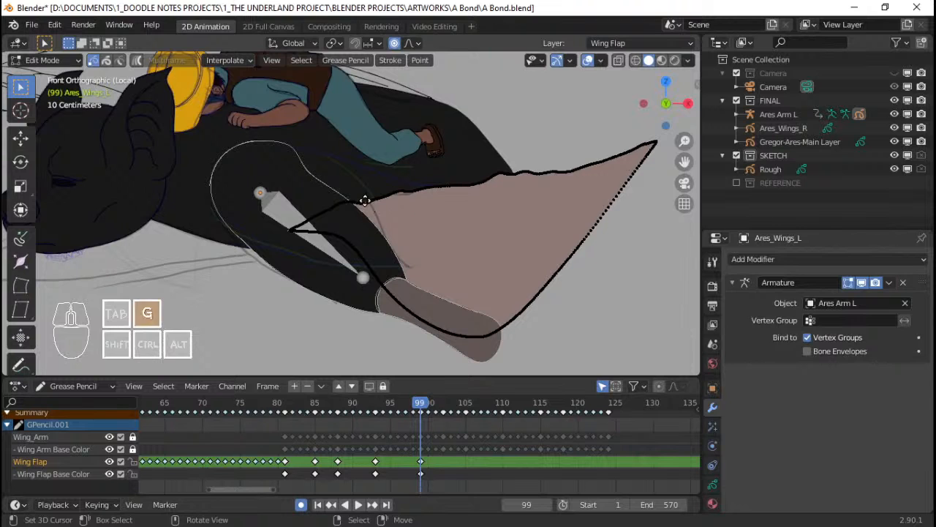
{"action": "key", "text": "g"}
{"action": "scroll", "coordinate": [364, 192], "scroll_direction": "down", "scroll_amount": 5}
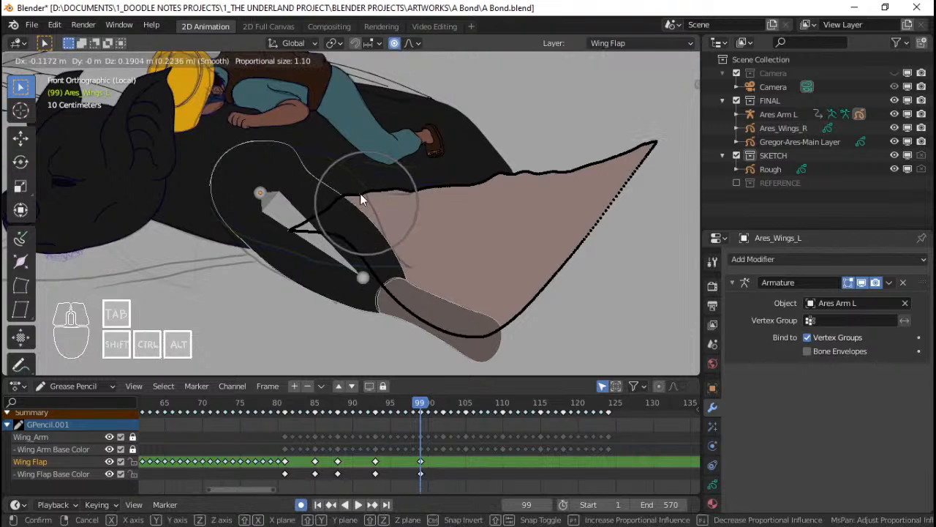
{"action": "left_click", "coordinate": [359, 193]}
{"action": "right_click", "coordinate": [322, 199]}
{"action": "key", "text": "g"}
{"action": "left_click", "coordinate": [309, 202]}
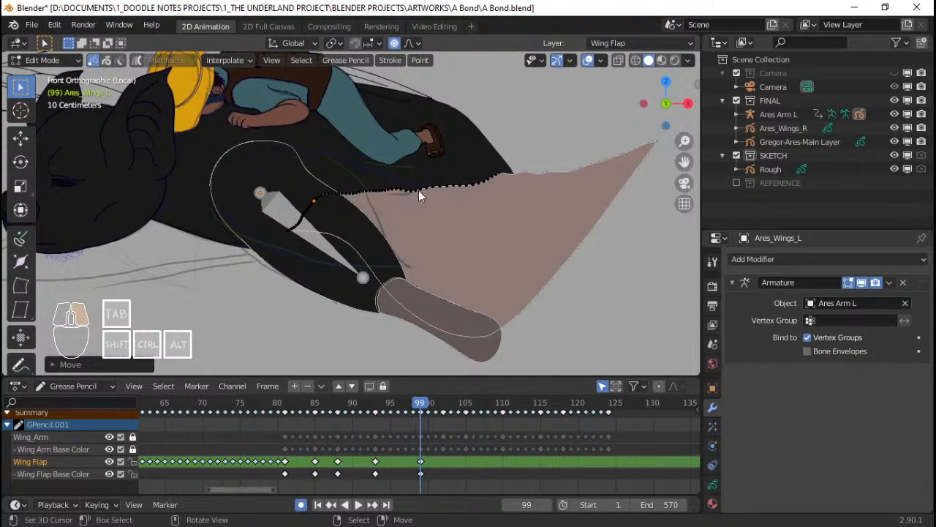
Smooth the flap's top edge just beyond the upper arm at frame 99 and return to Object Mode
{"action": "right_click", "coordinate": [419, 191]}
{"action": "key", "text": "g"}
{"action": "left_click", "coordinate": [441, 189]}
{"action": "key", "text": "Tab"}
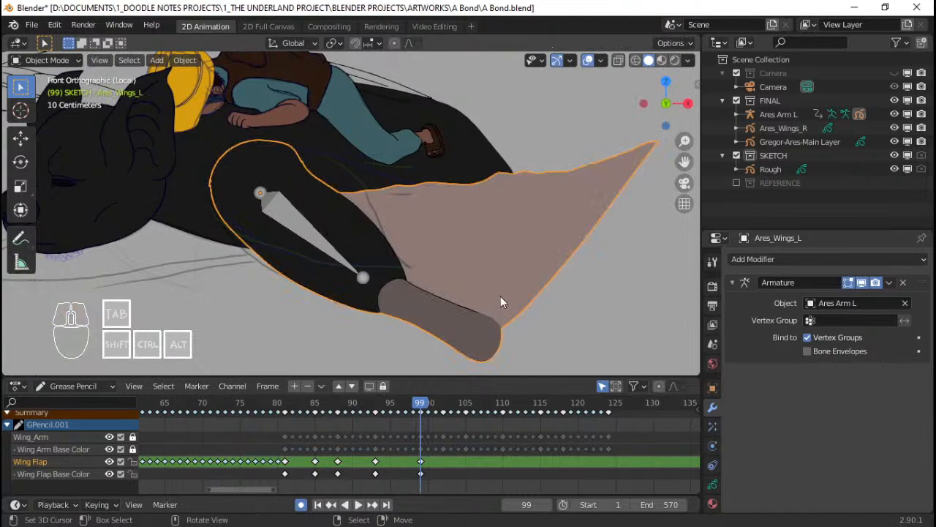
Try interpolating a sequence of Wing Flap in-betweens between frames 81 and 85, then play back the result
{"action": "left_click_drag", "start_coordinate": [374, 457], "coordinate": [398, 452]}
{"action": "key", "text": "space"}
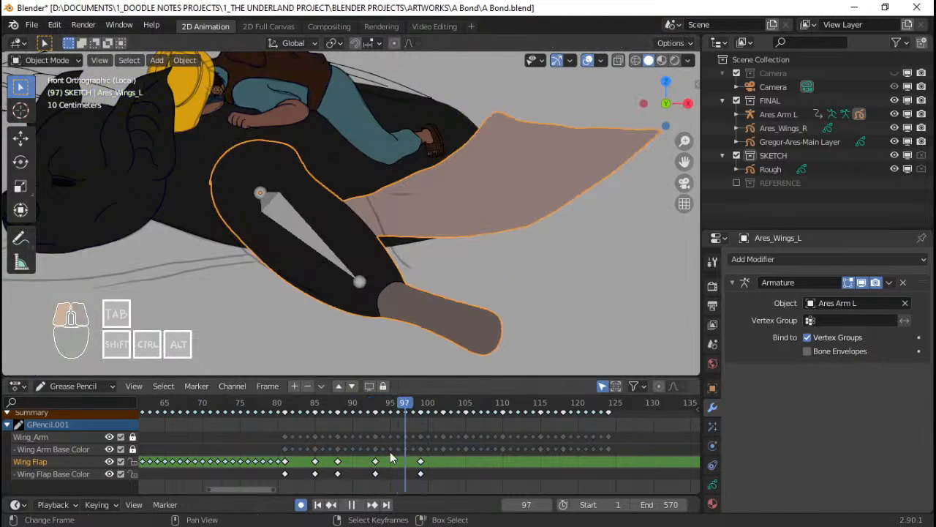
{"action": "key", "text": "Escape"}
{"action": "key", "text": "Tab"}
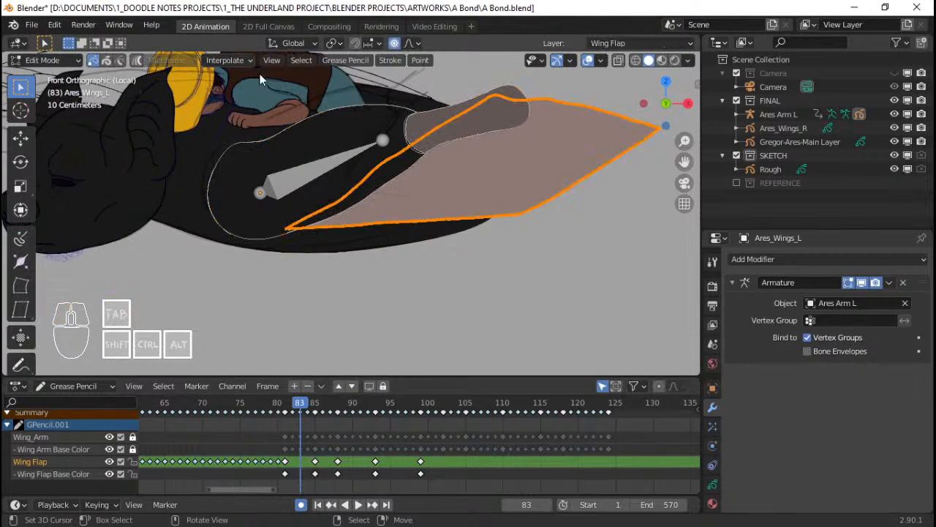
{"action": "left_click", "coordinate": [229, 60]}
{"action": "left_click", "coordinate": [216, 113]}
{"action": "key", "text": "space"}
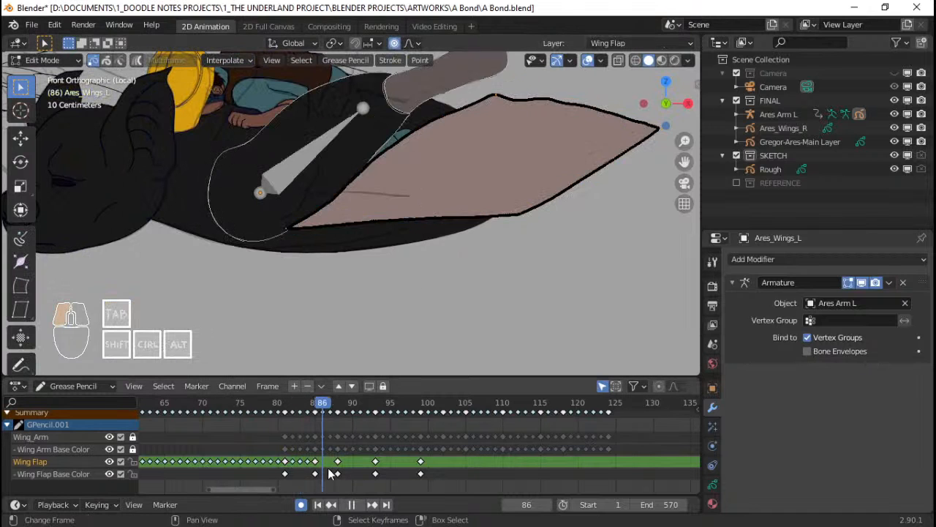
{"action": "key", "text": "space"}
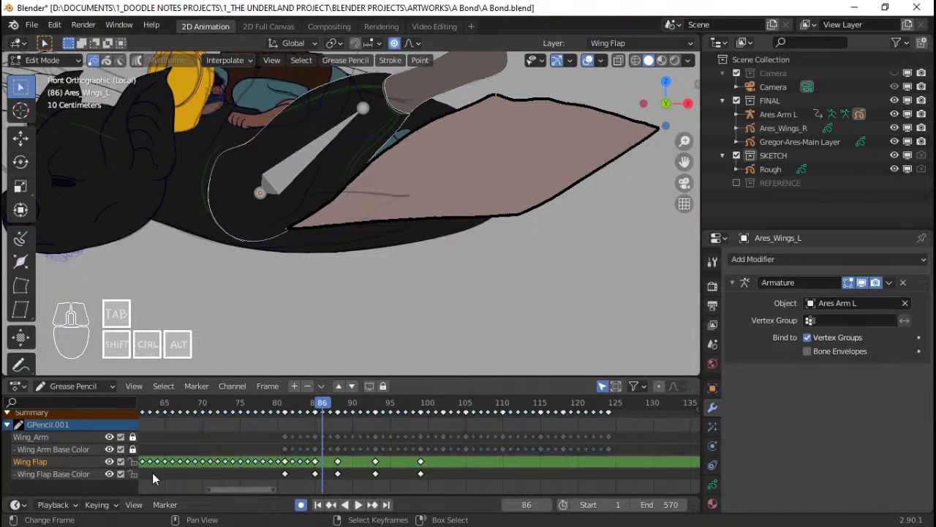
Make Wing Flap Base Color the active layer and try interpolating the selected flap strokes between frames 85 and 88
{"action": "key", "text": "a"}
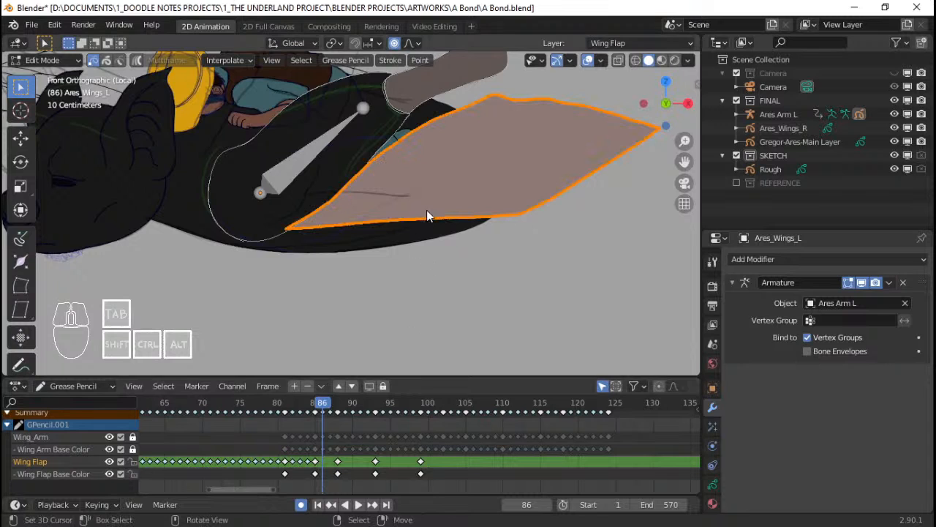
{"action": "left_click", "coordinate": [303, 466]}
{"action": "left_click", "coordinate": [713, 484]}
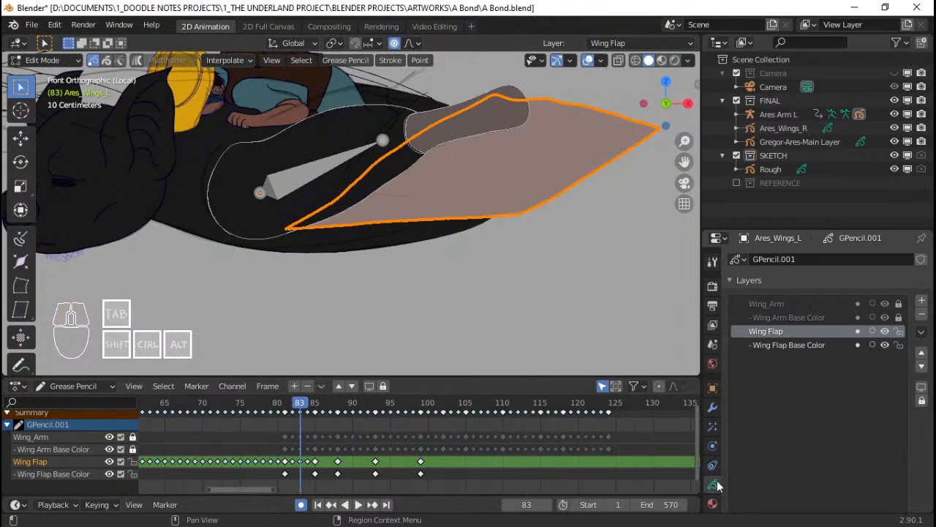
{"action": "left_click", "coordinate": [811, 343]}
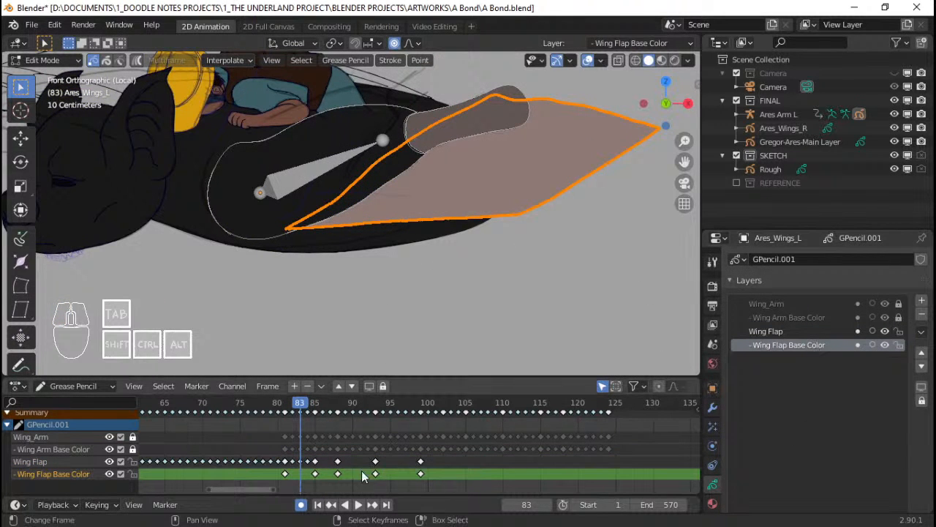
{"action": "scroll", "coordinate": [362, 474], "scroll_direction": "up", "scroll_amount": 5}
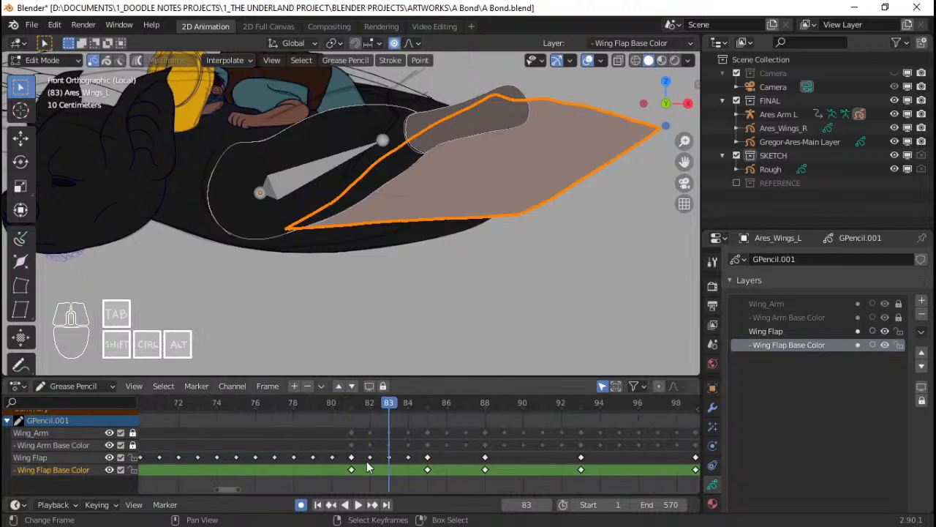
{"action": "left_click_drag", "start_coordinate": [367, 461], "coordinate": [463, 455]}
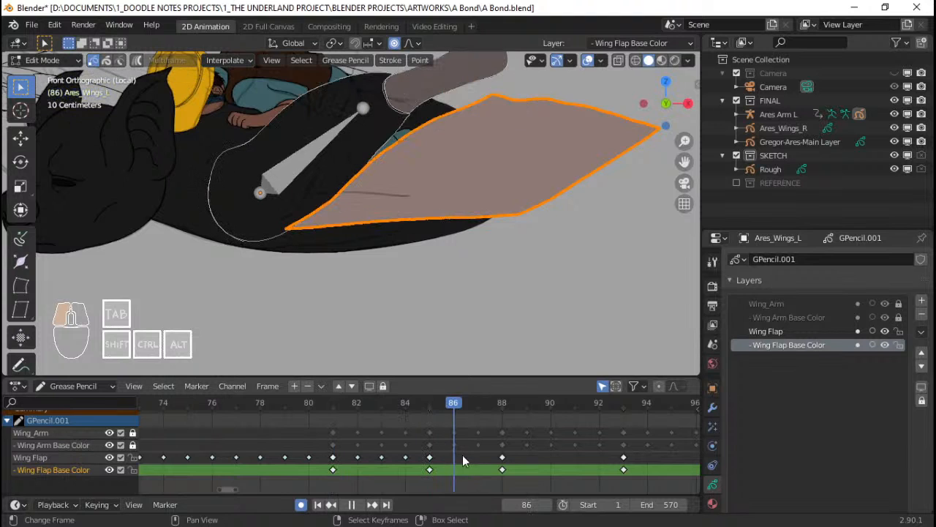
{"action": "left_click", "coordinate": [242, 62]}
{"action": "left_click", "coordinate": [240, 115]}
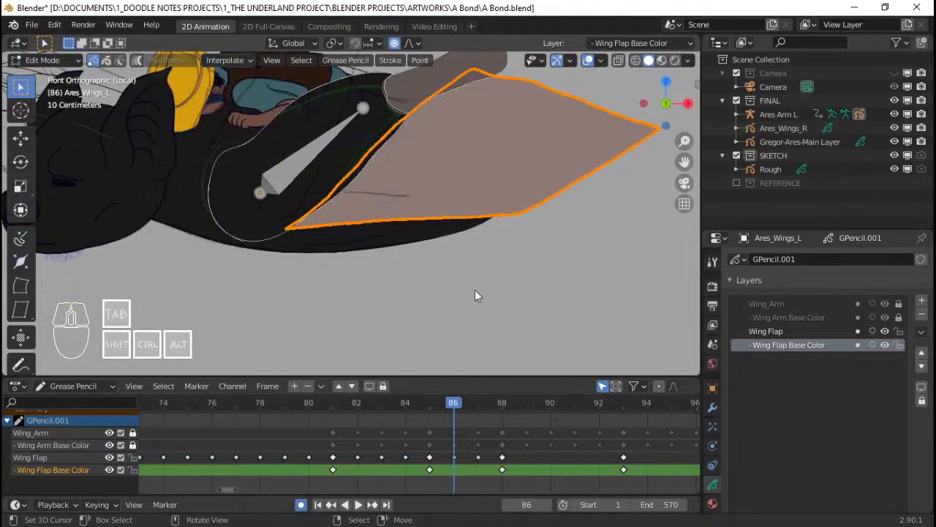
Compare the flap's outline with its base color fill from frame 81 to 86, with the overlays hidden
{"action": "left_click", "coordinate": [411, 421]}
{"action": "key", "text": "space"}
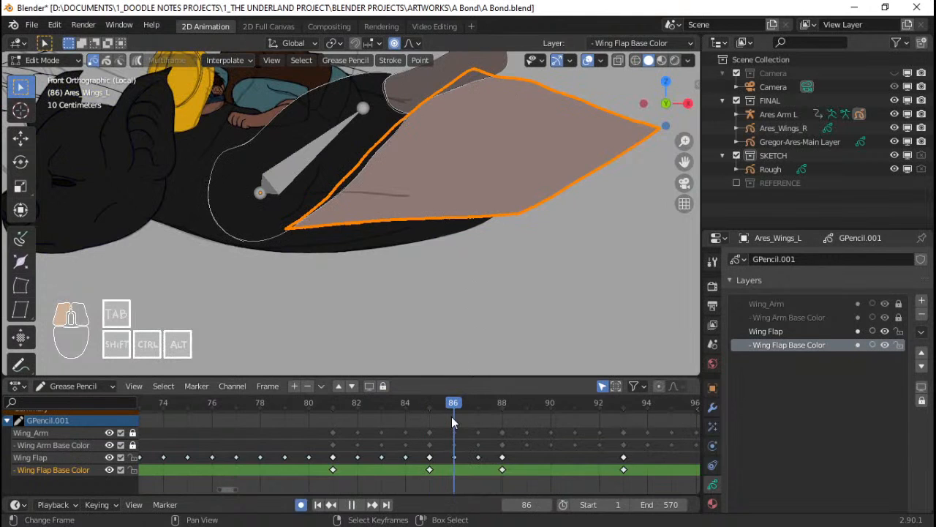
{"action": "key", "text": "space"}
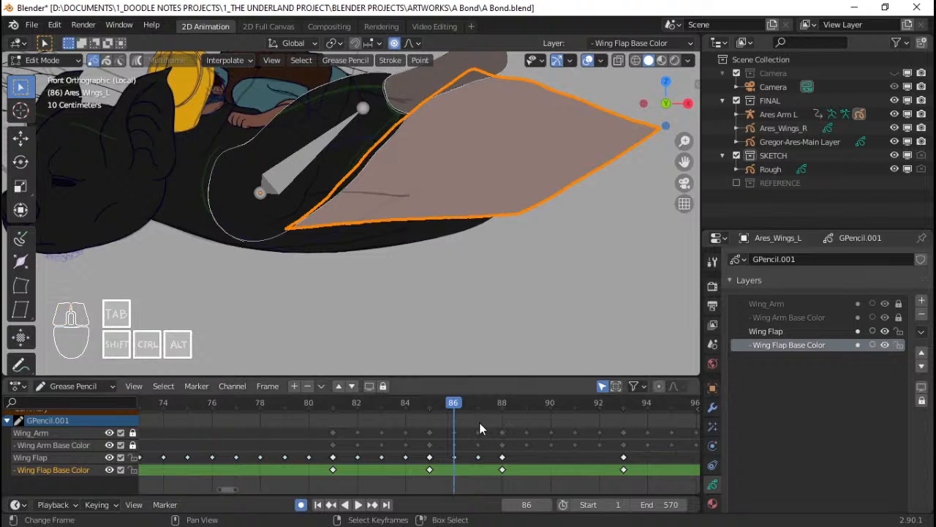
{"action": "left_click", "coordinate": [492, 190]}
{"action": "scroll", "coordinate": [495, 195], "scroll_direction": "up", "scroll_amount": 5}
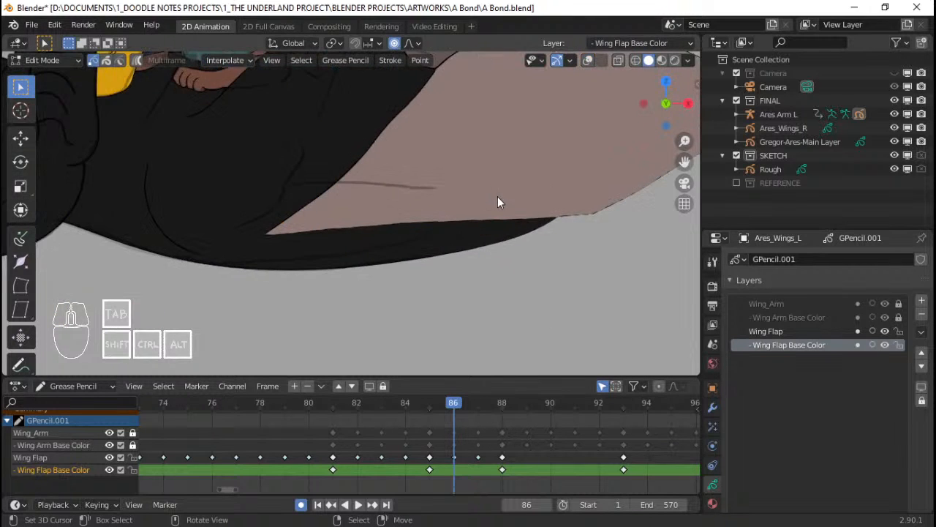
{"action": "middle_click_drag", "start_coordinate": [505, 211], "coordinate": [269, 247], "text": "shift"}
{"action": "scroll", "coordinate": [314, 240], "scroll_direction": "down", "scroll_amount": 5}
{"action": "middle_click_drag", "start_coordinate": [331, 238], "coordinate": [449, 248], "text": "shift"}
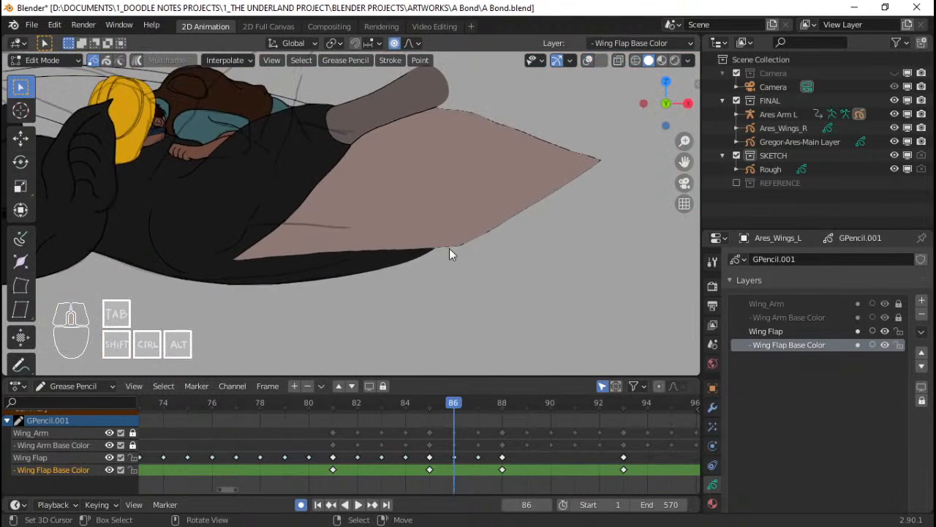
{"action": "left_click_drag", "start_coordinate": [350, 440], "coordinate": [329, 446]}
{"action": "scroll", "coordinate": [351, 445], "scroll_direction": "down", "scroll_amount": 5}
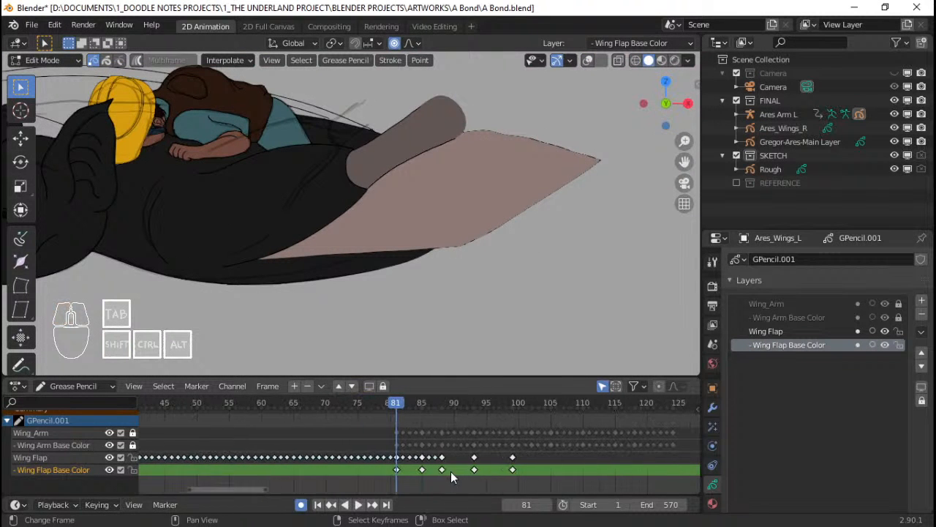
Try to set up a sequence interpolation of the Wing Flap Base Color layer at frame 83, restoring the overlays and reselecting all strokes
{"action": "left_click", "coordinate": [404, 459]}
{"action": "left_click", "coordinate": [238, 61]}
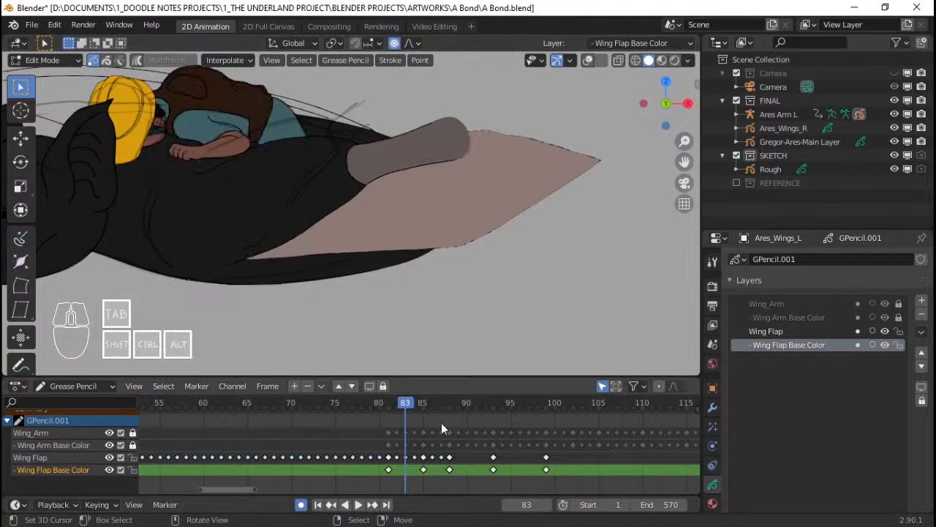
{"action": "key", "text": "Tab"}
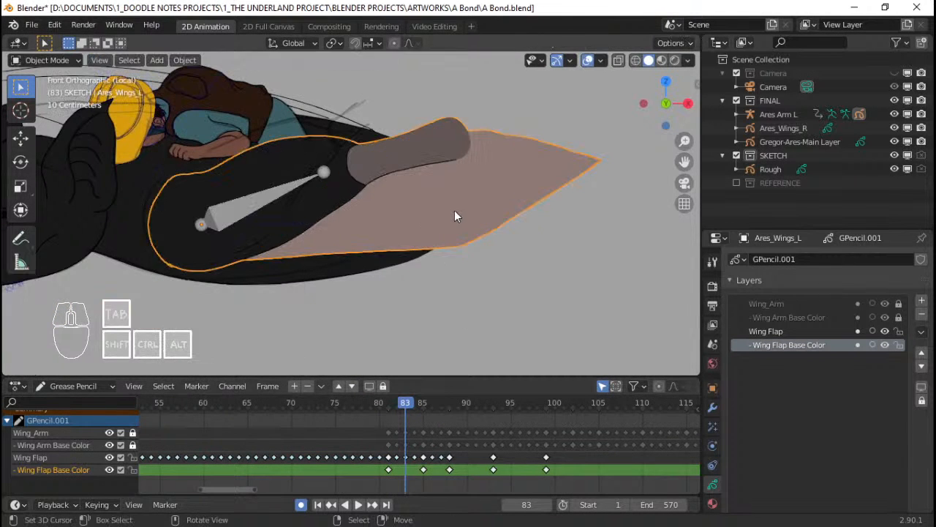
{"action": "key", "text": "Tab"}
{"action": "left_click", "coordinate": [233, 58]}
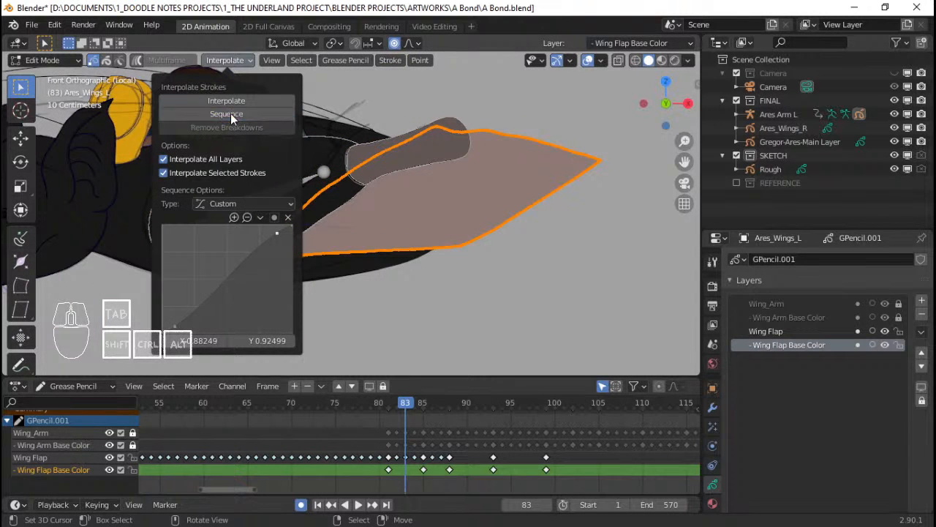
{"action": "left_click", "coordinate": [444, 247]}
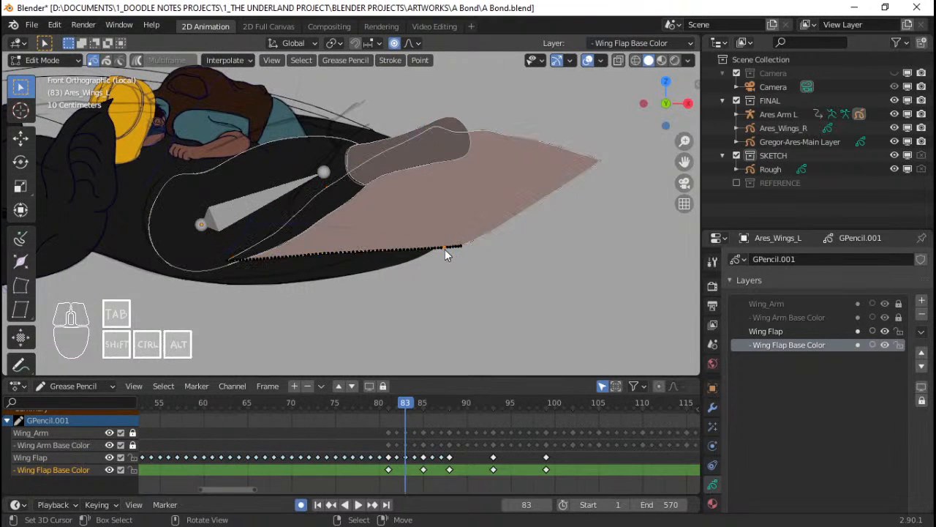
{"action": "key", "text": "x"}
{"action": "key", "text": "a"}
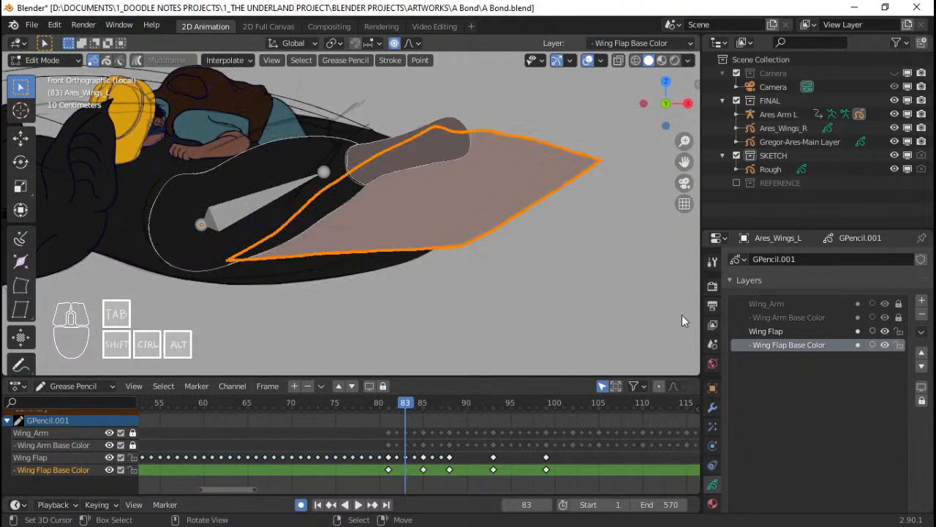
Remove the interpolated breakdowns from the Wing Flap layer between frames 81 and 88
{"action": "left_click", "coordinate": [776, 331]}
{"action": "left_click", "coordinate": [230, 60]}
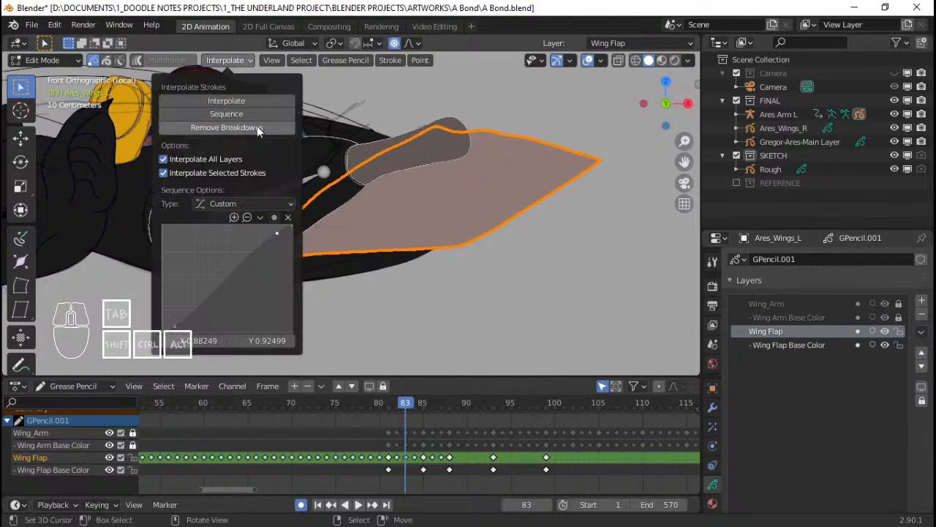
{"action": "key", "text": "space"}
{"action": "key", "text": "space"}
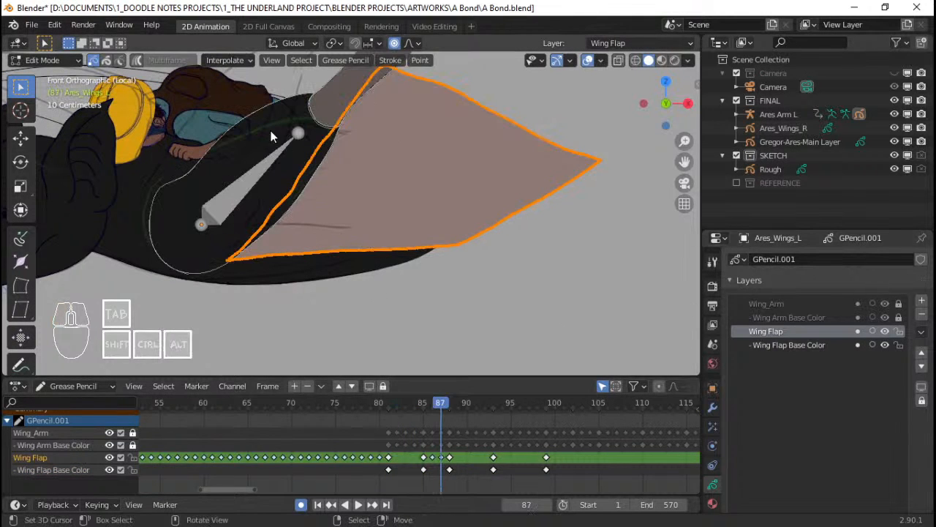
{"action": "left_click", "coordinate": [243, 64]}
{"action": "left_click", "coordinate": [231, 127]}
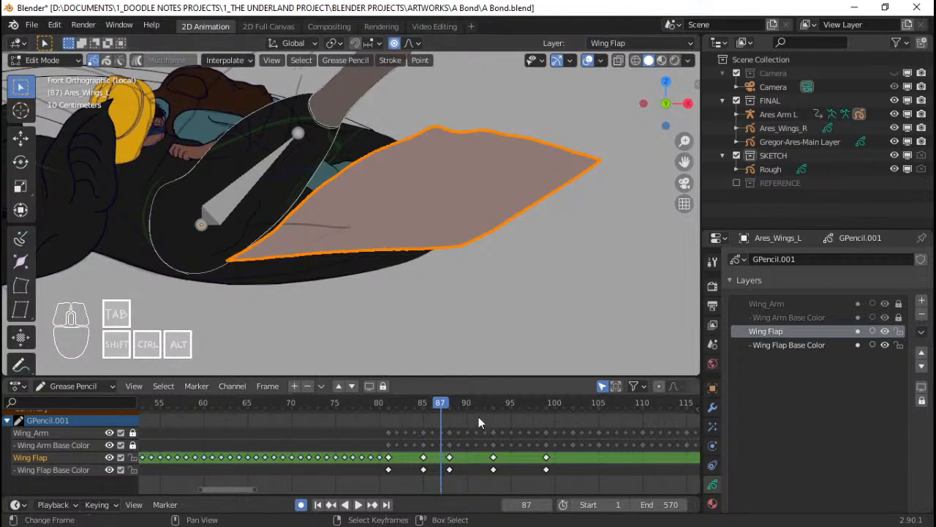
Delete the flap outline and base color keyframes at frames 85, 88, 93 and 99, and return to frame 81
{"action": "key", "text": "c"}
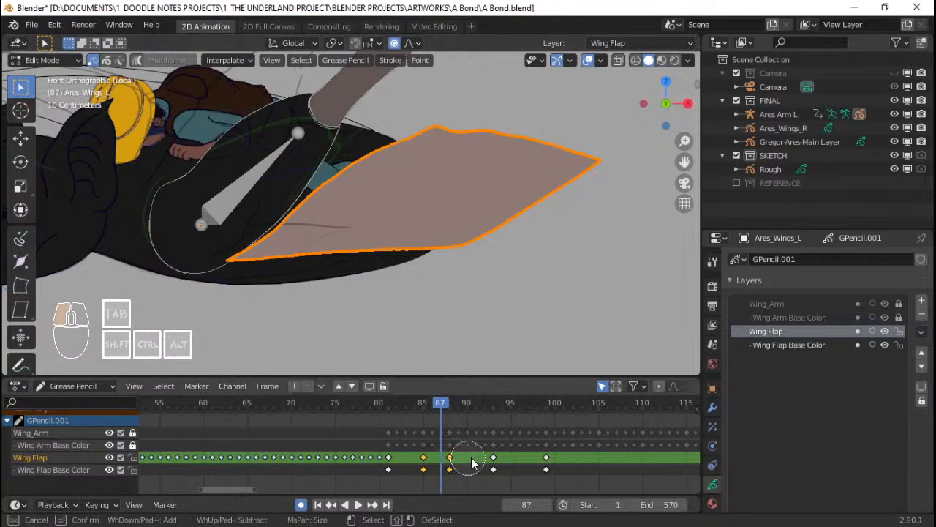
{"action": "left_click_drag", "start_coordinate": [471, 463], "coordinate": [540, 458]}
{"action": "key", "text": "x"}
{"action": "left_click", "coordinate": [540, 458]}
{"action": "left_click_drag", "start_coordinate": [427, 454], "coordinate": [389, 456]}
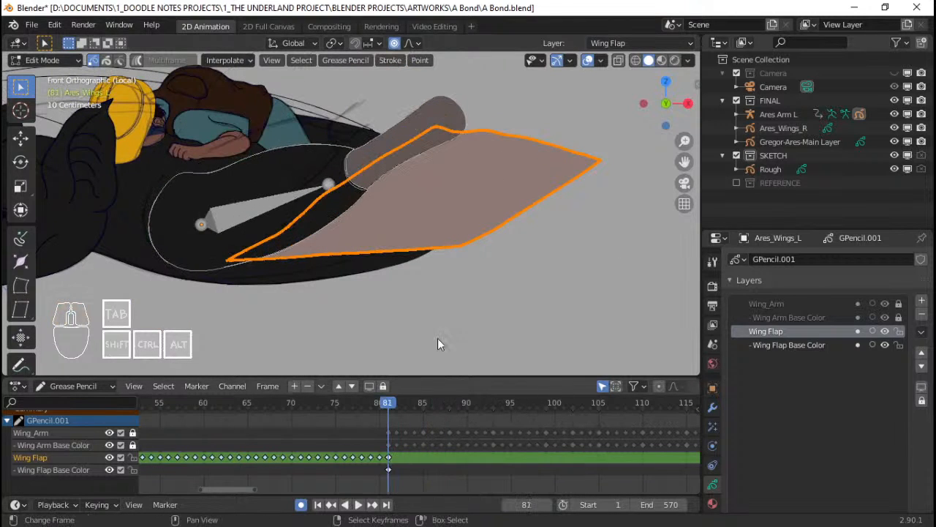
Move the flap's closed fill stroke at frame 81 to the Wing Flap Base Color layer and check that layer's visibility
{"action": "left_click", "coordinate": [508, 215]}
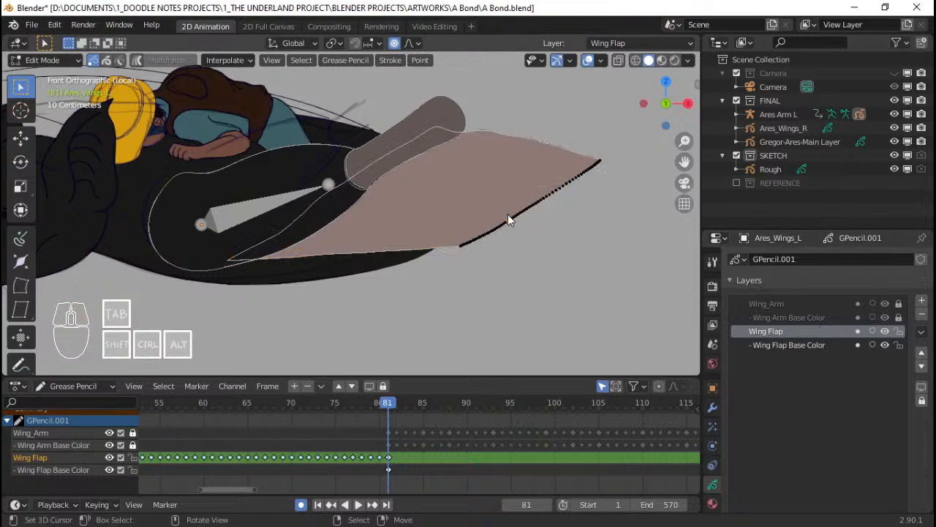
{"action": "left_click", "coordinate": [445, 253]}
{"action": "left_click", "coordinate": [498, 143]}
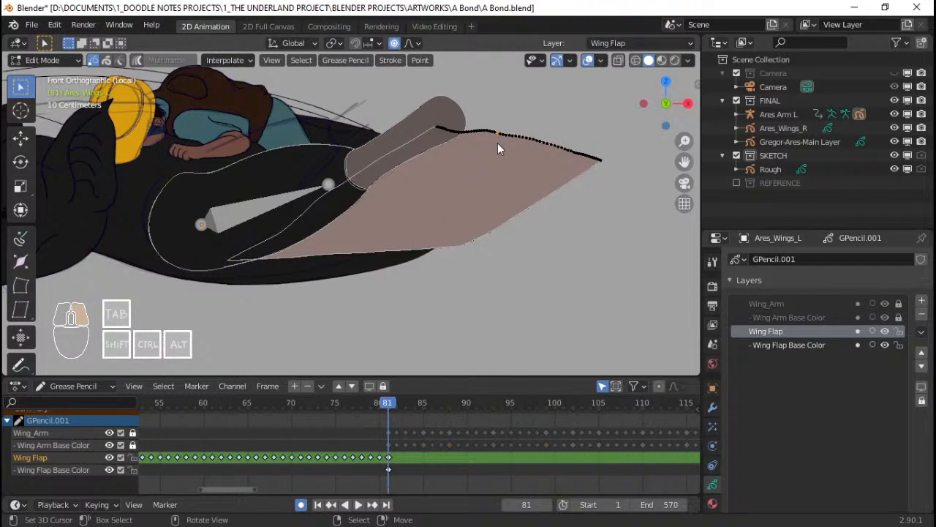
{"action": "left_click", "coordinate": [525, 212]}
{"action": "left_click", "coordinate": [591, 158]}
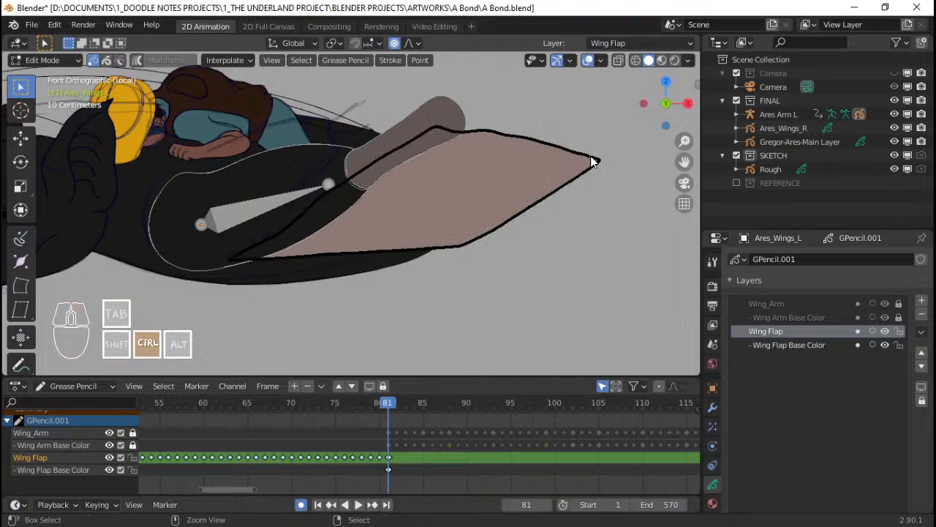
{"action": "key", "text": "ctrl+l"}
{"action": "key", "text": "m"}
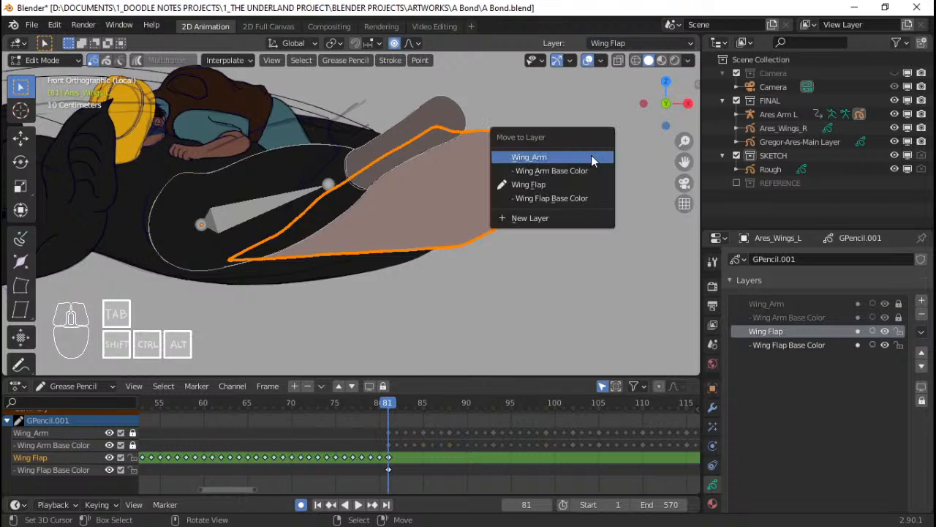
{"action": "left_click", "coordinate": [590, 196]}
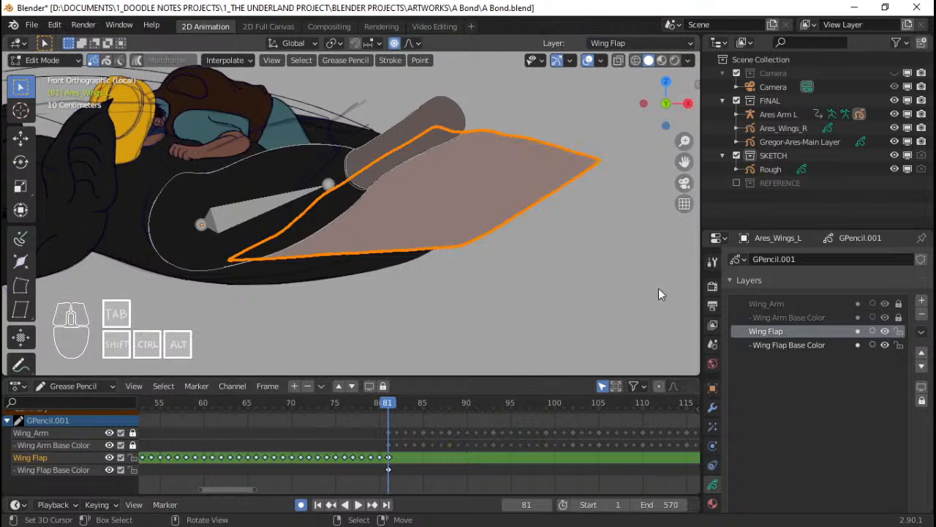
{"action": "left_click", "coordinate": [885, 345]}
{"action": "left_click", "coordinate": [885, 345]}
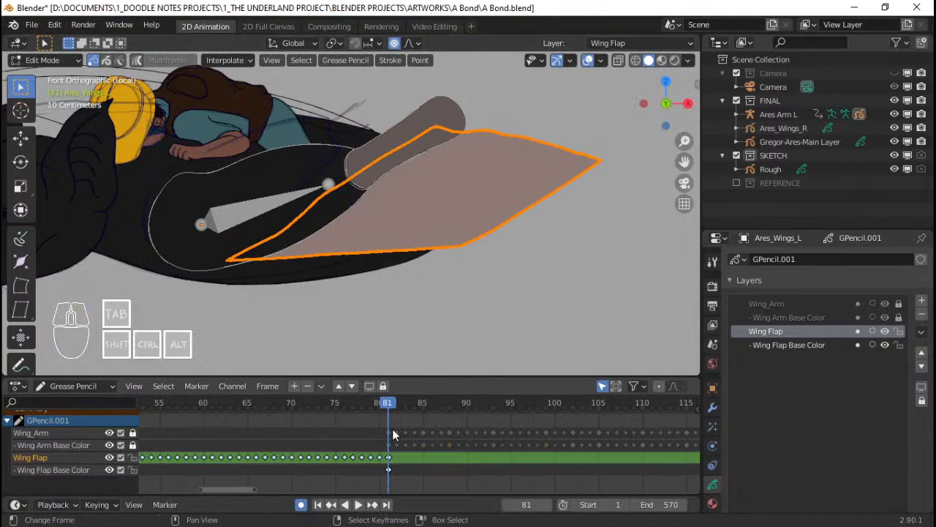
Pull the inner part of the flap's top edge behind the upper arm at frame 85 using proportional editing
{"action": "left_click", "coordinate": [422, 457]}
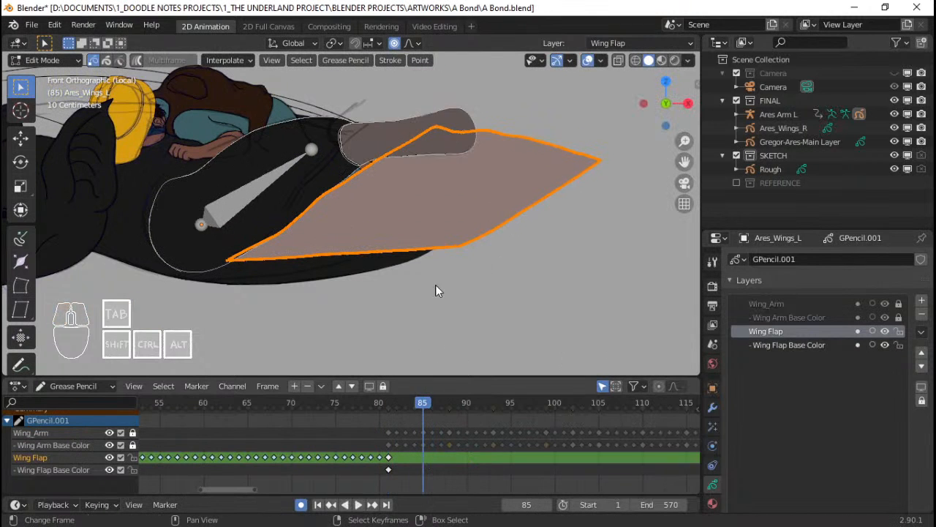
{"action": "scroll", "coordinate": [439, 271], "scroll_direction": "up", "scroll_amount": 3}
{"action": "left_click", "coordinate": [383, 201]}
{"action": "key", "text": "g"}
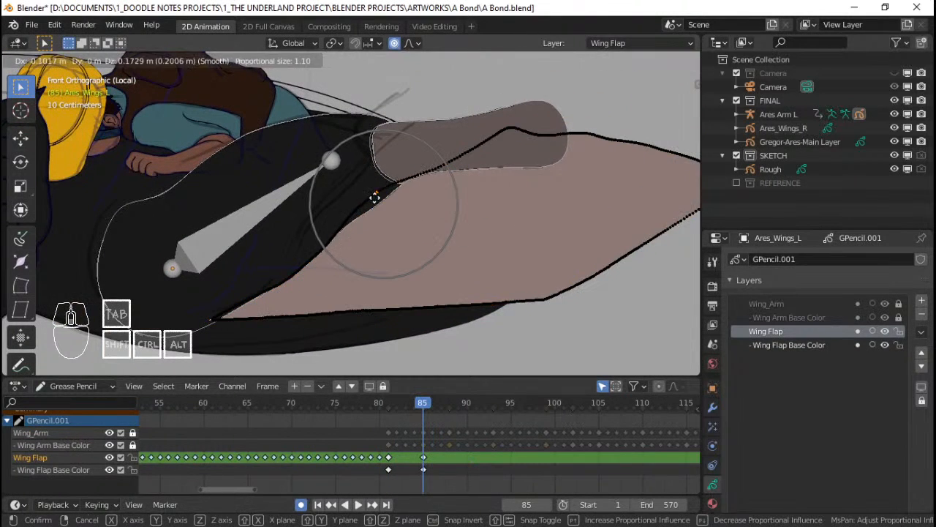
{"action": "scroll", "coordinate": [375, 200], "scroll_direction": "down", "scroll_amount": 3}
{"action": "left_click", "coordinate": [329, 241]}
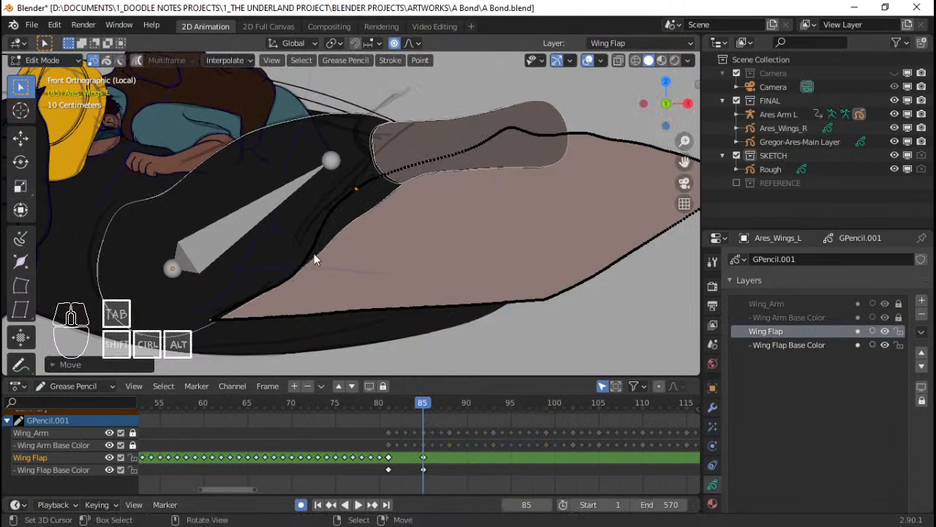
{"action": "key", "text": "g"}
{"action": "left_click", "coordinate": [271, 251]}
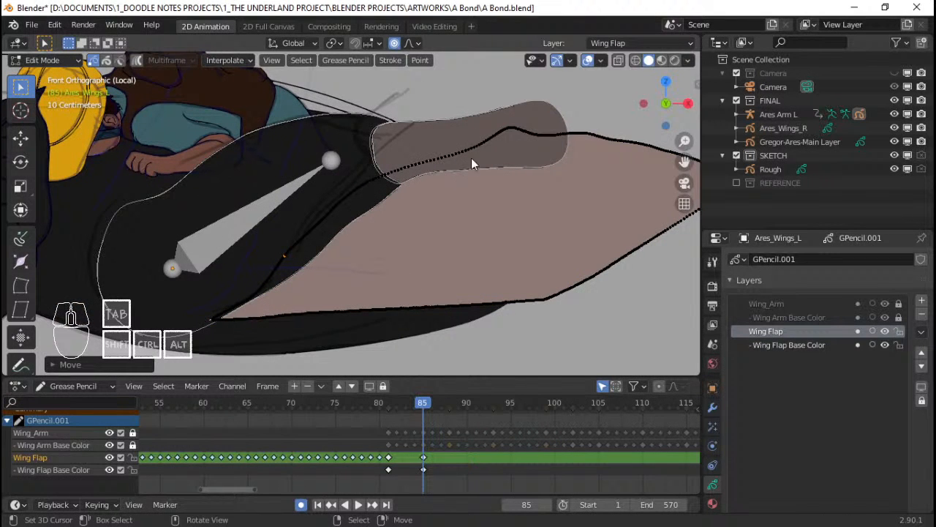
Shift a point of the flap's top edge at frame 85 to follow the forearm using proportional editing
{"action": "key", "text": "g"}
{"action": "left_click", "coordinate": [497, 129]}
At frame 88, pull the flap's top edge up to a peak at the raised forearm's end with a wider proportional falloff
{"action": "left_click", "coordinate": [449, 444]}
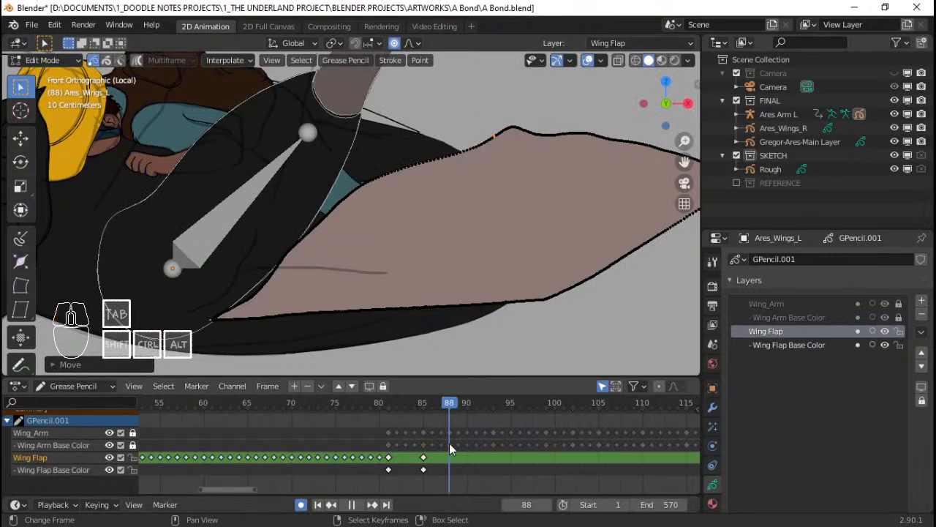
{"action": "middle_click_drag", "start_coordinate": [493, 167], "coordinate": [506, 267], "text": "shift"}
{"action": "right_click", "coordinate": [528, 228]}
{"action": "middle_click_drag", "start_coordinate": [530, 226], "coordinate": [546, 232], "text": "shift"}
{"action": "key", "text": "g"}
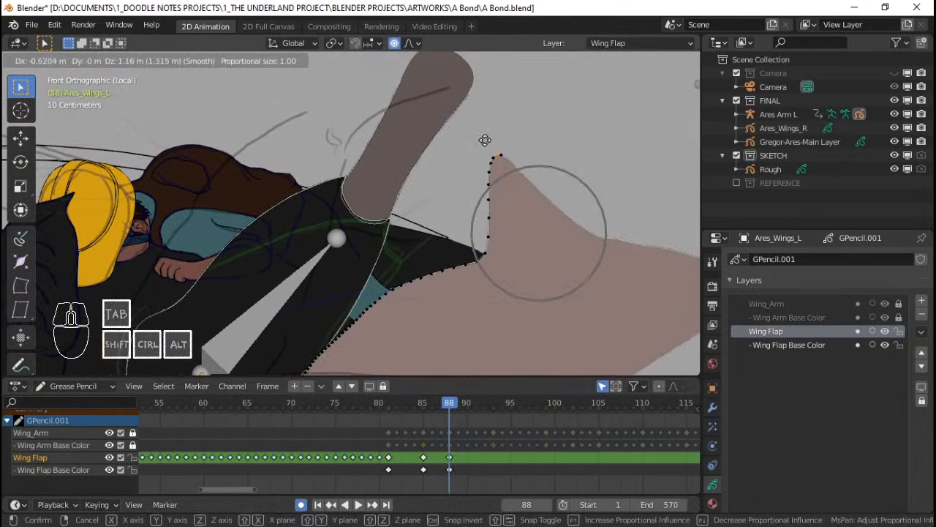
{"action": "scroll", "coordinate": [479, 133], "scroll_direction": "down", "scroll_amount": 3}
{"action": "scroll", "coordinate": [472, 123], "scroll_direction": "down", "scroll_amount": 3}
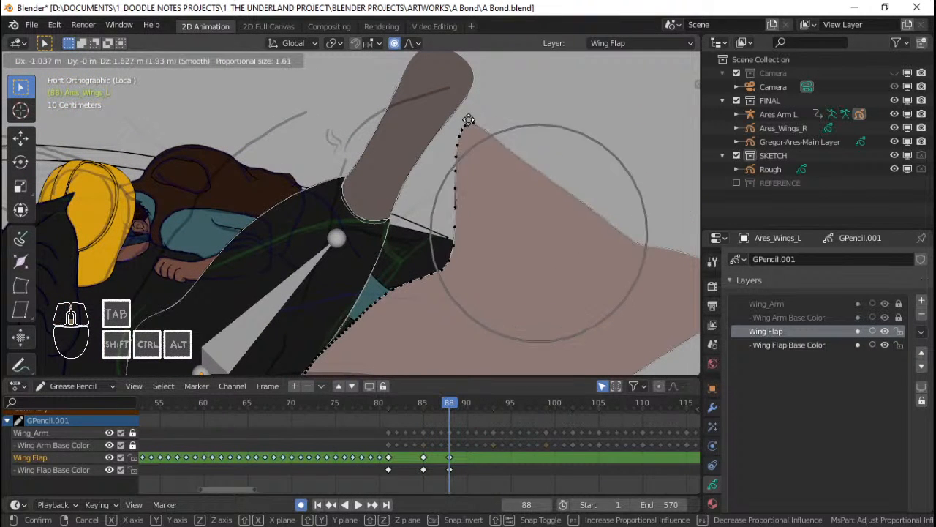
{"action": "left_click", "coordinate": [447, 95]}
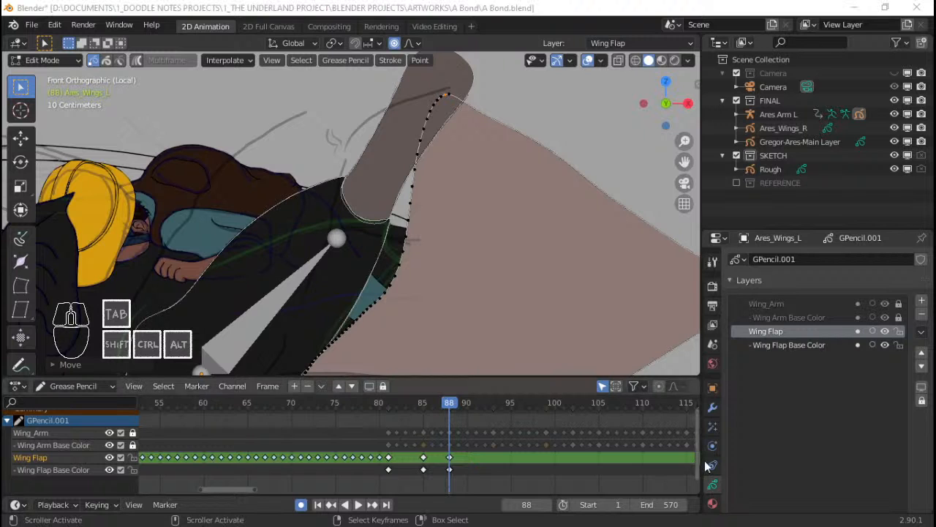
Tuck the flap's inner edge behind the upper arm at frame 88, from the elbow down to the inner corner
{"action": "middle_click_drag", "start_coordinate": [430, 282], "coordinate": [540, 283]}
{"action": "key", "text": "KP_1"}
{"action": "right_click", "coordinate": [451, 274]}
{"action": "middle_click_drag", "start_coordinate": [452, 271], "coordinate": [467, 279], "text": "shift"}
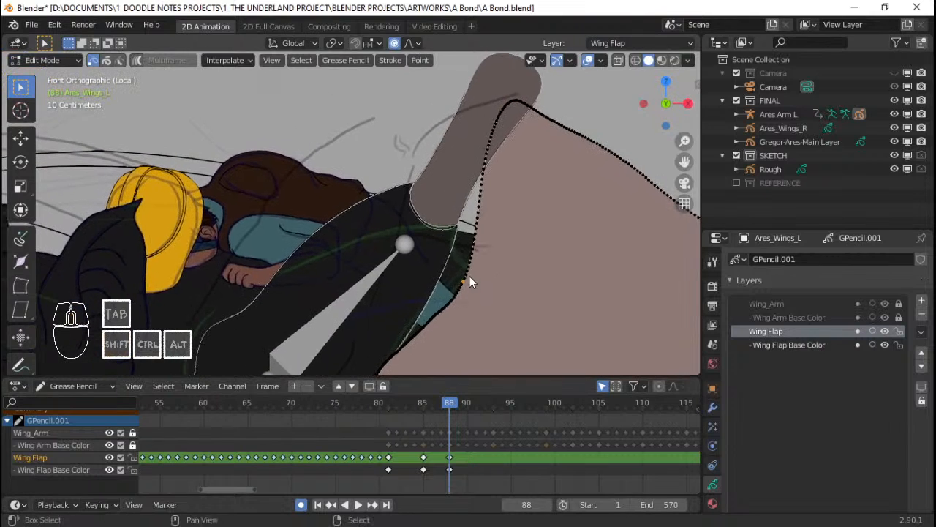
{"action": "key", "text": "g"}
{"action": "left_click", "coordinate": [434, 234]}
{"action": "middle_click_drag", "start_coordinate": [392, 317], "coordinate": [455, 244], "text": "shift"}
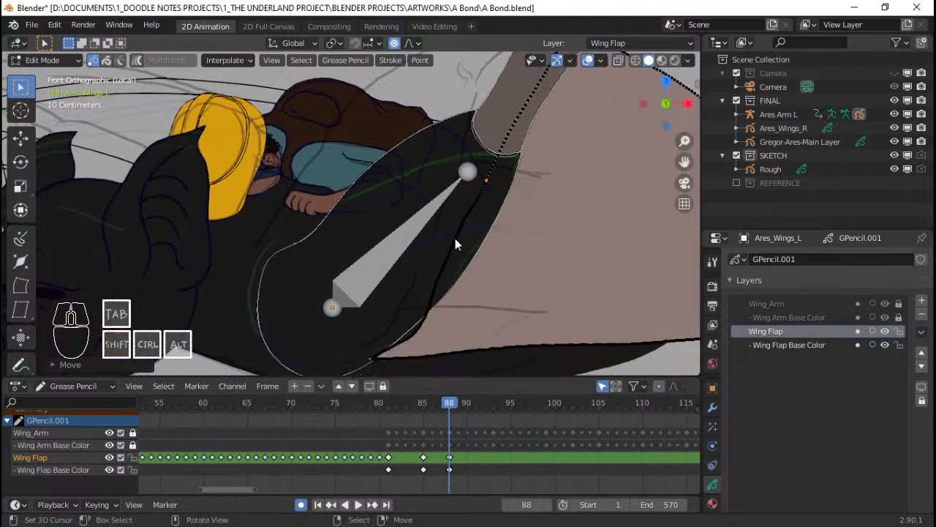
{"action": "key", "text": "g"}
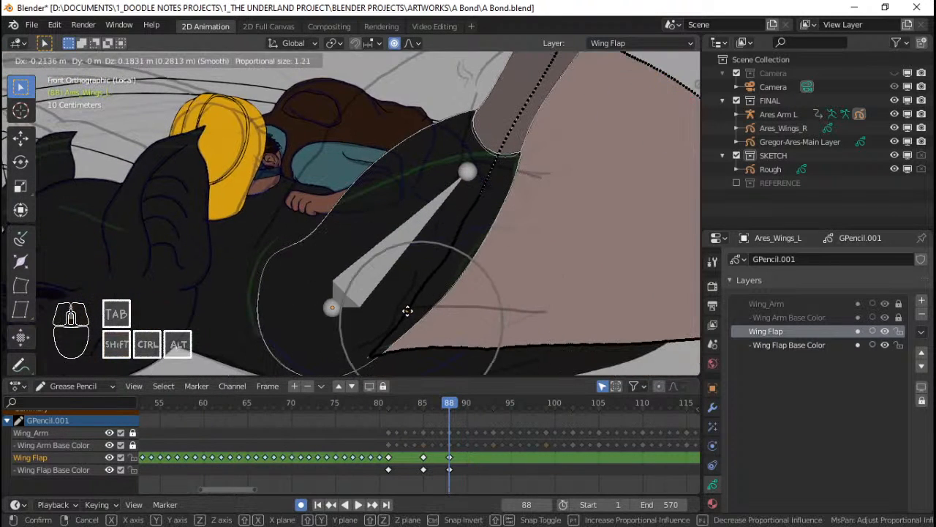
{"action": "left_click", "coordinate": [412, 312]}
{"action": "key", "text": "g"}
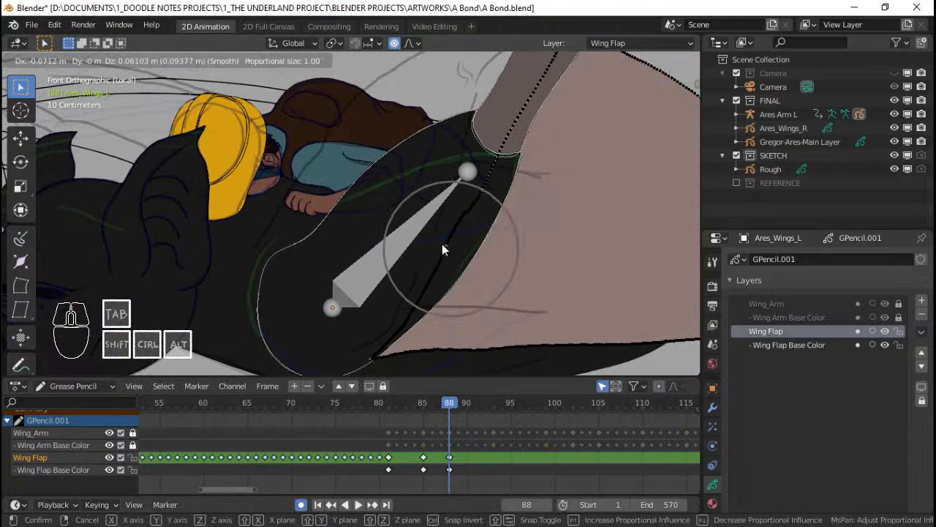
{"action": "left_click", "coordinate": [443, 244]}
Bow the flap's outer top edge outward at frame 88 with a proportional size of about 2.36
{"action": "mouse_move", "coordinate": [489, 242]}
{"action": "middle_mouse_down", "text": "shift"}
{"action": "mouse_move", "coordinate": [463, 235]}
{"action": "mouse_move", "coordinate": [471, 251]}
{"action": "middle_mouse_up", "text": "shift"}
{"action": "scroll", "coordinate": [463, 235], "scroll_direction": "down", "scroll_amount": 1}
{"action": "middle_click_drag", "start_coordinate": [582, 307], "coordinate": [519, 216], "text": "shift"}
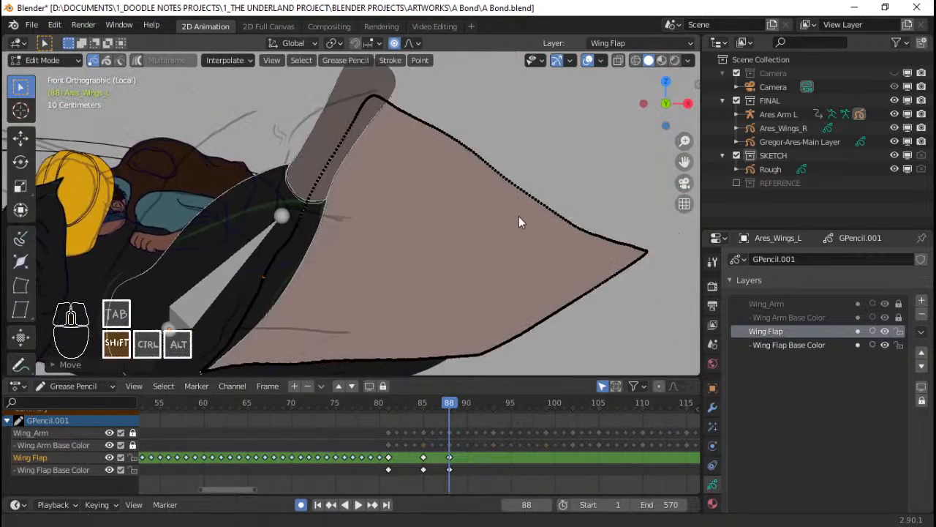
{"action": "key", "text": "g"}
{"action": "scroll", "coordinate": [542, 194], "scroll_direction": "down", "scroll_amount": 8}
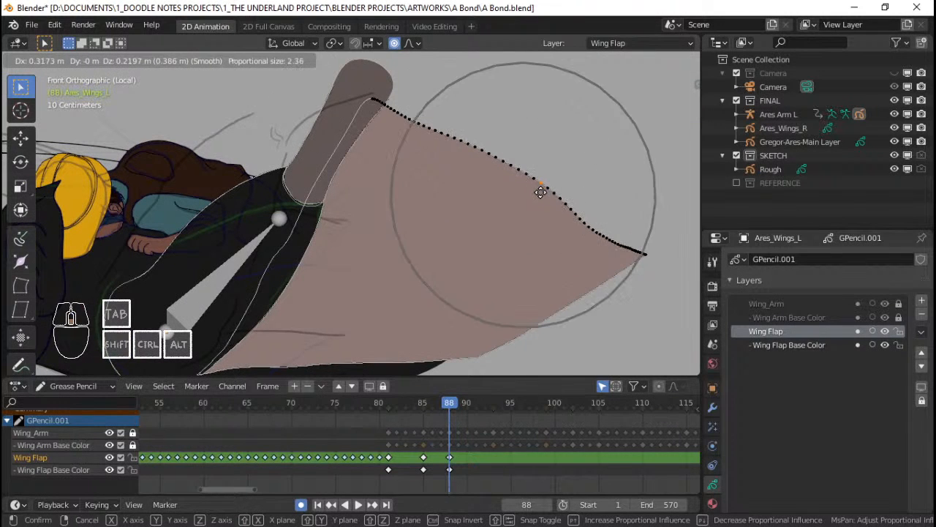
{"action": "left_click", "coordinate": [542, 194]}
Adjust the flap's lower edge near its inner corner at frame 88 with a smaller proportional falloff
{"action": "middle_click_drag", "start_coordinate": [419, 247], "coordinate": [496, 221], "text": "shift"}
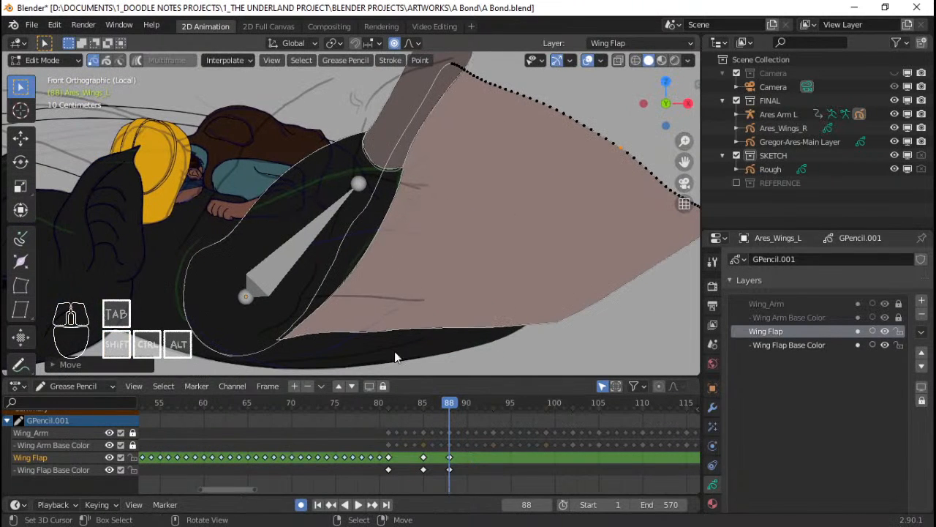
{"action": "right_click", "coordinate": [339, 330]}
{"action": "key", "text": "g"}
{"action": "scroll", "coordinate": [339, 330], "scroll_direction": "up", "scroll_amount": 5}
{"action": "left_click", "coordinate": [338, 333]}
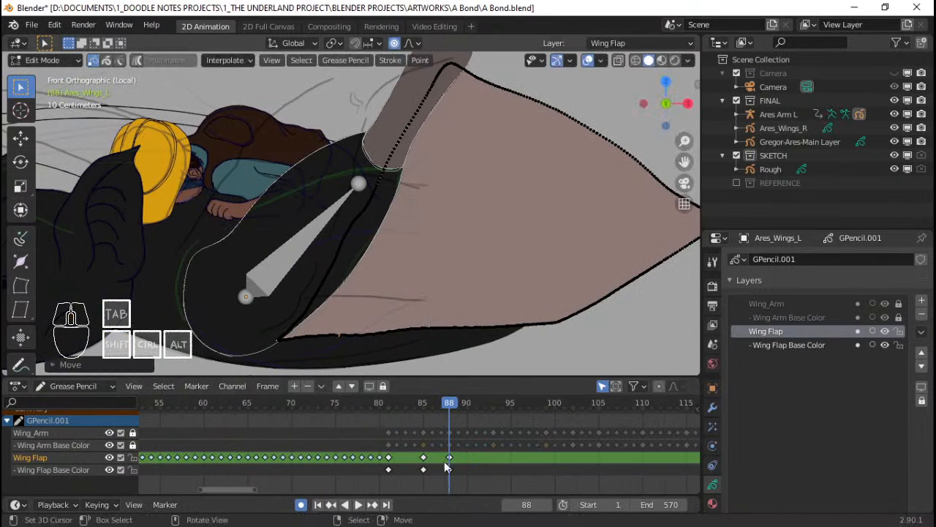
At frame 93, lower the flap's peak onto the forearm's end with a proportional size of about 6.12
{"action": "key", "text": "space"}
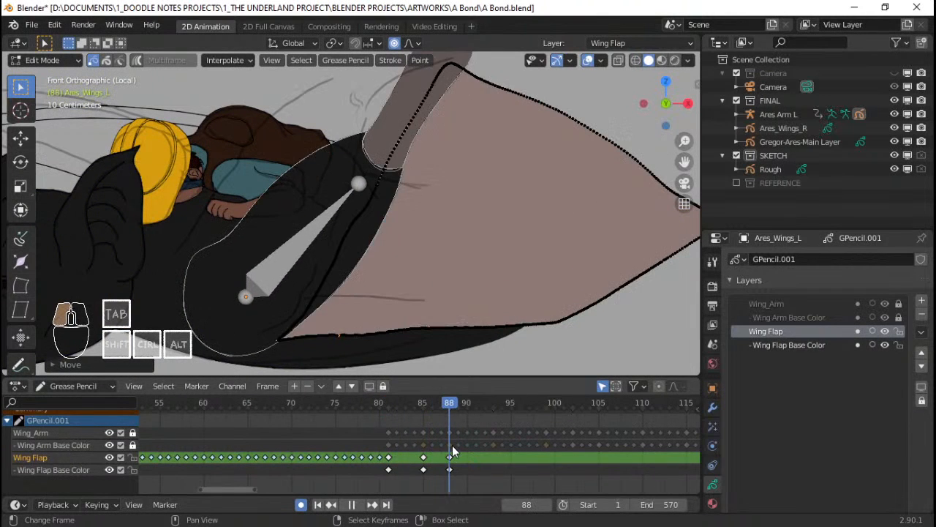
{"action": "left_click_drag", "start_coordinate": [452, 445], "coordinate": [498, 446]}
{"action": "middle_click_drag", "start_coordinate": [515, 328], "coordinate": [506, 303], "text": "shift"}
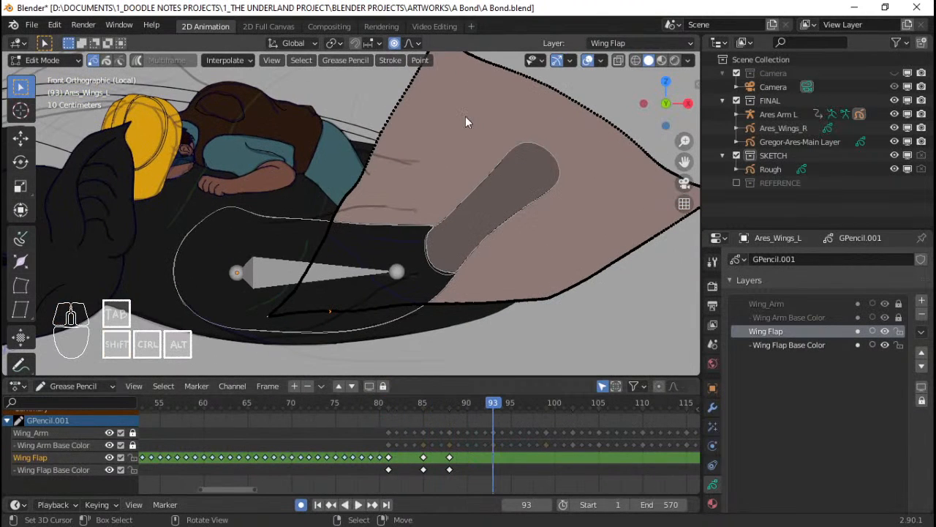
{"action": "middle_click_drag", "start_coordinate": [471, 149], "coordinate": [463, 178], "text": "shift"}
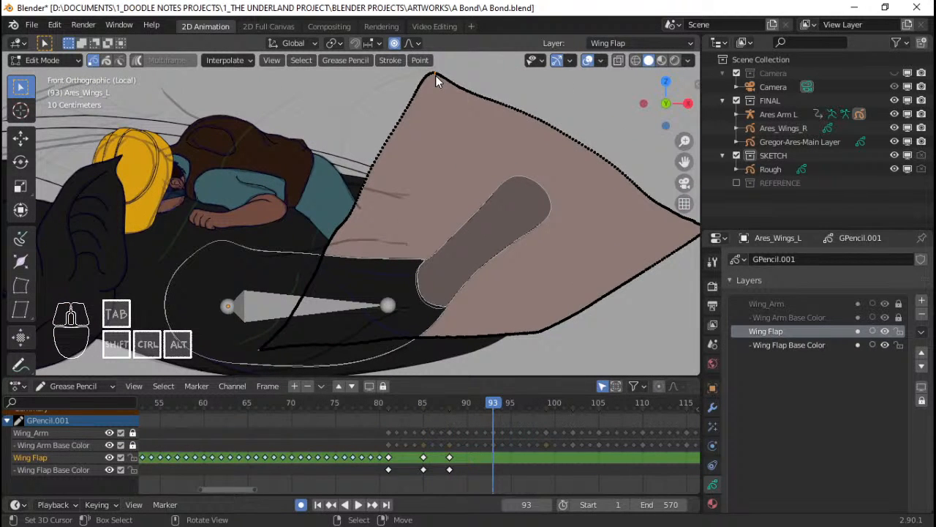
{"action": "key", "text": "g"}
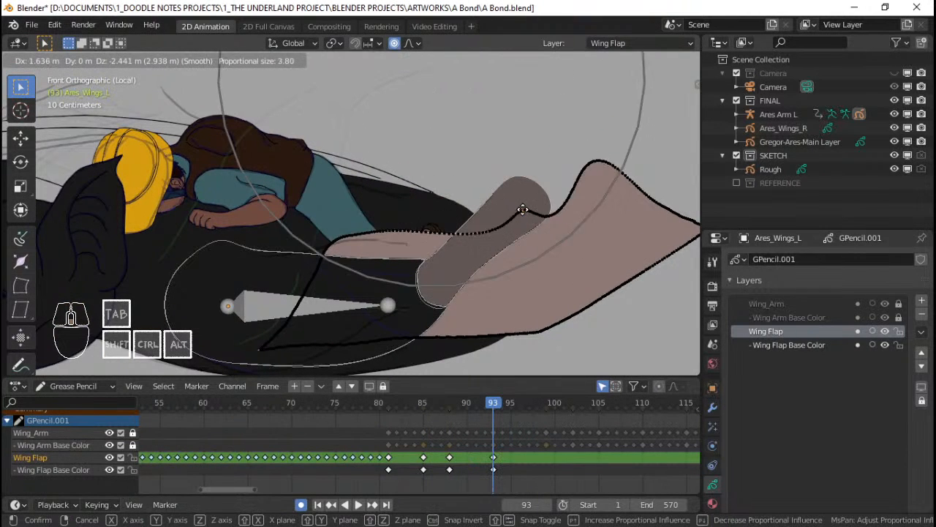
{"action": "scroll", "coordinate": [522, 209], "scroll_direction": "down", "scroll_amount": 5}
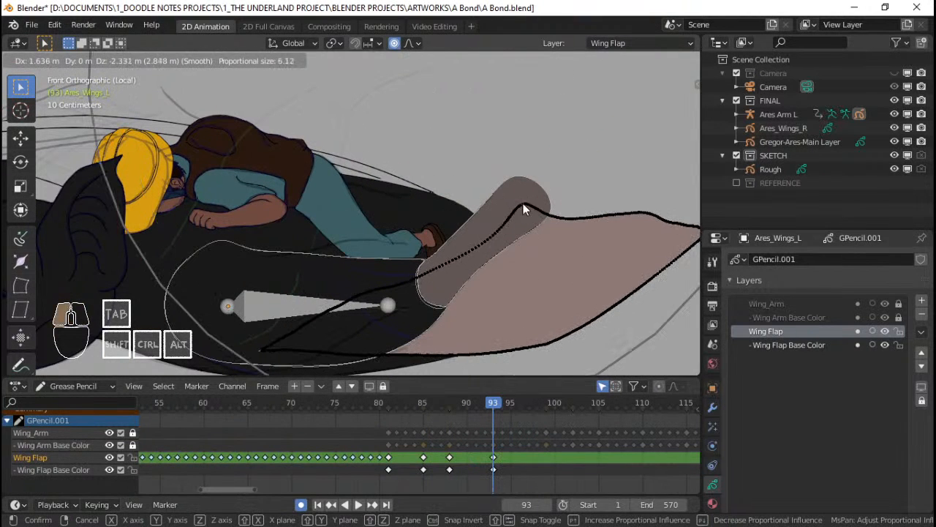
{"action": "left_click", "coordinate": [523, 205]}
Adjust the middle of the flap's lower edge at frame 93 with a reduced proportional falloff
{"action": "key", "text": "g"}
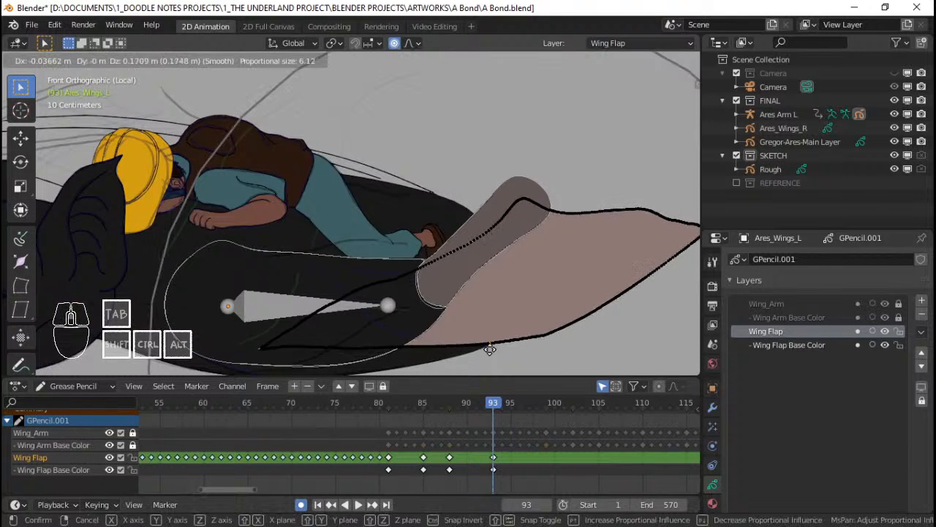
{"action": "scroll", "coordinate": [490, 349], "scroll_direction": "up", "scroll_amount": 6}
{"action": "left_click", "coordinate": [490, 350]}
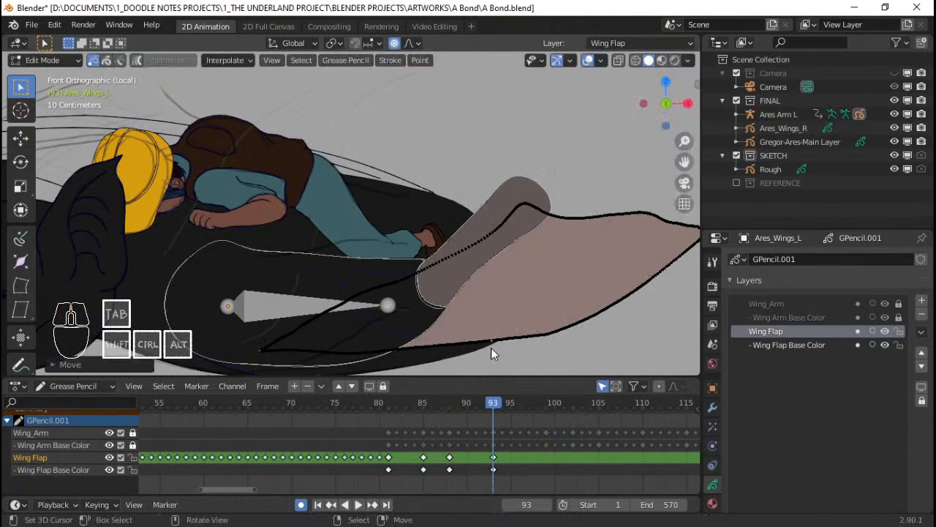
{"action": "key", "text": "g"}
{"action": "key", "text": "Escape"}
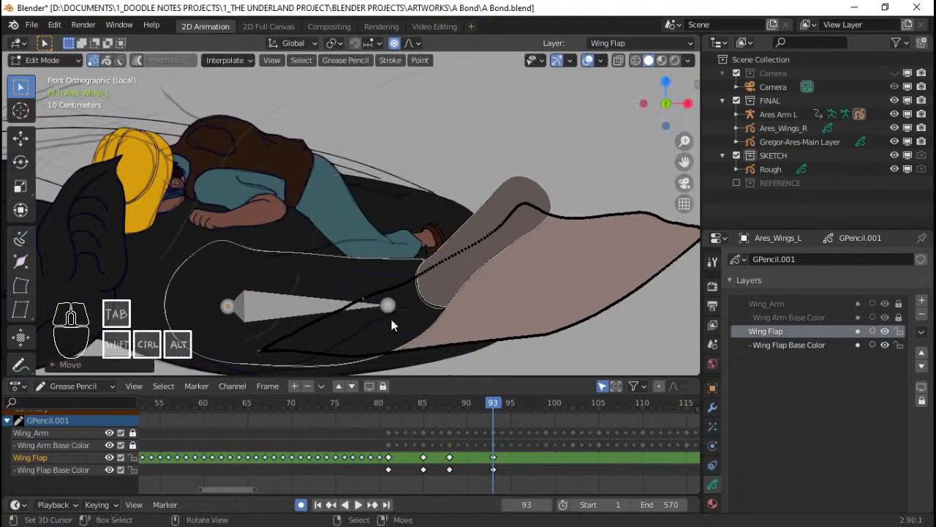
At frame 99, pull the flap's lower edge down over the lowered forearm using proportional editing
{"action": "left_click_drag", "start_coordinate": [529, 441], "coordinate": [547, 450]}
{"action": "middle_click_drag", "start_coordinate": [449, 326], "coordinate": [464, 268], "text": "shift"}
{"action": "middle_click_drag", "start_coordinate": [555, 305], "coordinate": [546, 274], "text": "shift"}
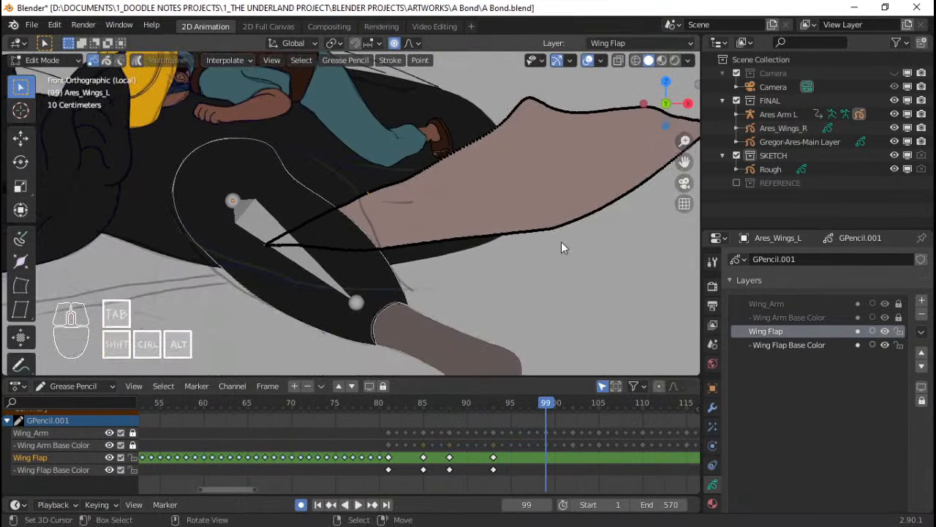
{"action": "right_click", "coordinate": [555, 228]}
{"action": "key", "text": "g"}
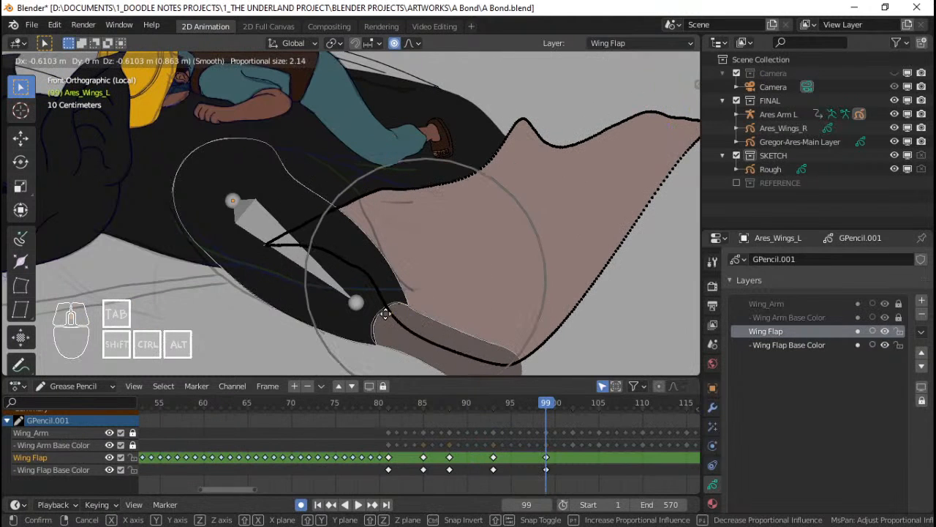
{"action": "left_click", "coordinate": [492, 178]}
Lower the top-edge peak of the flap at frame 99 to the body's outline and rotate the points around it
{"action": "right_click", "coordinate": [524, 120]}
{"action": "key", "text": "g"}
{"action": "left_click", "coordinate": [523, 163]}
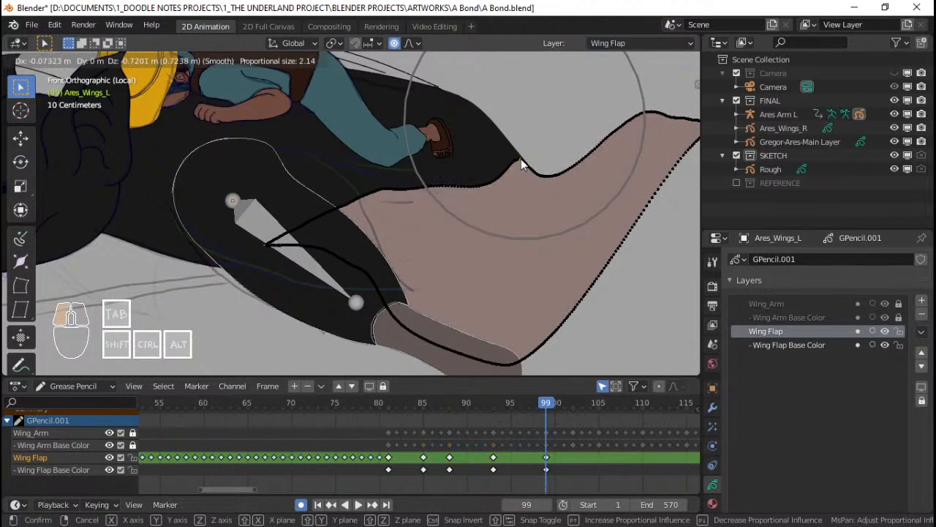
{"action": "key", "text": "g"}
{"action": "left_click", "coordinate": [556, 151]}
{"action": "key", "text": "r"}
{"action": "left_click", "coordinate": [609, 184]}
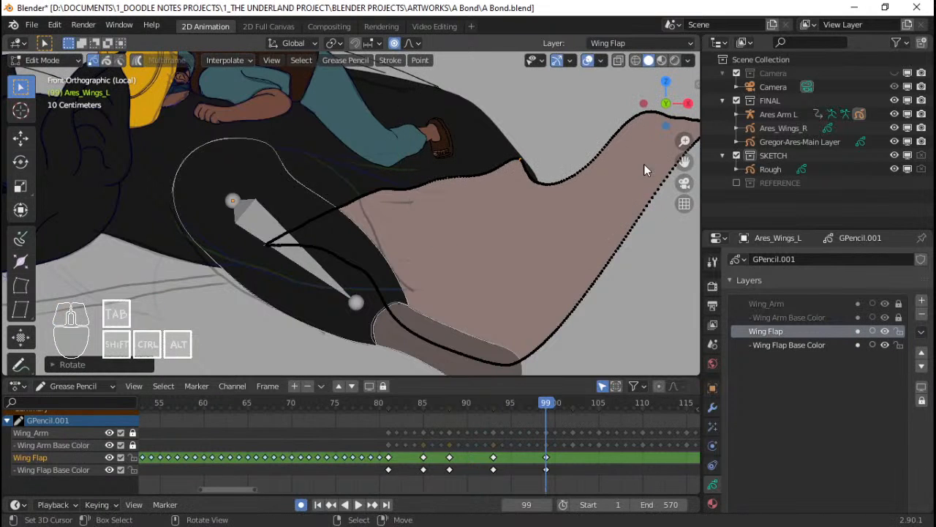
Pull the flap's outer tip down at frame 99 with a proportional size of about 3.45
{"action": "middle_click_drag", "start_coordinate": [643, 164], "coordinate": [543, 191], "text": "shift"}
{"action": "key", "text": "g"}
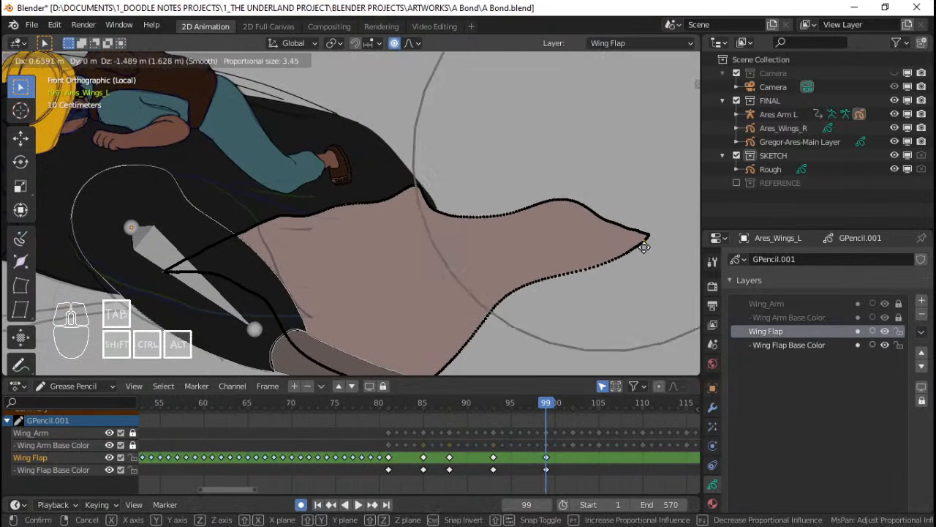
{"action": "left_click", "coordinate": [653, 256]}
Raise the dip beyond the peak in the flap's top edge at frame 99 to smooth its outer contour
{"action": "right_click", "coordinate": [500, 228]}
{"action": "key", "text": "g"}
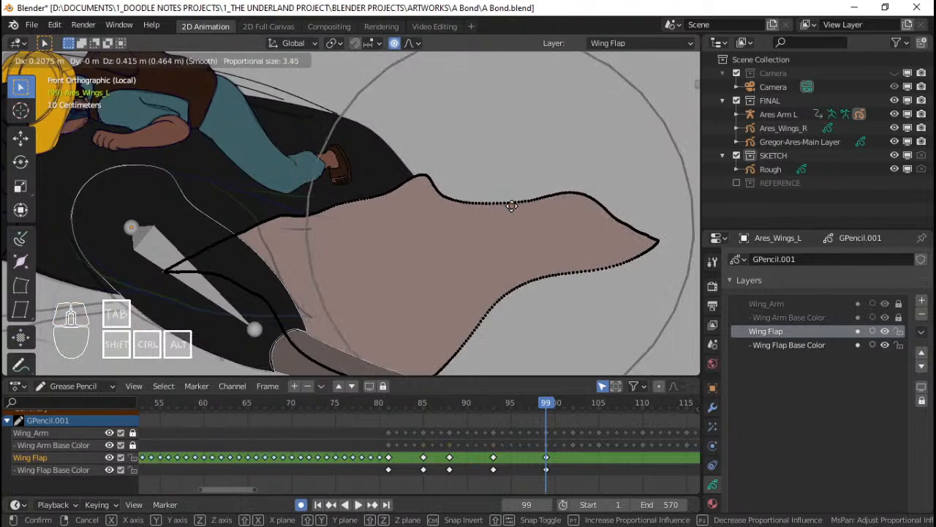
{"action": "scroll", "coordinate": [512, 203], "scroll_direction": "up", "scroll_amount": 8}
{"action": "left_click", "coordinate": [514, 194]}
{"action": "right_click", "coordinate": [438, 204]}
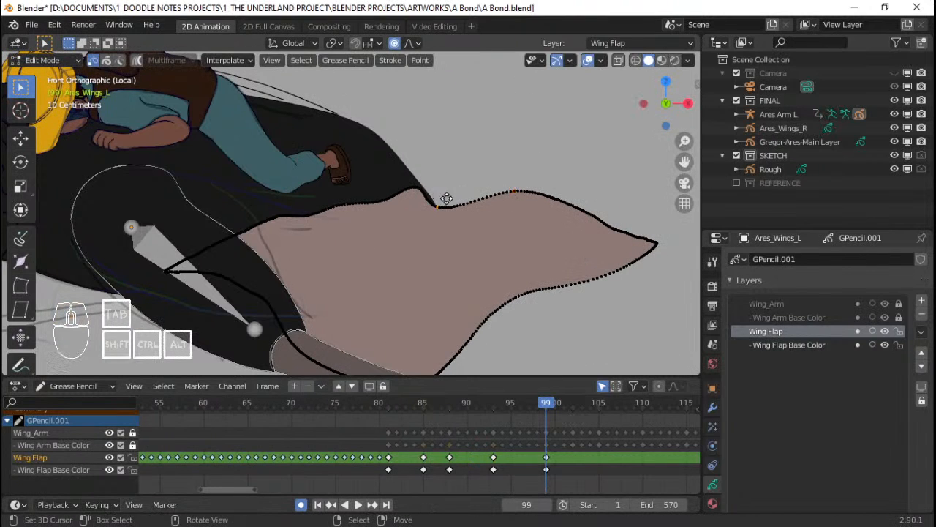
{"action": "key", "text": "g"}
{"action": "scroll", "coordinate": [450, 185], "scroll_direction": "up", "scroll_amount": 7}
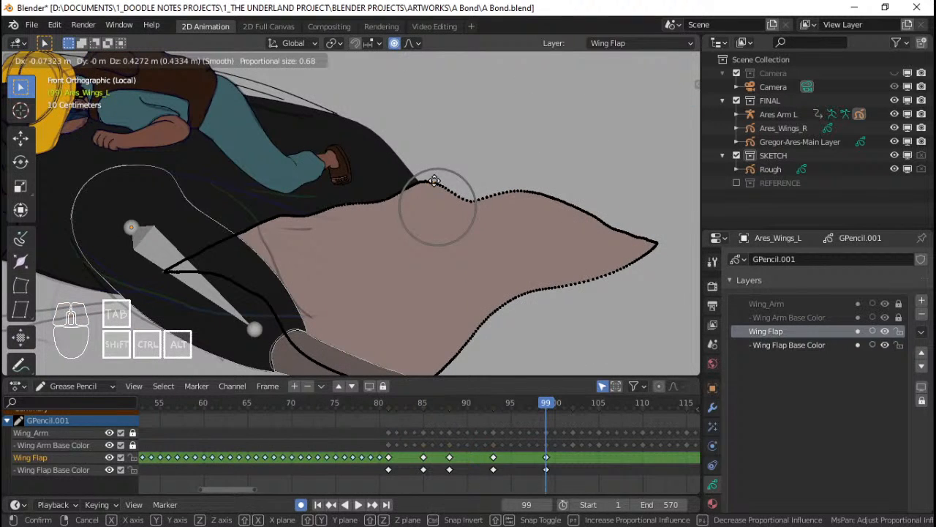
{"action": "left_click", "coordinate": [476, 198]}
{"action": "right_click", "coordinate": [474, 201]}
{"action": "key", "text": "g"}
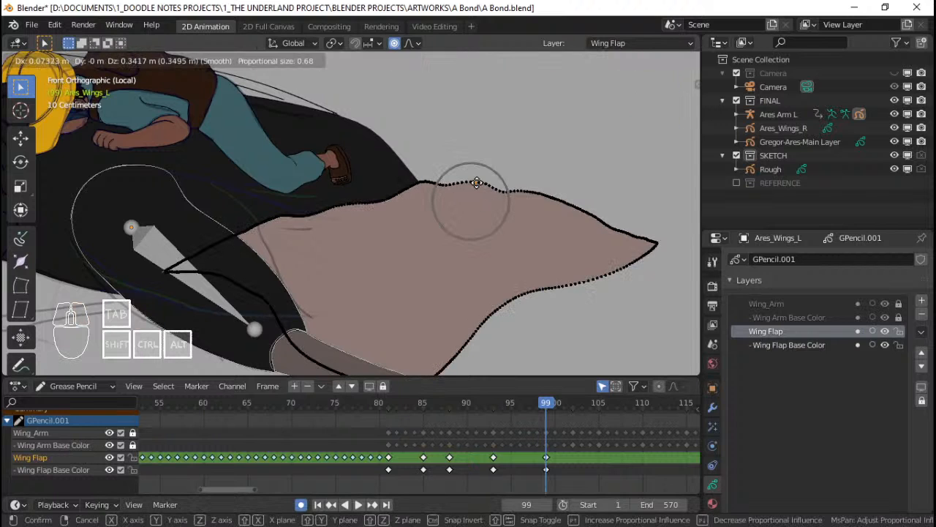
{"action": "left_click", "coordinate": [423, 199]}
Smooth the inner half of the flap's top edge at frame 99 between the peak and the upper arm
{"action": "right_click", "coordinate": [392, 200]}
{"action": "key", "text": "g"}
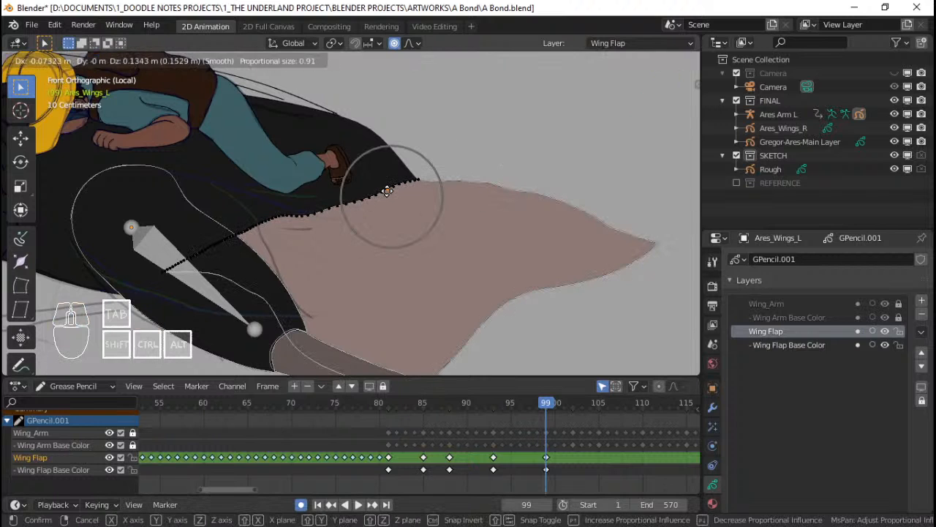
{"action": "left_click", "coordinate": [387, 191]}
{"action": "right_click", "coordinate": [300, 220]}
{"action": "key", "text": "g"}
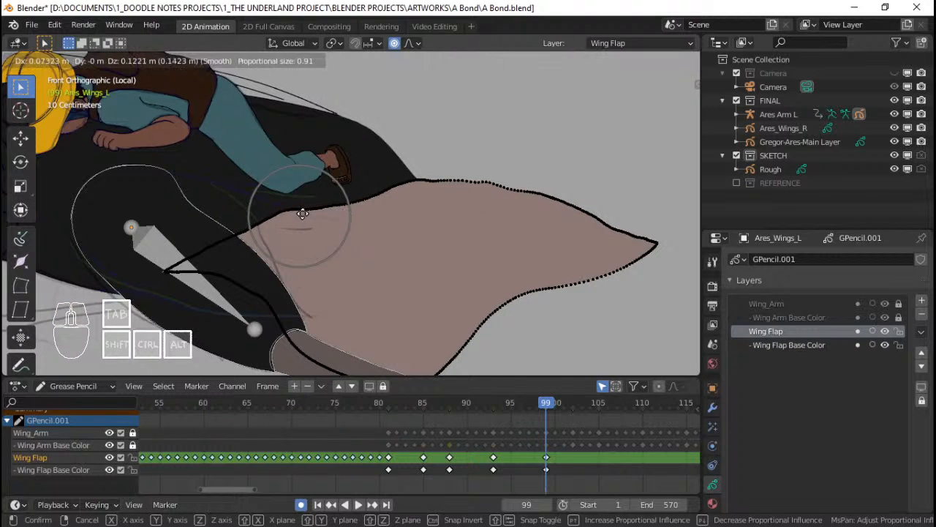
{"action": "left_click", "coordinate": [303, 213]}
{"action": "right_click", "coordinate": [359, 201]}
{"action": "key", "text": "g"}
{"action": "left_click", "coordinate": [359, 202]}
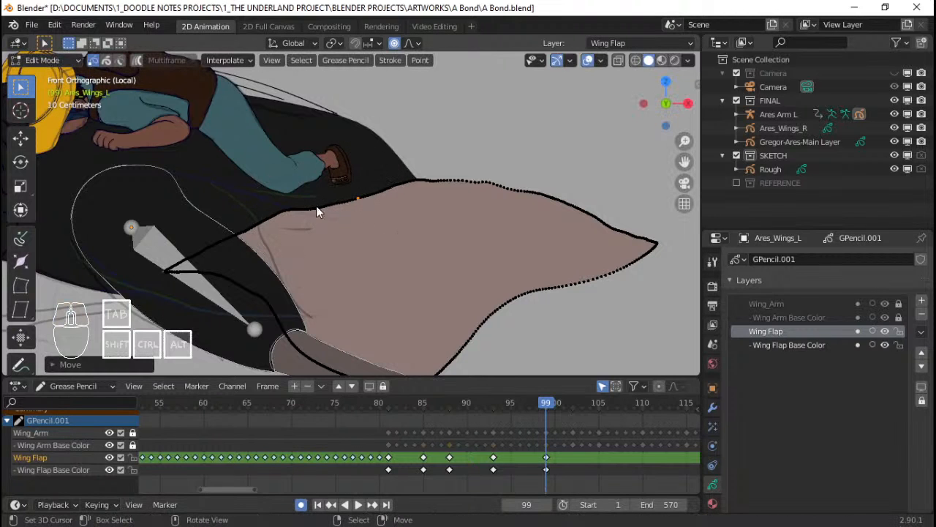
{"action": "right_click", "coordinate": [256, 234]}
{"action": "key", "text": "g"}
{"action": "left_click", "coordinate": [257, 229]}
Move the flap's inner corner up behind the upper arm near the shoulder joint at frame 99
{"action": "right_click", "coordinate": [227, 245]}
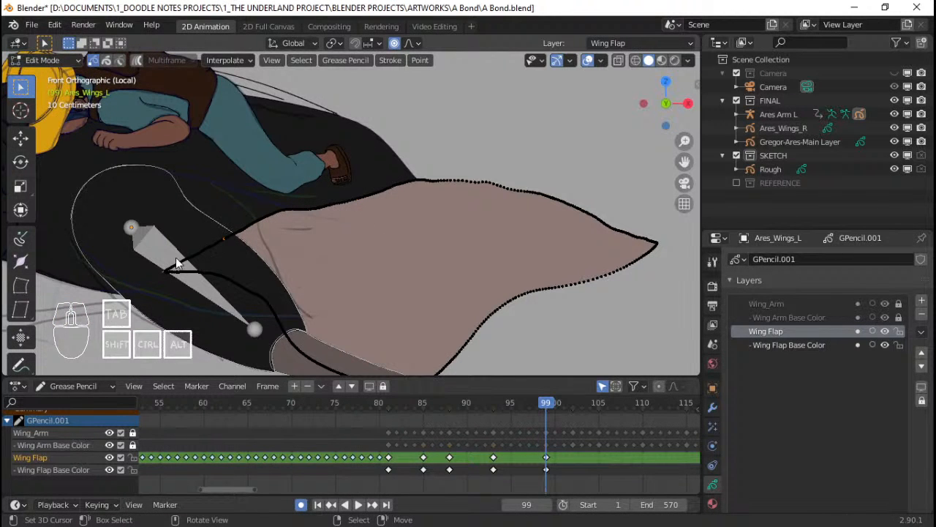
{"action": "right_click", "coordinate": [162, 275]}
{"action": "key", "text": "g"}
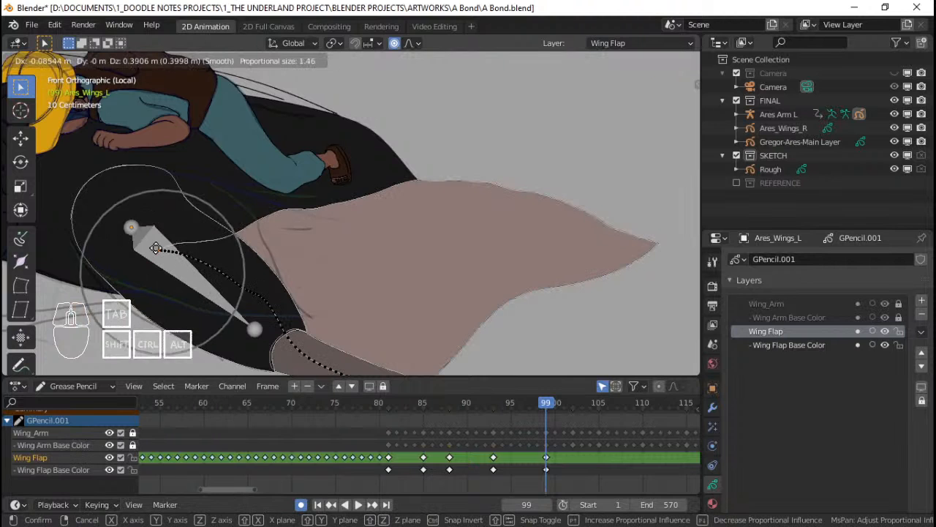
{"action": "scroll", "coordinate": [154, 245], "scroll_direction": "down", "scroll_amount": 4}
{"action": "left_click", "coordinate": [157, 245]}
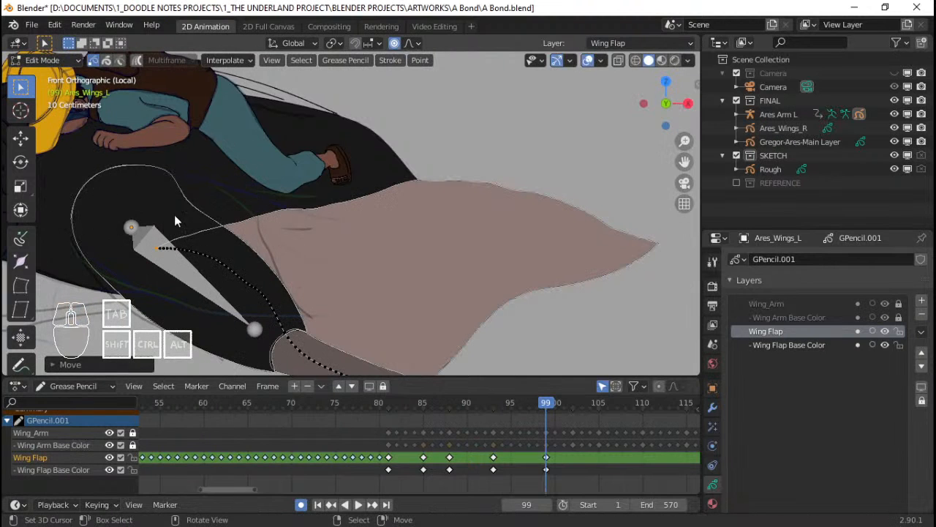
Raise and slightly rotate the flap's inner corner behind the shoulder at frame 99, using a proportional size of 2.59
{"action": "key", "text": "r"}
{"action": "left_click", "coordinate": [307, 223]}
{"action": "key", "text": "g"}
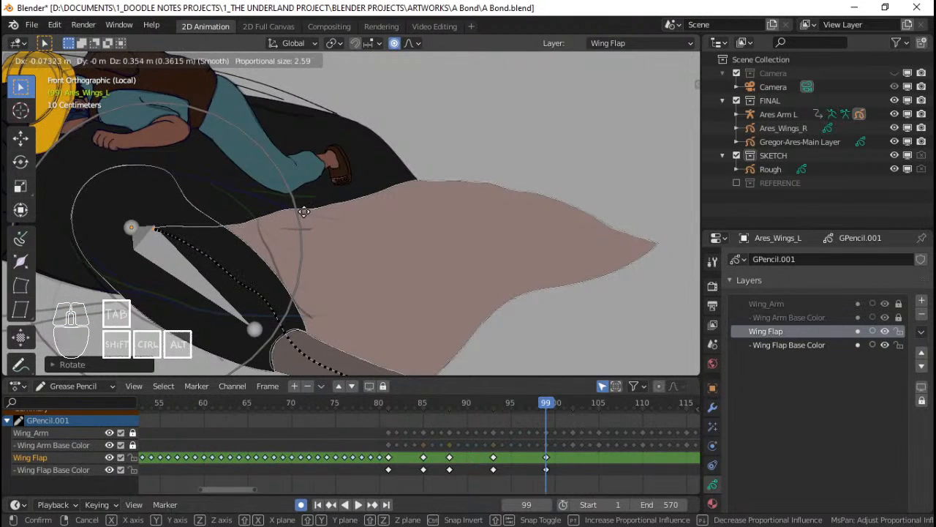
{"action": "left_click", "coordinate": [303, 202]}
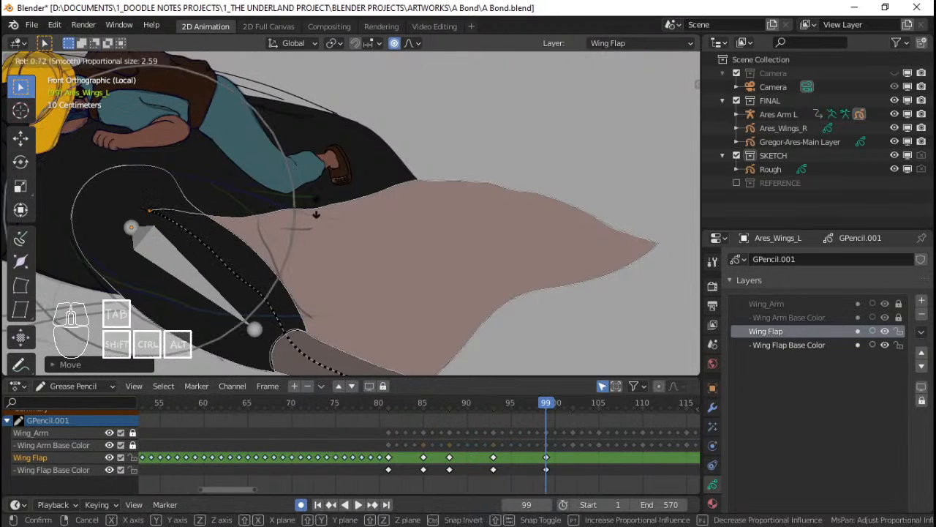
{"action": "right_click", "coordinate": [278, 206]}
{"action": "key", "text": "g"}
{"action": "left_click", "coordinate": [279, 208]}
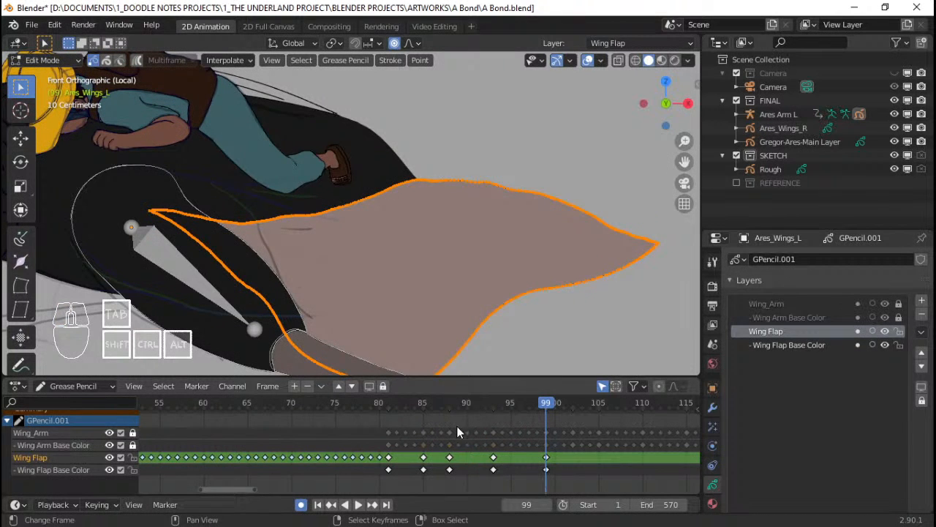
Generate interpolated in-betweens for the selected flap strokes on all layers between keys 81 and 85, then between 85 and 88
{"action": "left_click", "coordinate": [407, 468]}
{"action": "left_click", "coordinate": [225, 60]}
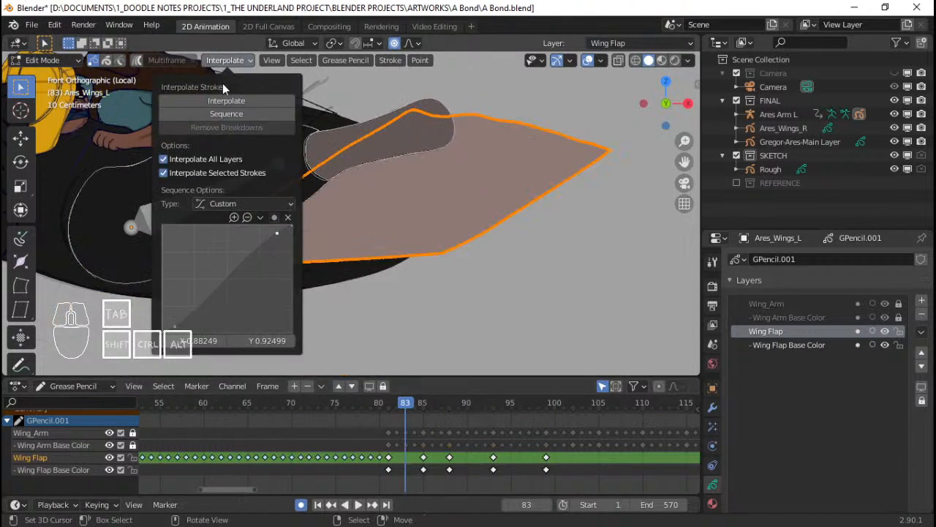
{"action": "left_click", "coordinate": [226, 119]}
{"action": "key", "text": "space"}
{"action": "key", "text": "Escape"}
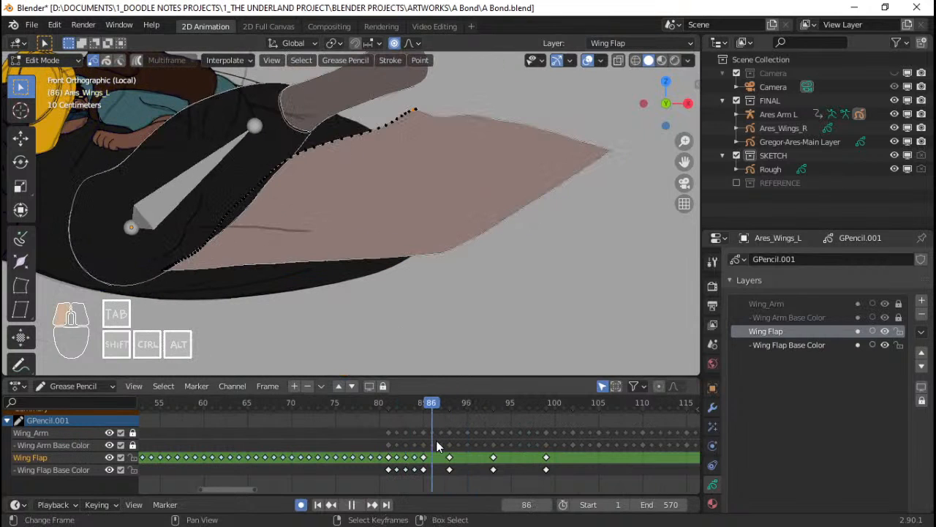
{"action": "key", "text": "a"}
{"action": "left_click", "coordinate": [225, 60]}
{"action": "left_click", "coordinate": [239, 115]}
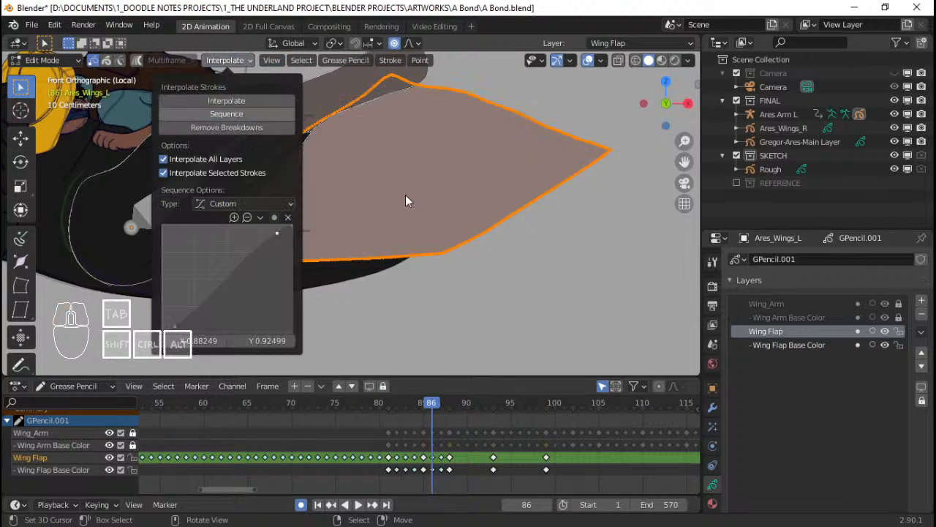
Generate the flap's interpolated sequence between the keys at frames 88 and 93 and scrub through the new in-betweens
{"action": "left_click", "coordinate": [468, 443]}
{"action": "left_click", "coordinate": [224, 60]}
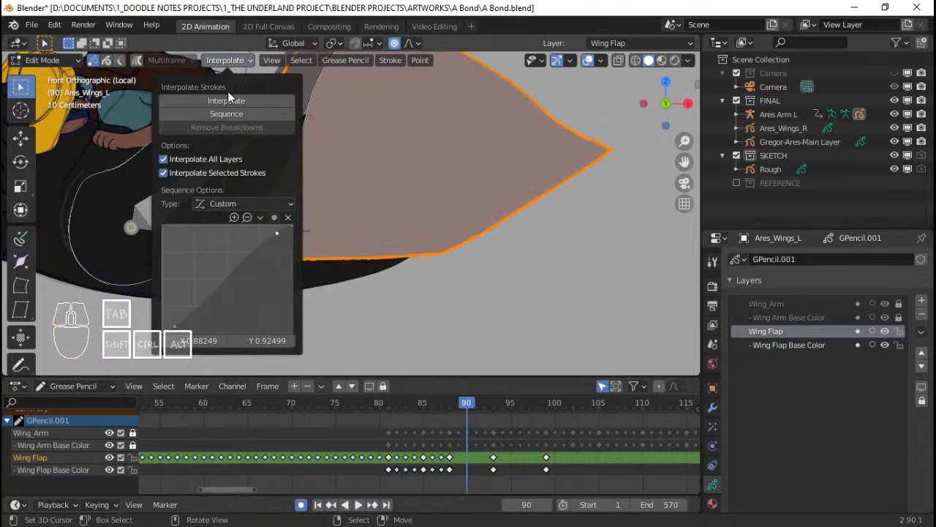
{"action": "left_click", "coordinate": [237, 112]}
{"action": "scroll", "coordinate": [393, 198], "scroll_direction": "up", "scroll_amount": 1}
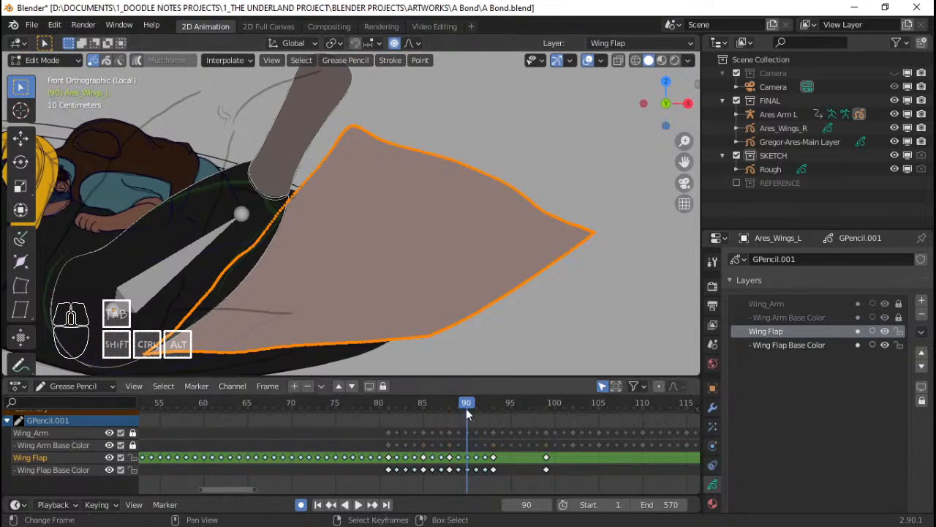
{"action": "left_click_drag", "start_coordinate": [466, 408], "coordinate": [473, 444]}
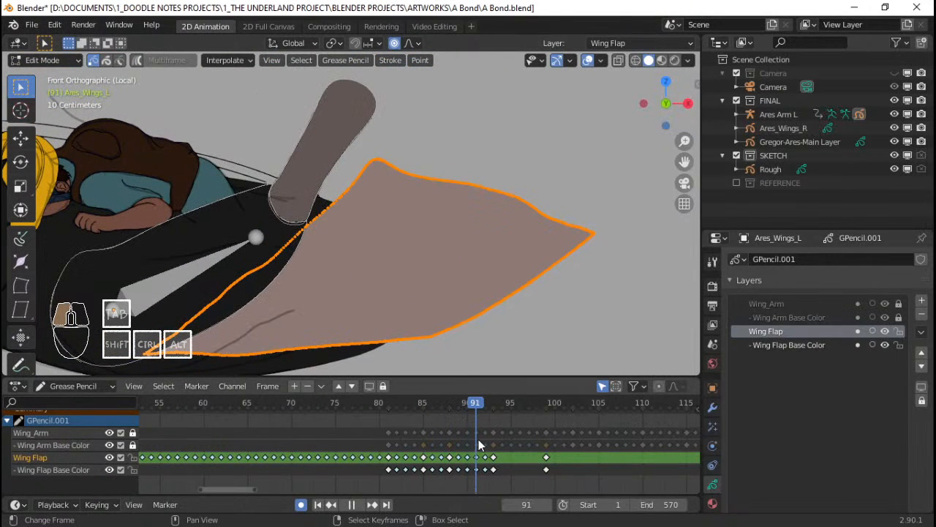
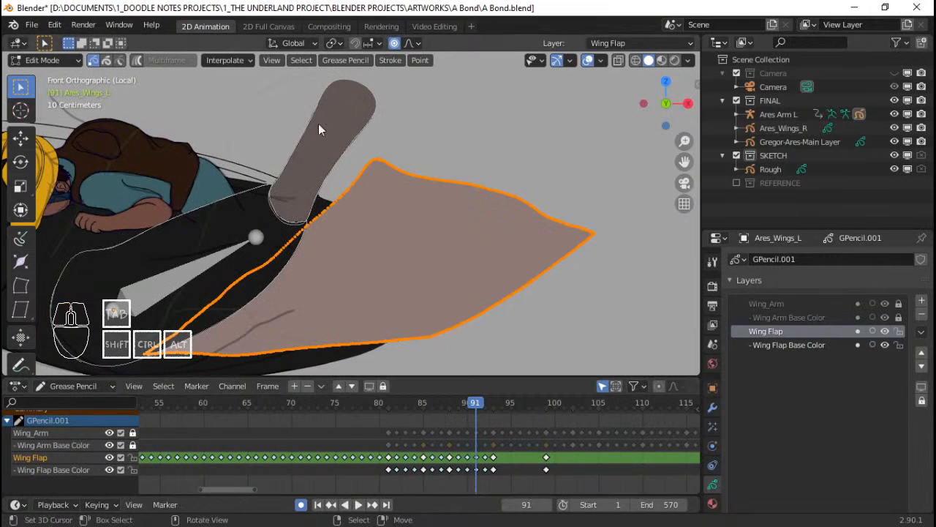
{"action": "left_click", "coordinate": [227, 60]}
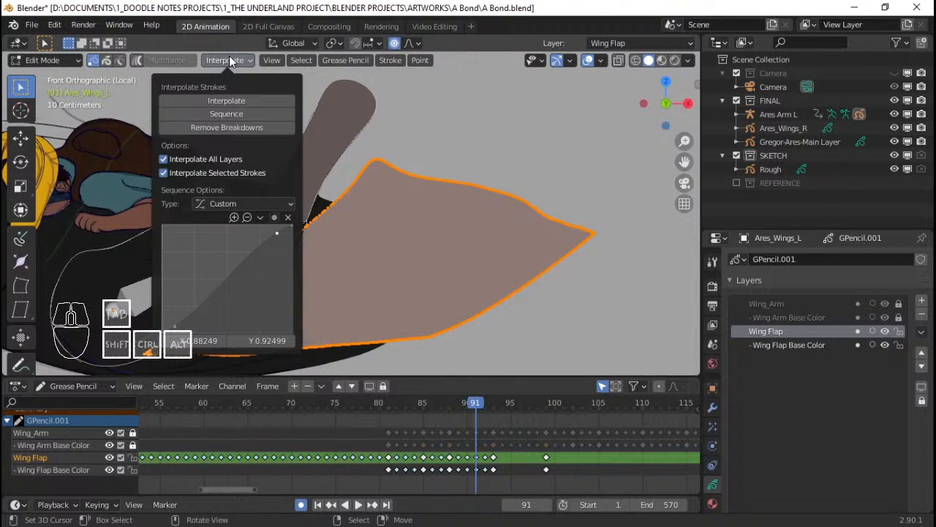
{"action": "left_click", "coordinate": [229, 59]}
{"action": "left_click", "coordinate": [229, 59]}
{"action": "left_click", "coordinate": [229, 58]}
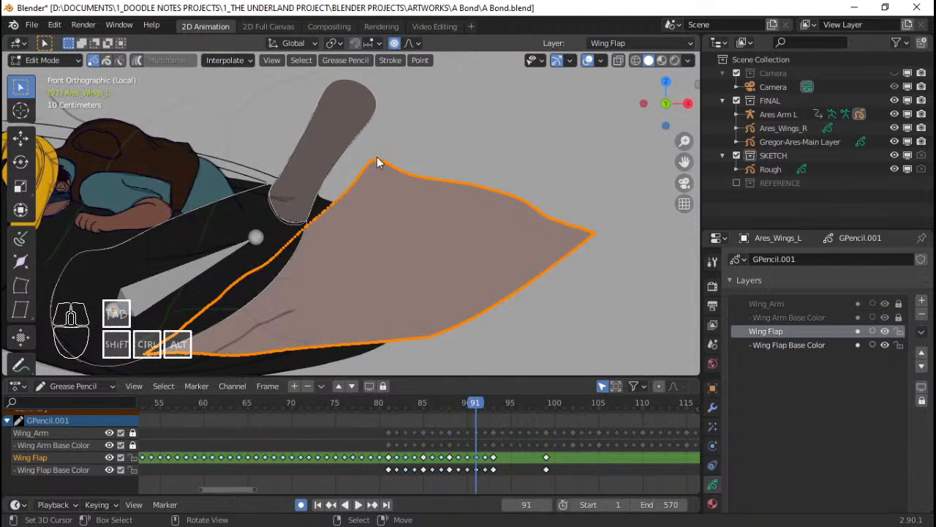
Move the flap's upper corner up onto the wing's forearm at frames 91, 90 and 89
{"action": "mouse_move", "coordinate": [377, 157]}
{"action": "left_mouse_down"}
{"action": "mouse_move", "coordinate": [385, 161]}
{"action": "mouse_move", "coordinate": [368, 116]}
{"action": "left_mouse_up"}
{"action": "left_click_drag", "start_coordinate": [315, 178], "coordinate": [313, 172]}
{"action": "key", "text": "Left"}
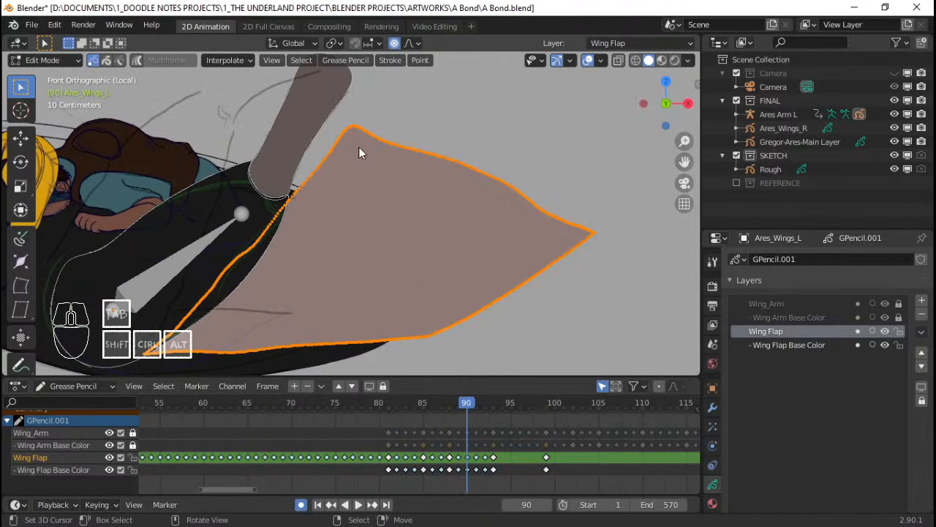
{"action": "left_click", "coordinate": [355, 125]}
{"action": "middle_click_drag", "start_coordinate": [355, 124], "coordinate": [368, 136], "text": "shift"}
{"action": "mouse_move", "coordinate": [367, 137]}
{"action": "left_mouse_down"}
{"action": "mouse_move", "coordinate": [341, 90]}
{"action": "mouse_move", "coordinate": [352, 92]}
{"action": "left_mouse_up"}
{"action": "key", "text": "Left"}
{"action": "left_click", "coordinate": [349, 109]}
{"action": "left_click", "coordinate": [352, 91]}
Pull the flap's upper corner up onto the forearm at frame 92 with proportional editing
{"action": "key", "text": "Right"}
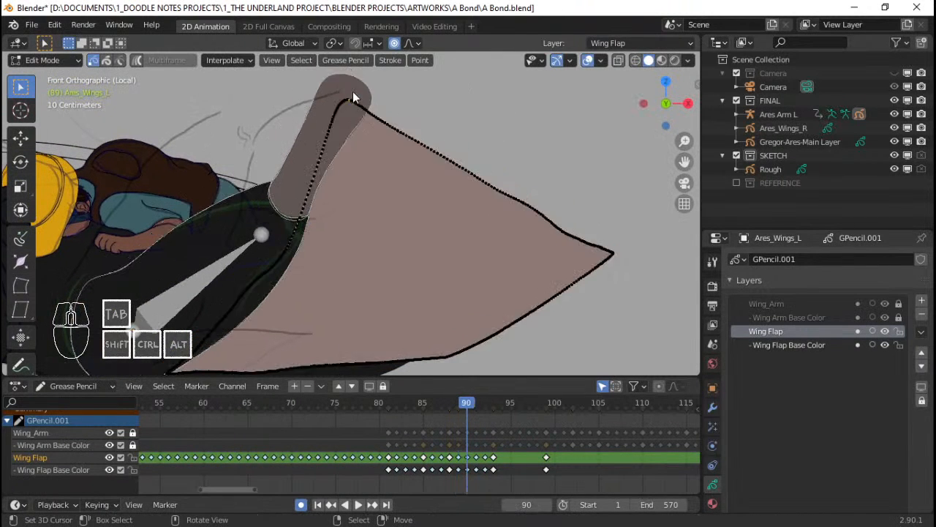
{"action": "key", "text": "Right"}
{"action": "key", "text": "Right"}
{"action": "right_click", "coordinate": [409, 207]}
{"action": "key", "text": "g"}
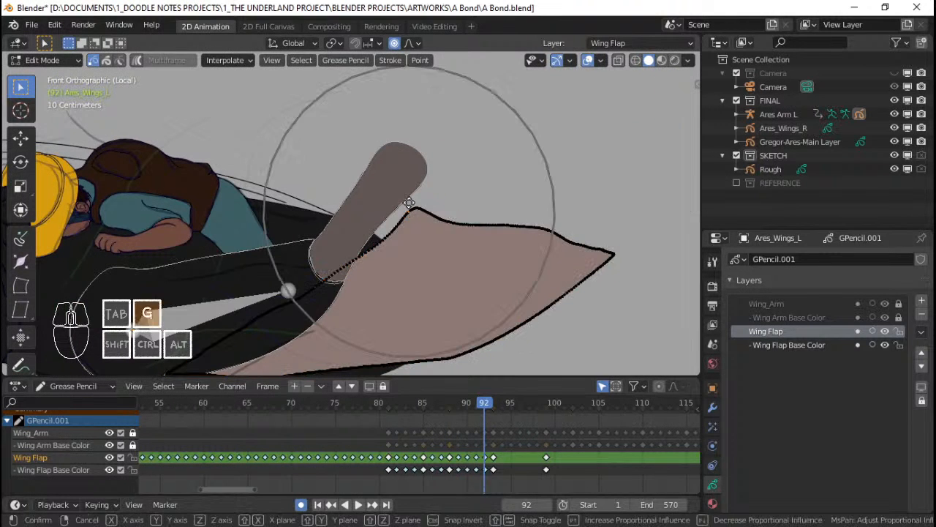
{"action": "left_click", "coordinate": [400, 174]}
{"action": "middle_click_drag", "start_coordinate": [345, 214], "coordinate": [407, 207], "text": "shift"}
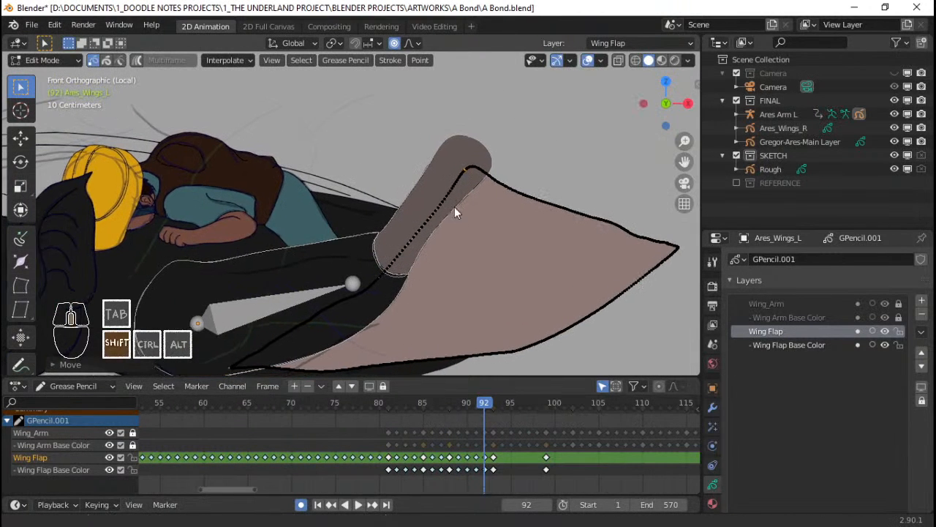
Select all the flap's points and generate the interpolated sequence between the keys at frames 93 and 99
{"action": "mouse_move", "coordinate": [477, 409]}
{"action": "left_mouse_down"}
{"action": "mouse_move", "coordinate": [445, 439]}
{"action": "mouse_move", "coordinate": [466, 466]}
{"action": "mouse_move", "coordinate": [518, 461]}
{"action": "left_mouse_up"}
{"action": "key", "text": "a"}
{"action": "left_click", "coordinate": [233, 61]}
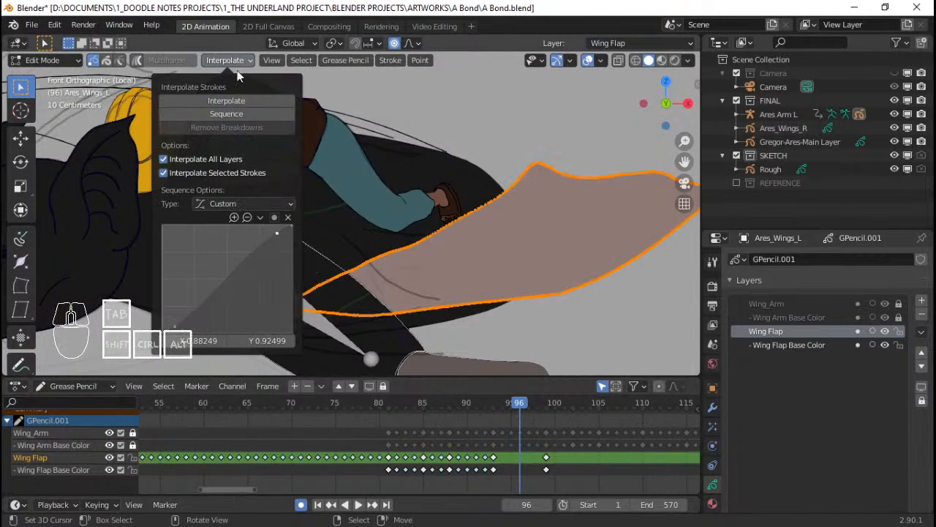
{"action": "left_click", "coordinate": [226, 114]}
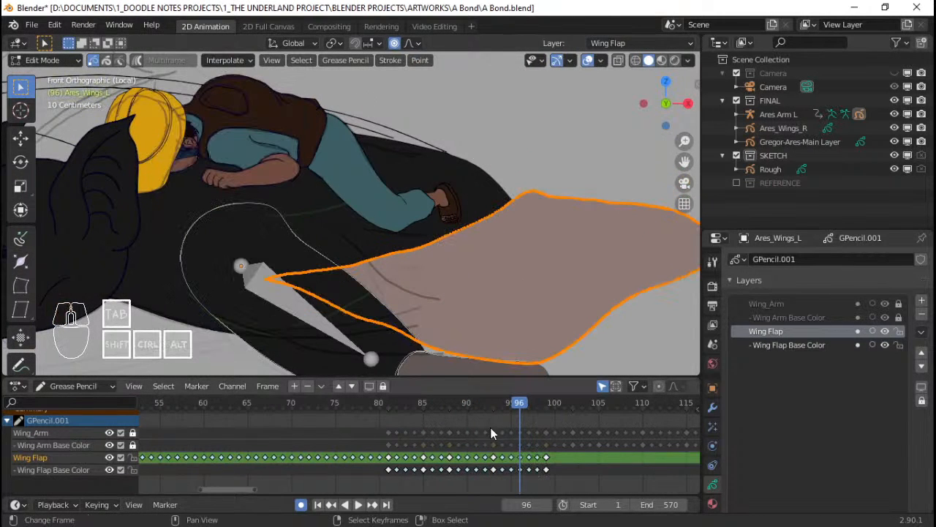
Pull the flap's bottom edge down over the forearm and lower its top peak at frame 96, with proportional size 2.59
{"action": "key", "text": "space"}
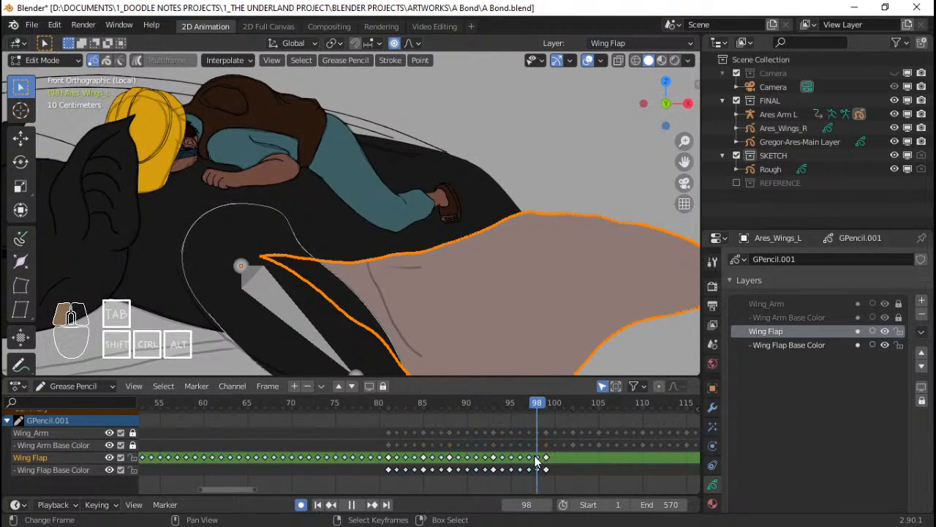
{"action": "mouse_move", "coordinate": [536, 460]}
{"action": "left_mouse_down"}
{"action": "mouse_move", "coordinate": [456, 443]}
{"action": "mouse_move", "coordinate": [522, 455]}
{"action": "left_mouse_up"}
{"action": "left_click", "coordinate": [442, 359]}
{"action": "middle_click_drag", "start_coordinate": [441, 359], "coordinate": [437, 299], "text": "shift"}
{"action": "key", "text": "g"}
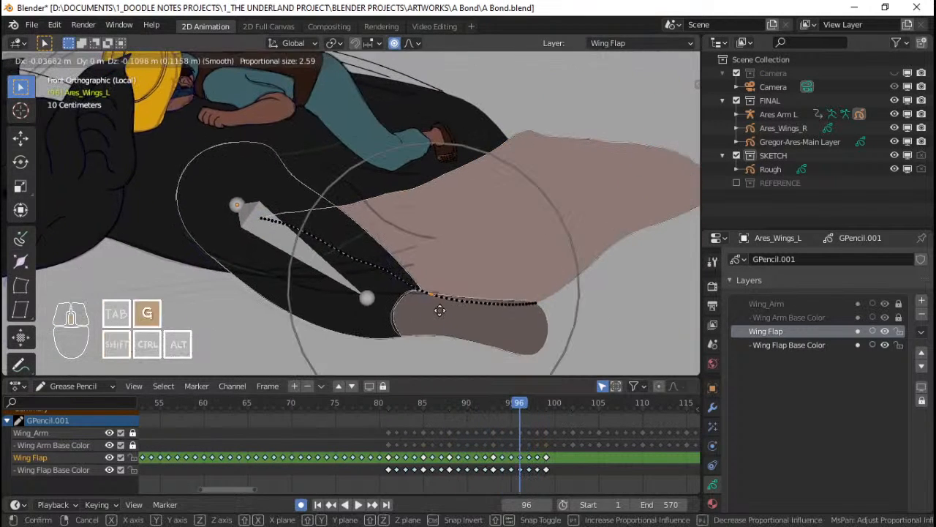
{"action": "left_click", "coordinate": [433, 328]}
{"action": "right_click", "coordinate": [526, 128]}
{"action": "key", "text": "g"}
{"action": "left_click", "coordinate": [528, 140]}
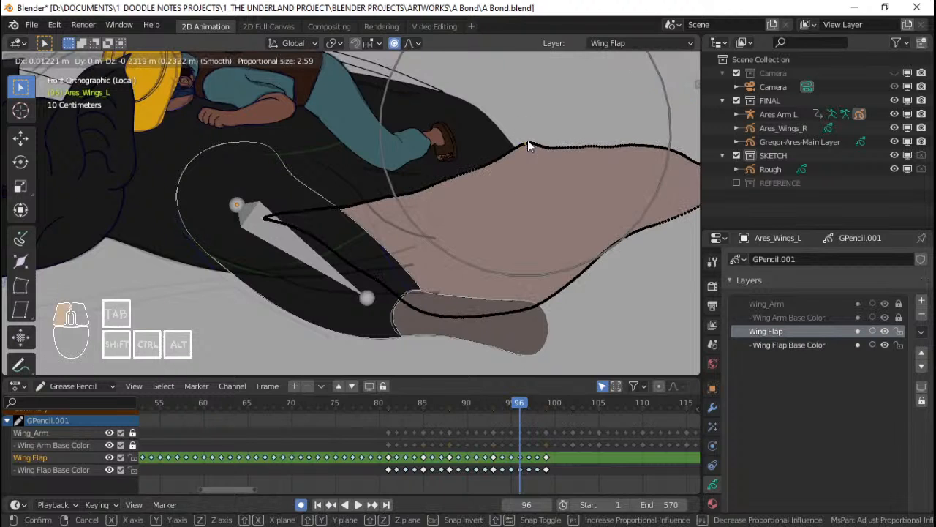
Lower the flap's top peak and pull its bottom edge toward the forearm across frames 97 and 98
{"action": "mouse_move", "coordinate": [482, 427]}
{"action": "left_mouse_down"}
{"action": "mouse_move", "coordinate": [512, 431]}
{"action": "mouse_move", "coordinate": [492, 412]}
{"action": "mouse_move", "coordinate": [541, 420]}
{"action": "mouse_move", "coordinate": [530, 423]}
{"action": "left_mouse_up"}
{"action": "left_click", "coordinate": [532, 121]}
{"action": "key", "text": "g"}
{"action": "left_click", "coordinate": [529, 155]}
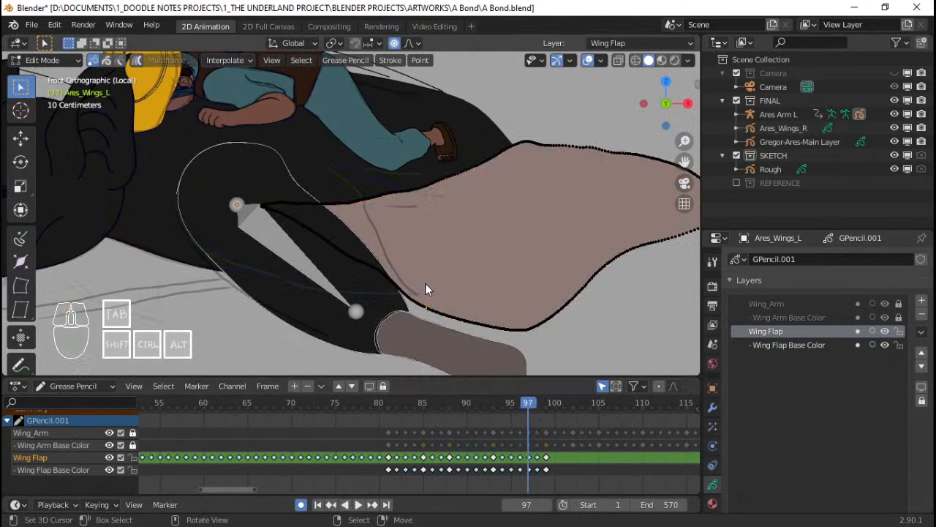
{"action": "left_click_drag", "start_coordinate": [515, 307], "coordinate": [501, 351]}
{"action": "left_click", "coordinate": [536, 443]}
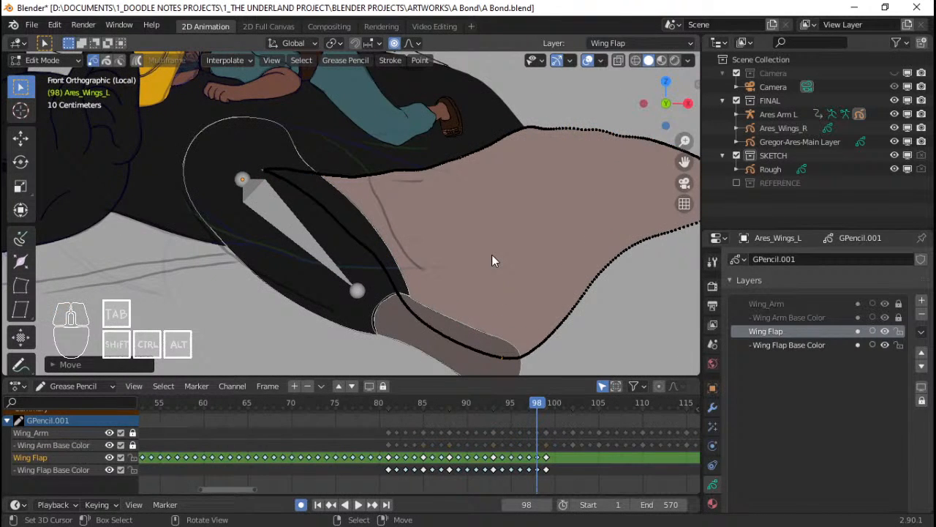
Review the flap animation through the camera with overlays hidden, playing from frame 1 and scrubbing on to frame 102
{"action": "key", "text": "KP_0"}
{"action": "key", "text": "shift+Left"}
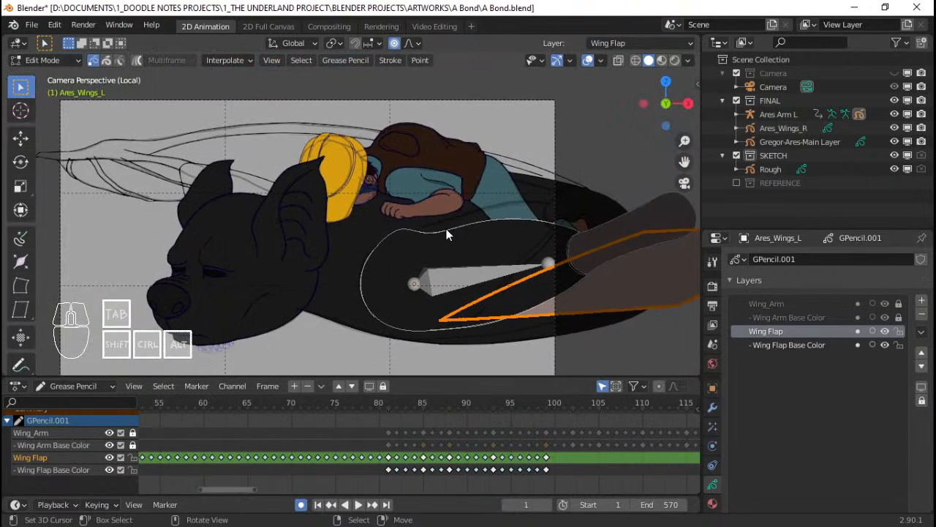
{"action": "key", "text": "Home"}
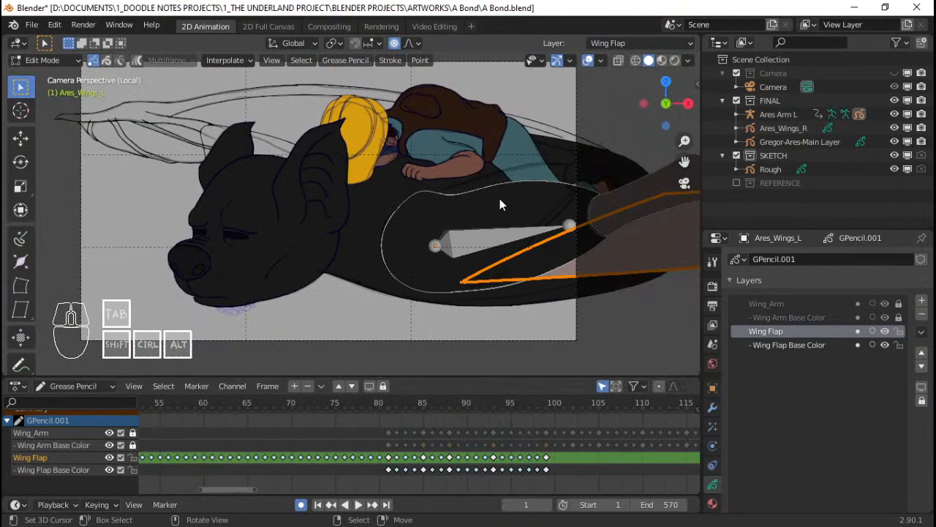
{"action": "key", "text": "Tab"}
{"action": "key", "text": "Tab"}
{"action": "key", "text": "alt+a"}
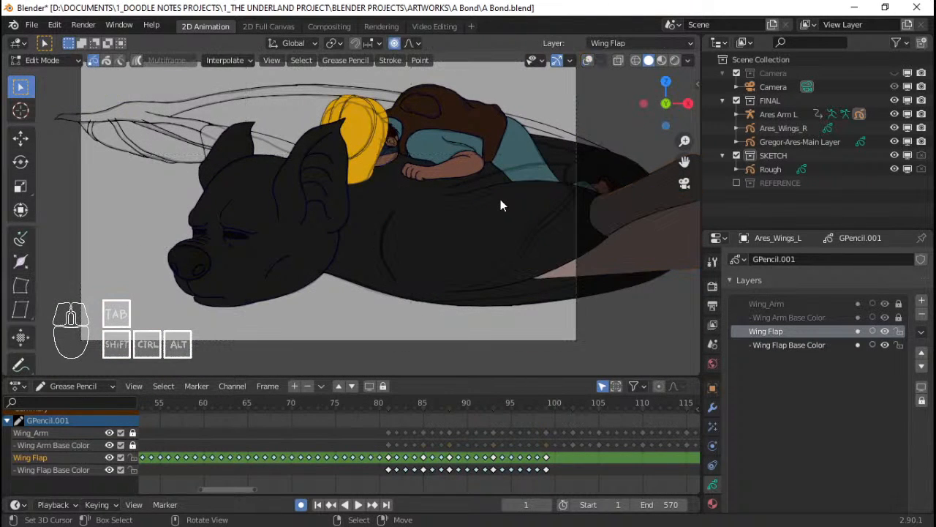
{"action": "key", "text": "space"}
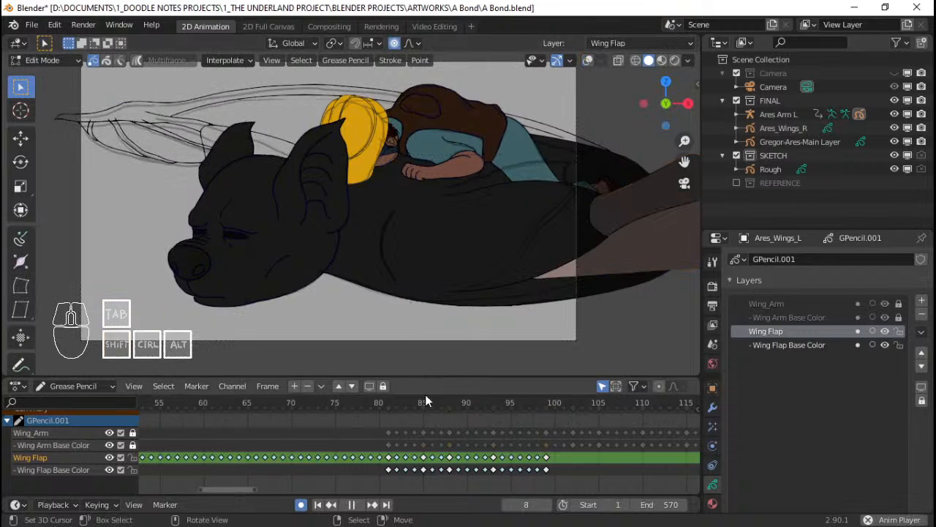
{"action": "left_click", "coordinate": [340, 438]}
{"action": "left_click_drag", "start_coordinate": [344, 433], "coordinate": [575, 429]}
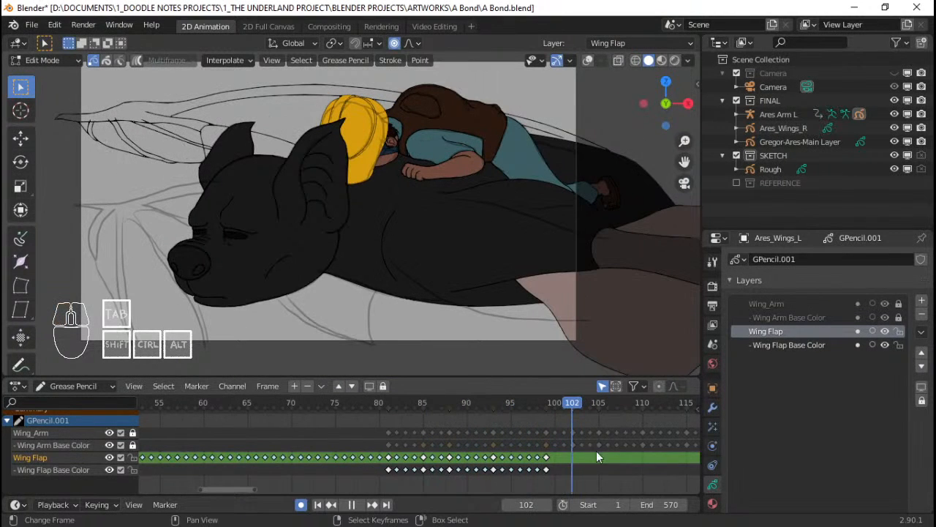
Duplicate the frame 81 keys of Wing Flap and Wing Flap Base Color to frame 102 and make that frame current
{"action": "middle_click_drag", "start_coordinate": [596, 451], "coordinate": [501, 391]}
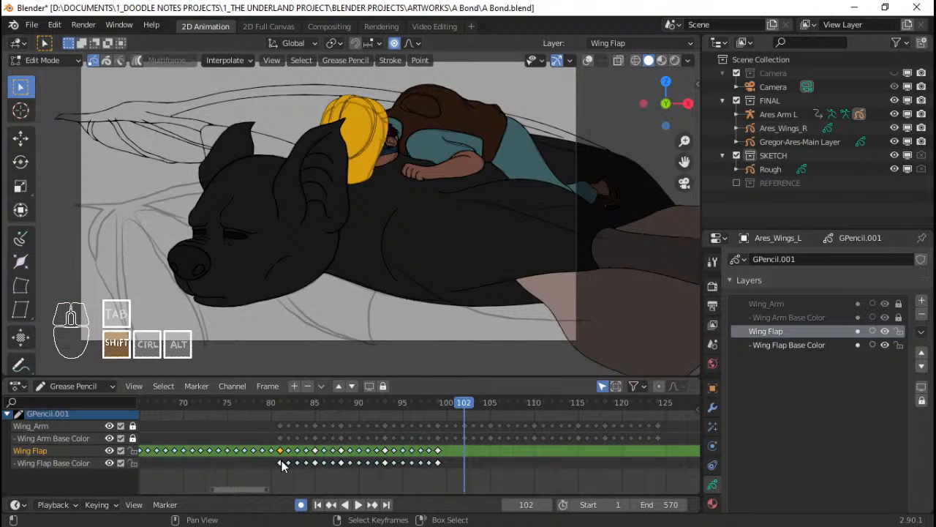
{"action": "mouse_move", "coordinate": [284, 462]}
{"action": "left_mouse_down"}
{"action": "mouse_move", "coordinate": [477, 476]}
{"action": "mouse_move", "coordinate": [466, 480]}
{"action": "left_mouse_up"}
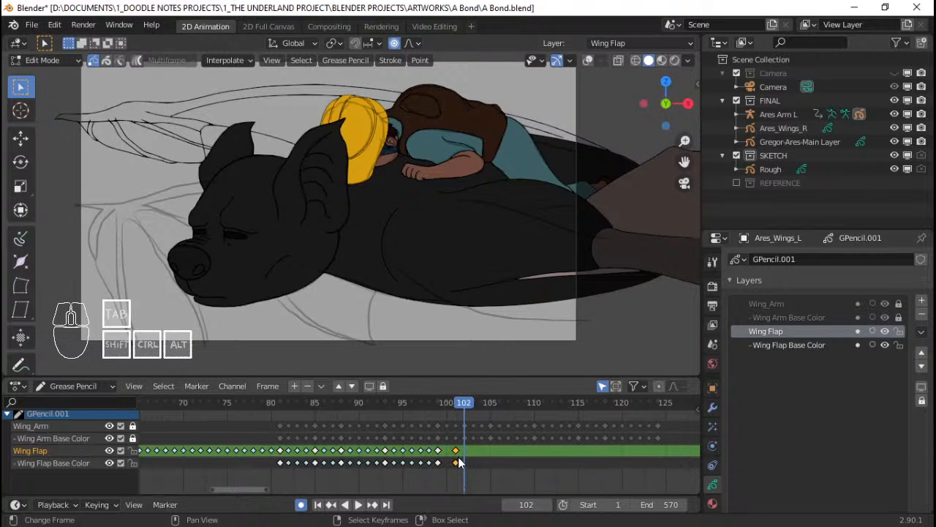
{"action": "left_click_drag", "start_coordinate": [456, 464], "coordinate": [445, 461]}
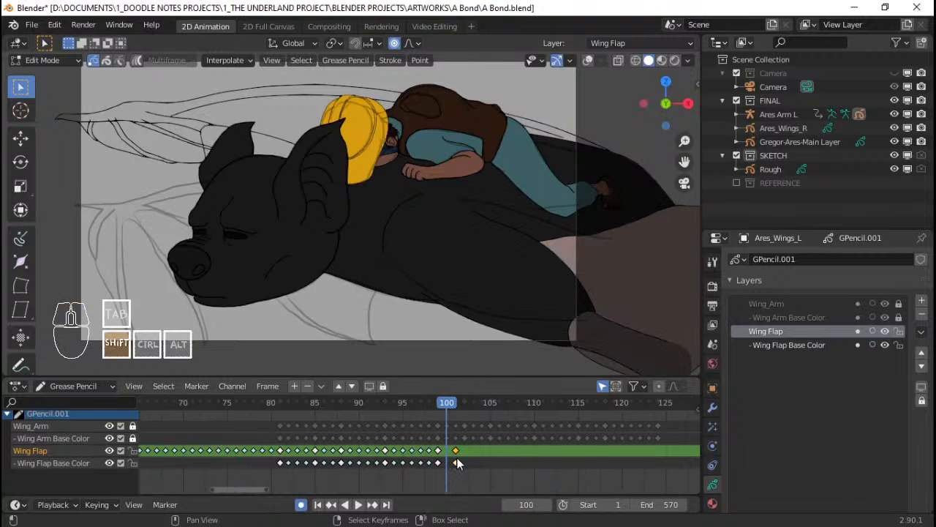
{"action": "key", "text": "g"}
{"action": "left_click", "coordinate": [466, 466]}
{"action": "middle_click_drag", "start_coordinate": [590, 282], "coordinate": [455, 267], "text": "shift"}
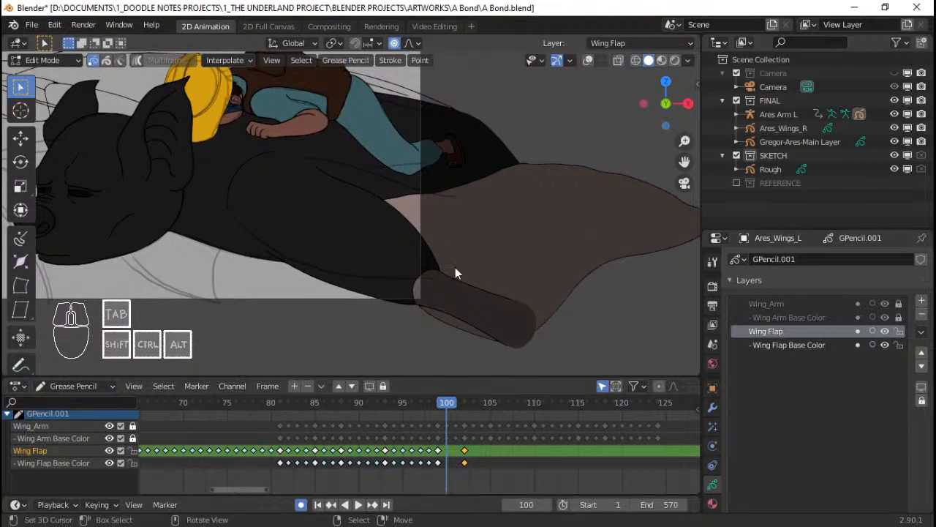
{"action": "left_click", "coordinate": [456, 462]}
{"action": "left_click_drag", "start_coordinate": [454, 456], "coordinate": [462, 455]}
{"action": "middle_click_drag", "start_coordinate": [517, 276], "coordinate": [475, 320], "text": "shift"}
Lower the flap's top peak toward the forearm at frame 102, with proportional size 4.18
{"action": "key", "text": "Tab"}
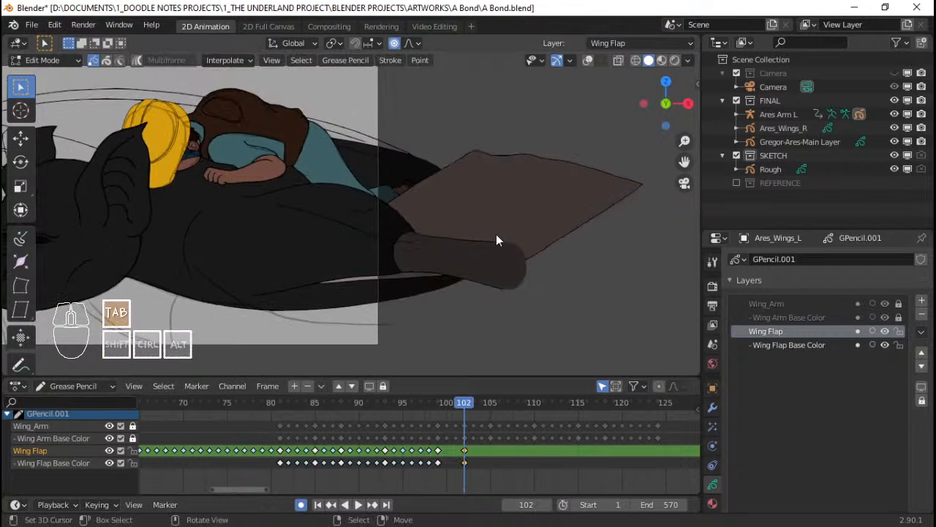
{"action": "key", "text": "q"}
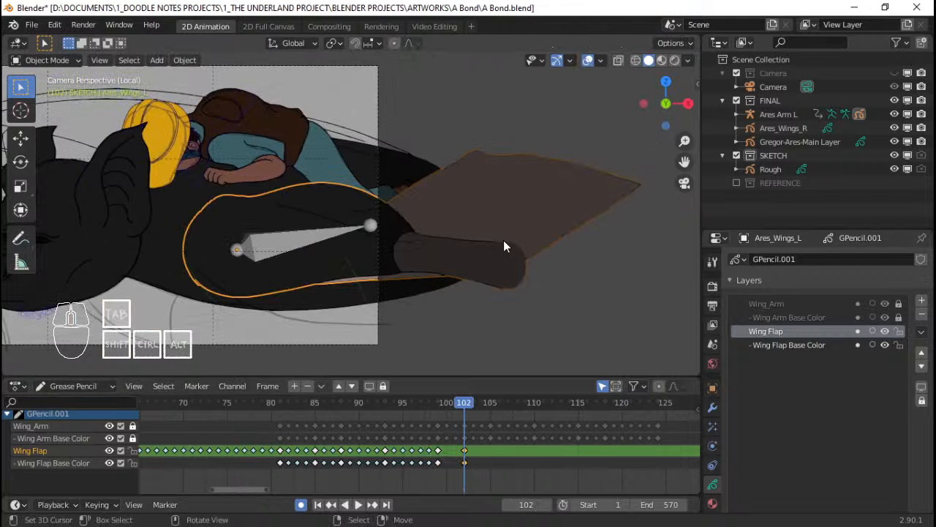
{"action": "key", "text": "Tab"}
{"action": "key", "text": "g"}
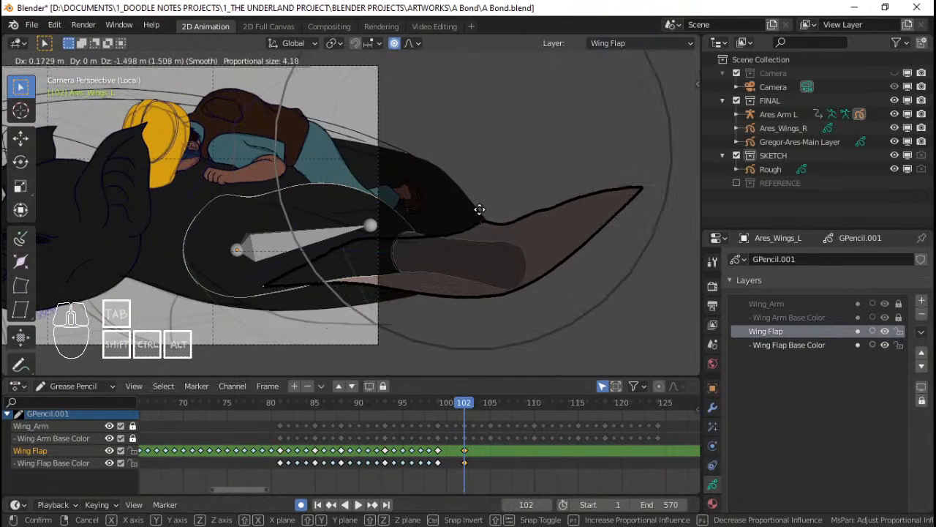
{"action": "scroll", "coordinate": [496, 307], "scroll_direction": "up", "scroll_amount": 5}
{"action": "left_click", "coordinate": [499, 279]}
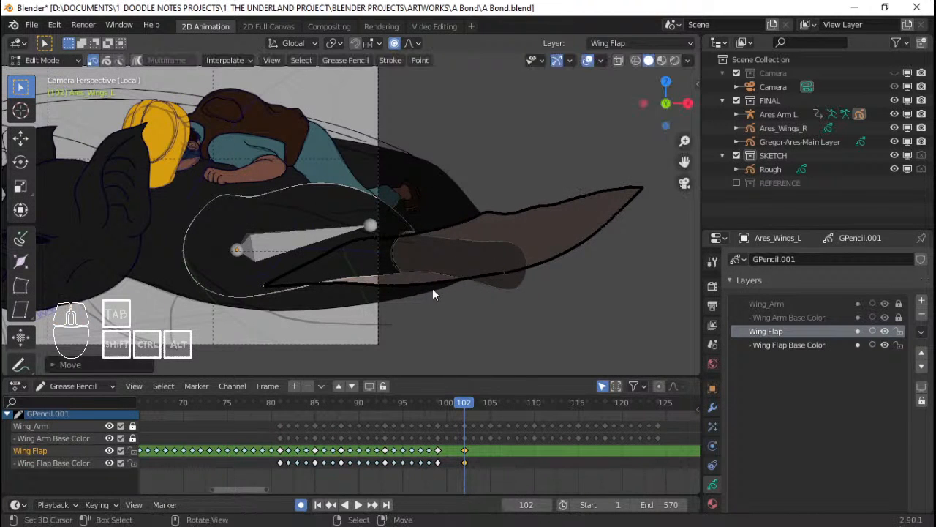
Raise the flap's bottom edge at two points near the elbow and upper arm at frame 102
{"action": "right_click", "coordinate": [410, 284]}
{"action": "key", "text": "g"}
{"action": "scroll", "coordinate": [409, 267], "scroll_direction": "up", "scroll_amount": 5}
{"action": "left_click", "coordinate": [409, 268]}
{"action": "right_click", "coordinate": [353, 282]}
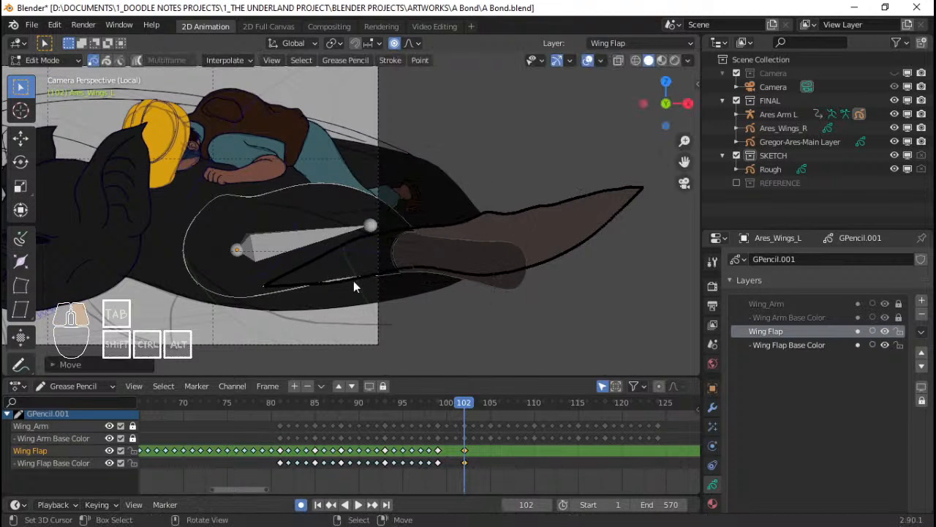
{"action": "key", "text": "g"}
{"action": "scroll", "coordinate": [354, 272], "scroll_direction": "up", "scroll_amount": 3}
{"action": "left_click", "coordinate": [353, 269]}
Interpolate a sequence of in-betweens for the flap layers between frames 99 and 102
{"action": "left_click_drag", "start_coordinate": [447, 441], "coordinate": [445, 444]}
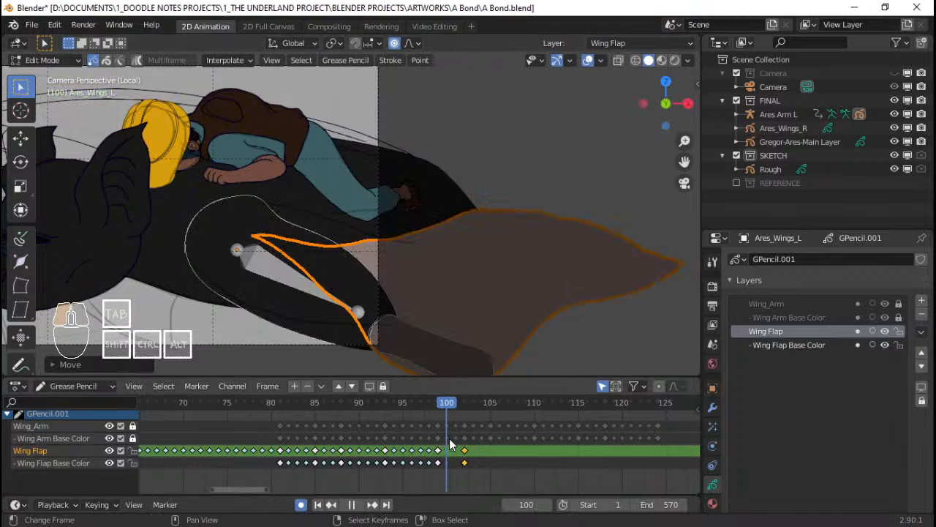
{"action": "left_click", "coordinate": [453, 444]}
{"action": "left_click", "coordinate": [225, 60]}
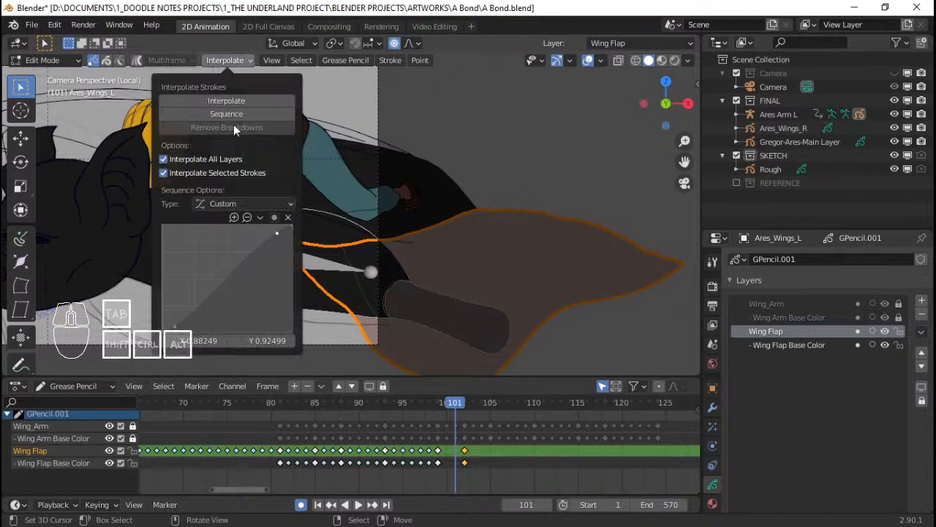
{"action": "left_click", "coordinate": [447, 462]}
Duplicate the frame 85 keys of both flap layers to frame 105 and interpolate the sequence from frame 102
{"action": "left_click_drag", "start_coordinate": [447, 462], "coordinate": [489, 453]}
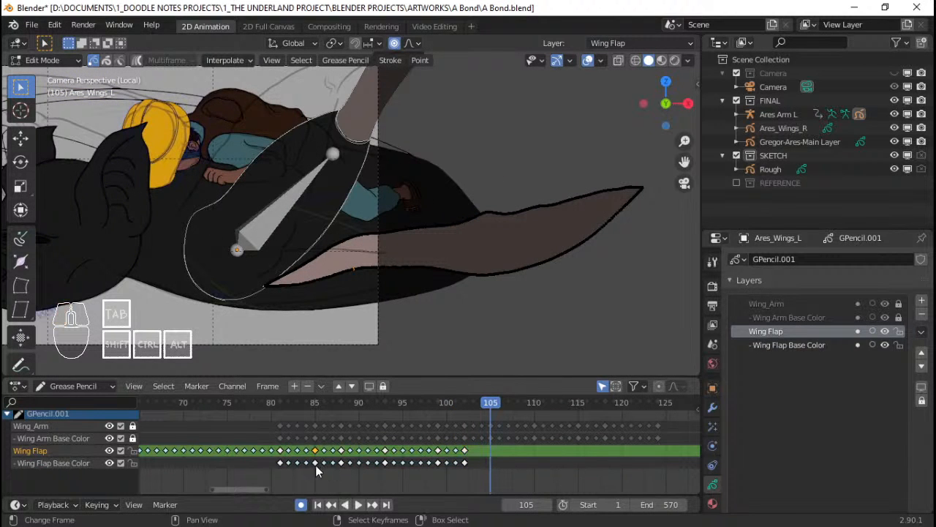
{"action": "mouse_move", "coordinate": [315, 465]}
{"action": "left_mouse_down"}
{"action": "mouse_move", "coordinate": [497, 470]}
{"action": "mouse_move", "coordinate": [482, 465]}
{"action": "left_mouse_up"}
{"action": "left_click", "coordinate": [490, 469]}
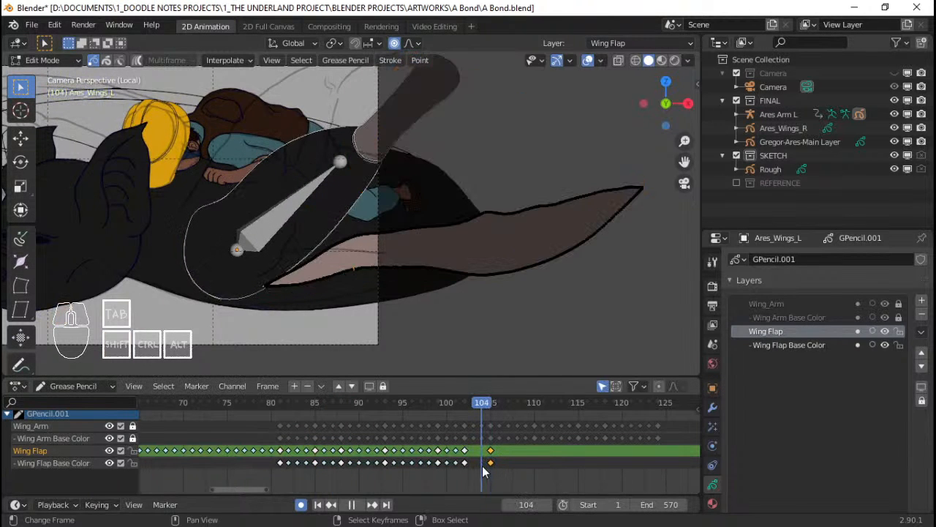
{"action": "key", "text": "a"}
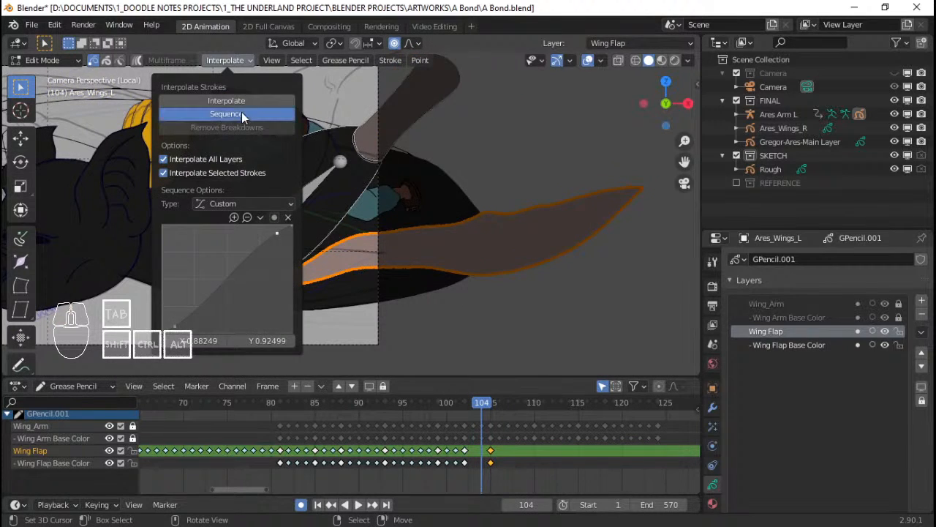
{"action": "left_click", "coordinate": [242, 112]}
Duplicate the frame 93 keys of Wing Flap and Wing Flap Base Color to frame 110
{"action": "mouse_move", "coordinate": [508, 439]}
{"action": "left_mouse_down"}
{"action": "mouse_move", "coordinate": [462, 454]}
{"action": "mouse_move", "coordinate": [484, 454]}
{"action": "mouse_move", "coordinate": [447, 436]}
{"action": "mouse_move", "coordinate": [473, 446]}
{"action": "mouse_move", "coordinate": [533, 441]}
{"action": "left_mouse_up"}
{"action": "left_click_drag", "start_coordinate": [344, 453], "coordinate": [383, 459]}
{"action": "key", "text": "shift"}
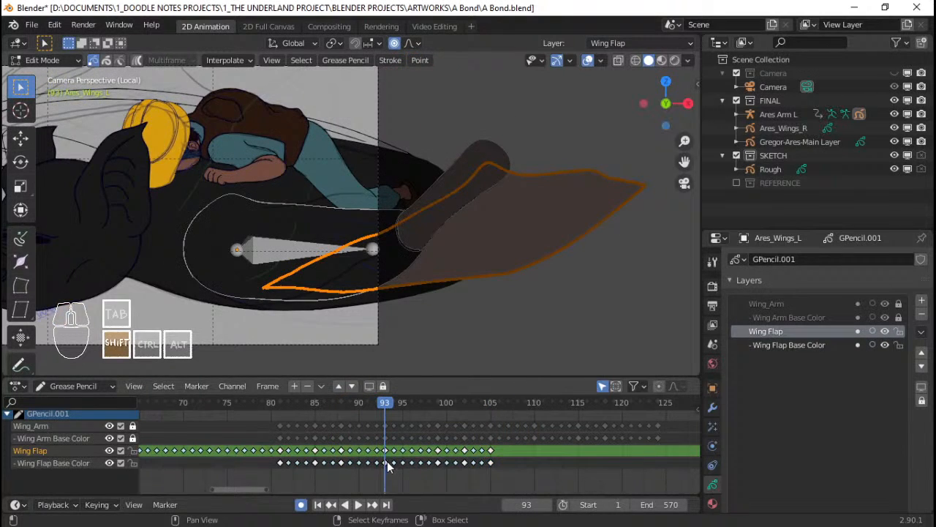
{"action": "key", "text": "shift+d"}
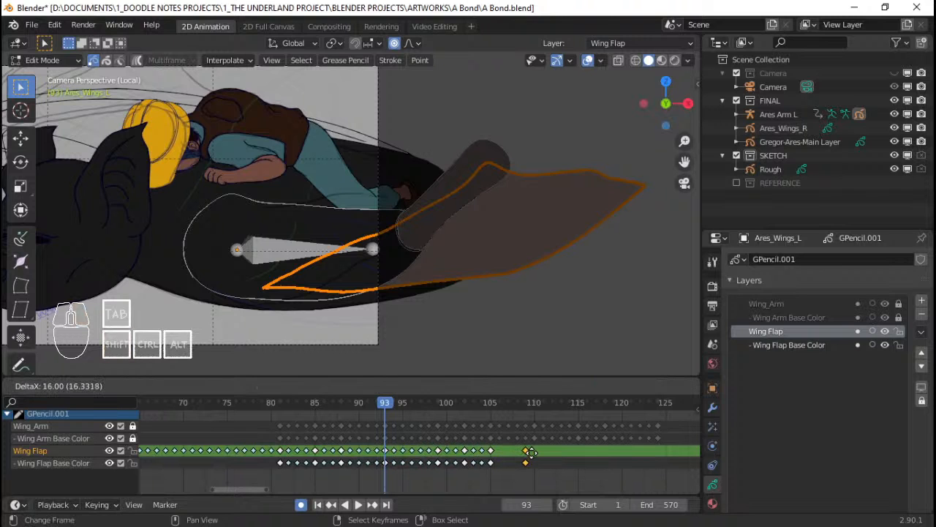
{"action": "left_click", "coordinate": [536, 453]}
Interpolate a sequence of in-betweens for the flap layers between frames 105 and 110
{"action": "key", "text": "space"}
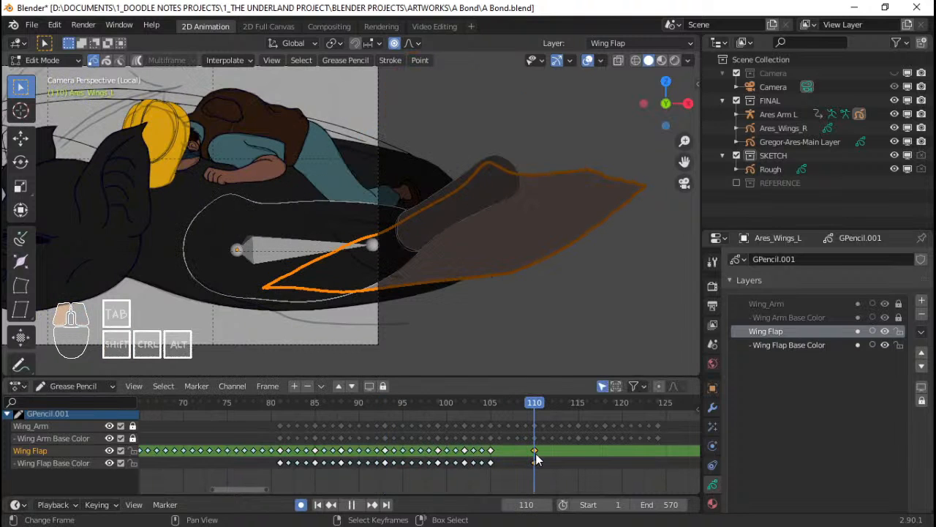
{"action": "key", "text": "Escape"}
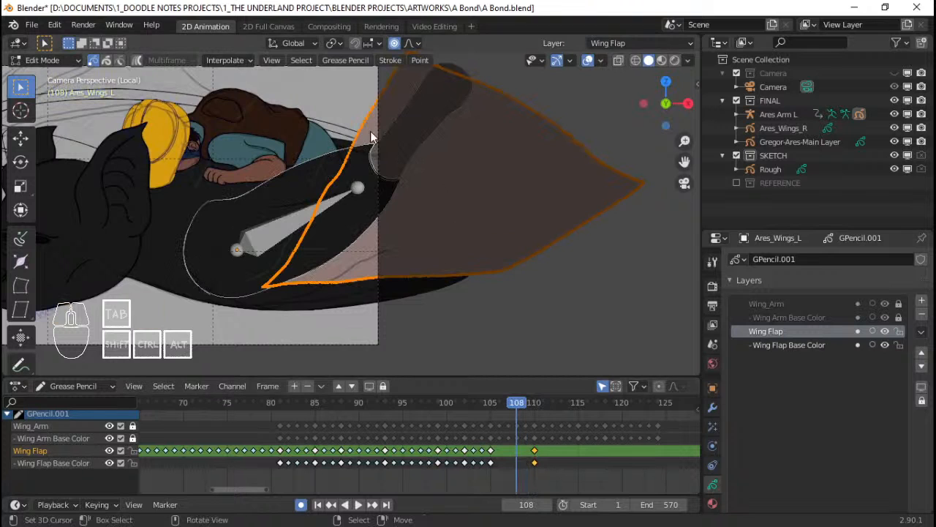
{"action": "left_click", "coordinate": [225, 60]}
{"action": "left_click", "coordinate": [238, 110]}
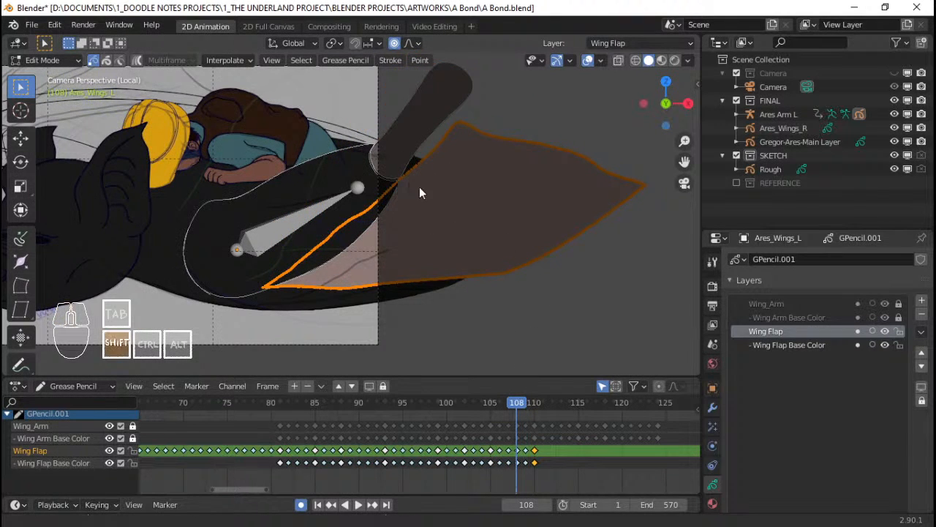
Raise the flap's top peak about 0.58 m to the forearm's end at frame 108, with proportional size 4.18
{"action": "middle_click_drag", "start_coordinate": [420, 186], "coordinate": [477, 201], "text": "shift"}
{"action": "right_click", "coordinate": [522, 136]}
{"action": "key", "text": "g"}
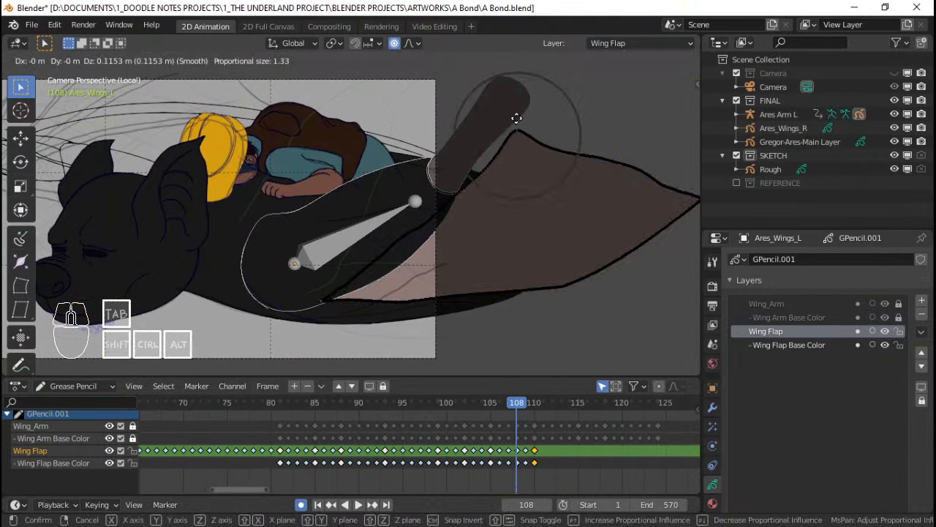
{"action": "scroll", "coordinate": [516, 113], "scroll_direction": "down", "scroll_amount": 3}
{"action": "scroll", "coordinate": [516, 110], "scroll_direction": "down", "scroll_amount": 2}
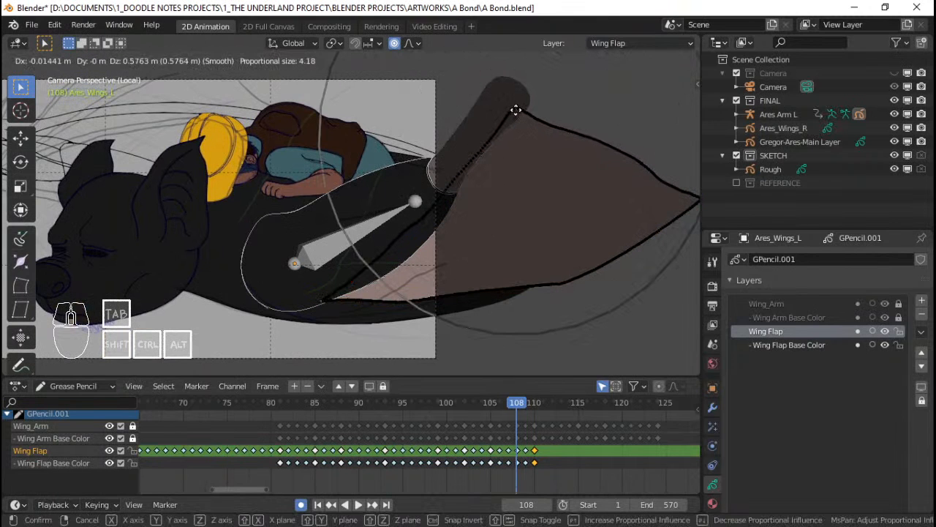
{"action": "left_click", "coordinate": [516, 110]}
Raise the flap's top peak to the forearm's end at frames 107 and 106, keeping proportional size 4.18
{"action": "left_click_drag", "start_coordinate": [516, 403], "coordinate": [508, 429]}
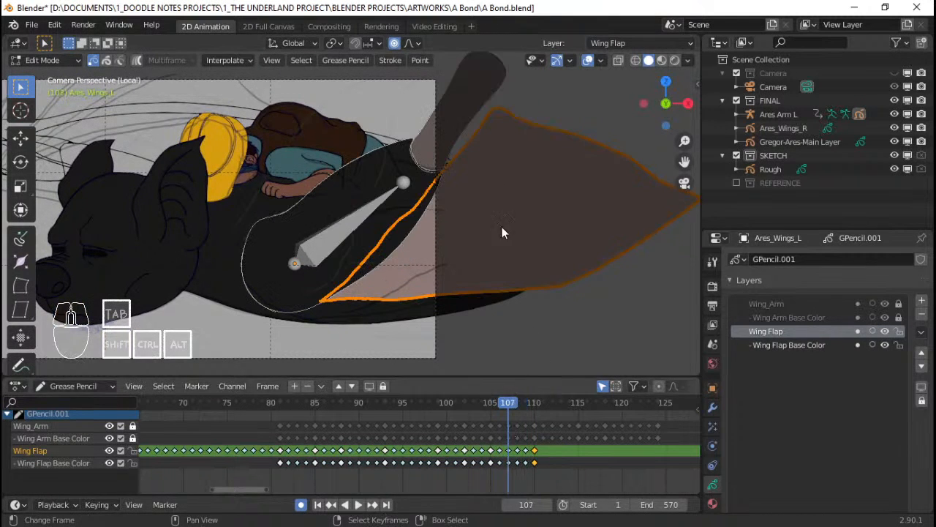
{"action": "right_click", "coordinate": [496, 108]}
{"action": "middle_click_drag", "start_coordinate": [497, 105], "coordinate": [506, 136], "text": "shift"}
{"action": "key", "text": "g"}
{"action": "left_click", "coordinate": [497, 114]}
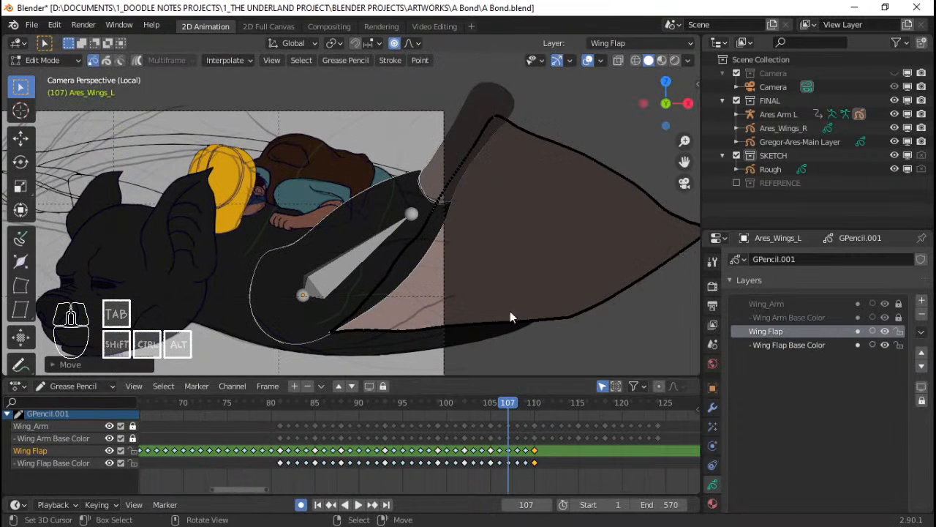
{"action": "left_click", "coordinate": [502, 454]}
{"action": "right_click", "coordinate": [480, 115]}
{"action": "key", "text": "g"}
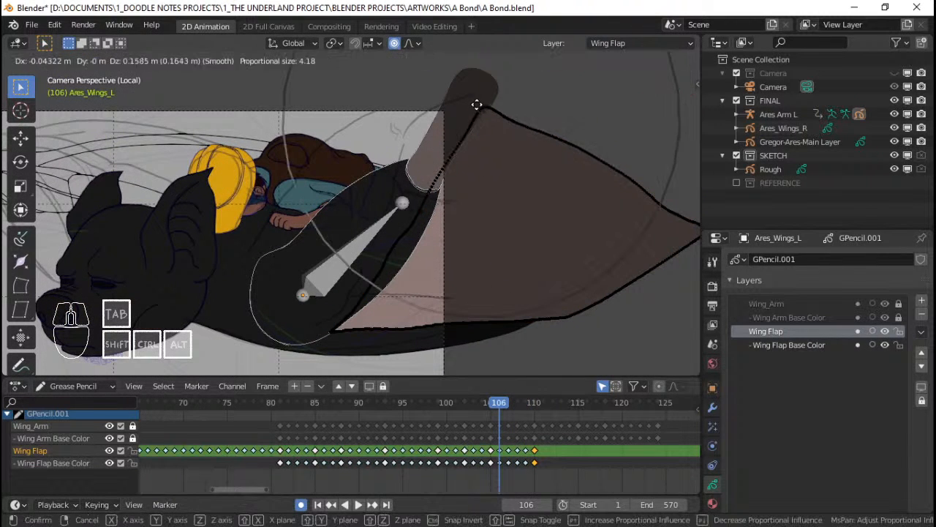
{"action": "left_click", "coordinate": [477, 104]}
Raise the flap's top peak onto the forearm at frame 109 and save the file
{"action": "left_click", "coordinate": [526, 453]}
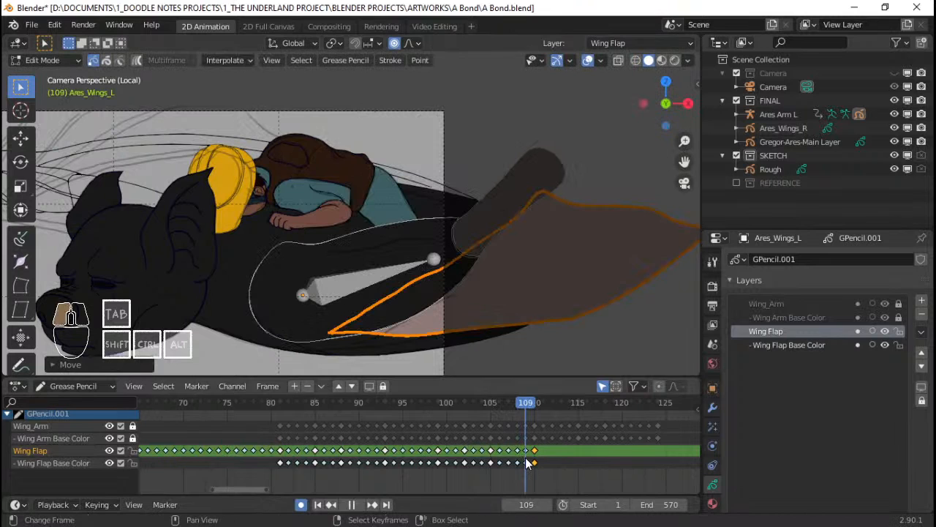
{"action": "right_click", "coordinate": [543, 219]}
{"action": "key", "text": "g"}
{"action": "left_click", "coordinate": [535, 180]}
{"action": "key", "text": "ctrl+s"}
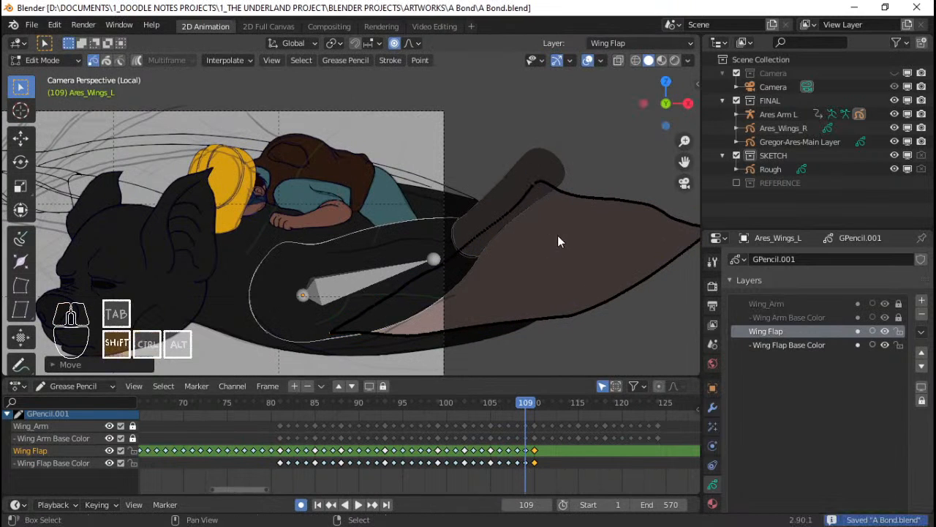
Duplicate the frame 99 keys of Wing Flap and Wing Flap Base Color to frame 115
{"action": "middle_click_drag", "start_coordinate": [557, 235], "coordinate": [423, 220], "text": "shift"}
{"action": "middle_click_drag", "start_coordinate": [545, 446], "coordinate": [509, 440], "text": "shift"}
{"action": "left_click_drag", "start_coordinate": [500, 447], "coordinate": [541, 454]}
{"action": "left_click_drag", "start_coordinate": [345, 454], "coordinate": [402, 452]}
{"action": "key", "text": "shift+d"}
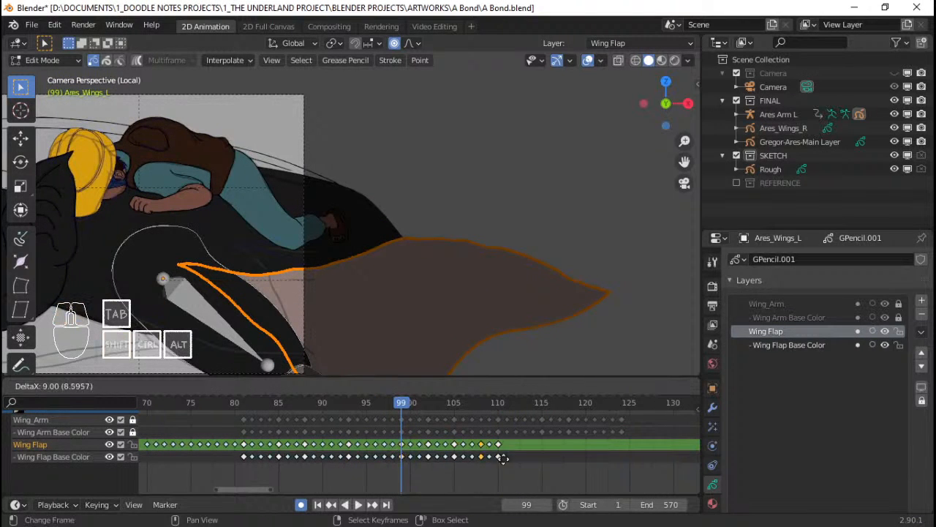
{"action": "left_click", "coordinate": [543, 459]}
Interpolate a sequence of in-betweens for the flap layers between frames 110 and 115
{"action": "left_click", "coordinate": [528, 455]}
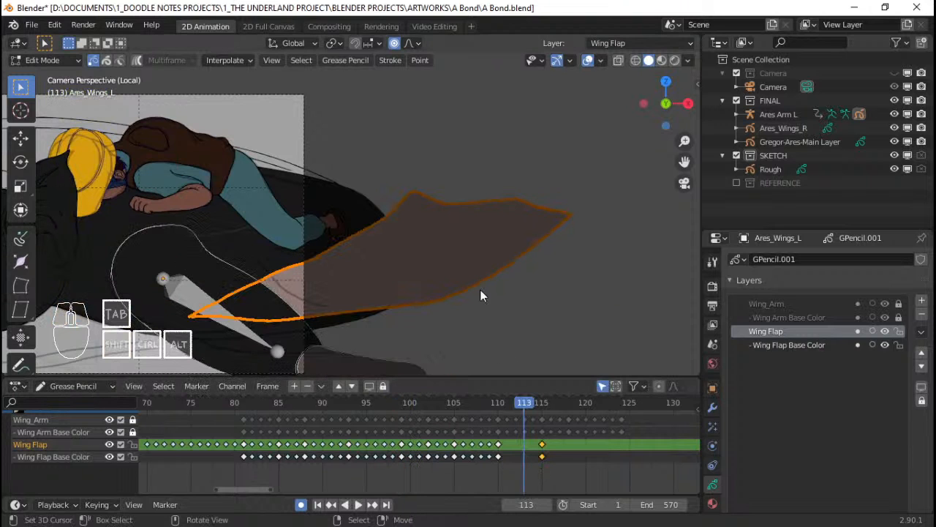
{"action": "left_click", "coordinate": [242, 61]}
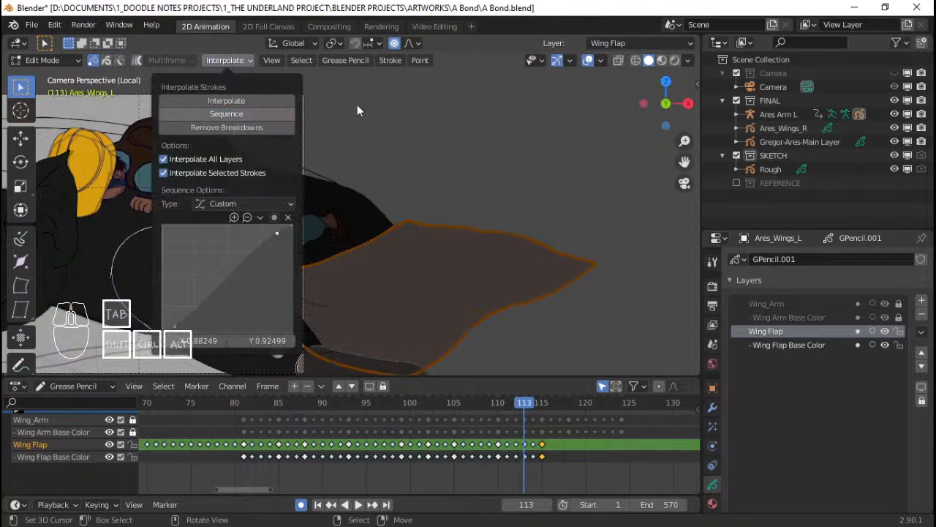
{"action": "left_click", "coordinate": [224, 113]}
Move the flap's lower tip onto the forearm's end at frame 118 and rotate it about 8.7°, with proportional size 4.18
{"action": "key", "text": "space"}
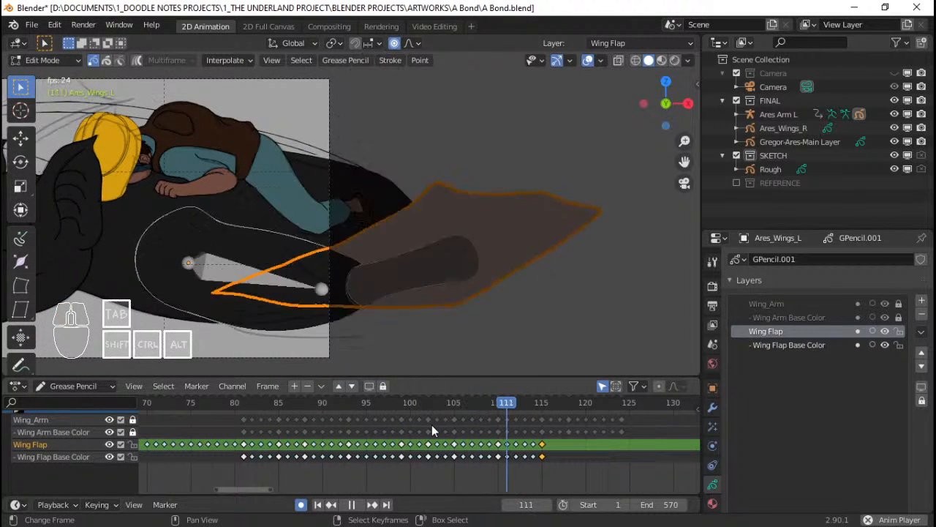
{"action": "left_click_drag", "start_coordinate": [531, 417], "coordinate": [567, 418]}
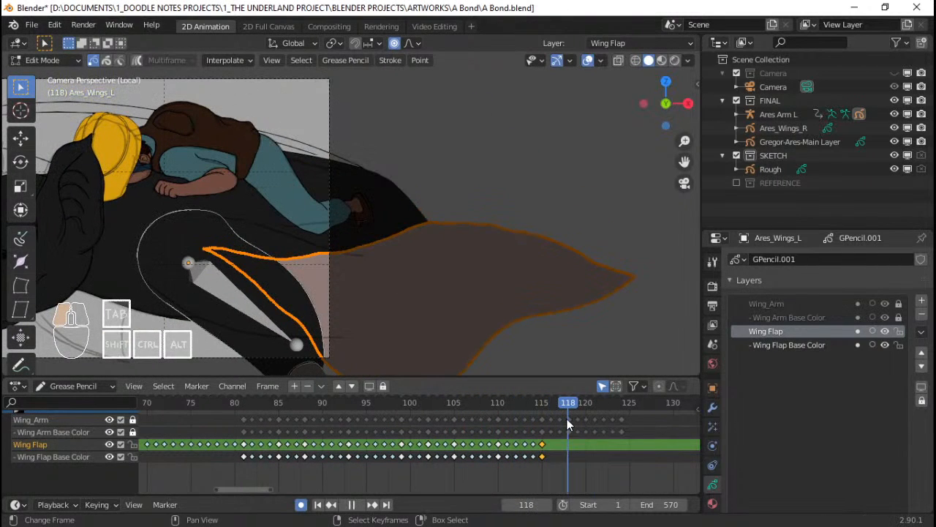
{"action": "mouse_move", "coordinate": [437, 364]}
{"action": "middle_mouse_down", "text": "shift"}
{"action": "mouse_move", "coordinate": [472, 306]}
{"action": "mouse_move", "coordinate": [504, 292]}
{"action": "middle_mouse_up", "text": "shift"}
{"action": "right_click", "coordinate": [460, 353]}
{"action": "key", "text": "g"}
{"action": "left_click", "coordinate": [469, 332]}
{"action": "key", "text": "r"}
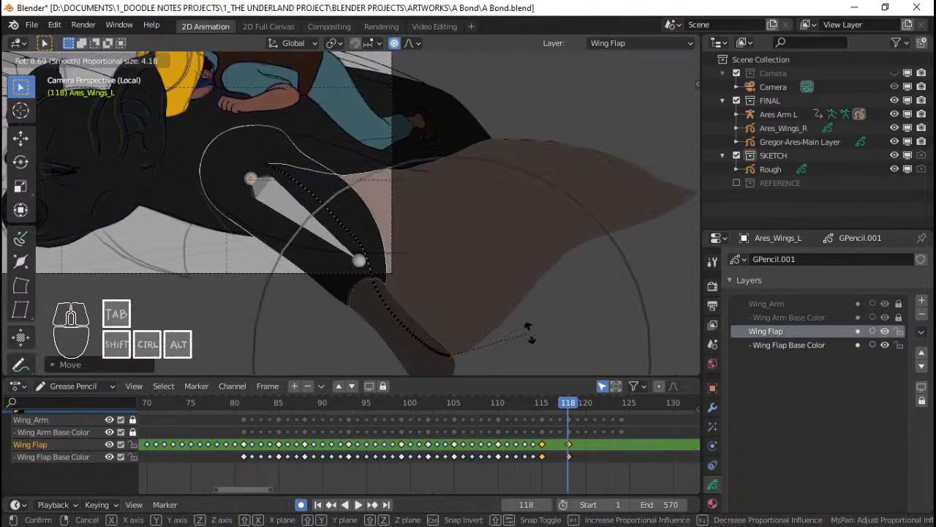
{"action": "left_click", "coordinate": [527, 333]}
Select the whole flap stroke and interpolate a sequence of in-betweens between frames 115 and 118
{"action": "key", "text": "ctrl+l"}
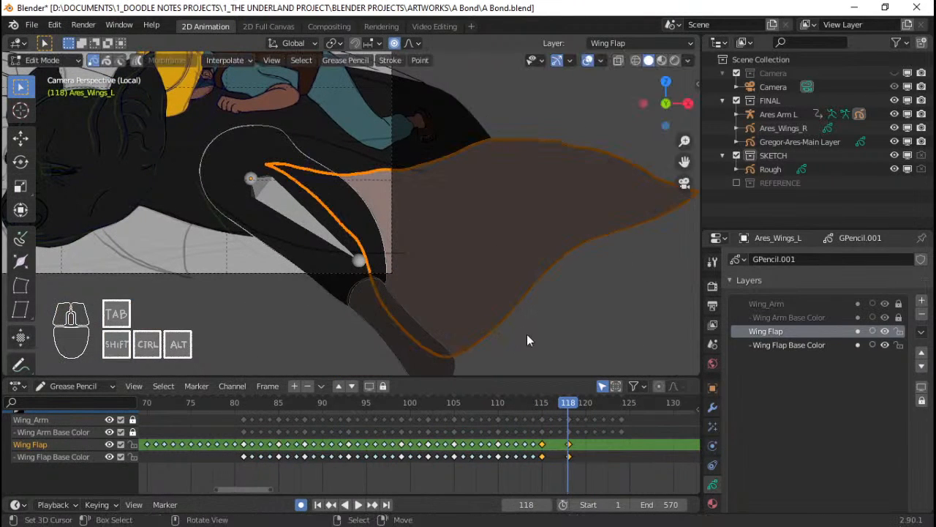
{"action": "left_click", "coordinate": [554, 464]}
{"action": "left_click", "coordinate": [238, 59]}
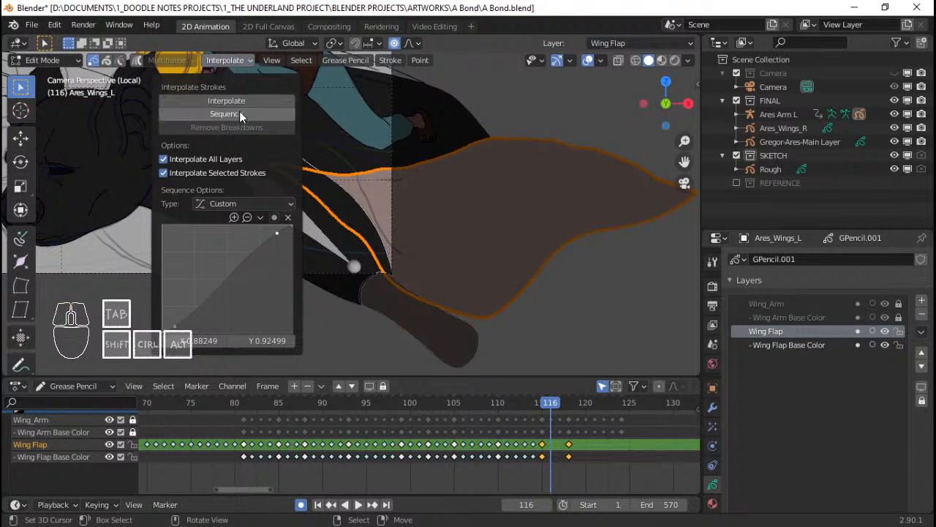
{"action": "left_click", "coordinate": [239, 111]}
{"action": "left_click_drag", "start_coordinate": [575, 460], "coordinate": [620, 456]}
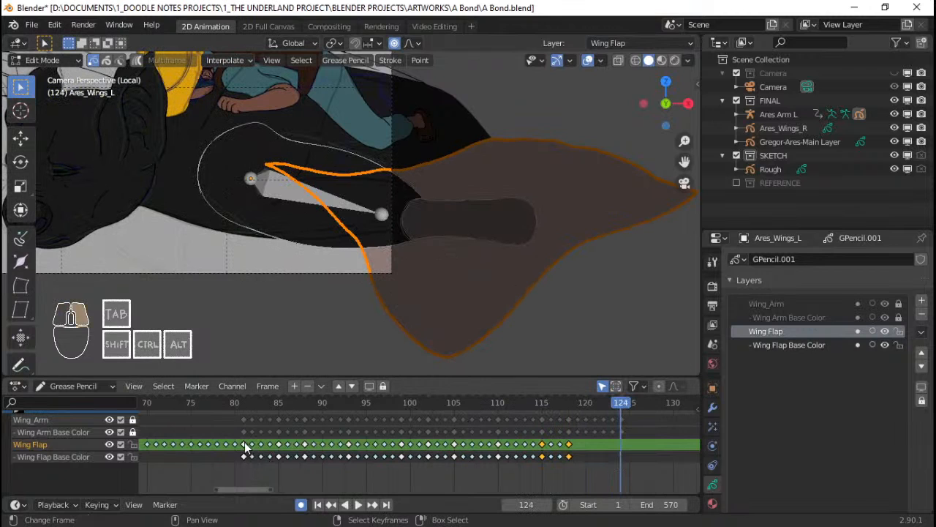
{"action": "left_click_drag", "start_coordinate": [247, 456], "coordinate": [623, 465]}
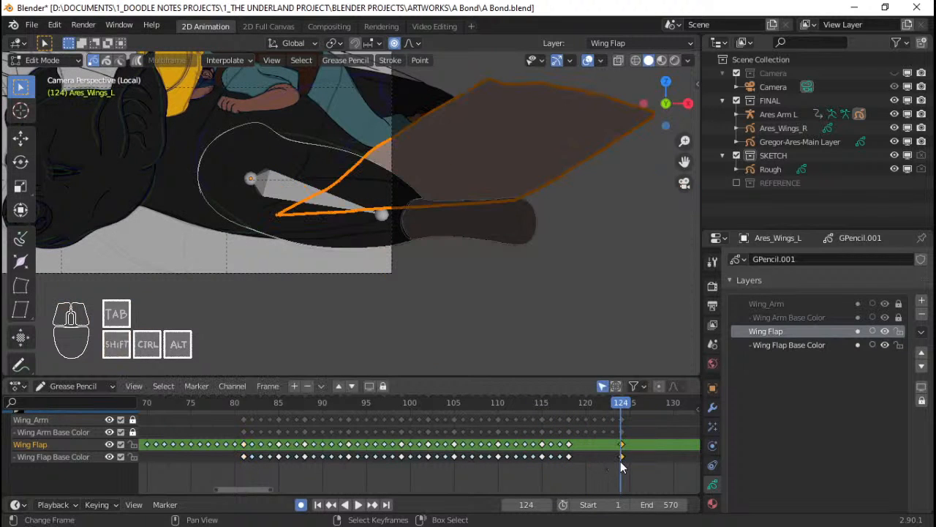
{"action": "scroll", "coordinate": [294, 445], "scroll_direction": "down", "scroll_amount": 5}
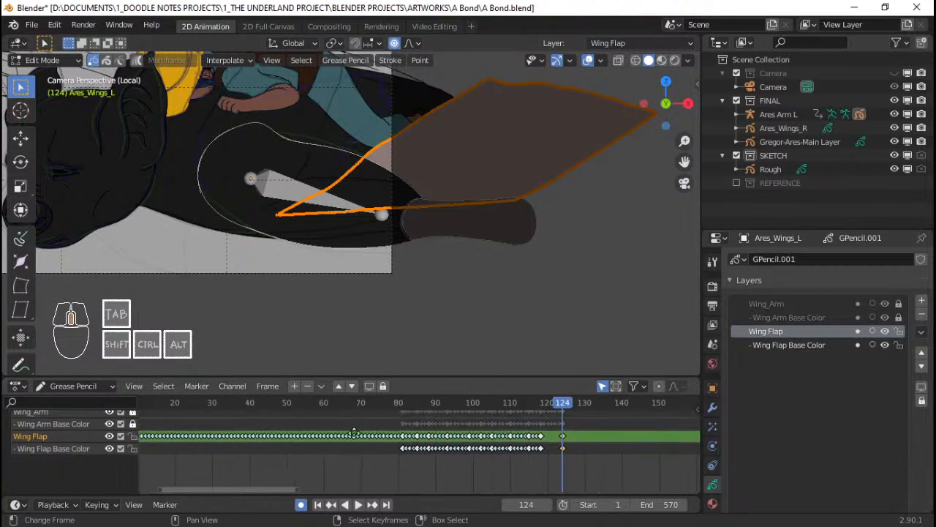
{"action": "scroll", "coordinate": [484, 445], "scroll_direction": "up", "scroll_amount": 2}
{"action": "middle_click_drag", "start_coordinate": [595, 453], "coordinate": [494, 428]}
{"action": "scroll", "coordinate": [494, 429], "scroll_direction": "up", "scroll_amount": 2}
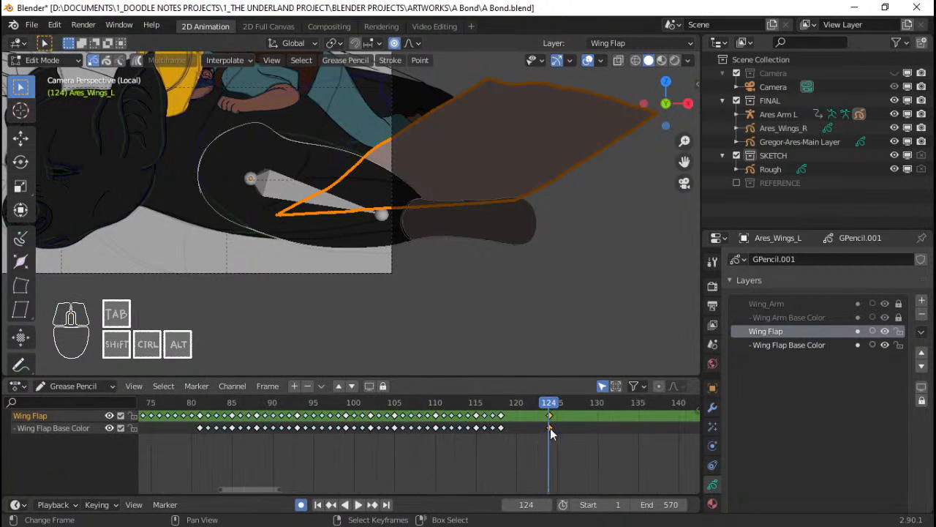
{"action": "middle_click_drag", "start_coordinate": [559, 414], "coordinate": [529, 437]}
{"action": "key", "text": "x"}
{"action": "left_click", "coordinate": [528, 437]}
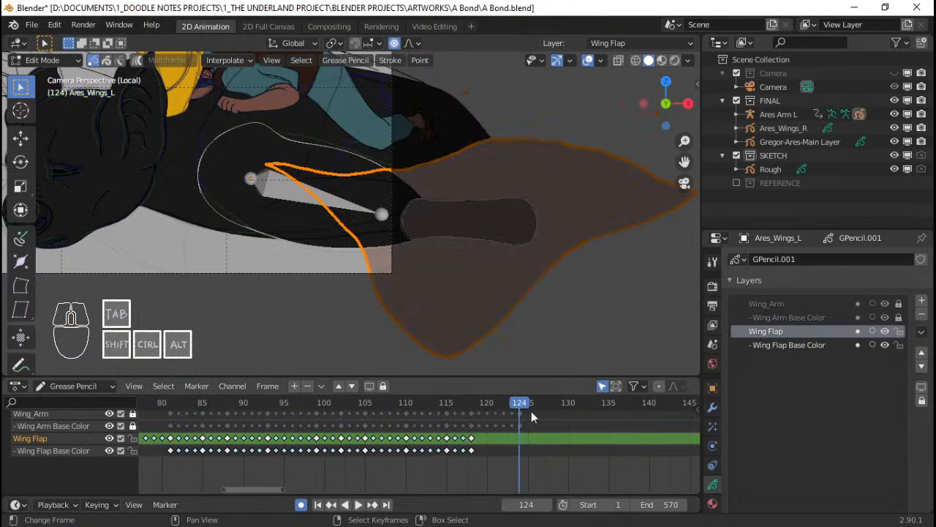
Move the flap's lower tip onto the forearm's end at frame 124 with proportional size 5.05, adjust its rotation, and key the pose
{"action": "left_click", "coordinate": [447, 365]}
{"action": "key", "text": "g"}
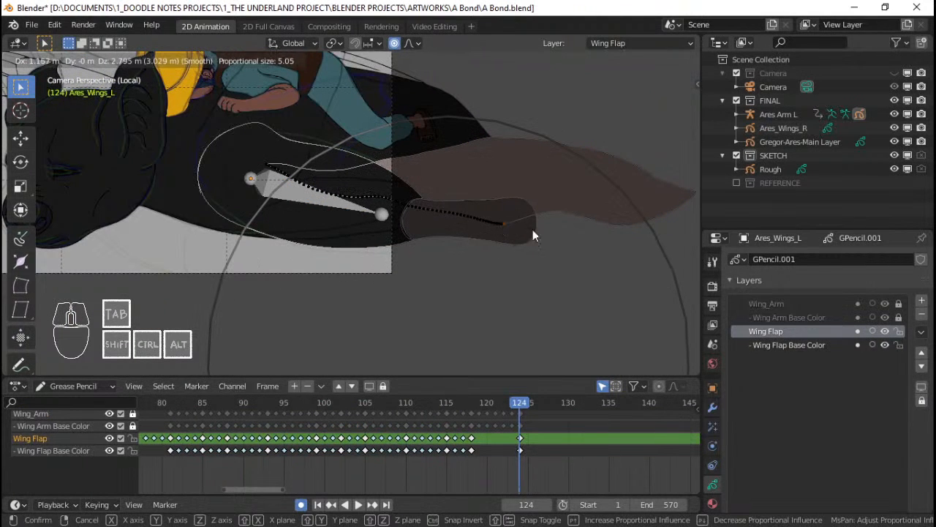
{"action": "left_click", "coordinate": [532, 229]}
{"action": "key", "text": "r"}
{"action": "left_click", "coordinate": [551, 230]}
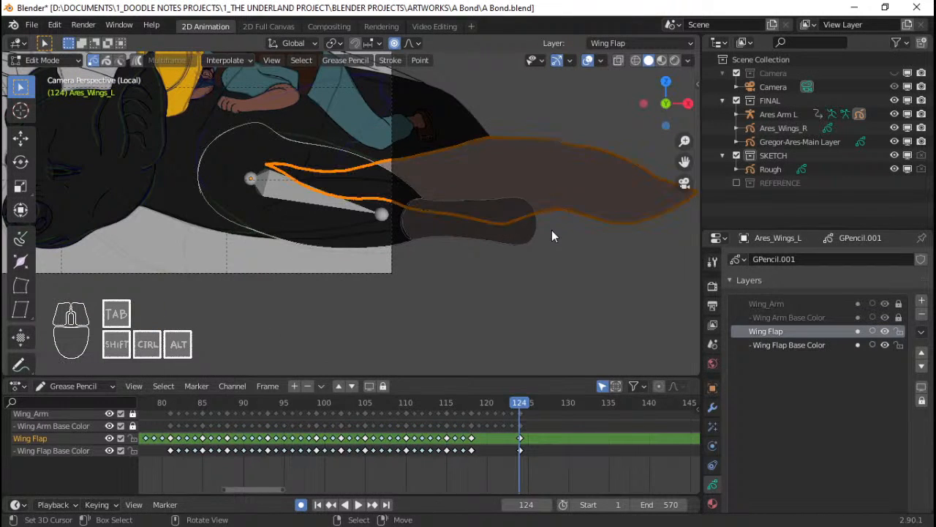
{"action": "key", "text": "i"}
{"action": "left_click", "coordinate": [479, 263]}
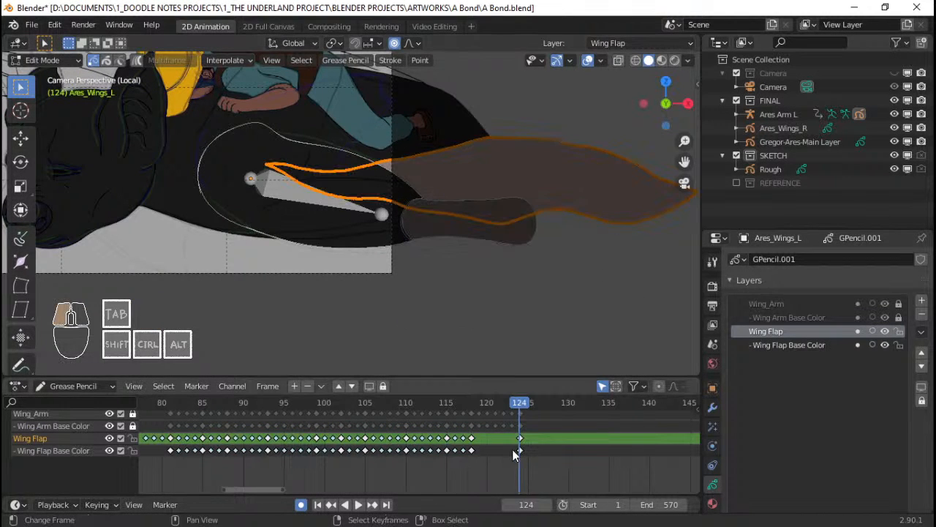
Select the whole flap stroke at frame 121 and interpolate a sequence of in-betweens between frames 118 and 124
{"action": "key", "text": "Left"}
{"action": "key", "text": "Left"}
{"action": "key", "text": "Left"}
{"action": "key", "text": "a"}
{"action": "left_click", "coordinate": [247, 63]}
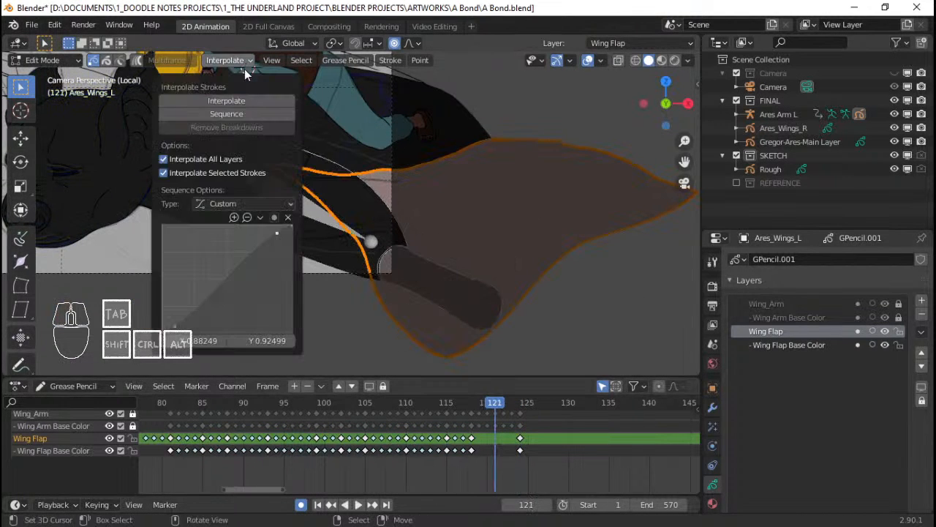
{"action": "left_click", "coordinate": [227, 113]}
Play back the animation through frame 124 without overlays to check how the flap follows the wing arm
{"action": "key", "text": "space"}
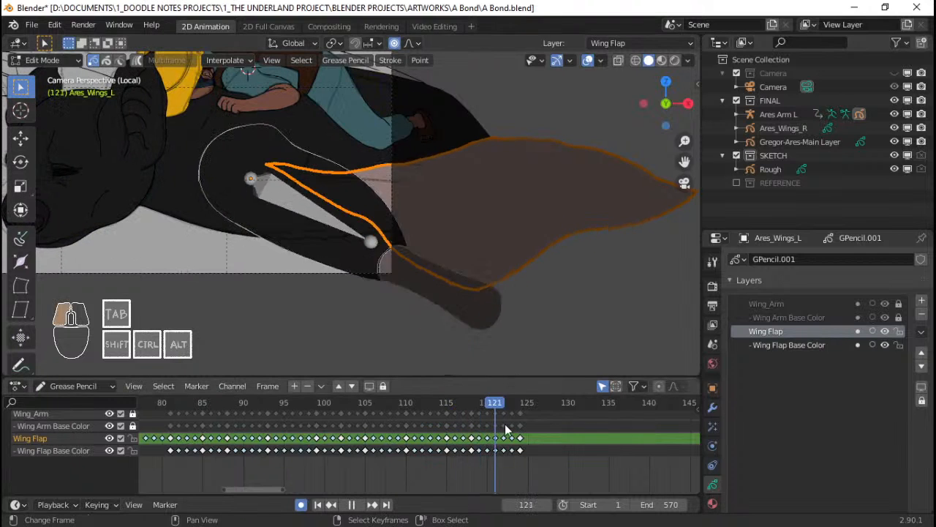
{"action": "key", "text": "space"}
{"action": "scroll", "coordinate": [561, 429], "scroll_direction": "down", "scroll_amount": 5}
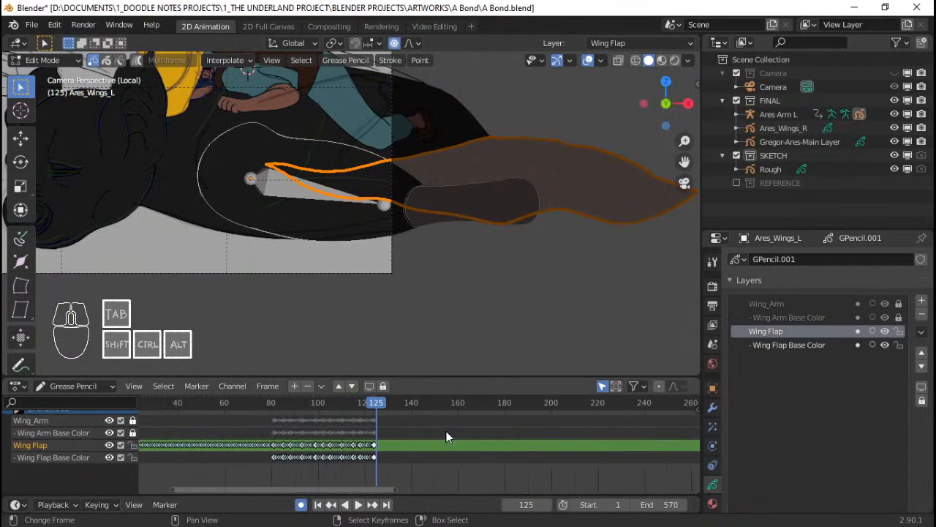
{"action": "left_click", "coordinate": [397, 441]}
{"action": "key", "text": "space"}
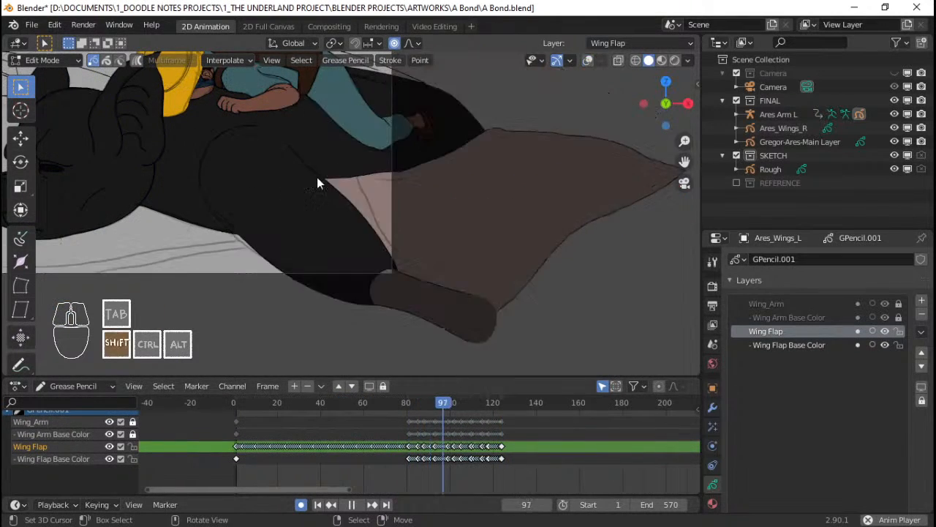
{"action": "key", "text": "space"}
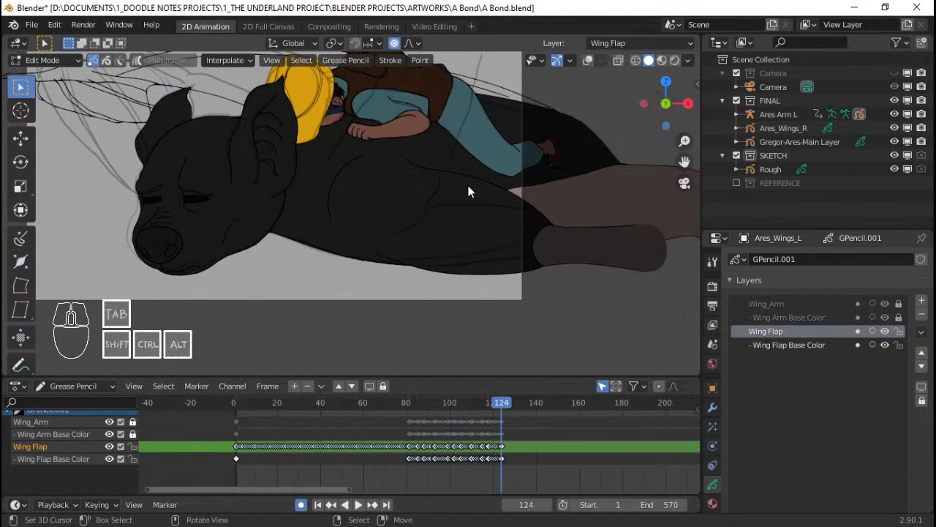
Show the full scene through the camera and switch to Object Mode
{"action": "key", "text": "KP_0"}
{"action": "key", "text": "KP_0"}
{"action": "key", "text": "ctrl+Tab"}
{"action": "left_click", "coordinate": [396, 208]}
{"action": "scroll", "coordinate": [507, 198], "scroll_direction": "up", "scroll_amount": 2}
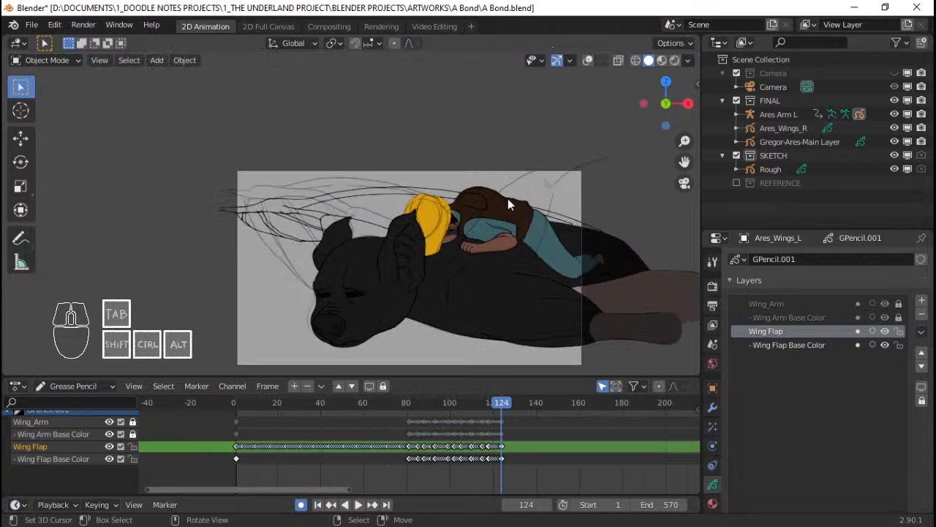
{"action": "left_click", "coordinate": [547, 166]}
Select the Camera object and set its passepartout opacity to 1.000
{"action": "left_click", "coordinate": [771, 86]}
{"action": "scroll", "coordinate": [812, 419], "scroll_direction": "down", "scroll_amount": 8}
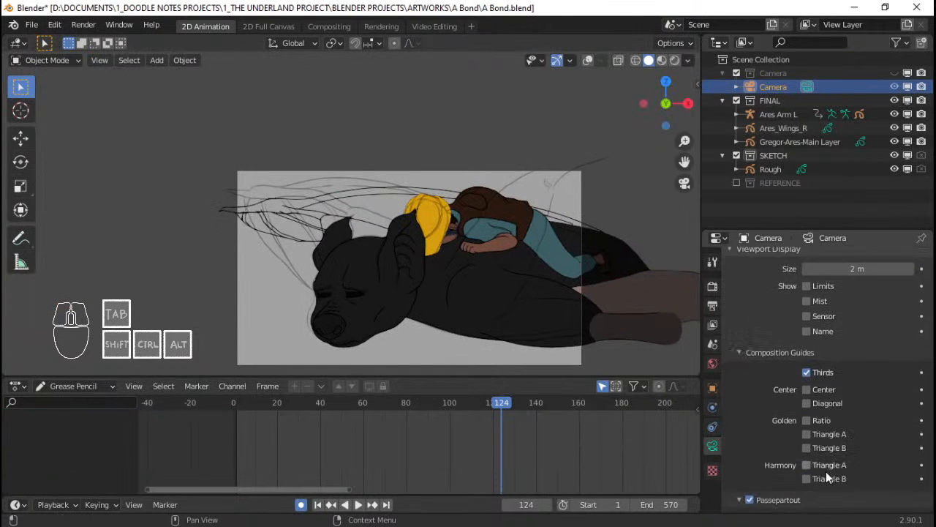
{"action": "scroll", "coordinate": [826, 471], "scroll_direction": "down", "scroll_amount": 2}
{"action": "left_click_drag", "start_coordinate": [842, 487], "coordinate": [932, 489]}
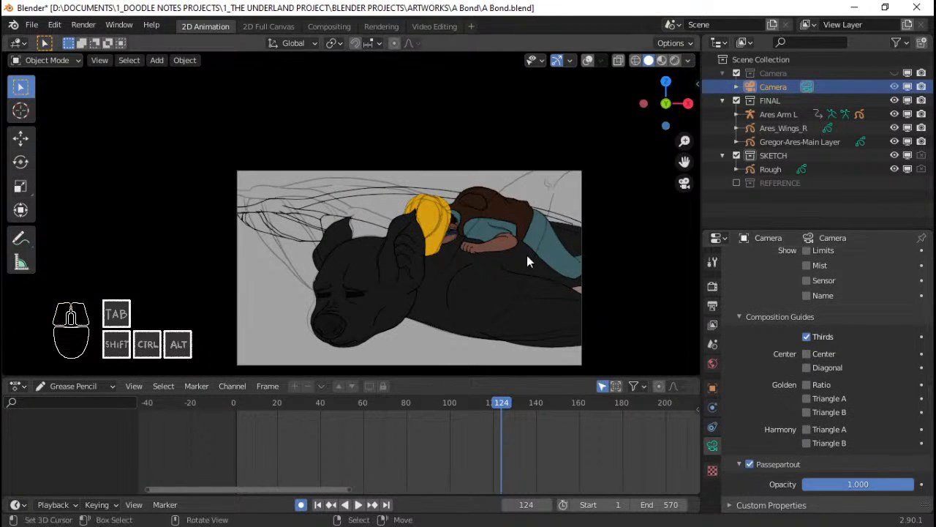
Hide the SKETCH collection in the viewports and save the file
{"action": "scroll", "coordinate": [528, 260], "scroll_direction": "up", "scroll_amount": 1}
{"action": "middle_click_drag", "start_coordinate": [537, 289], "coordinate": [449, 242], "text": "shift"}
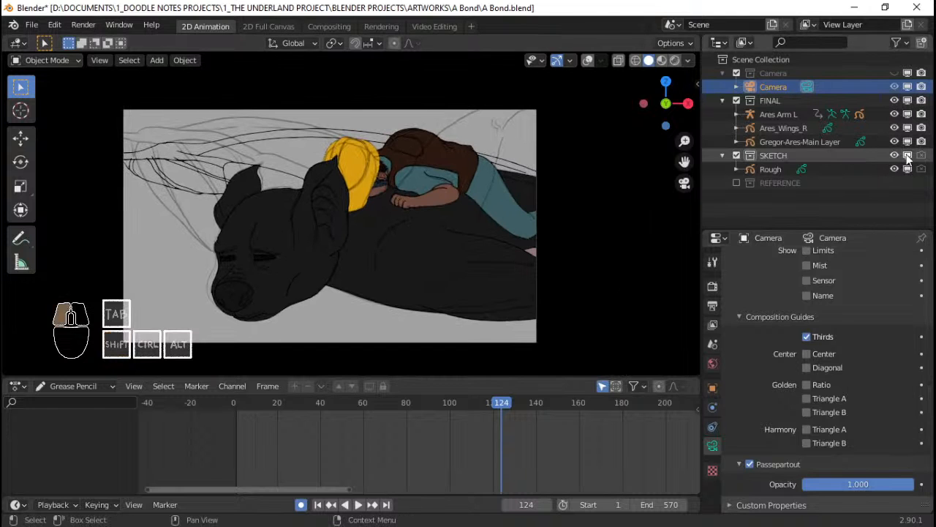
{"action": "left_click", "coordinate": [907, 155]}
{"action": "key", "text": "ctrl+s"}
Play the animation from the first frame to about frame 134 to examine the wing motion near the frame's edge
{"action": "key", "text": "shift+Left"}
{"action": "key", "text": "space"}
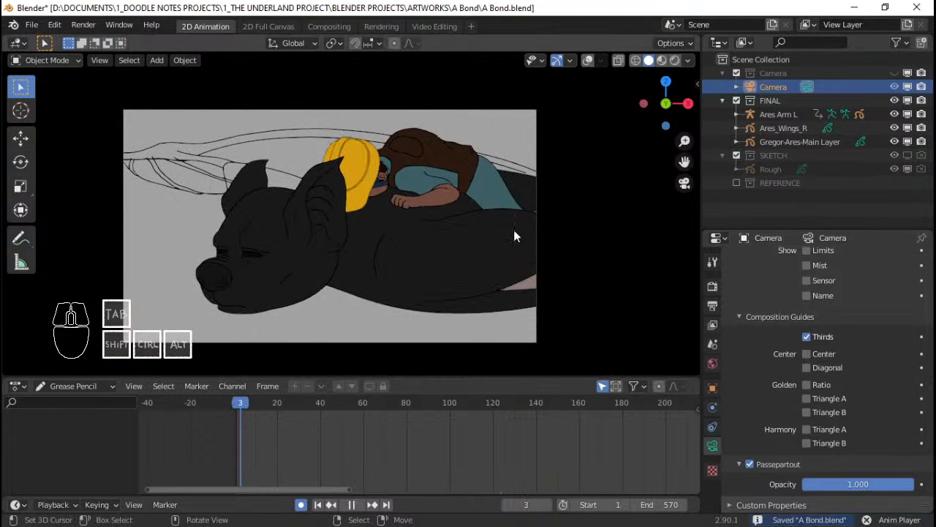
{"action": "scroll", "coordinate": [537, 224], "scroll_direction": "up", "scroll_amount": 3}
{"action": "scroll", "coordinate": [550, 228], "scroll_direction": "down", "scroll_amount": 2}
{"action": "middle_click_drag", "start_coordinate": [535, 221], "coordinate": [491, 205], "text": "shift"}
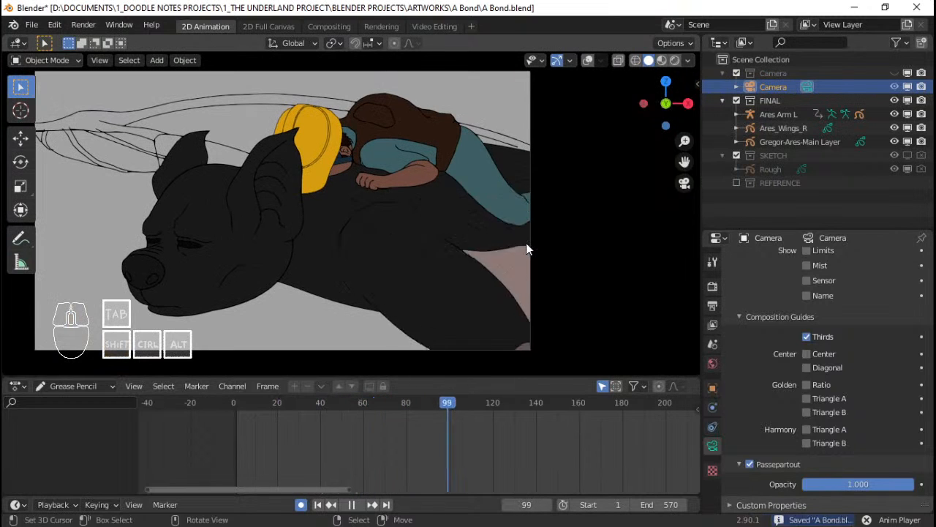
{"action": "key", "text": "space"}
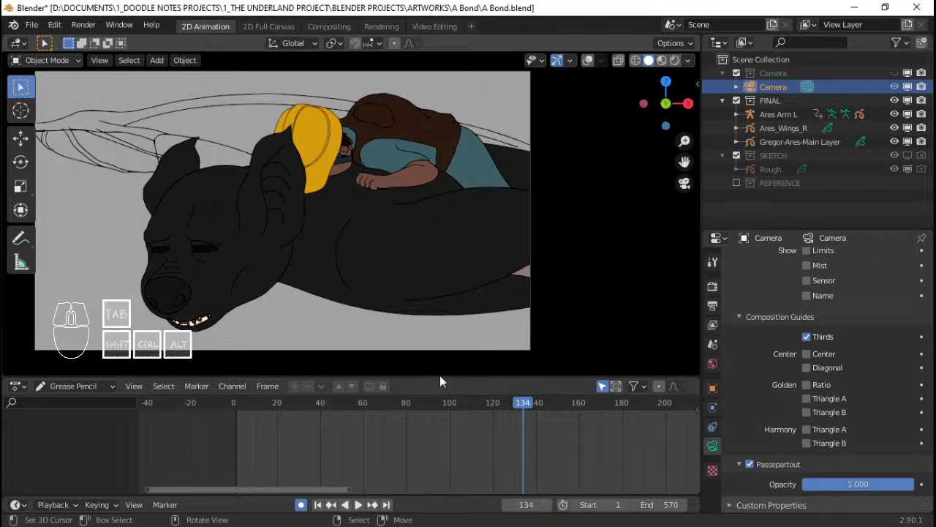
Scrub between about frames 94 and 135 to check the wing poses, and save the file
{"action": "mouse_move", "coordinate": [439, 403]}
{"action": "left_mouse_down"}
{"action": "mouse_move", "coordinate": [362, 442]}
{"action": "mouse_move", "coordinate": [466, 453]}
{"action": "left_mouse_up"}
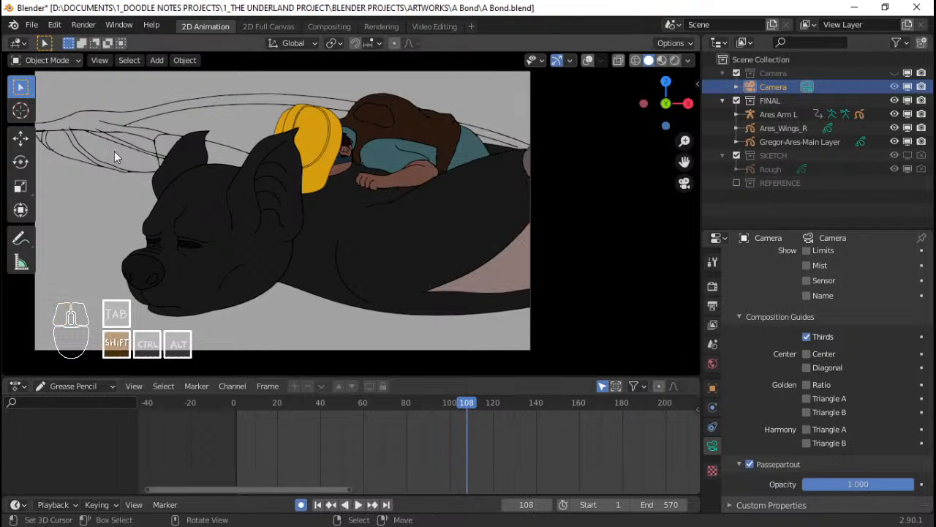
{"action": "middle_click_drag", "start_coordinate": [114, 151], "coordinate": [232, 180], "text": "shift"}
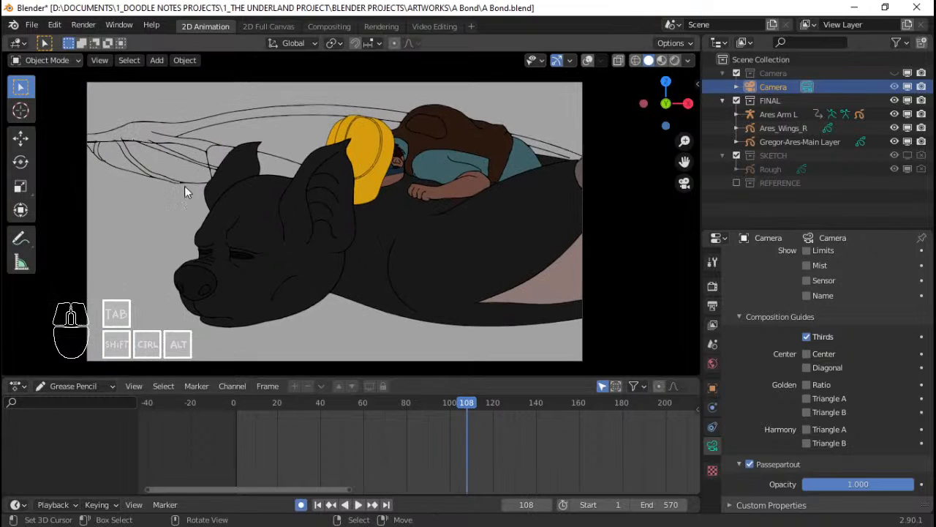
{"action": "mouse_move", "coordinate": [324, 458]}
{"action": "left_mouse_down"}
{"action": "mouse_move", "coordinate": [472, 443]}
{"action": "mouse_move", "coordinate": [427, 444]}
{"action": "mouse_move", "coordinate": [436, 444]}
{"action": "left_mouse_up"}
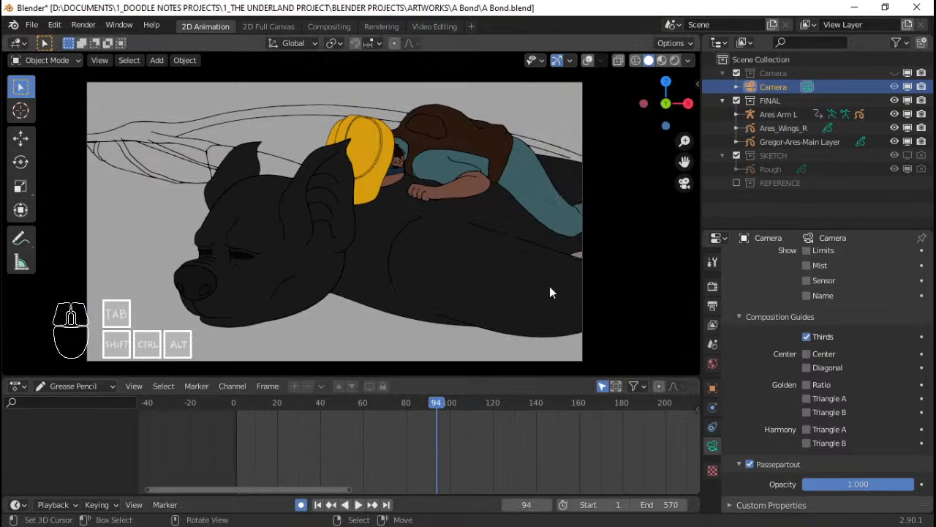
{"action": "mouse_move", "coordinate": [448, 482]}
{"action": "left_mouse_down"}
{"action": "mouse_move", "coordinate": [459, 469]}
{"action": "mouse_move", "coordinate": [527, 465]}
{"action": "left_mouse_up"}
{"action": "middle_click_drag", "start_coordinate": [549, 459], "coordinate": [481, 452]}
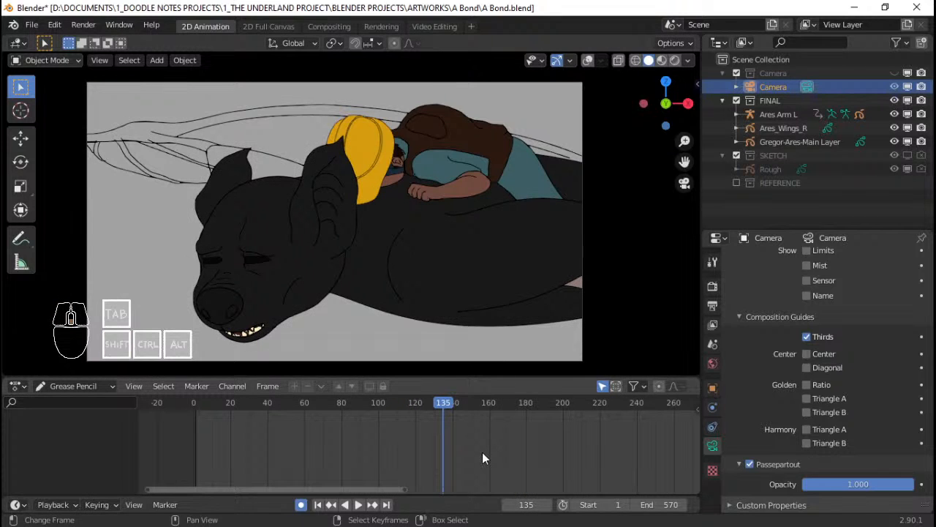
{"action": "key", "text": "ctrl+s"}
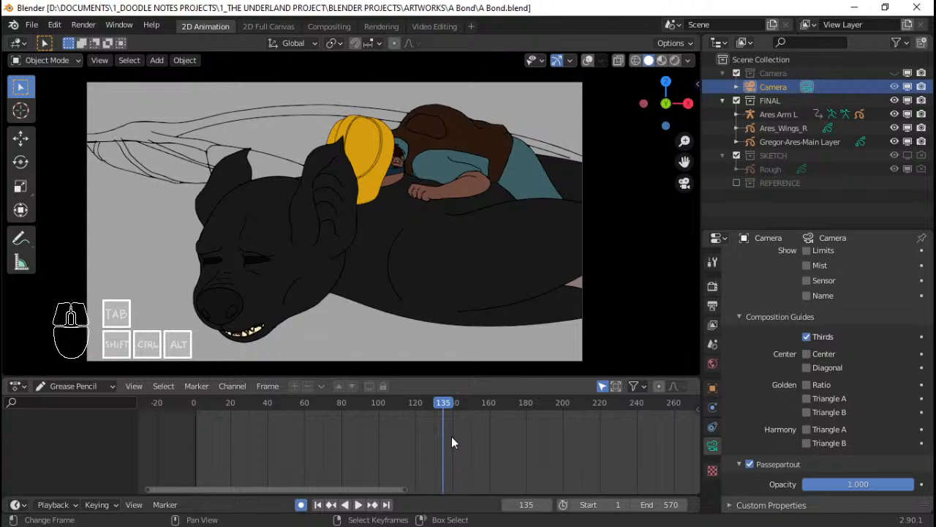
Replay the animation from about frame 40 to frame 128 to review the wing's movement
{"action": "left_click", "coordinate": [270, 438]}
{"action": "key", "text": "space"}
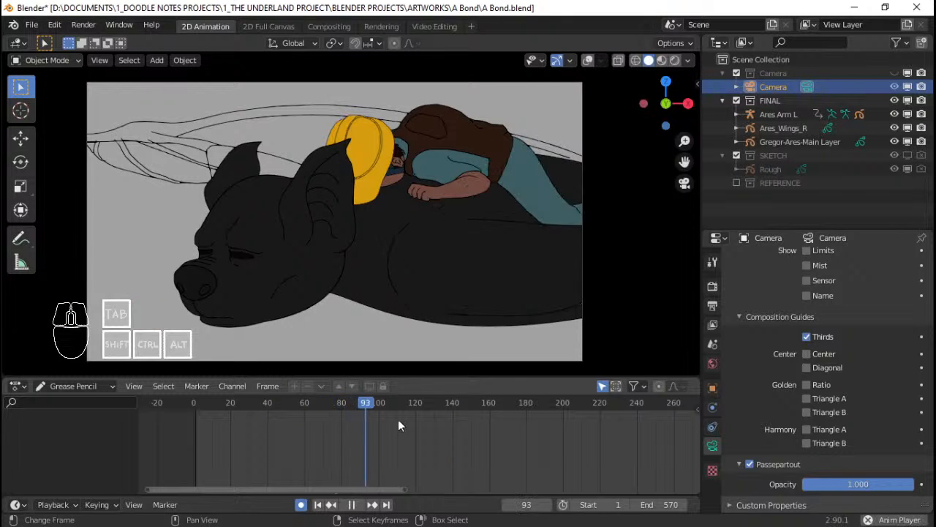
{"action": "key", "text": "space"}
{"action": "key", "text": "space"}
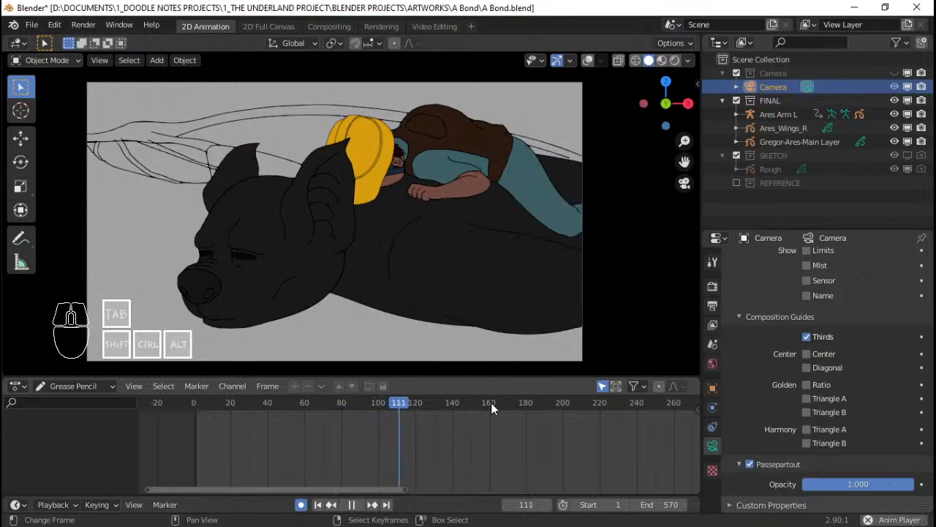
{"action": "key", "text": "space"}
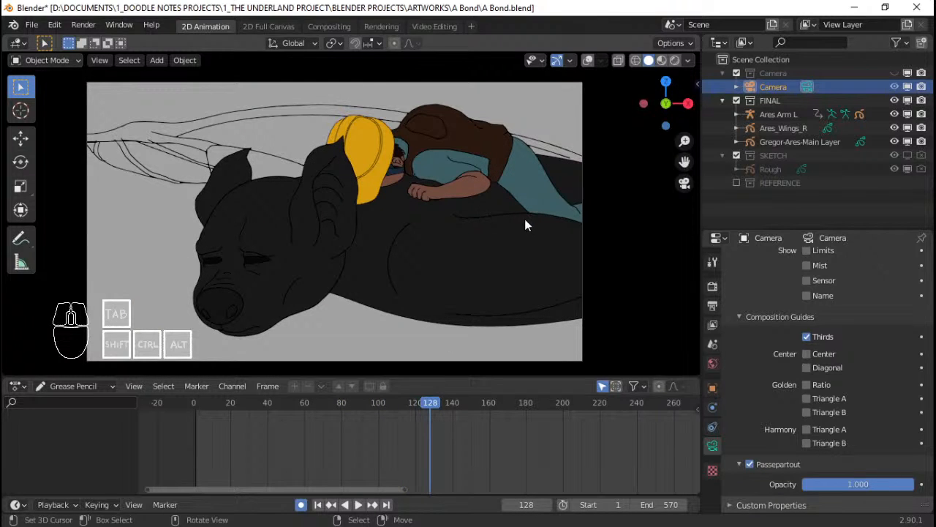
Play the full animation from frame 0 in a maximized viewport, stop at frame 557, and restore the normal layout
{"action": "scroll", "coordinate": [443, 424], "scroll_direction": "down", "scroll_amount": 4}
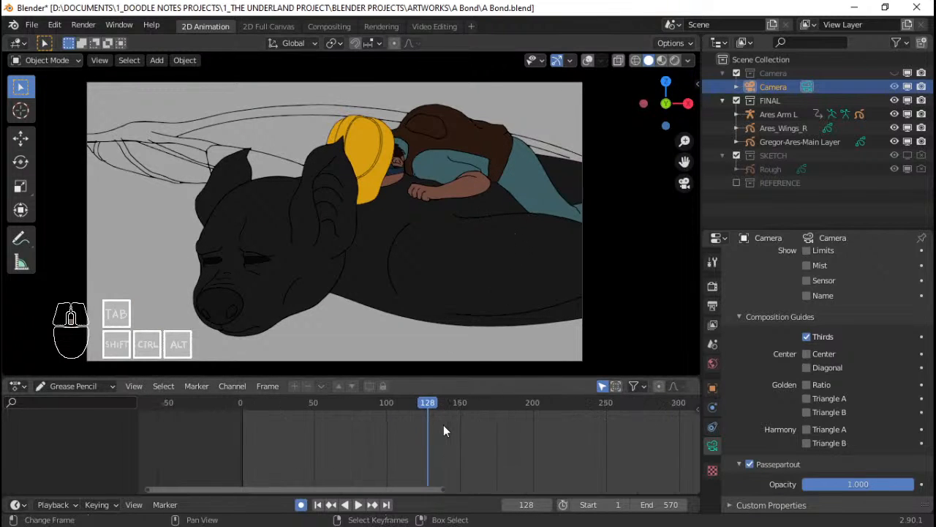
{"action": "scroll", "coordinate": [474, 437], "scroll_direction": "down", "scroll_amount": 4}
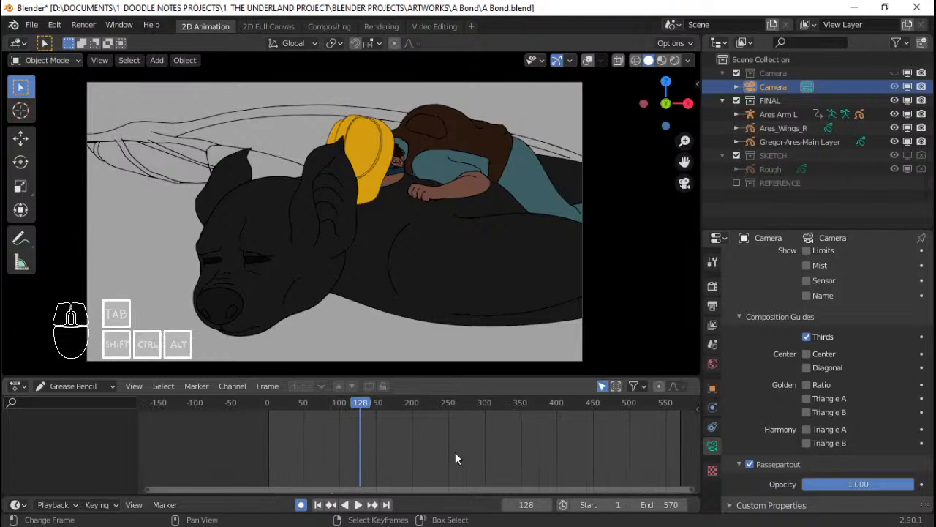
{"action": "key", "text": "space"}
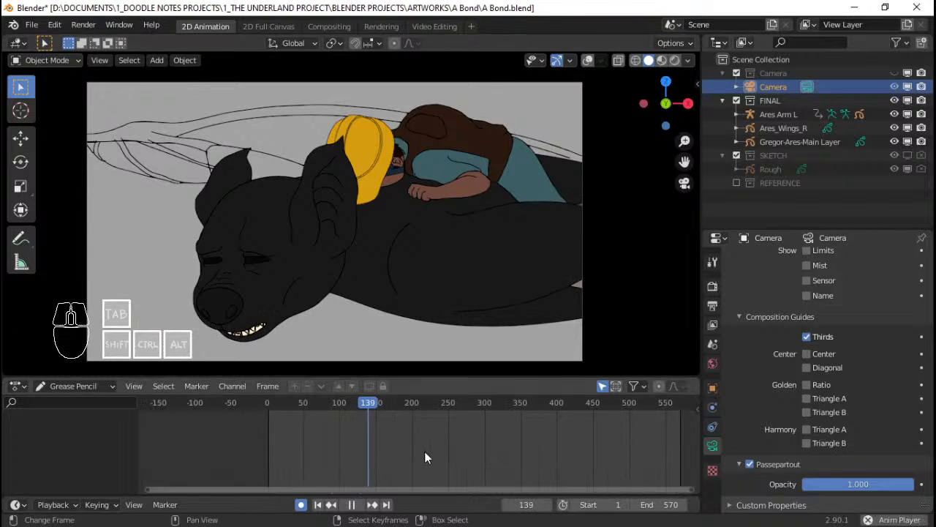
{"action": "left_click", "coordinate": [265, 434]}
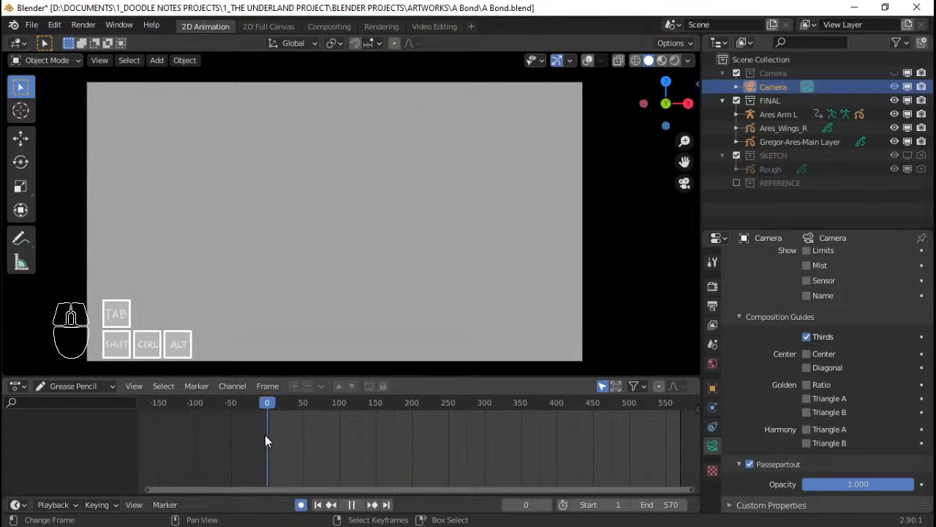
{"action": "key", "text": "ctrl+space"}
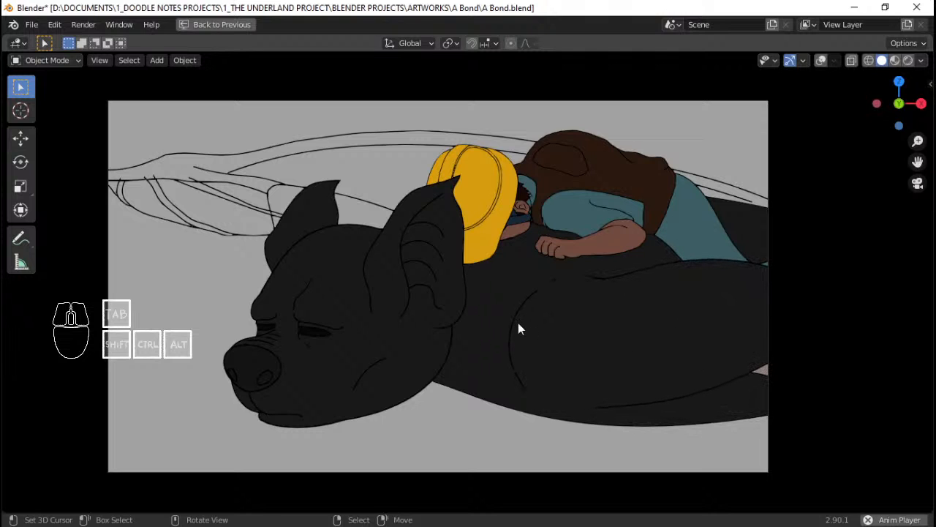
{"action": "key", "text": "space"}
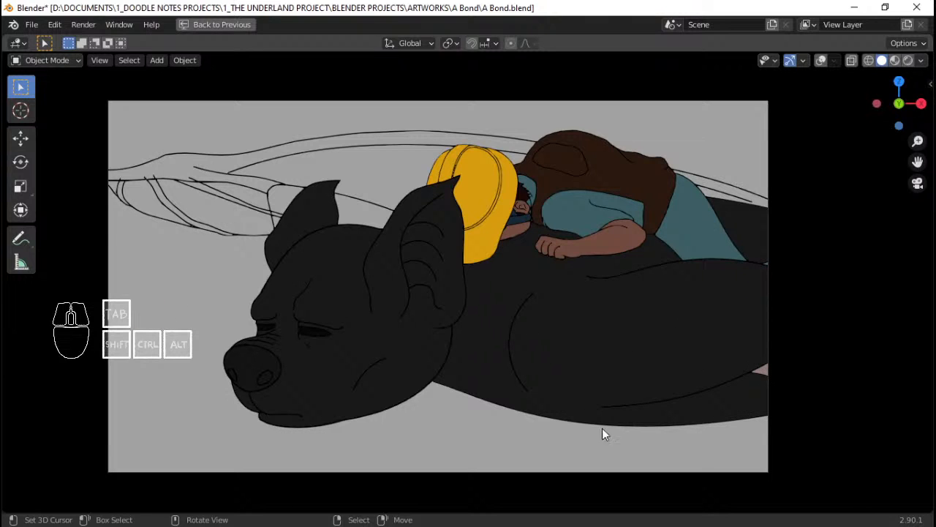
{"action": "left_click", "coordinate": [244, 23]}
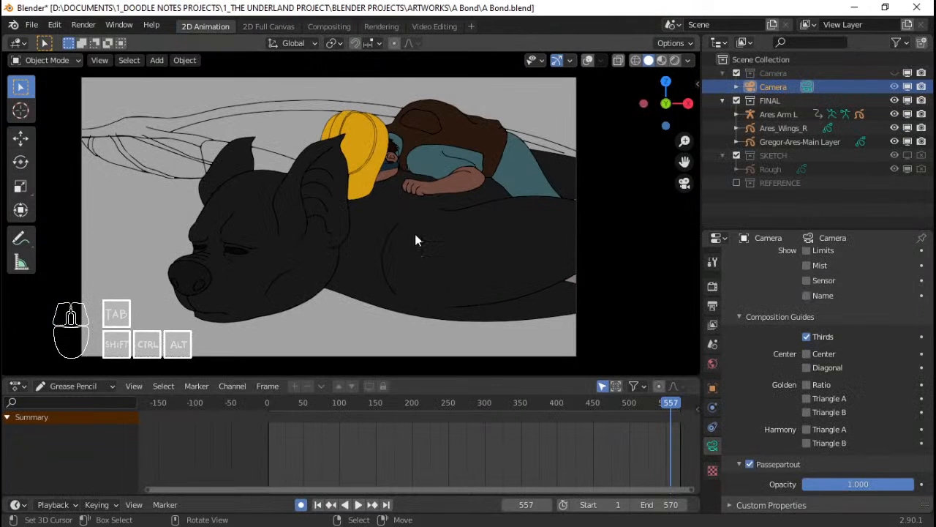
{"action": "middle_click_drag", "start_coordinate": [412, 262], "coordinate": [423, 261], "text": "shift"}
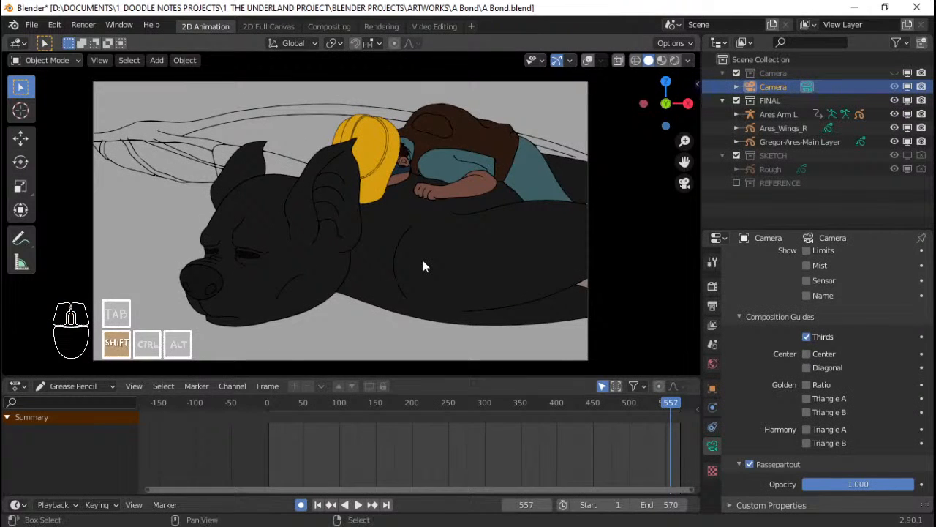